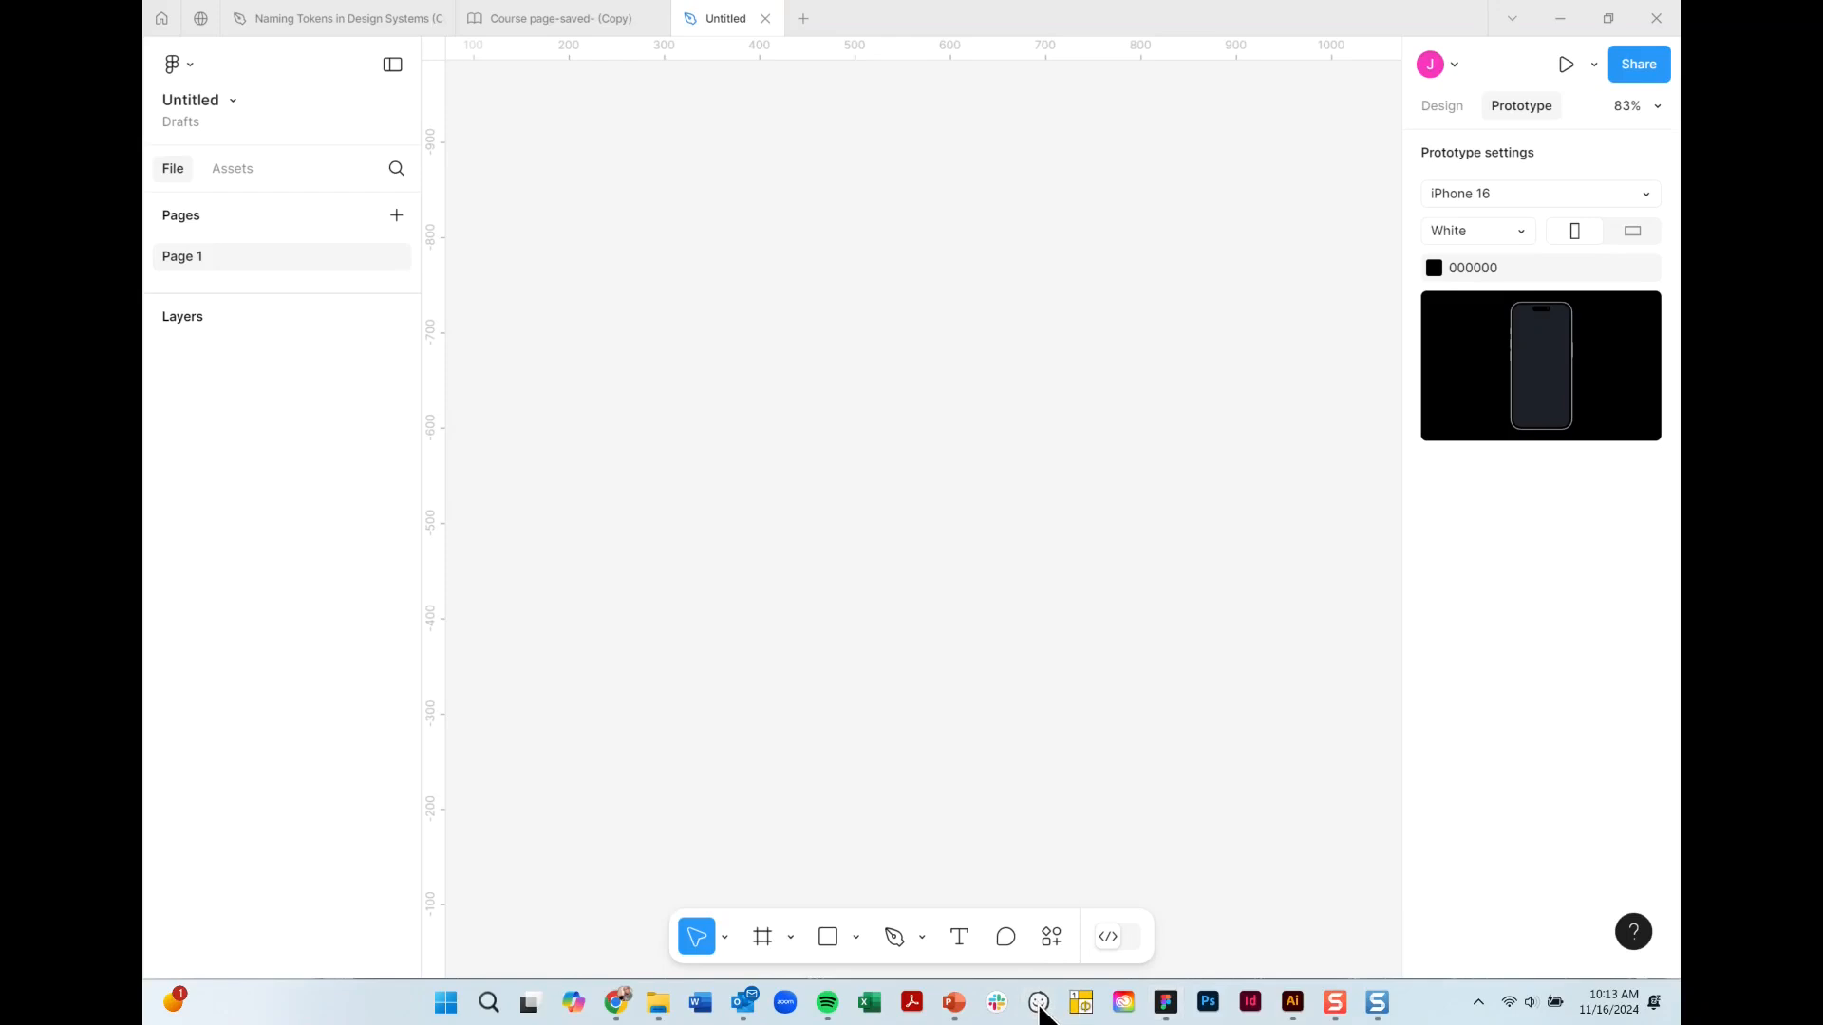
# Switch to Balsamiq Wireframes and move the course introduction video placeholder toward the page's centre, at about X 431, Y 461.
pyautogui.click(1042, 1014)
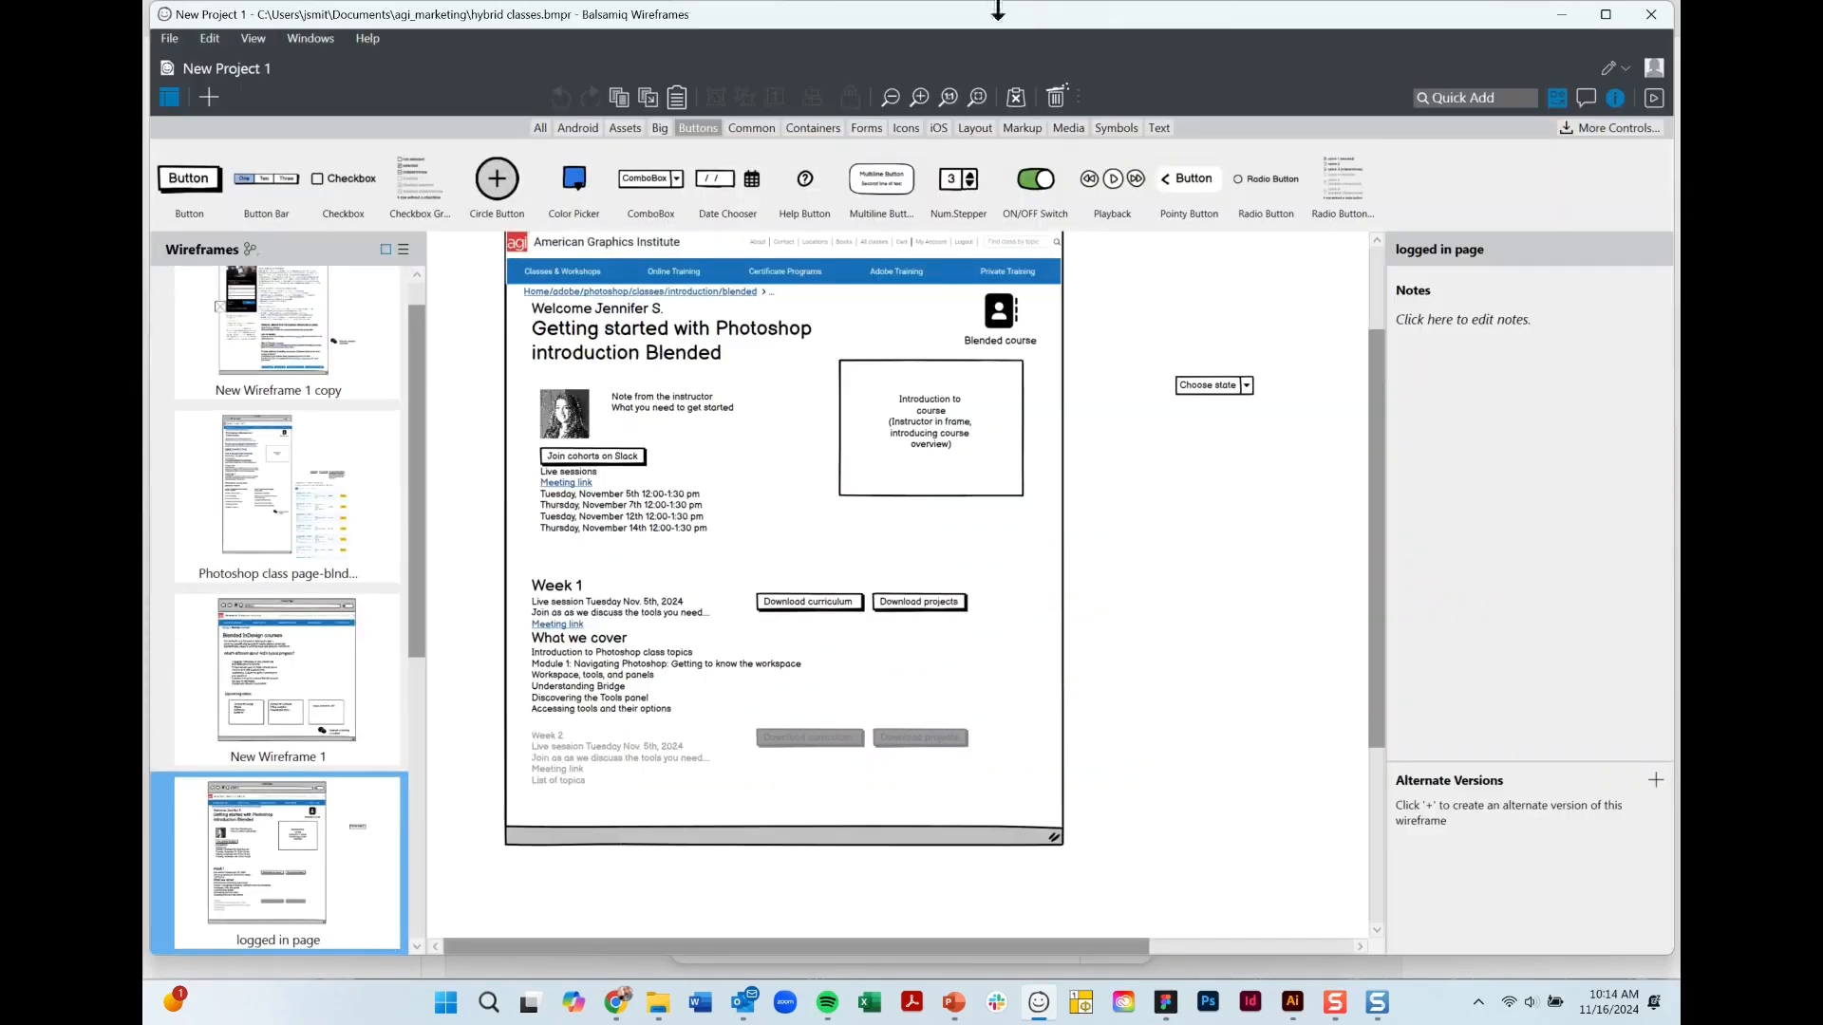
pyautogui.click(980, 444)
pyautogui.moveTo(960, 469); pyautogui.dragTo(882, 523)
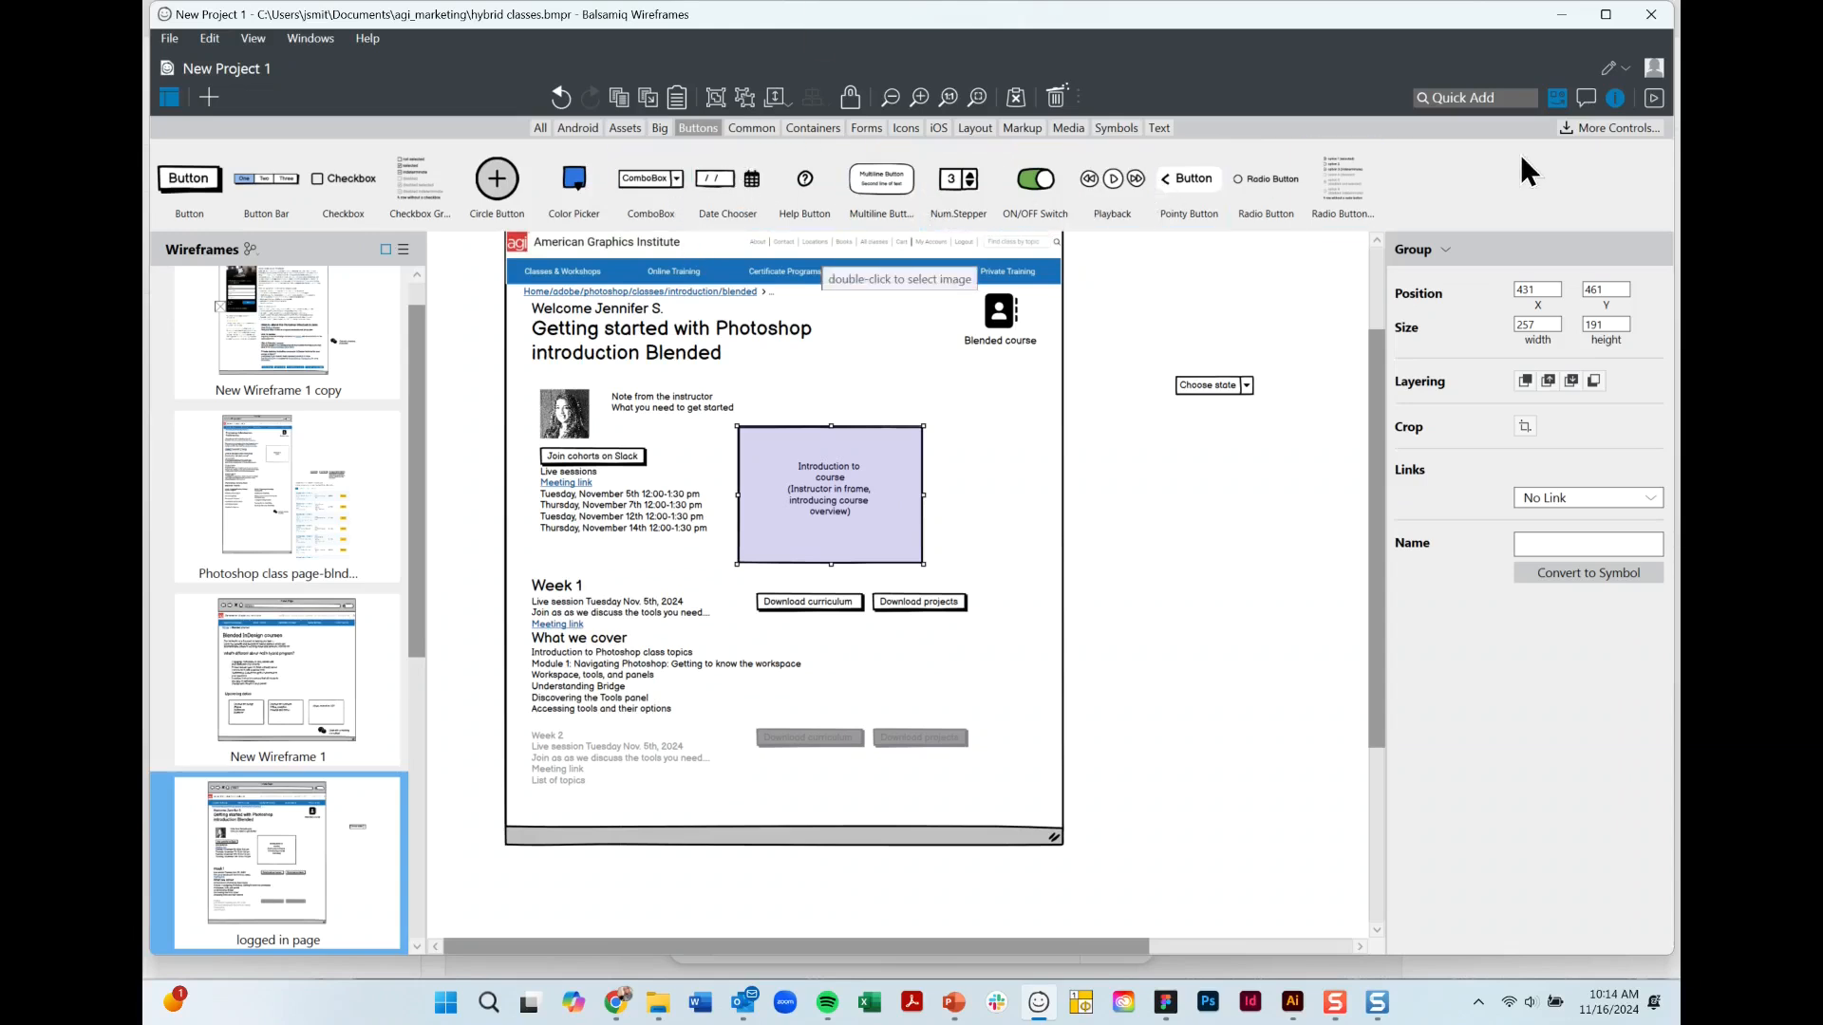
# Add a Button Bar to the empty area below the Choose state dropdown and label its buttons Cat, Dog and Fish.
pyautogui.click(1474, 95)
pyautogui.write('button')
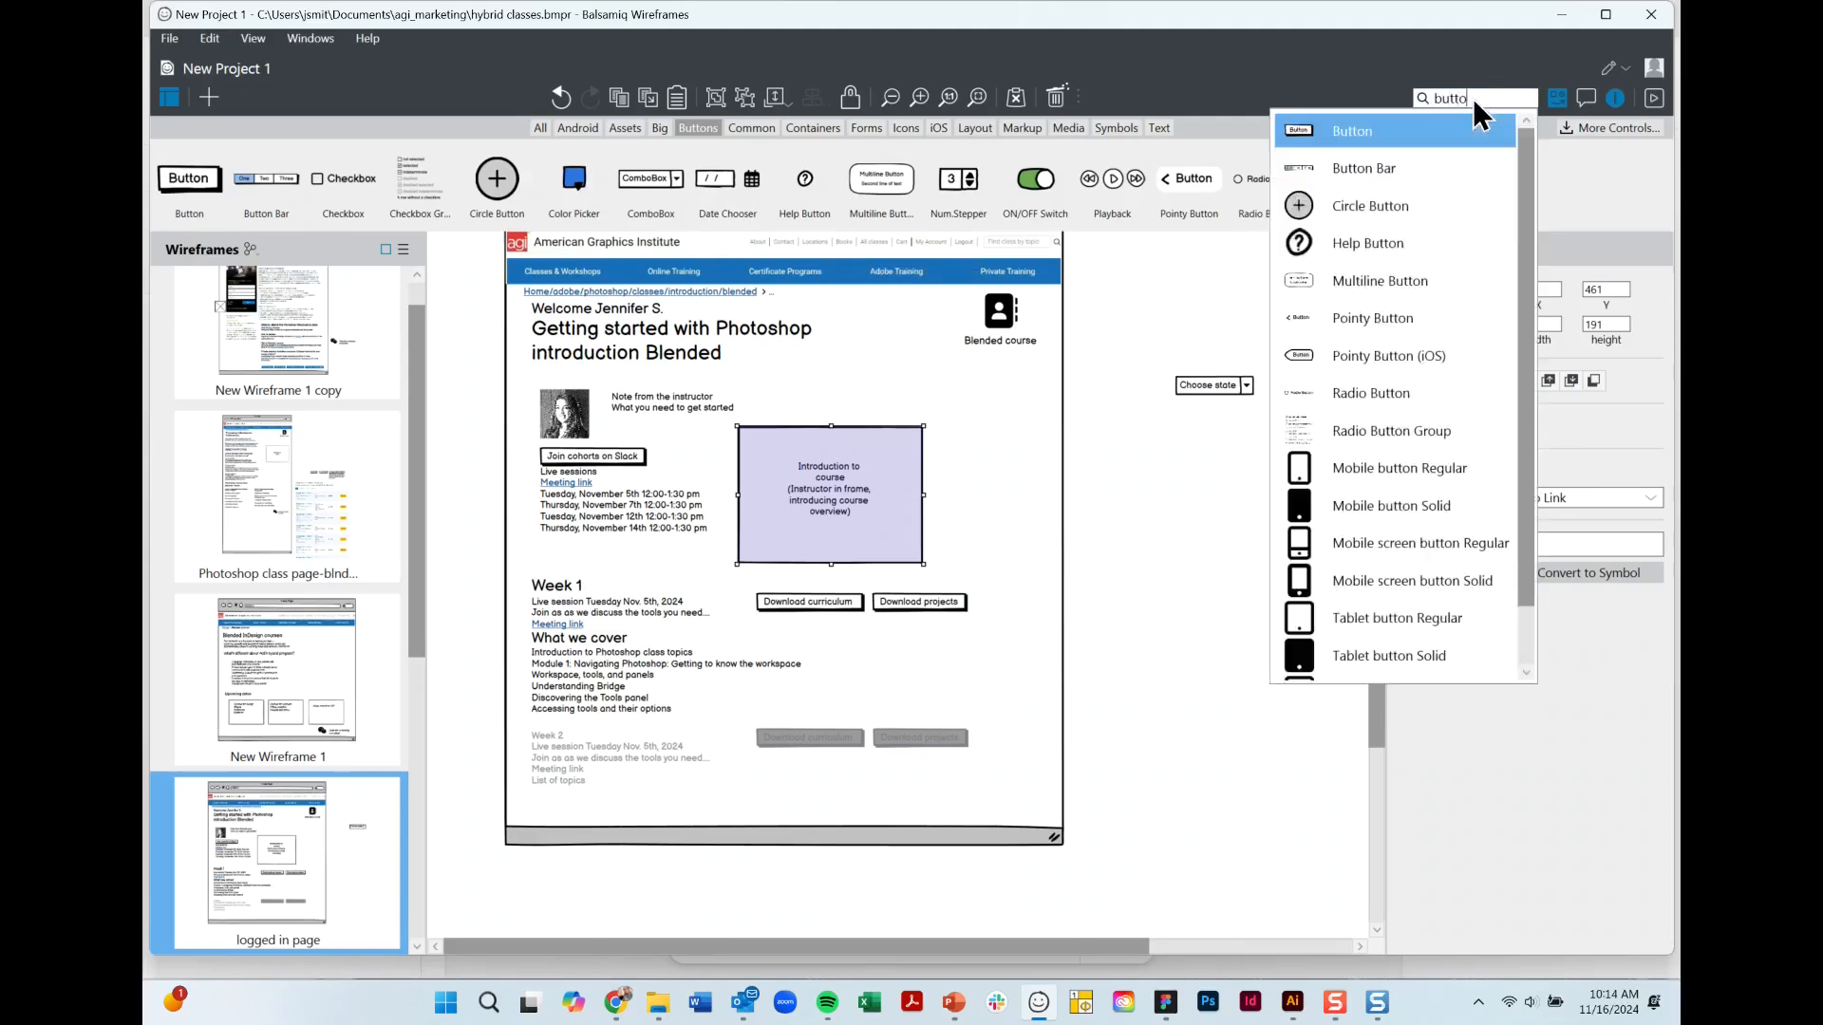
pyautogui.click(1332, 167)
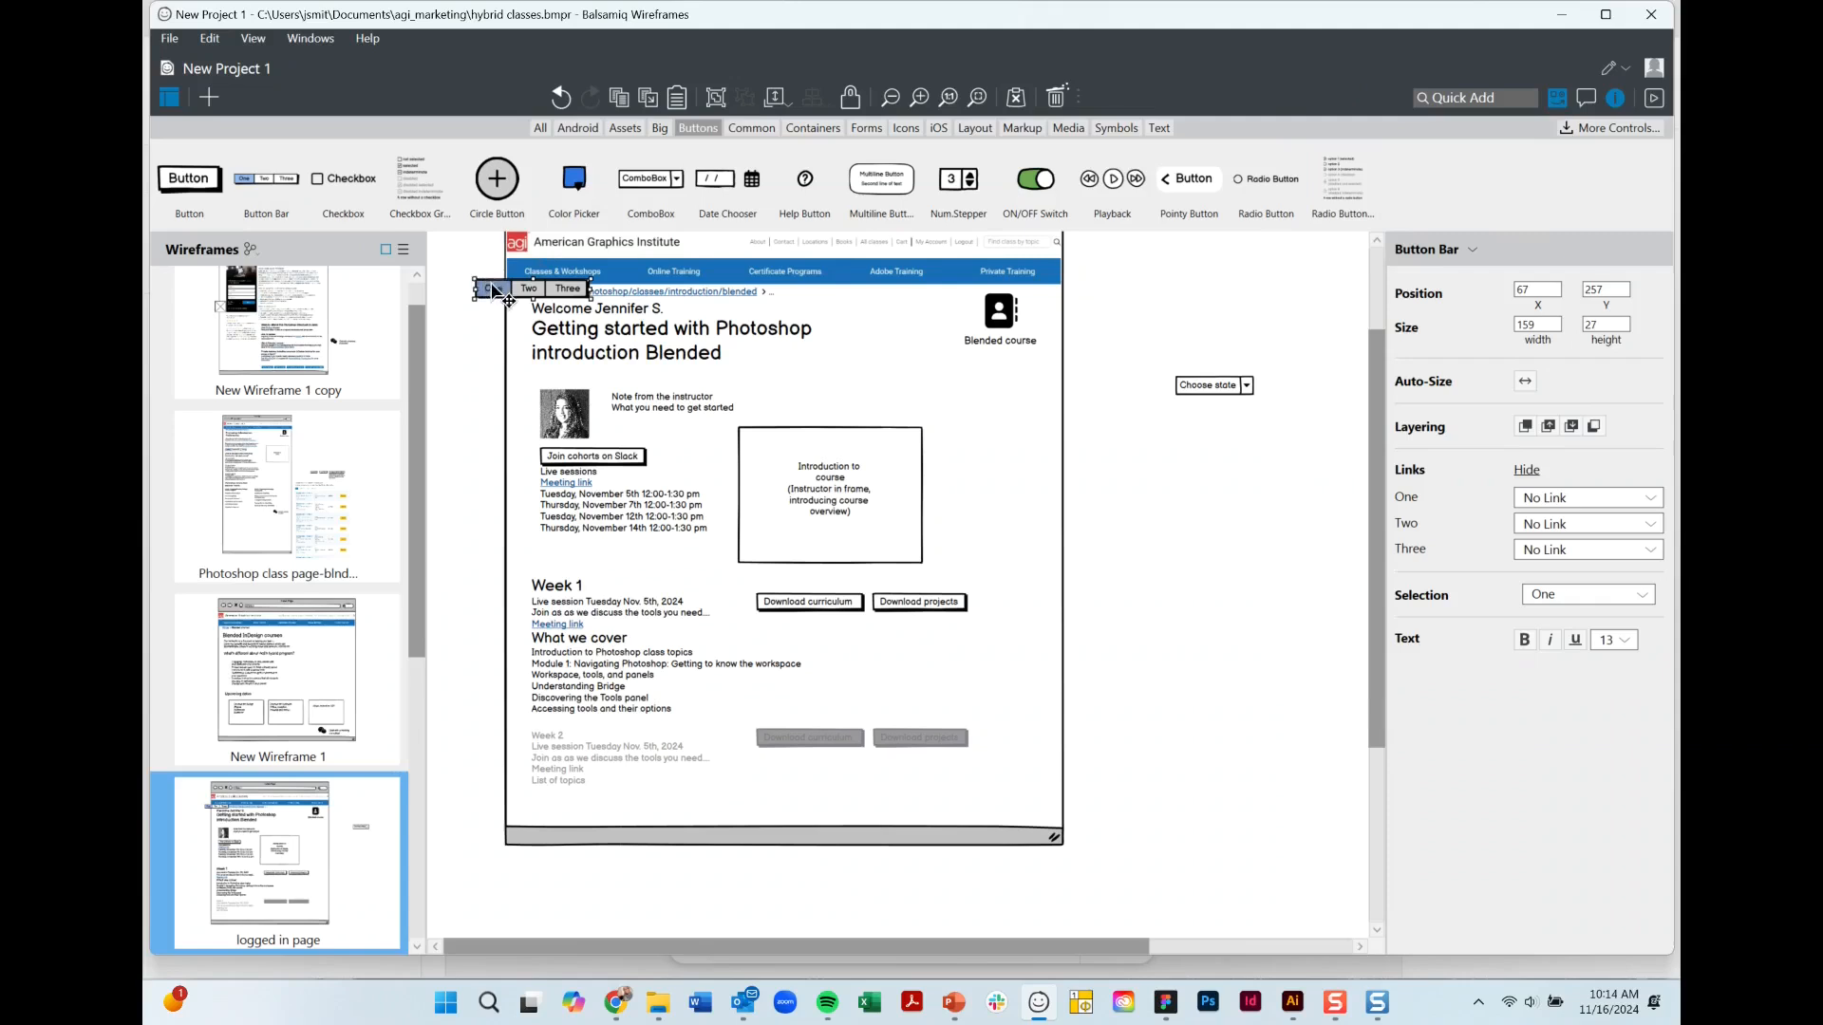
pyautogui.moveTo(495, 292); pyautogui.dragTo(1154, 462)
pyautogui.doubleClick(1153, 463)
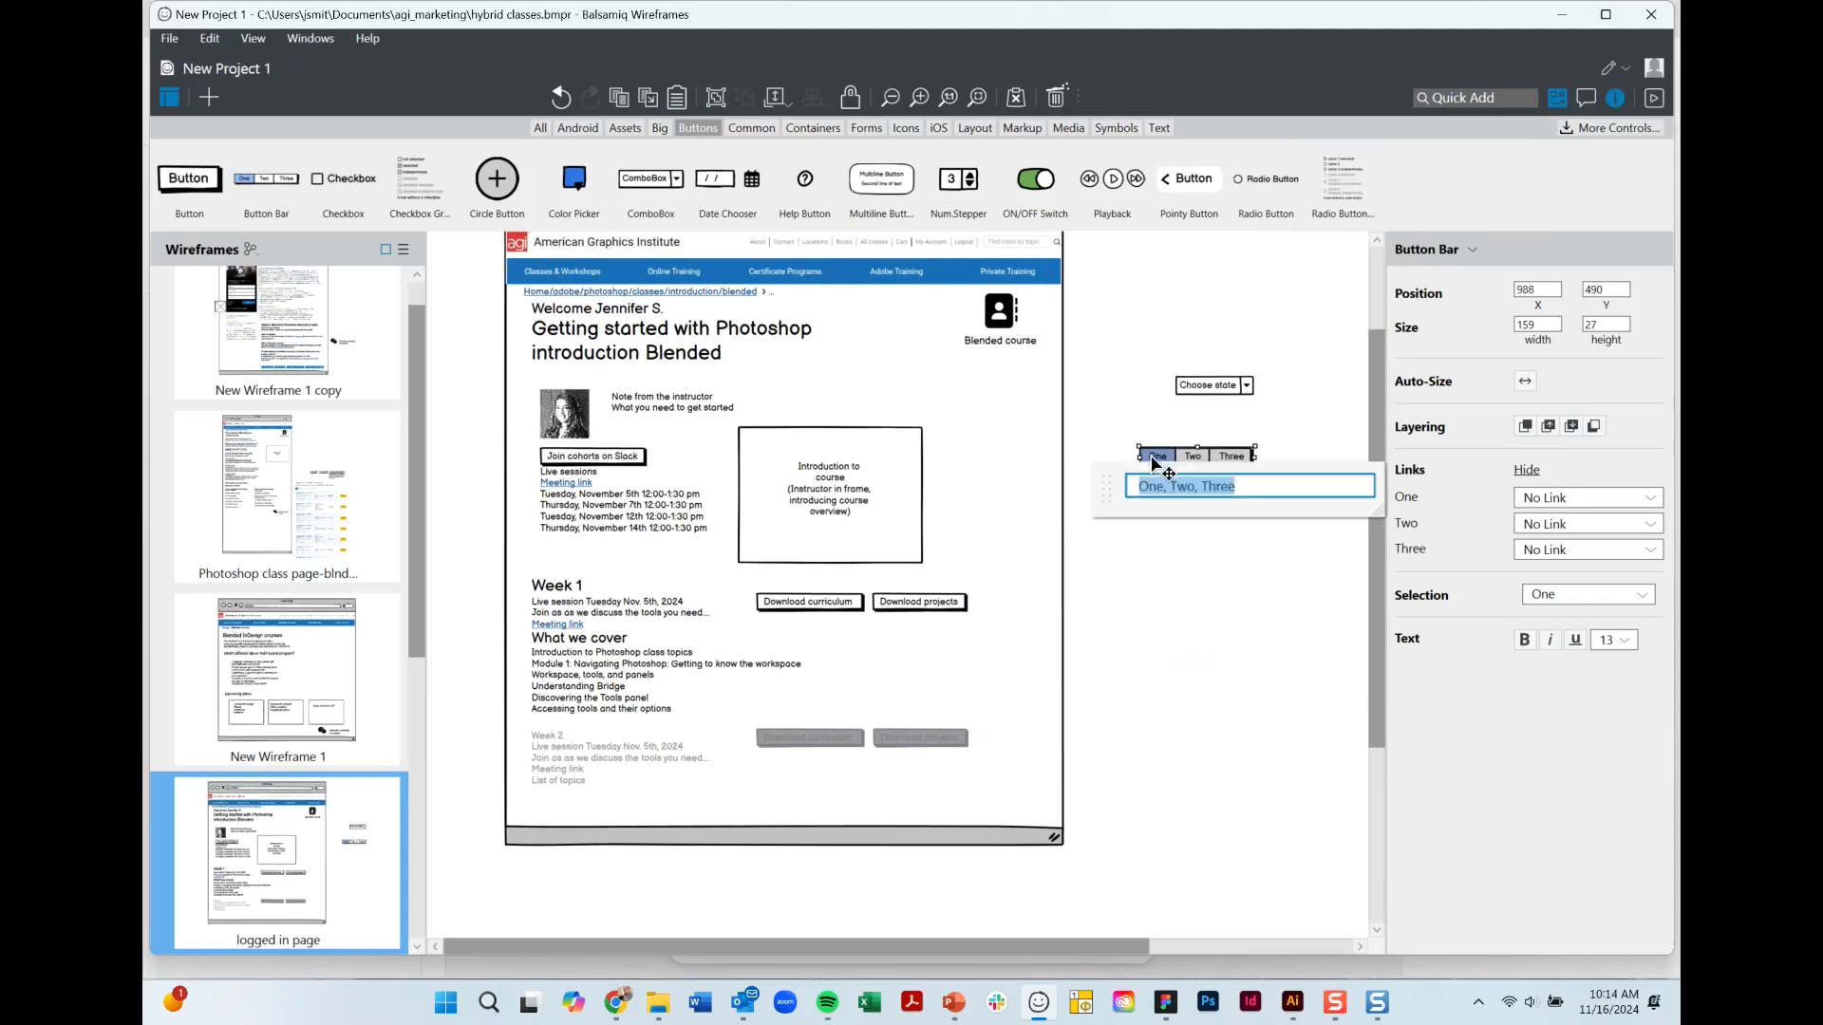
pyautogui.write('Cat,')
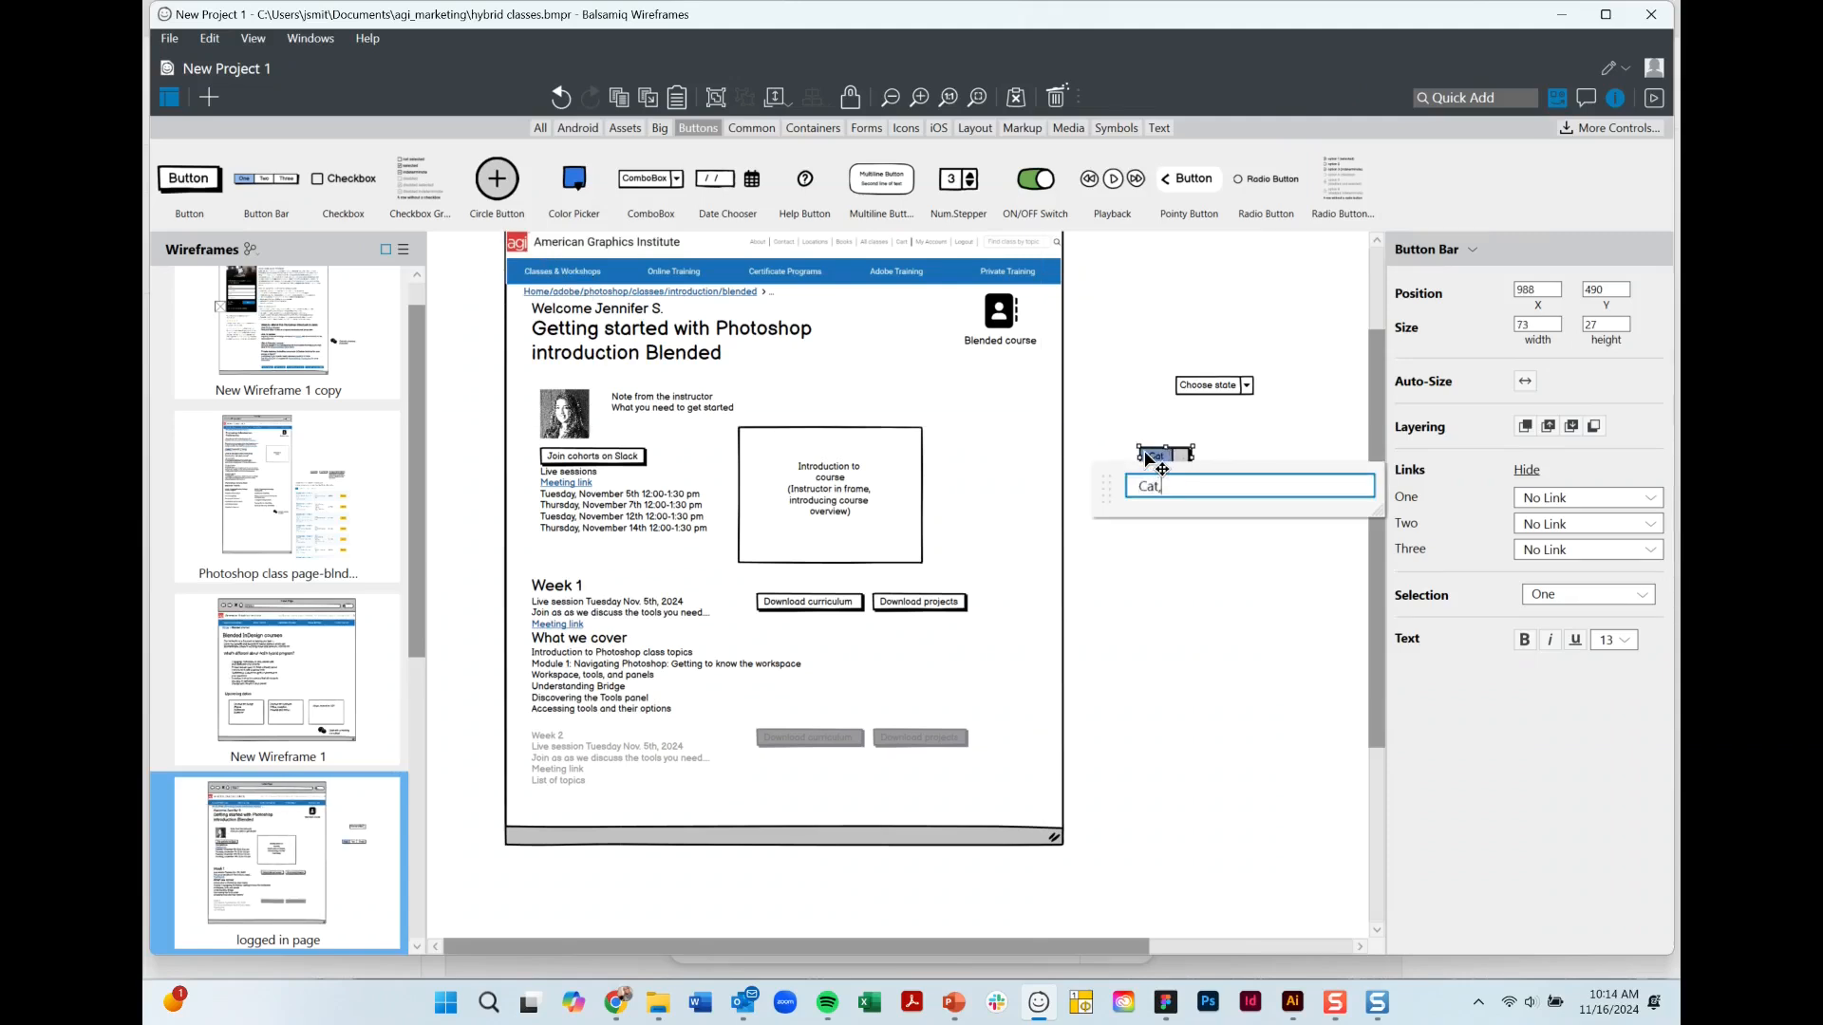
pyautogui.write(' Dog,Fish')
# Set the button bar's text size to 18 and move the bar to about X 925, Y 507.
pyautogui.click(1624, 639)
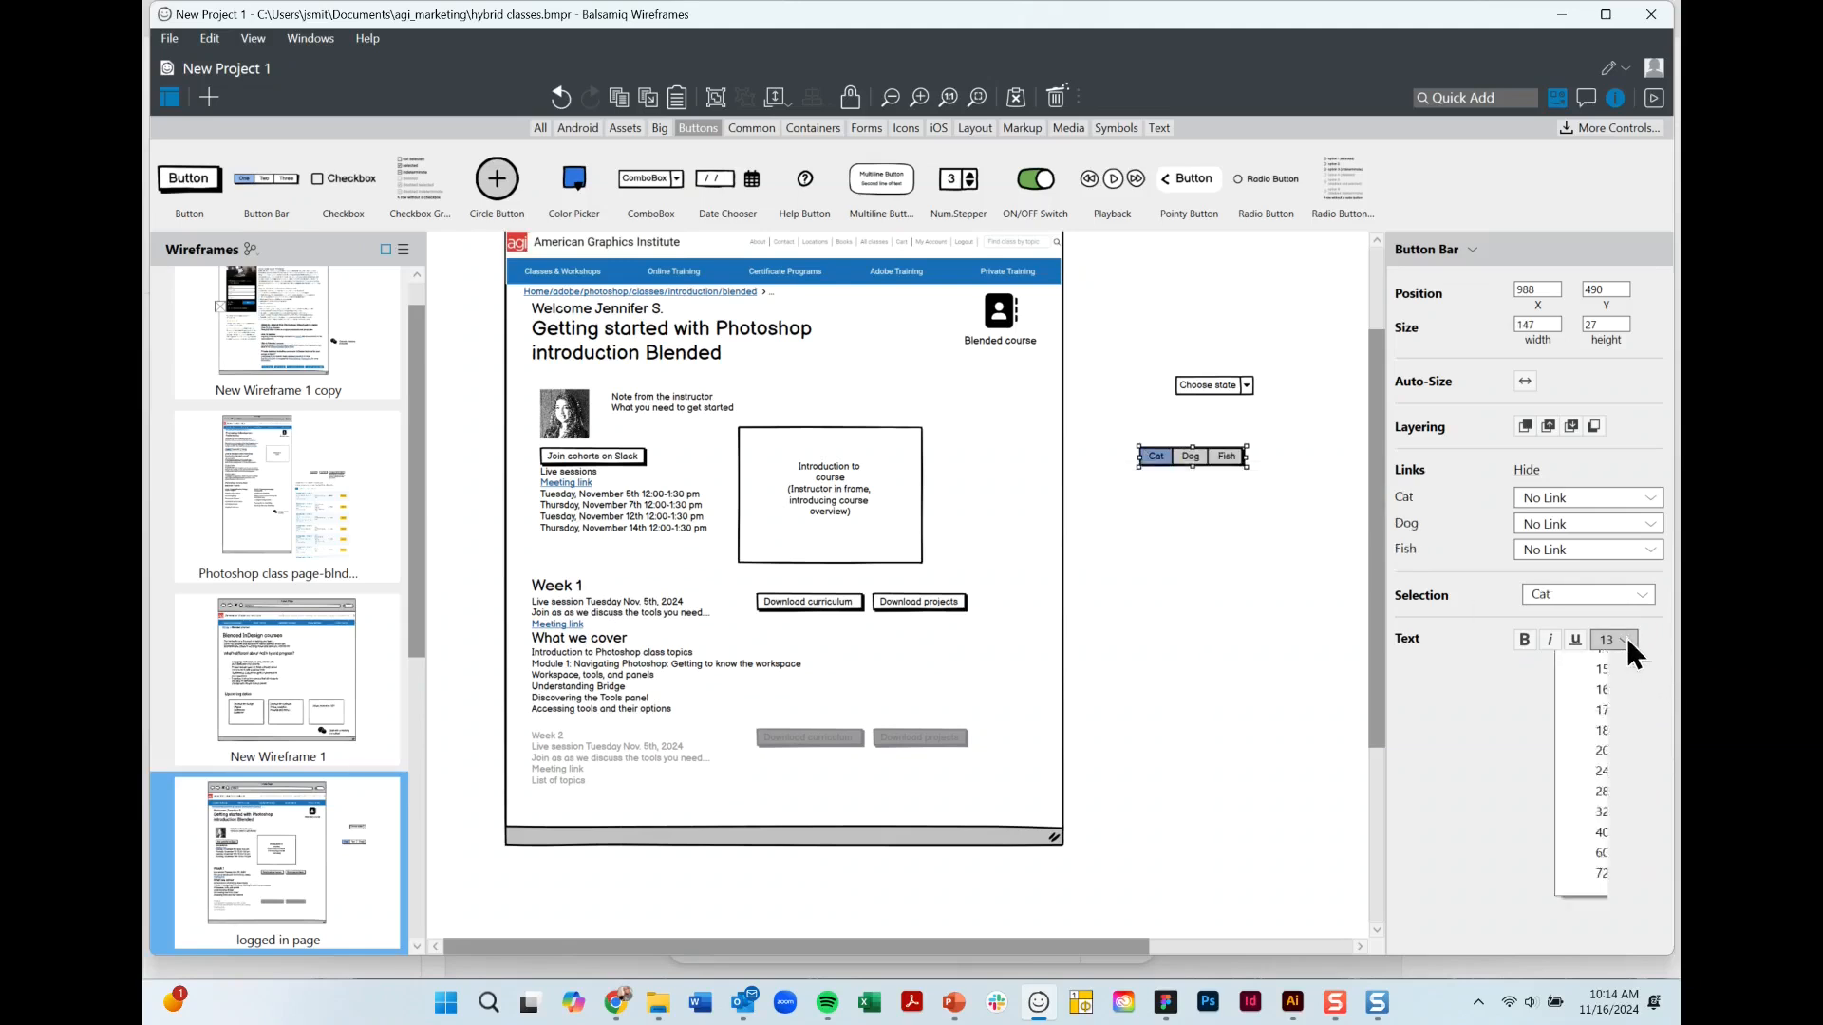
pyautogui.click(1579, 813)
pyautogui.click(1221, 504)
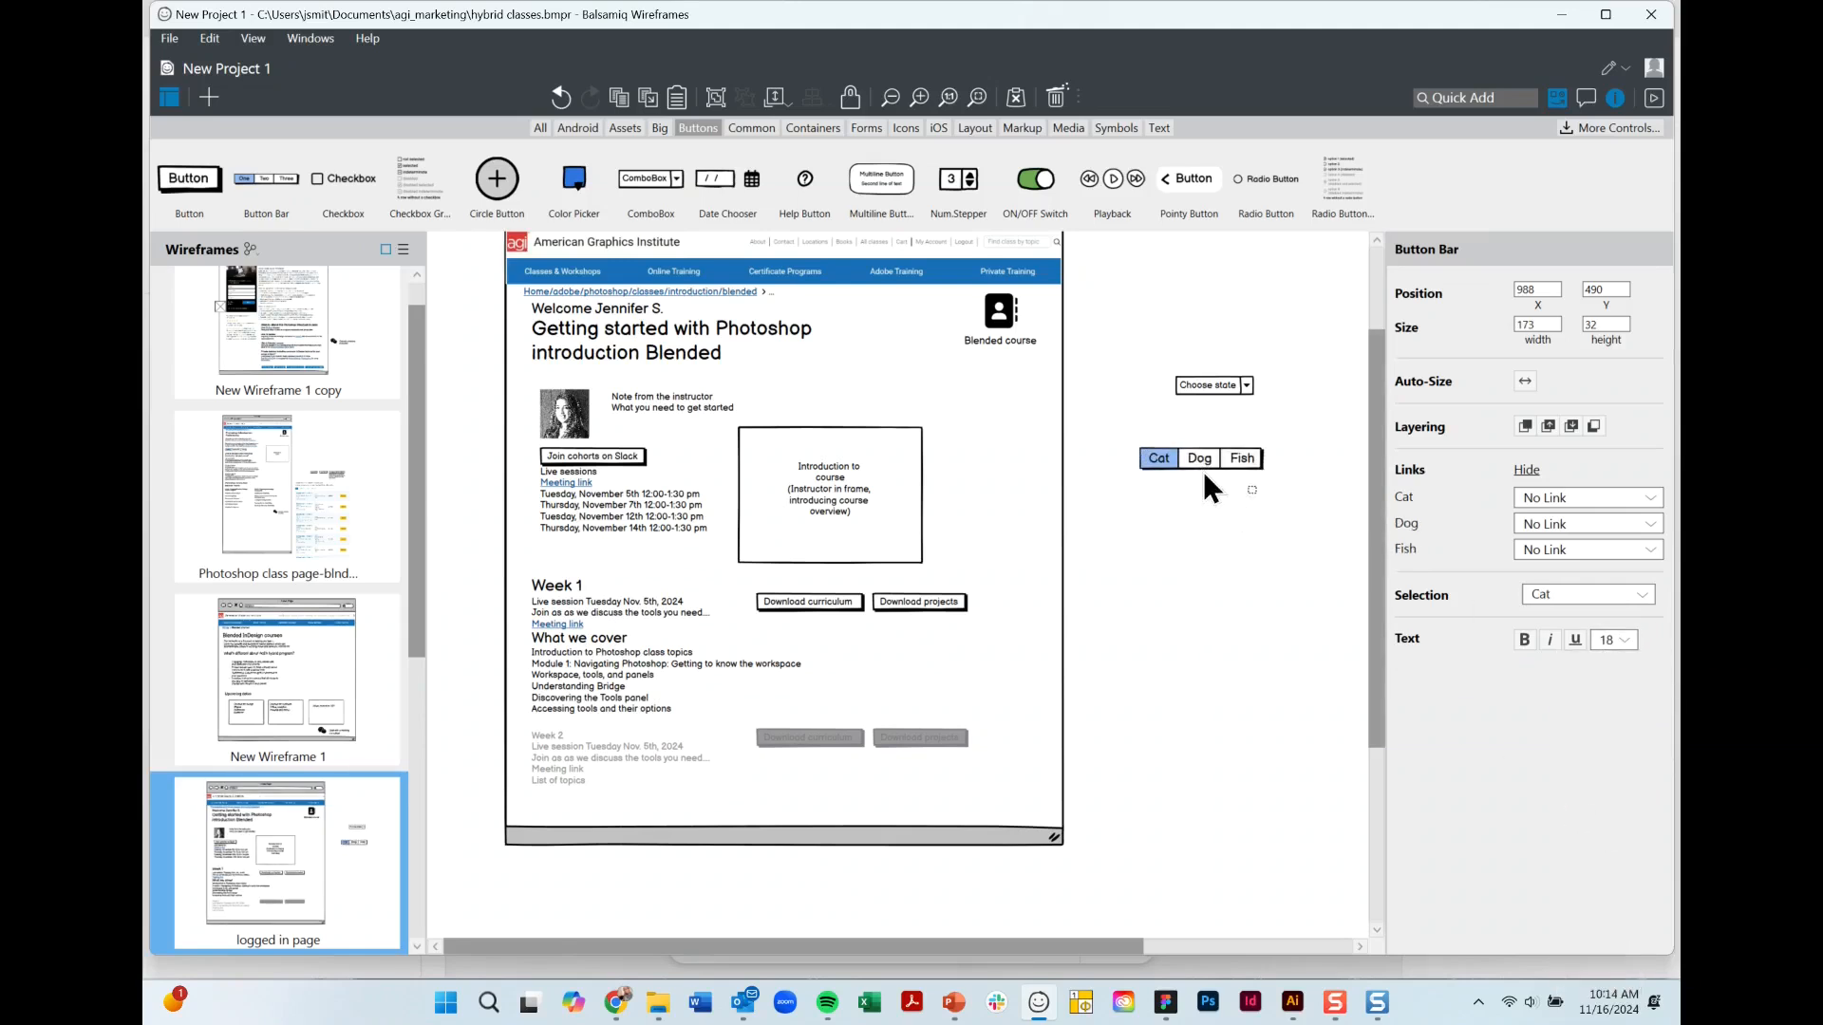
pyautogui.moveTo(1199, 465); pyautogui.dragTo(1154, 479)
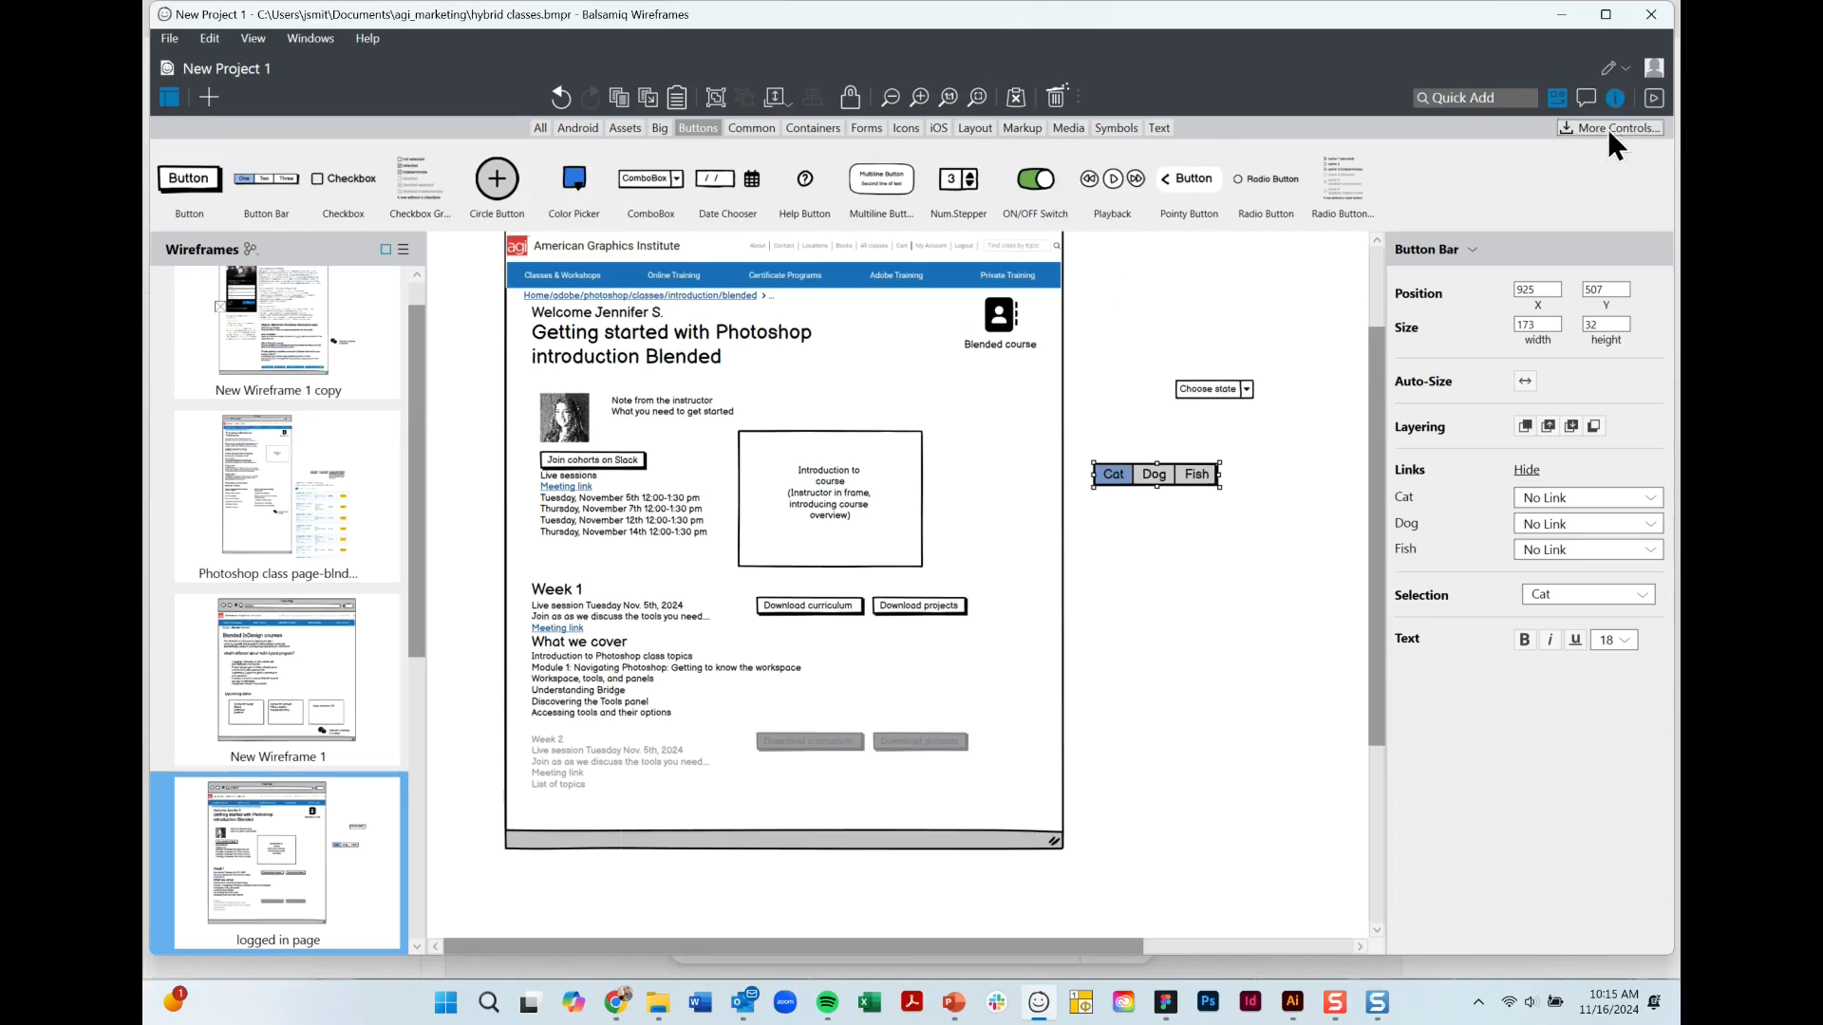
# Switch back to Figma and create a frame with the iPhone 16 preset.
pyautogui.click(1568, 16)
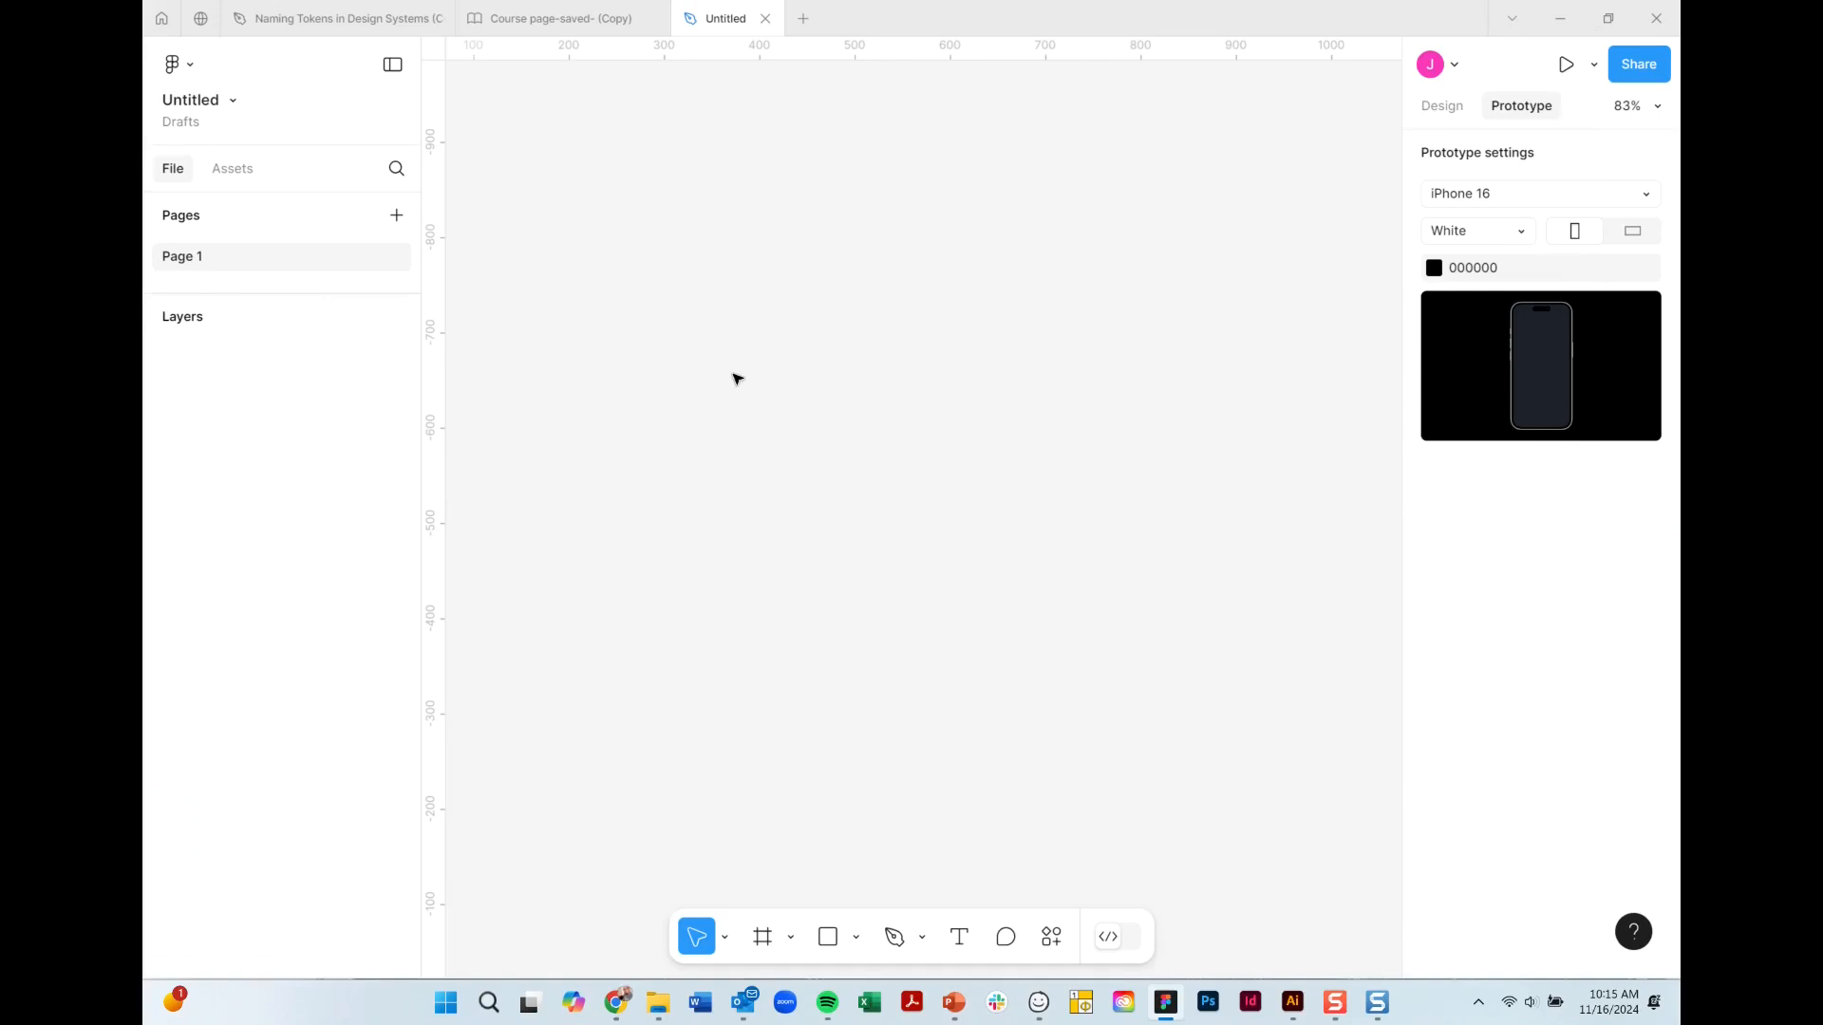
pyautogui.press('f')
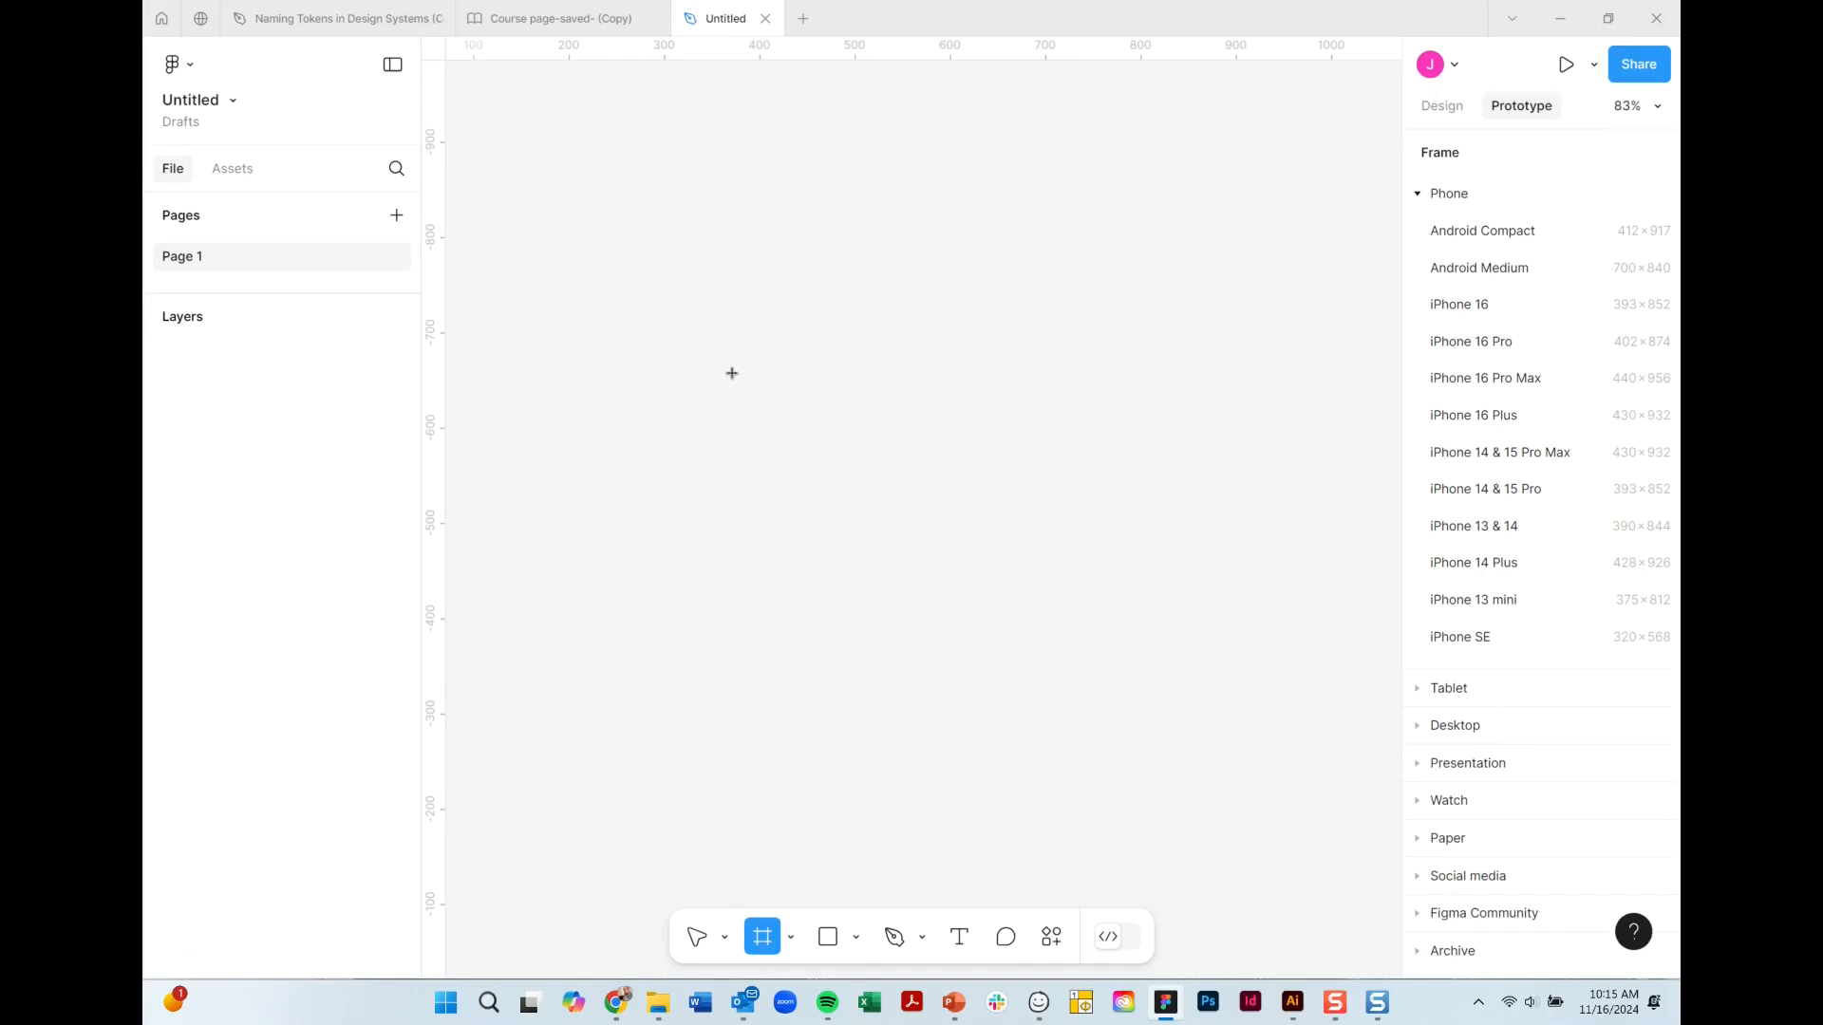
pyautogui.click(1464, 305)
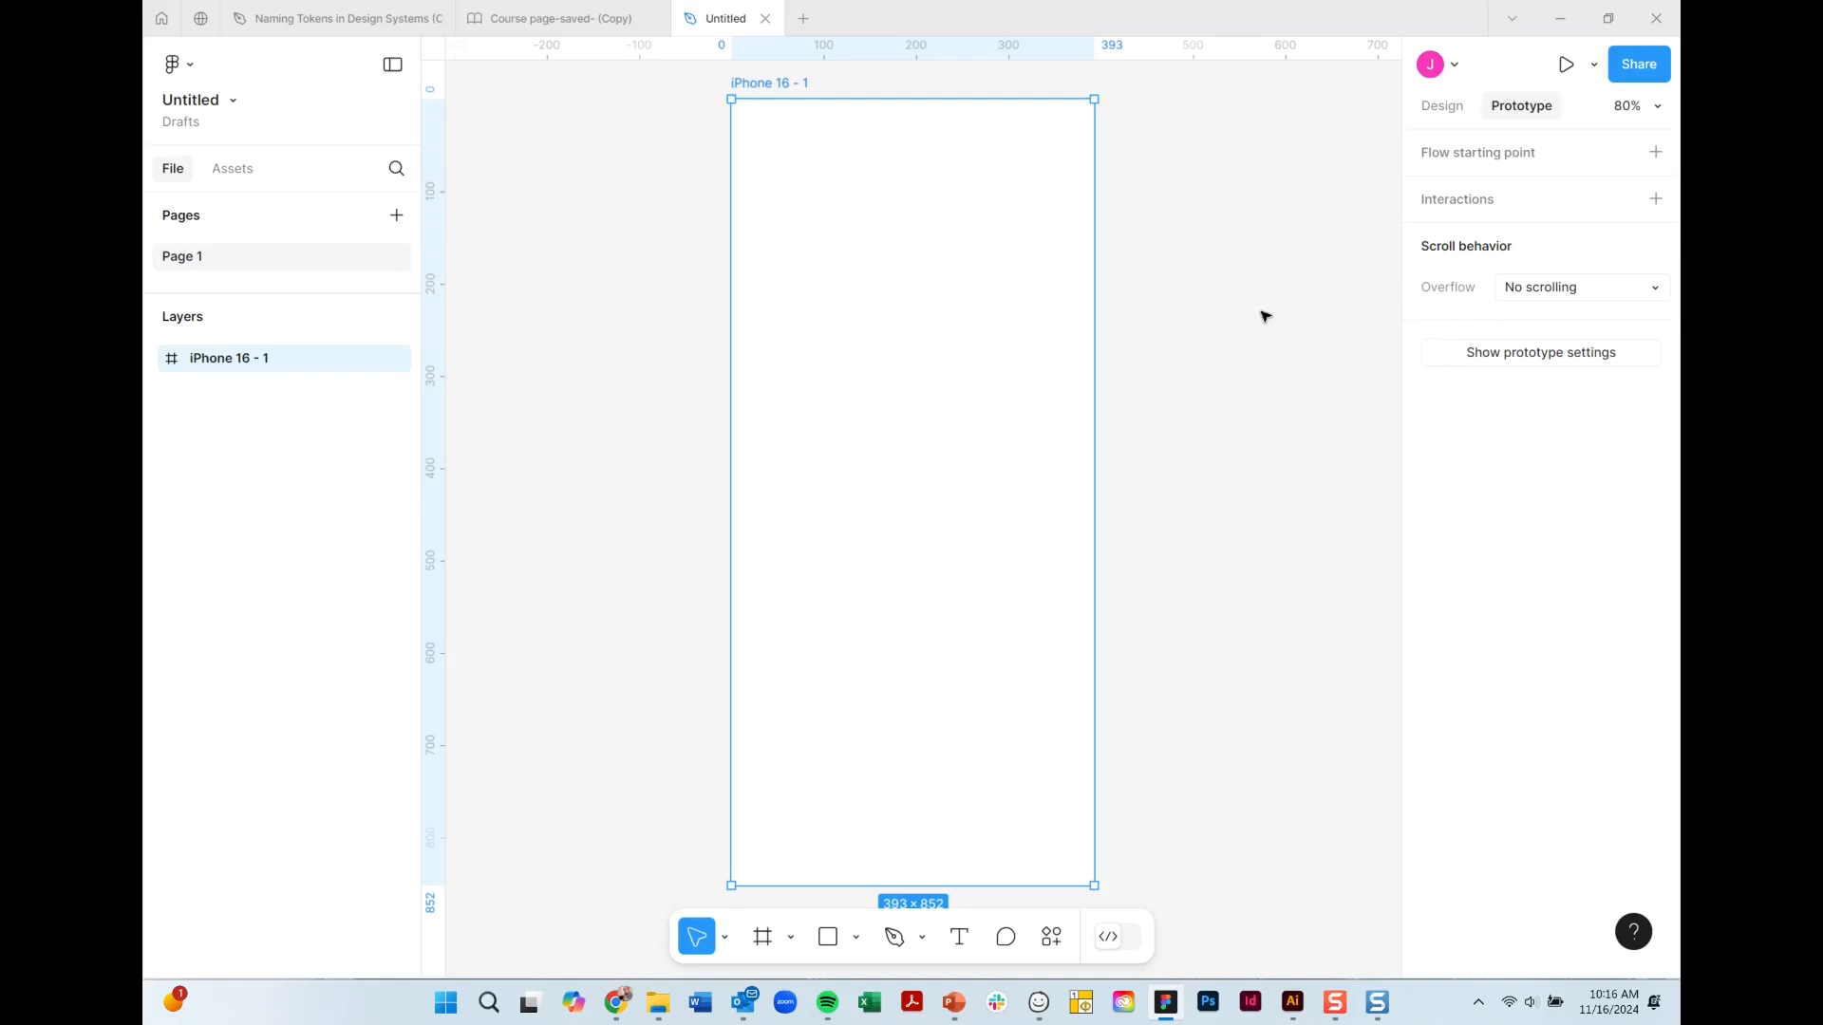
# Draw three separate circles on the canvas beside the iPhone frame and group them.
pyautogui.press('o')
pyautogui.moveTo(1176, 238); pyautogui.dragTo(1346, 380)
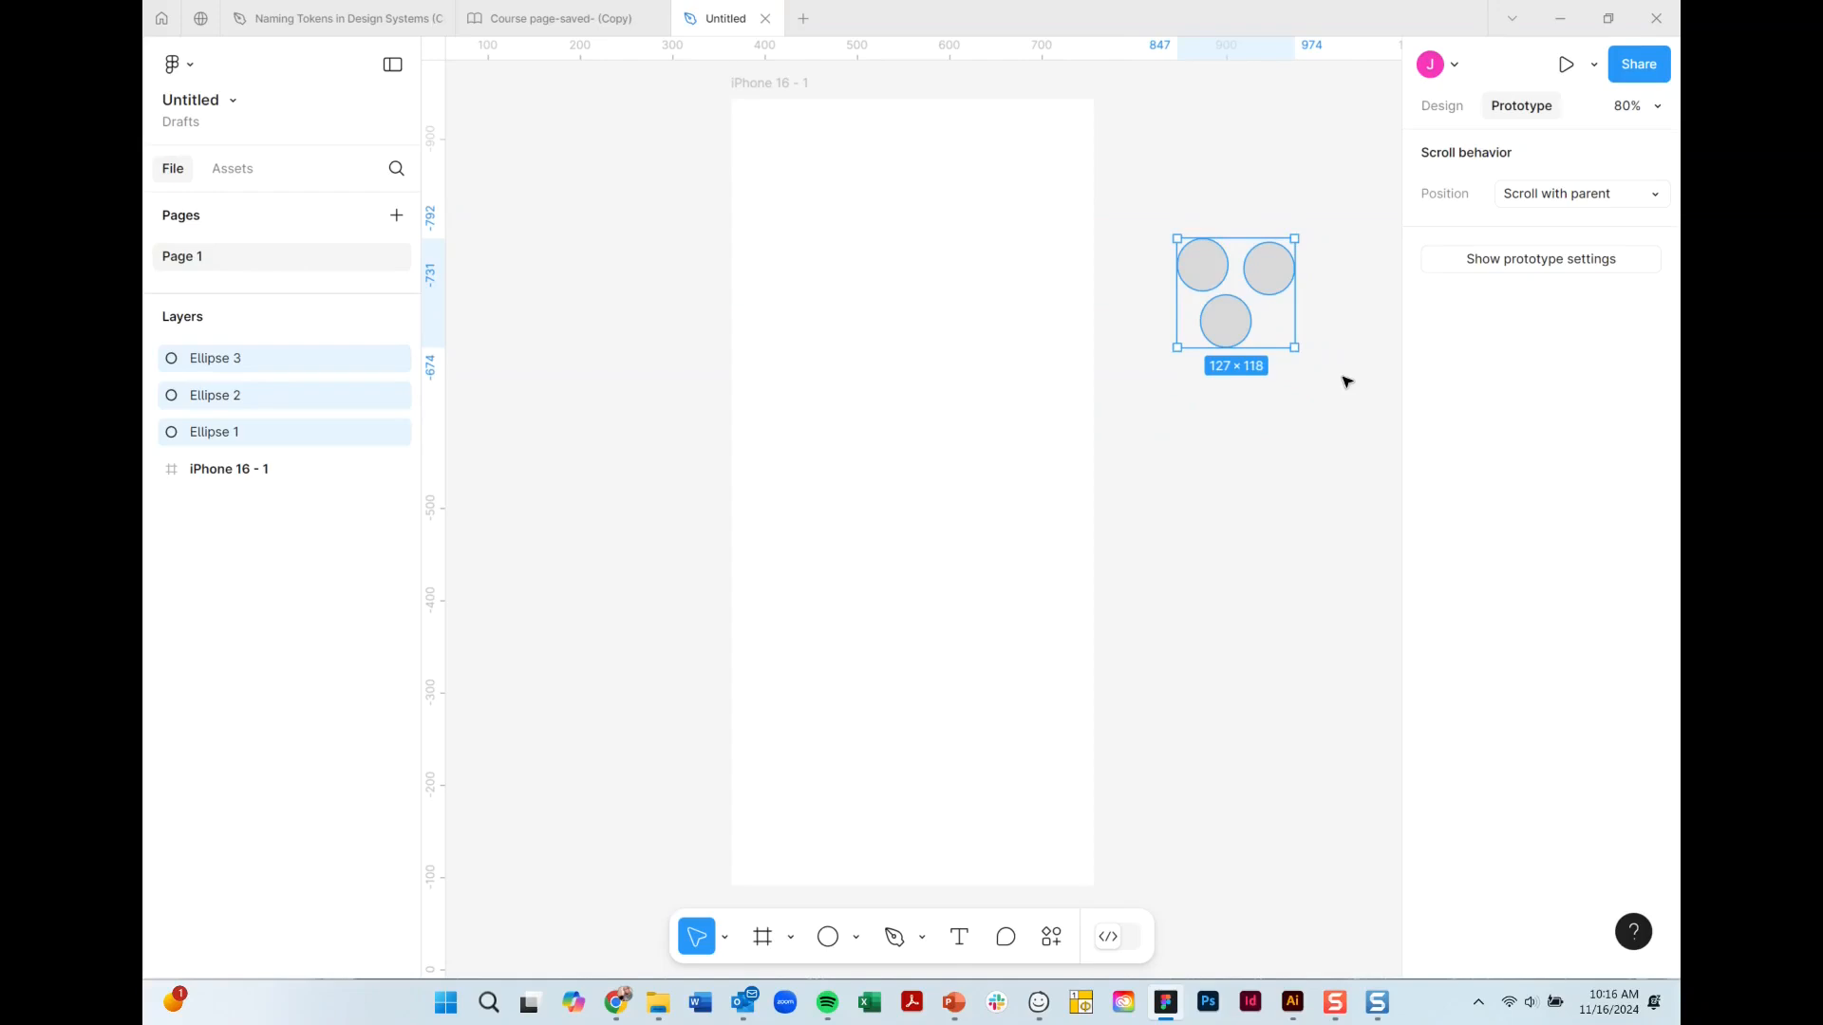
pyautogui.hotkey('ctrl', 'g')
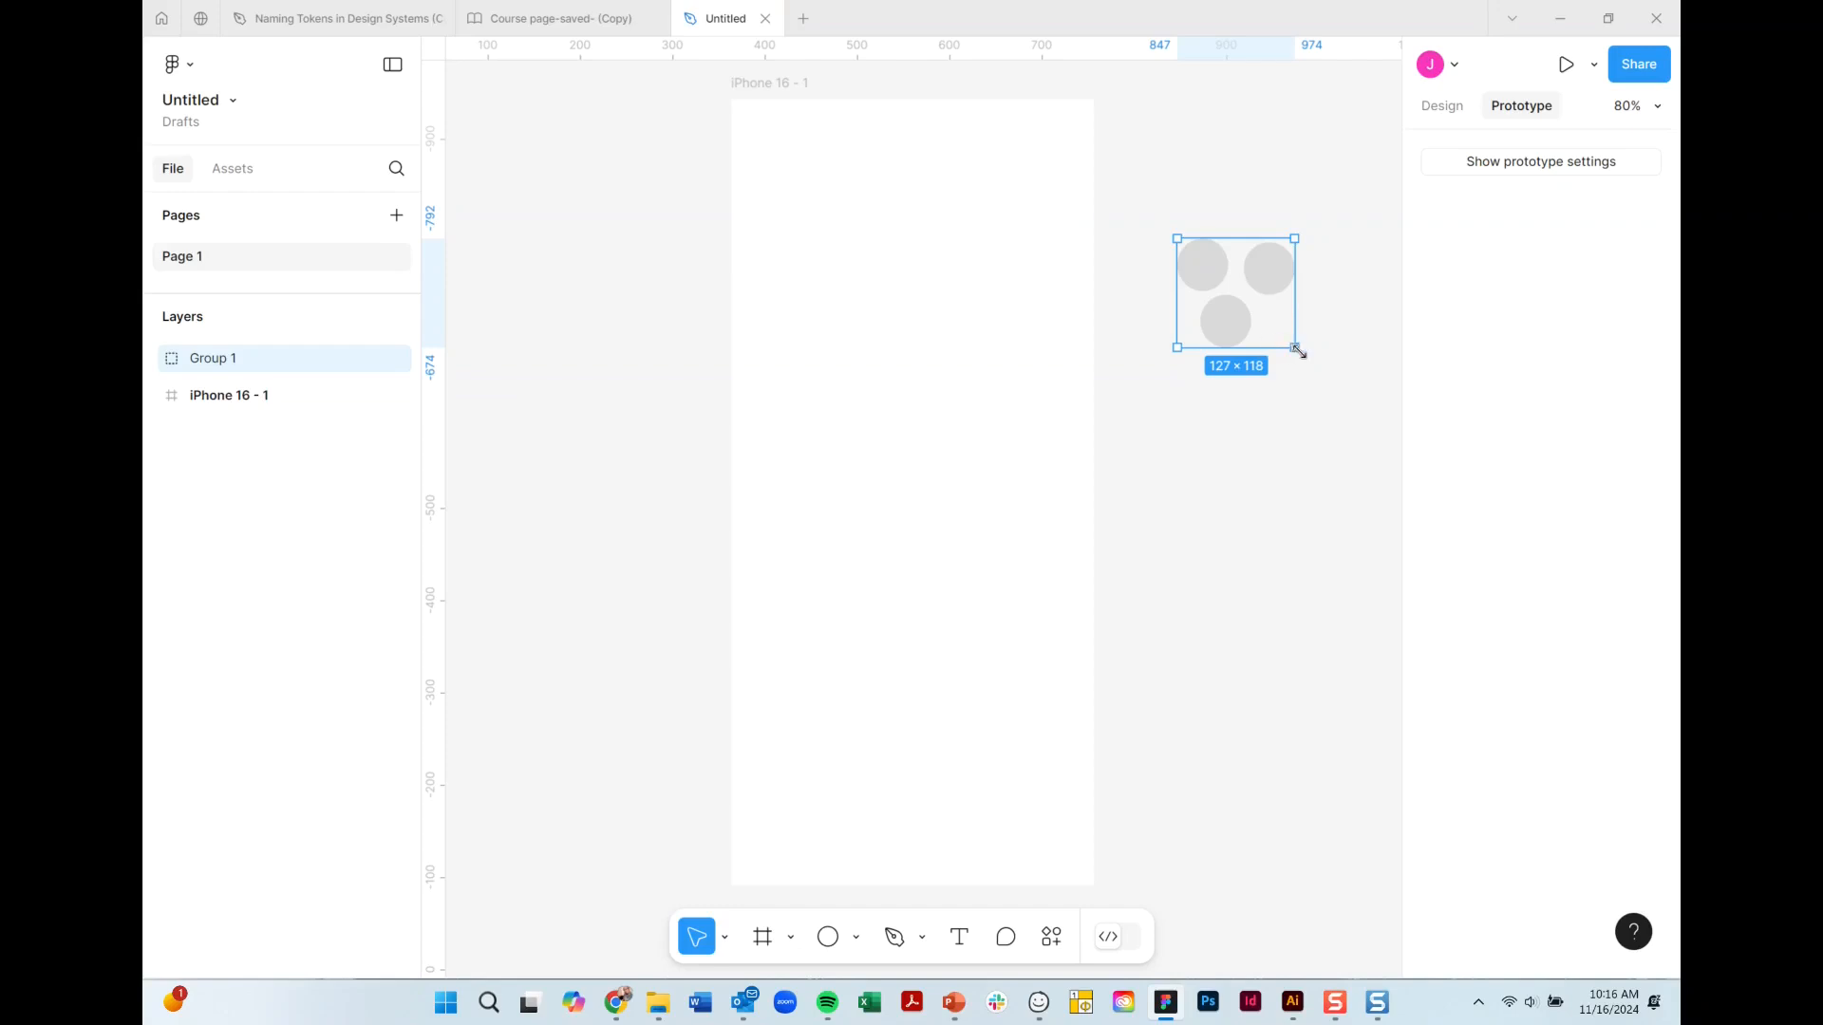
# Scale the group of circles to about 159 × 148, then ungroup it.
pyautogui.moveTo(1298, 352); pyautogui.dragTo(1250, 373)
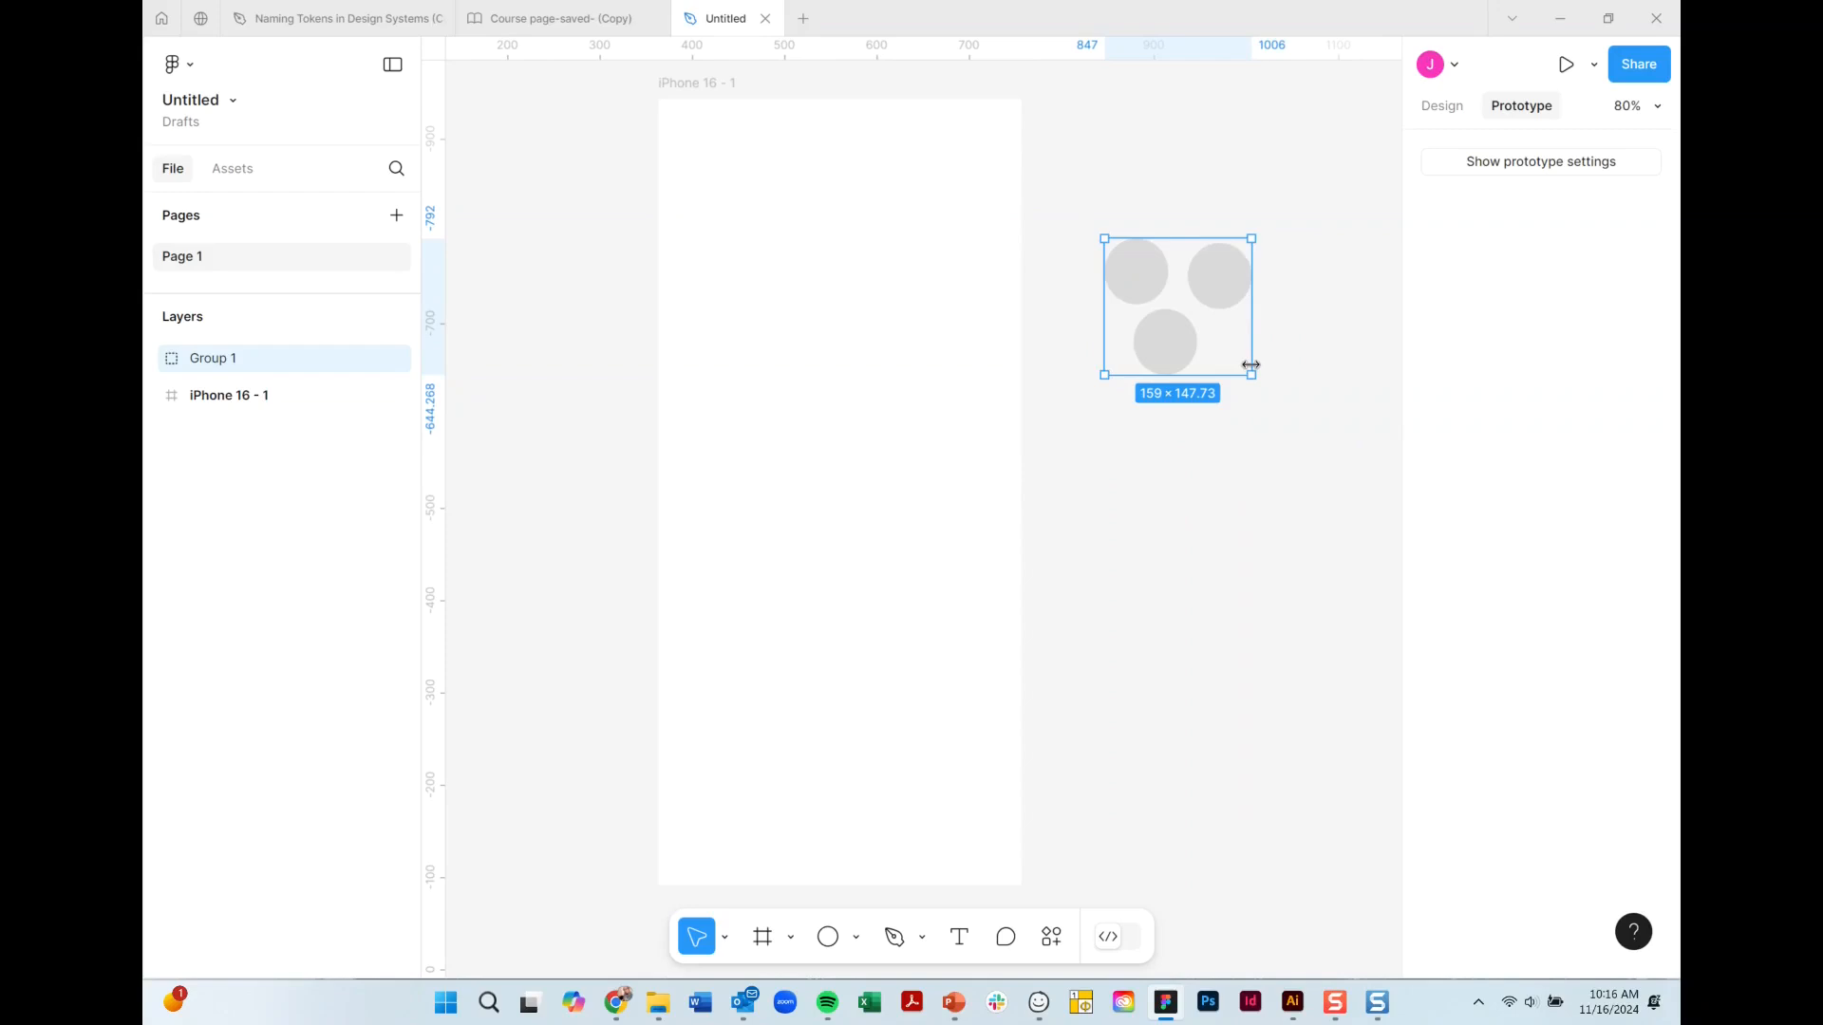
pyautogui.hotkey('ctrl', 'shift', 'g')
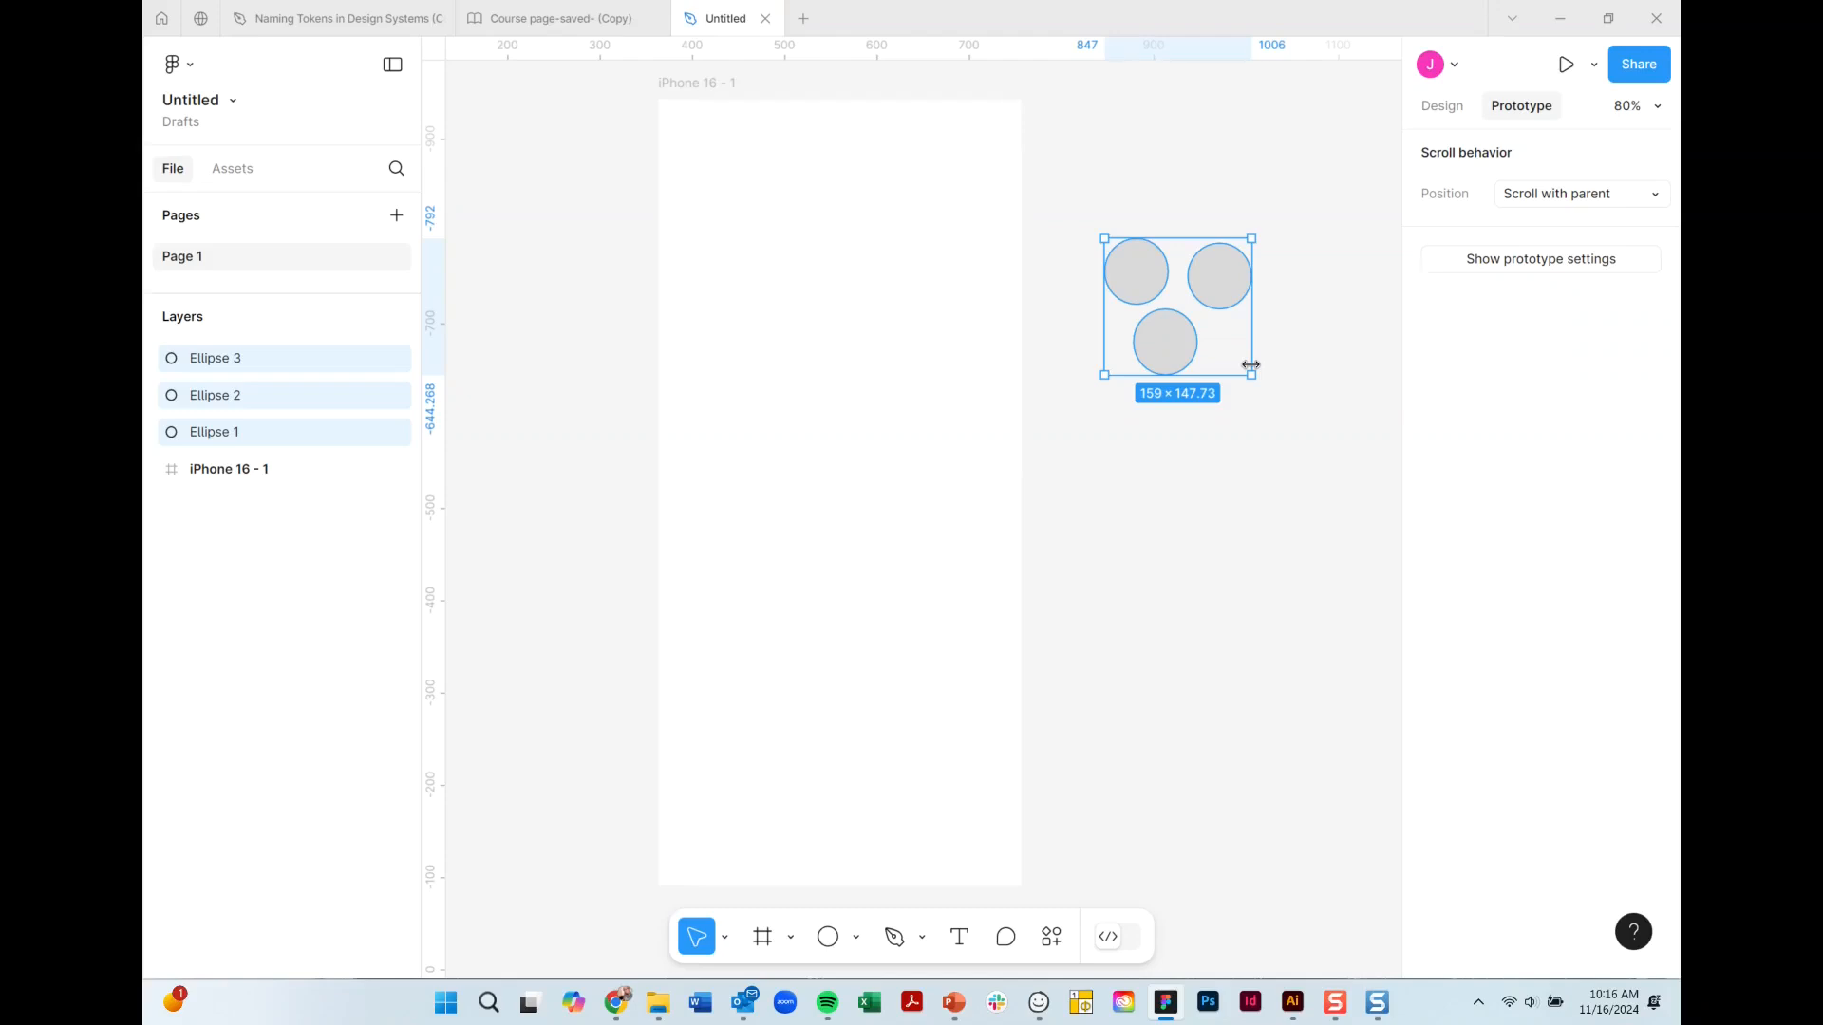
pyautogui.click(1118, 219)
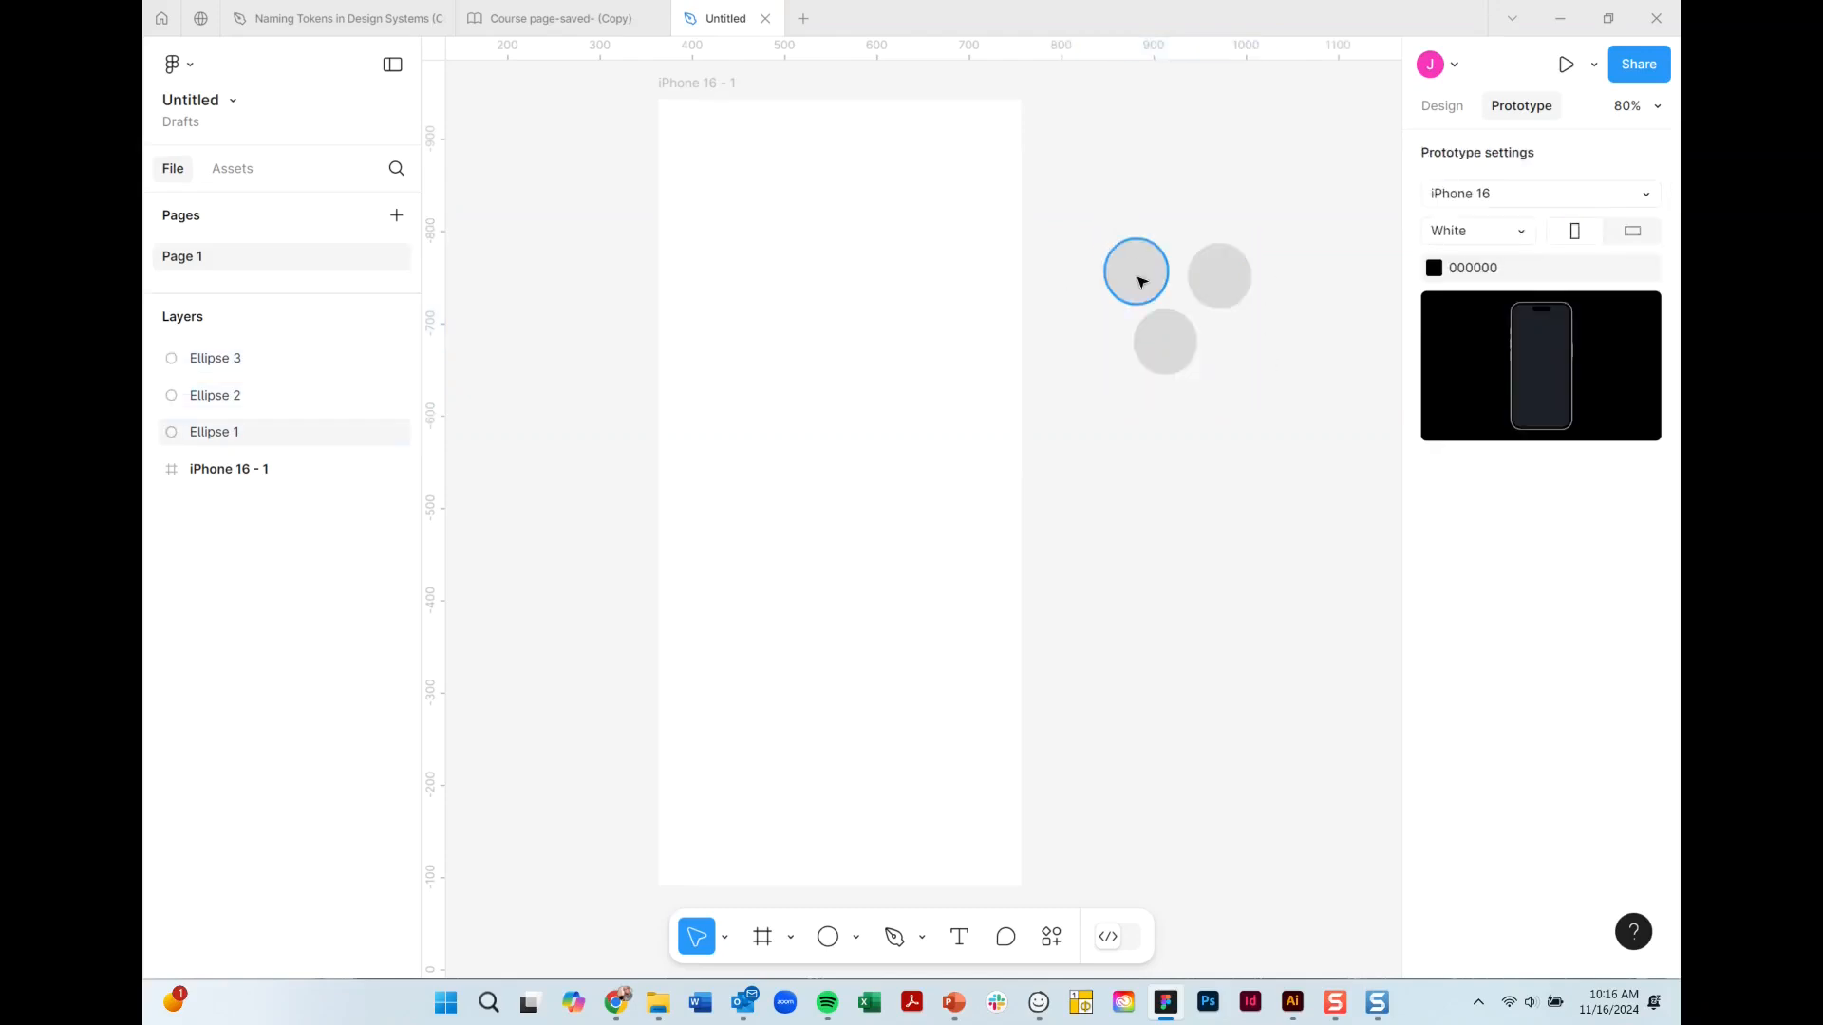
# Select all three circles and wrap them in a frame with Frame selection.
pyautogui.click(1173, 348)
pyautogui.click(1217, 276)
pyautogui.moveTo(1071, 205); pyautogui.dragTo(1236, 408)
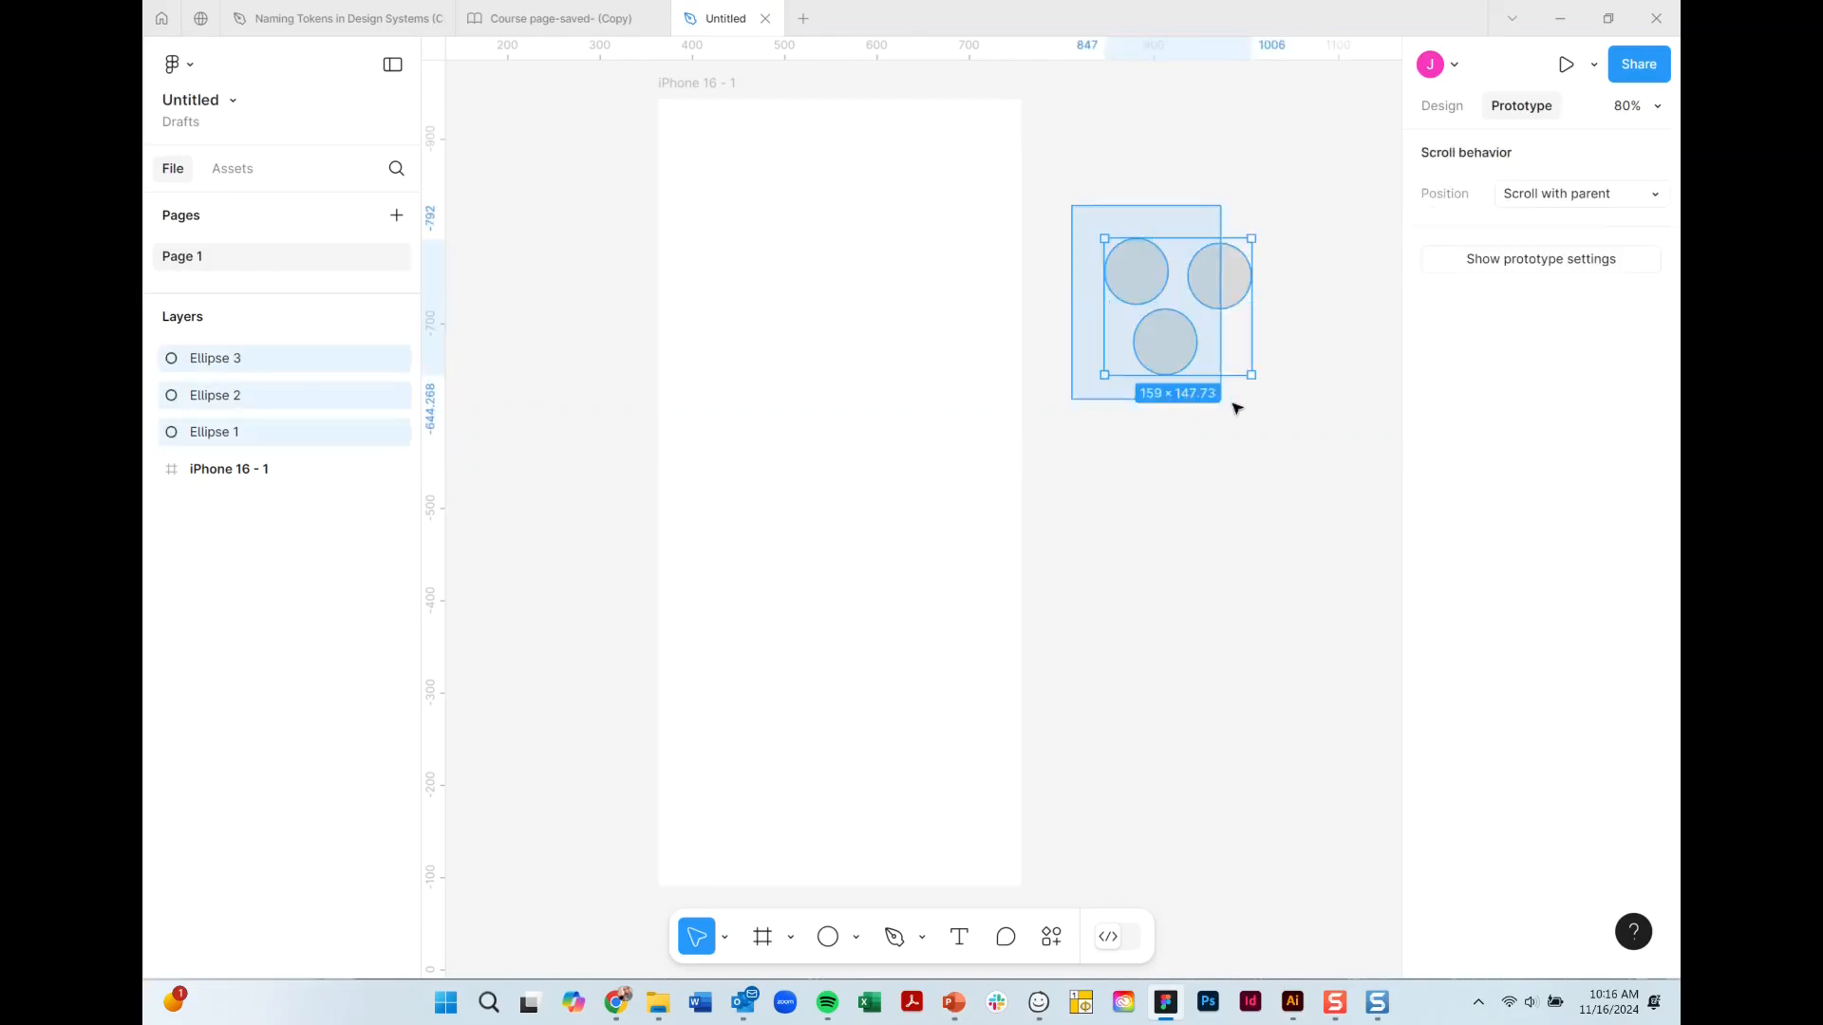
pyautogui.rightClick(1224, 283)
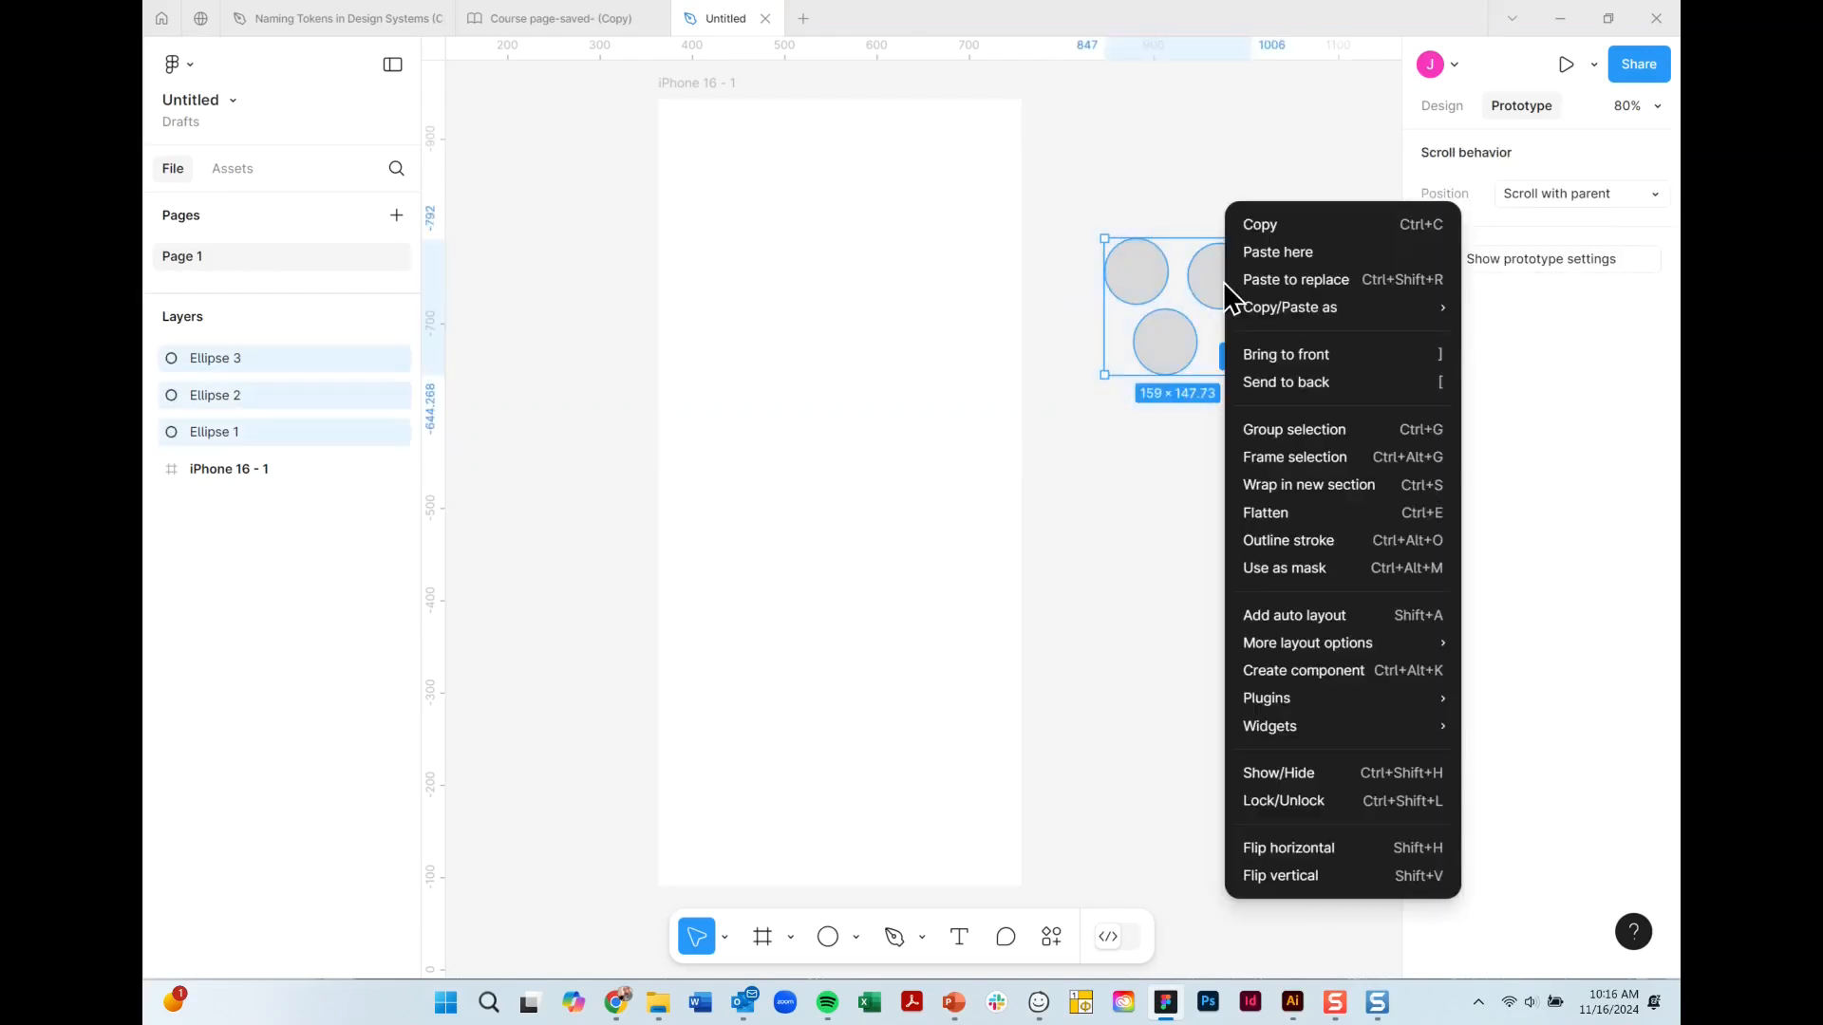
pyautogui.click(1293, 459)
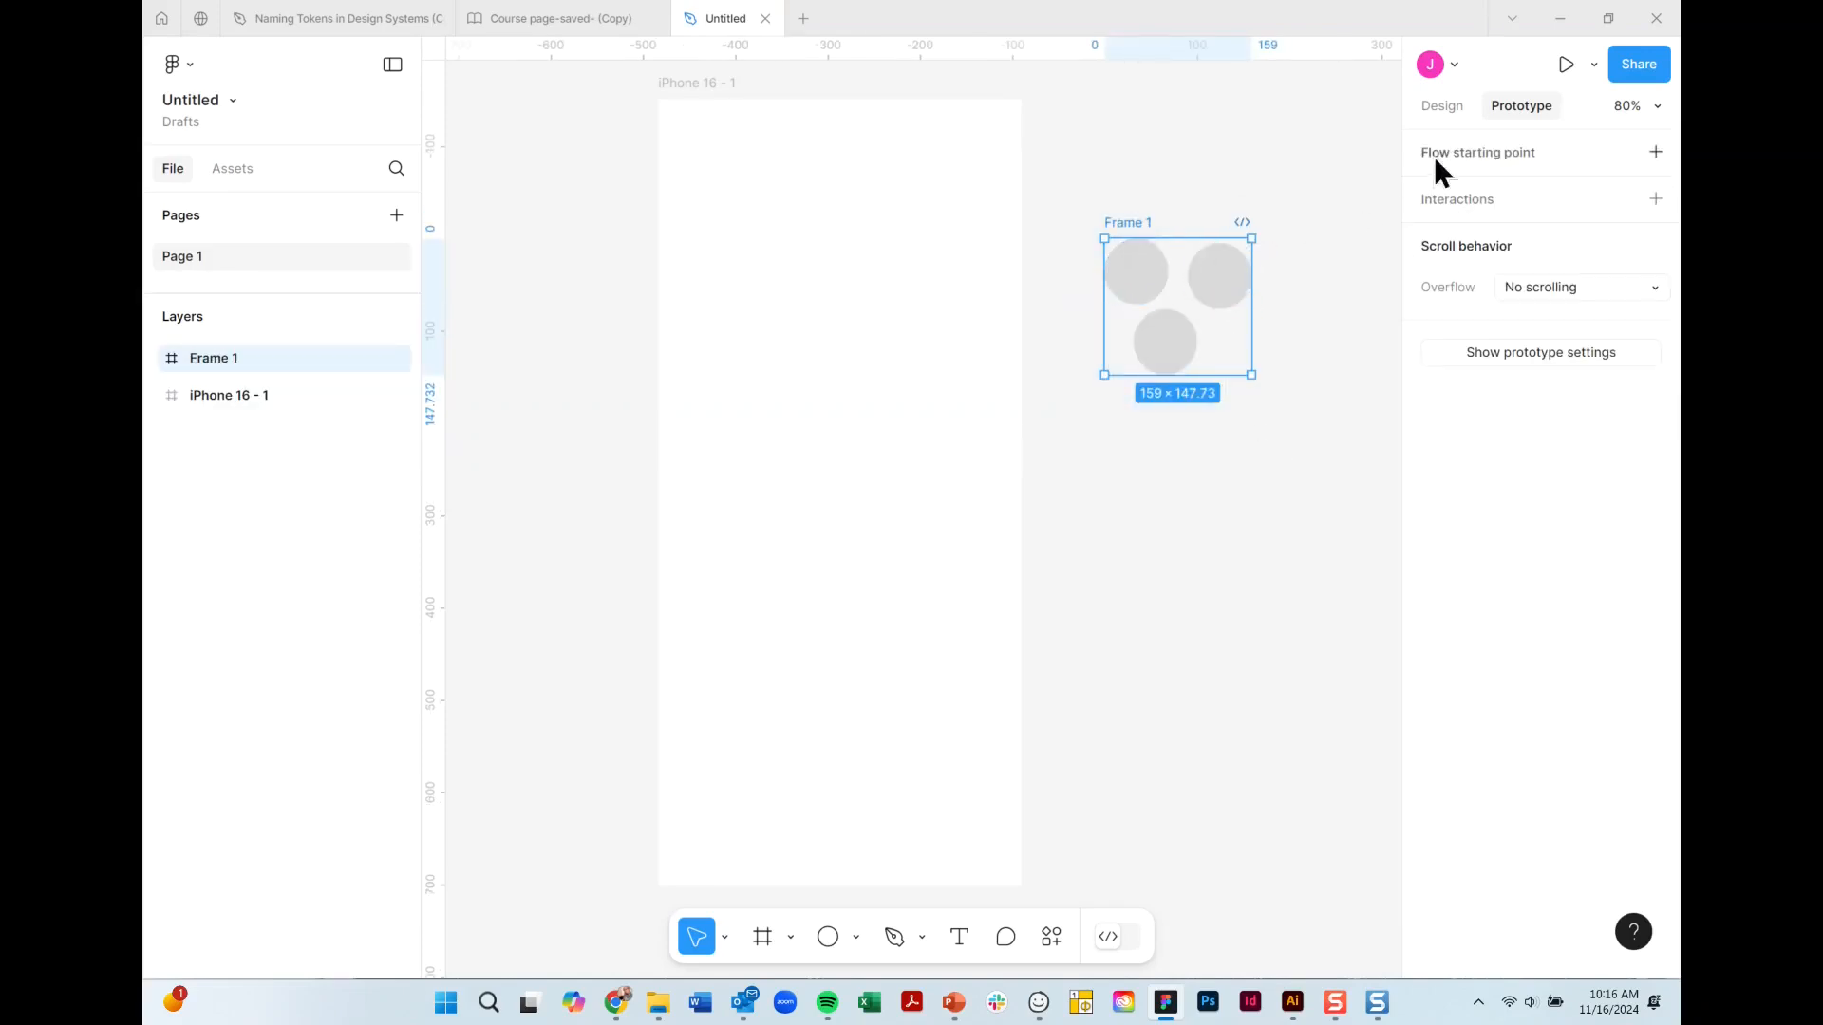
# Give the frame around the circles a red B61D1D fill and a corner radius of 29.
pyautogui.click(1443, 106)
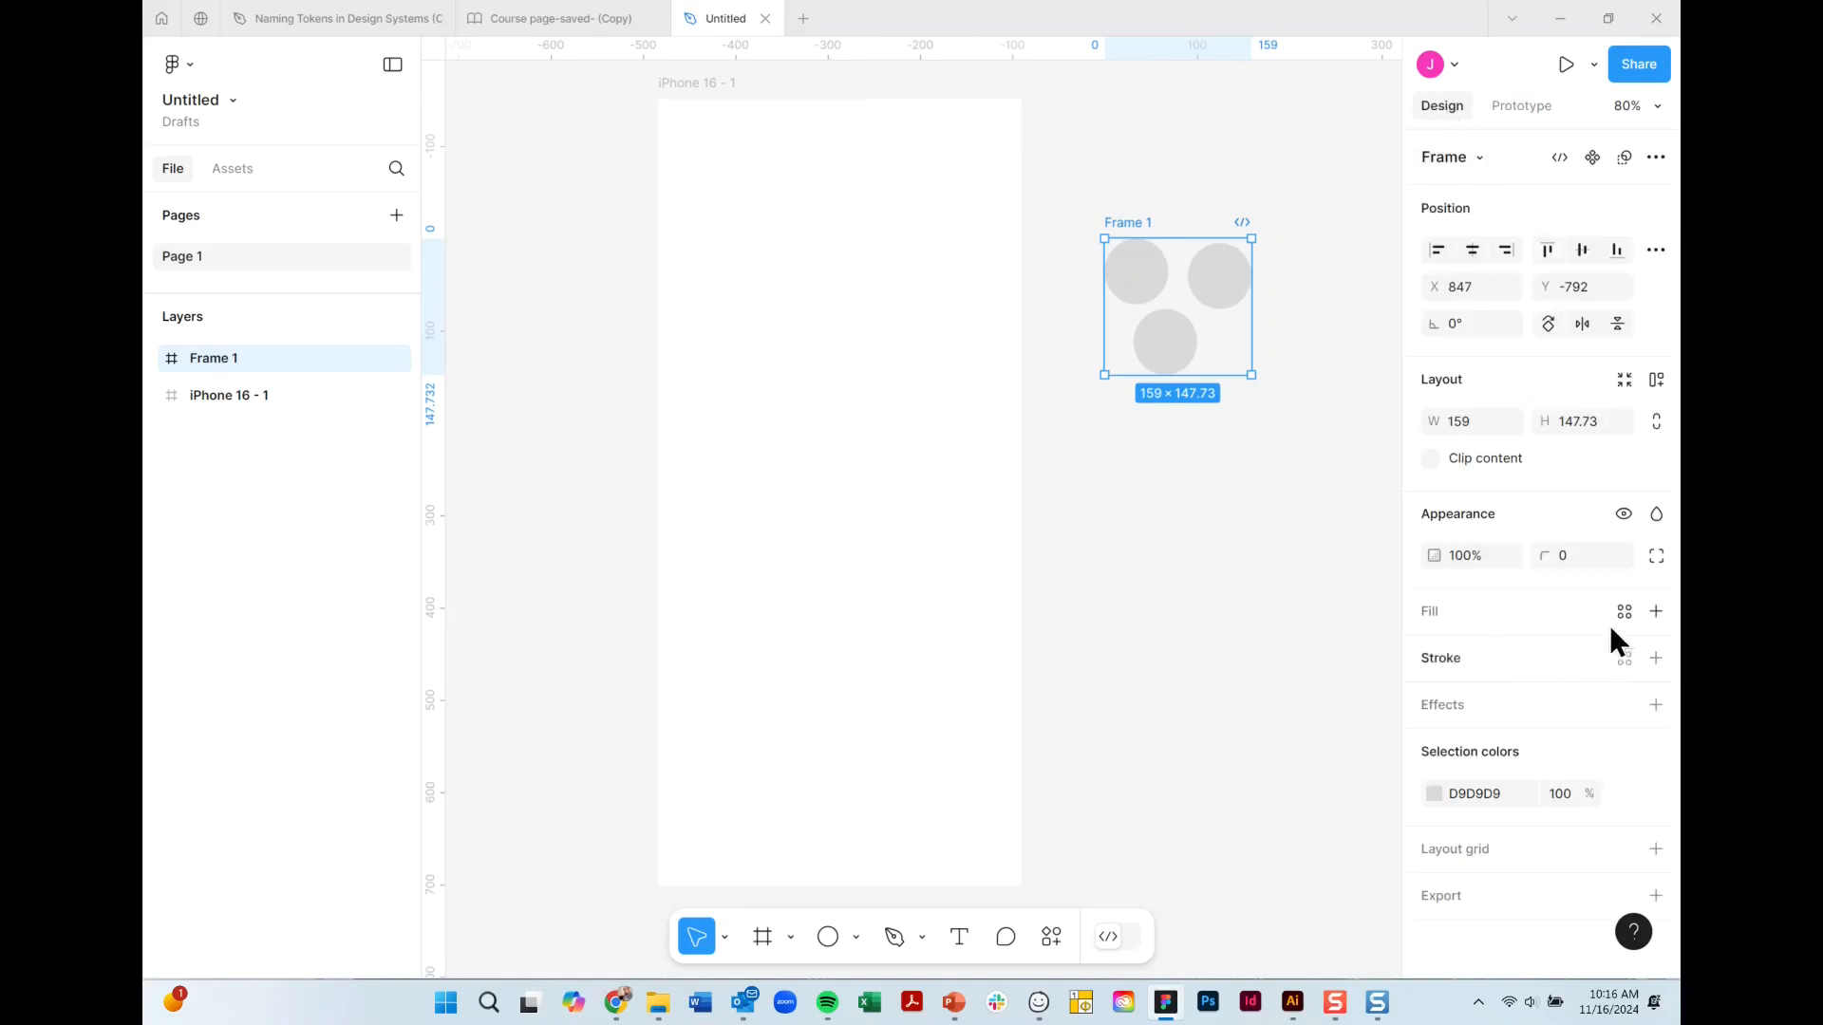
pyautogui.click(1656, 612)
pyautogui.click(1434, 653)
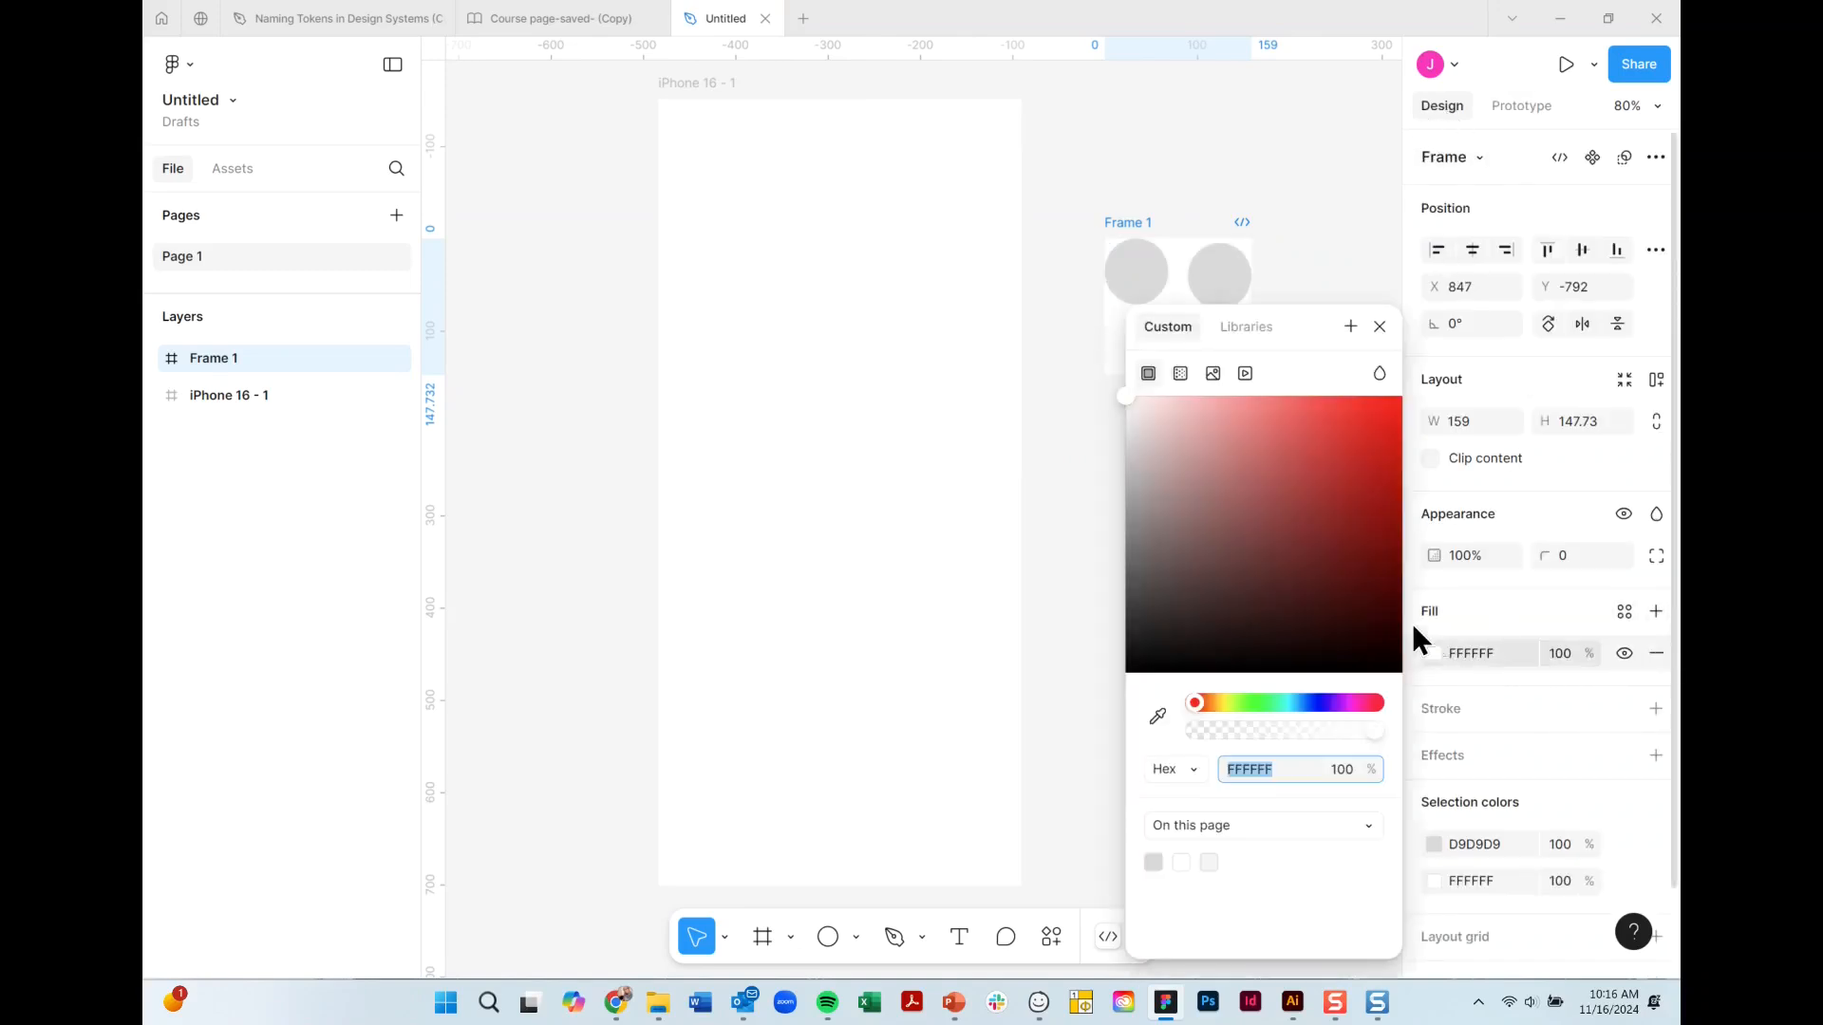
pyautogui.click(1358, 475)
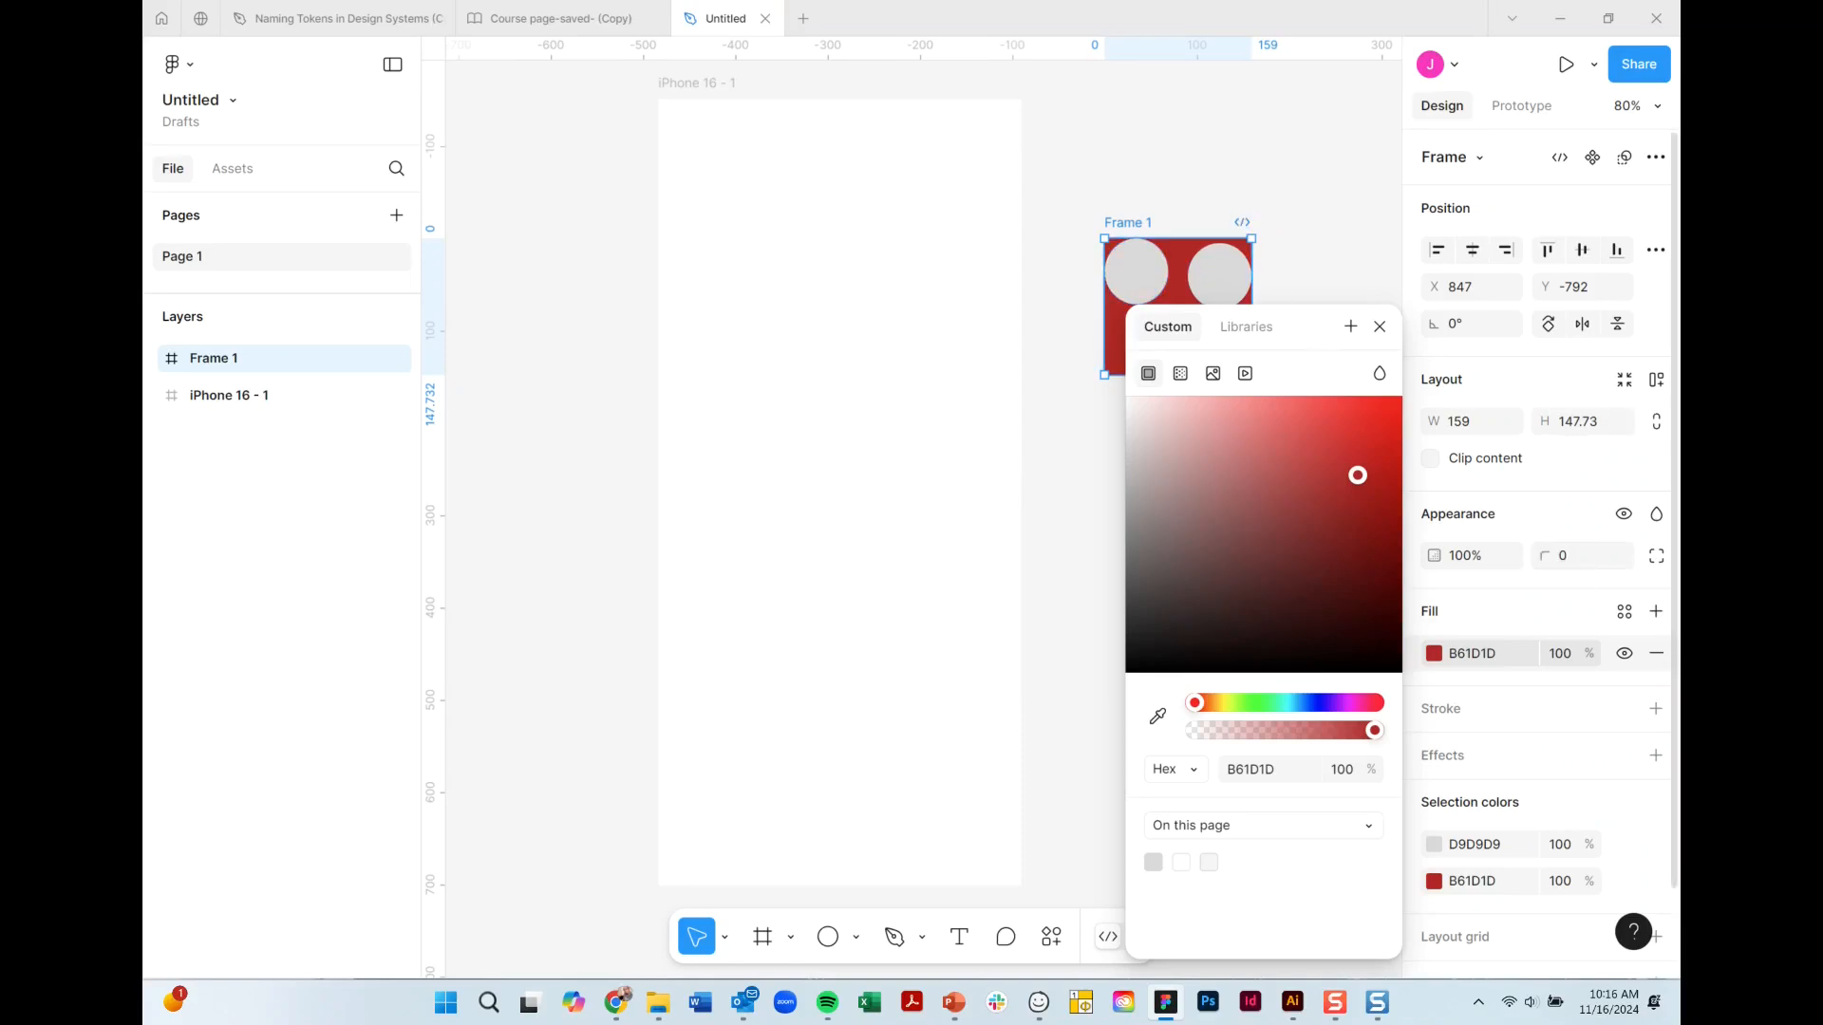
pyautogui.moveTo(1557, 556); pyautogui.dragTo(1315, 241)
pyautogui.click(1316, 241)
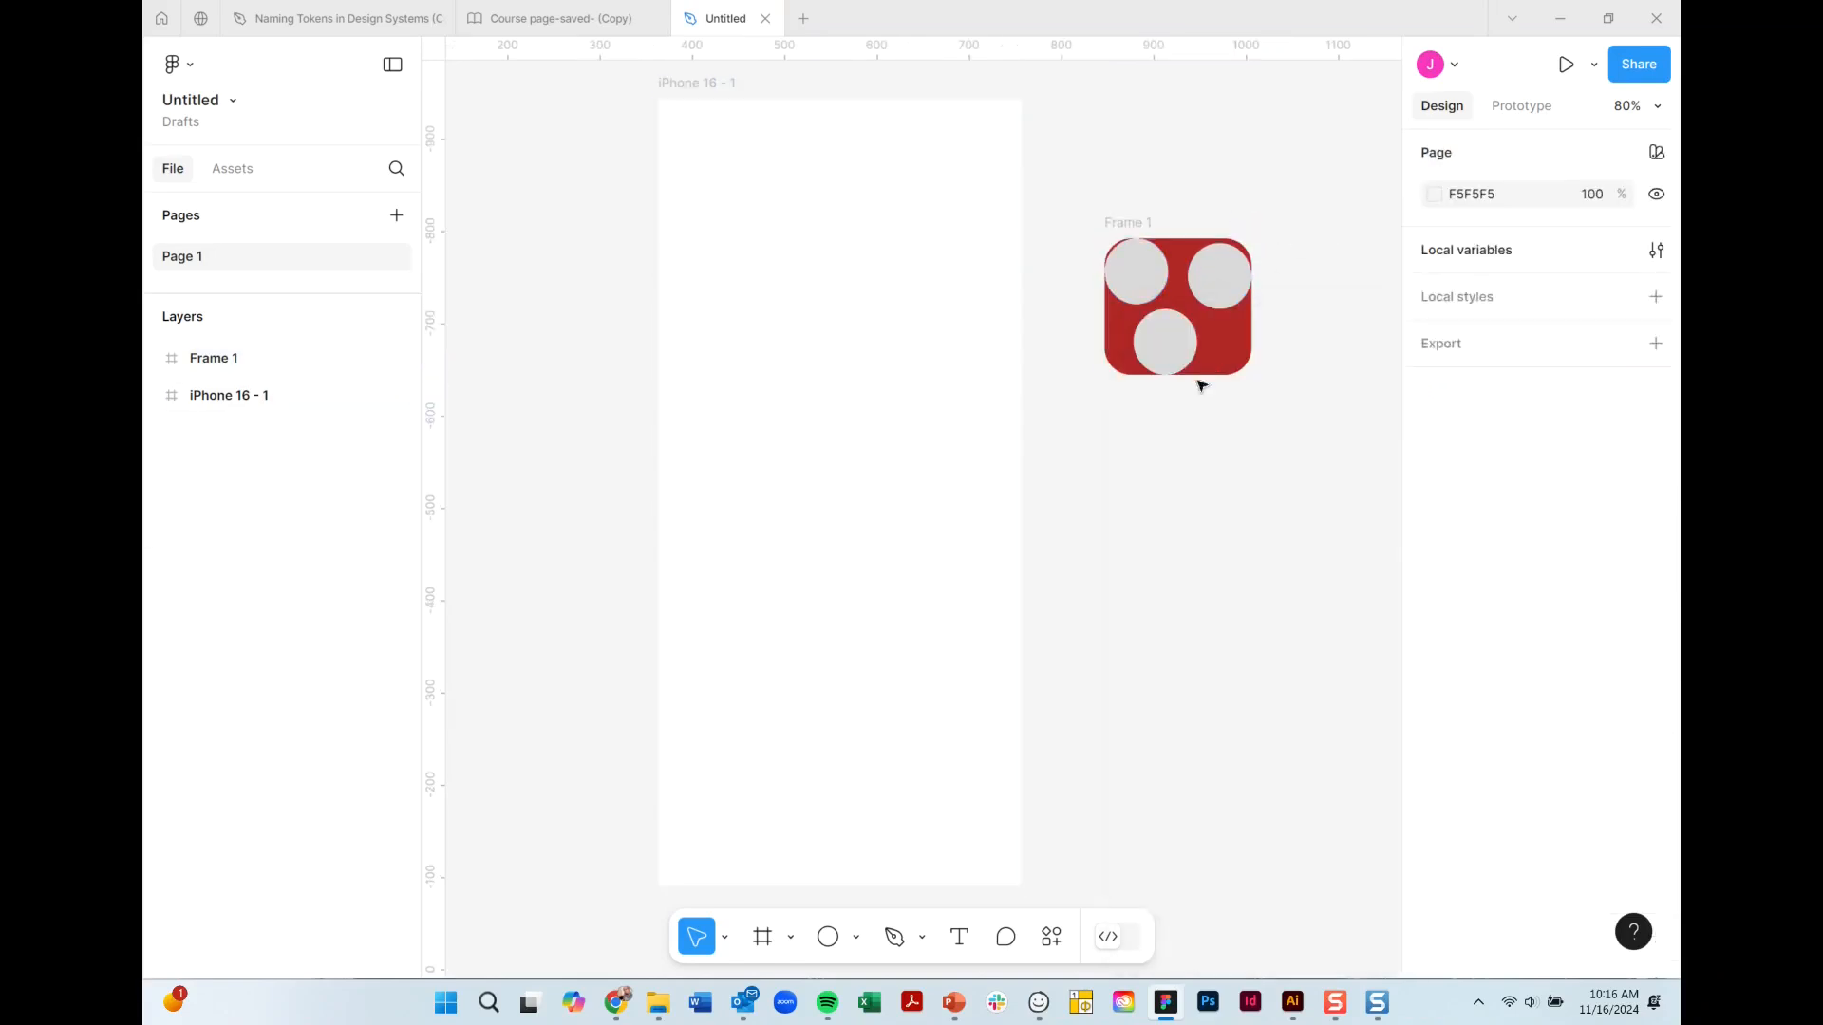
# Enlarge the red frame to about 545 × 283.
pyautogui.click(1128, 222)
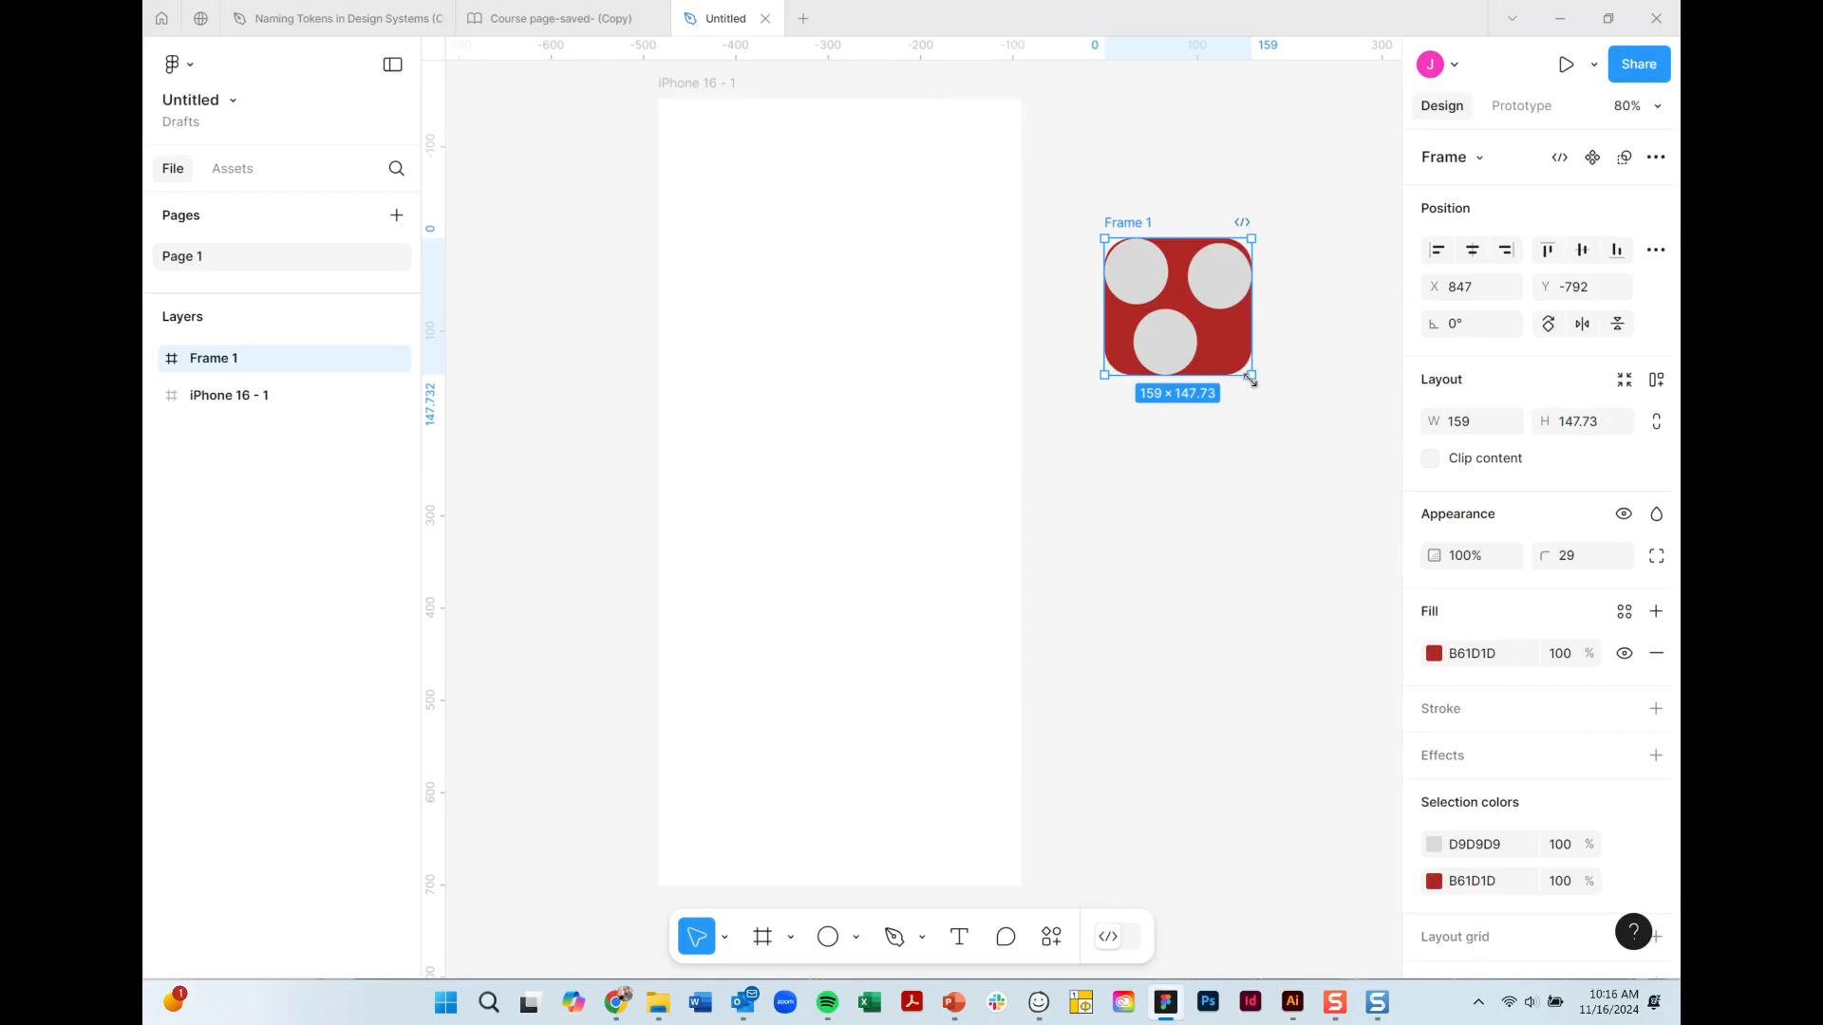
pyautogui.moveTo(1244, 385); pyautogui.dragTo(1403, 500)
# Spread the circles across the red frame: Ellipse 2 upper right pinned right, Ellipse 1 upper left, Ellipse 3 at about X 234, Y 130.
pyautogui.moveTo(1013, 280); pyautogui.dragTo(1228, 361)
pyautogui.click(1070, 179)
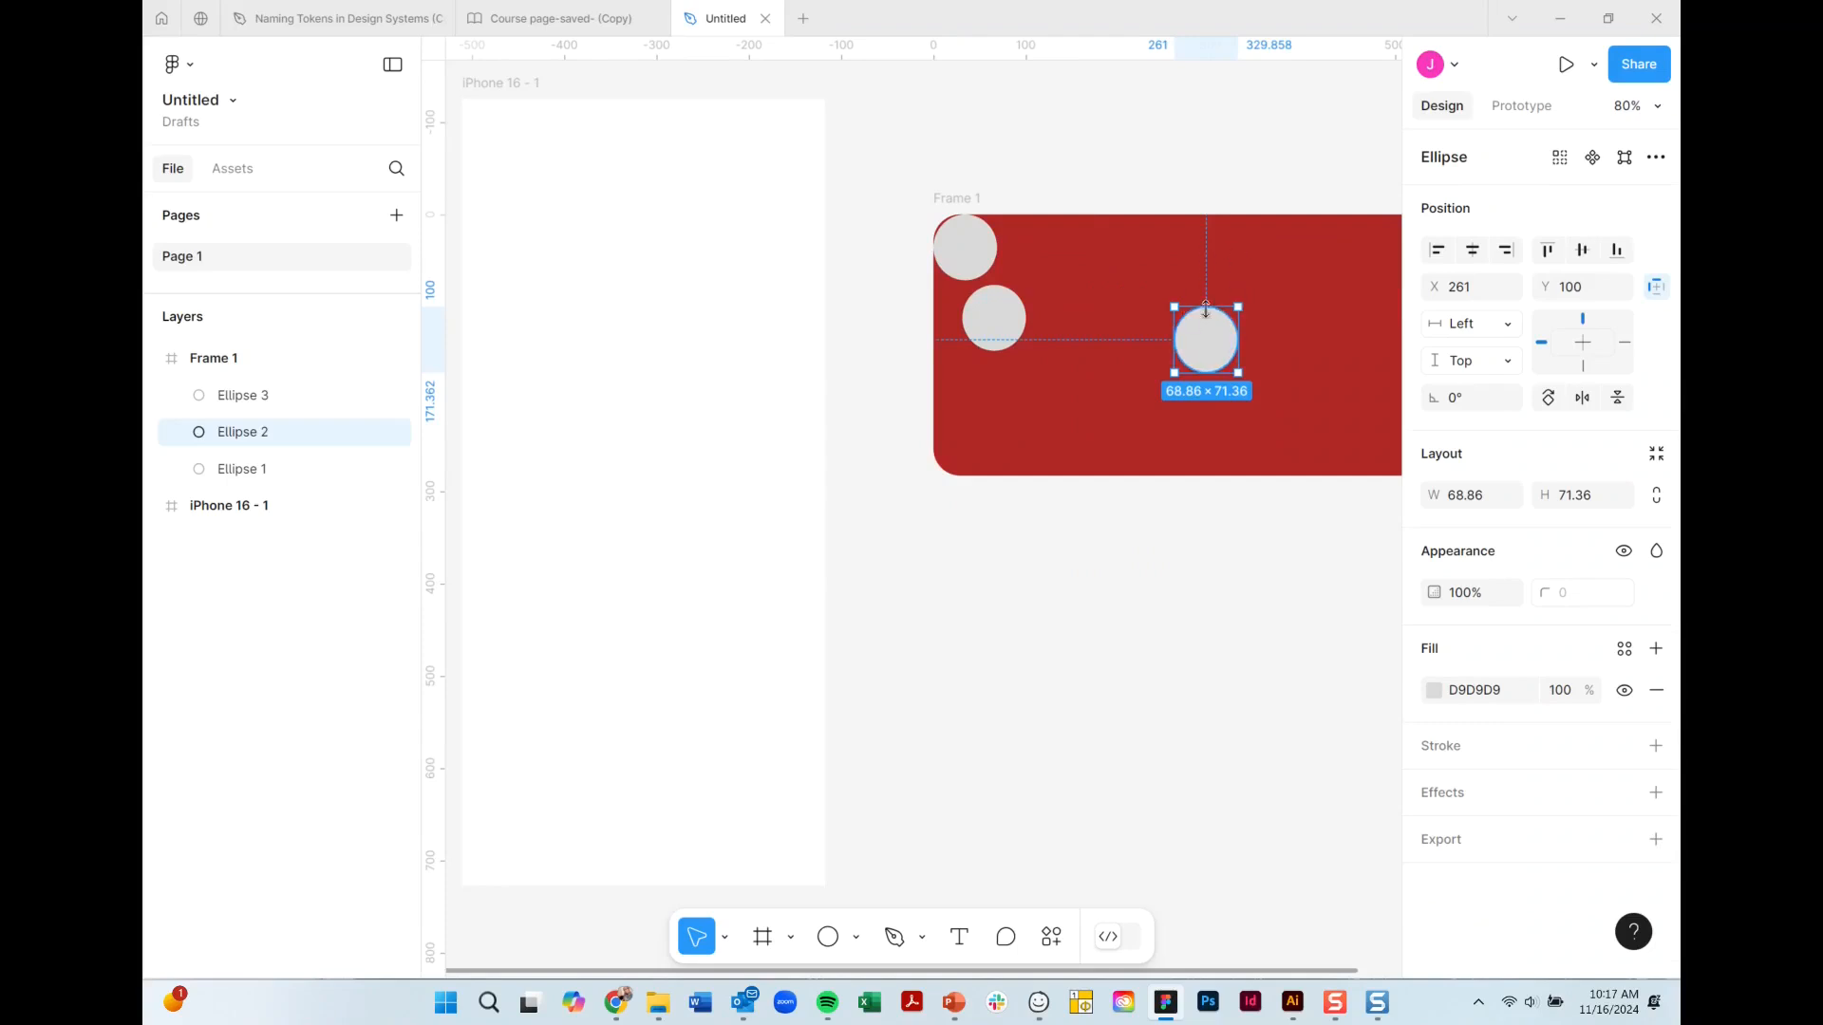
pyautogui.moveTo(1231, 340); pyautogui.dragTo(1379, 259)
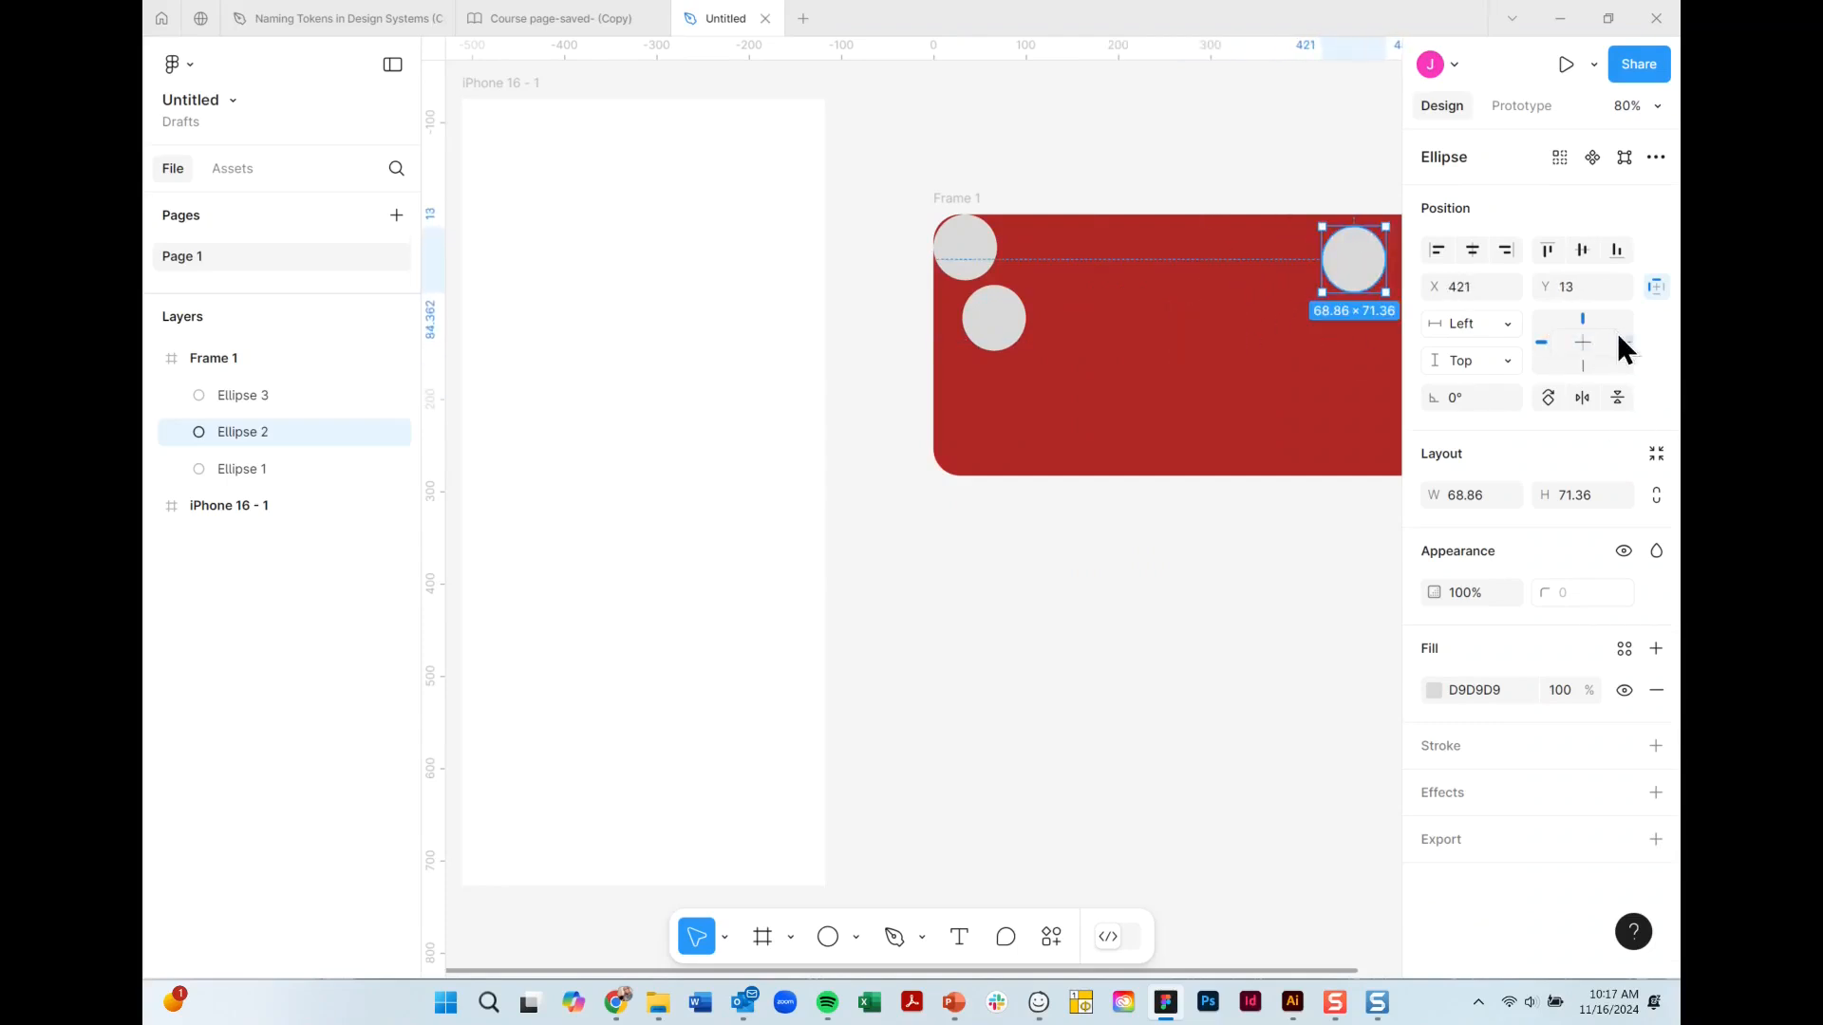
pyautogui.click(993, 263)
pyautogui.moveTo(994, 266); pyautogui.dragTo(1194, 388)
# Set both the horizontal and vertical constraints of Ellipse 3 to Center.
pyautogui.click(1500, 325)
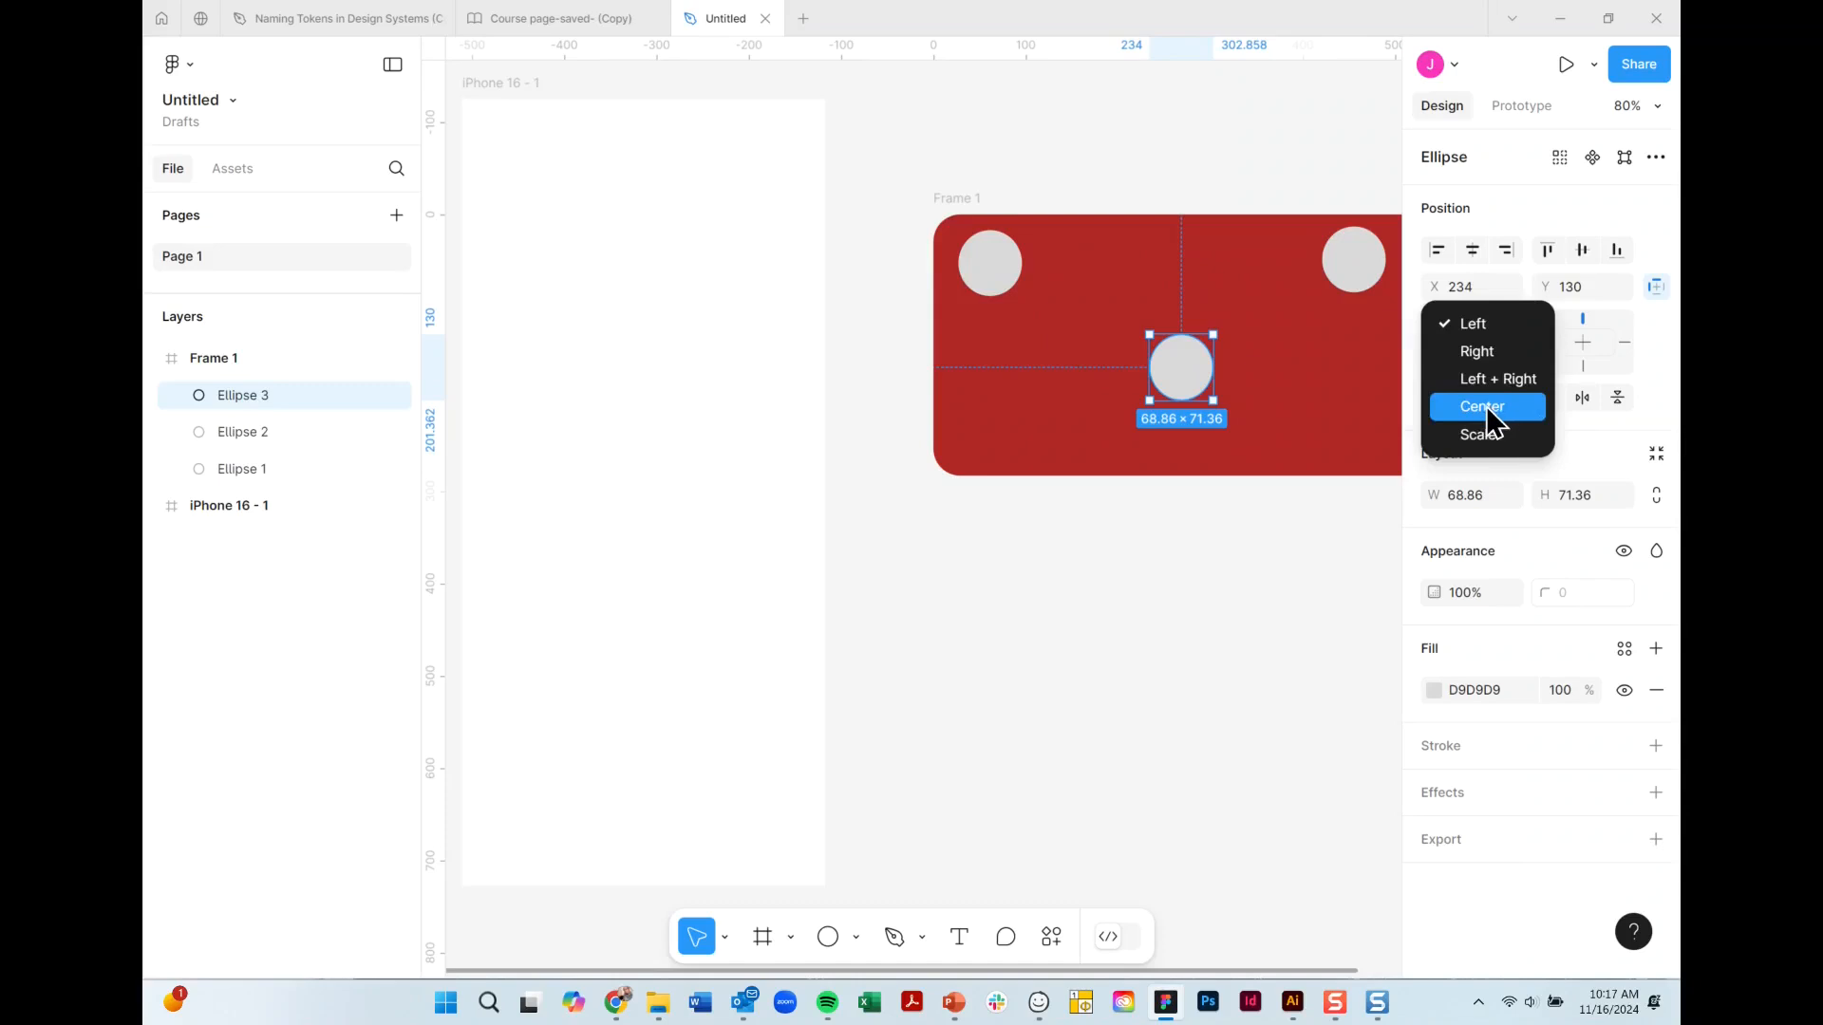
pyautogui.click(1487, 406)
pyautogui.click(1491, 357)
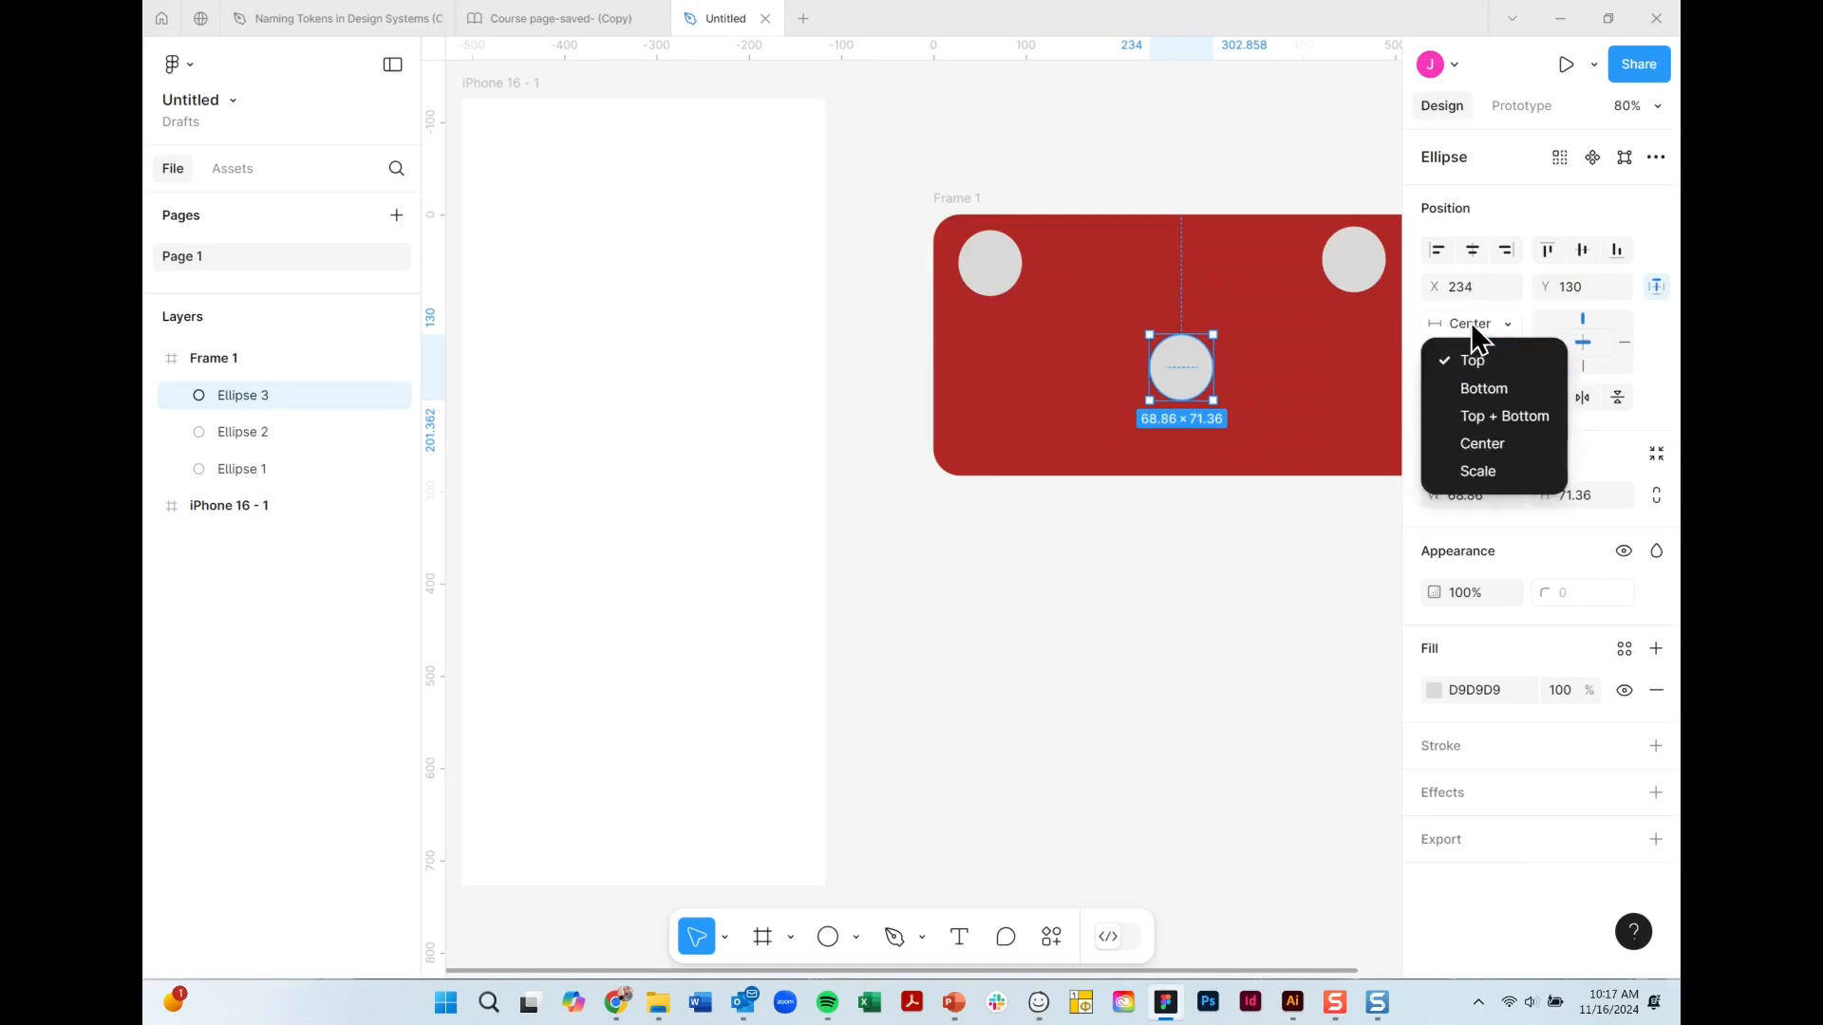
pyautogui.click(1496, 361)
pyautogui.click(1515, 363)
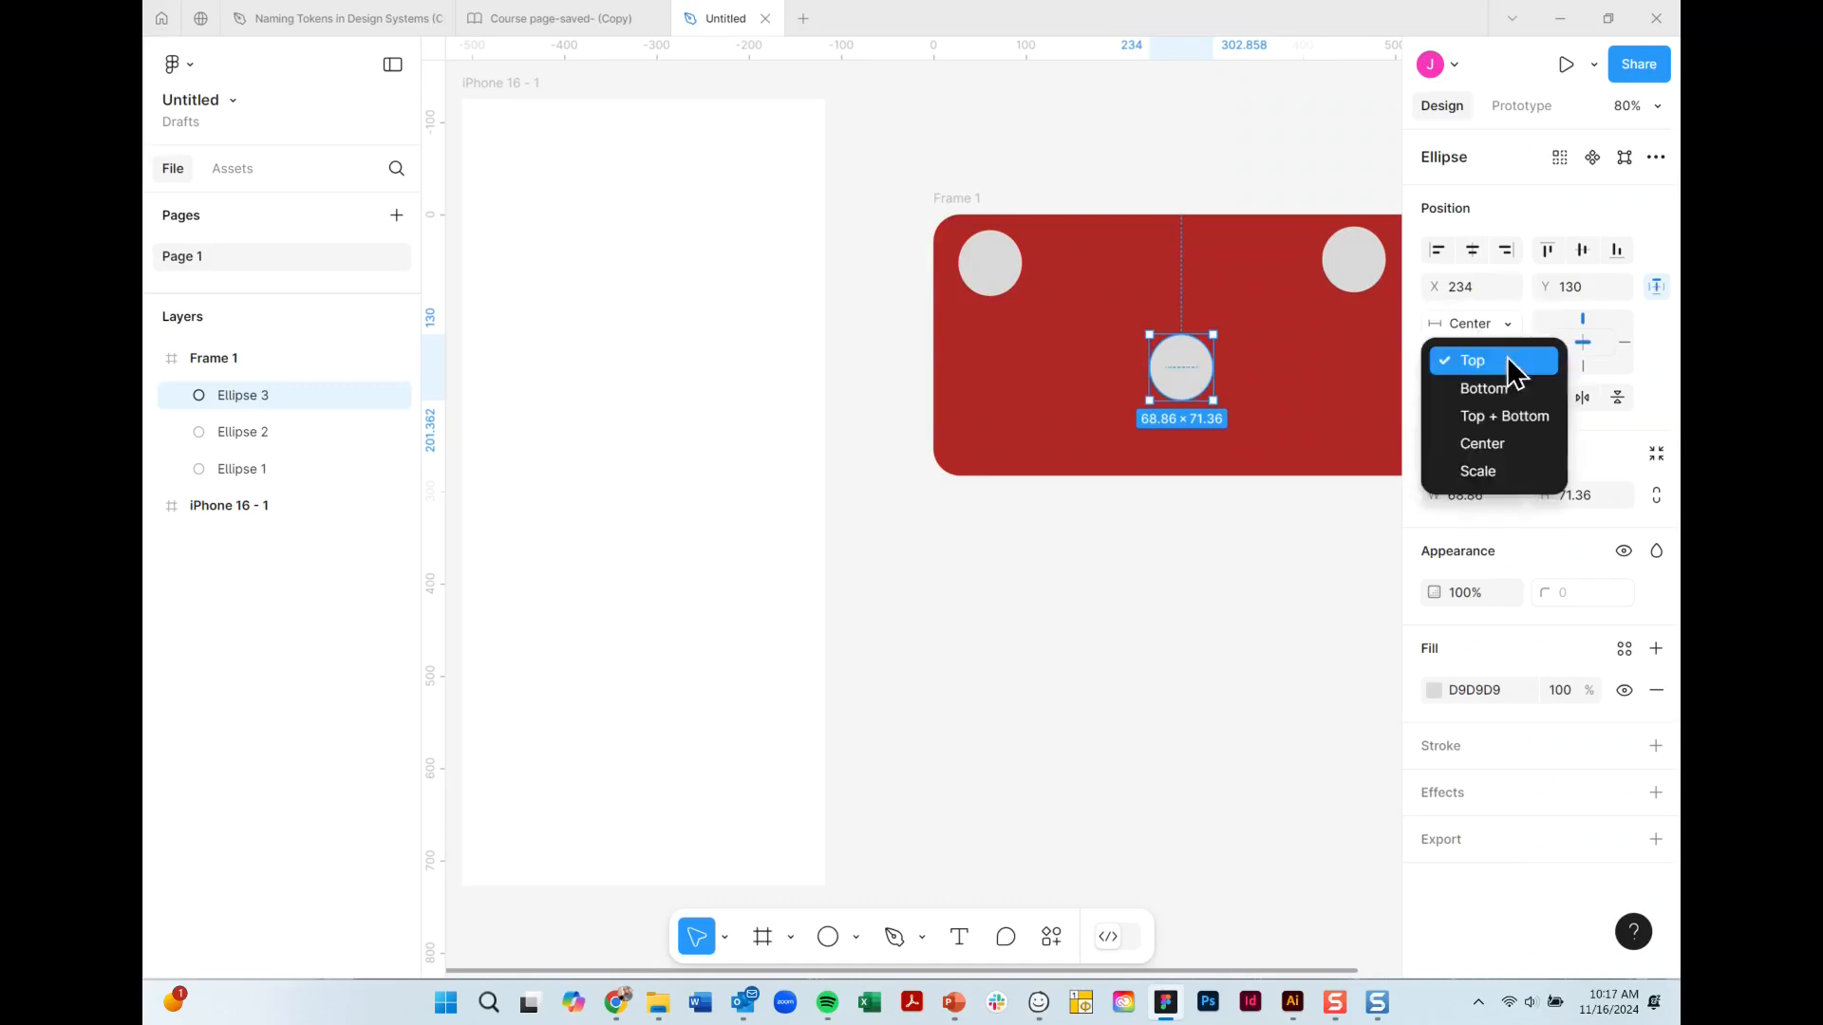
pyautogui.click(1502, 447)
# Move the red frame to about X 820, Y -734 and narrow it to about 427 wide.
pyautogui.moveTo(962, 204); pyautogui.dragTo(984, 308)
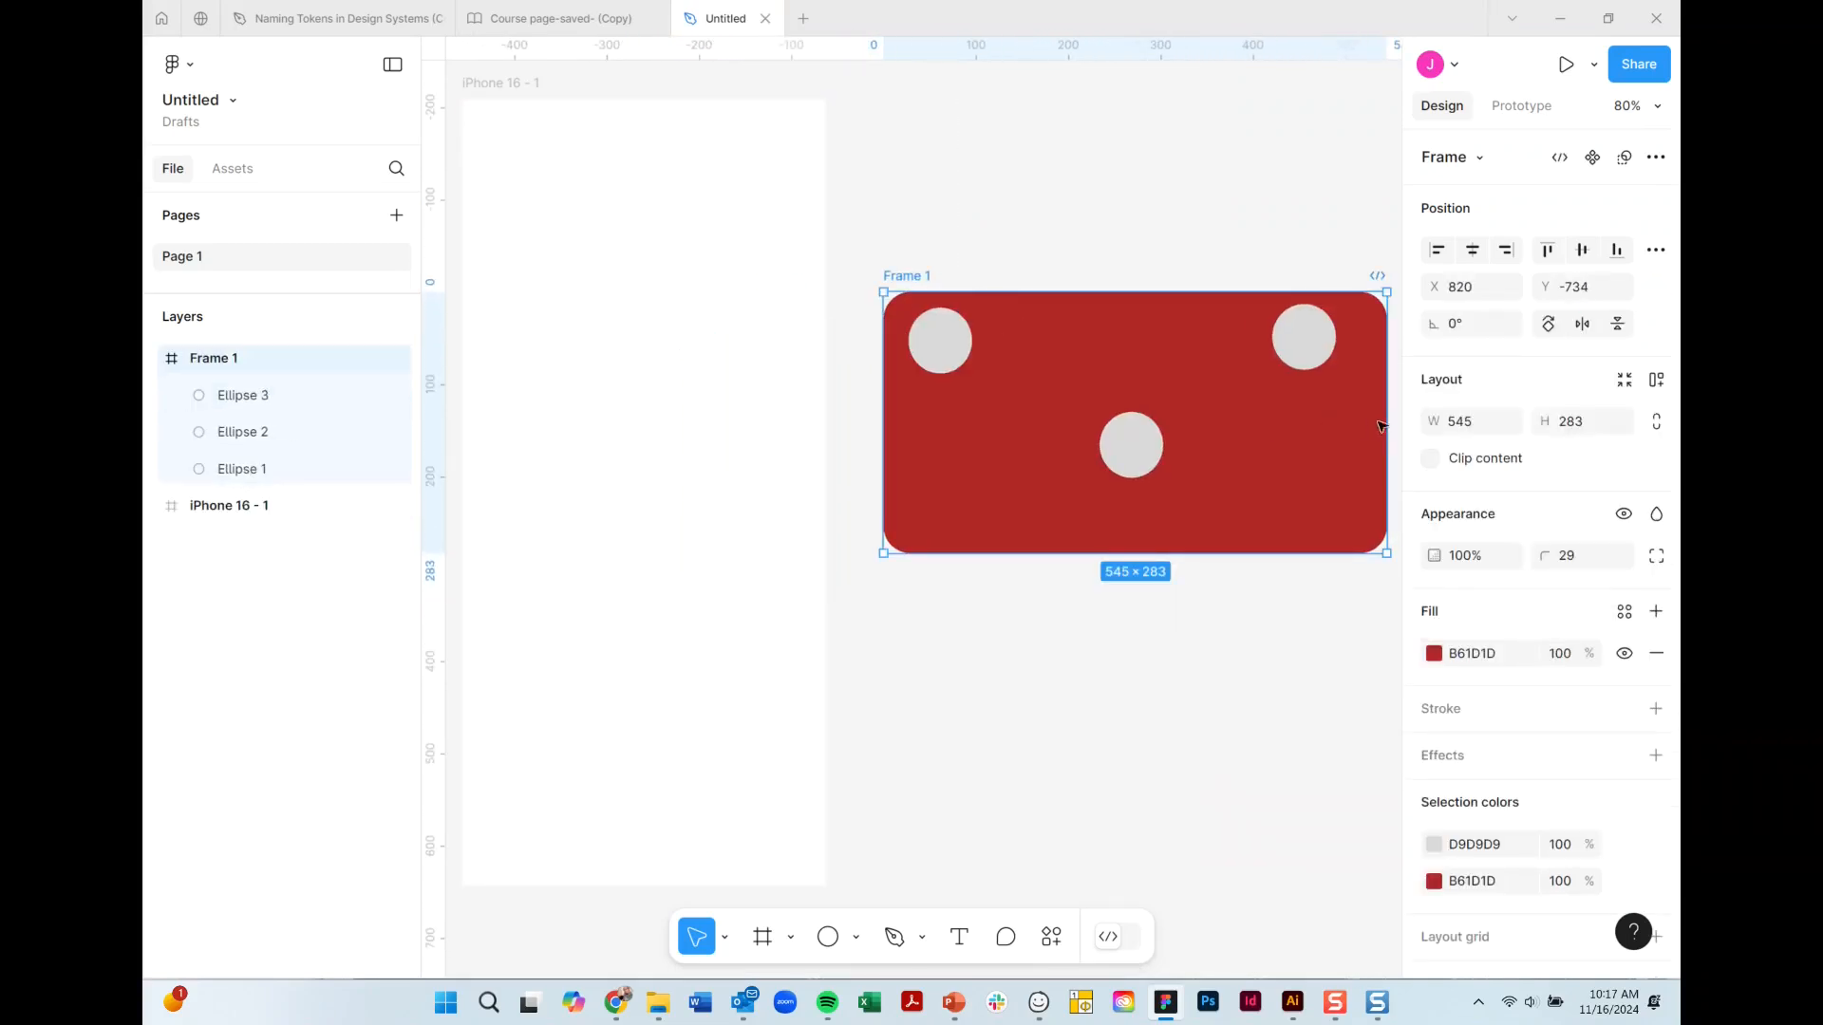
pyautogui.moveTo(1385, 427); pyautogui.dragTo(1278, 432)
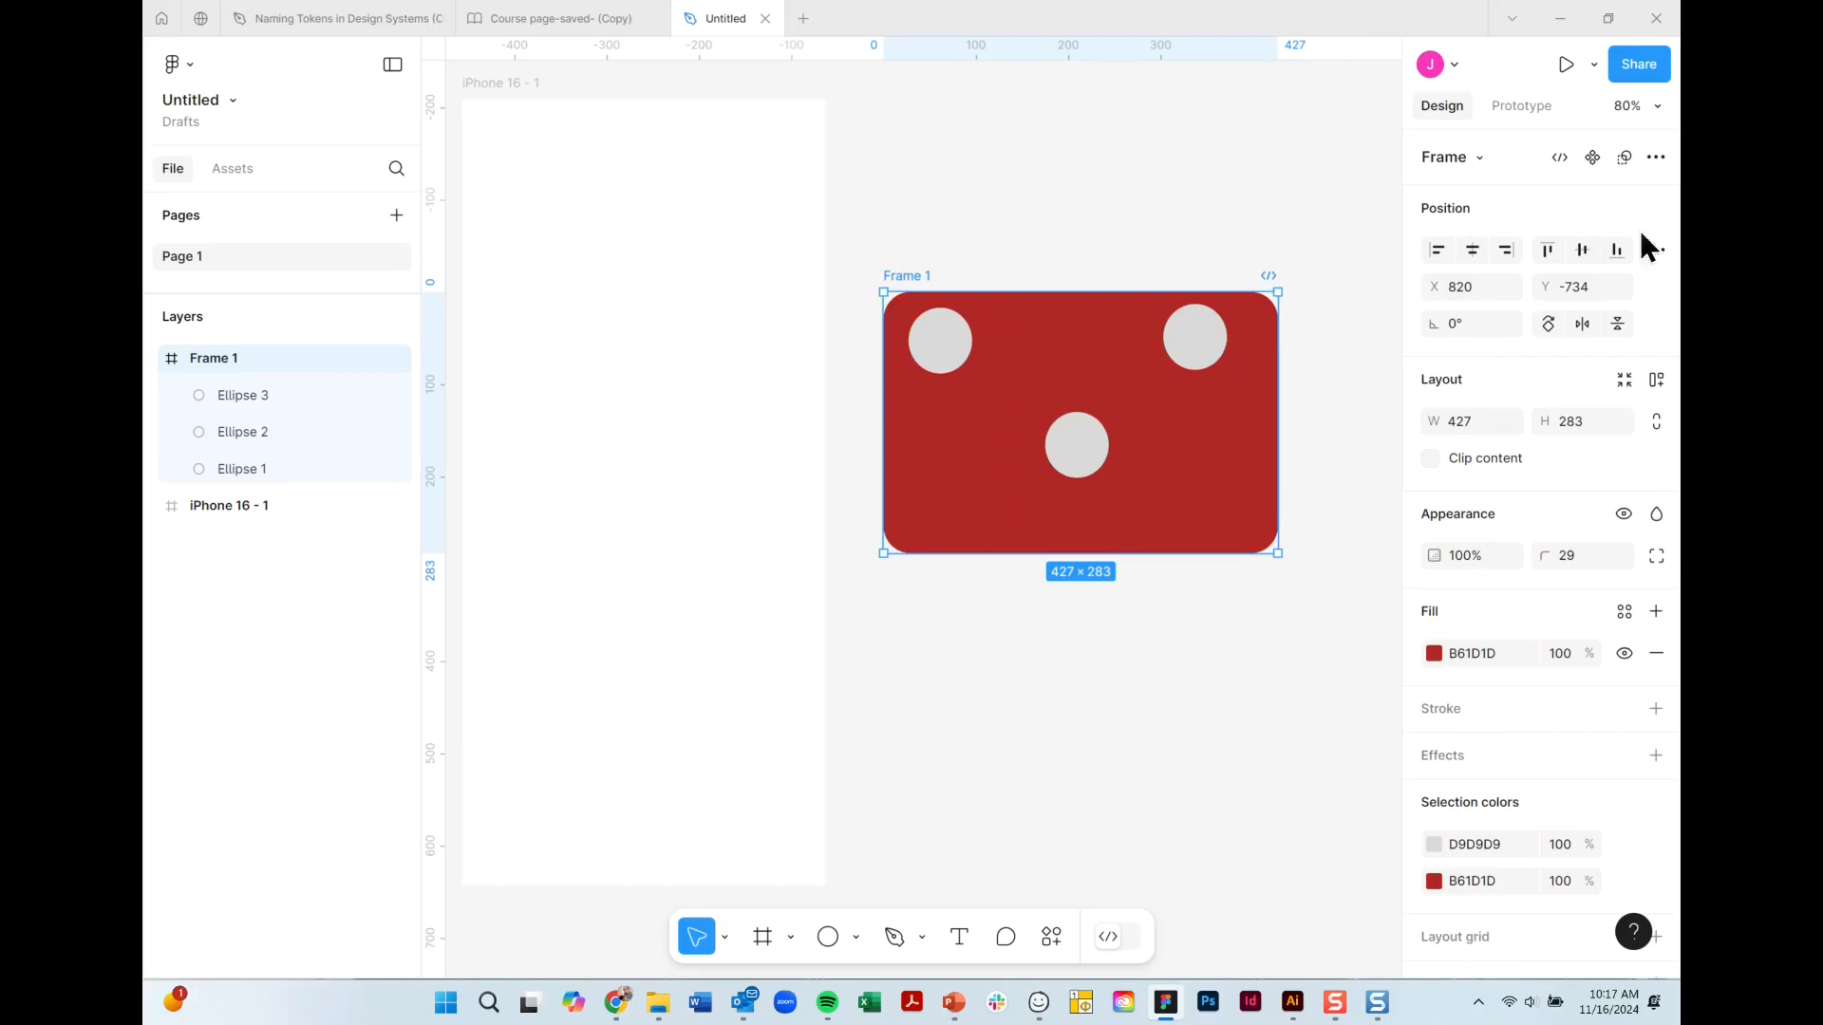
# Add auto layout to the red frame and try the vertical and horizontal directions before setting it to wrap.
pyautogui.click(1655, 377)
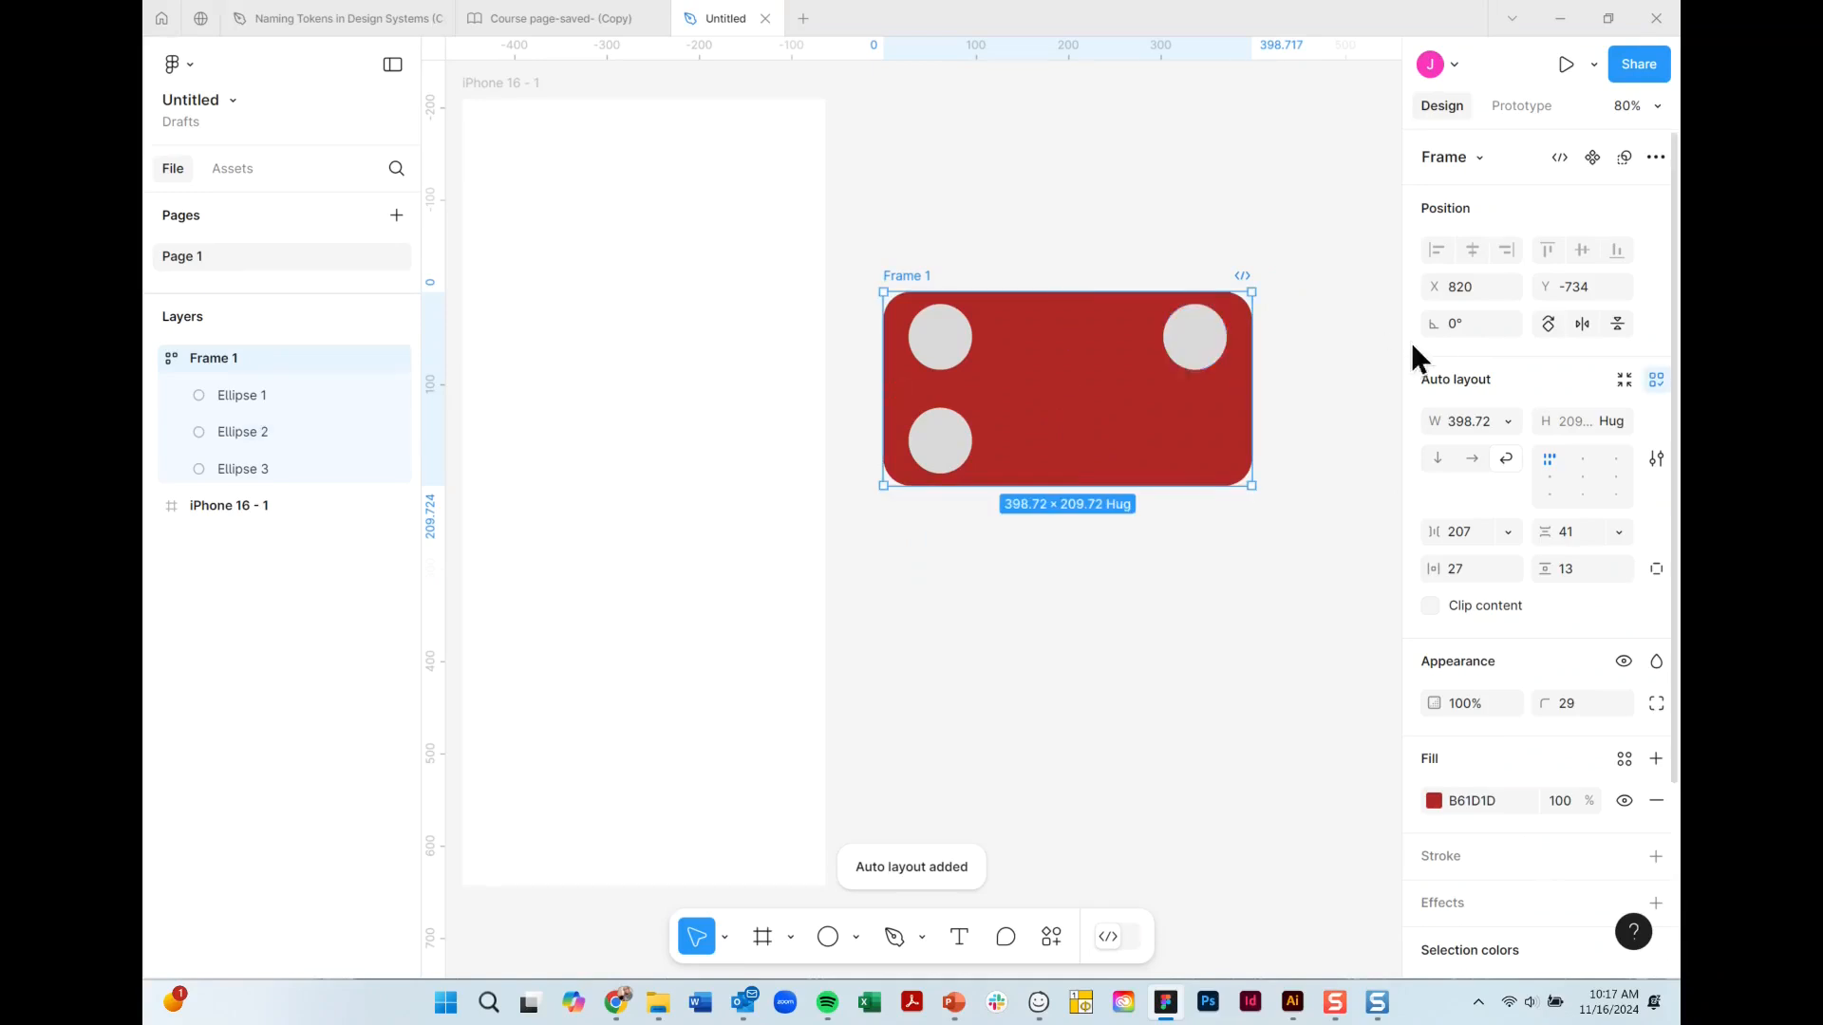
pyautogui.click(1437, 458)
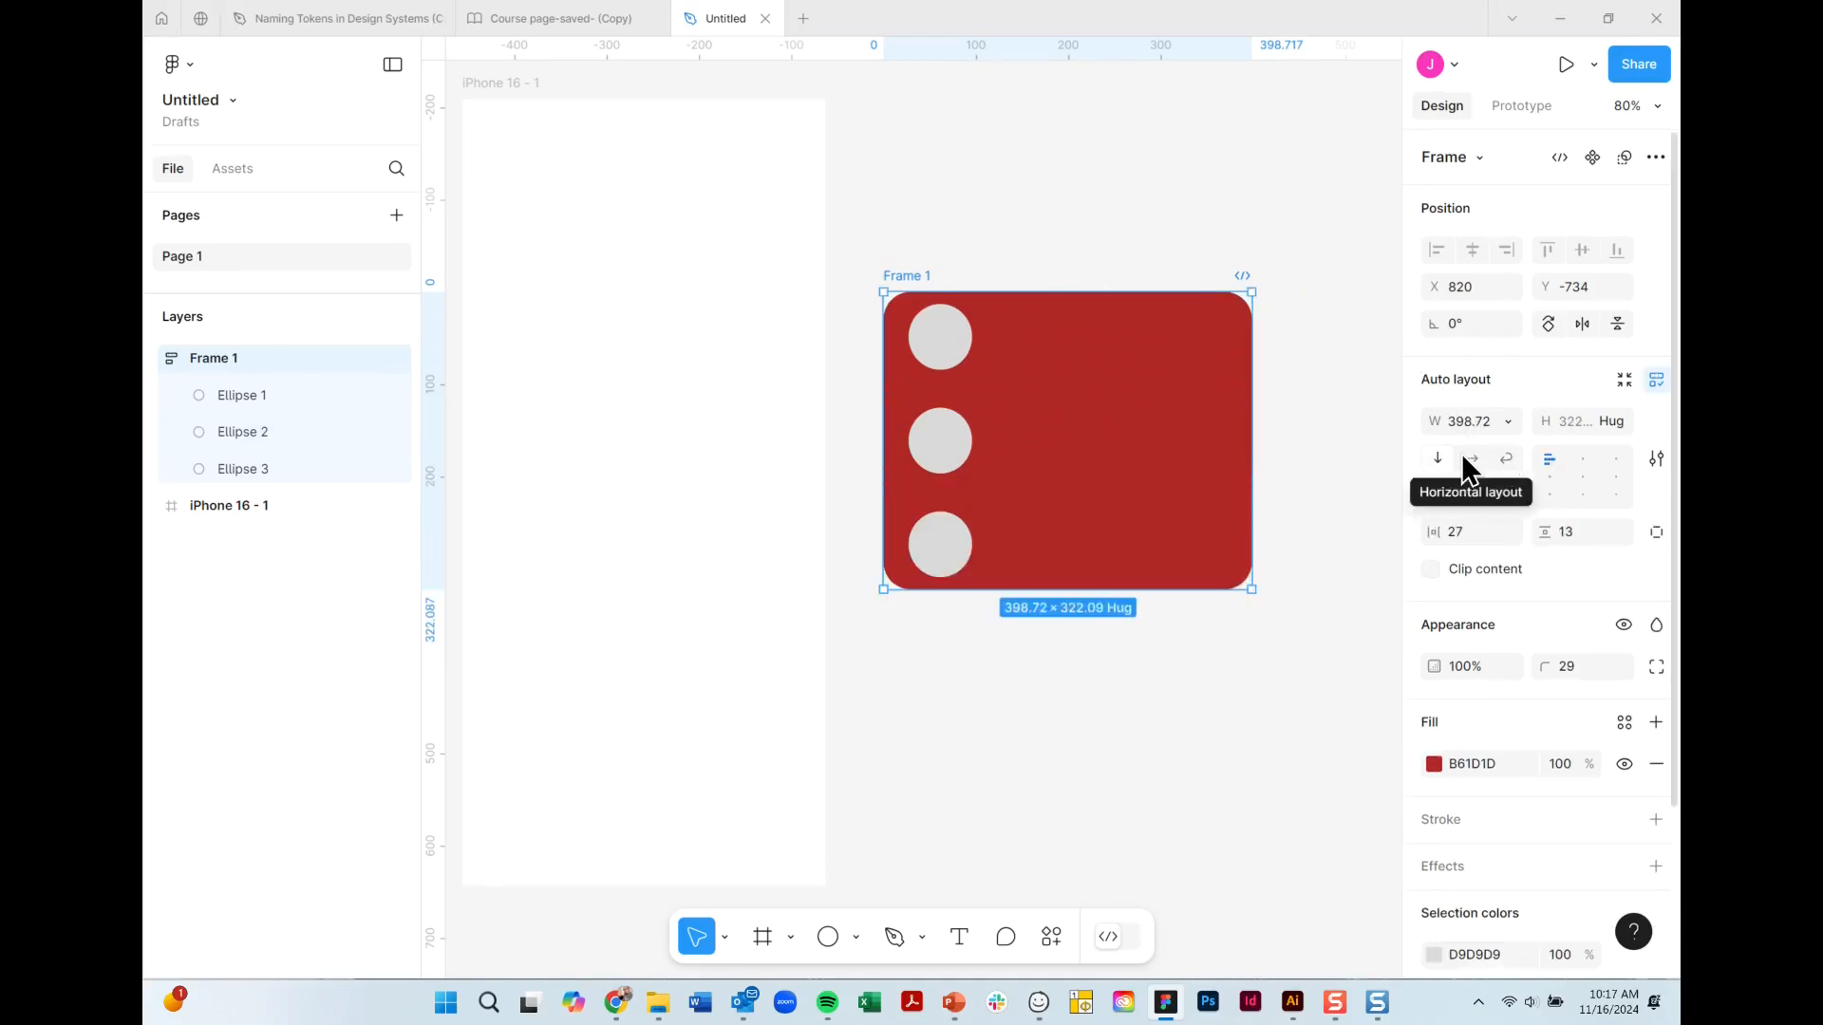
pyautogui.click(1471, 459)
pyautogui.click(1506, 458)
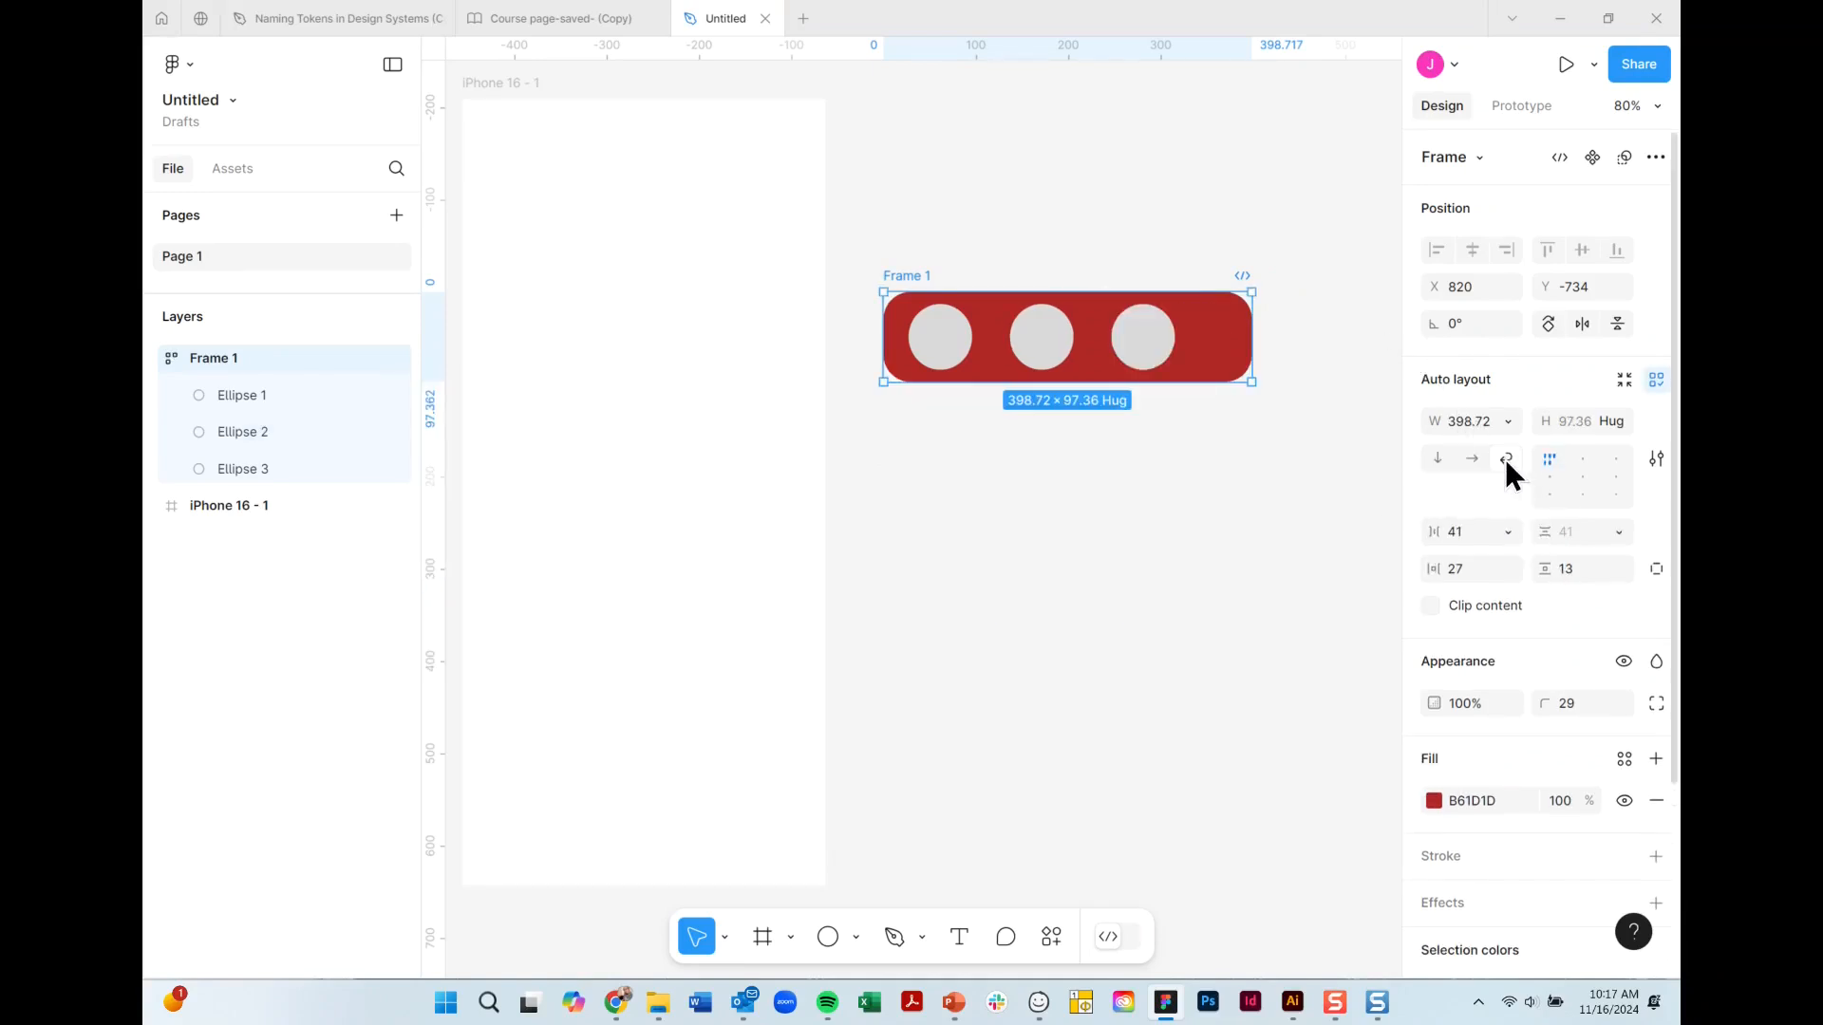
# Widen the red frame to 449 and try exempting Ellipse 3 from auto layout by moving it freely to about X 265, Y 9.
pyautogui.moveTo(1253, 330); pyautogui.dragTo(1299, 345)
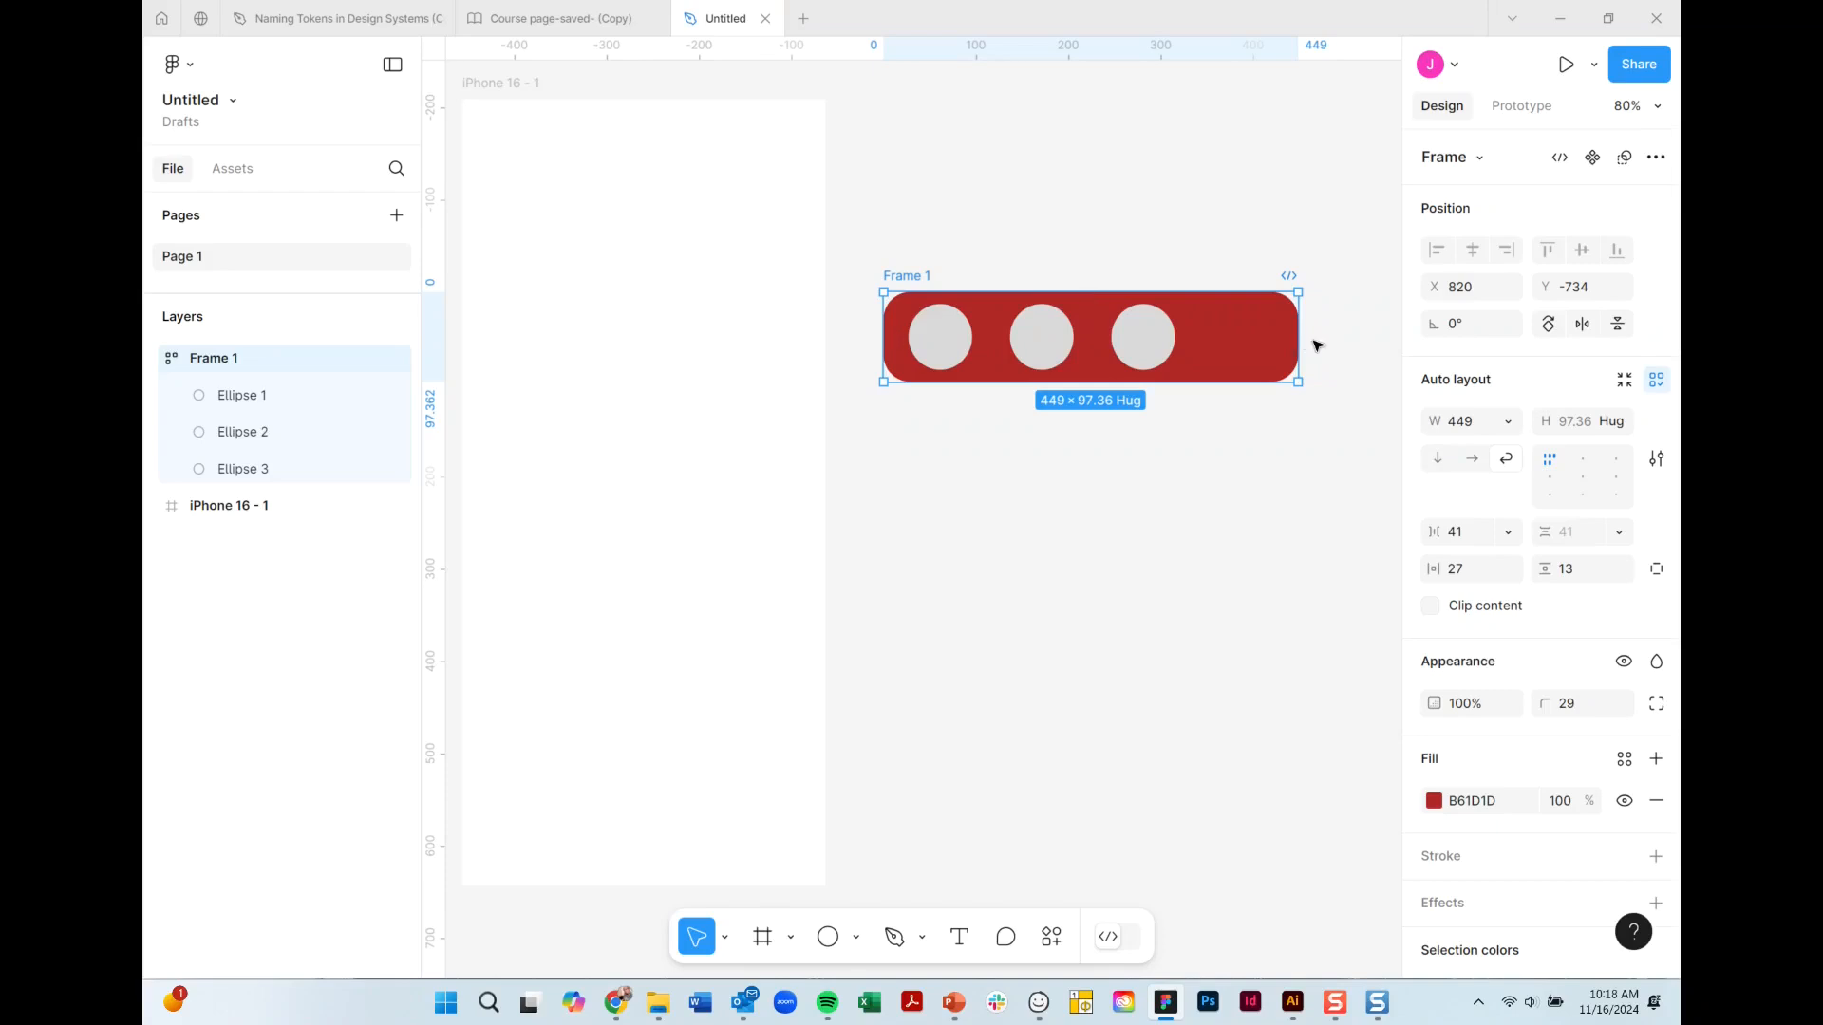
pyautogui.click(1146, 344)
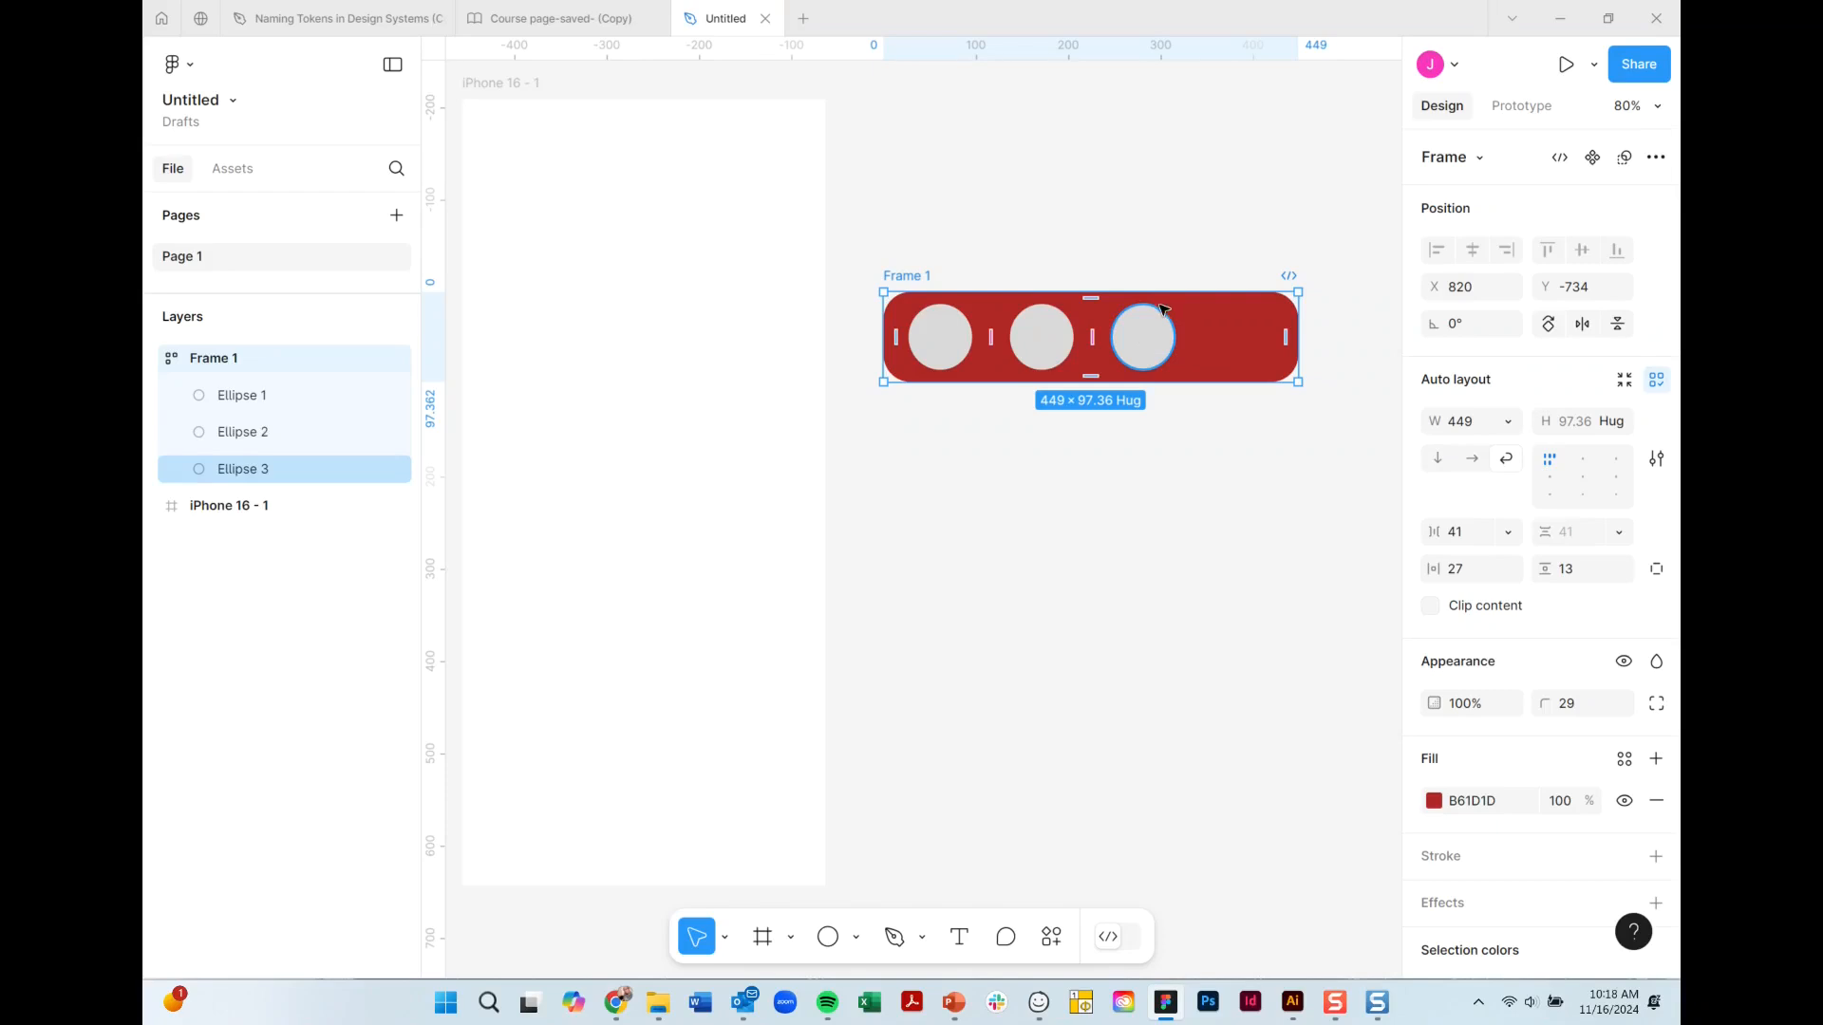
pyautogui.click(1166, 349)
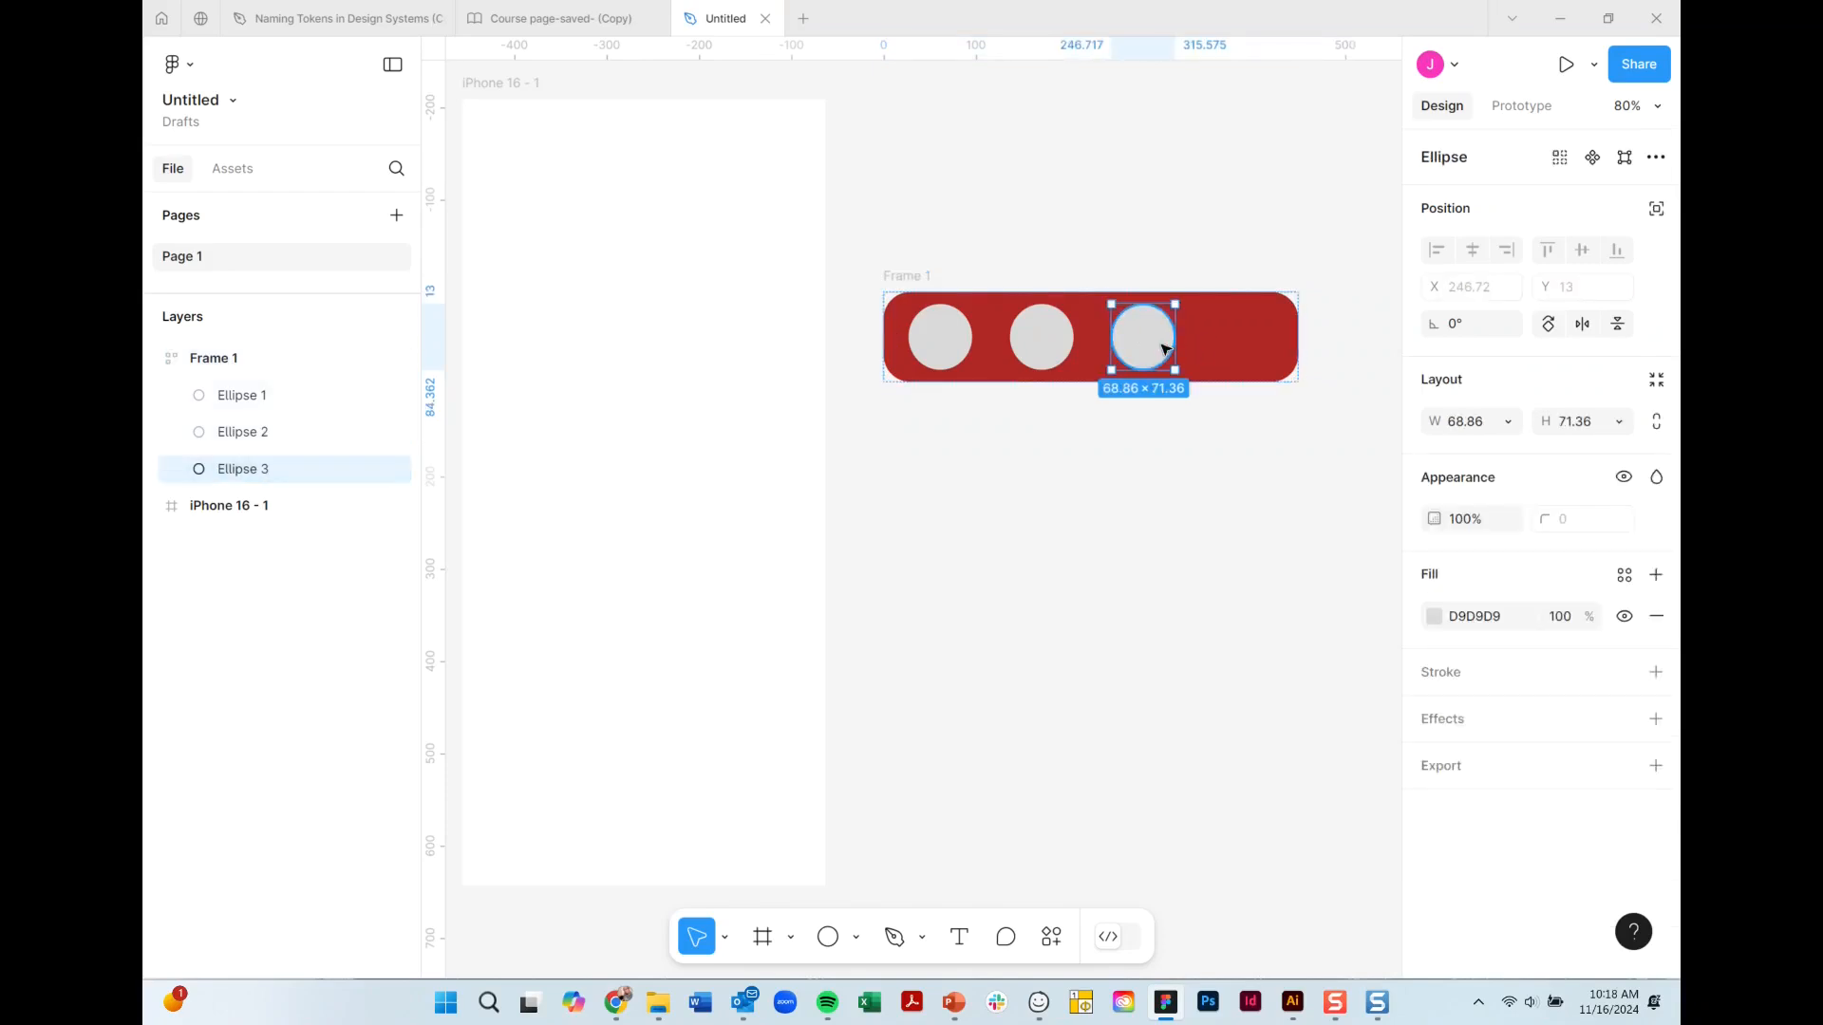
pyautogui.click(1654, 209)
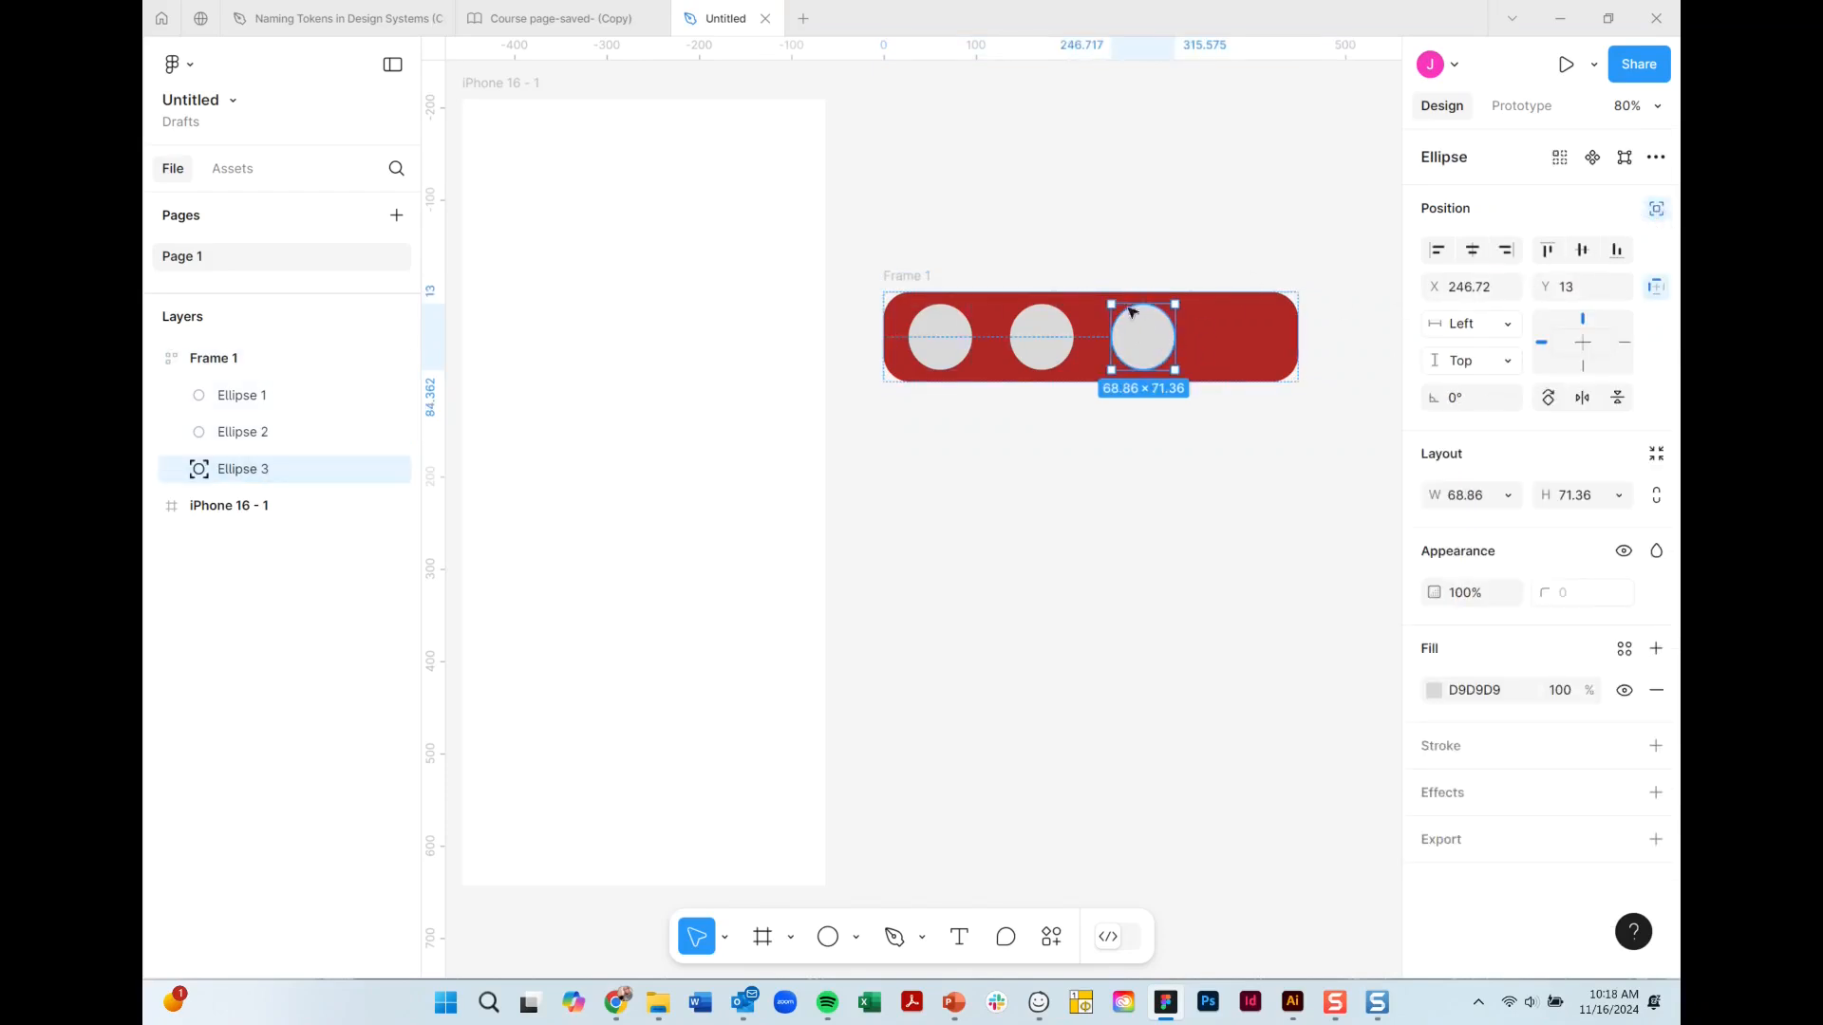
pyautogui.moveTo(1151, 345)
pyautogui.mouseDown()
pyautogui.moveTo(1260, 344)
pyautogui.moveTo(1204, 285)
pyautogui.moveTo(1180, 352)
pyautogui.mouseUp()
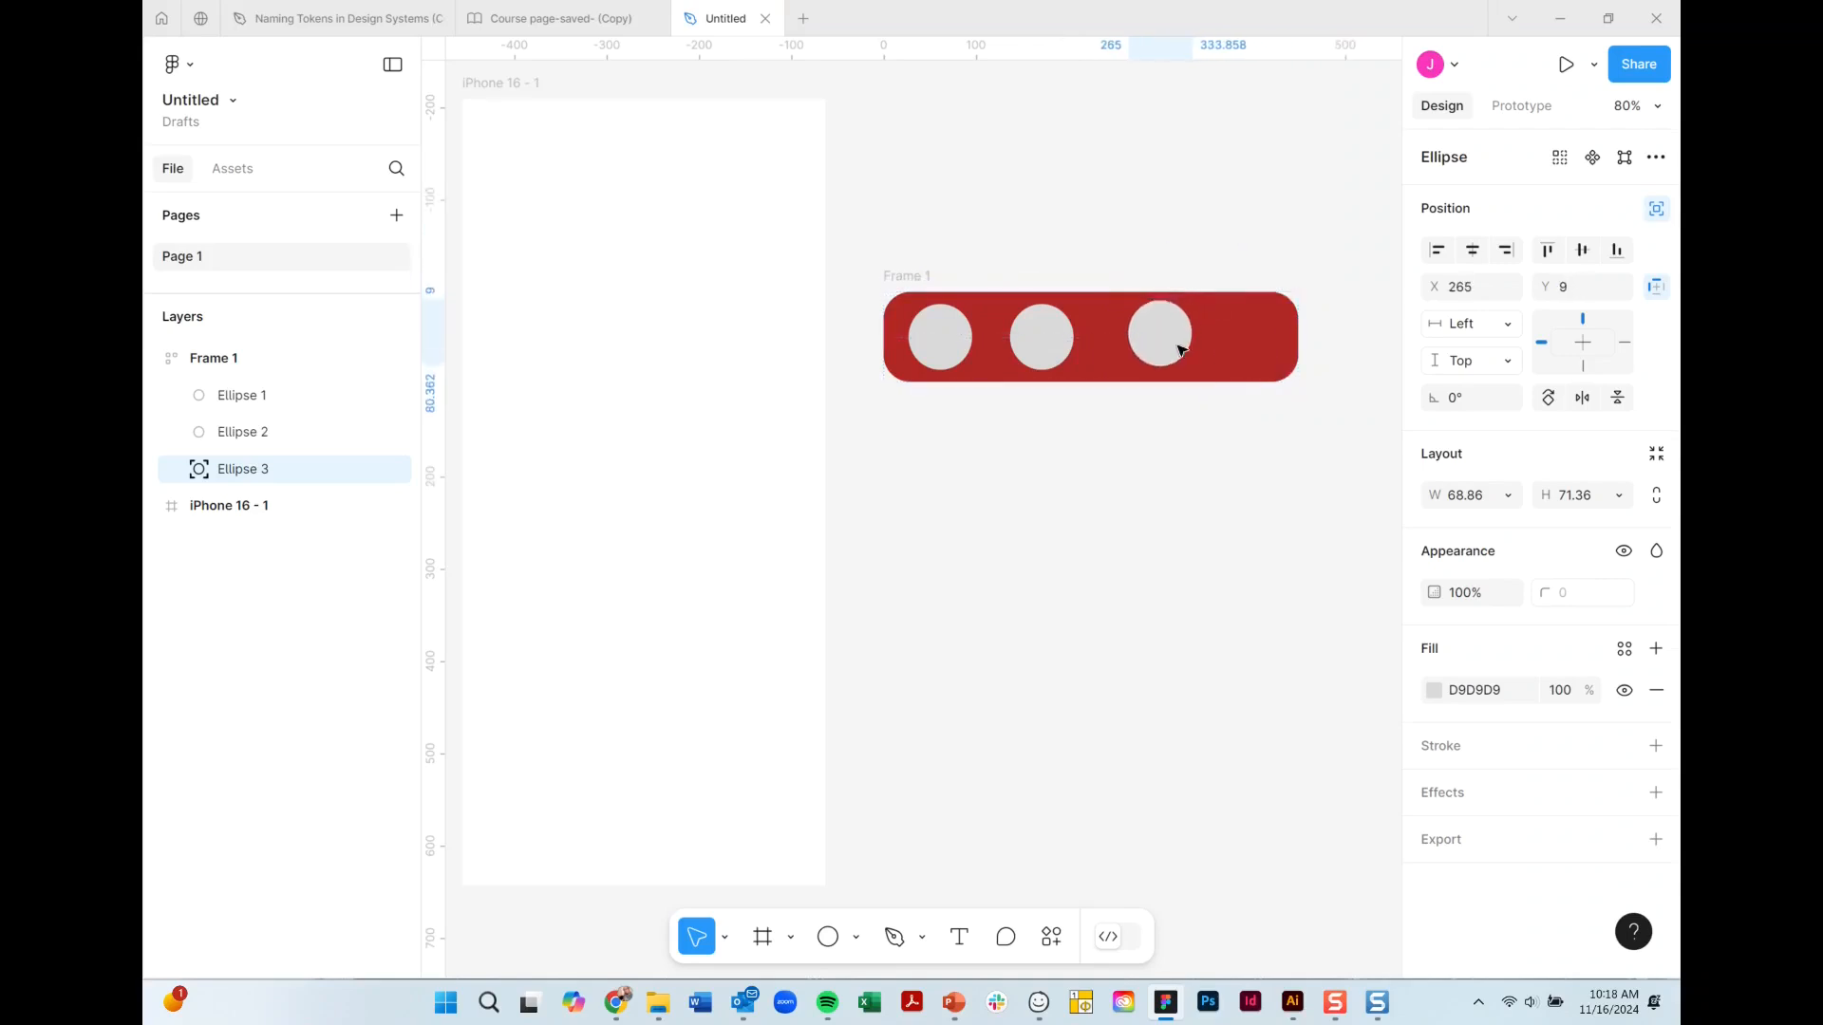
pyautogui.click(1650, 205)
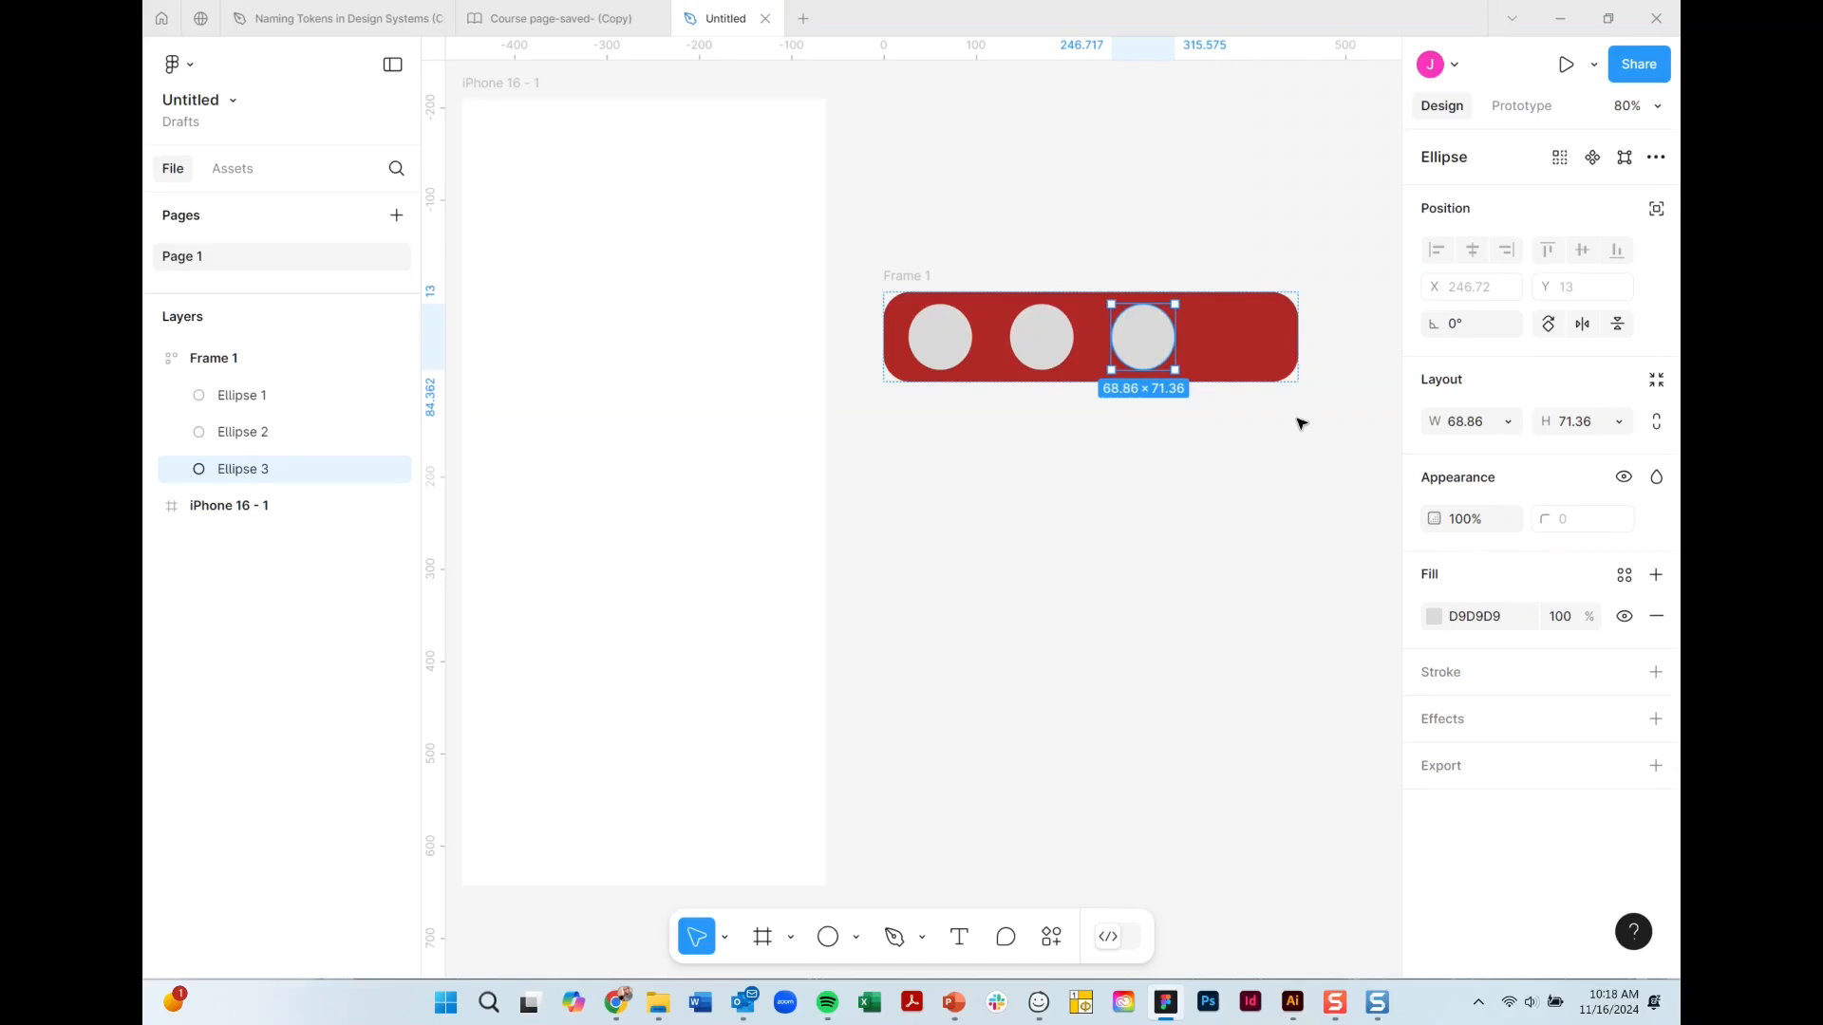
# Delete the three circles and the red frame, keeping only the iPhone 16 - 1 frame.
pyautogui.moveTo(875, 232); pyautogui.dragTo(787, 403)
pyautogui.press('Delete')
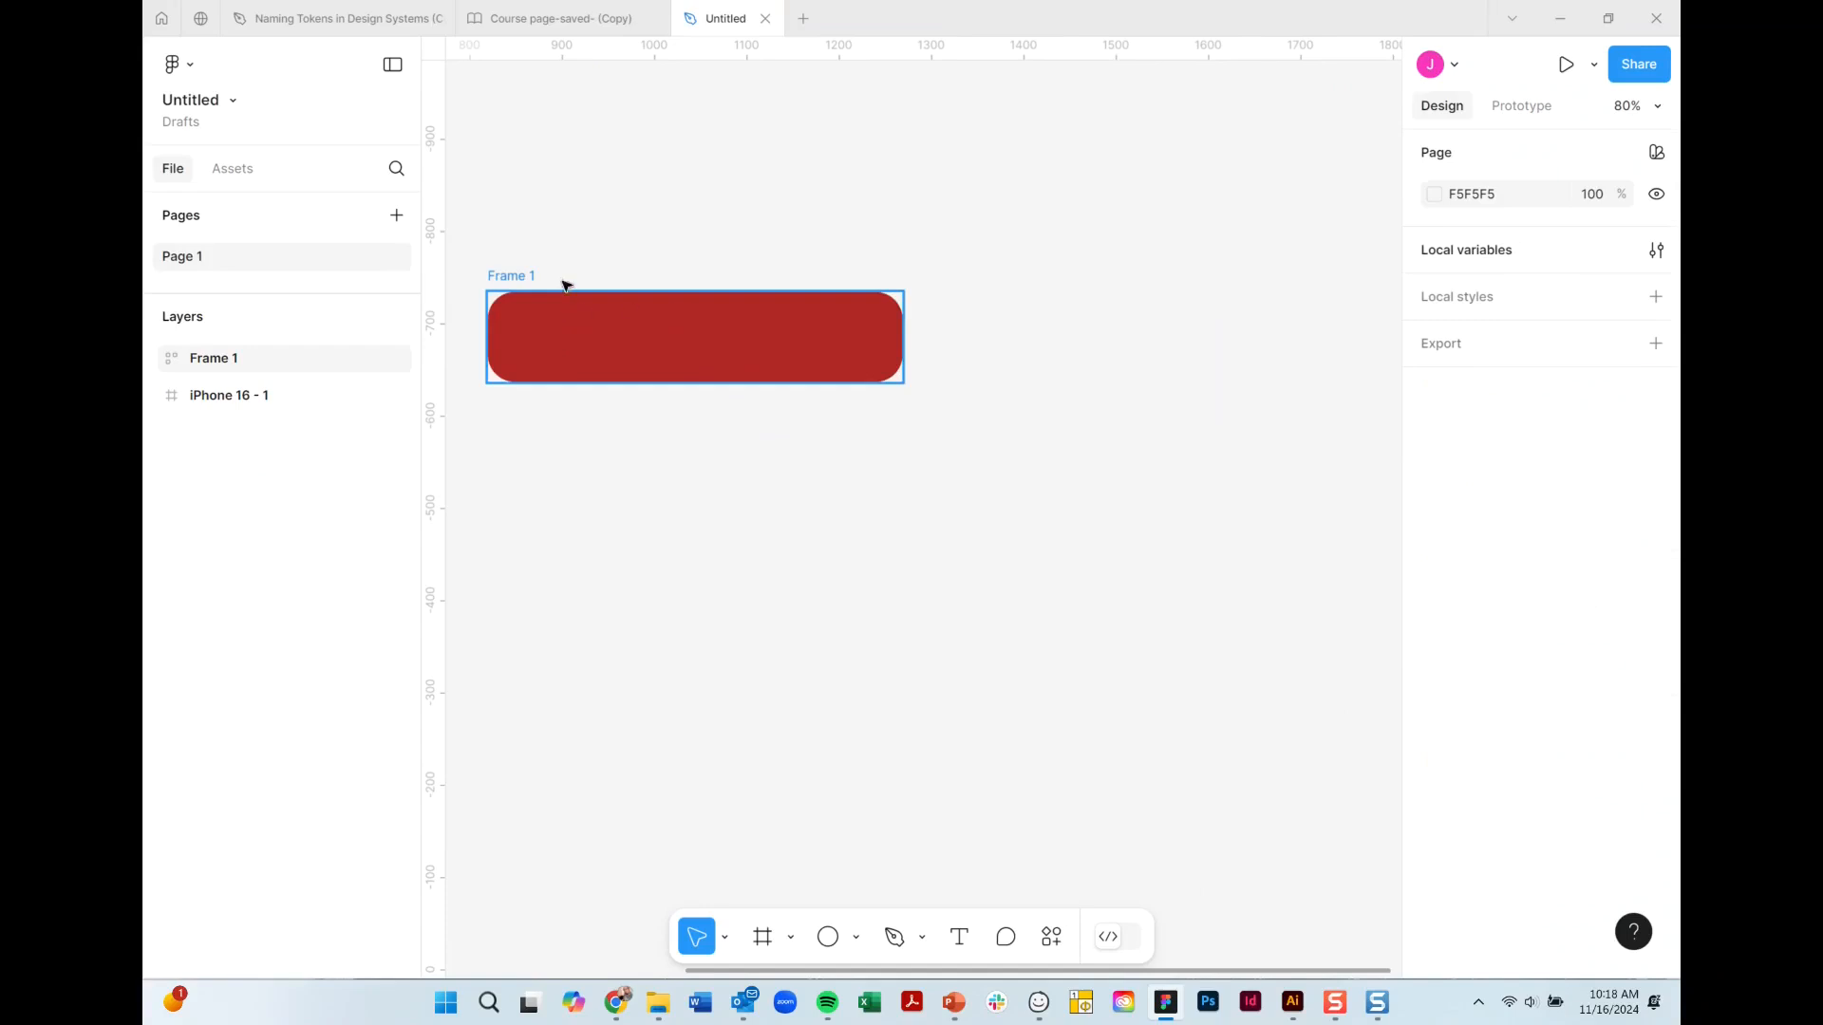
pyautogui.click(528, 272)
pyautogui.press('Delete')
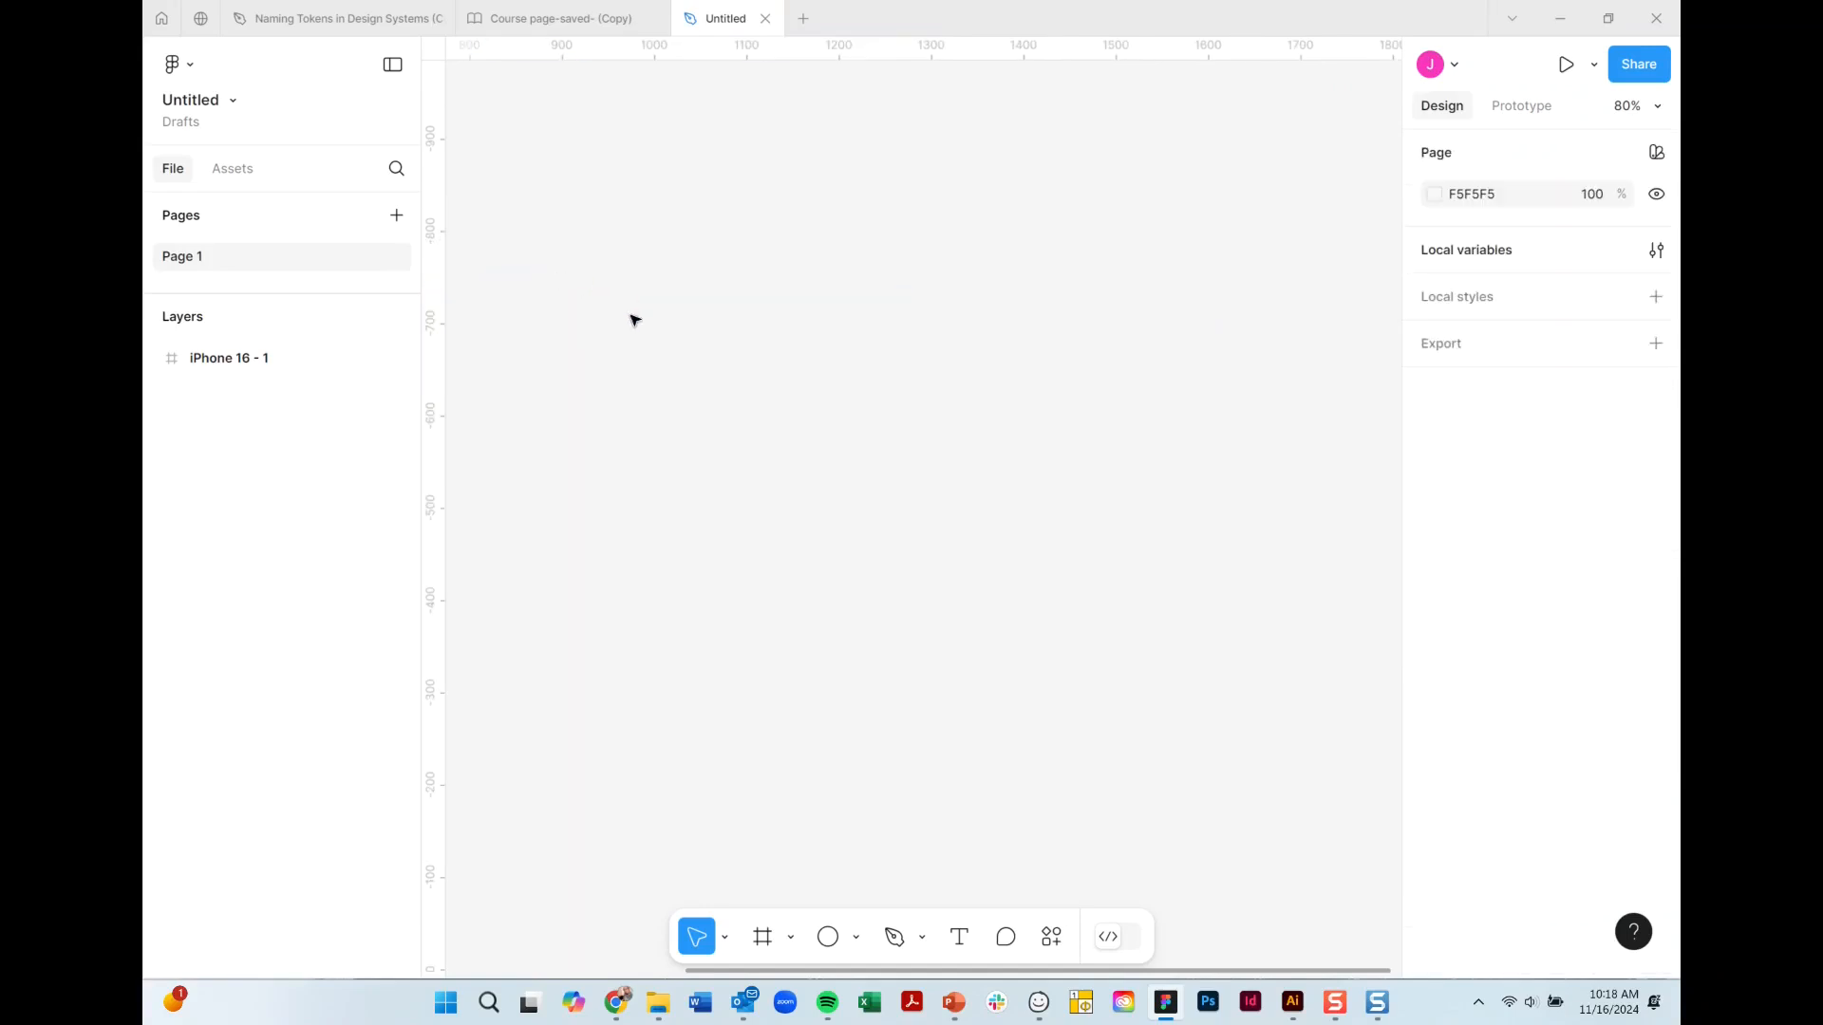
# Add the text "Button" inside the iPhone 16 - 1 frame at about X 177, Y 369.
pyautogui.hotkey('shift', '1')
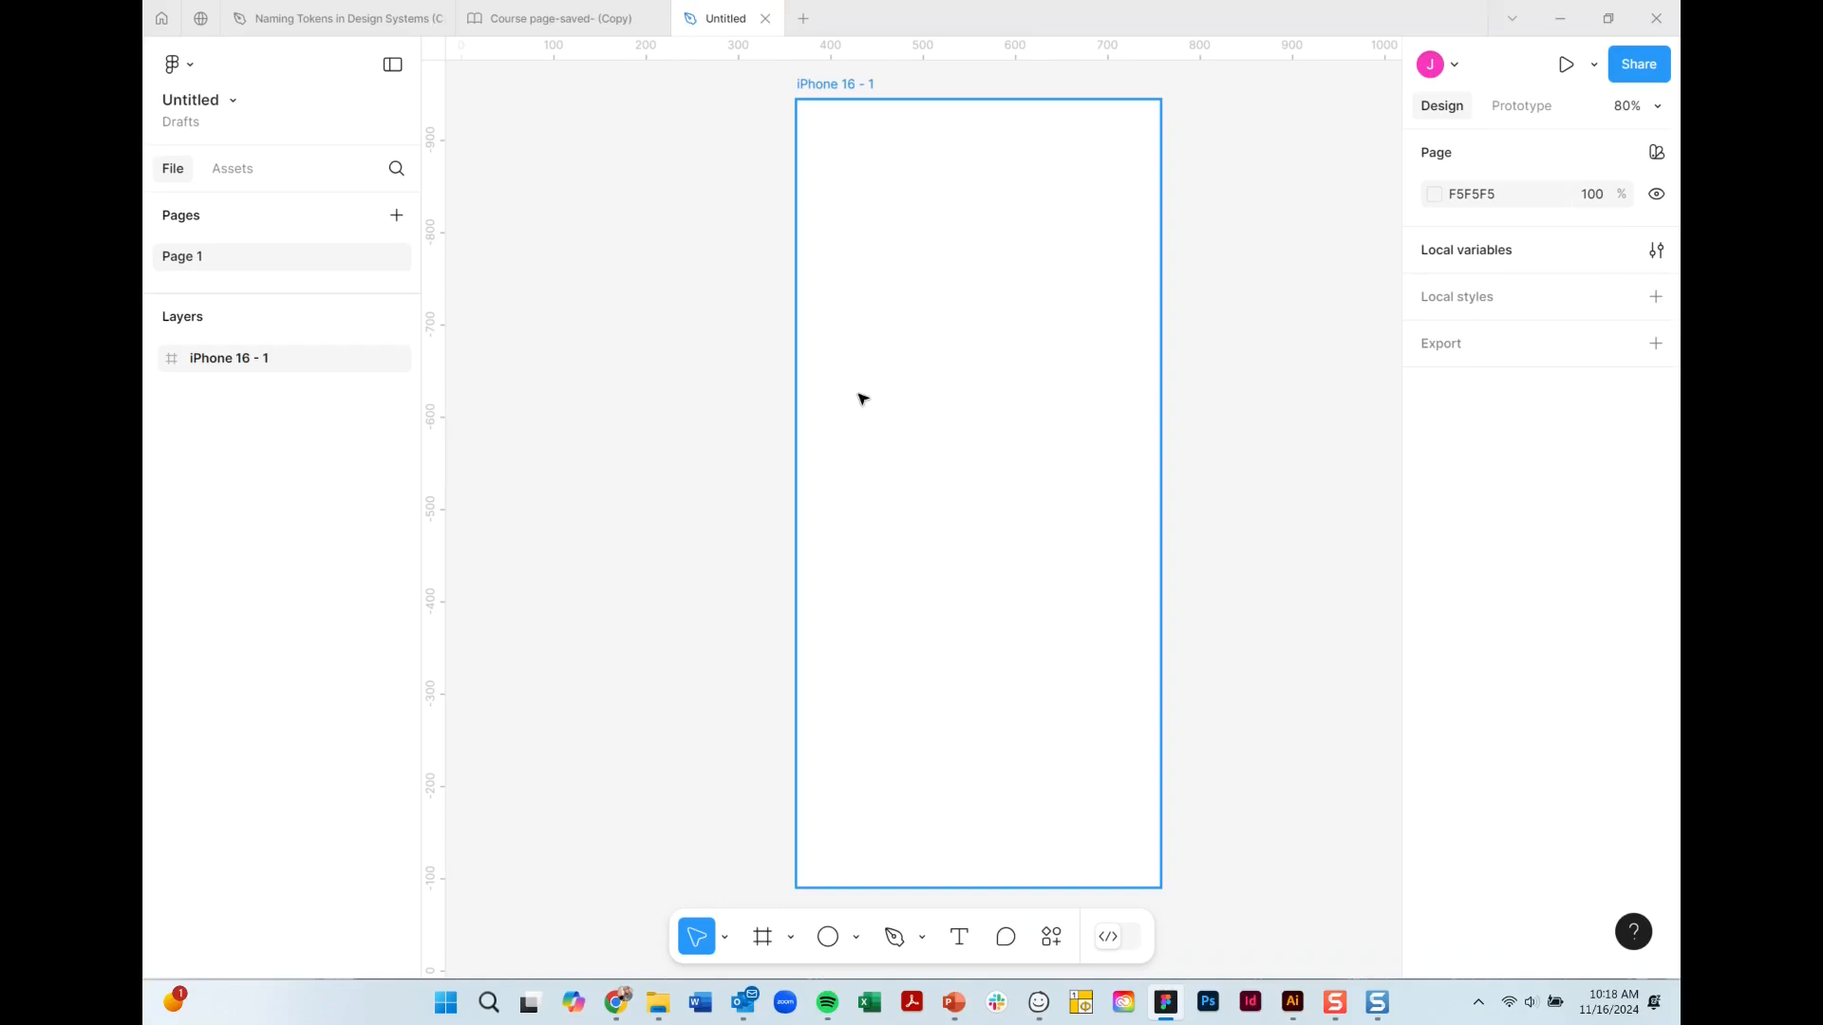
pyautogui.press('t')
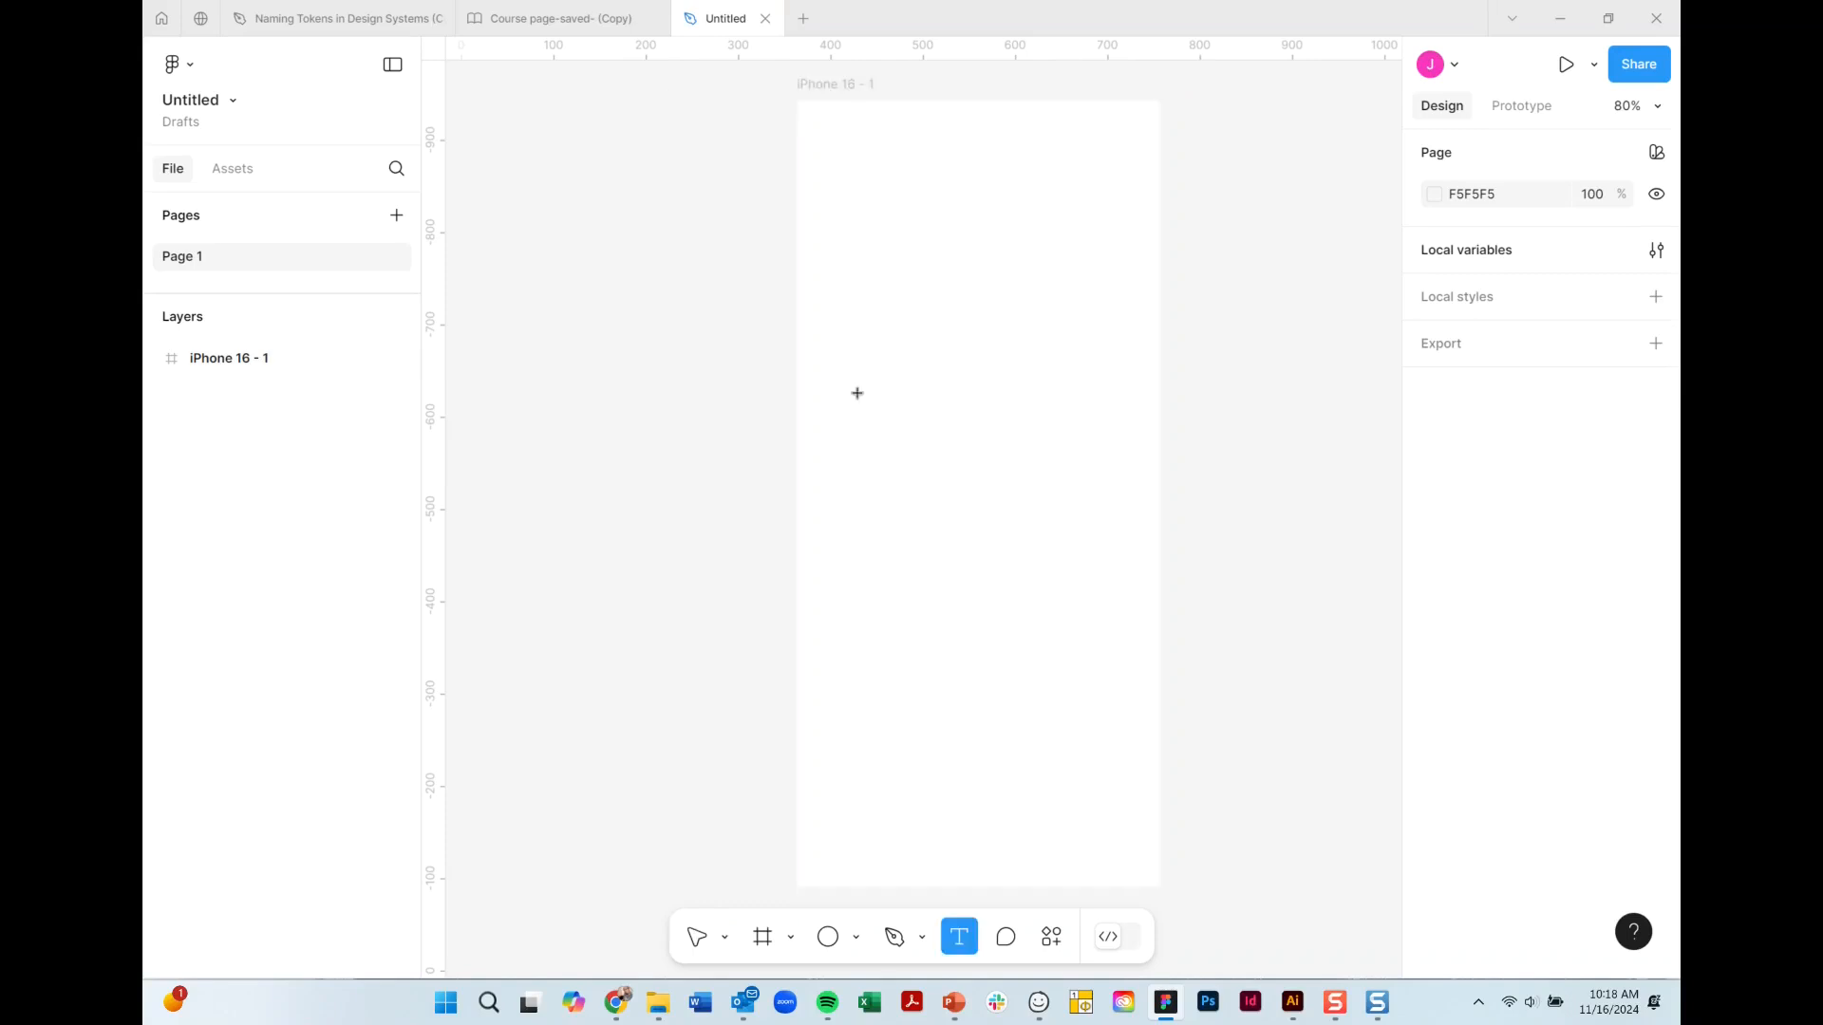
pyautogui.click(960, 440)
pyautogui.write('B')
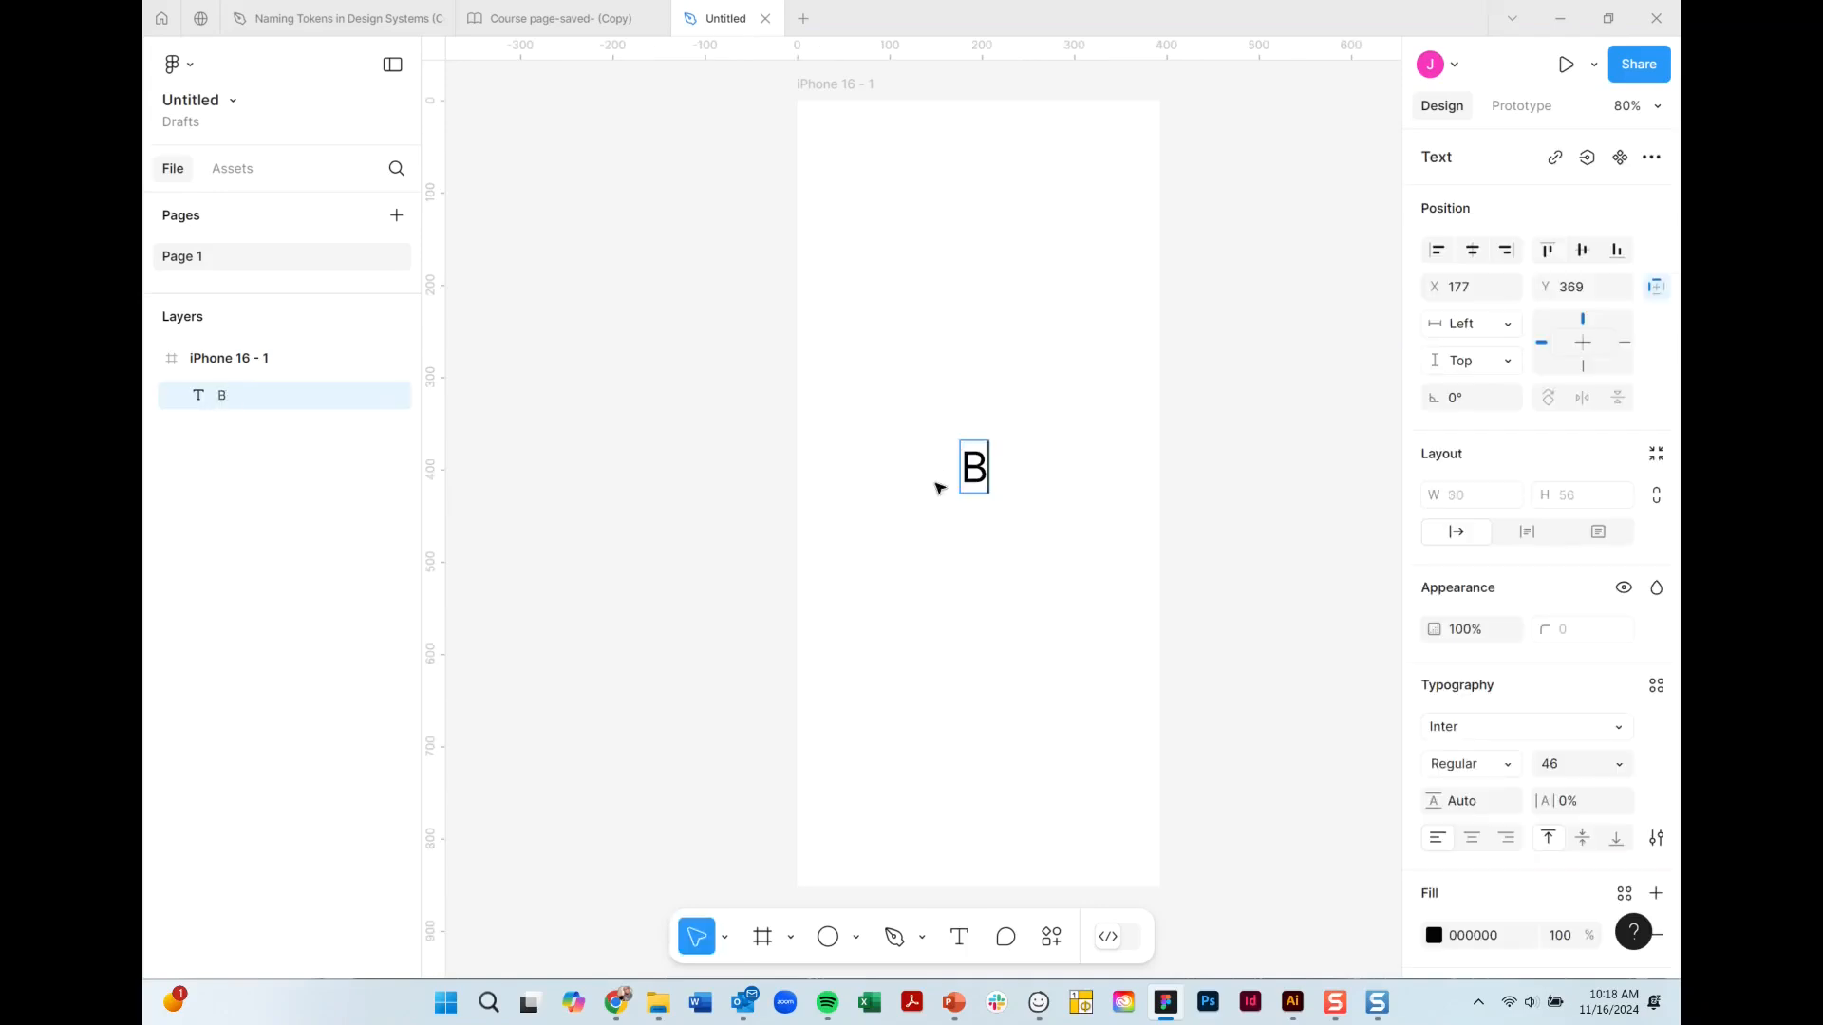
pyautogui.write('utton')
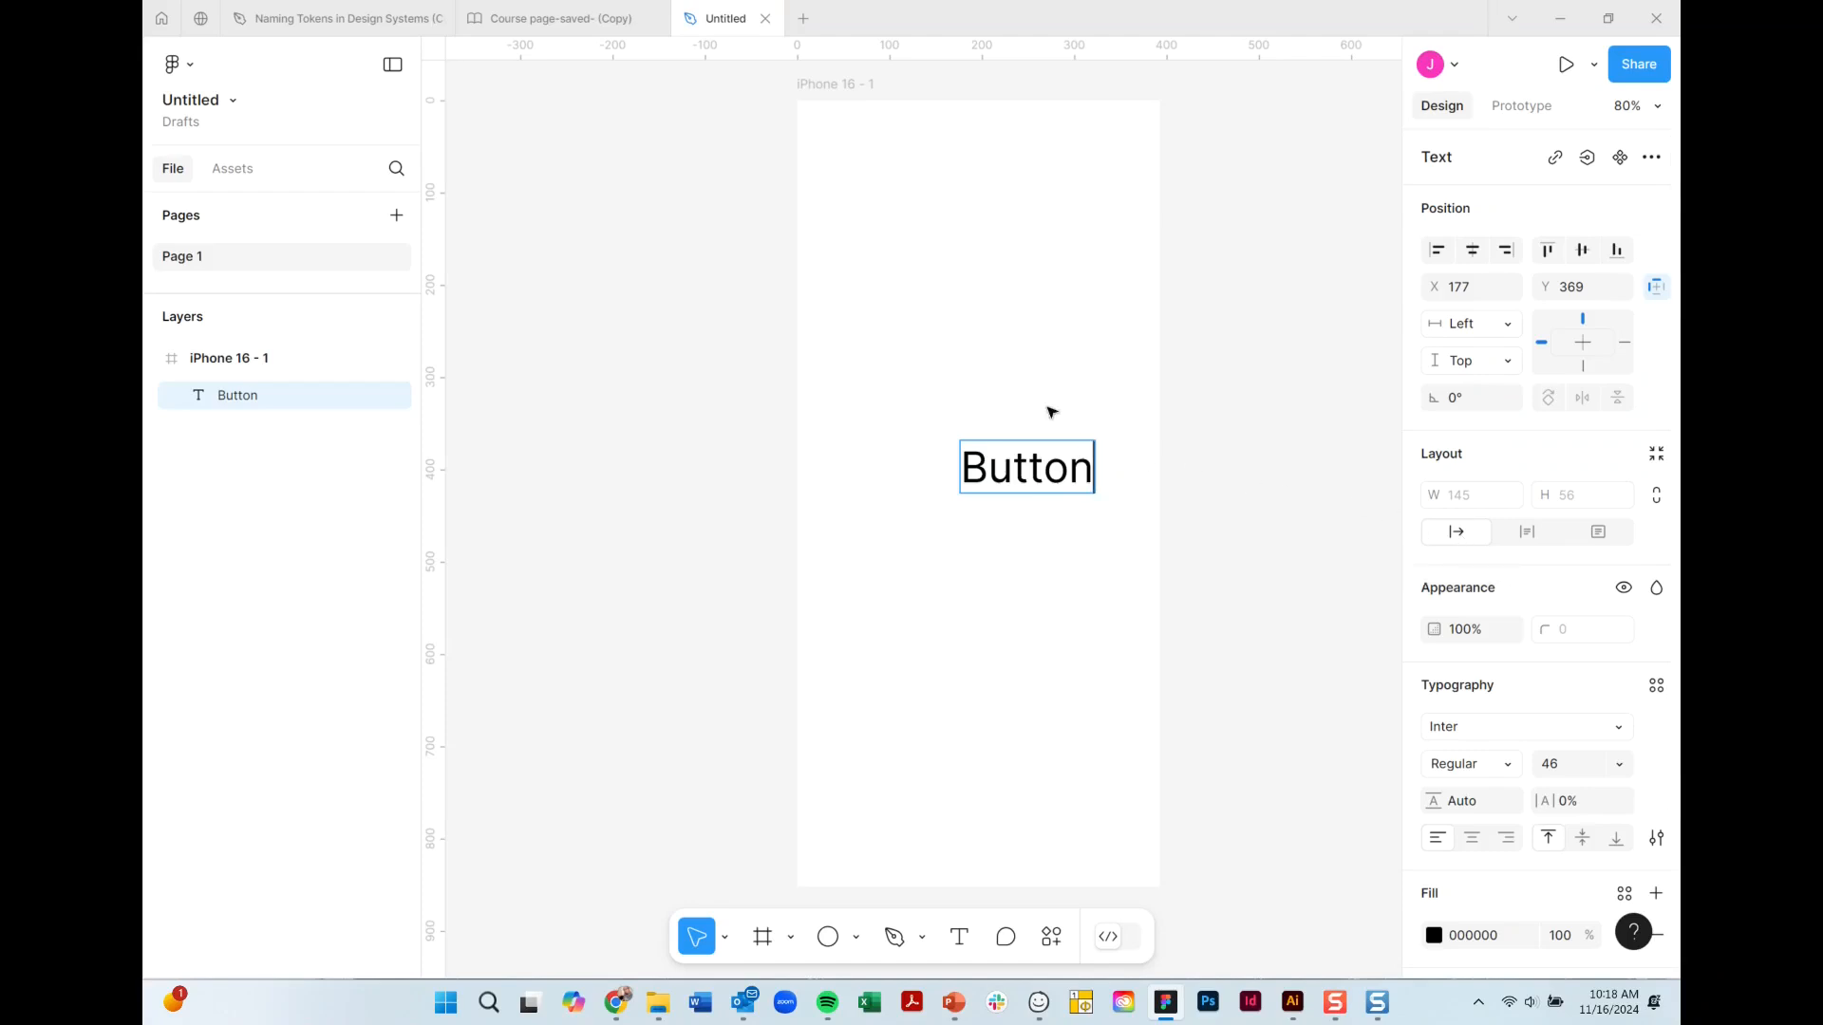
pyautogui.press('Escape')
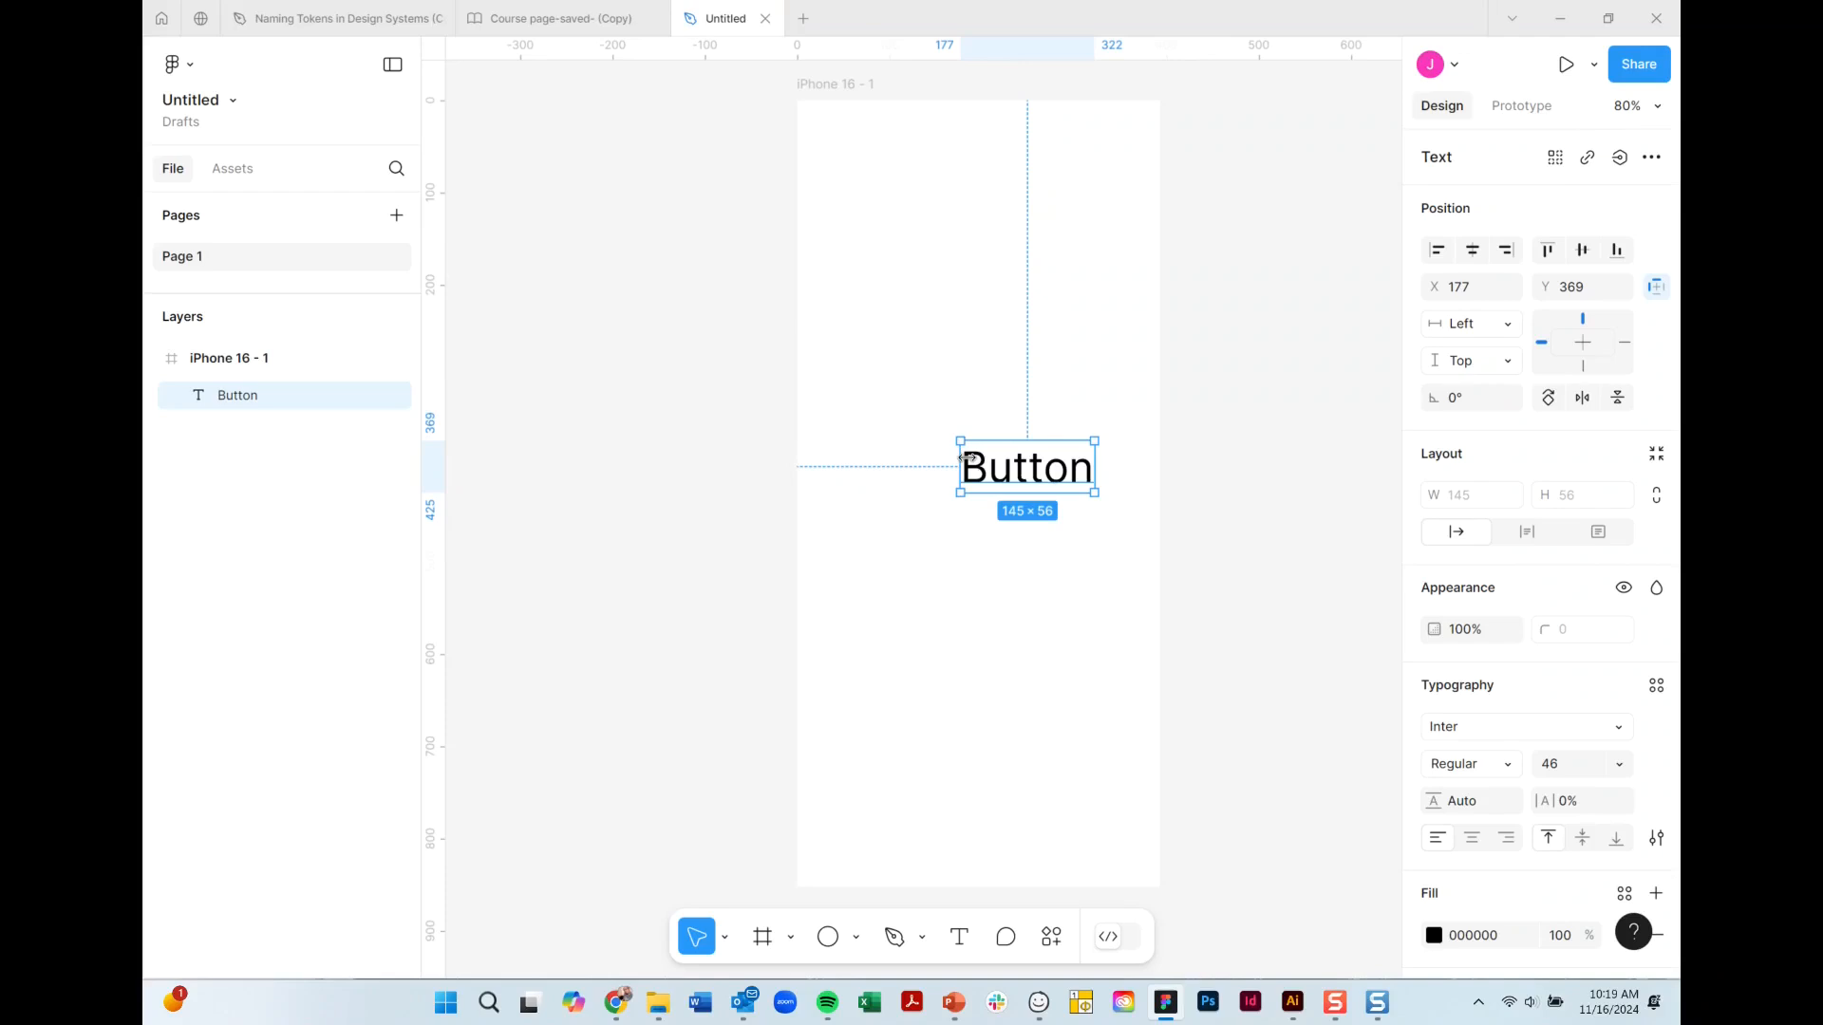
# Wrap the Button text in an auto layout frame and add a default white fill to that frame.
pyautogui.hotkey('shift', 'a')
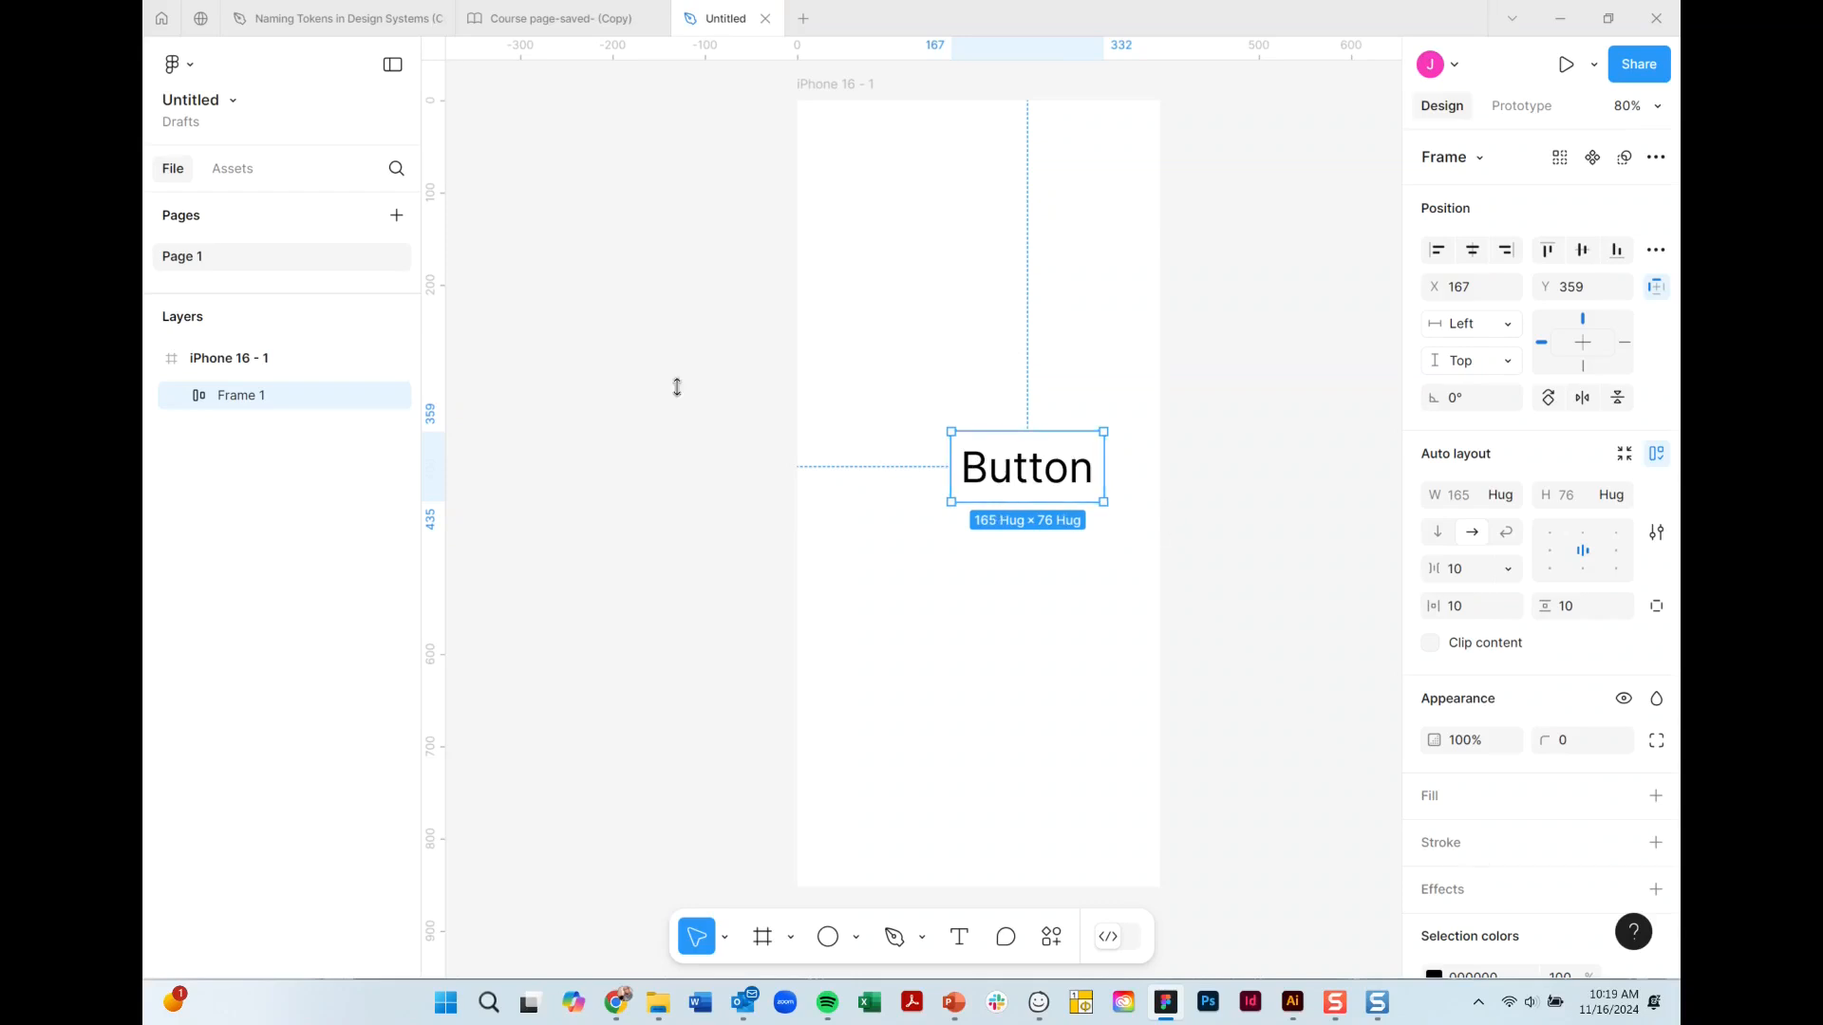
pyautogui.click(172, 395)
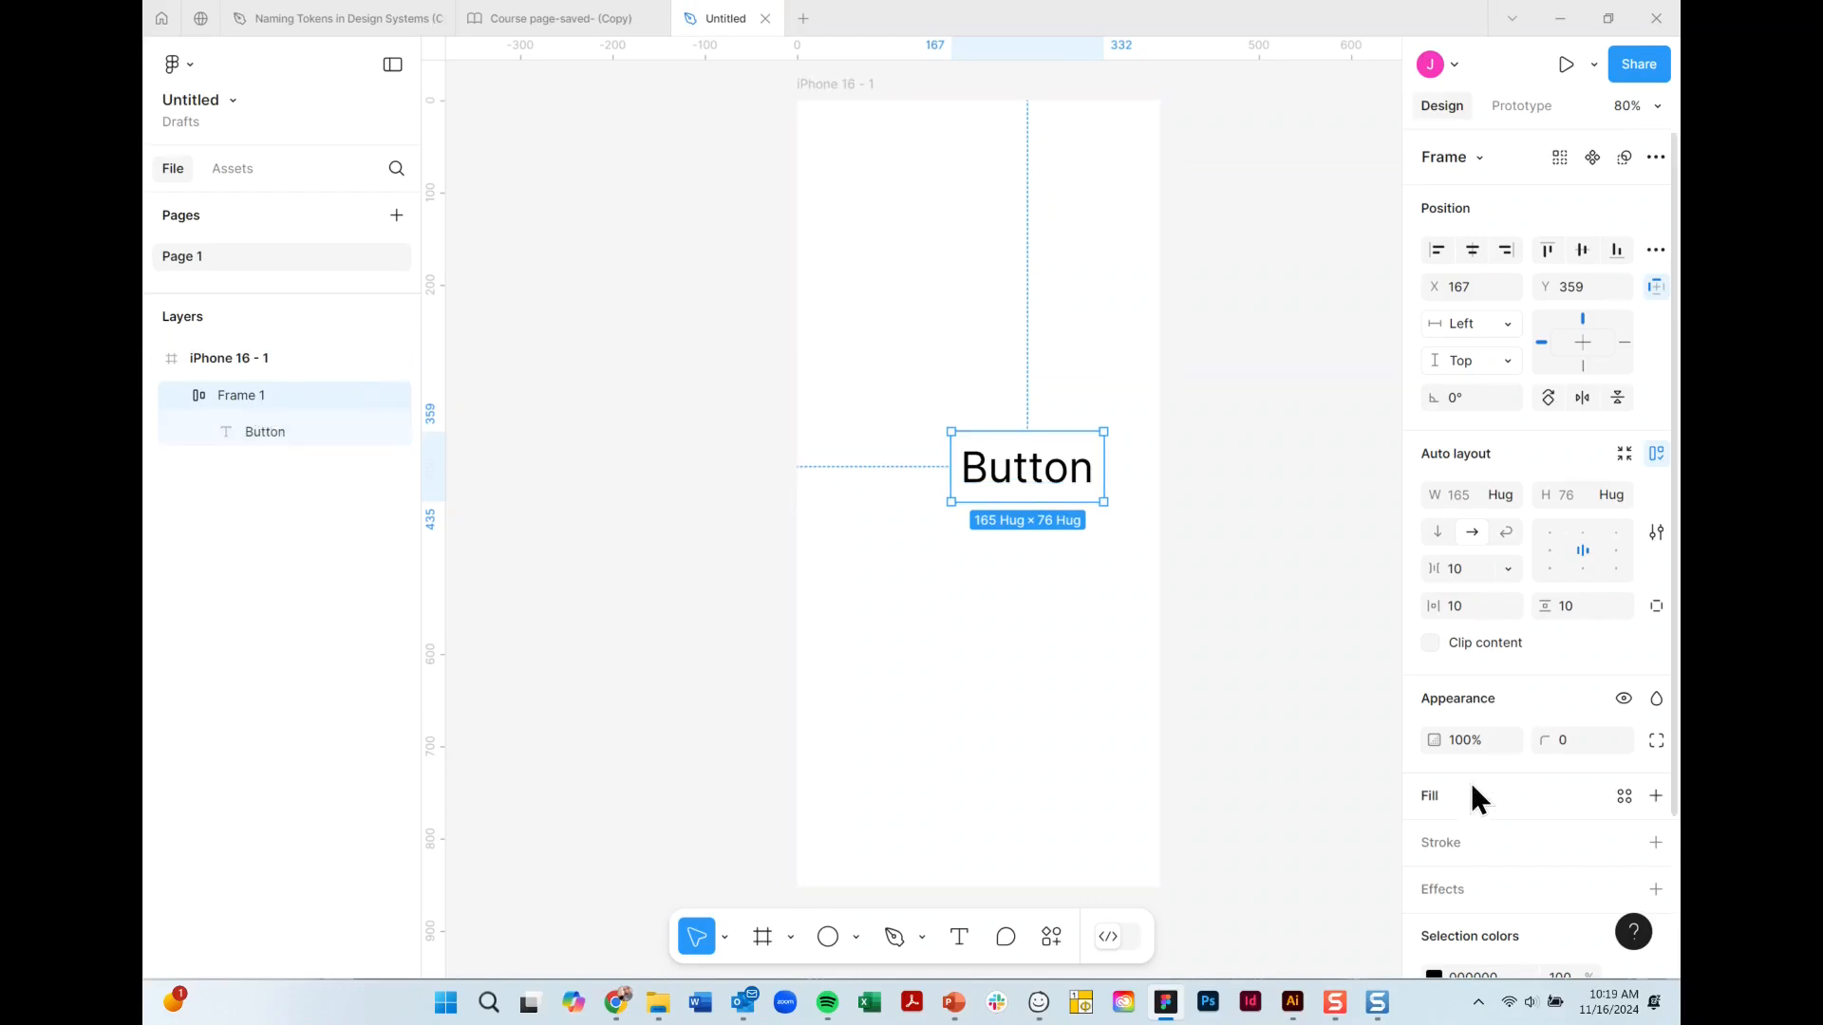
pyautogui.click(1657, 795)
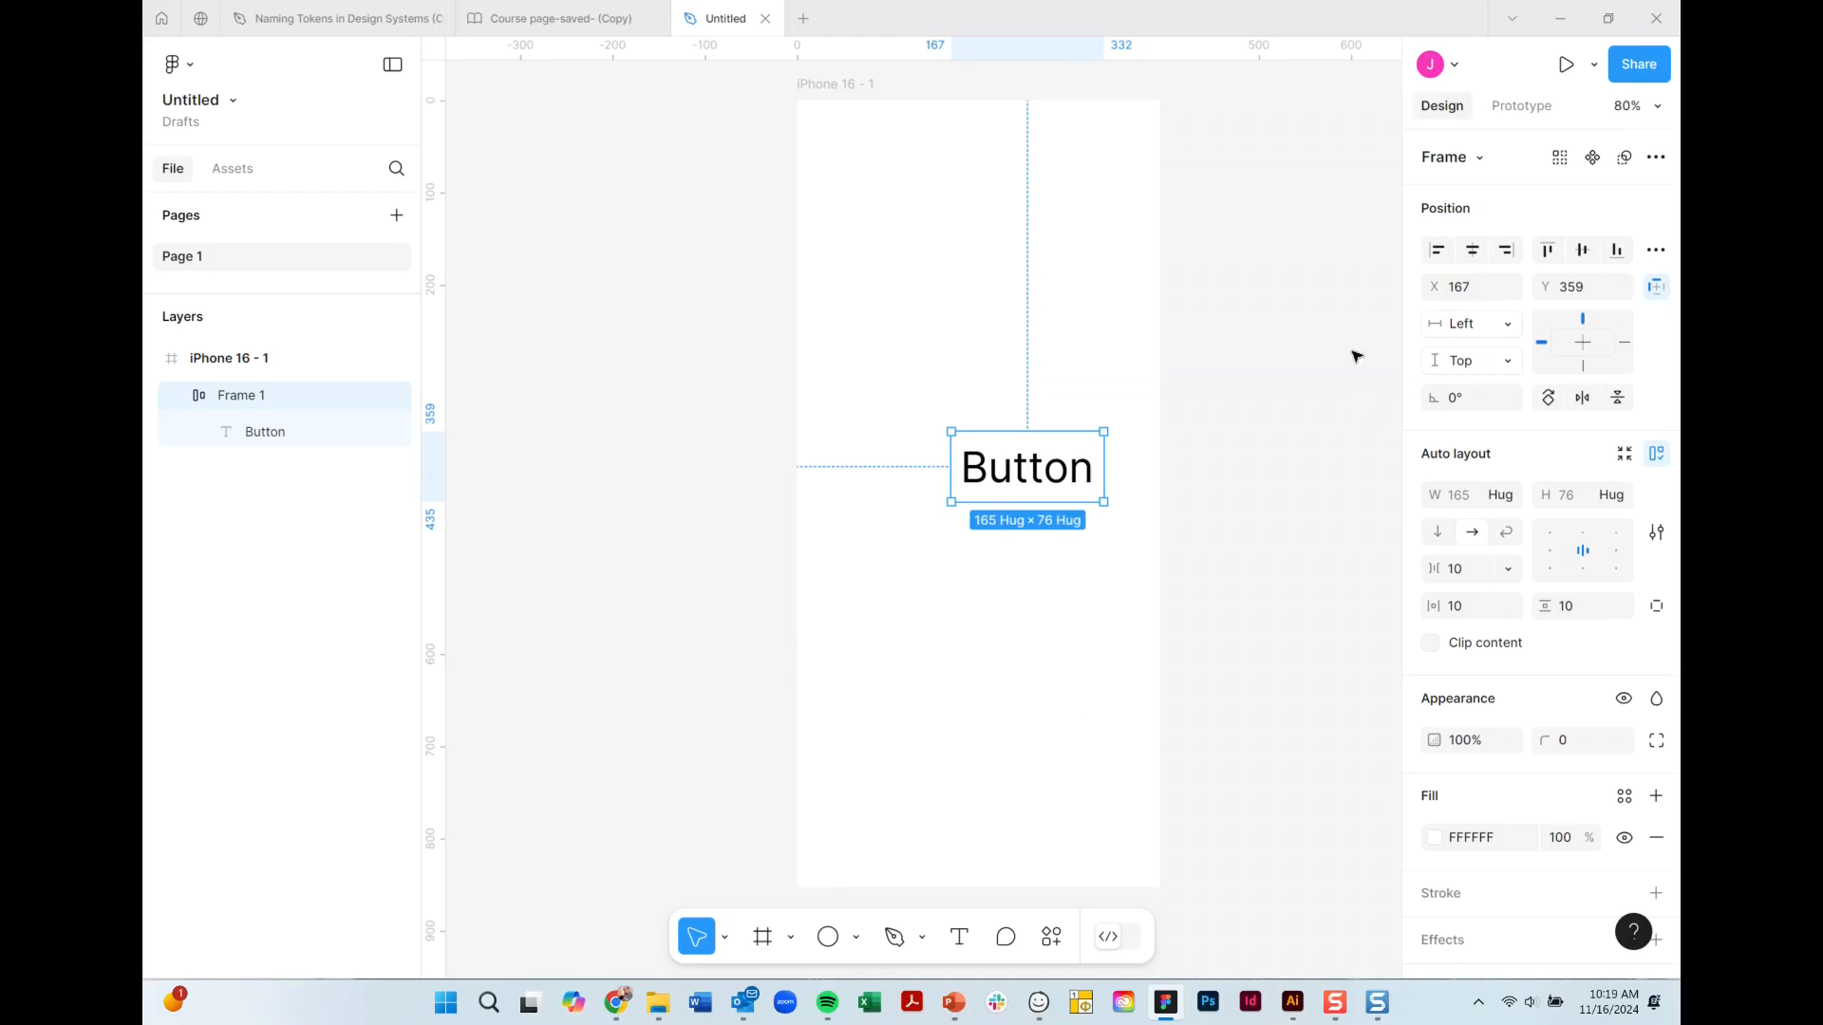
# Create a new color variable in the local variables of Collection 1 and delete the bg variable.
pyautogui.click(1355, 300)
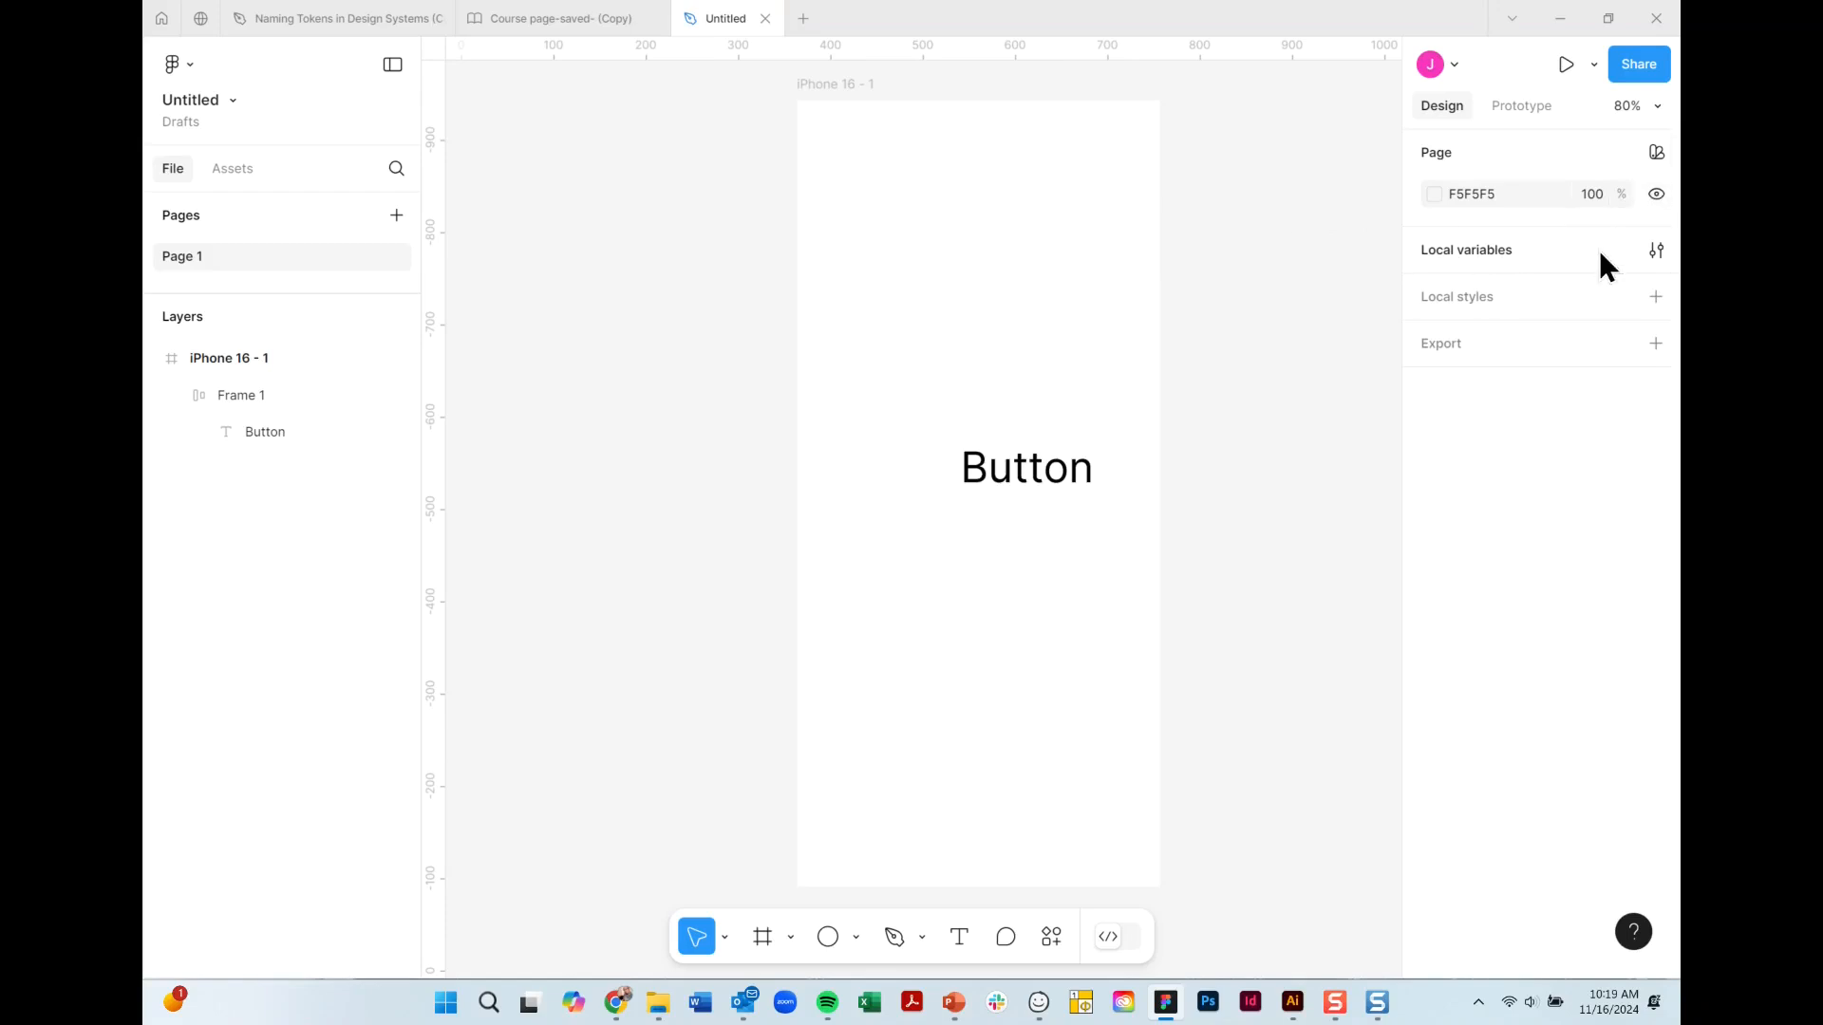
pyautogui.click(1654, 250)
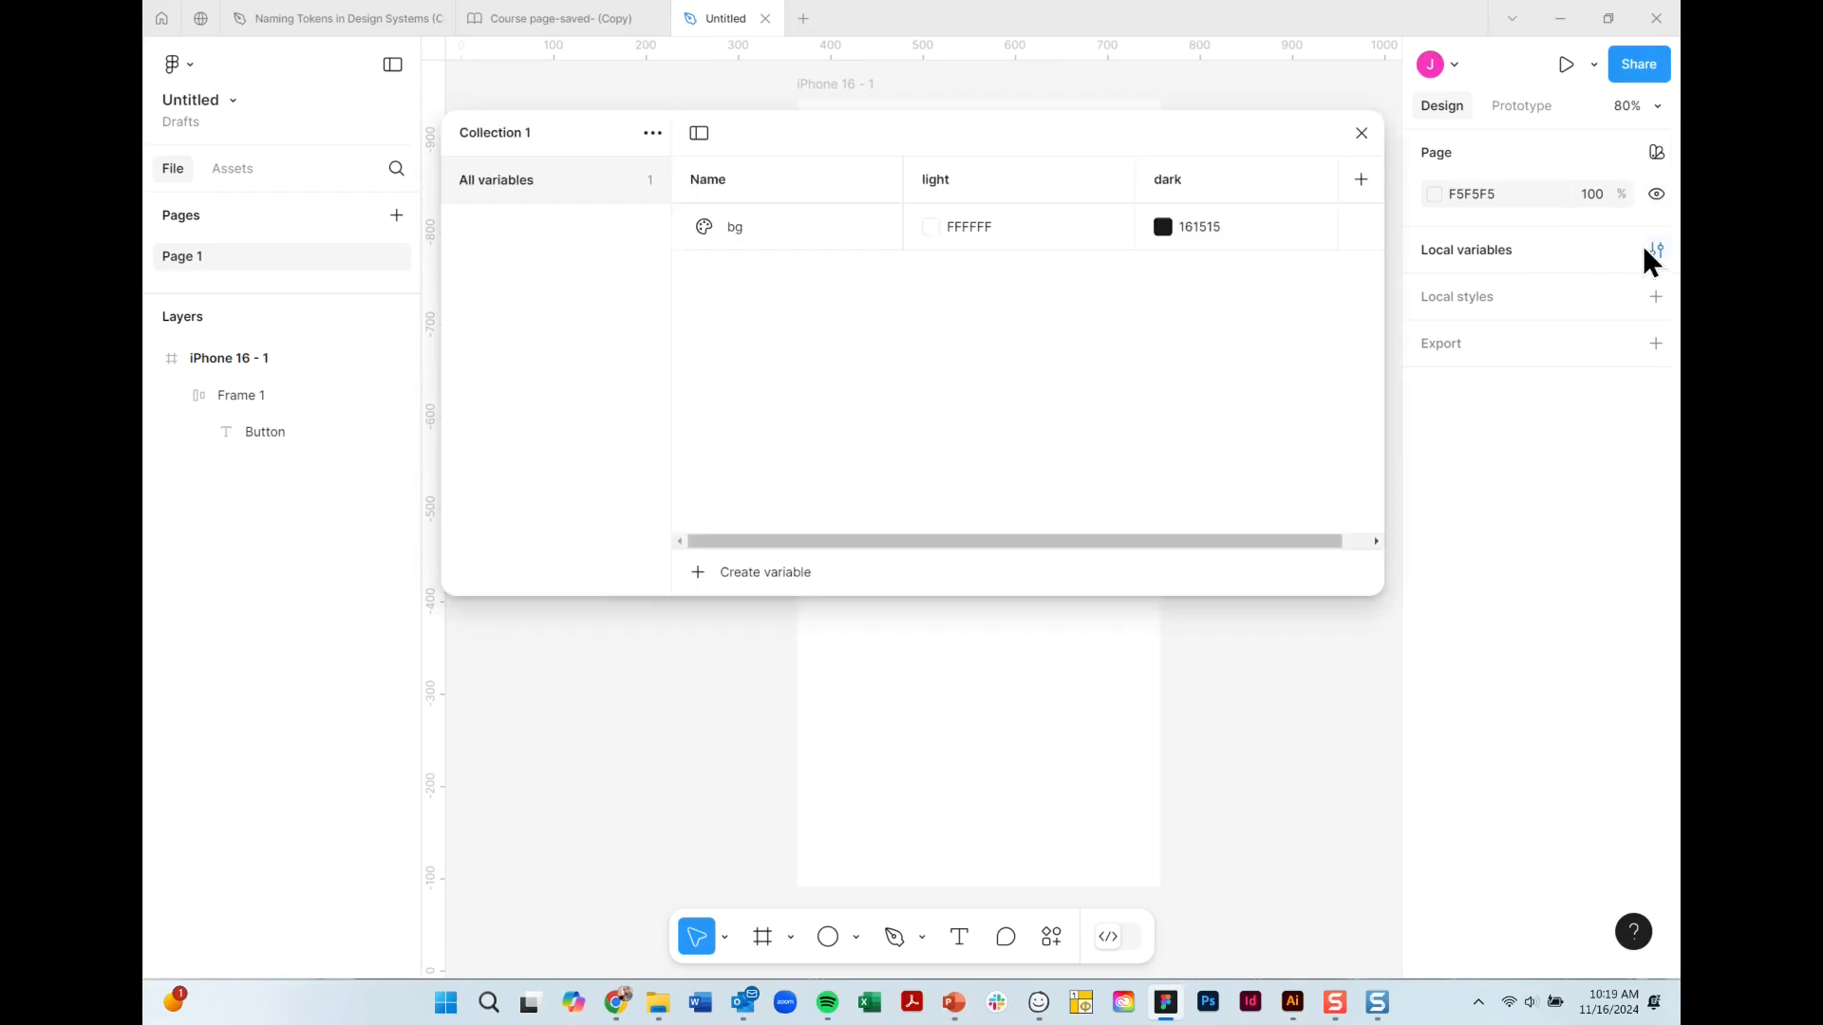
pyautogui.click(698, 573)
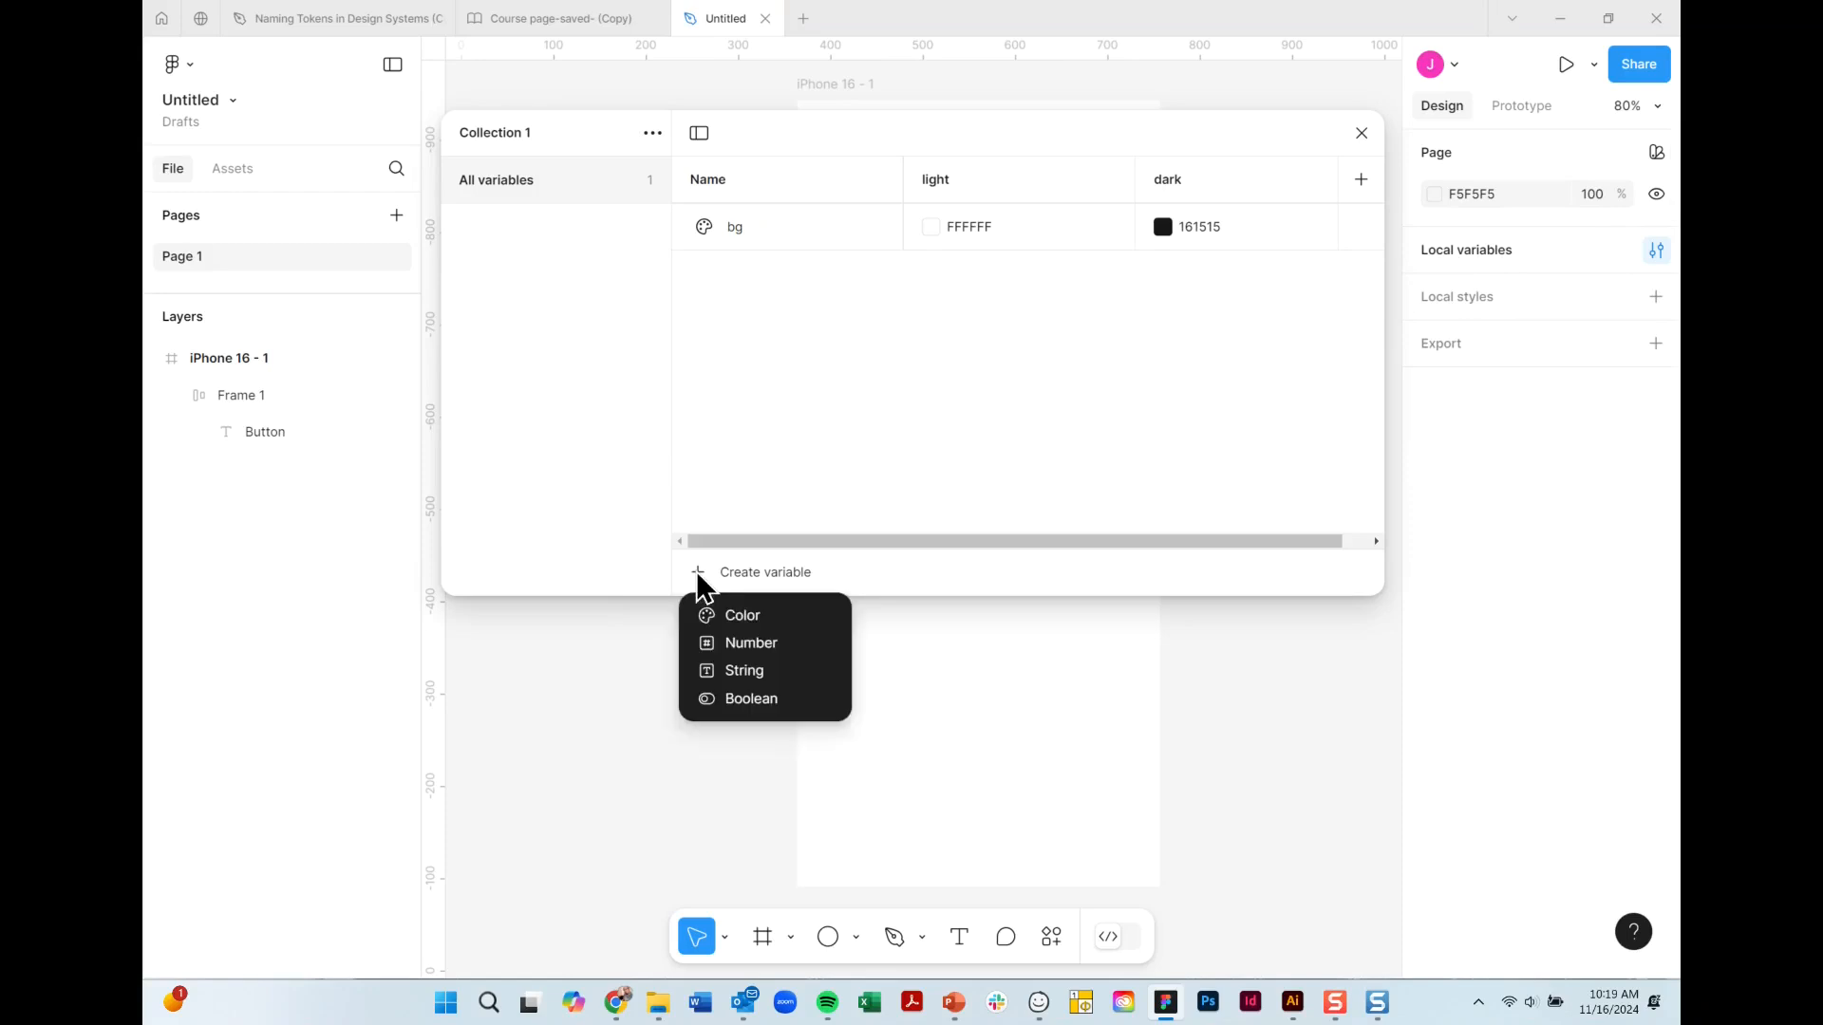
pyautogui.click(747, 617)
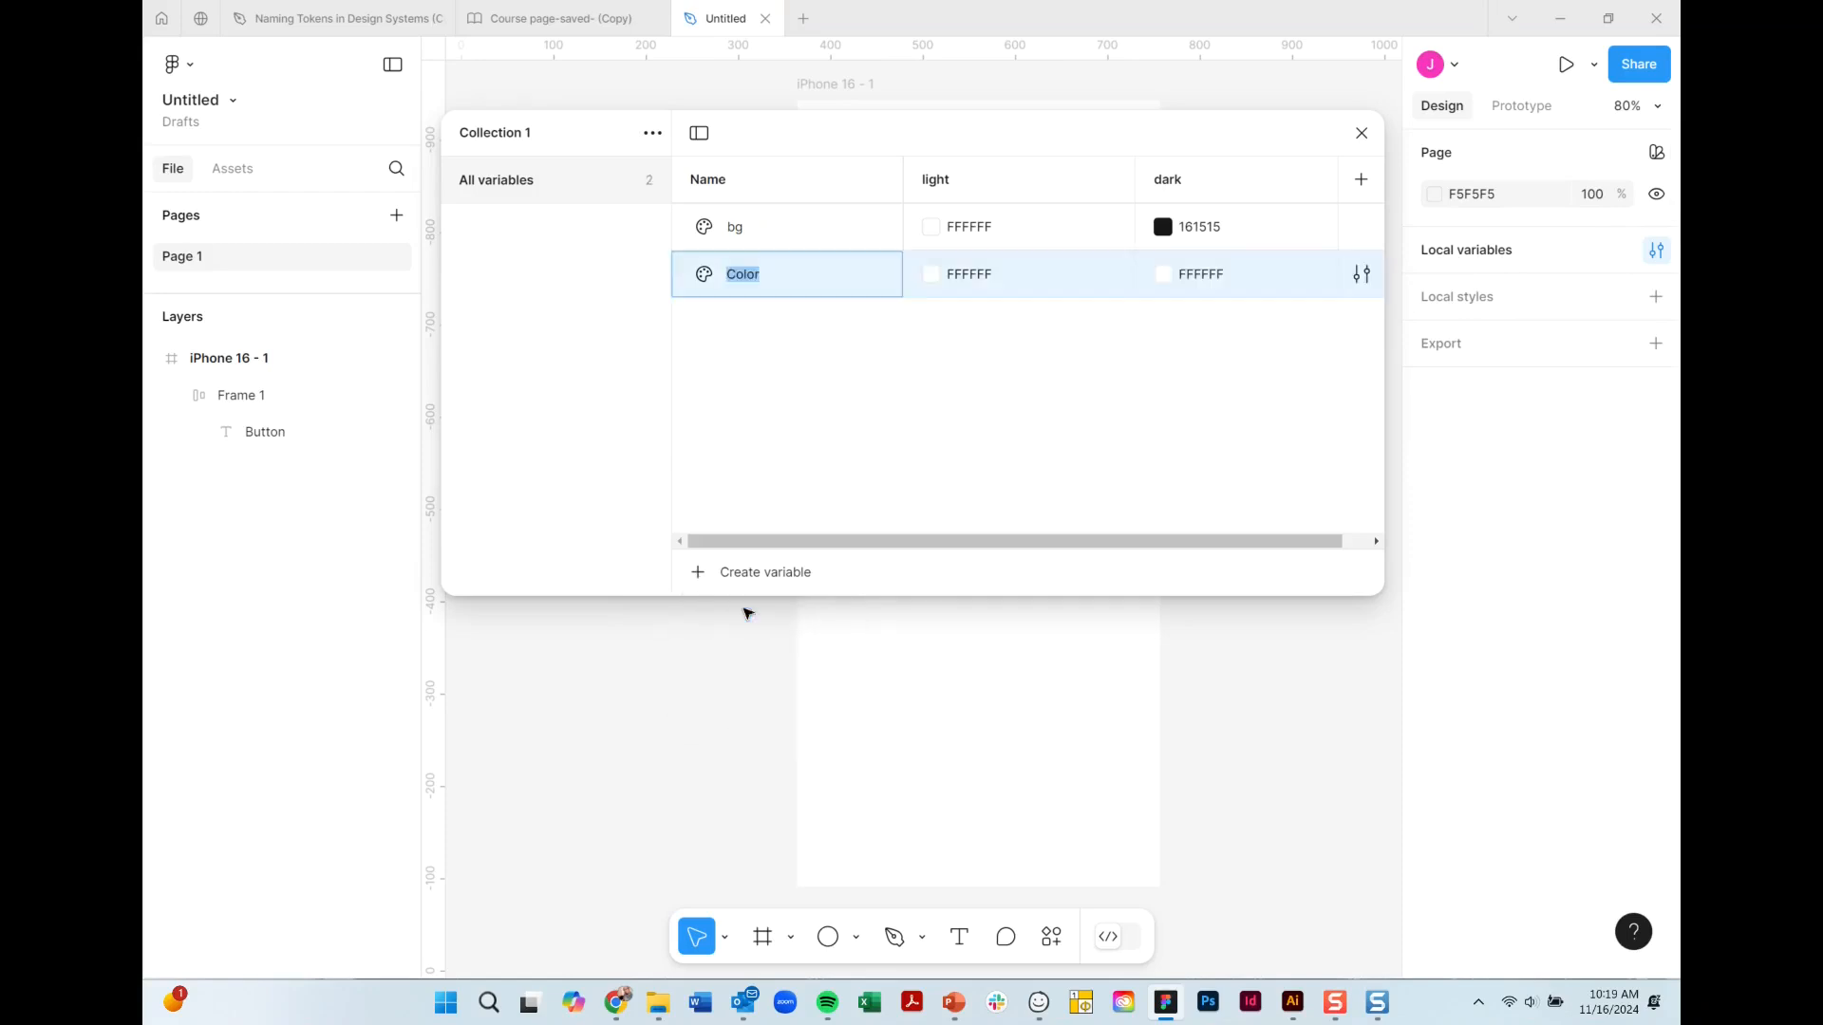
pyautogui.rightClick(822, 222)
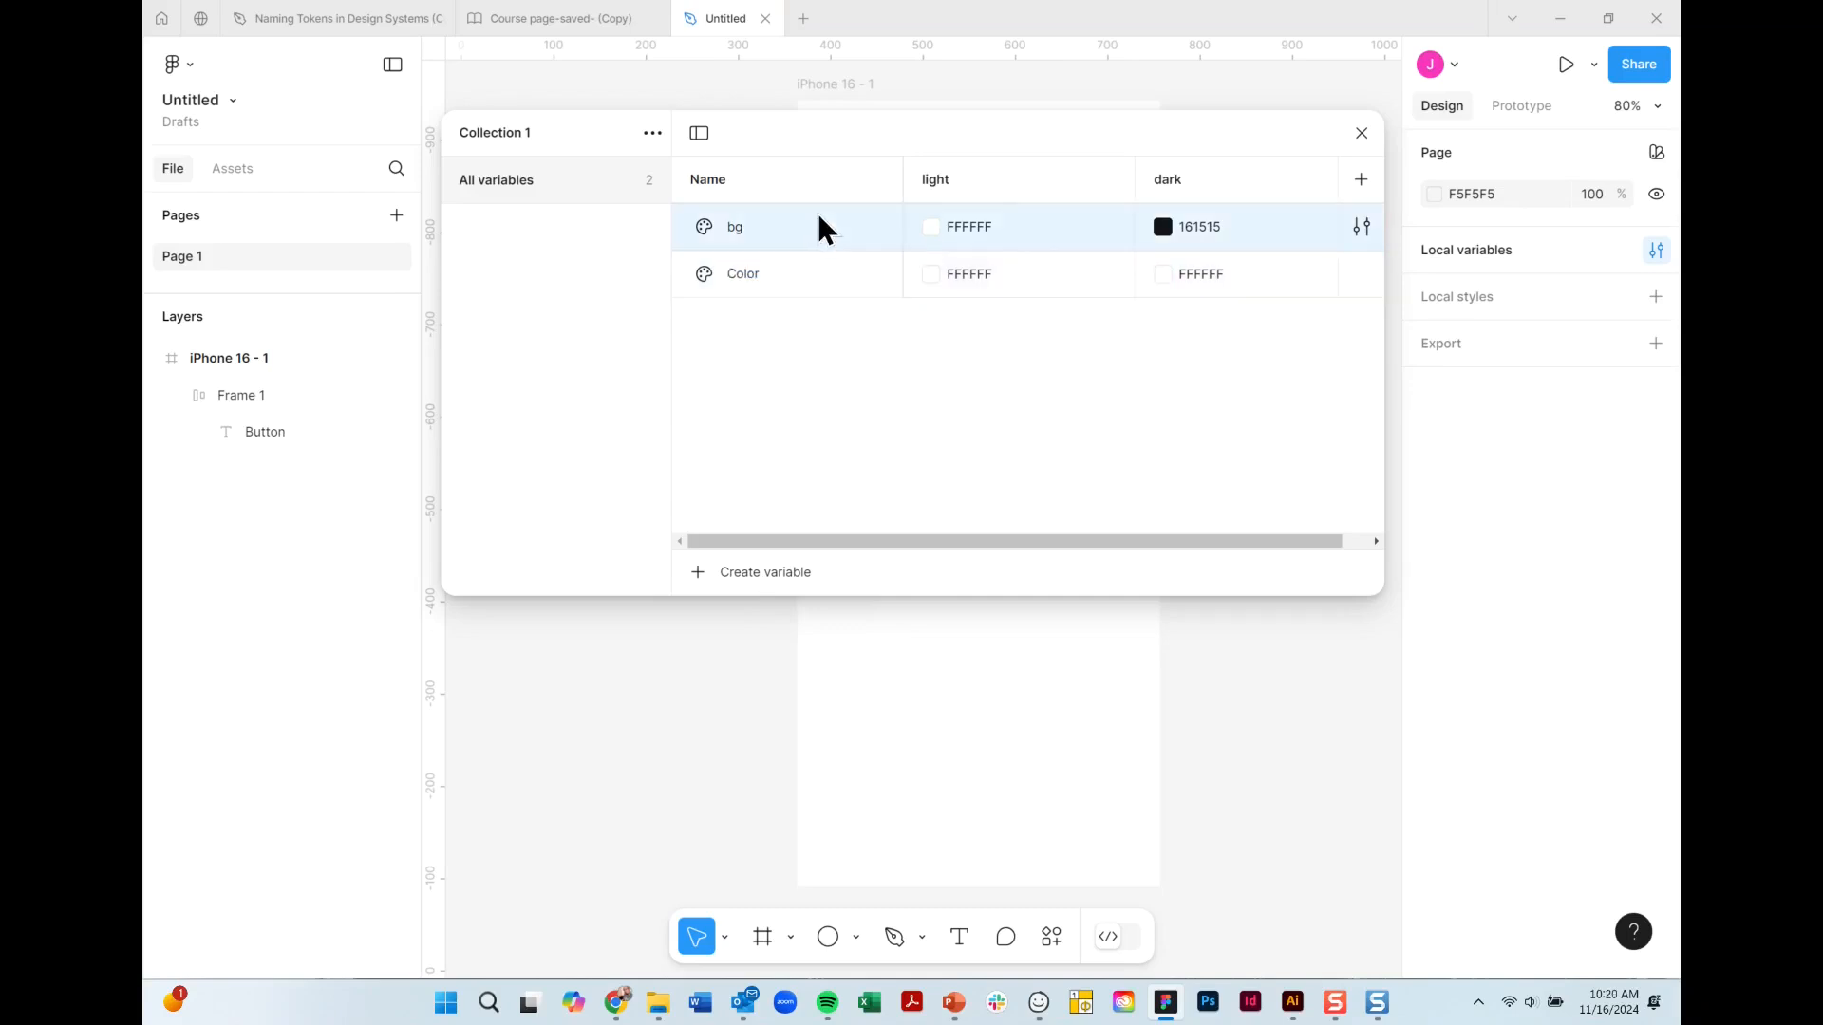
pyautogui.click(909, 415)
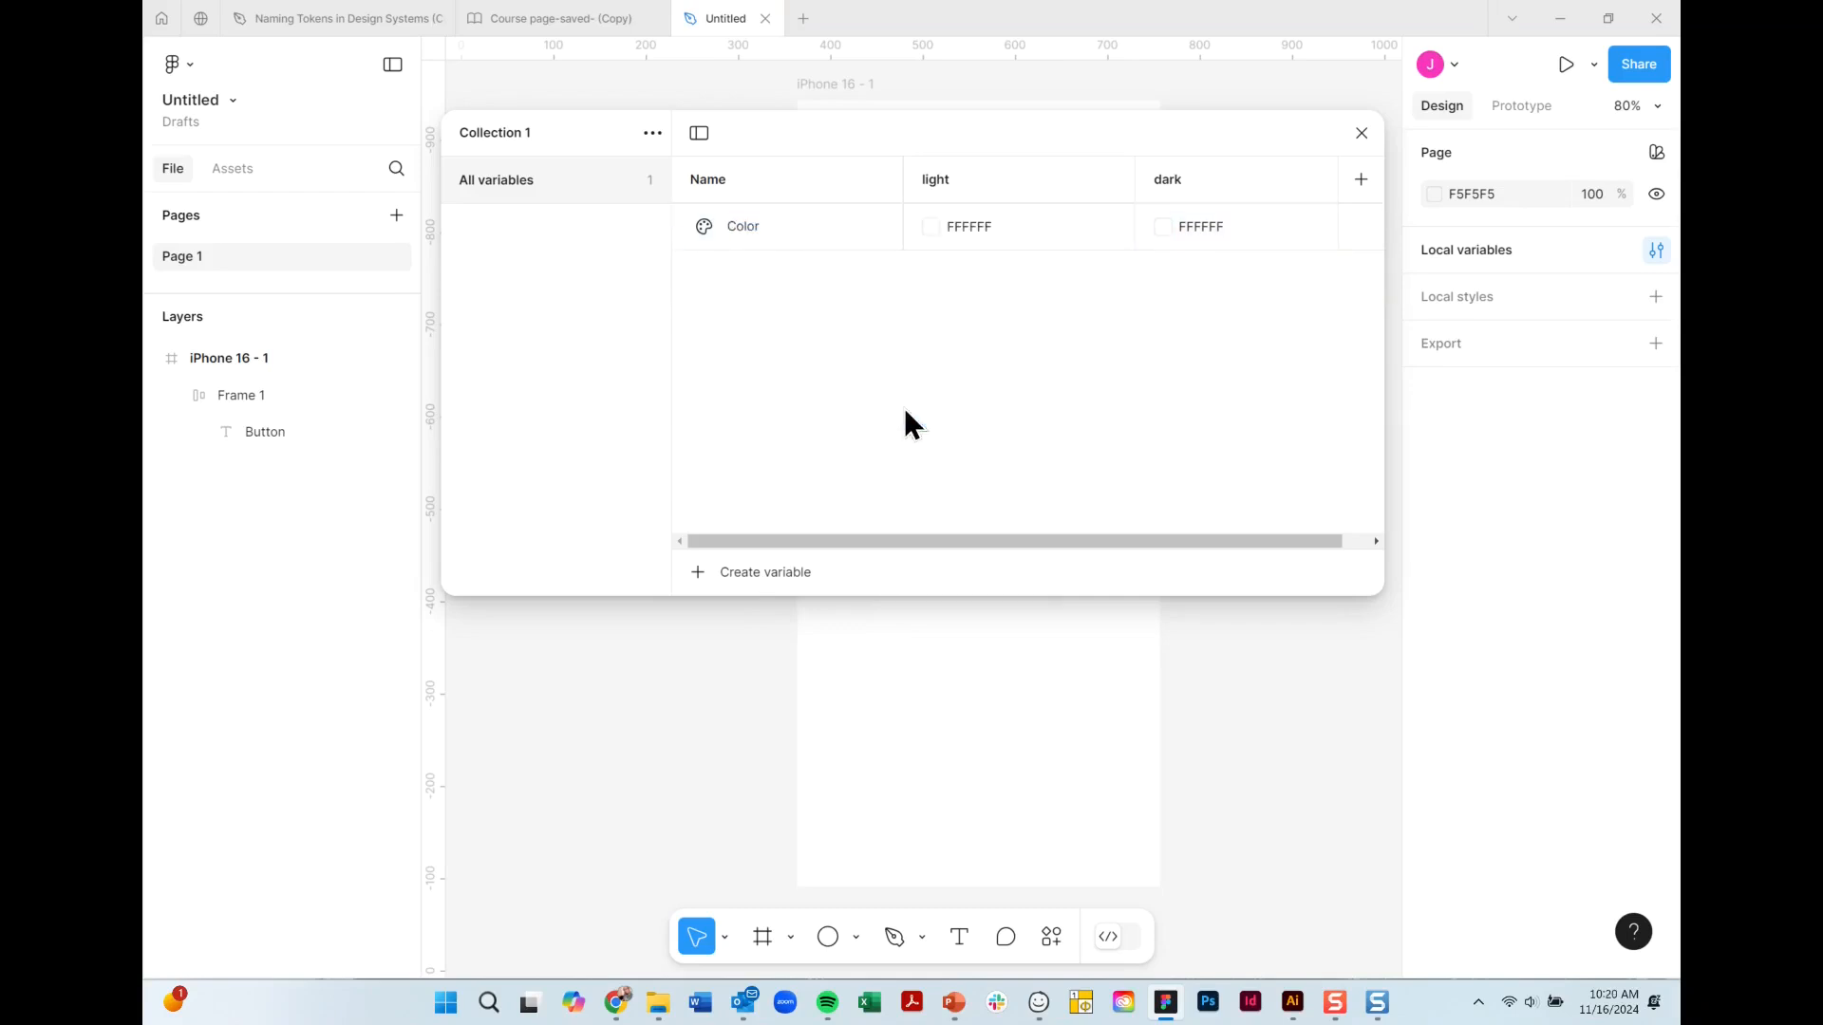
# Rename the new color variable red100 and set its light value to the red F11F1F.
pyautogui.click(750, 229)
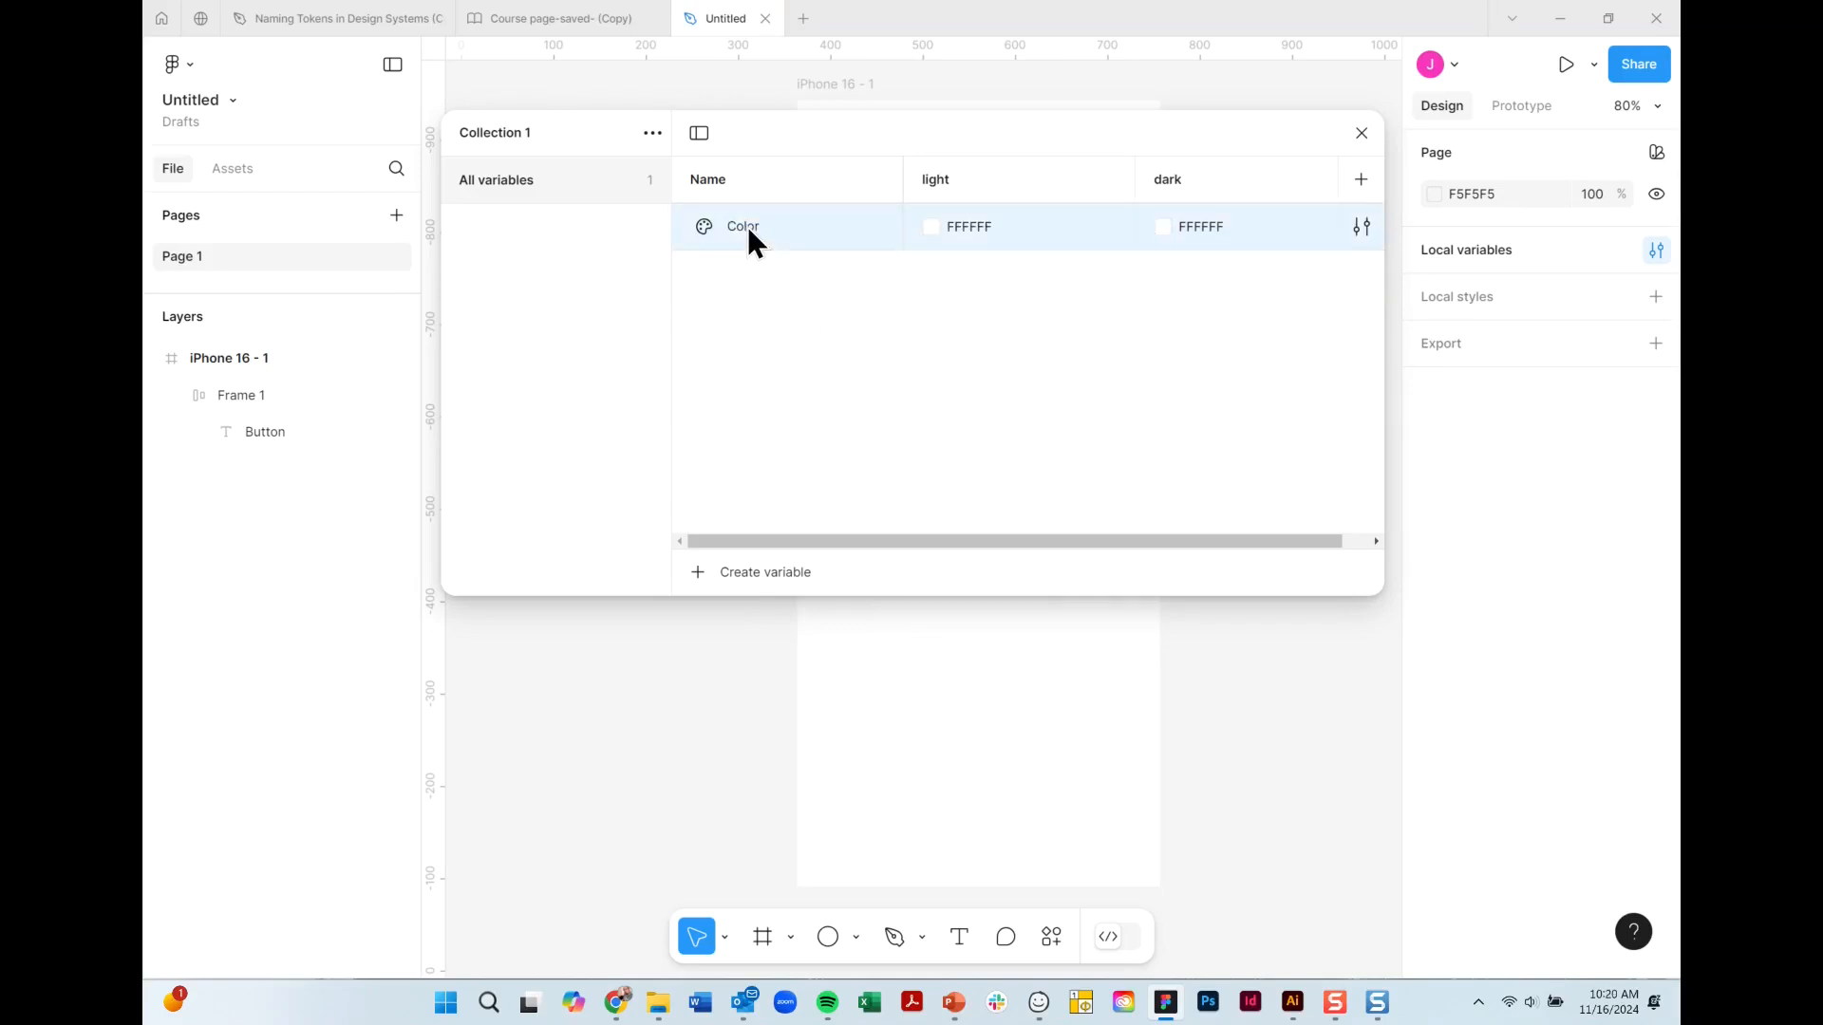
pyautogui.doubleClick(748, 226)
pyautogui.write('red100')
pyautogui.click(932, 227)
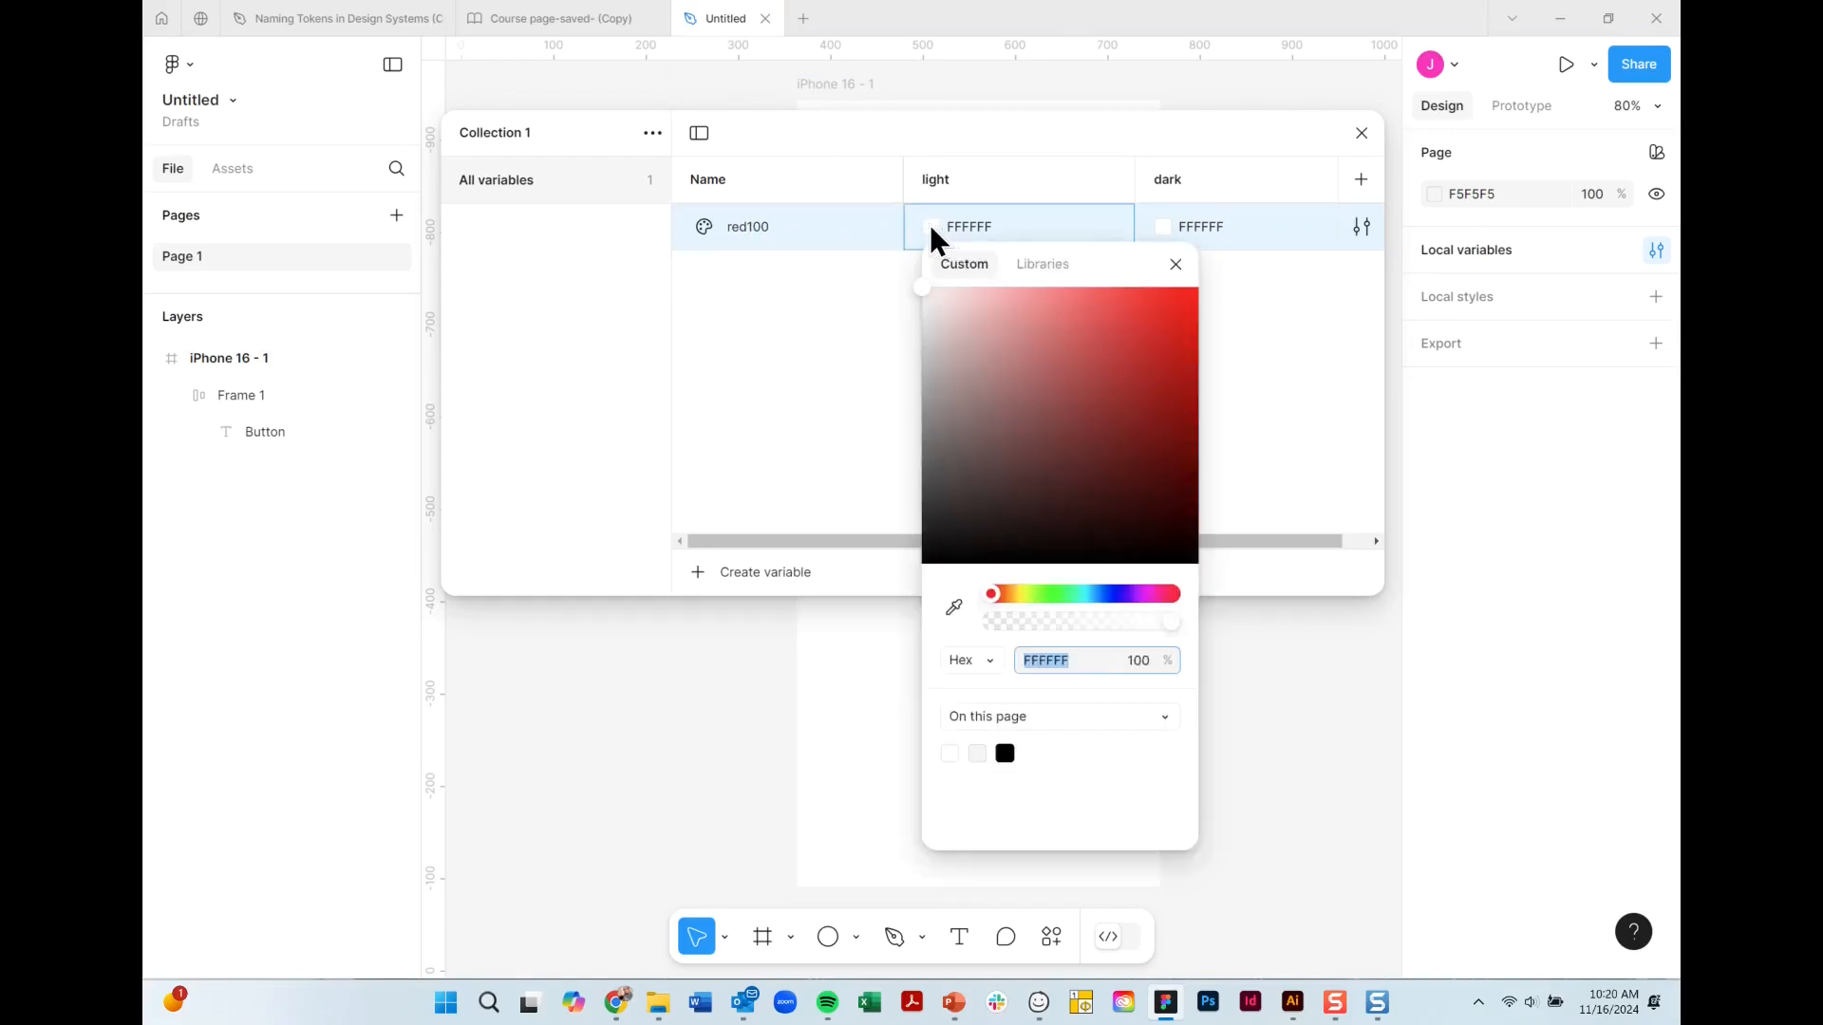
pyautogui.click(1163, 301)
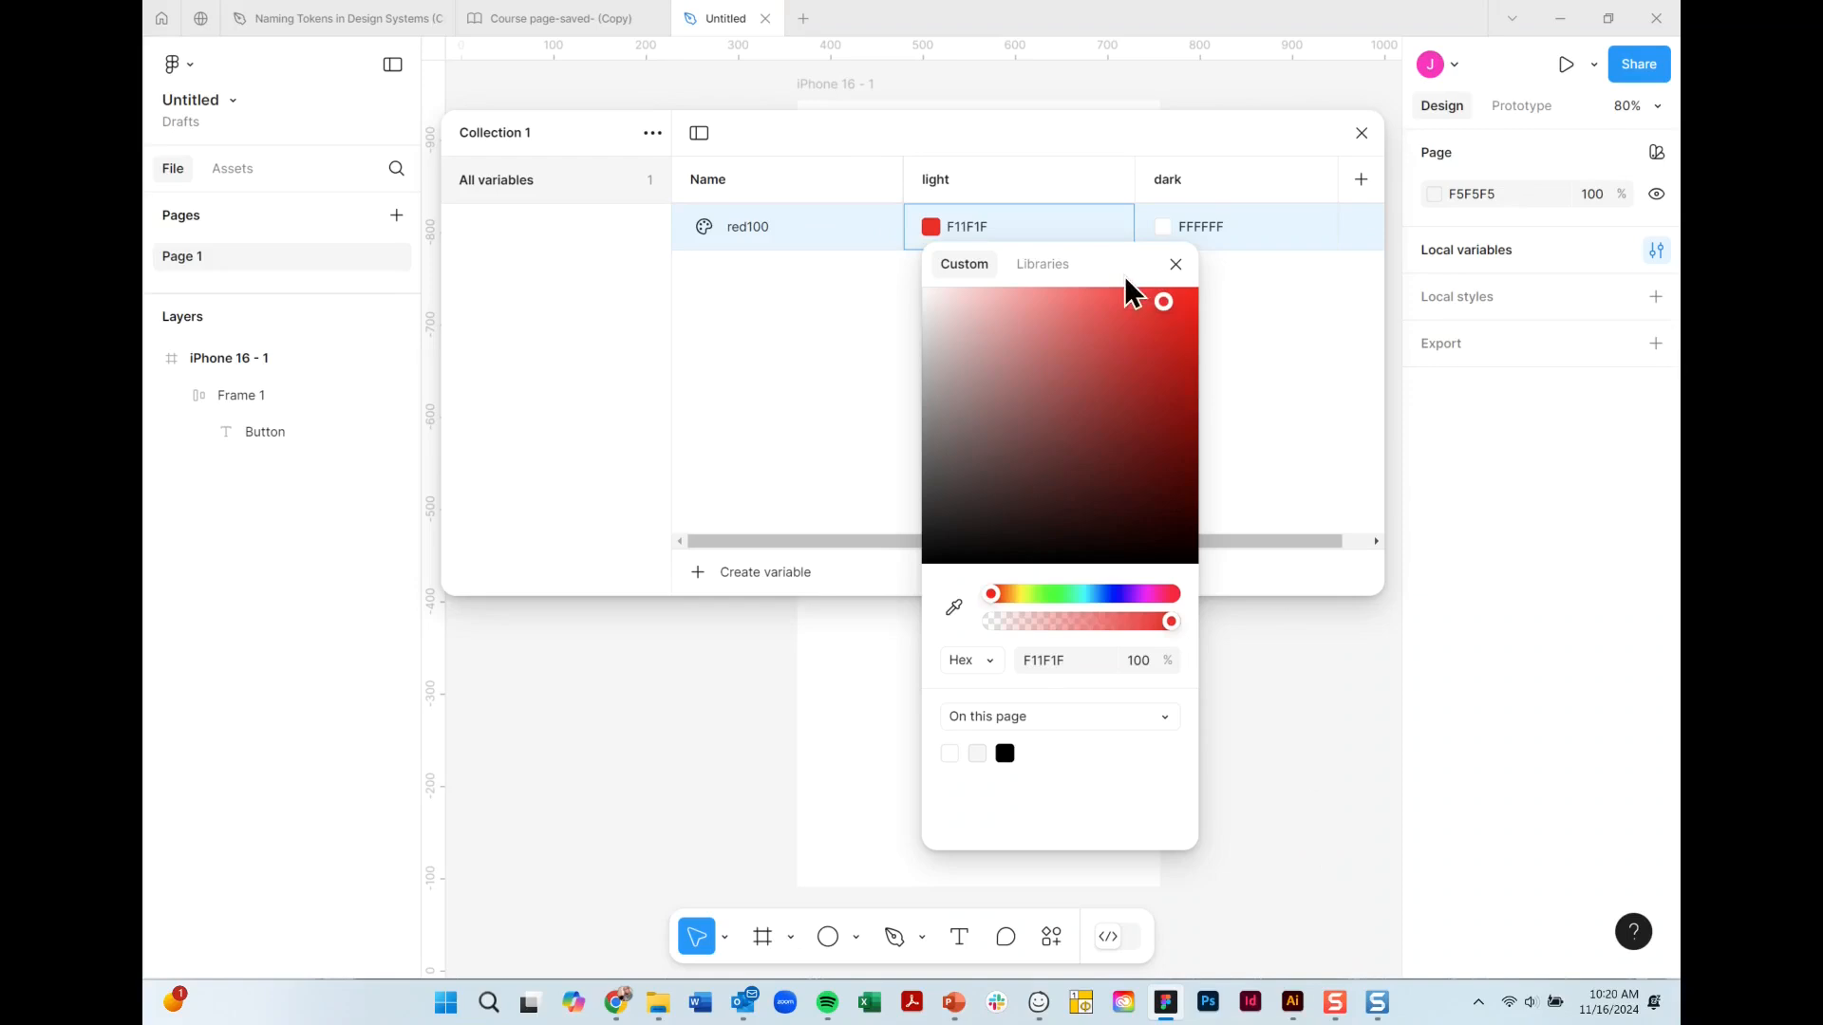
pyautogui.click(1175, 265)
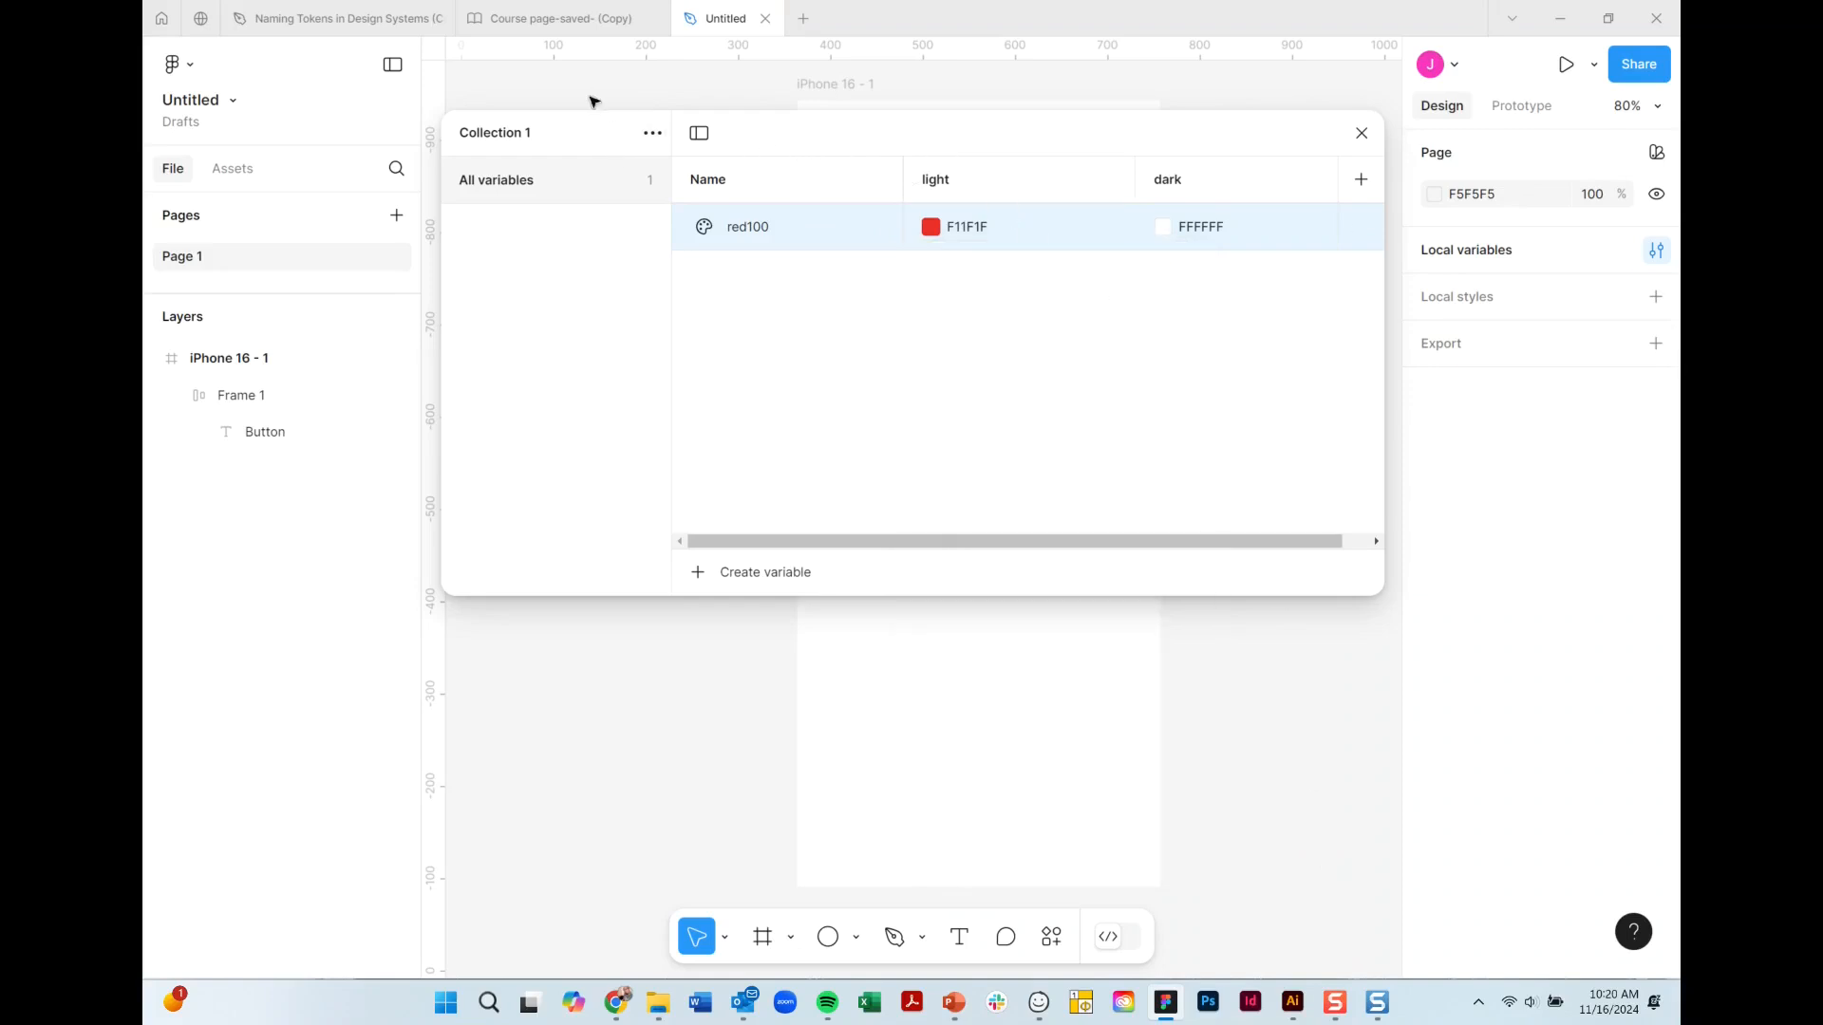
# Delete the dark mode from the variable collection and close the local variables.
pyautogui.rightClick(1228, 176)
pyautogui.click(1295, 260)
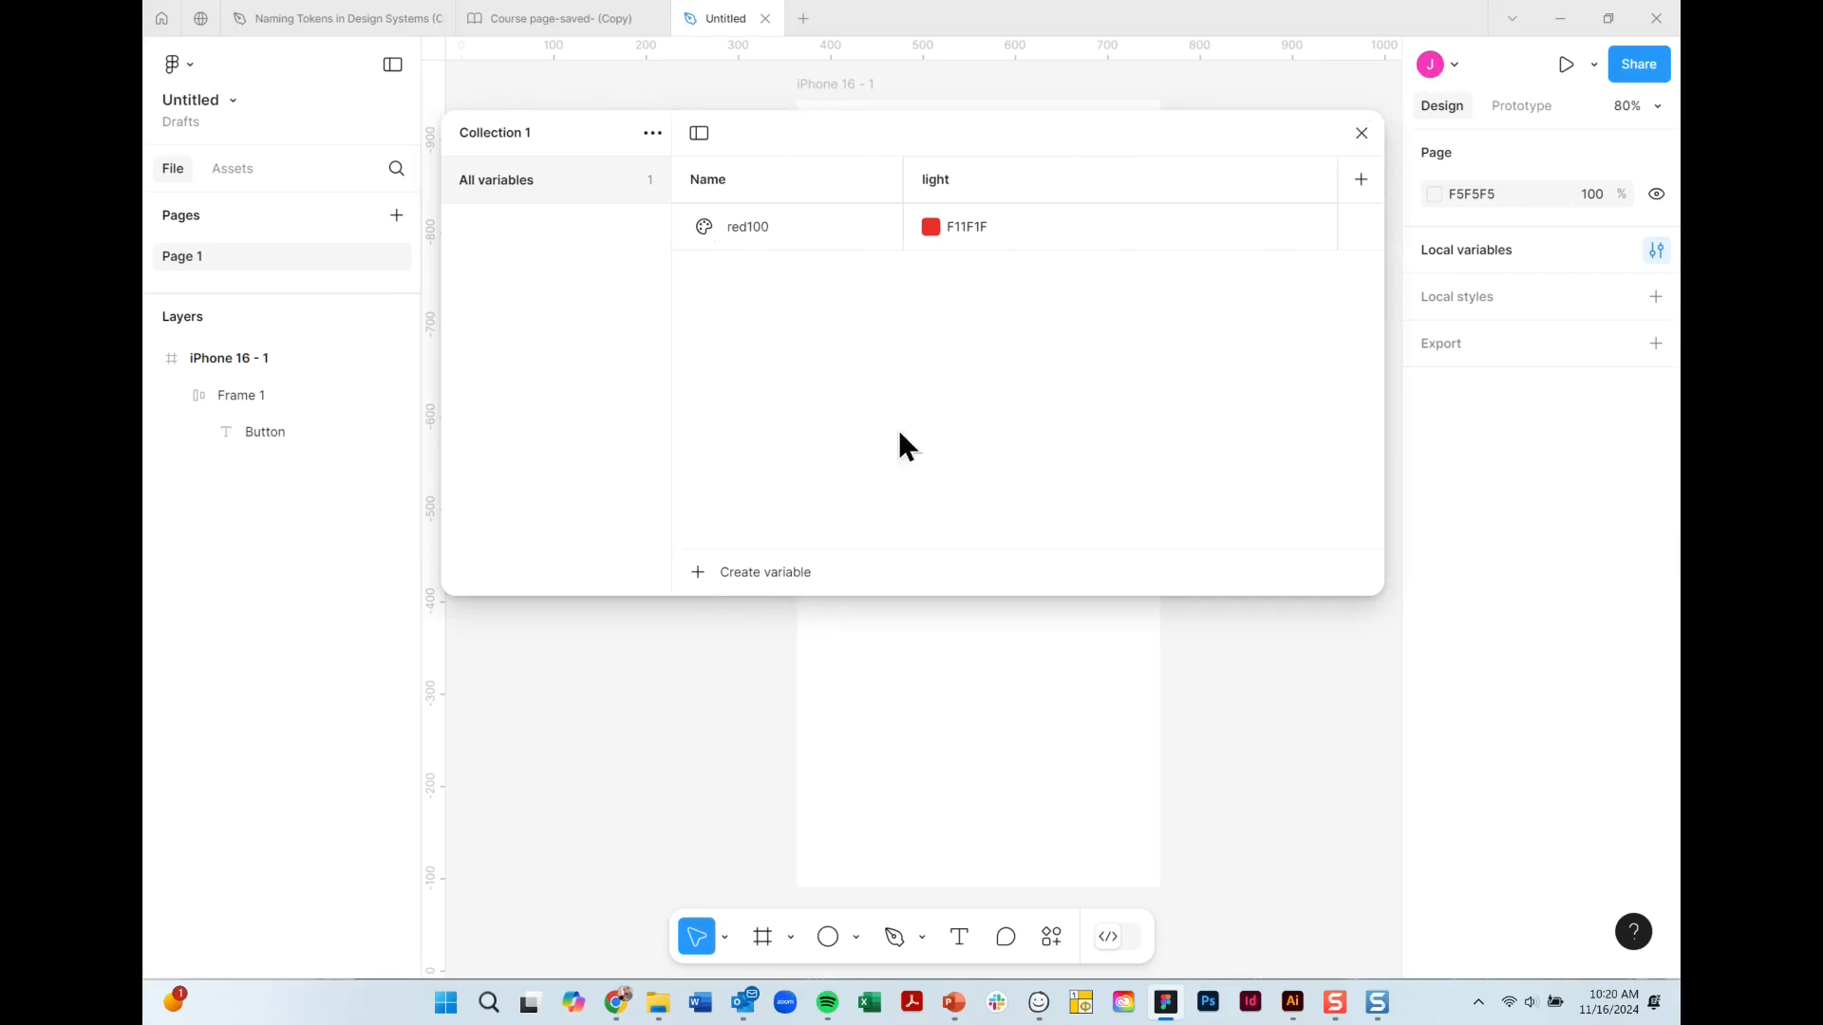
pyautogui.click(1359, 133)
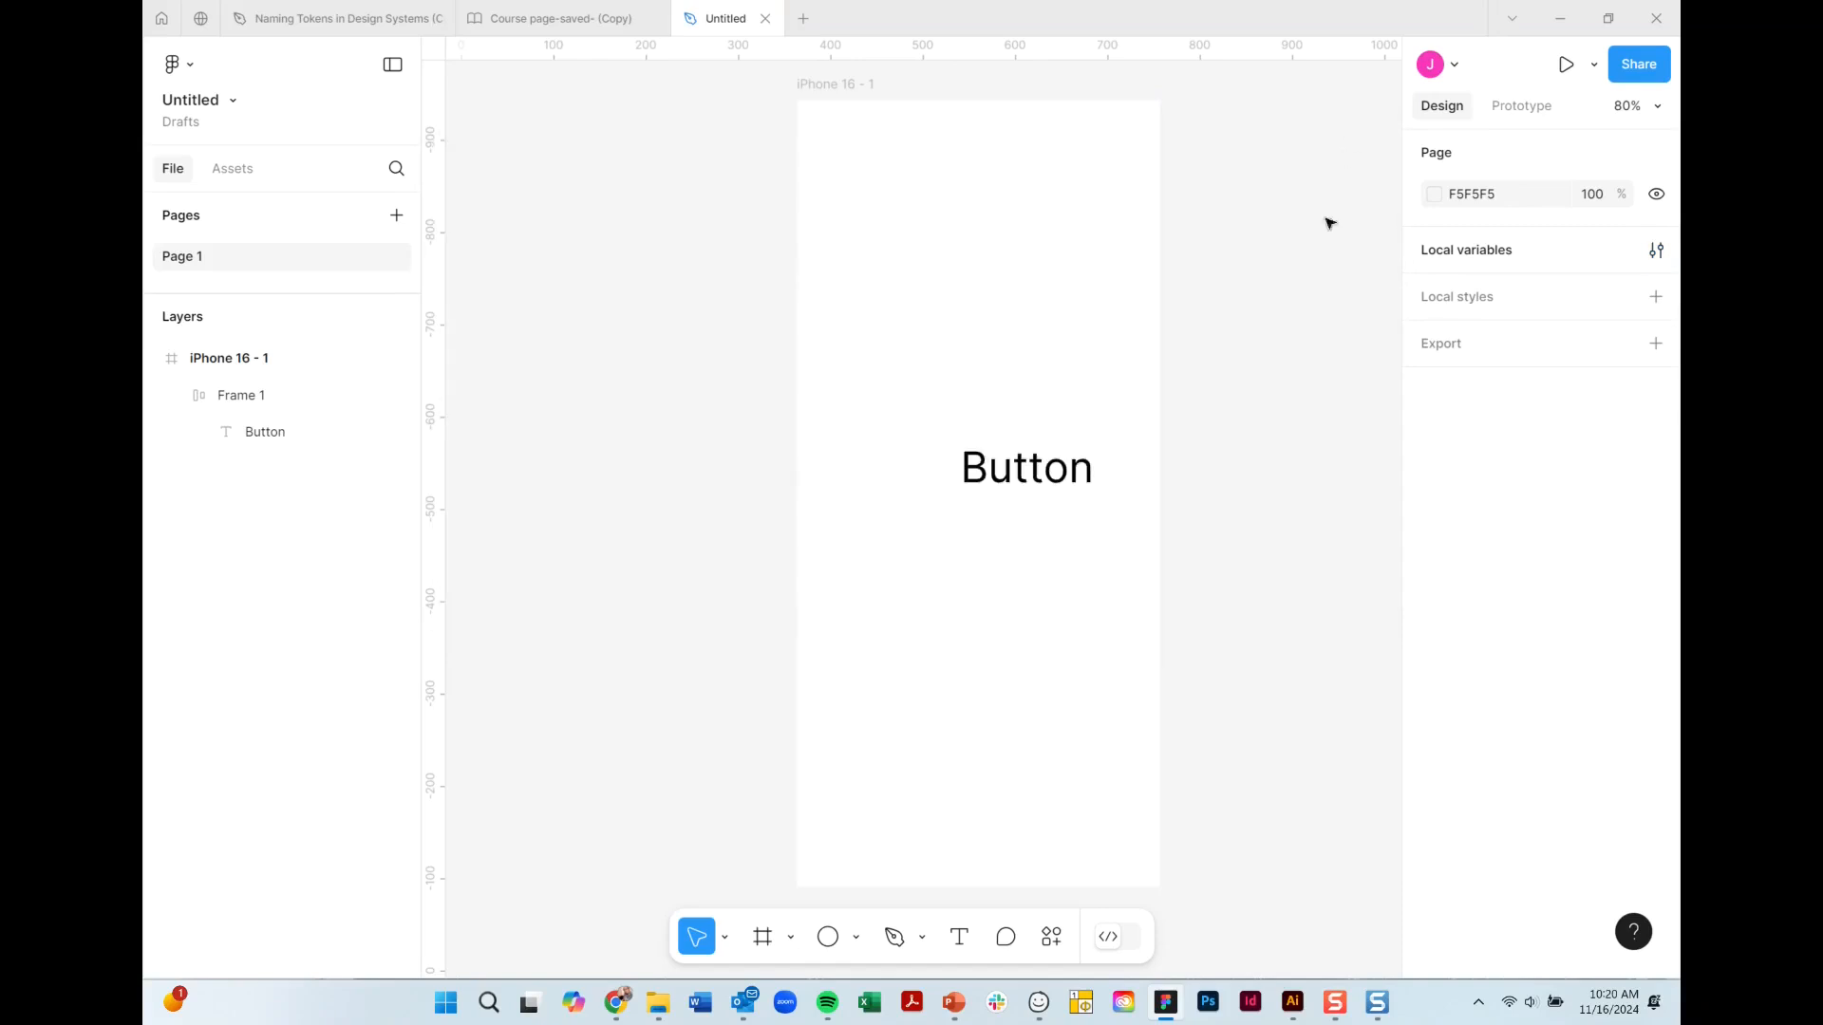
# Apply the red100 variable as the button frame's fill and move the button to about X 116, Y 295.
pyautogui.click(979, 442)
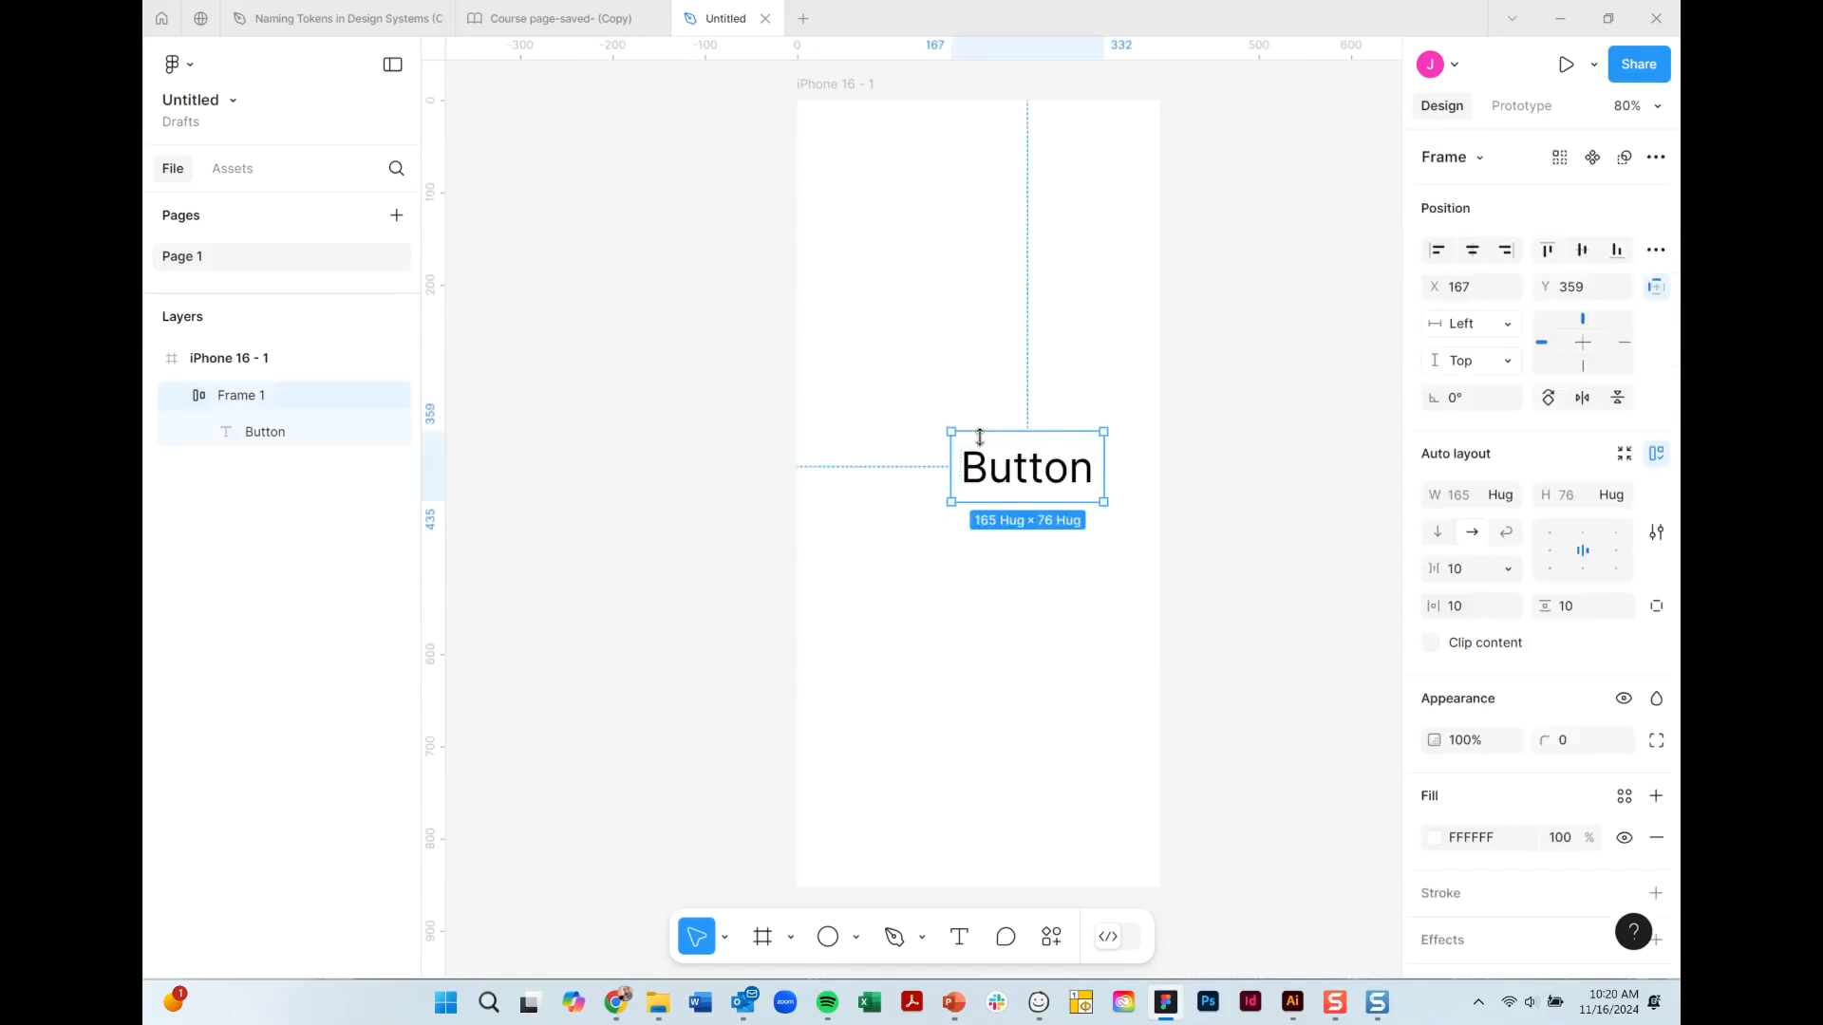
pyautogui.click(1624, 794)
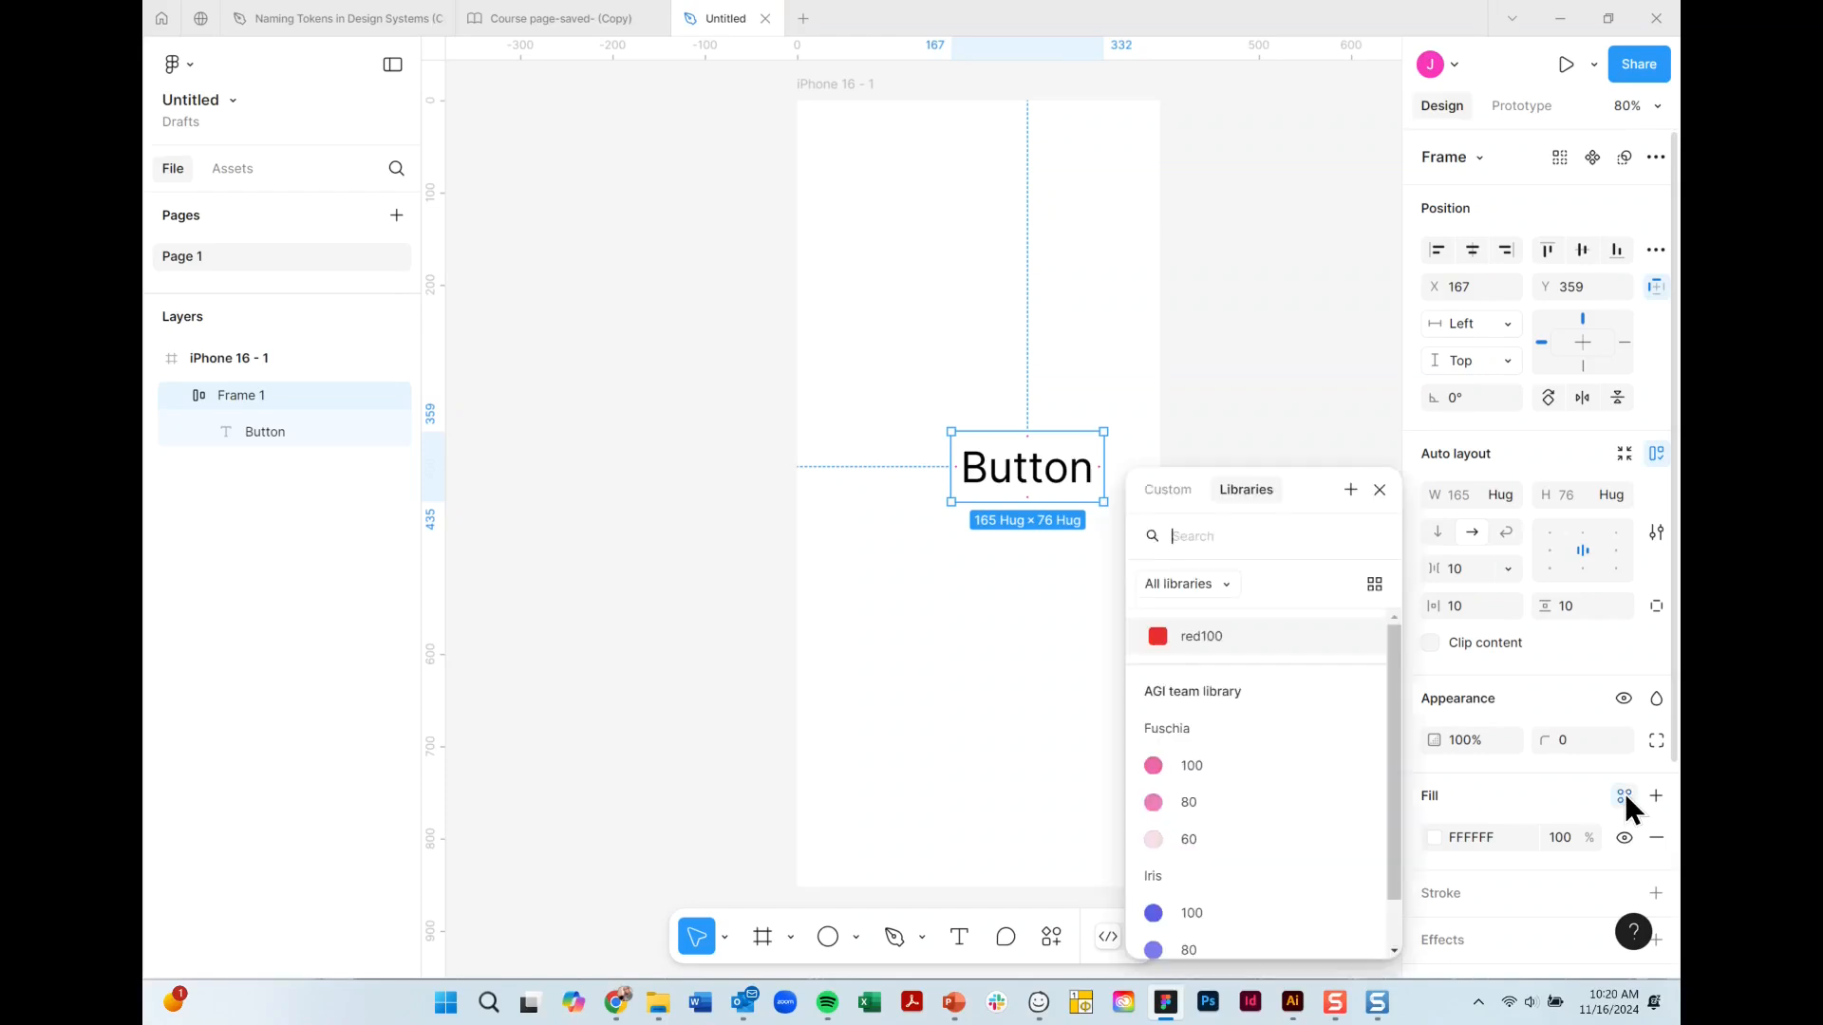
pyautogui.click(1172, 634)
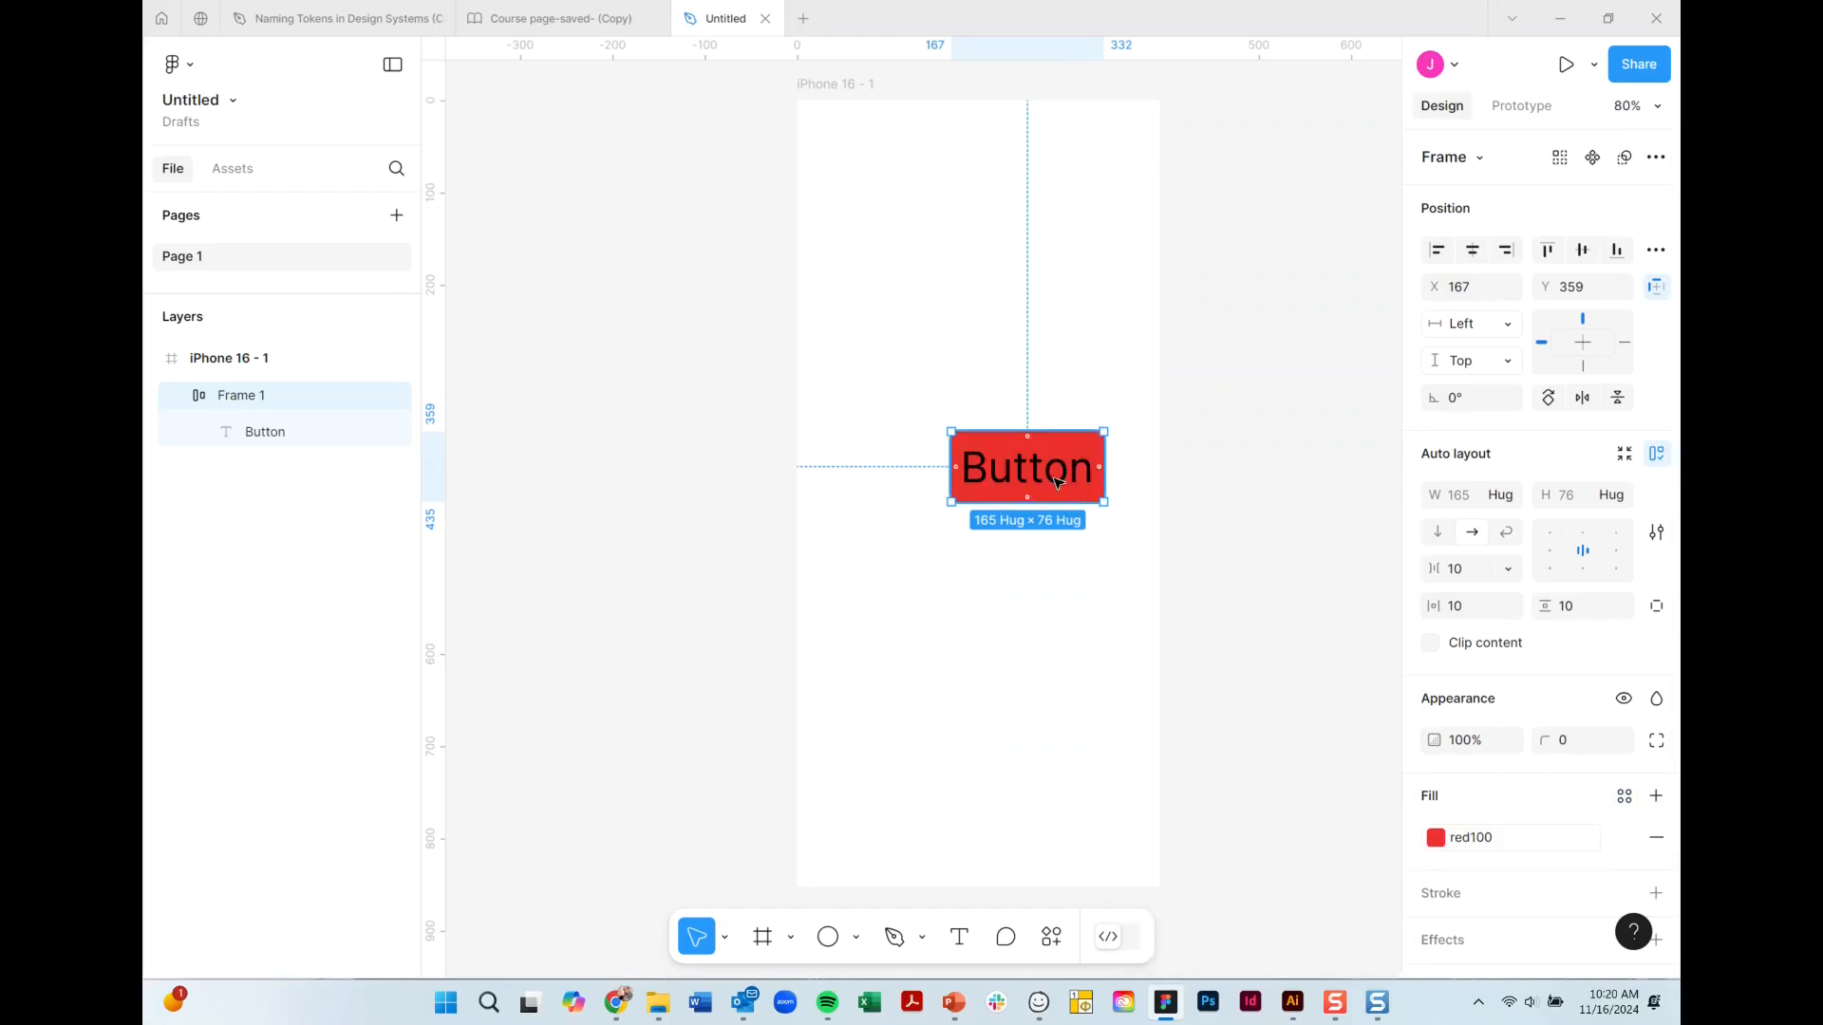
pyautogui.moveTo(1057, 480); pyautogui.dragTo(1010, 422)
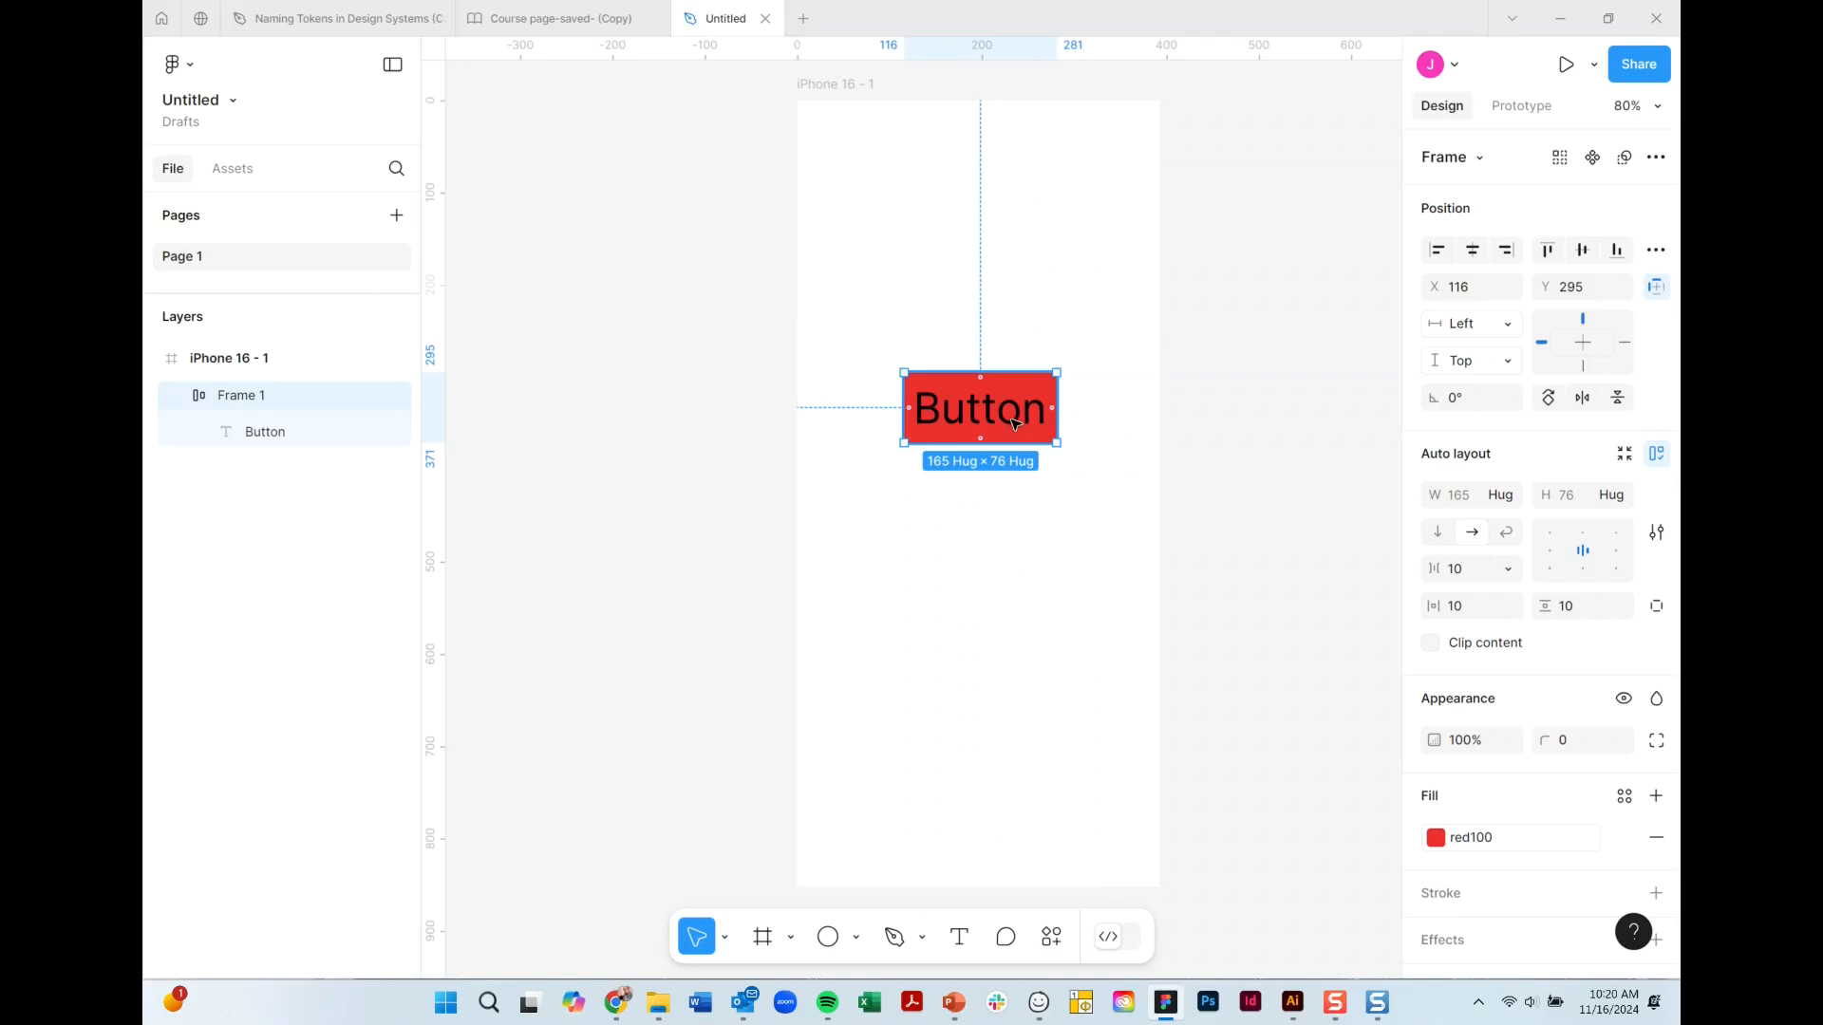
# Change the light value of the red100 variable to the darker red BD1616.
pyautogui.click(1306, 326)
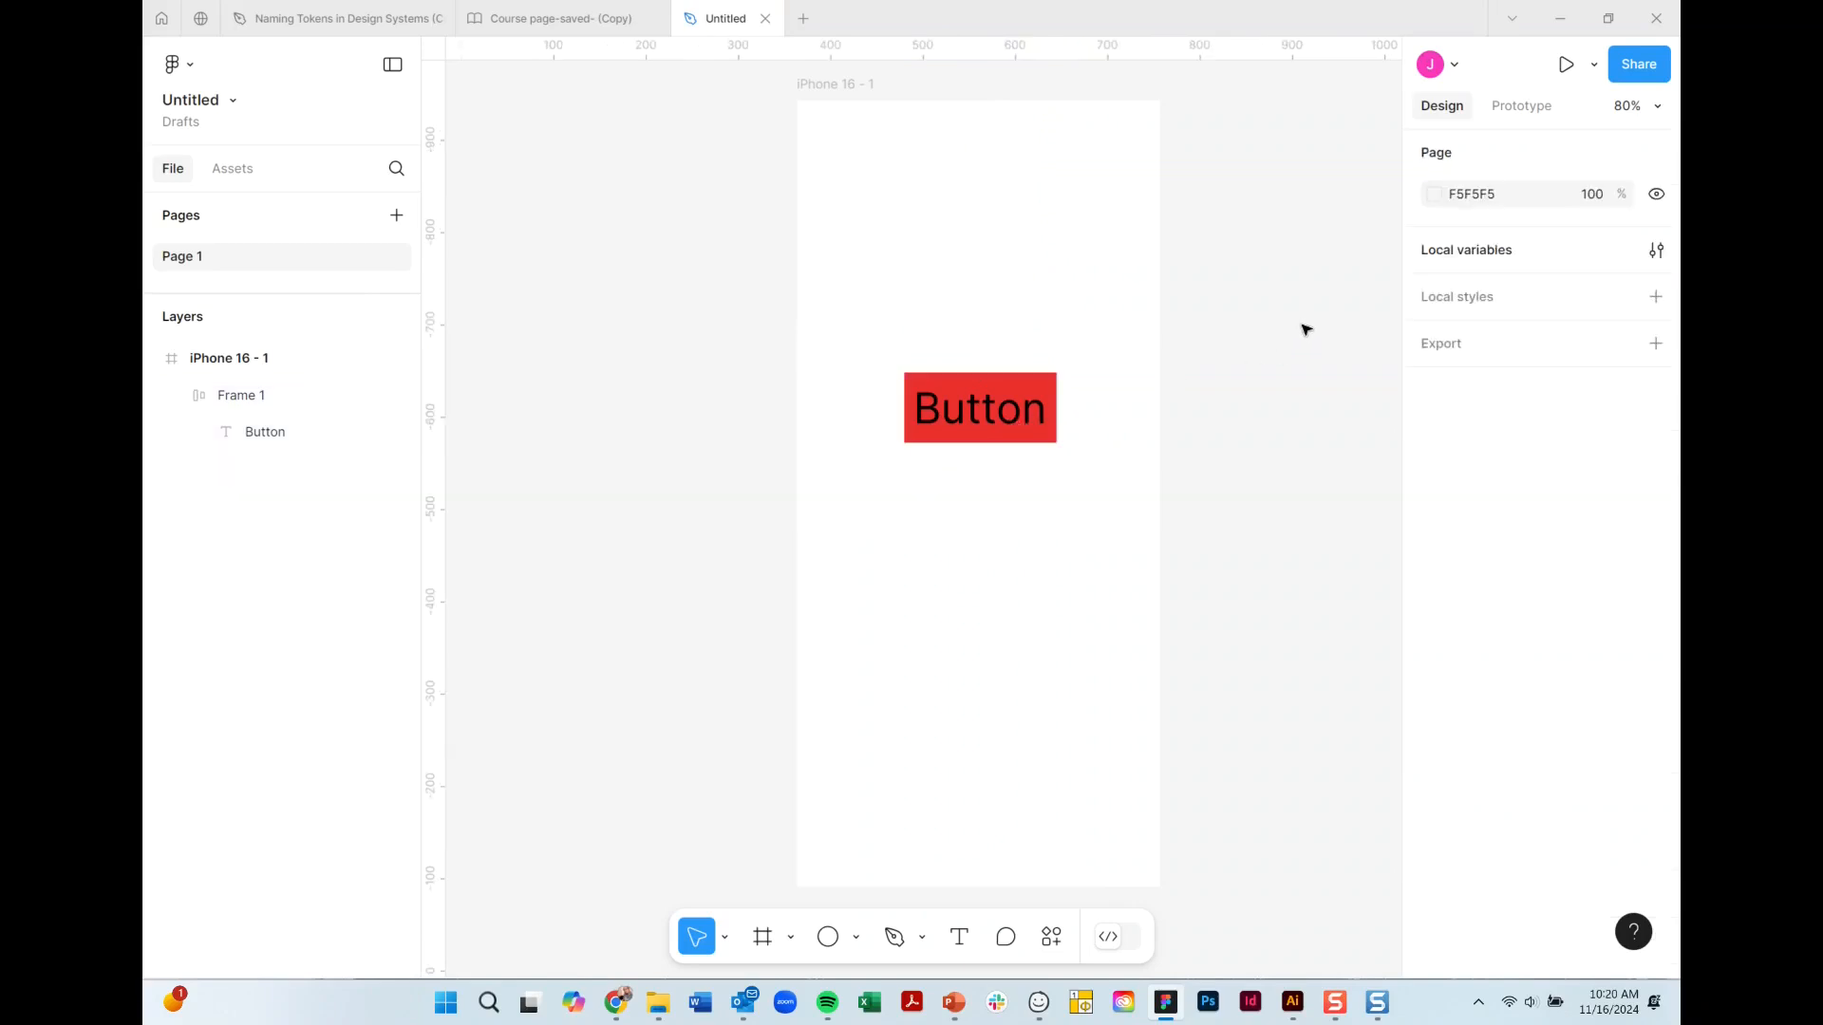
pyautogui.click(1655, 250)
pyautogui.click(933, 226)
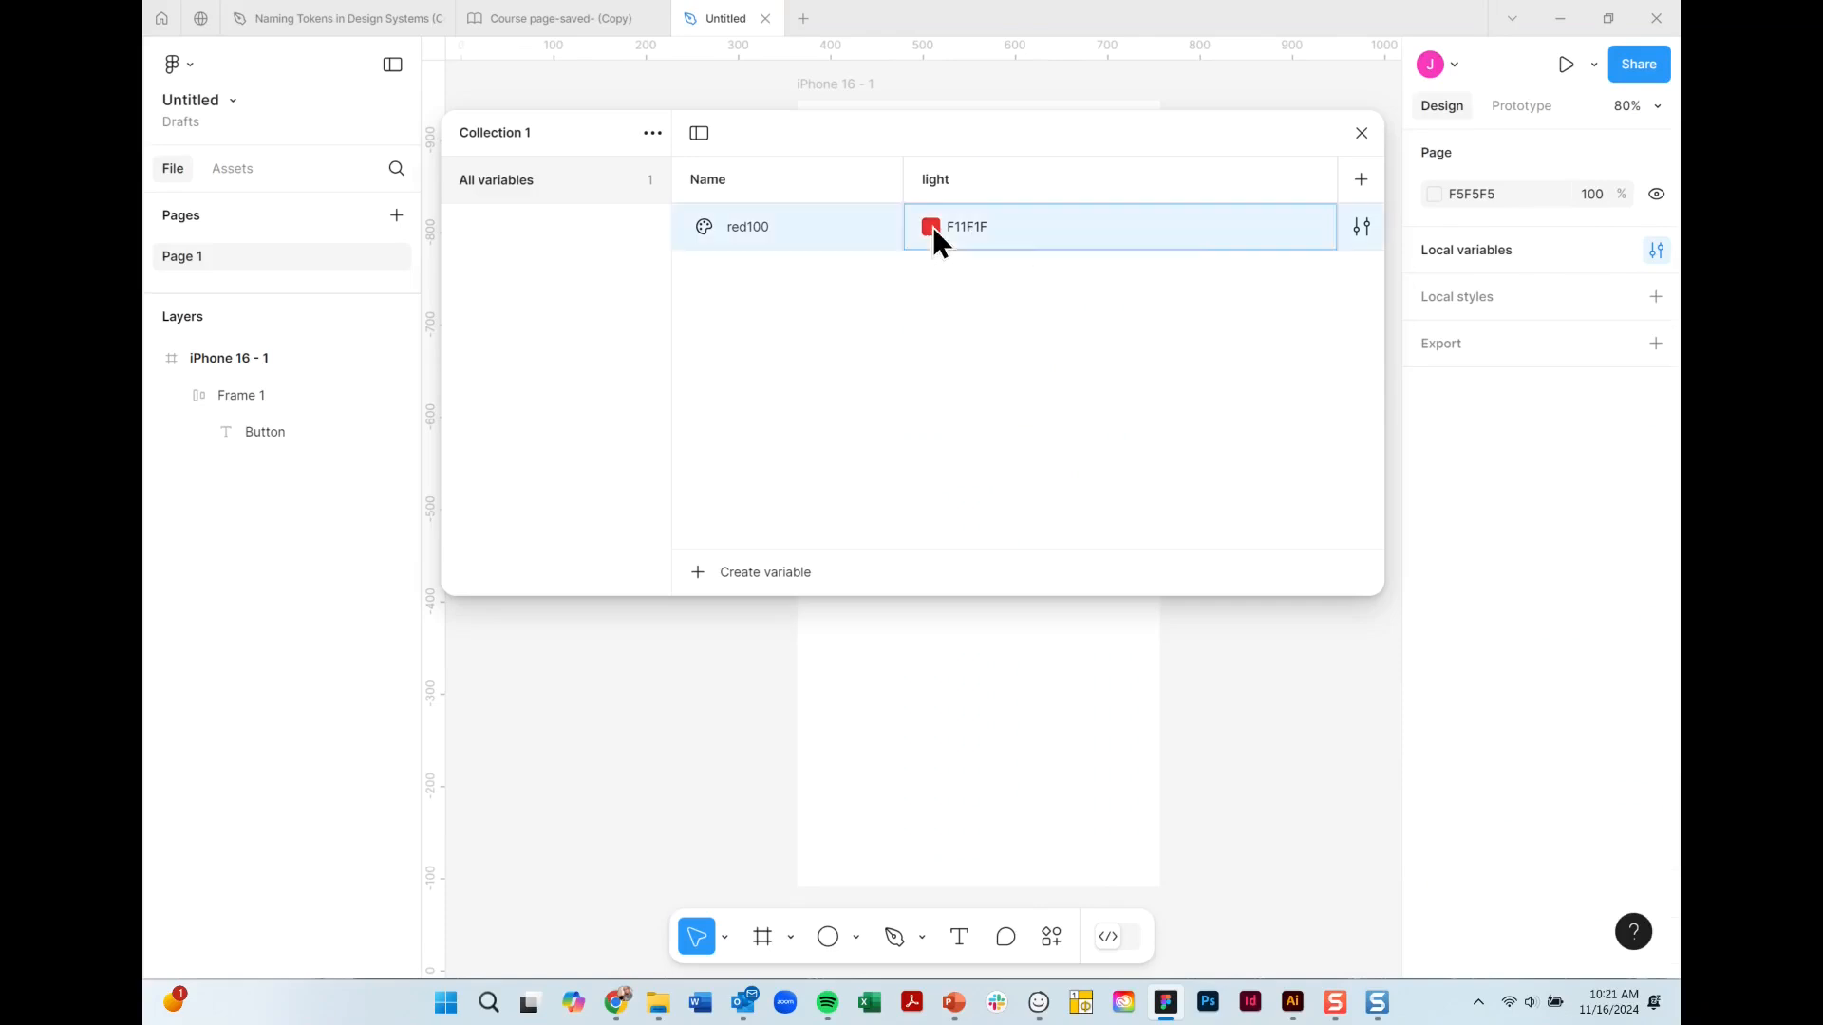
pyautogui.click(1167, 358)
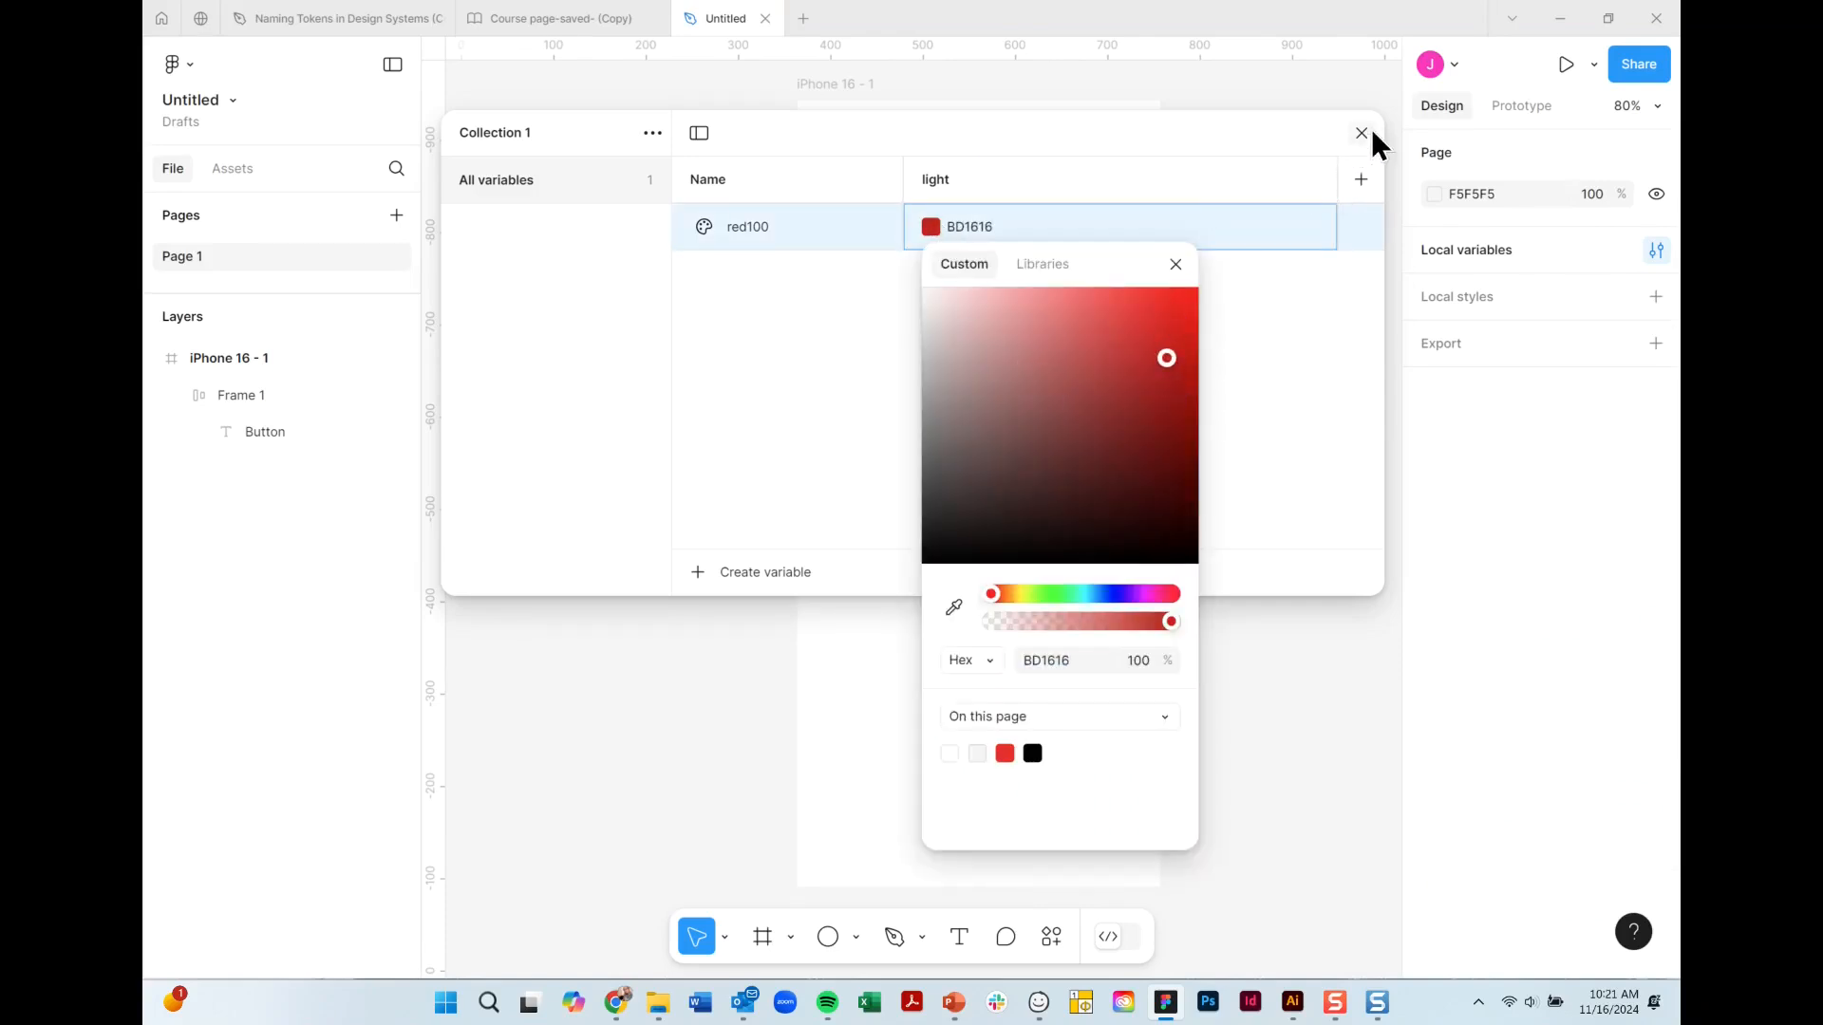
# Close the local variables and set the button's text color to white FFFFFF through the button frame's selection colors.
pyautogui.click(1361, 133)
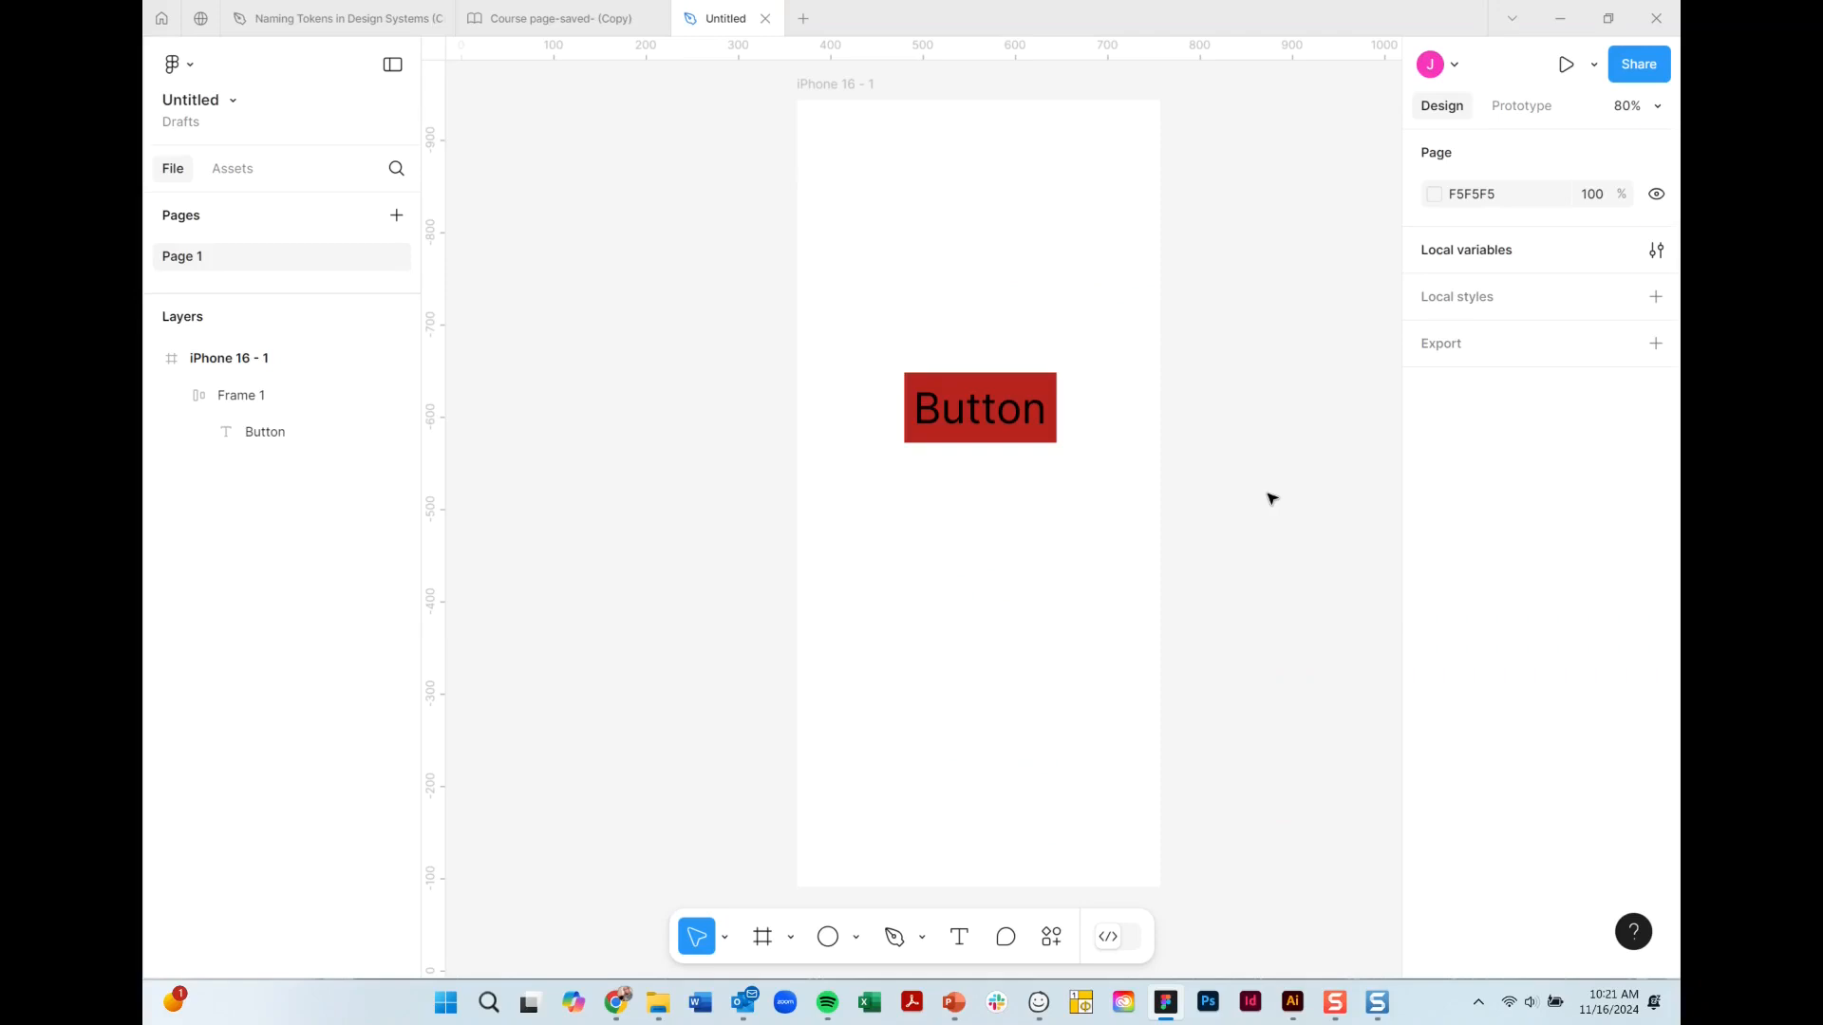
pyautogui.click(1035, 427)
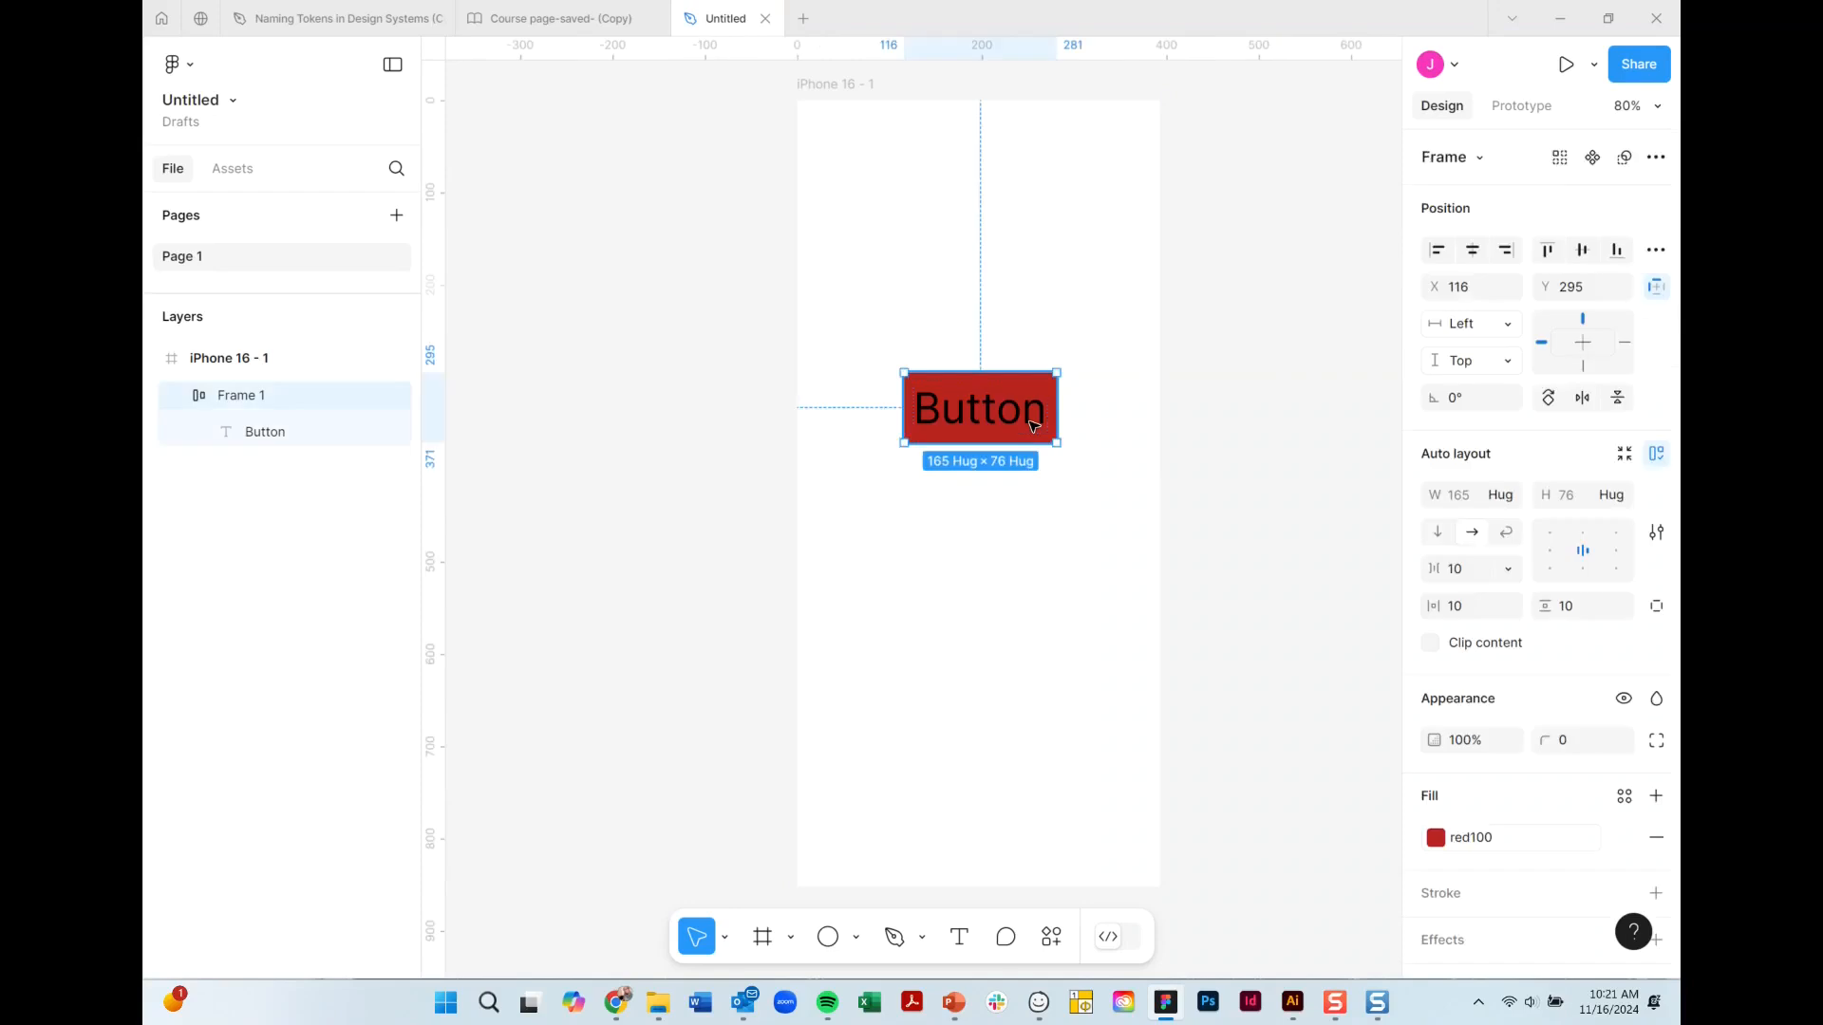
pyautogui.moveTo(818, 302); pyautogui.dragTo(1190, 583)
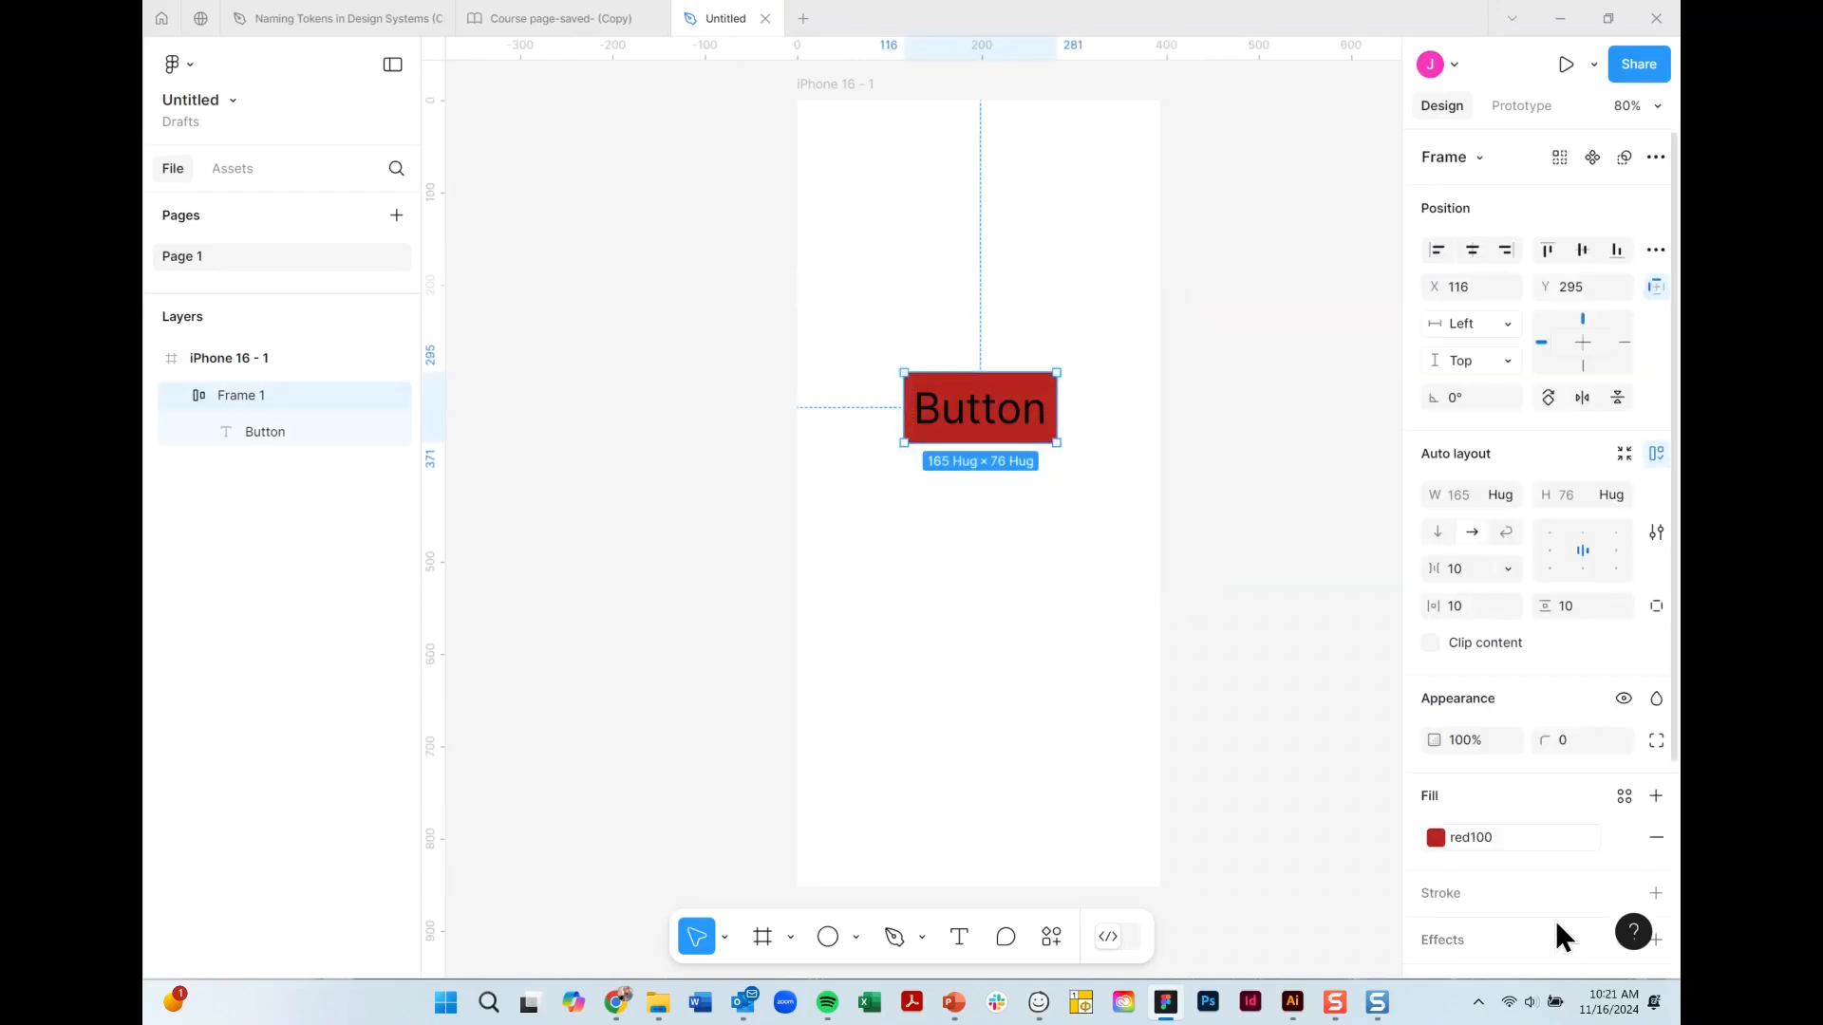
pyautogui.scroll(-3, 1519, 816)
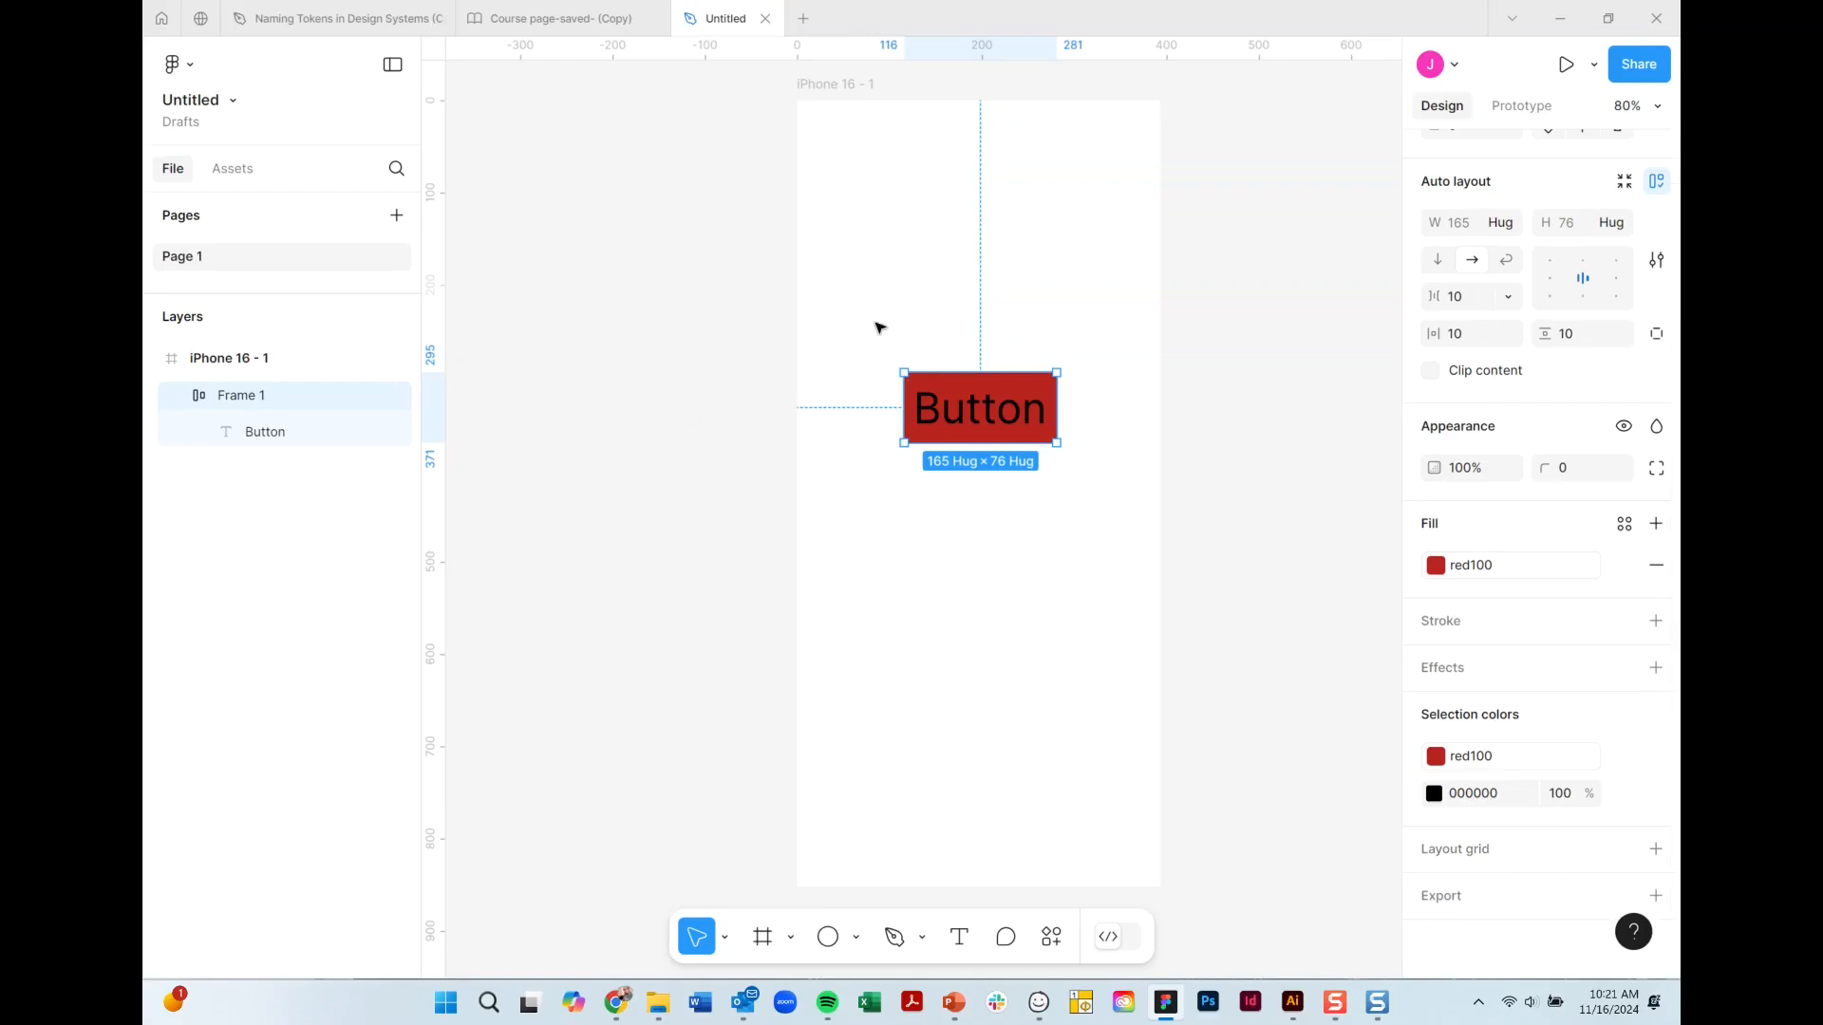
pyautogui.moveTo(880, 326); pyautogui.dragTo(1178, 560)
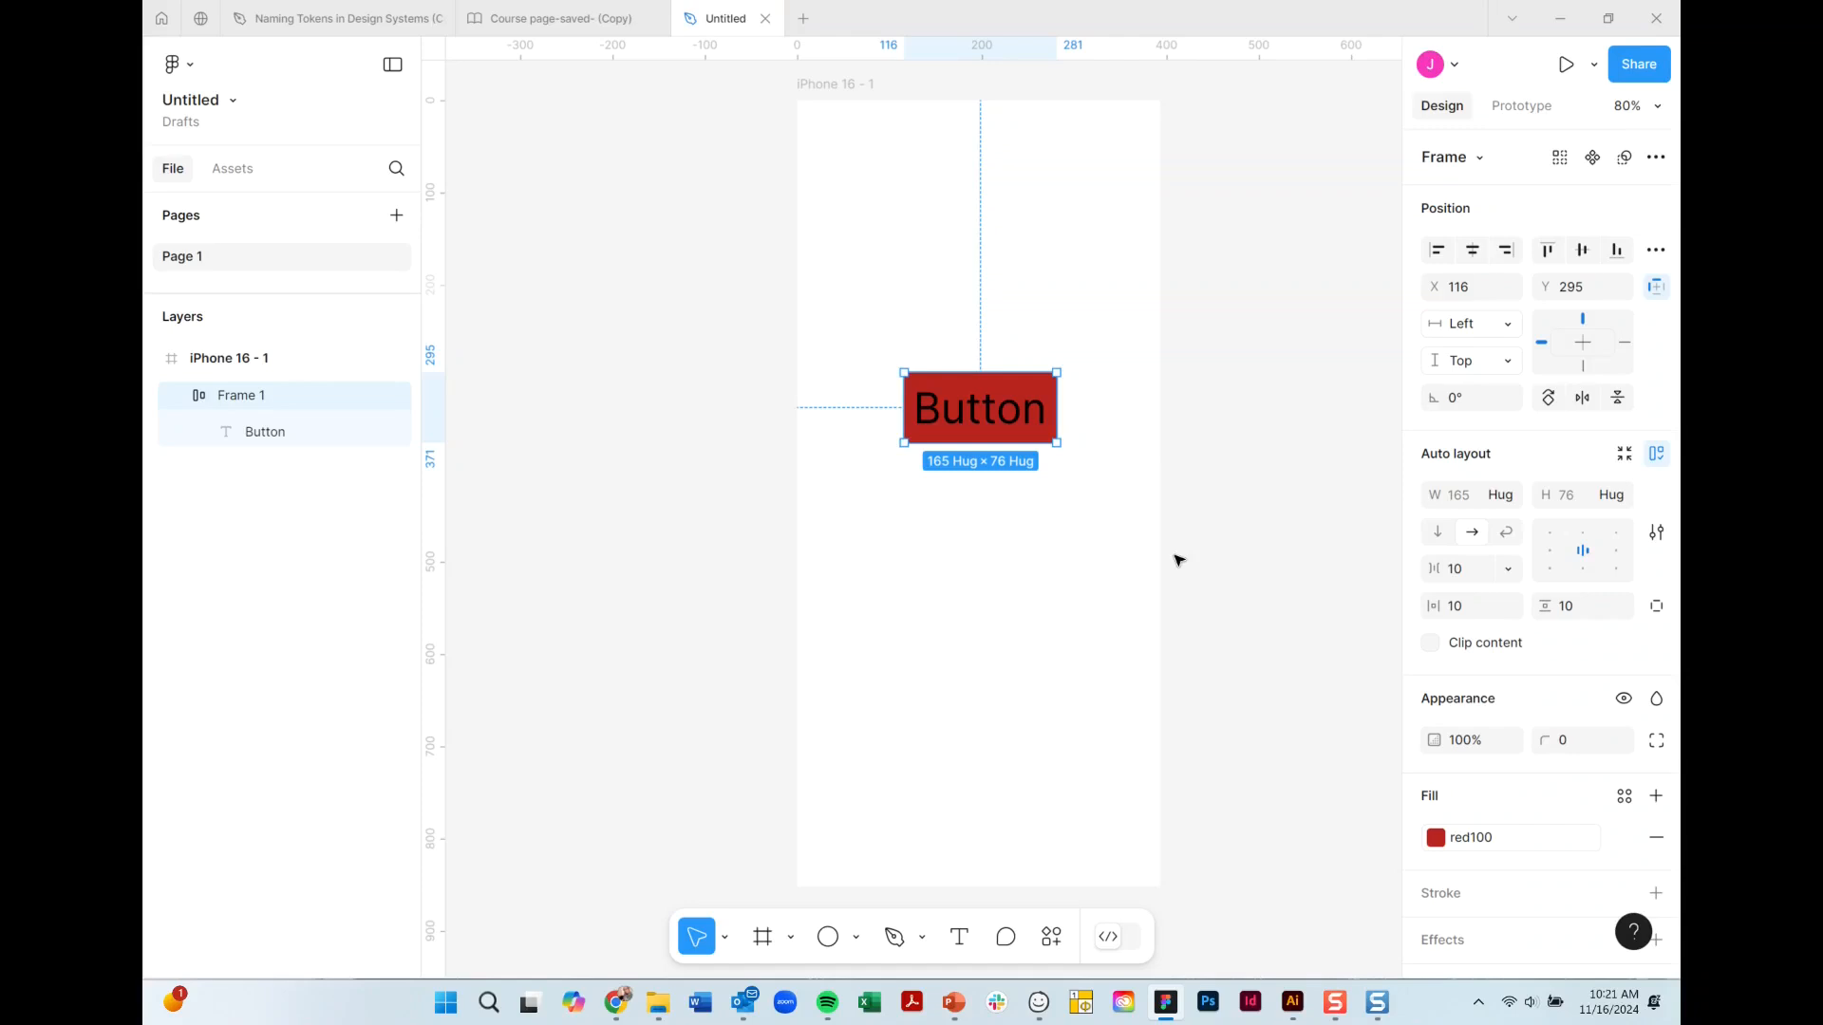
pyautogui.scroll(-3, 1614, 769)
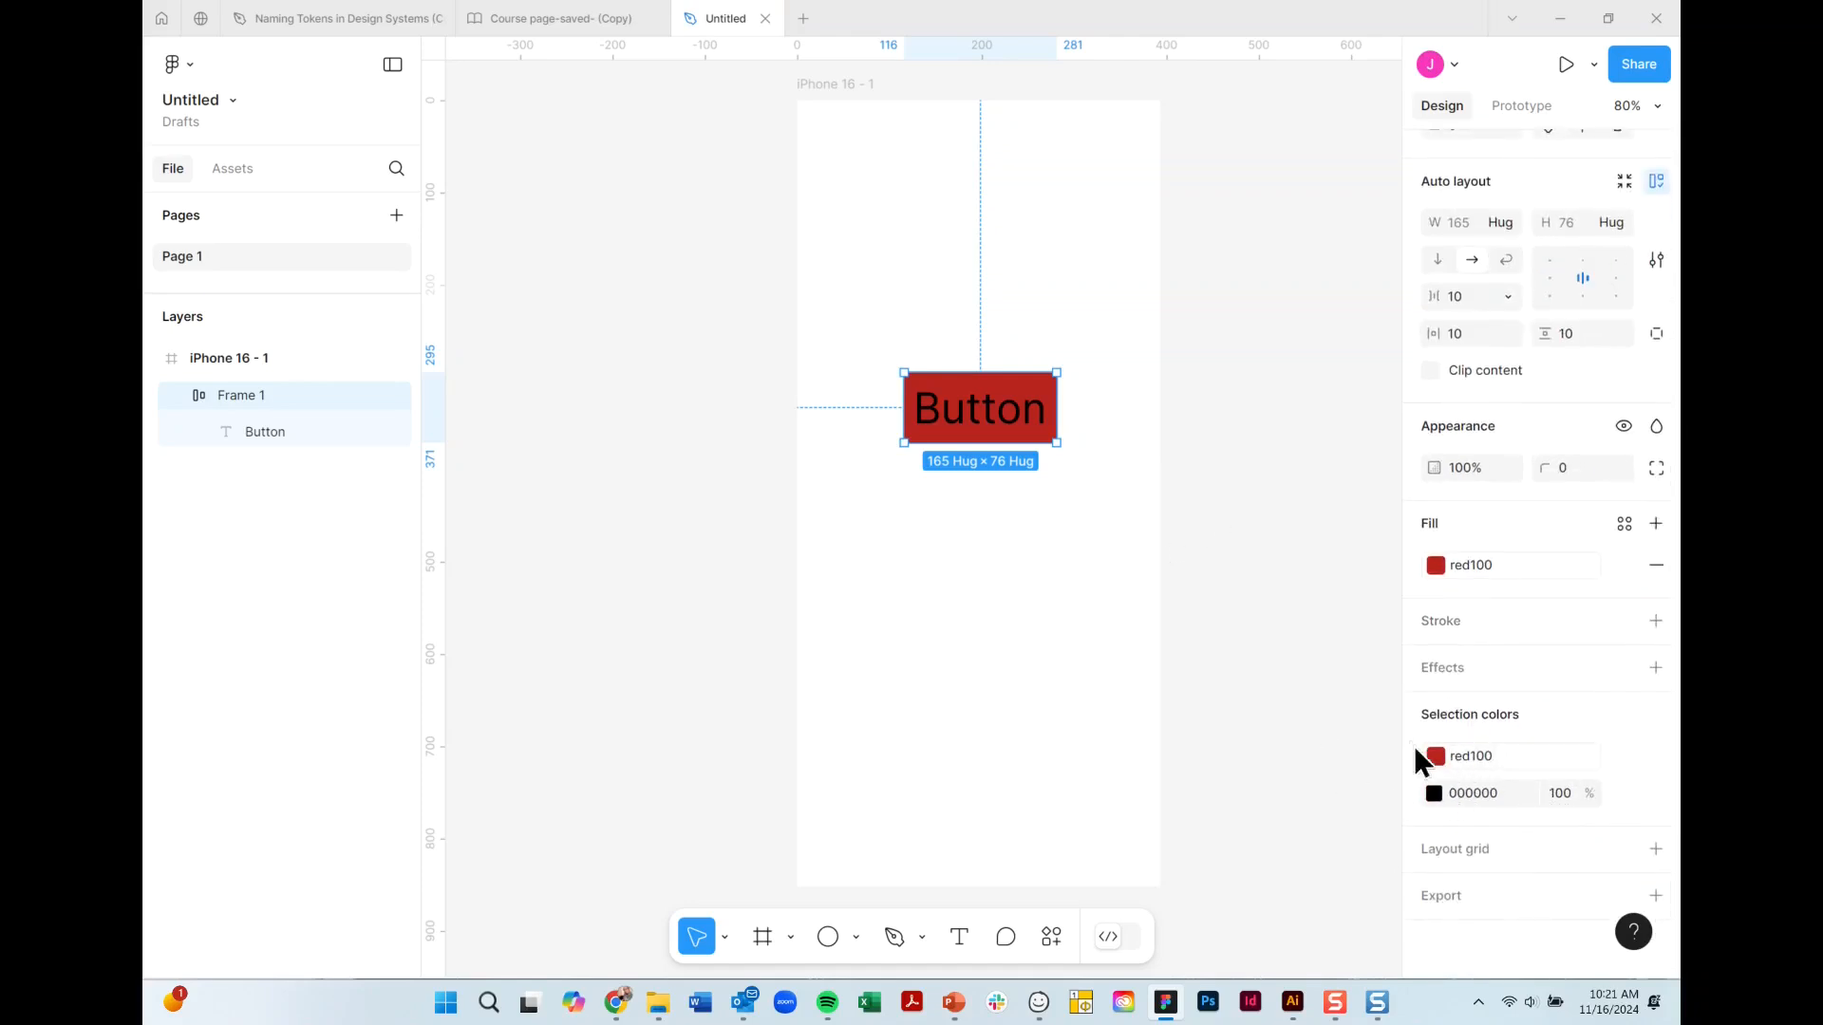
pyautogui.click(1436, 794)
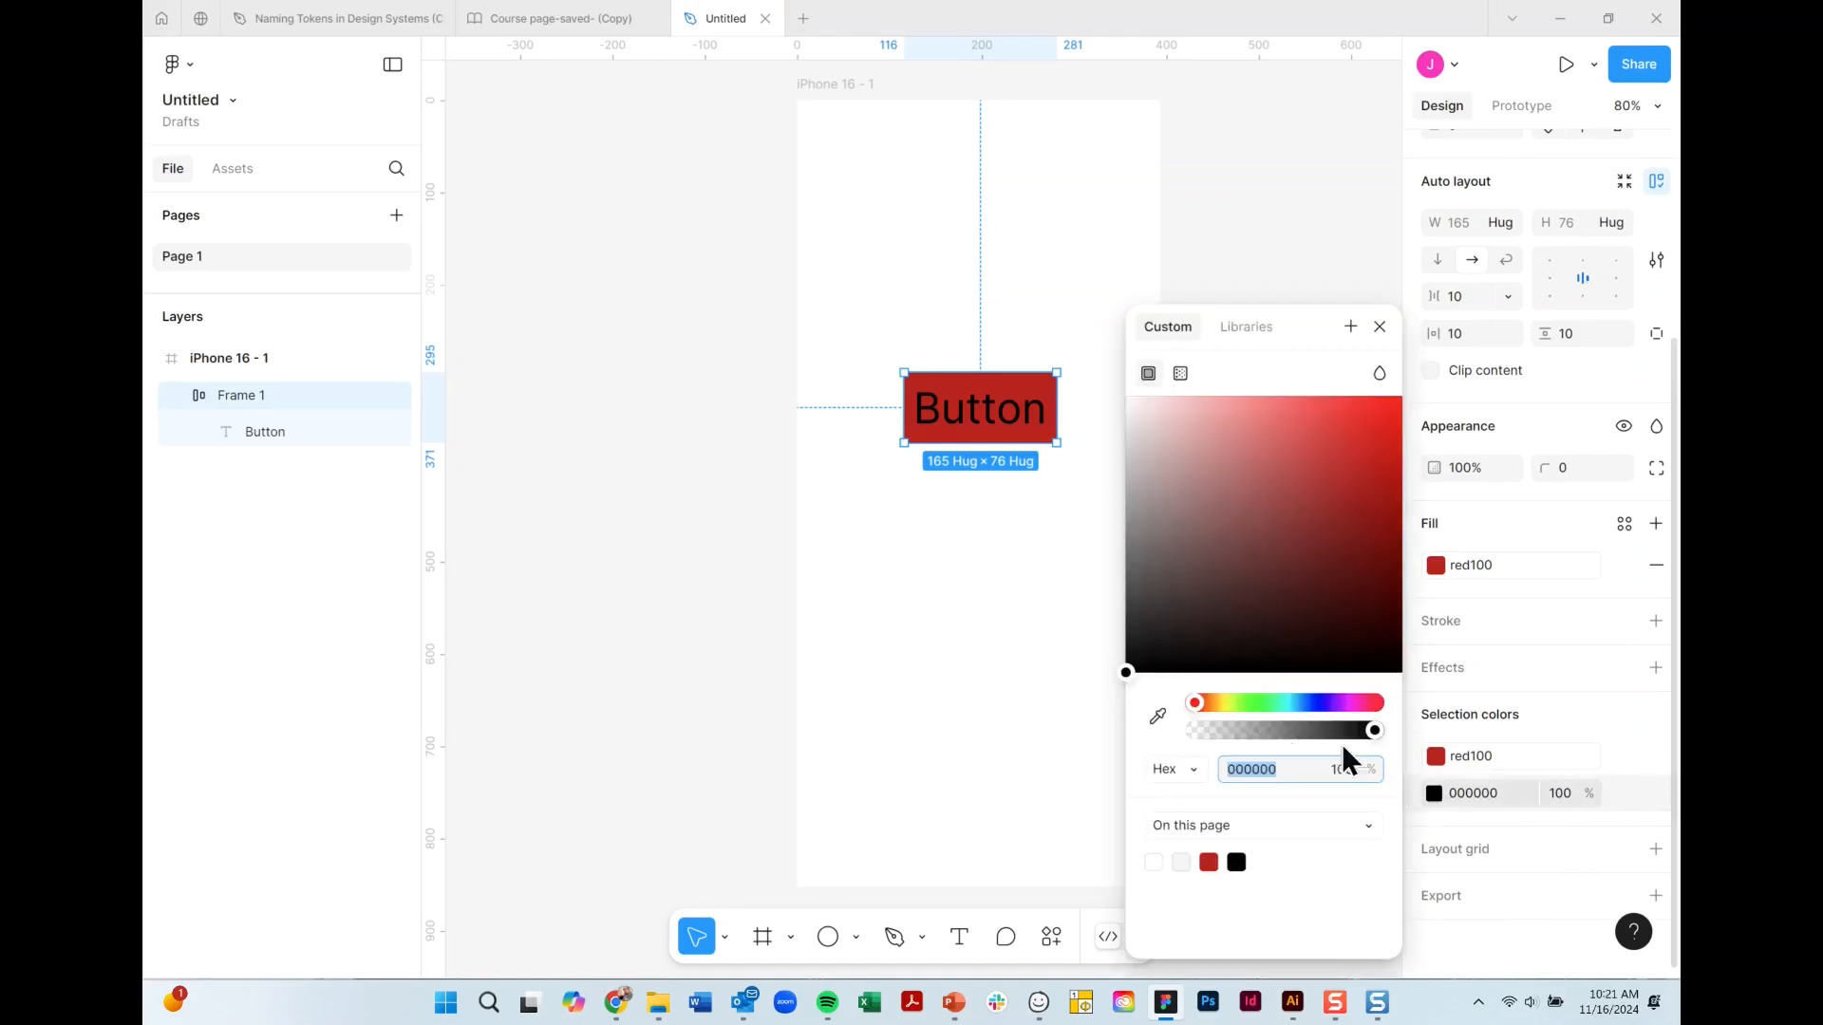
pyautogui.moveTo(1148, 422); pyautogui.dragTo(1097, 362)
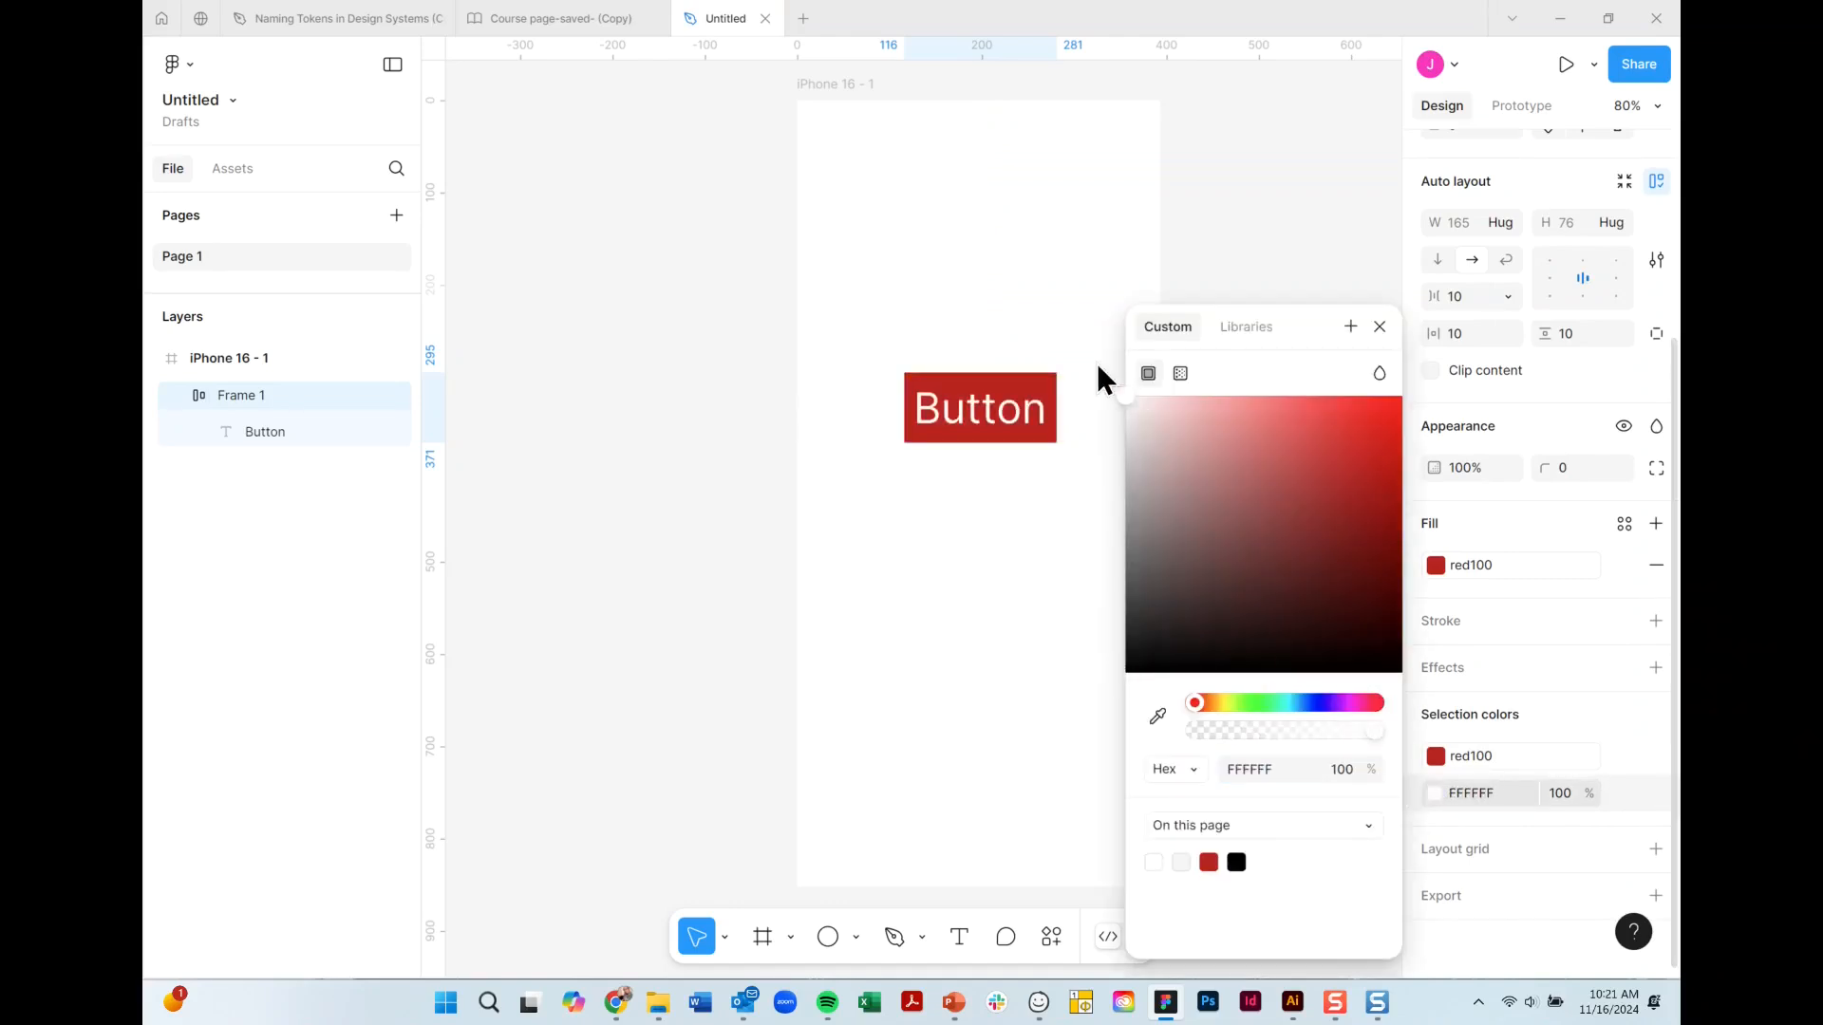
pyautogui.click(1382, 327)
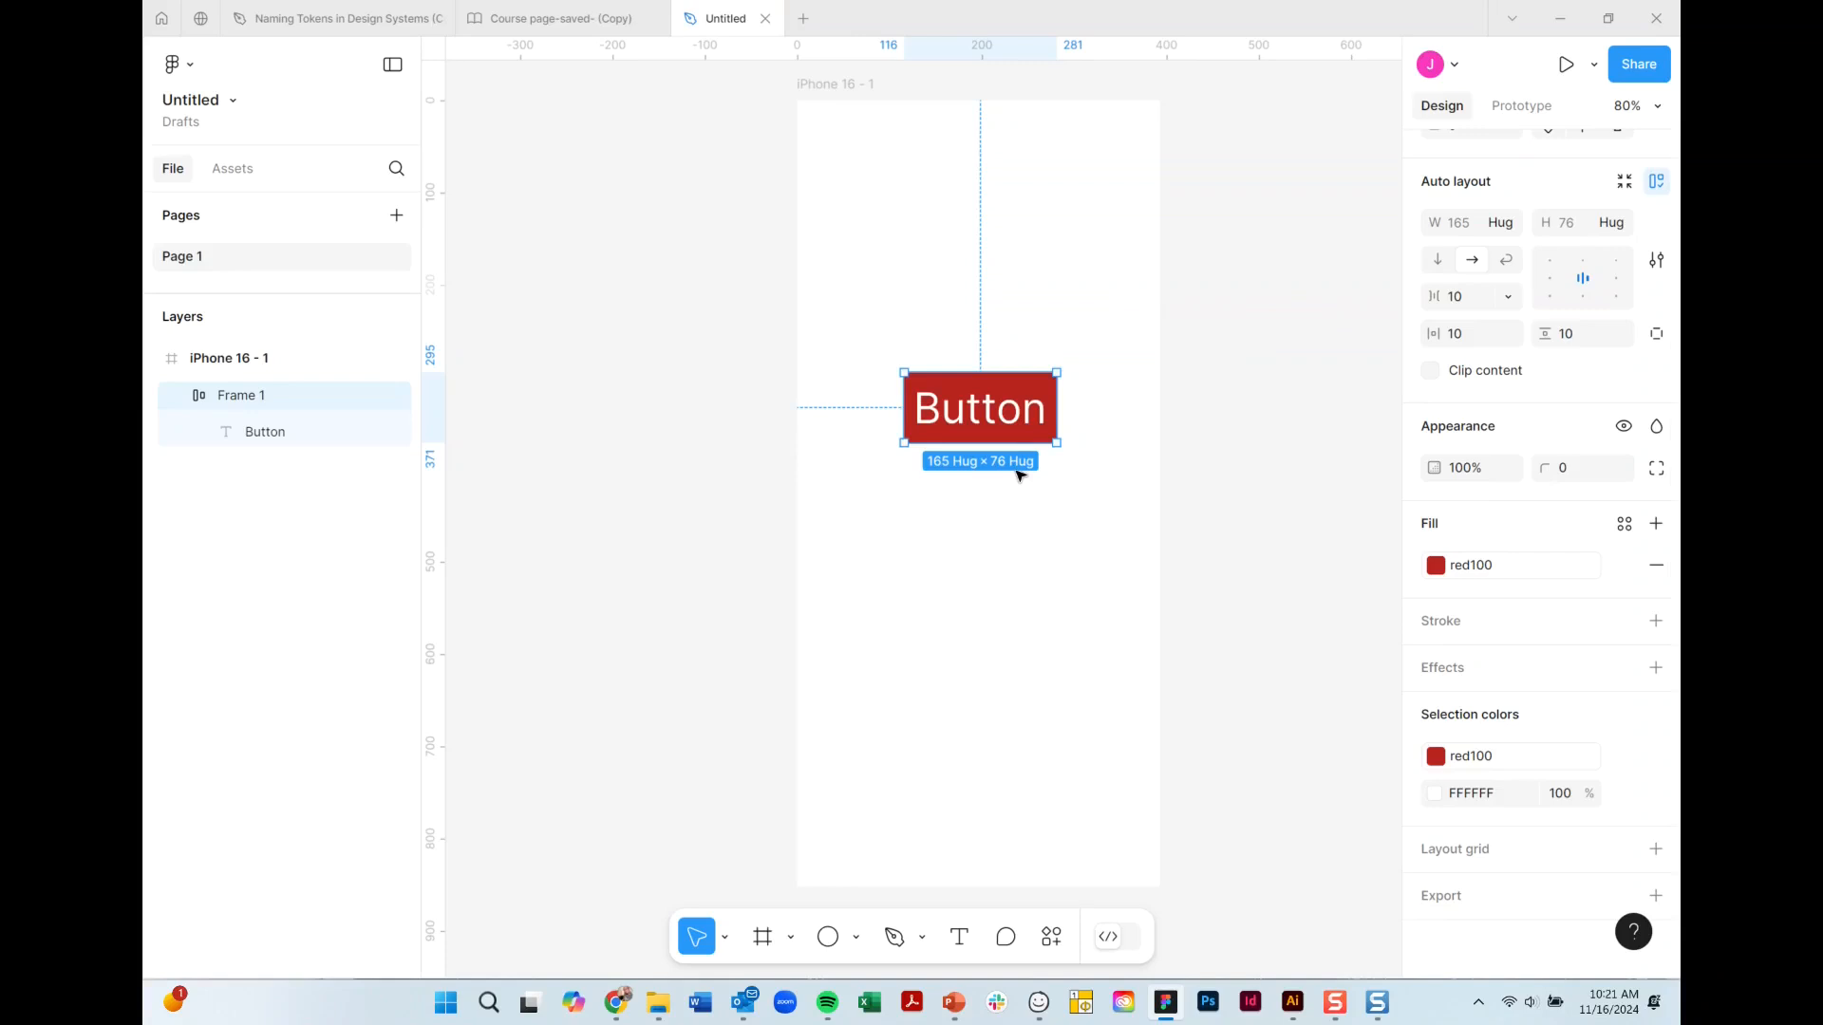
# Rename the button frame's layer as button/red.
pyautogui.scroll(3, 1557, 531)
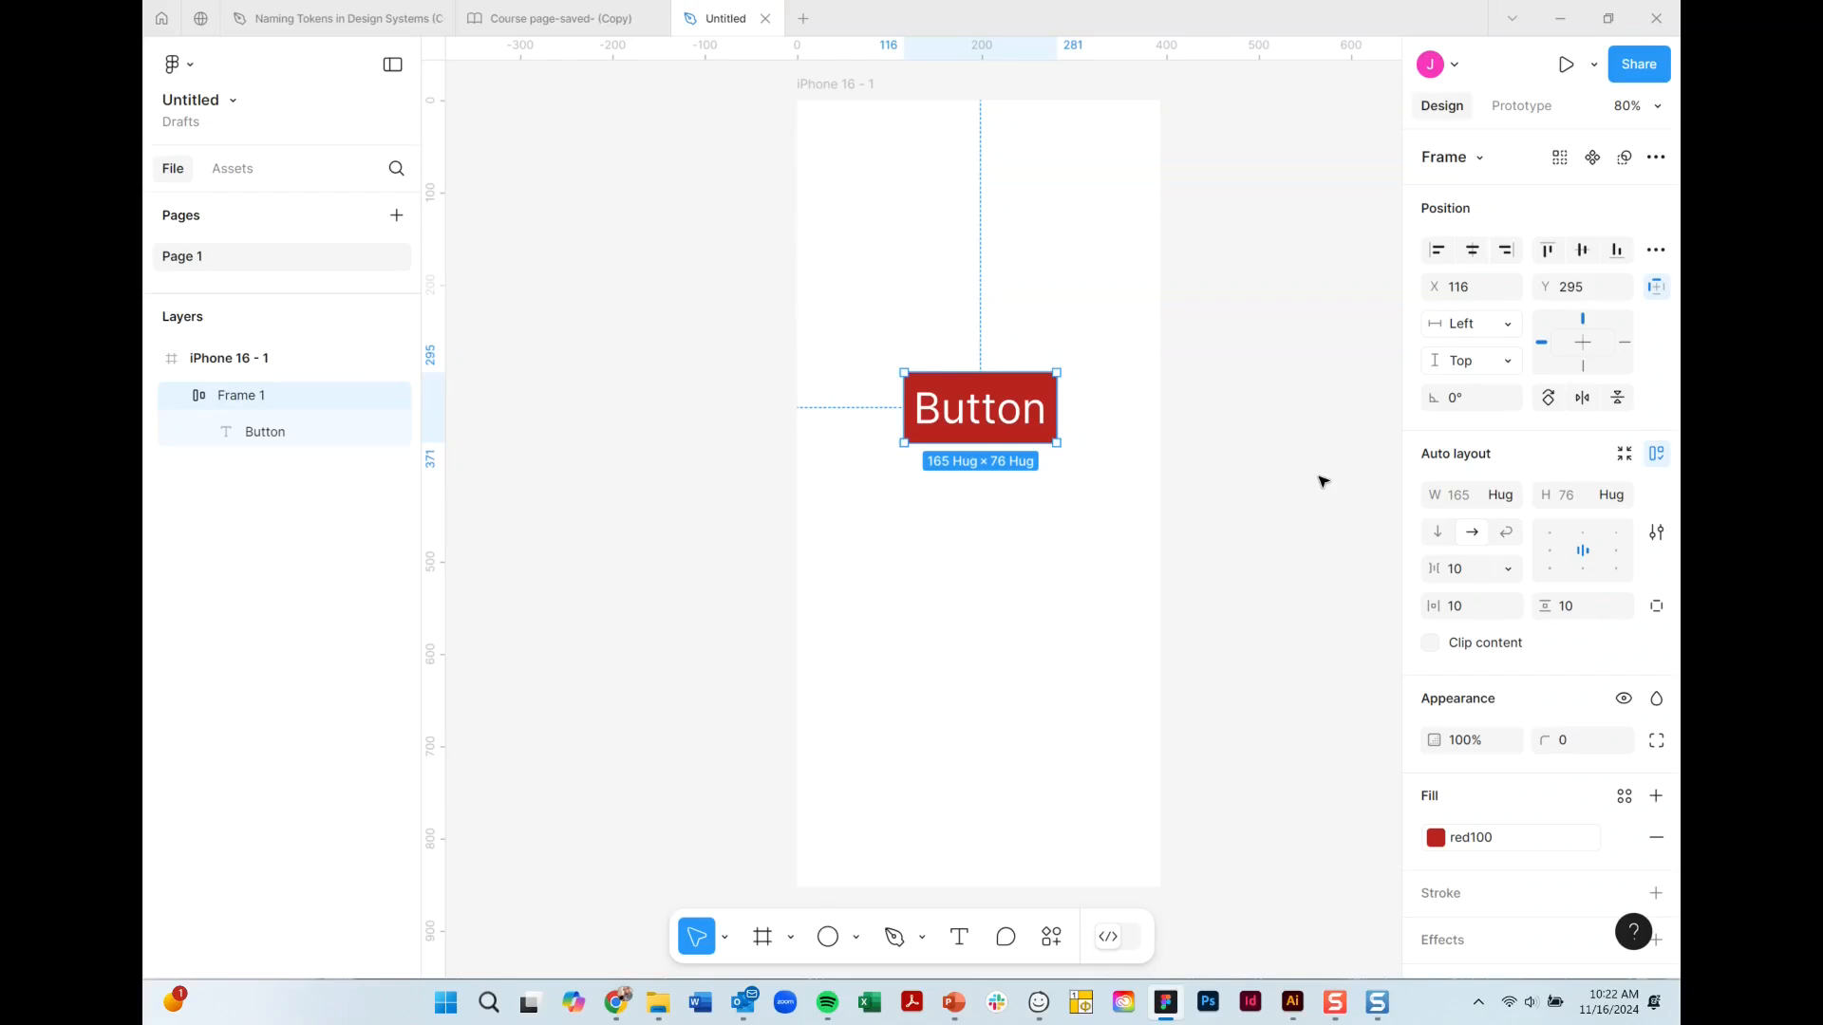
pyautogui.hotkey('ctrl', 'r')
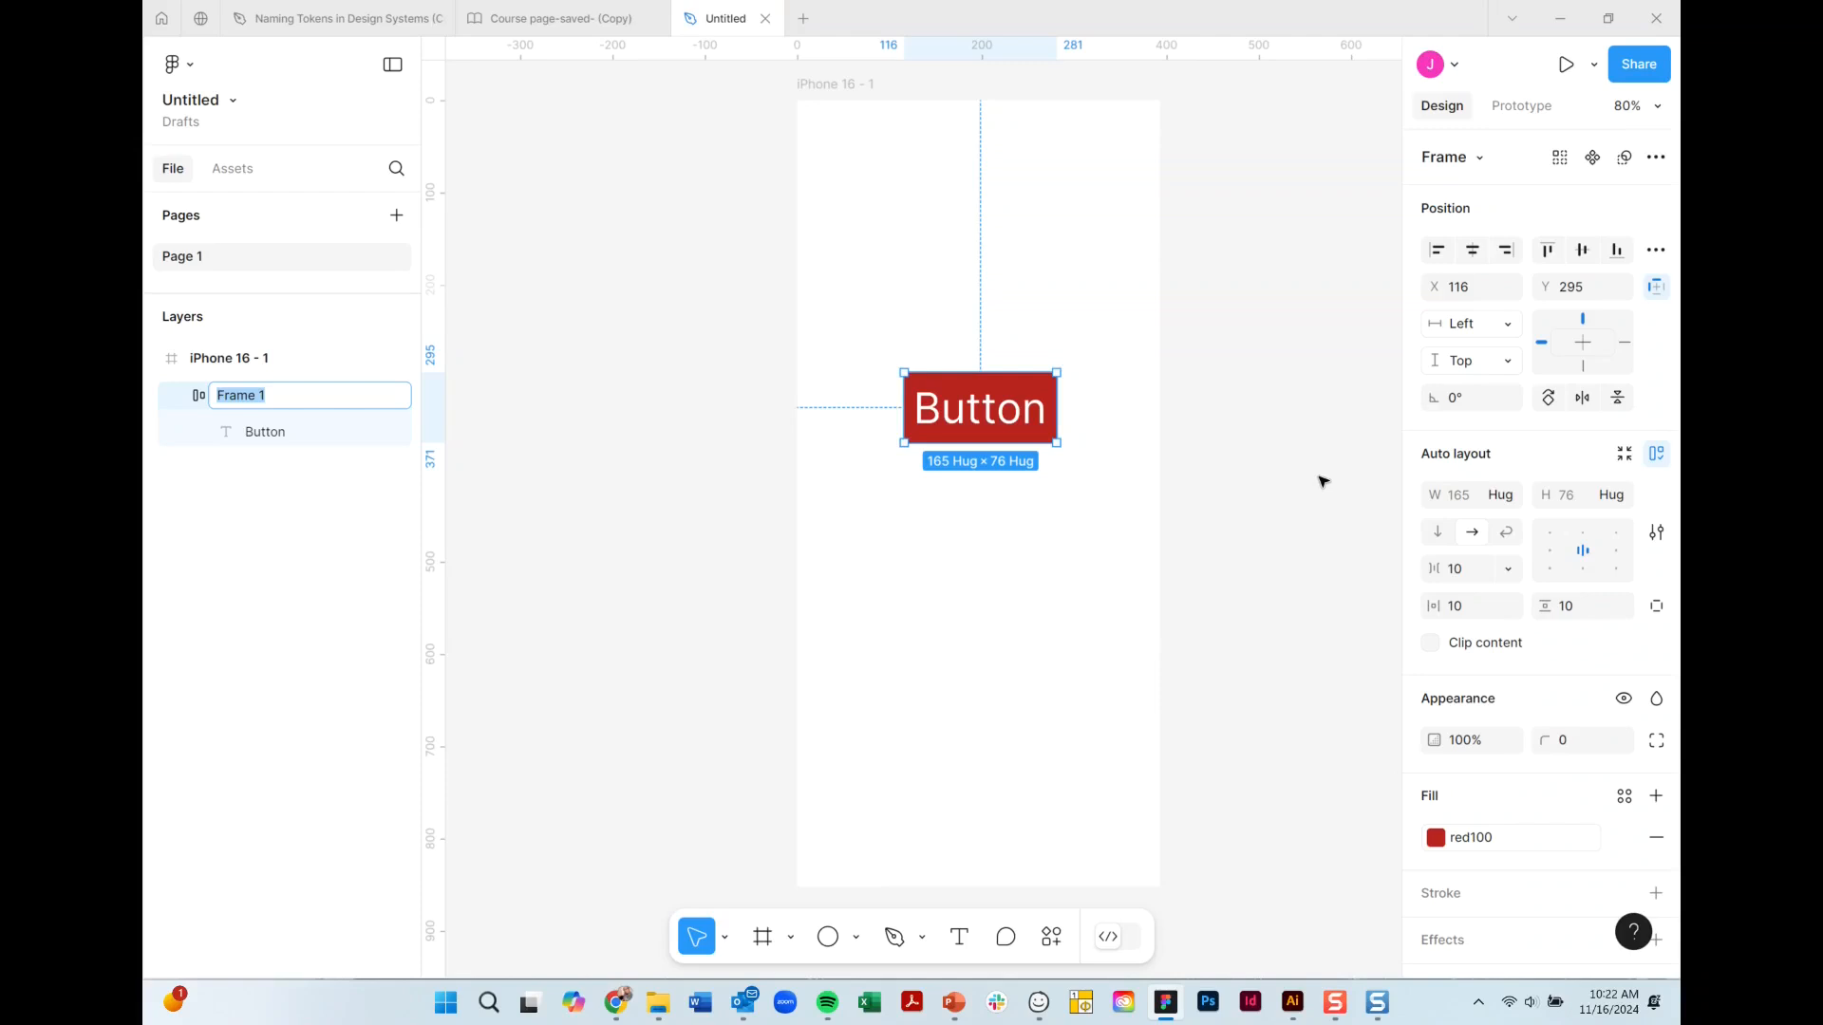
pyautogui.write('button')
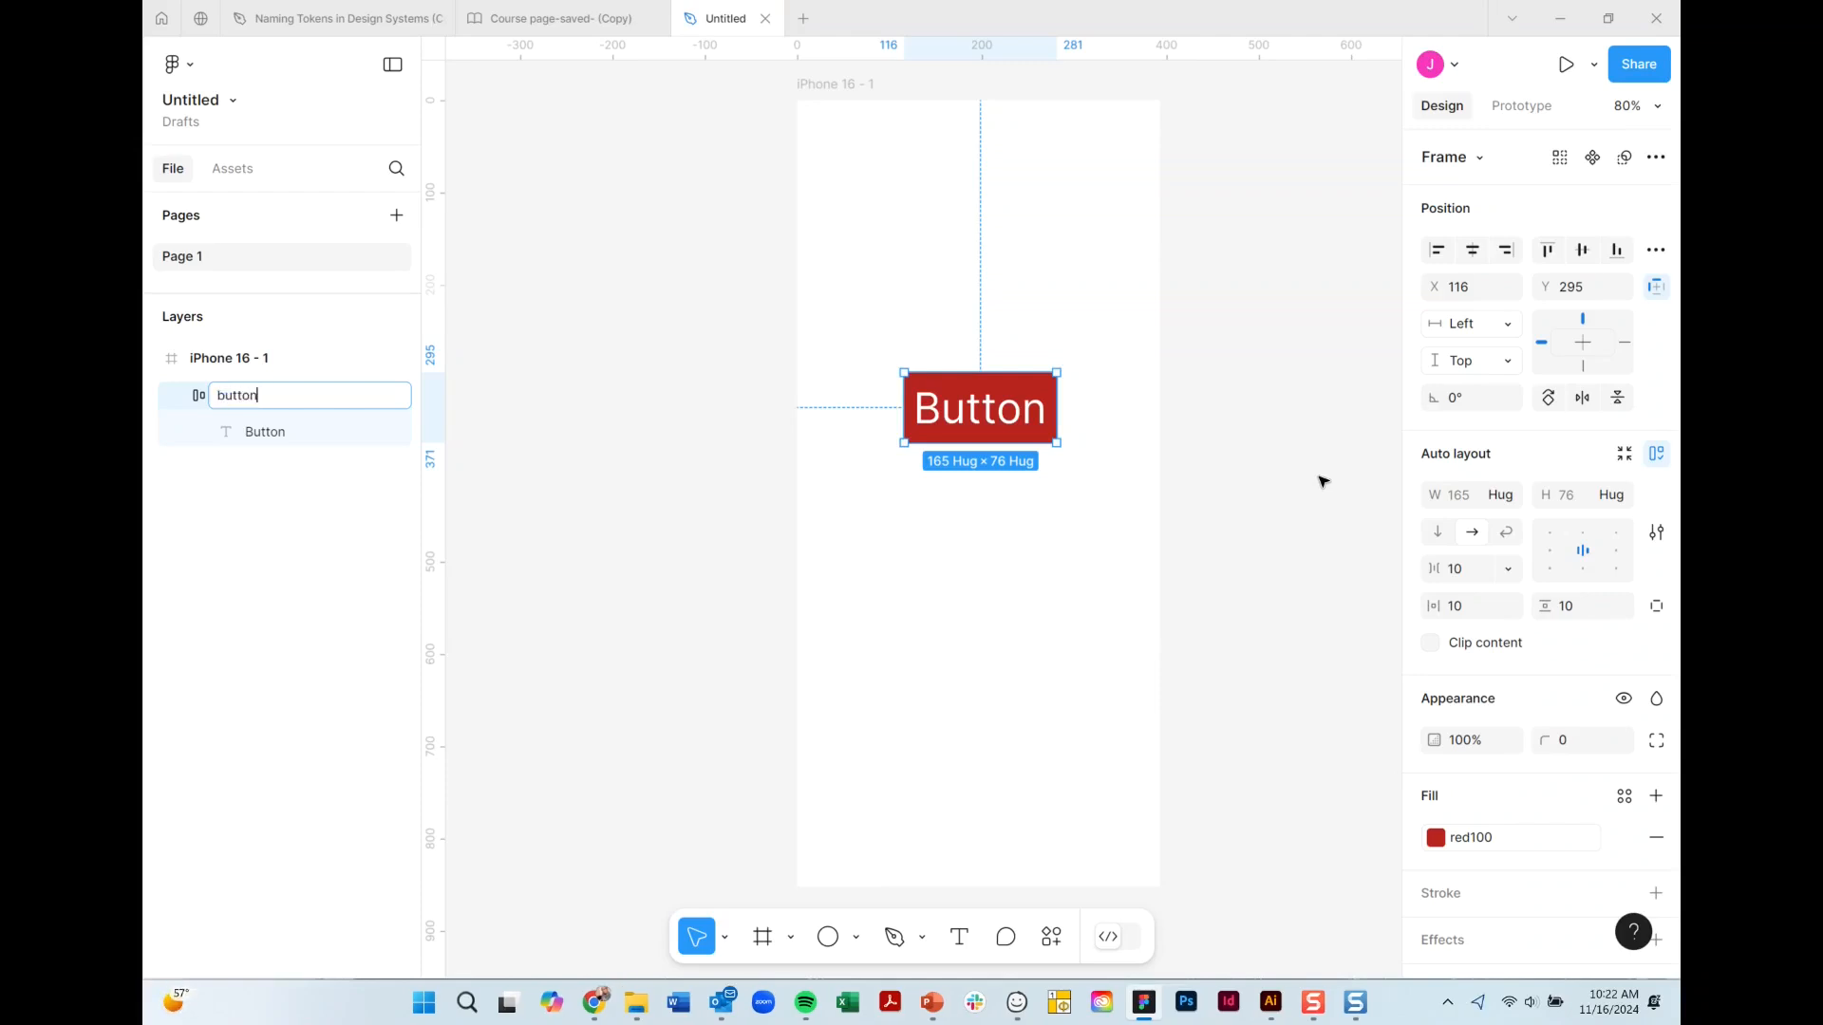
pyautogui.write('/red')
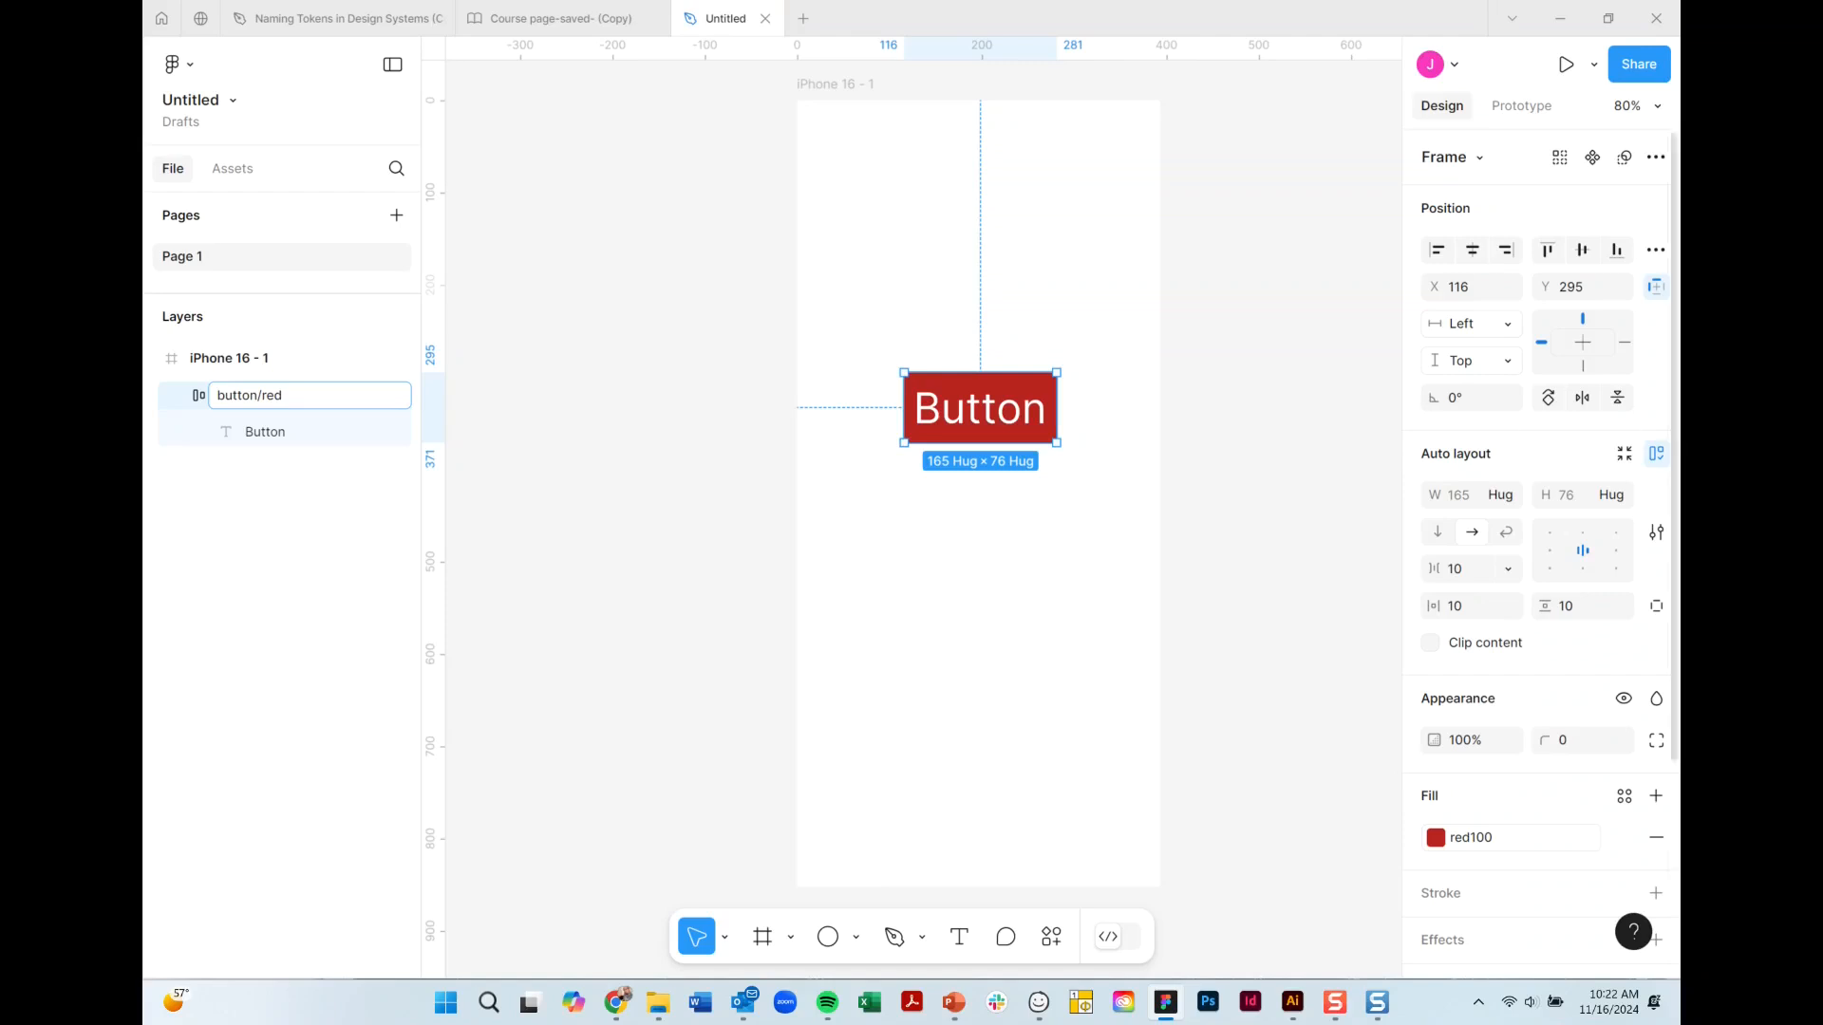
pyautogui.click(1104, 495)
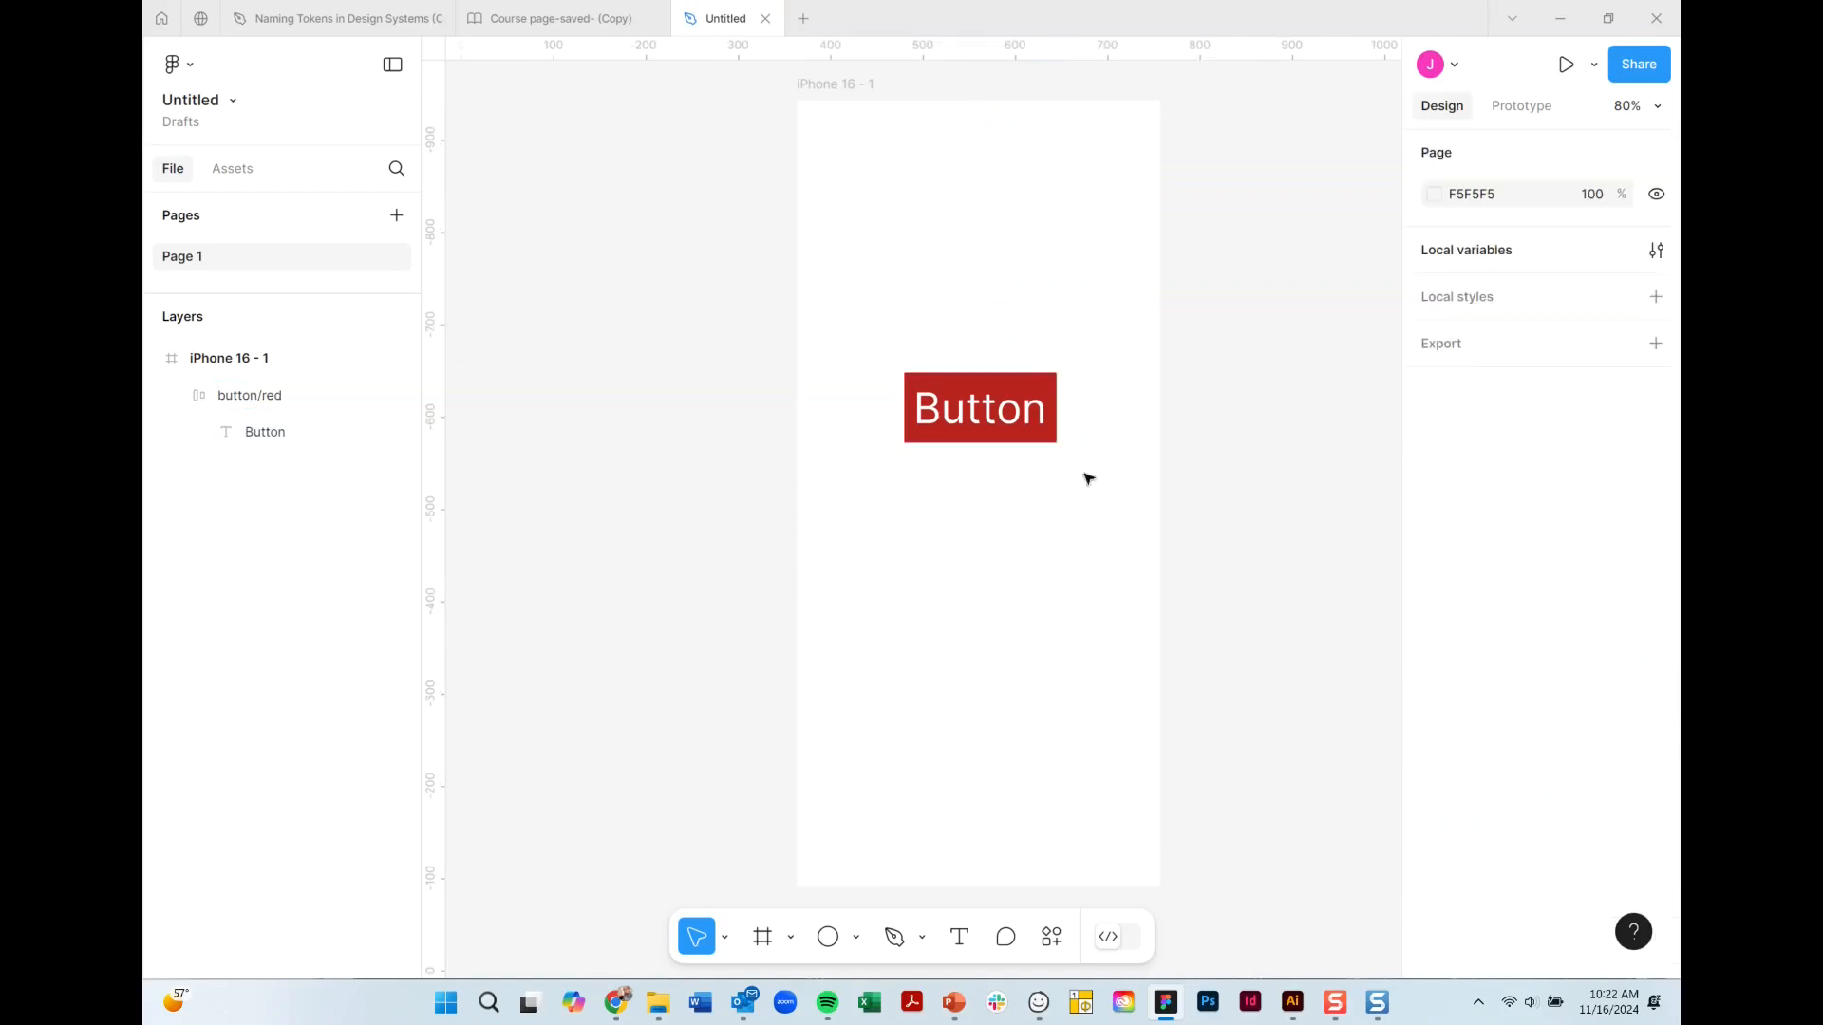
# Turn the button/red frame into a component and place an instance of it below at about X 118, Y 435.
pyautogui.click(1047, 429)
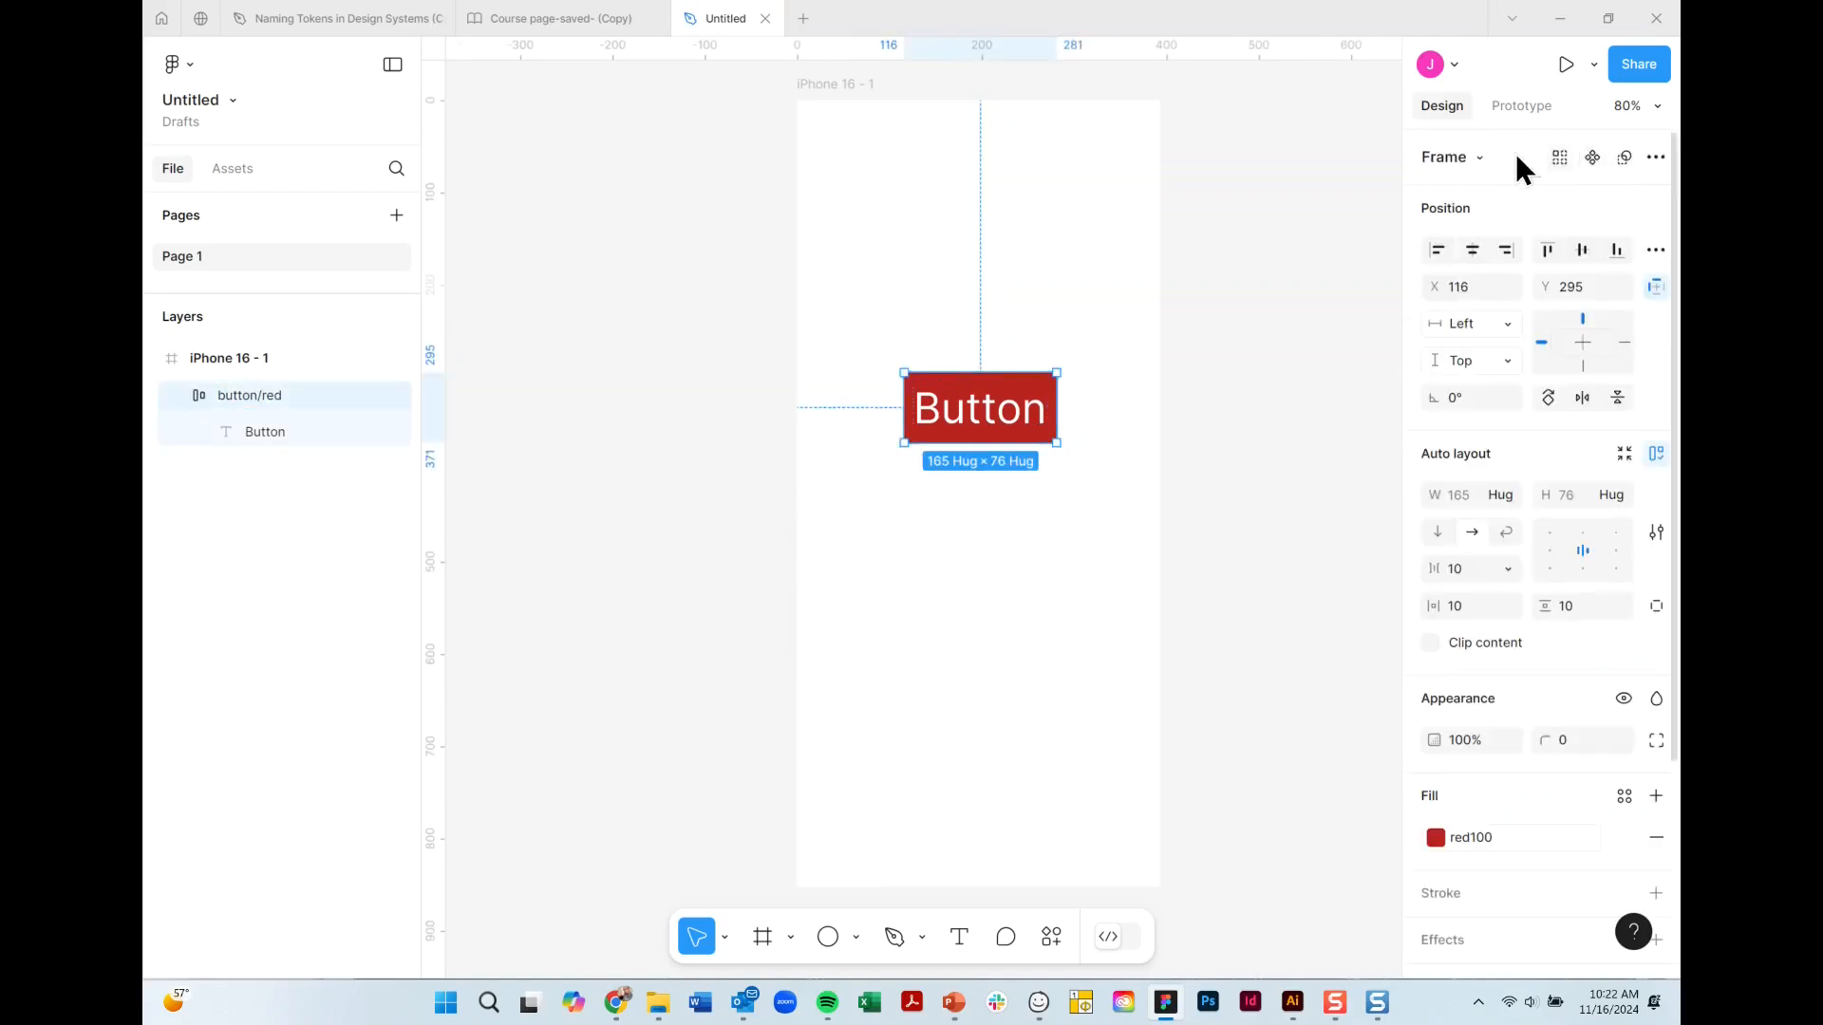
pyautogui.click(1592, 158)
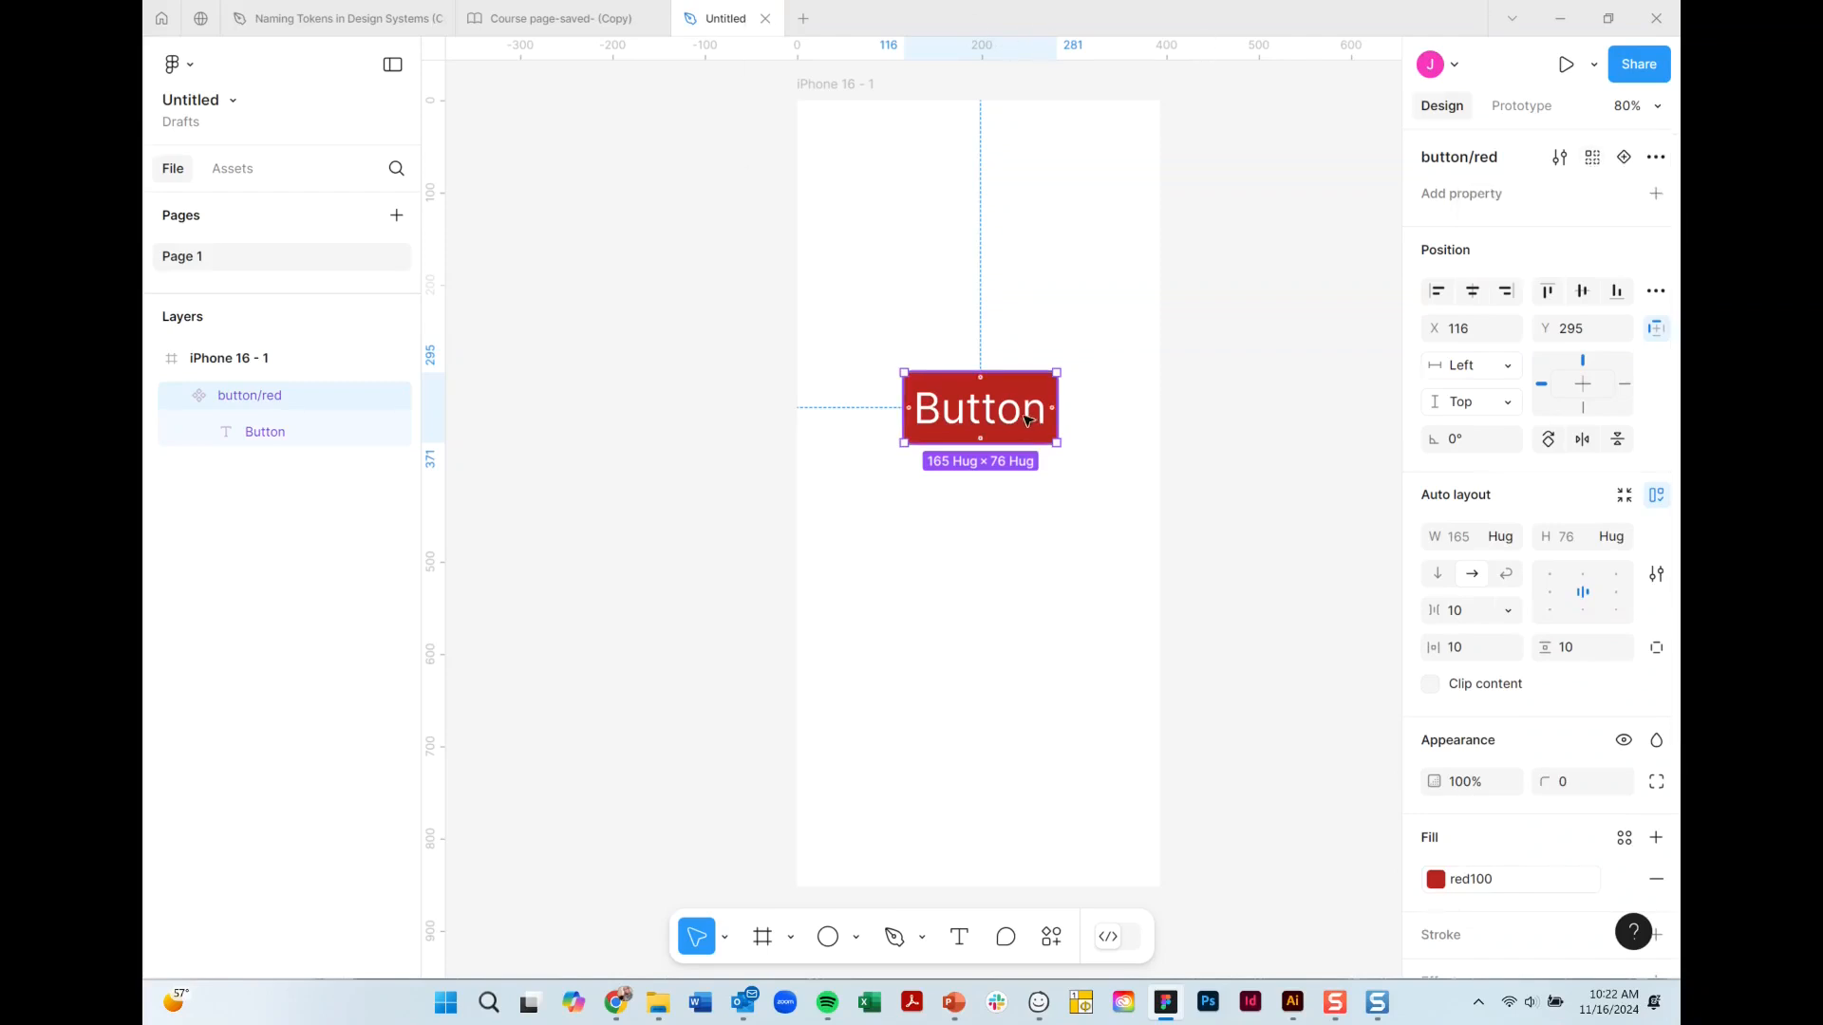
pyautogui.moveTo(1018, 411); pyautogui.dragTo(1015, 540)
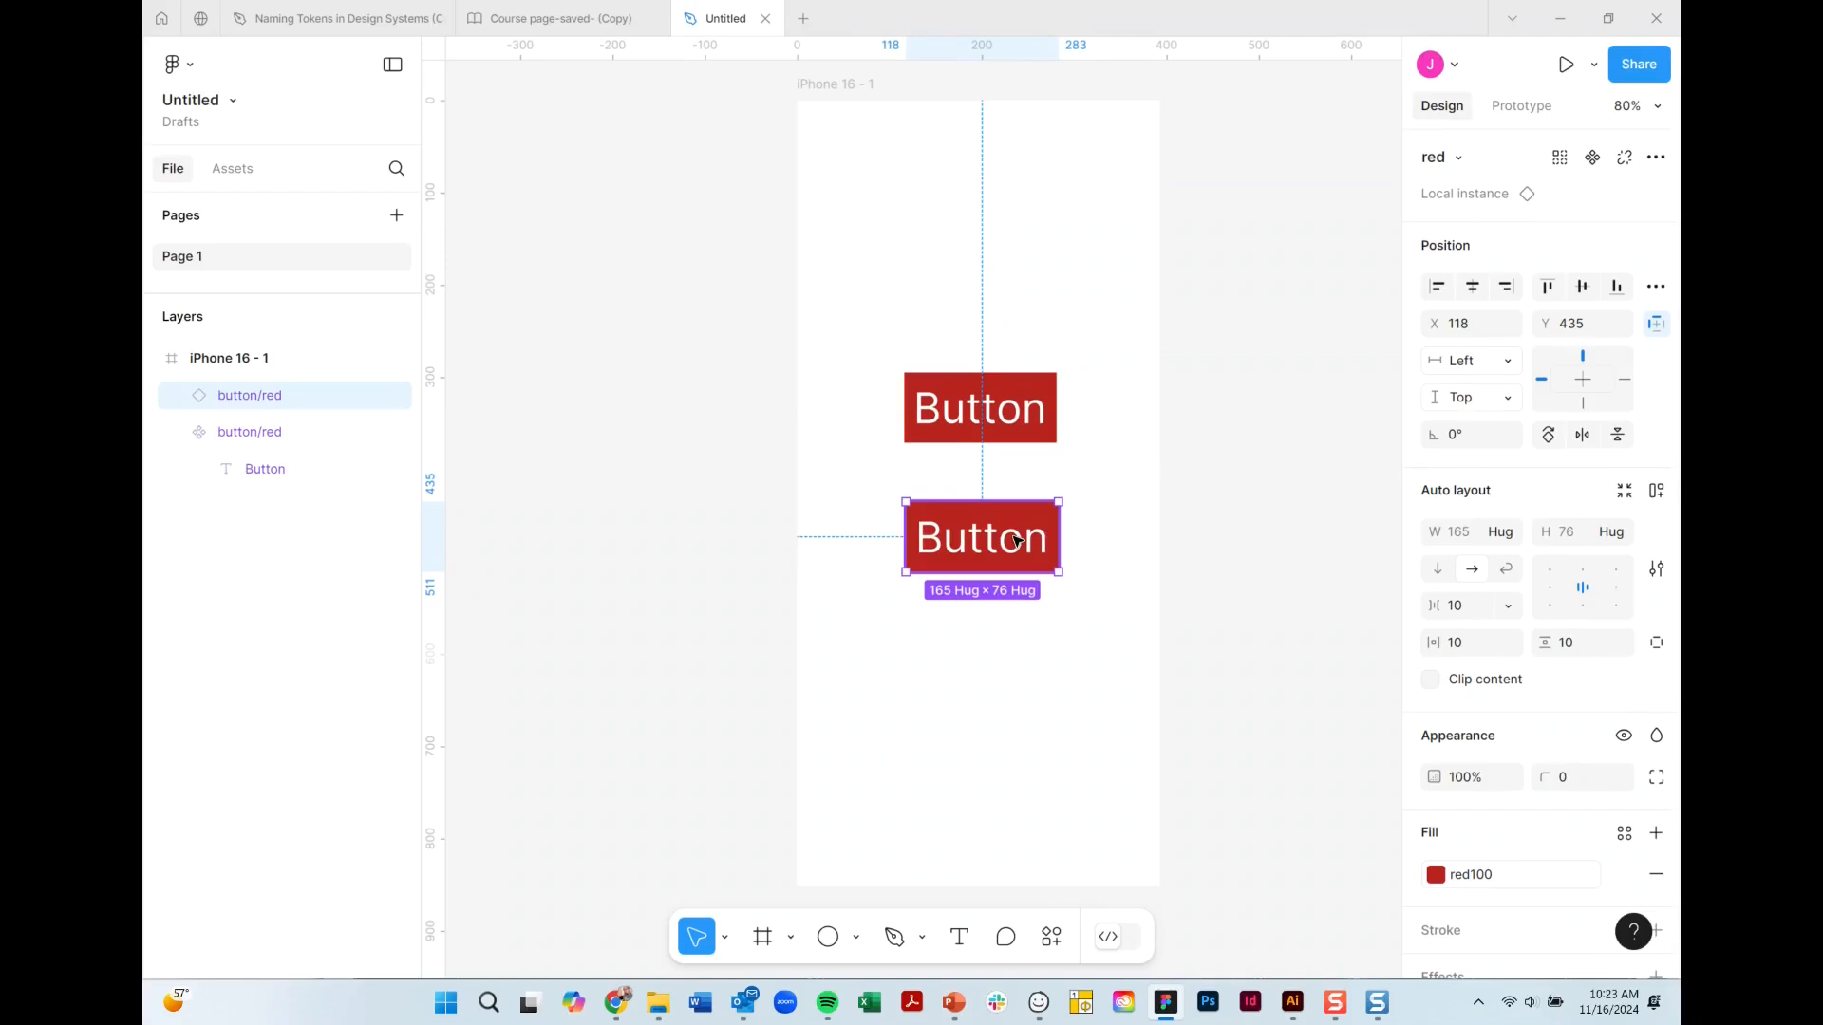
# Change the text inside the main button/red component to Cat.
pyautogui.click(1014, 418)
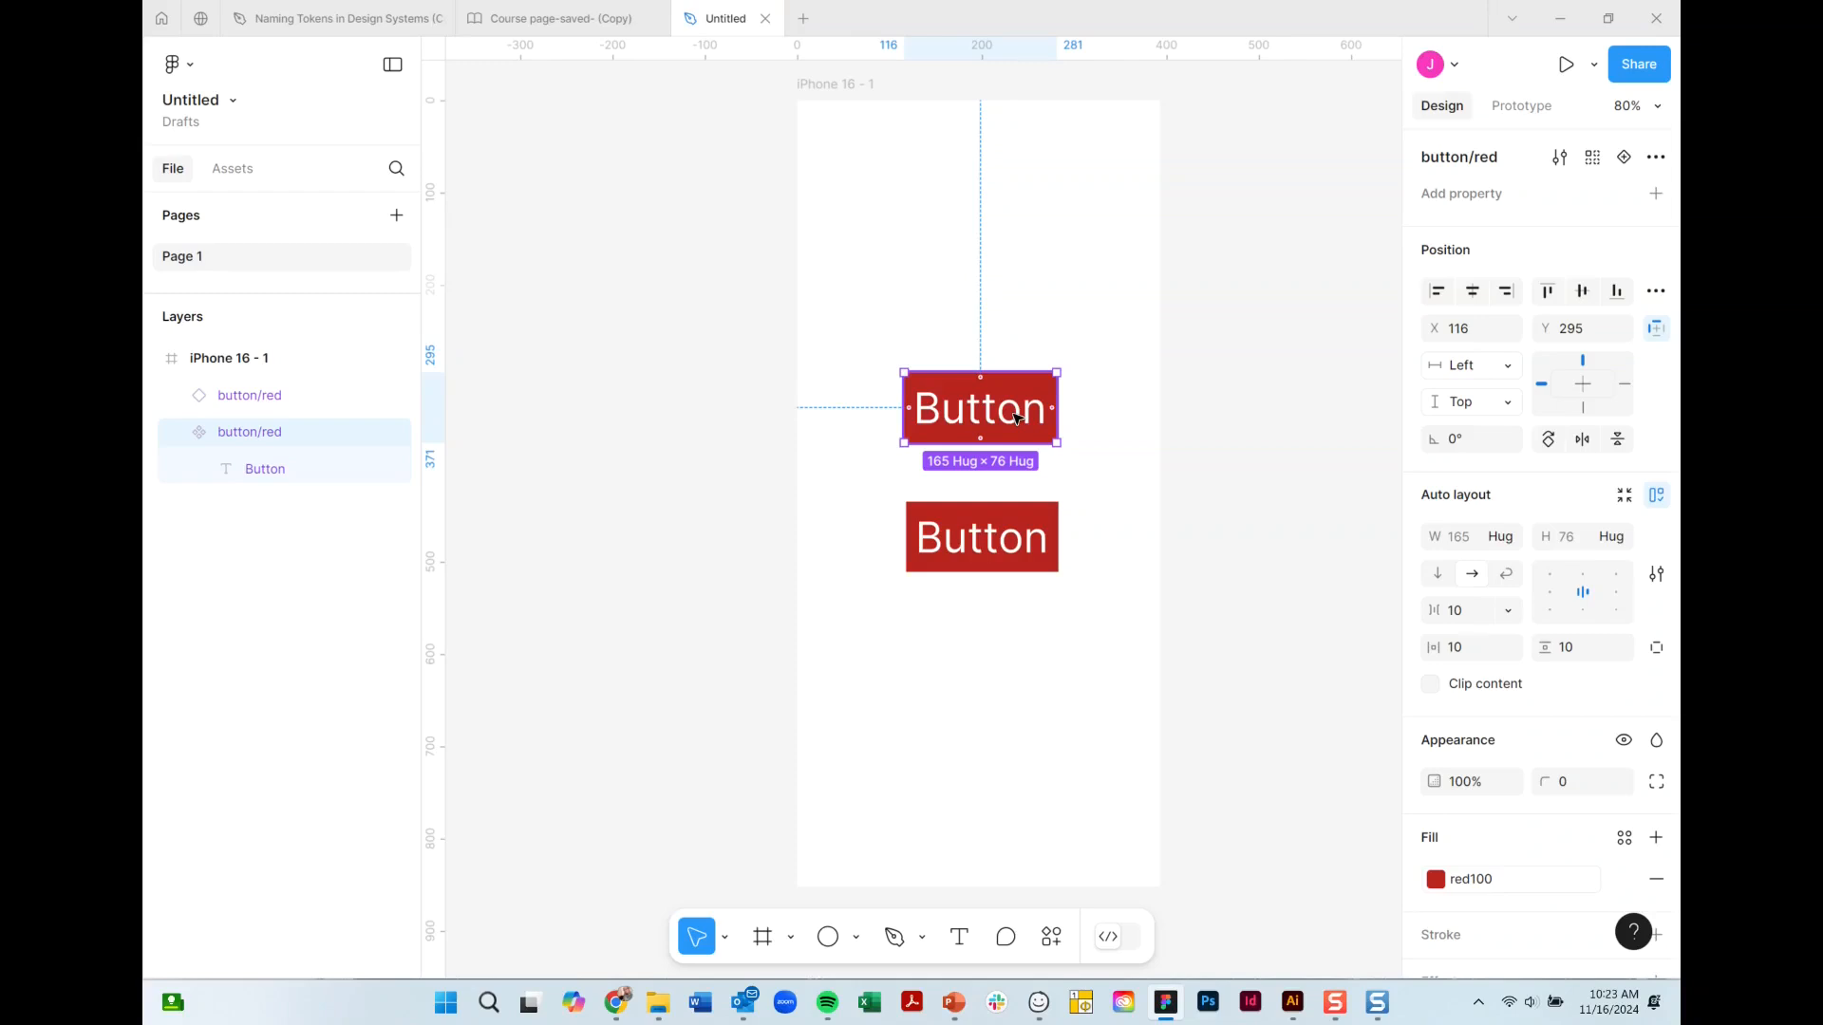
pyautogui.doubleClick(1014, 420)
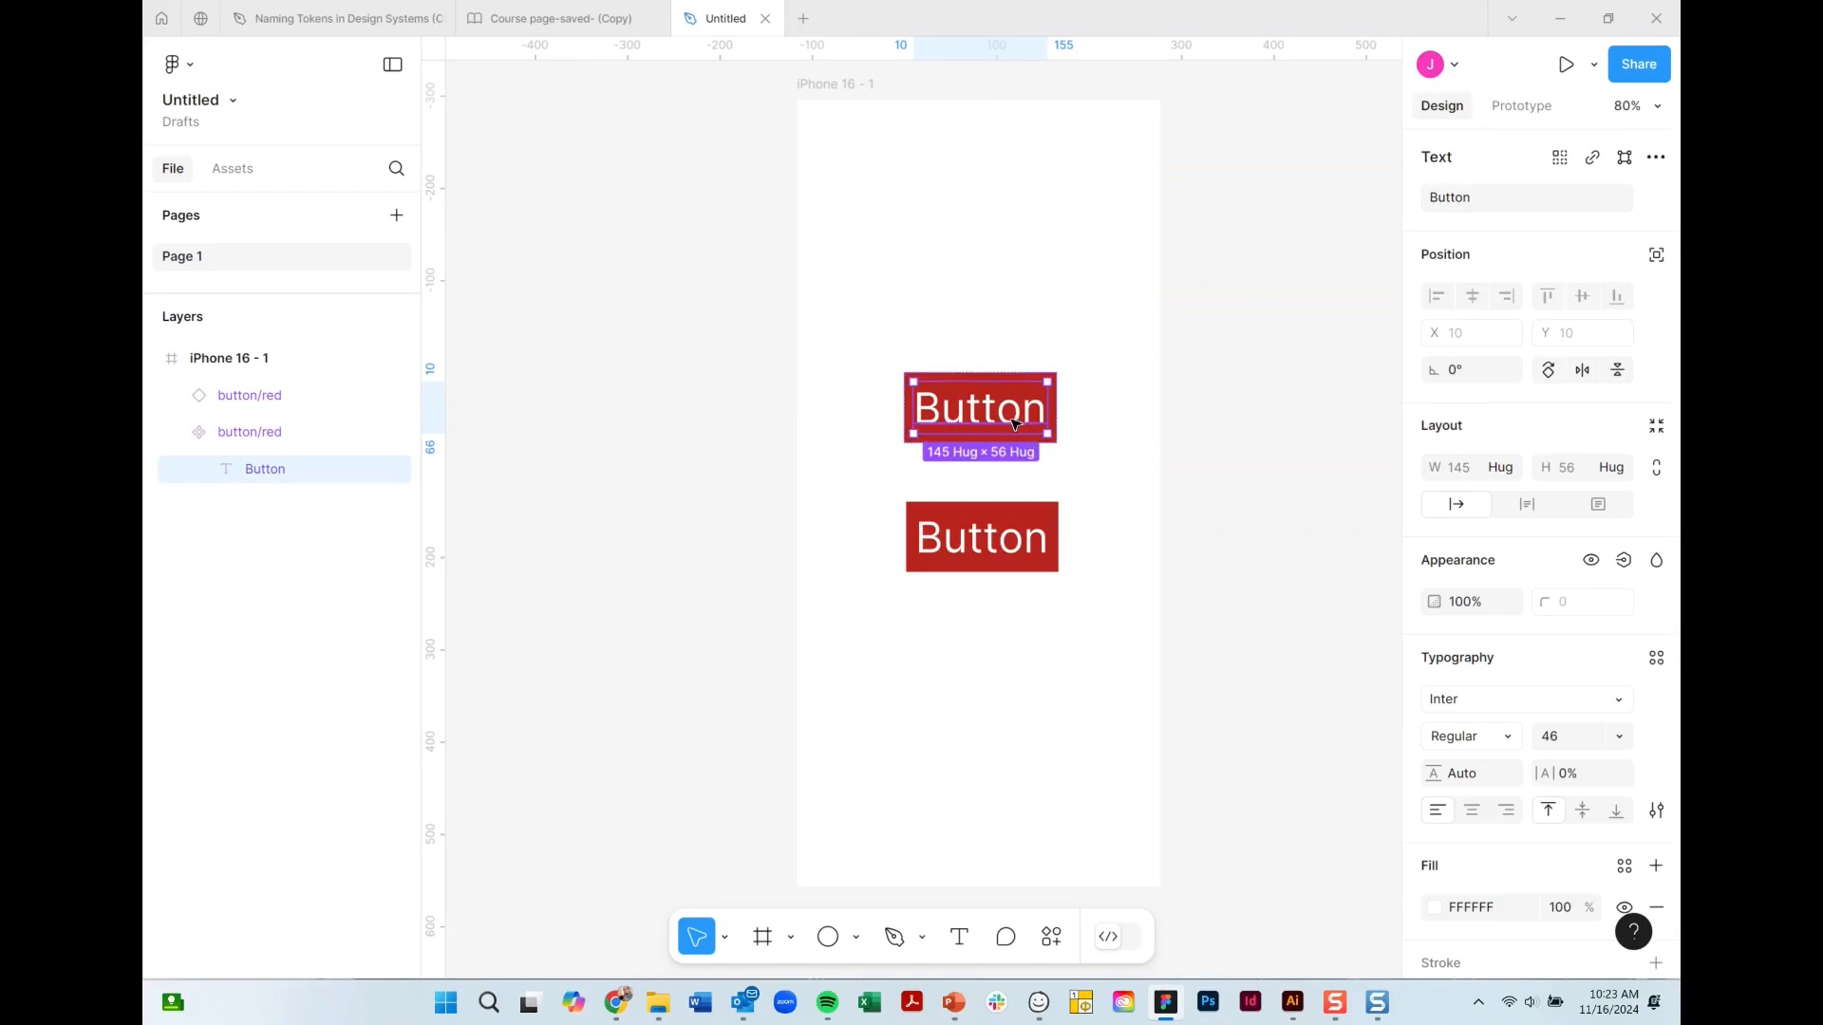
pyautogui.doubleClick(1007, 414)
pyautogui.write('CAt')
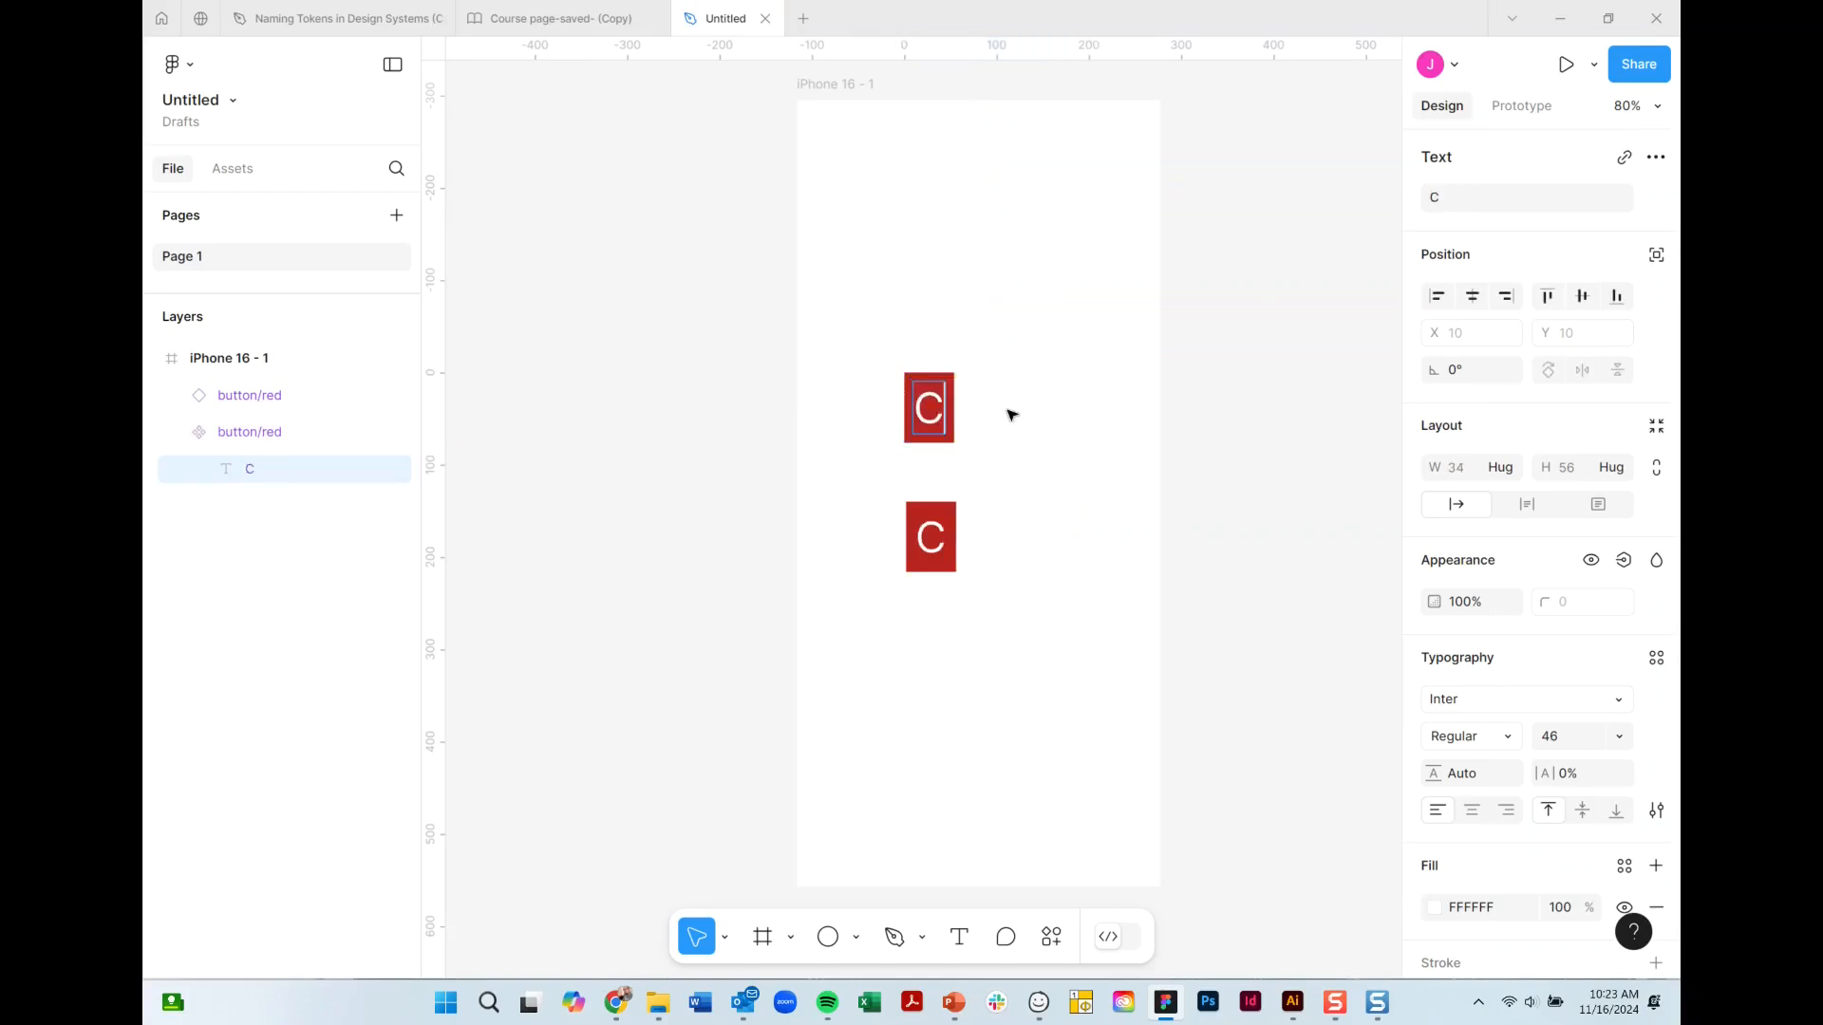
pyautogui.press('BackSpace')
pyautogui.press('BackSpace')
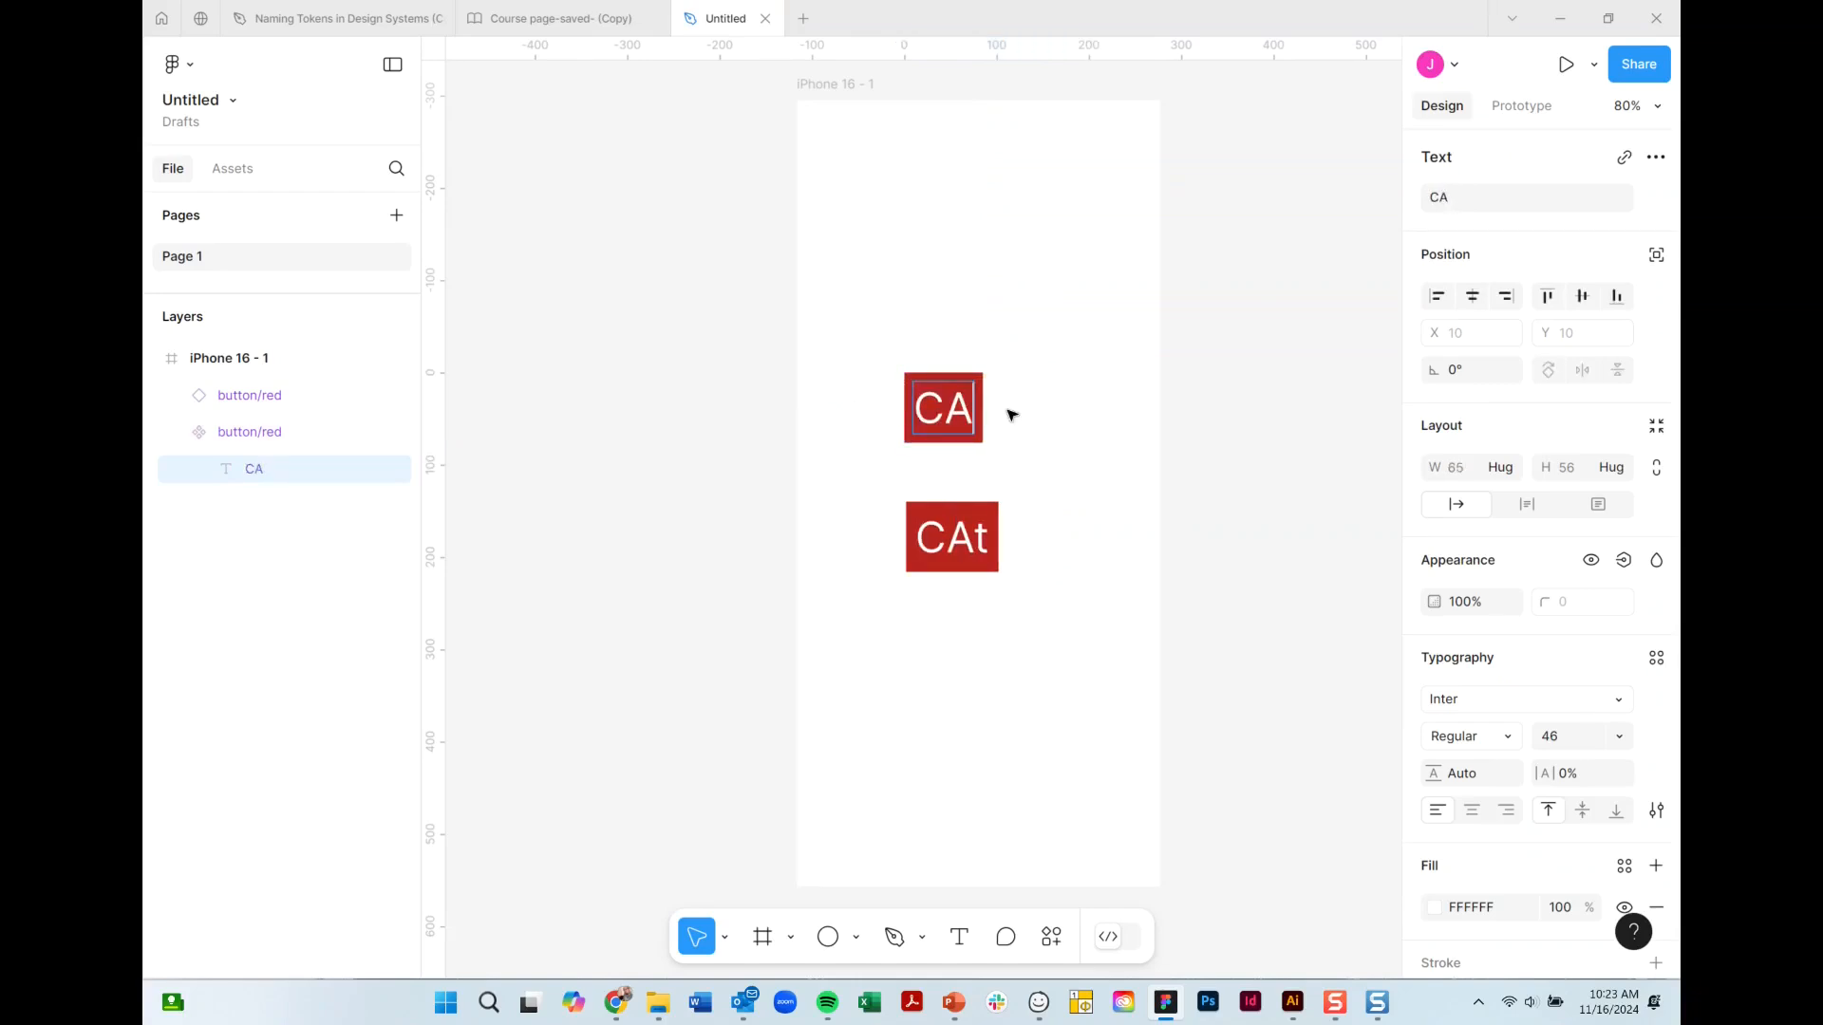
pyautogui.write('at')
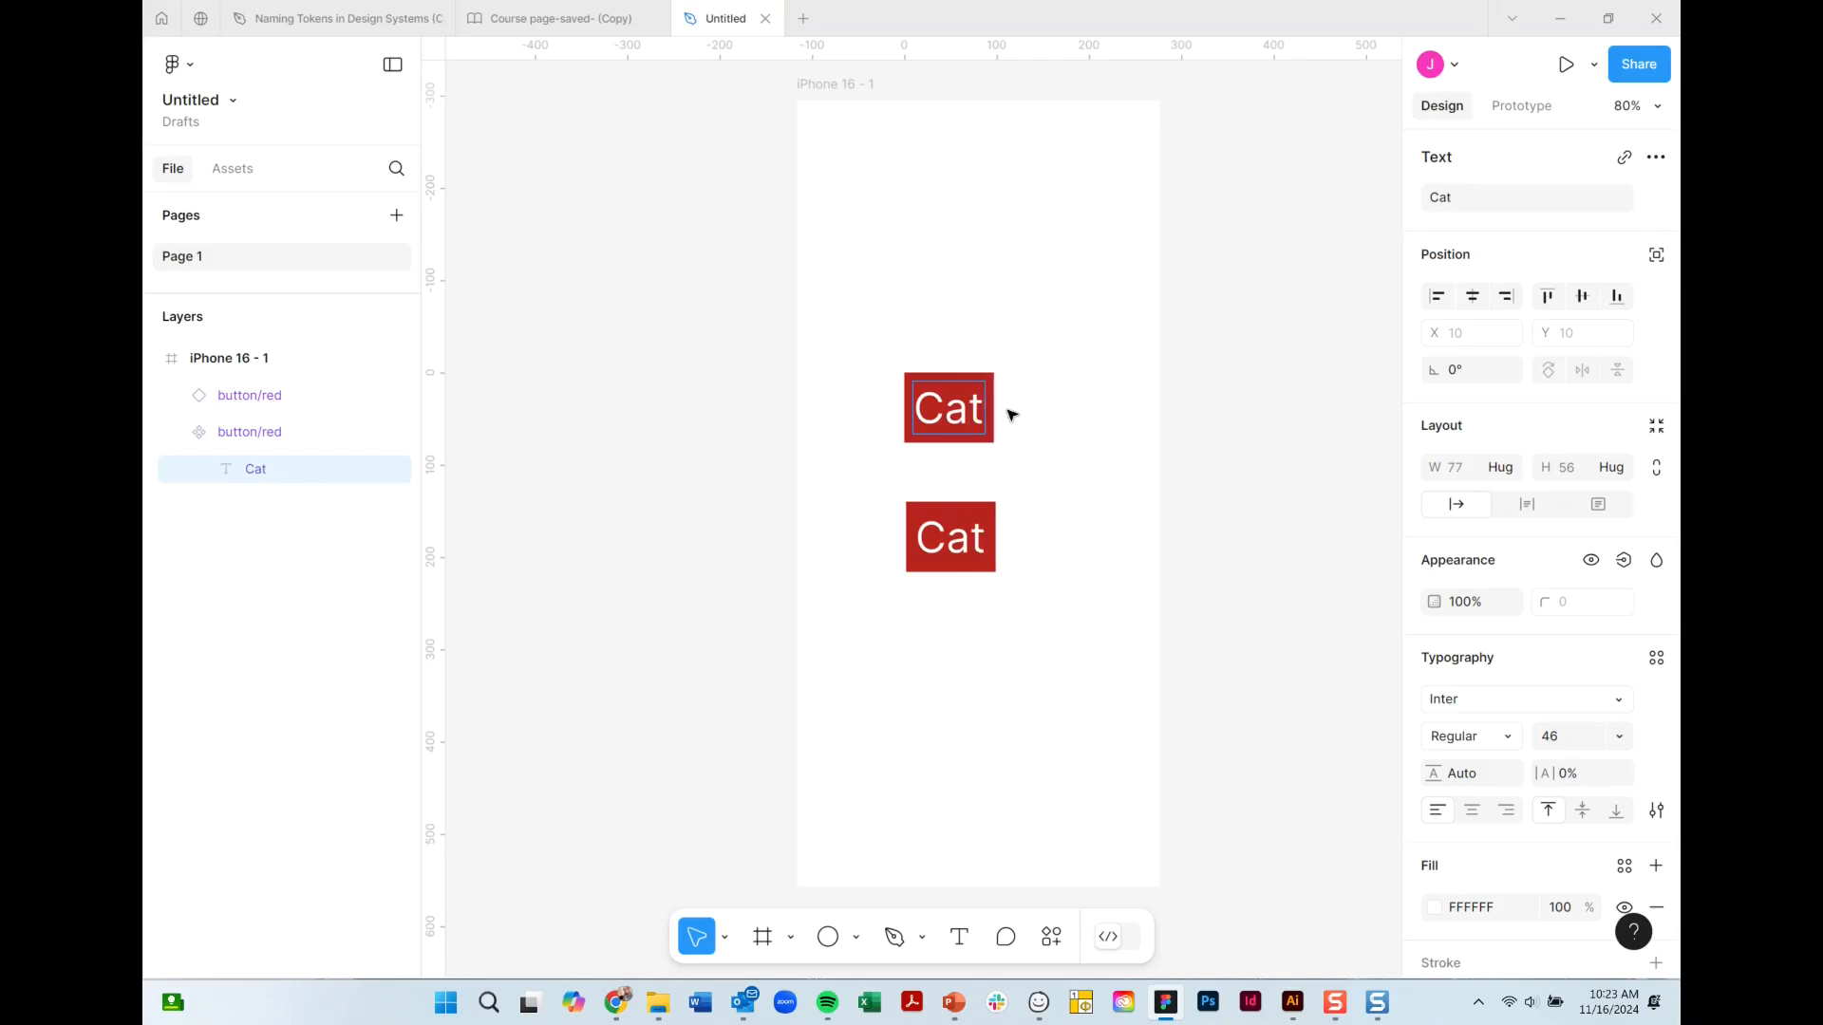
# Set the main component's text back to Button and finish editing the text.
pyautogui.press('BackSpace')
pyautogui.press('BackSpace')
pyautogui.press('BackSpace')
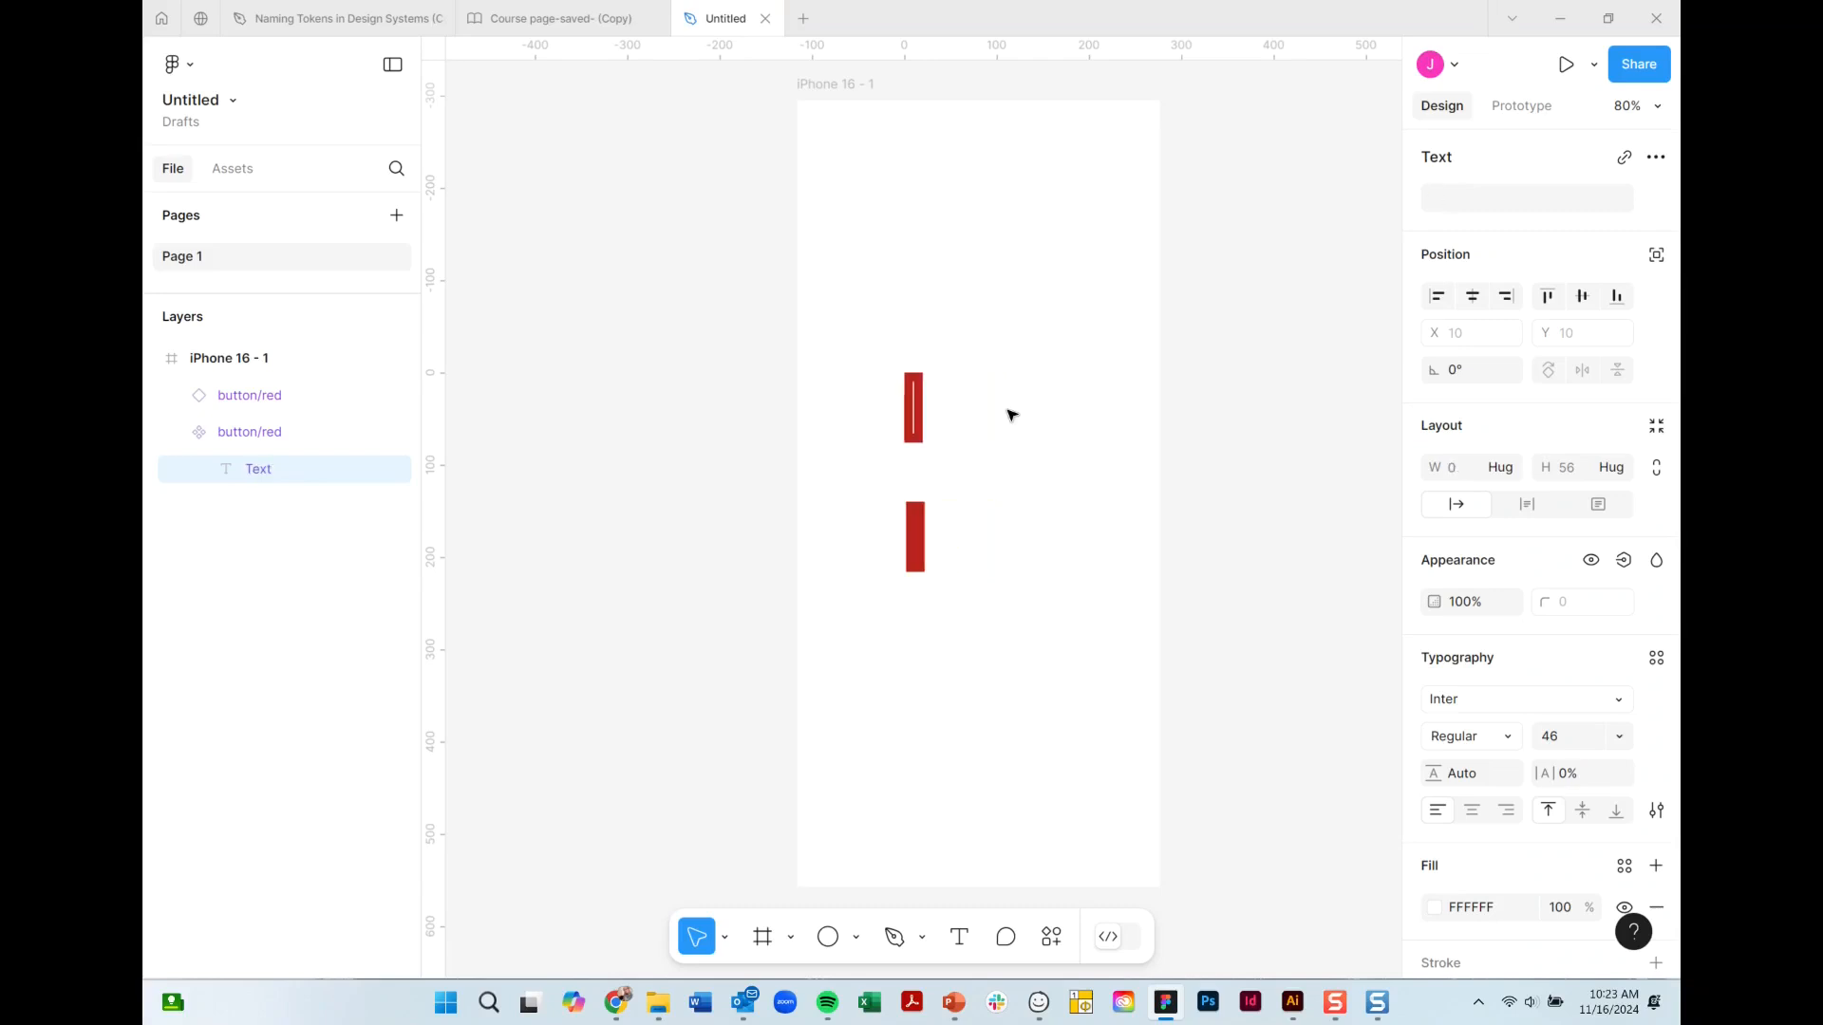
pyautogui.write('Button')
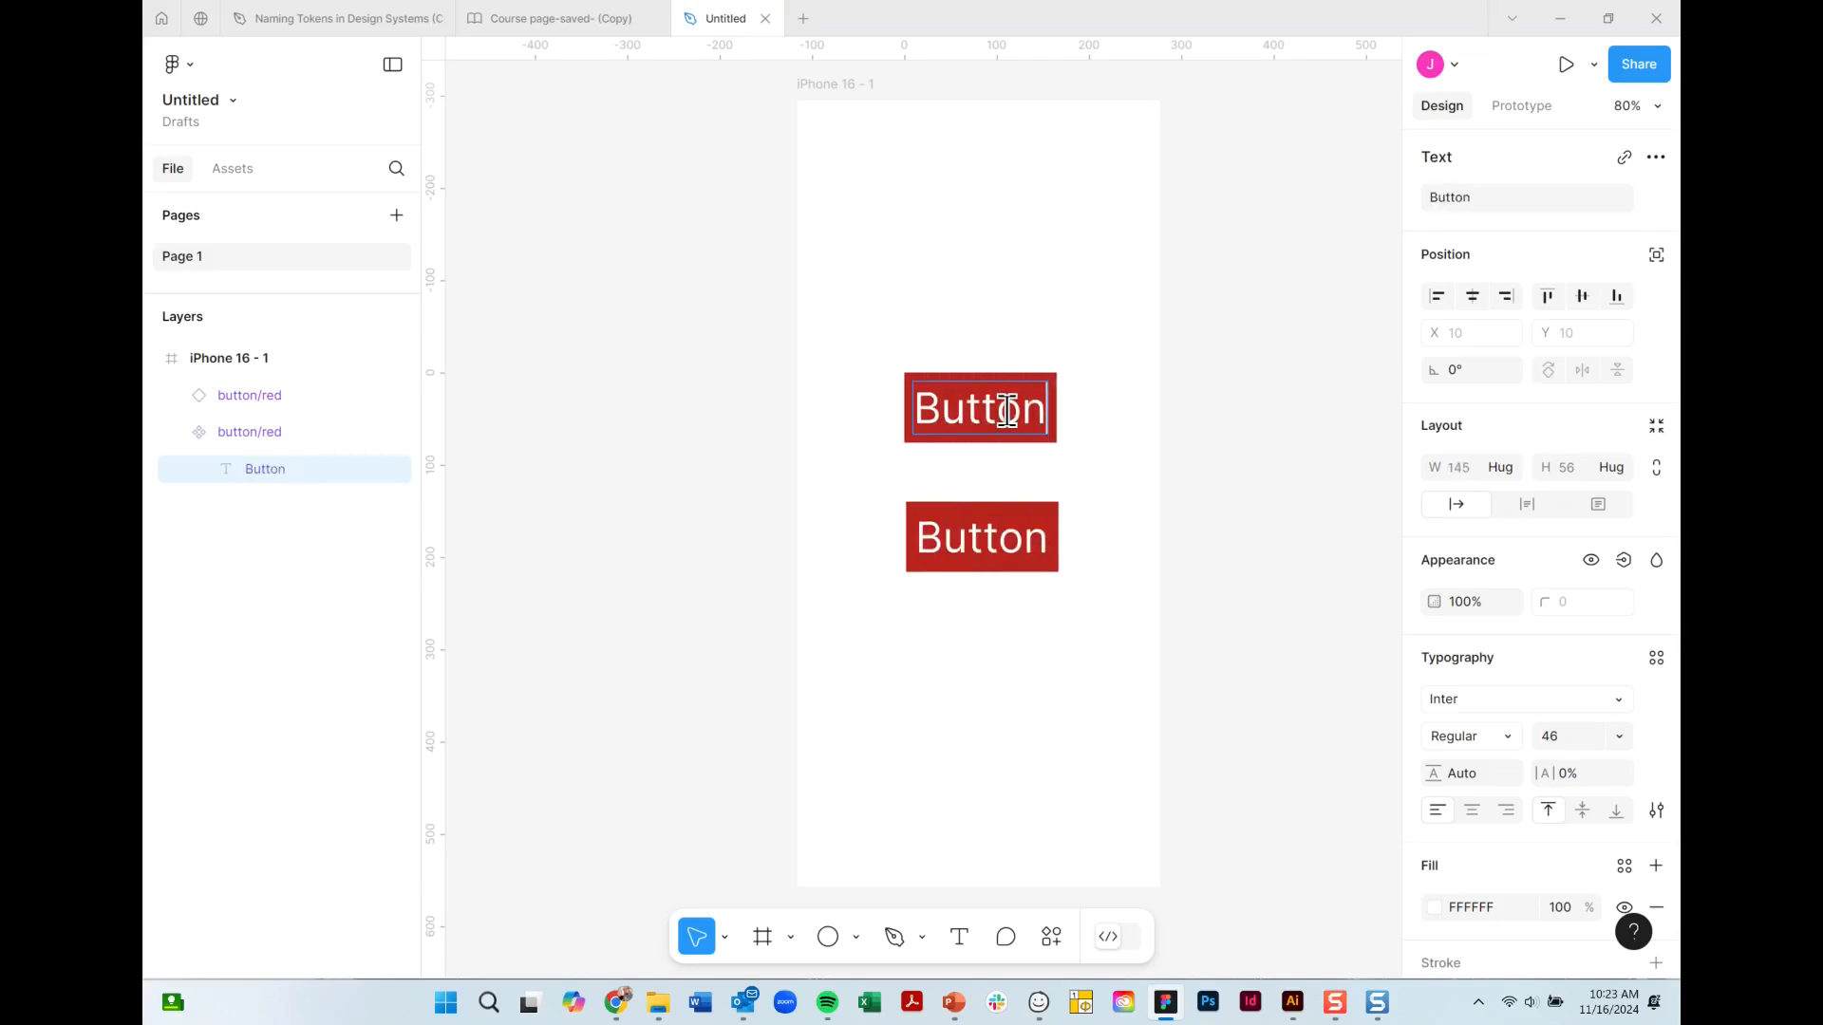
pyautogui.press('Escape')
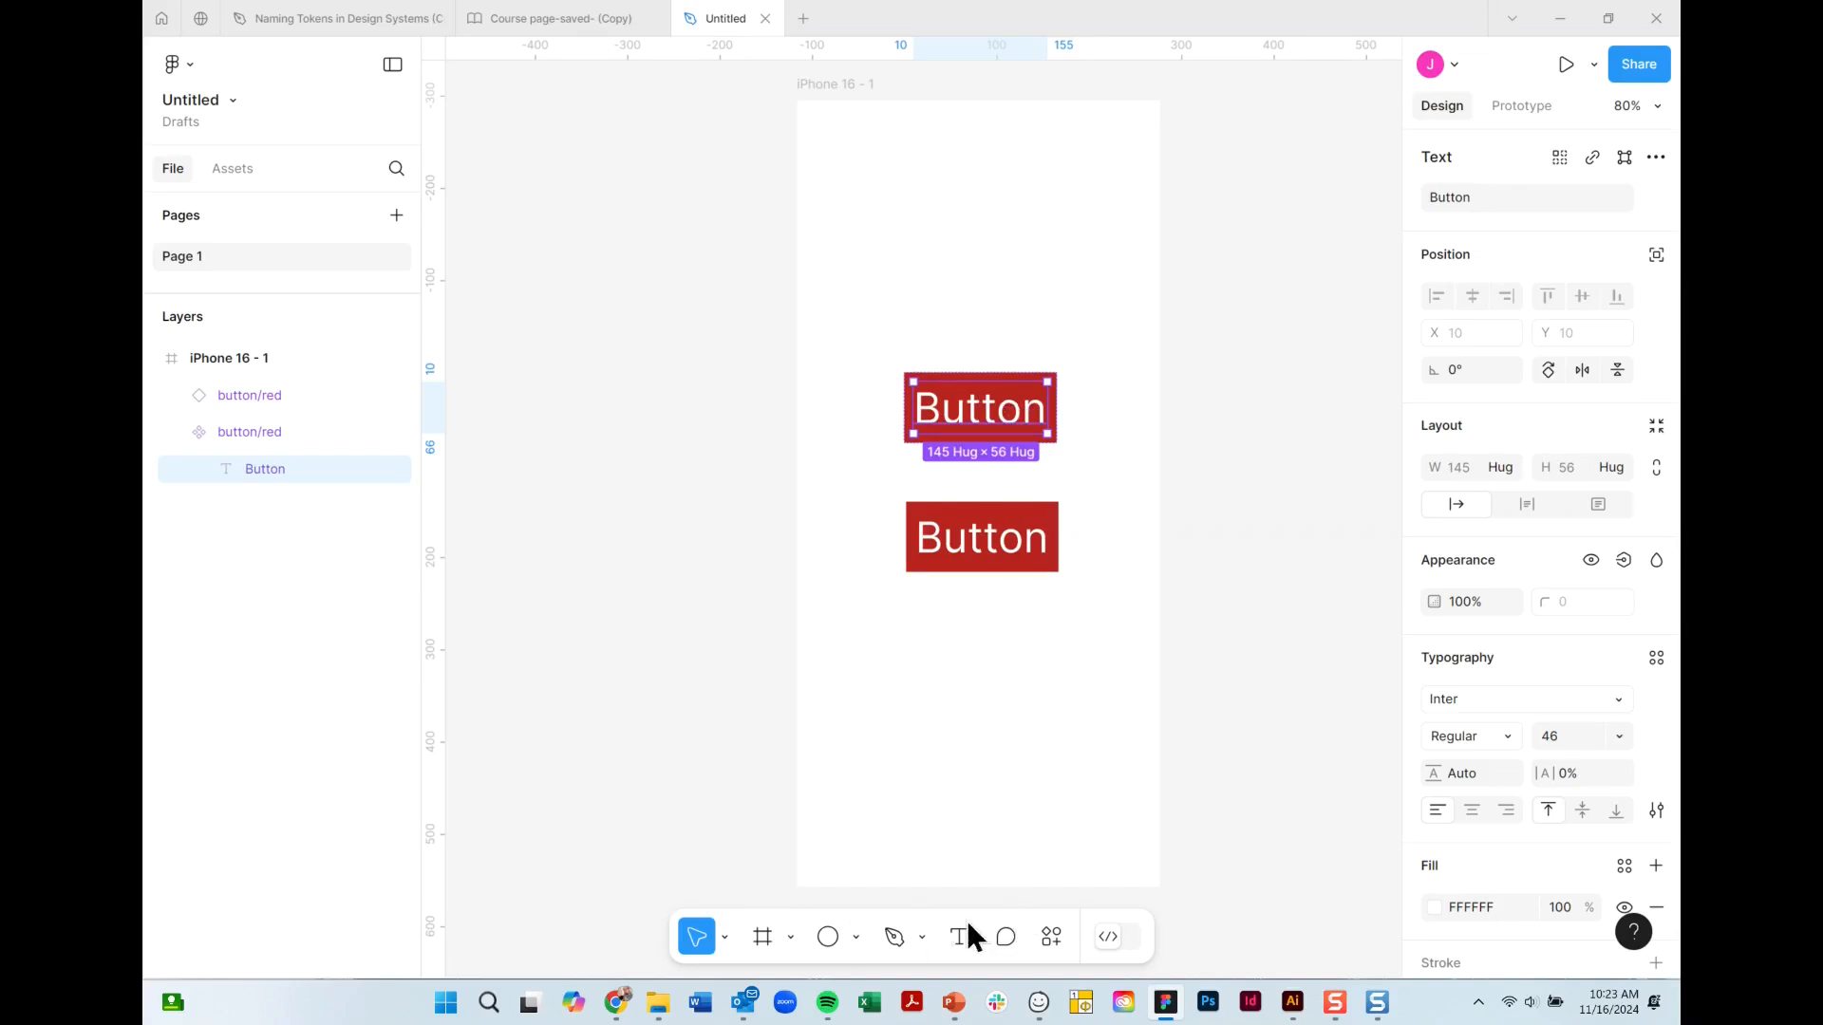
# Try to run the Component Plus plugin with the main component's text layer selected, followed by selecting the lower button instance.
pyautogui.click(1050, 936)
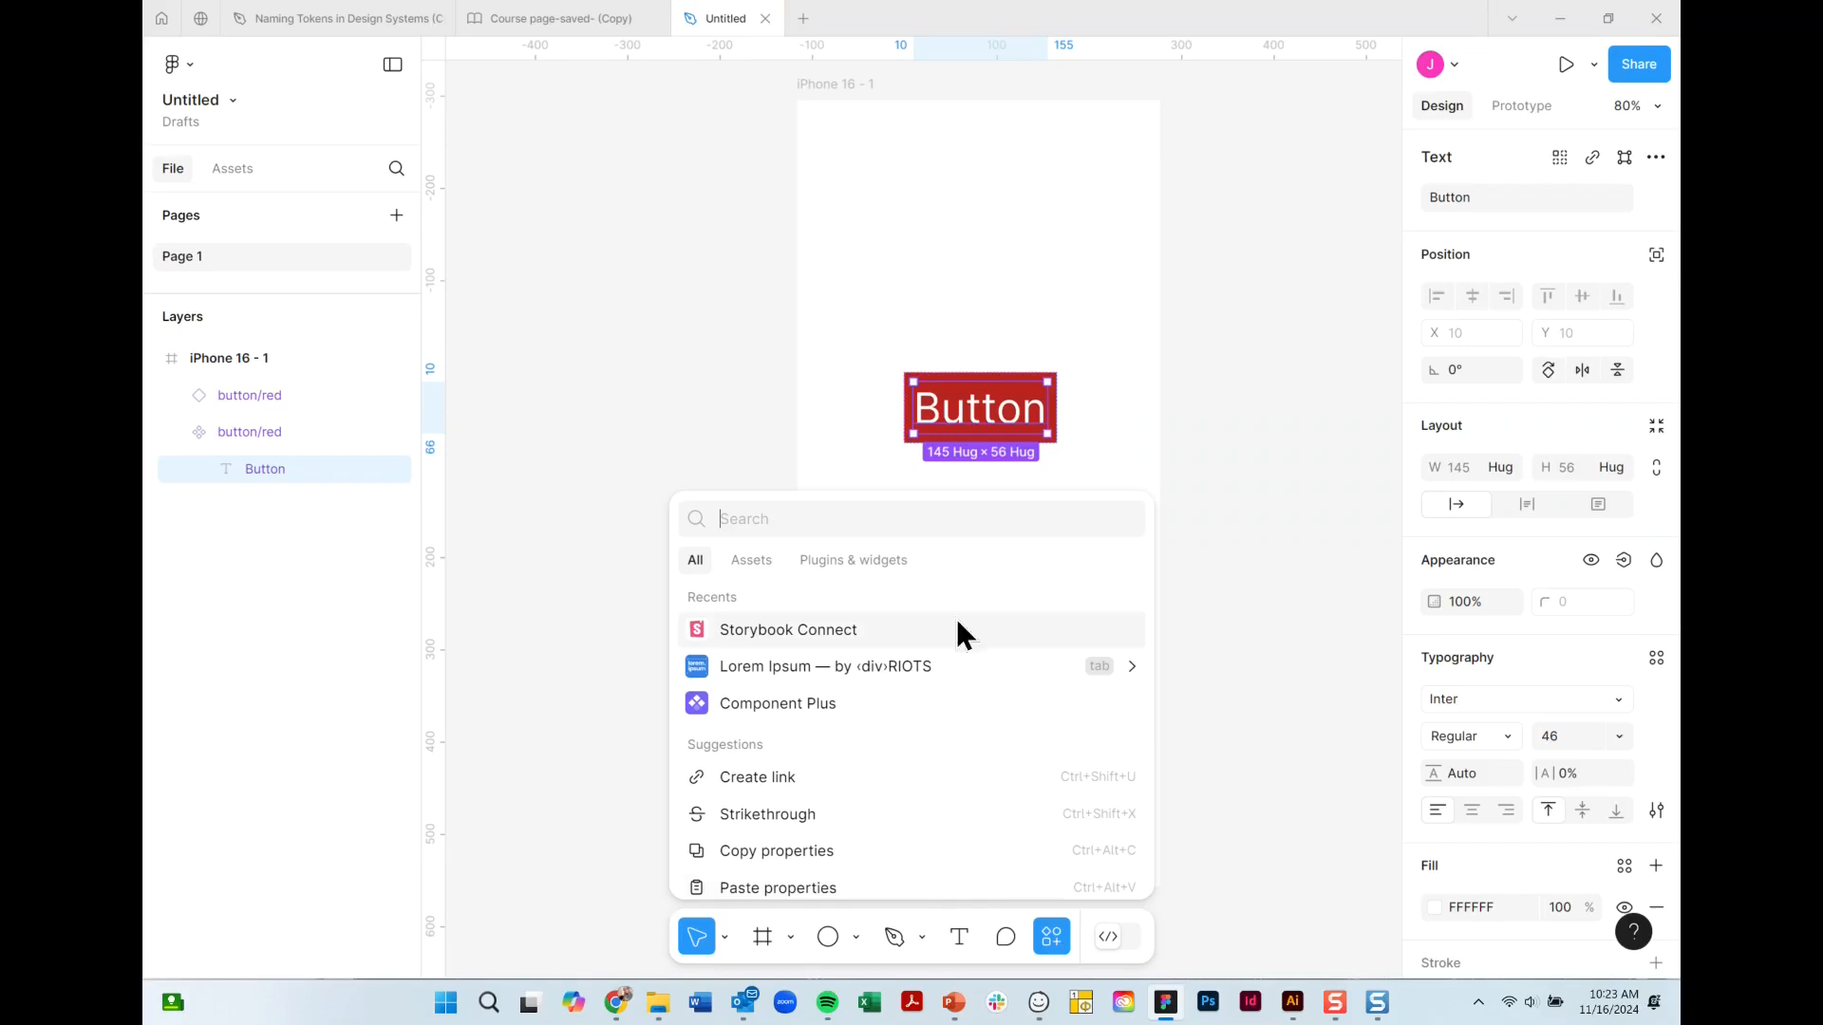
pyautogui.click(855, 560)
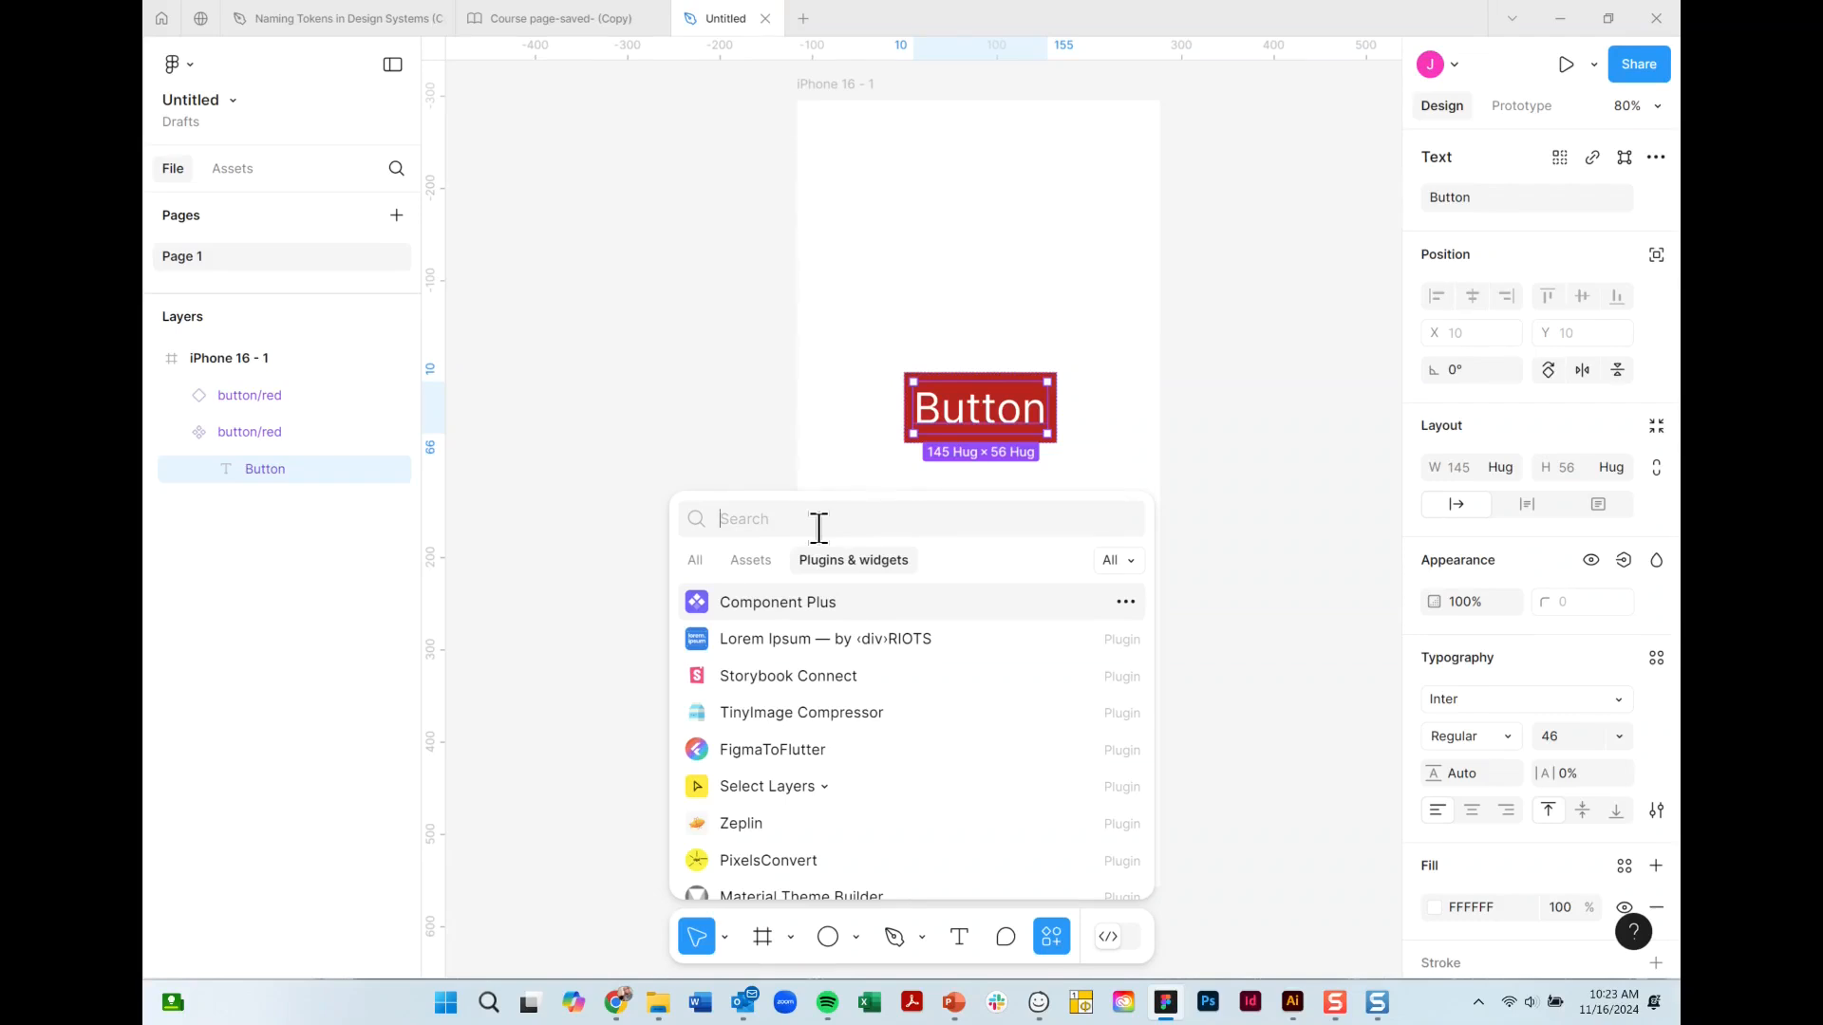
pyautogui.click(799, 602)
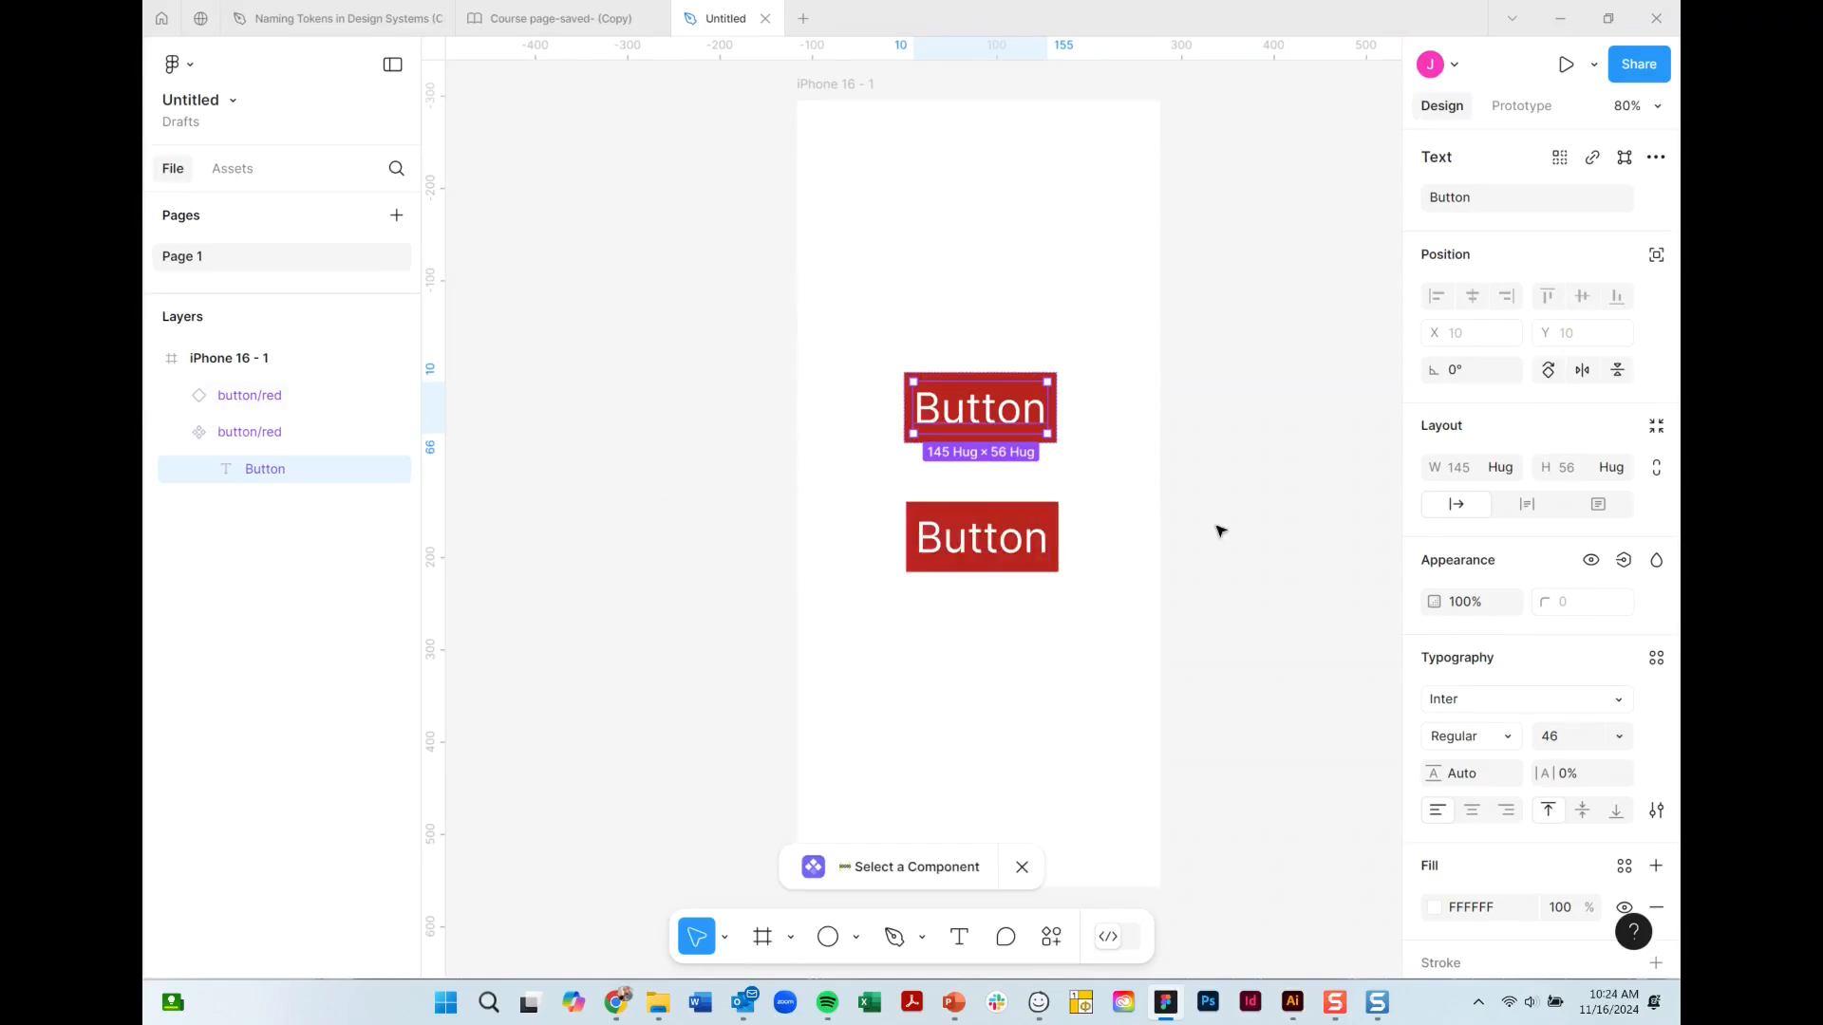
pyautogui.scroll(5, 1191, 540)
pyautogui.scroll(-5, 1184, 551)
pyautogui.click(1018, 551)
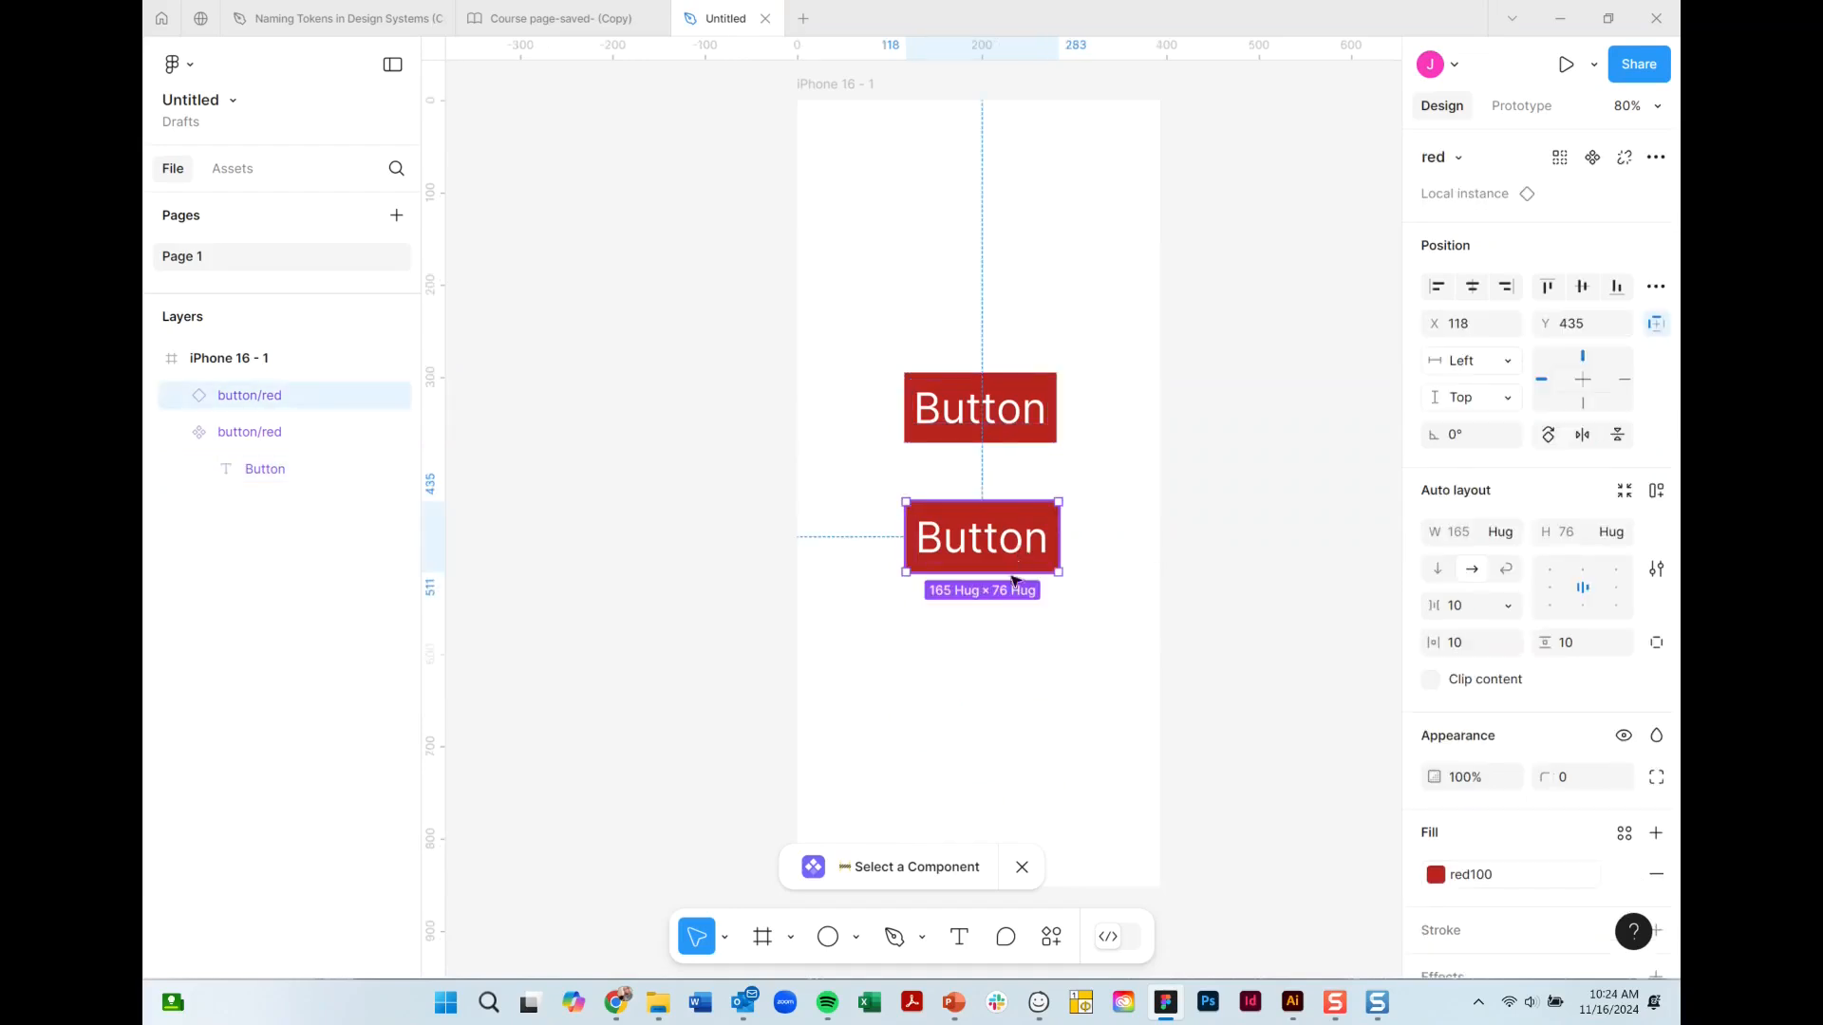
# Run the Component Plus plugin on the main button/red component to move it above the iPhone frame and leave an instance in its place.
pyautogui.click(988, 385)
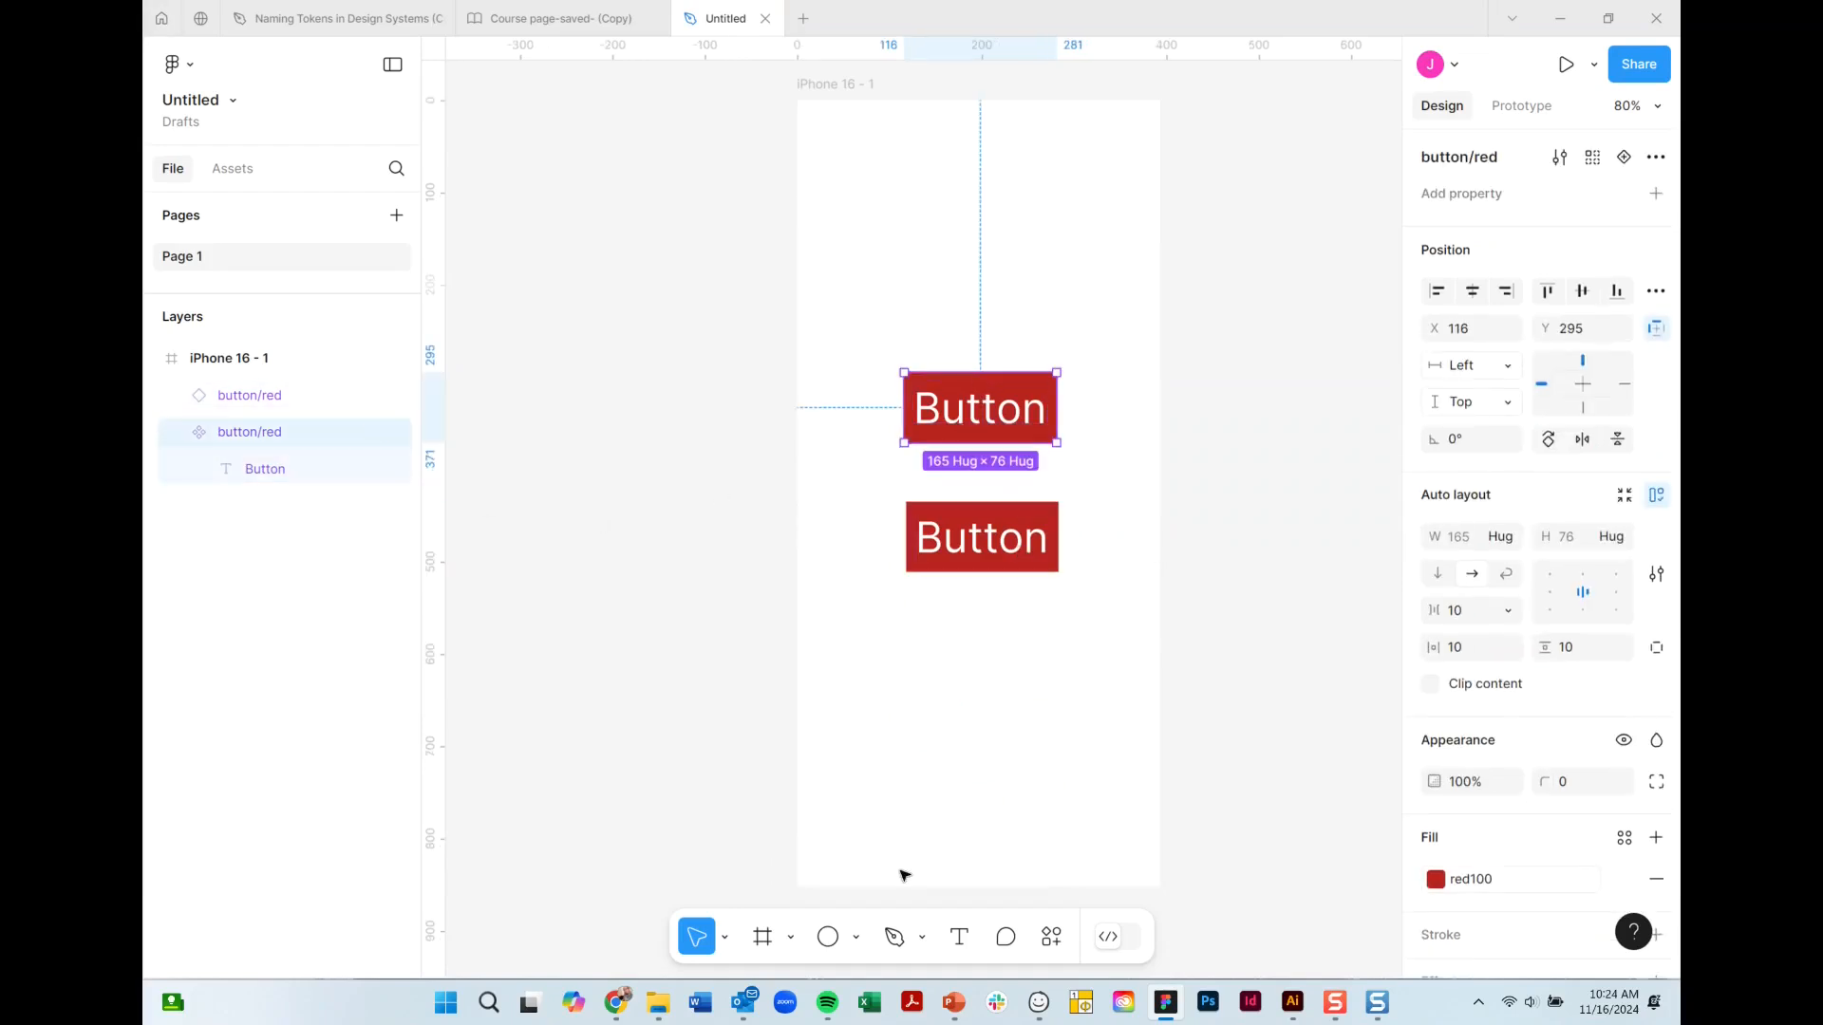
pyautogui.click(1052, 937)
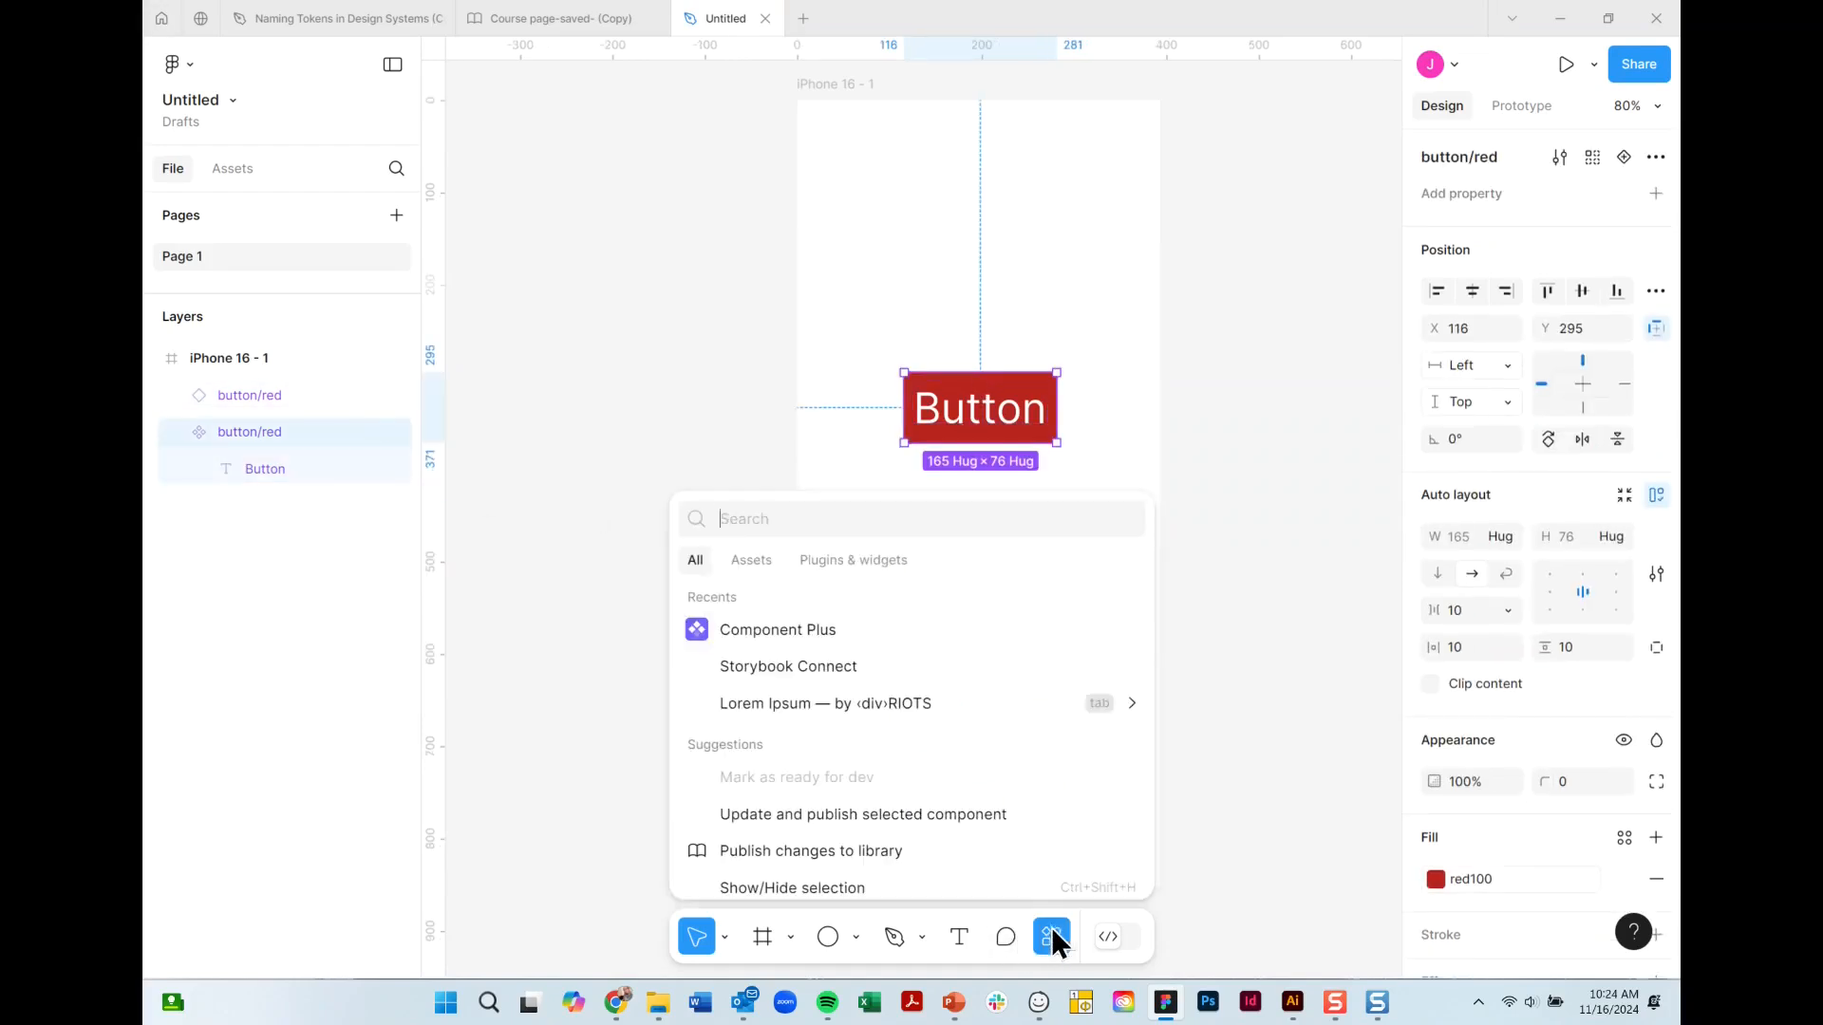
pyautogui.click(774, 629)
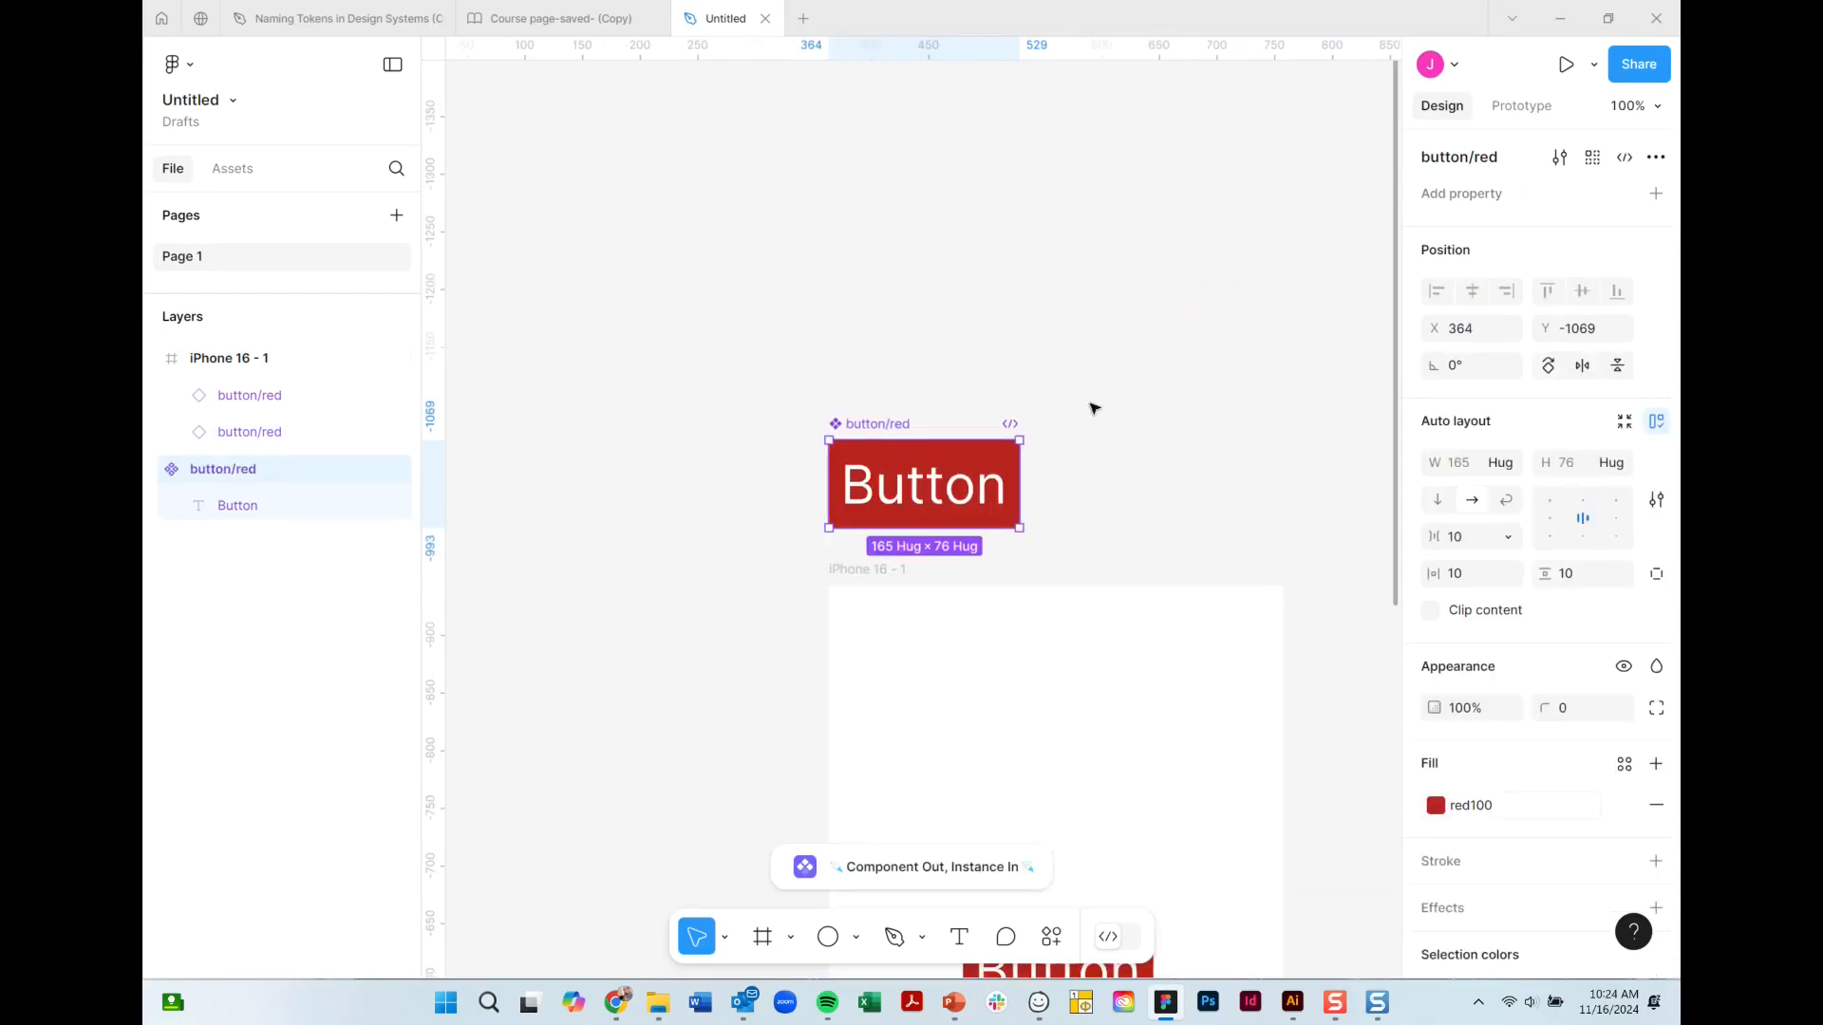
pyautogui.scroll(-3, 1136, 600)
pyautogui.click(980, 549)
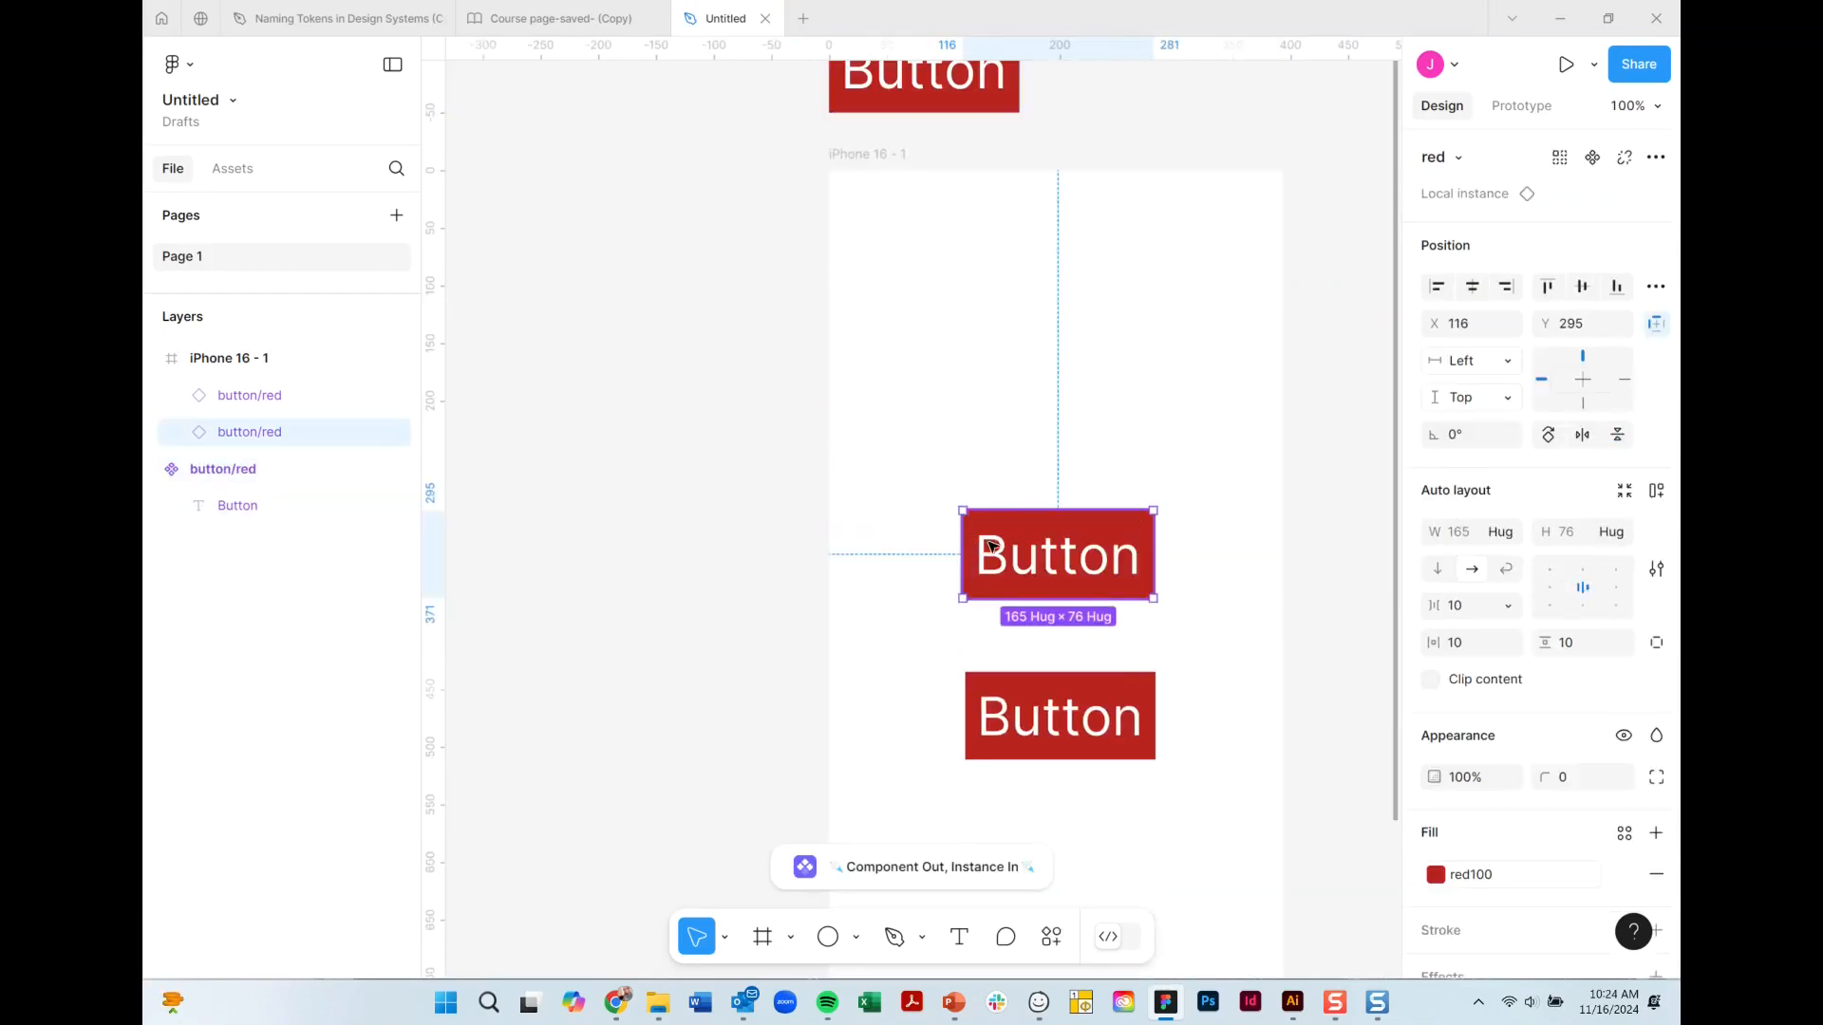
# Select the main button/red component above the iPhone frame and add a new page named Components.
pyautogui.scroll(2, 993, 541)
pyautogui.click(924, 301)
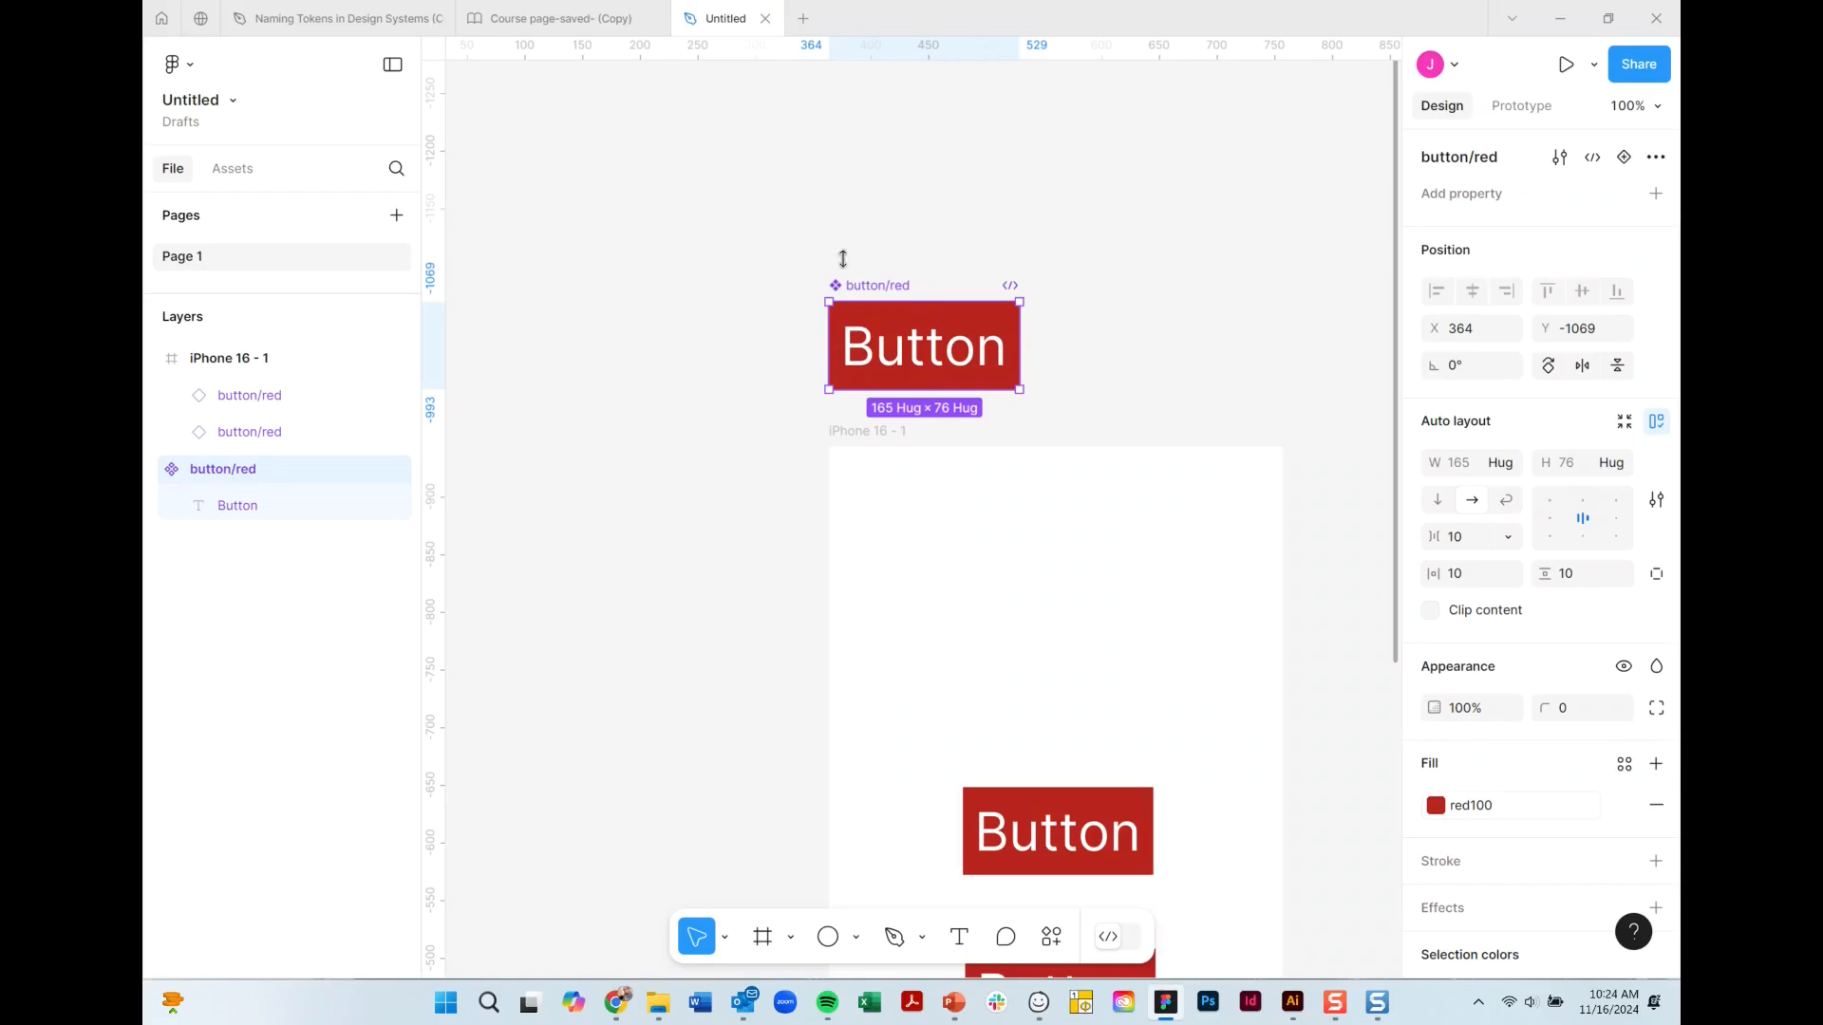
pyautogui.click(396, 217)
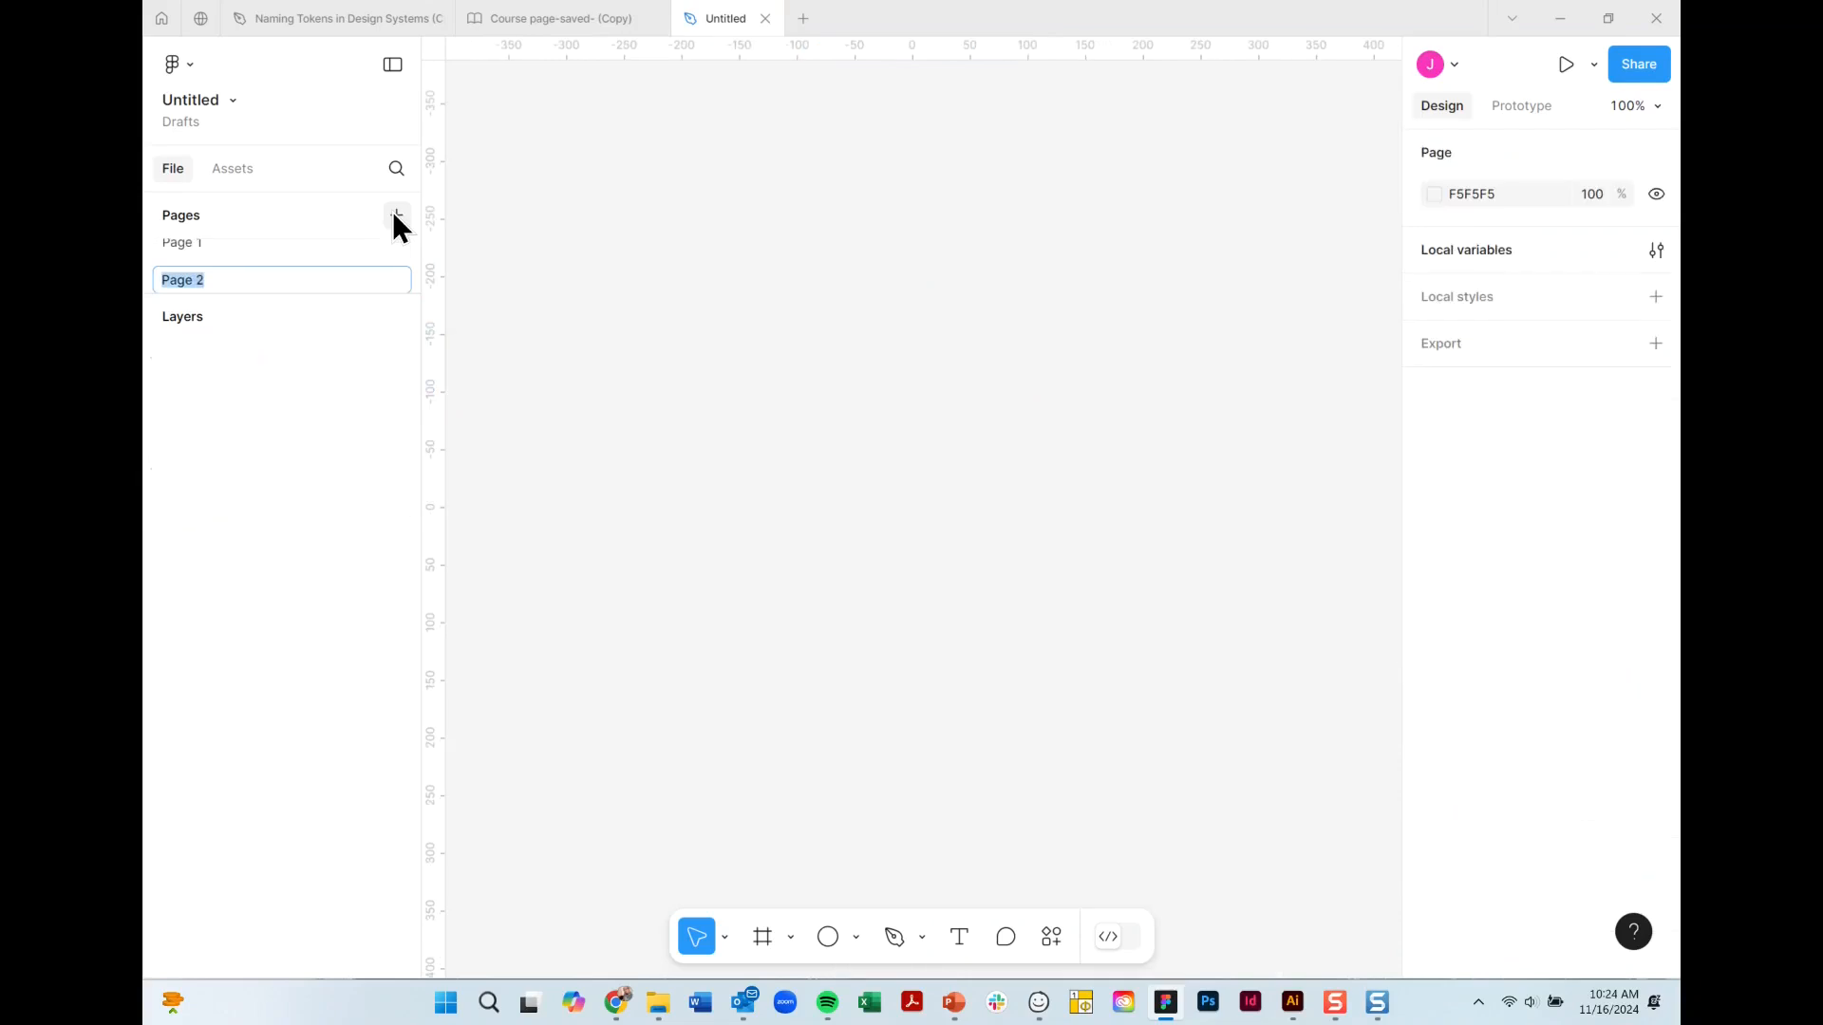
pyautogui.write('Components')
pyautogui.press('Return')
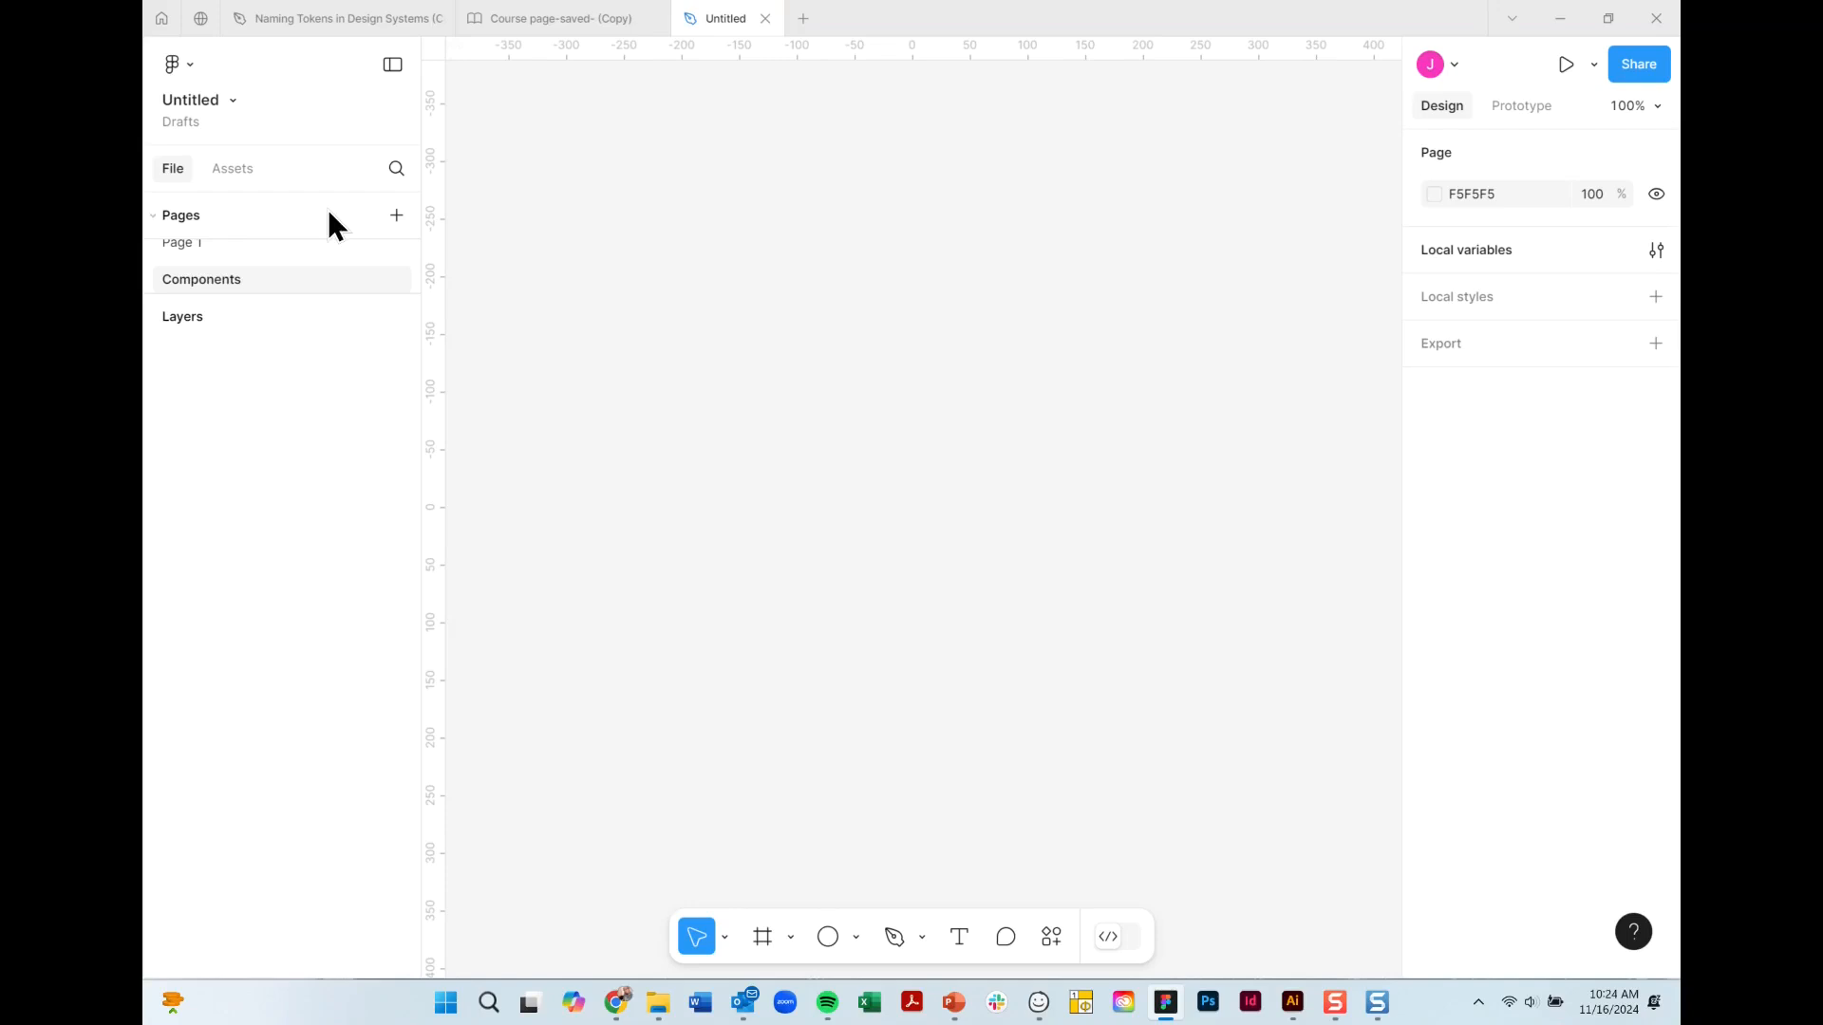
# Return to Page 1 and move the main button/red component to the Components page.
pyautogui.click(255, 250)
pyautogui.rightClick(934, 322)
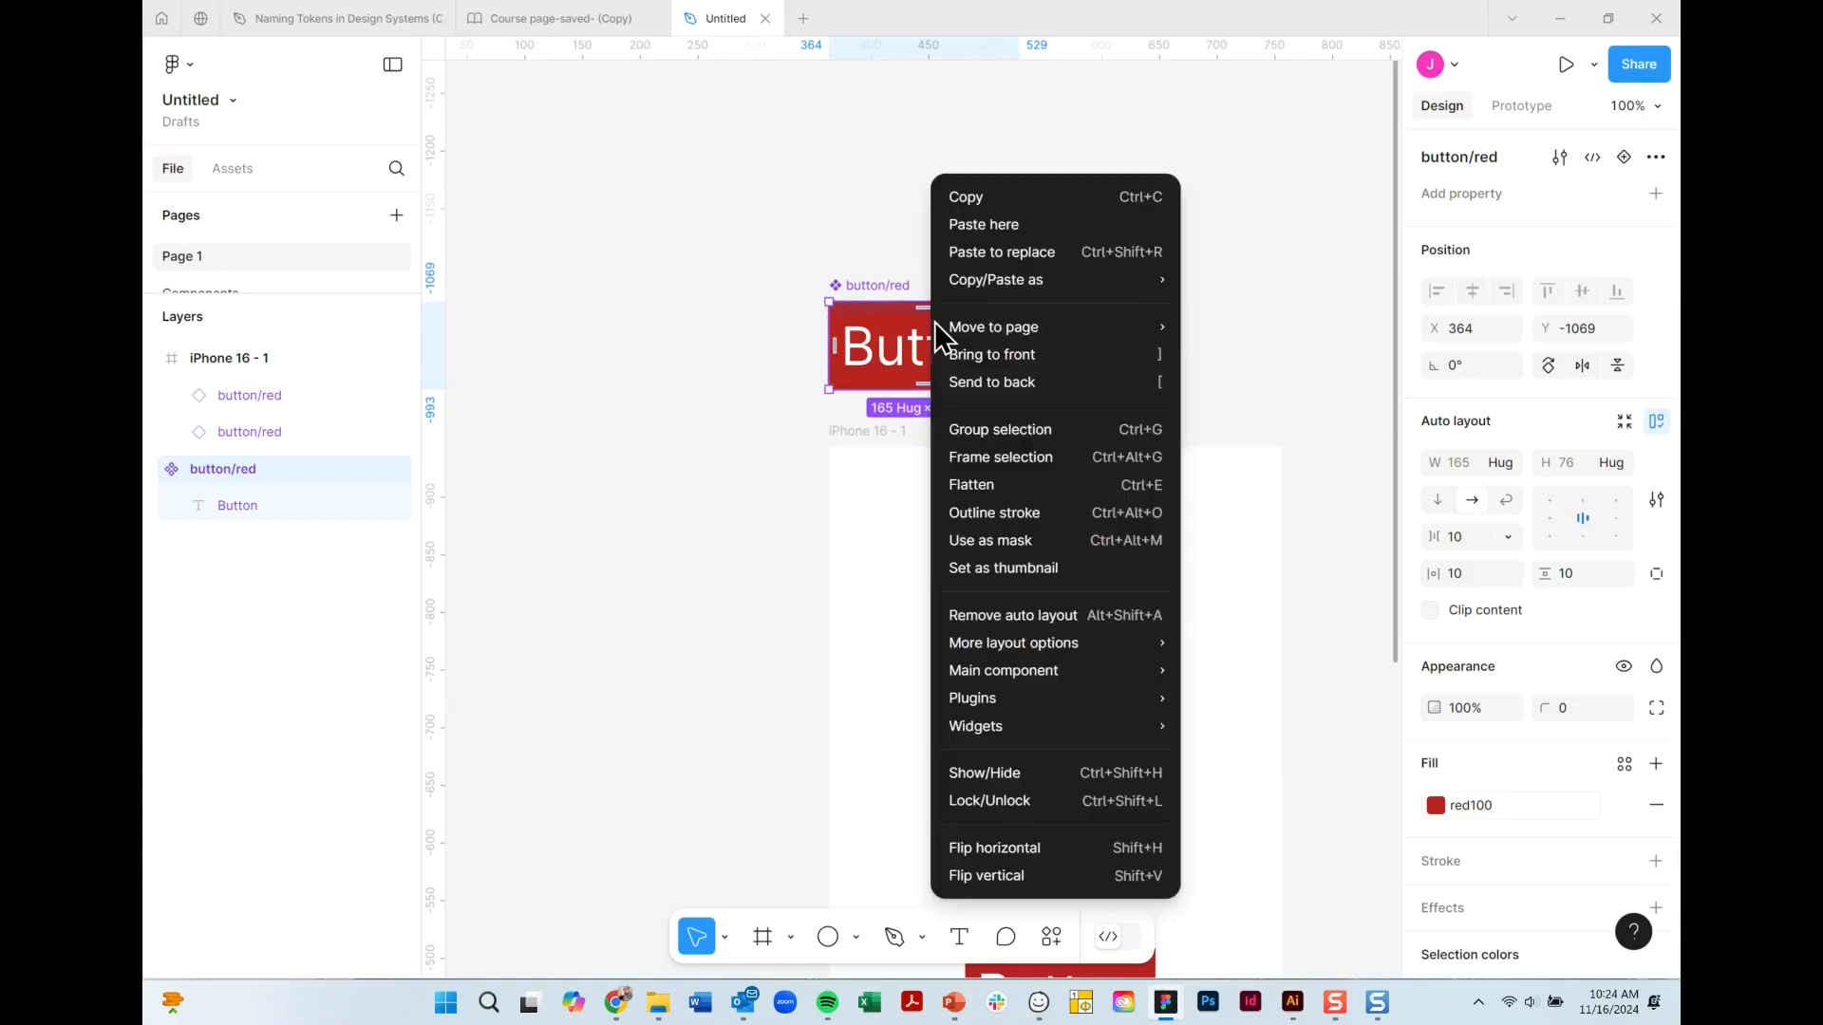
pyautogui.moveTo(975, 316)
pyautogui.click(1297, 323)
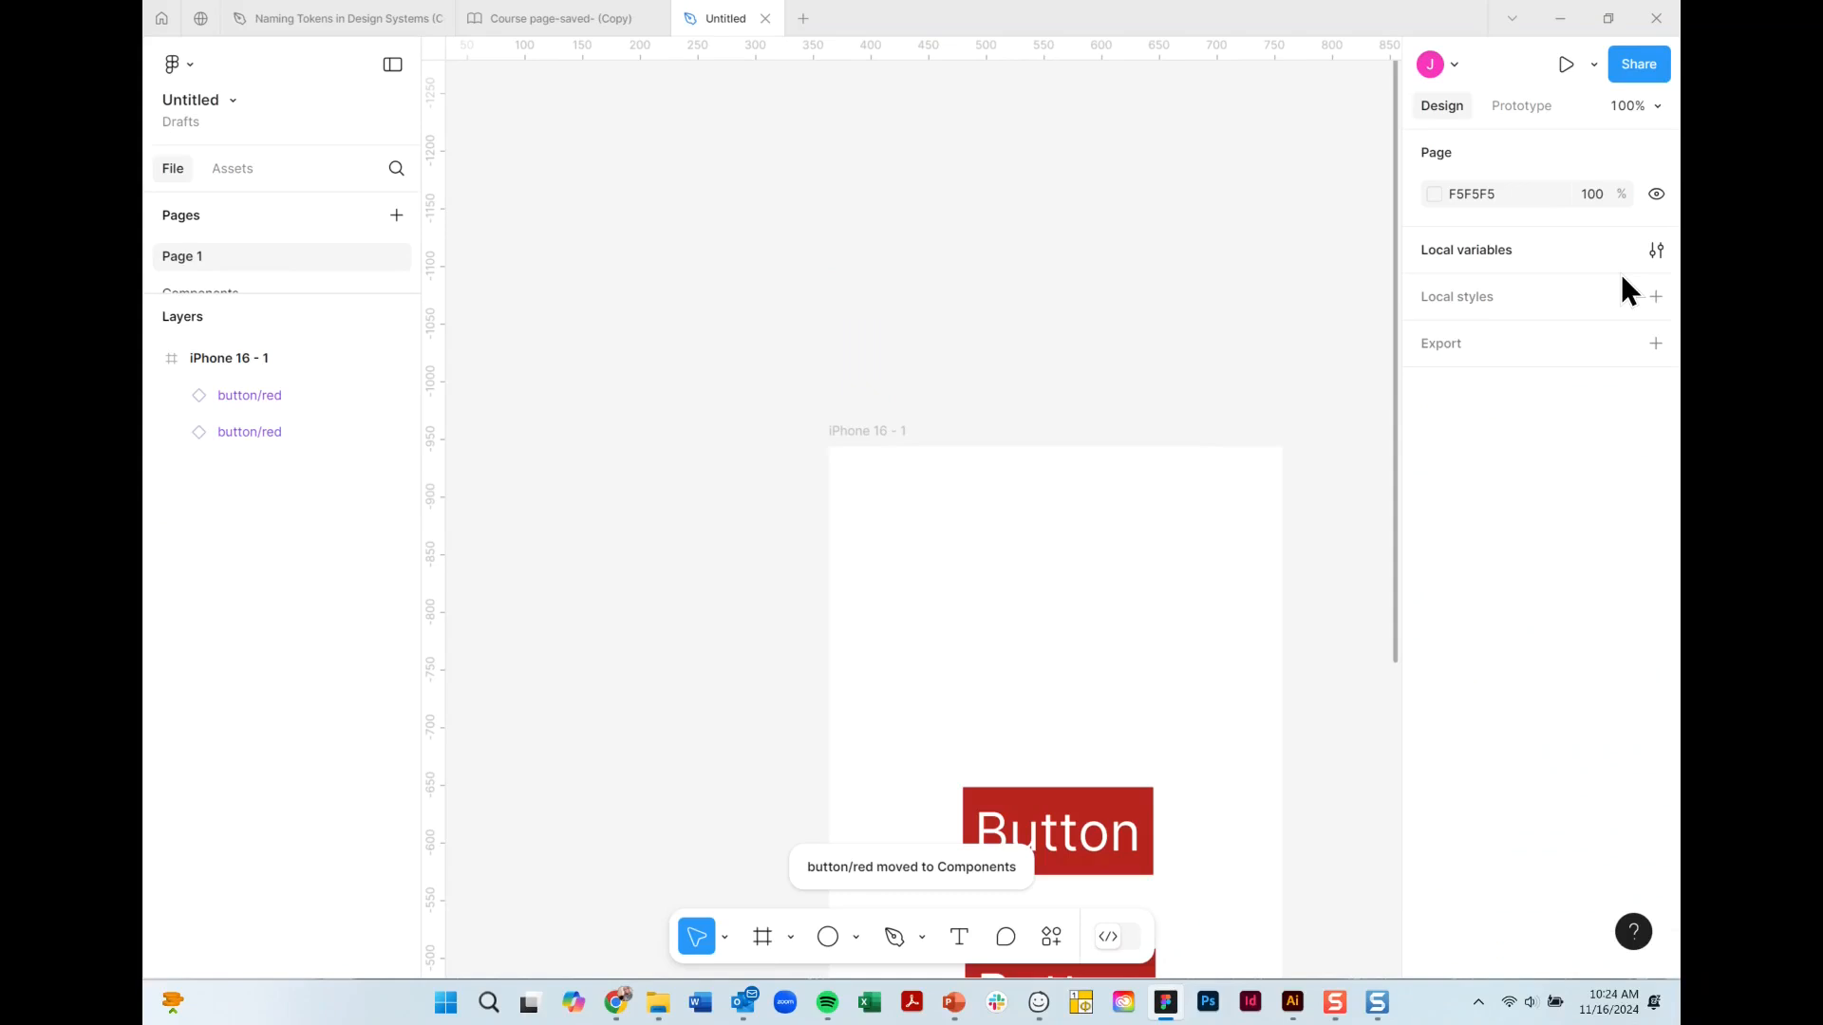
# Examine how the button component is organized in the local assets, including the contents of its button folder.
pyautogui.click(241, 173)
pyautogui.click(177, 169)
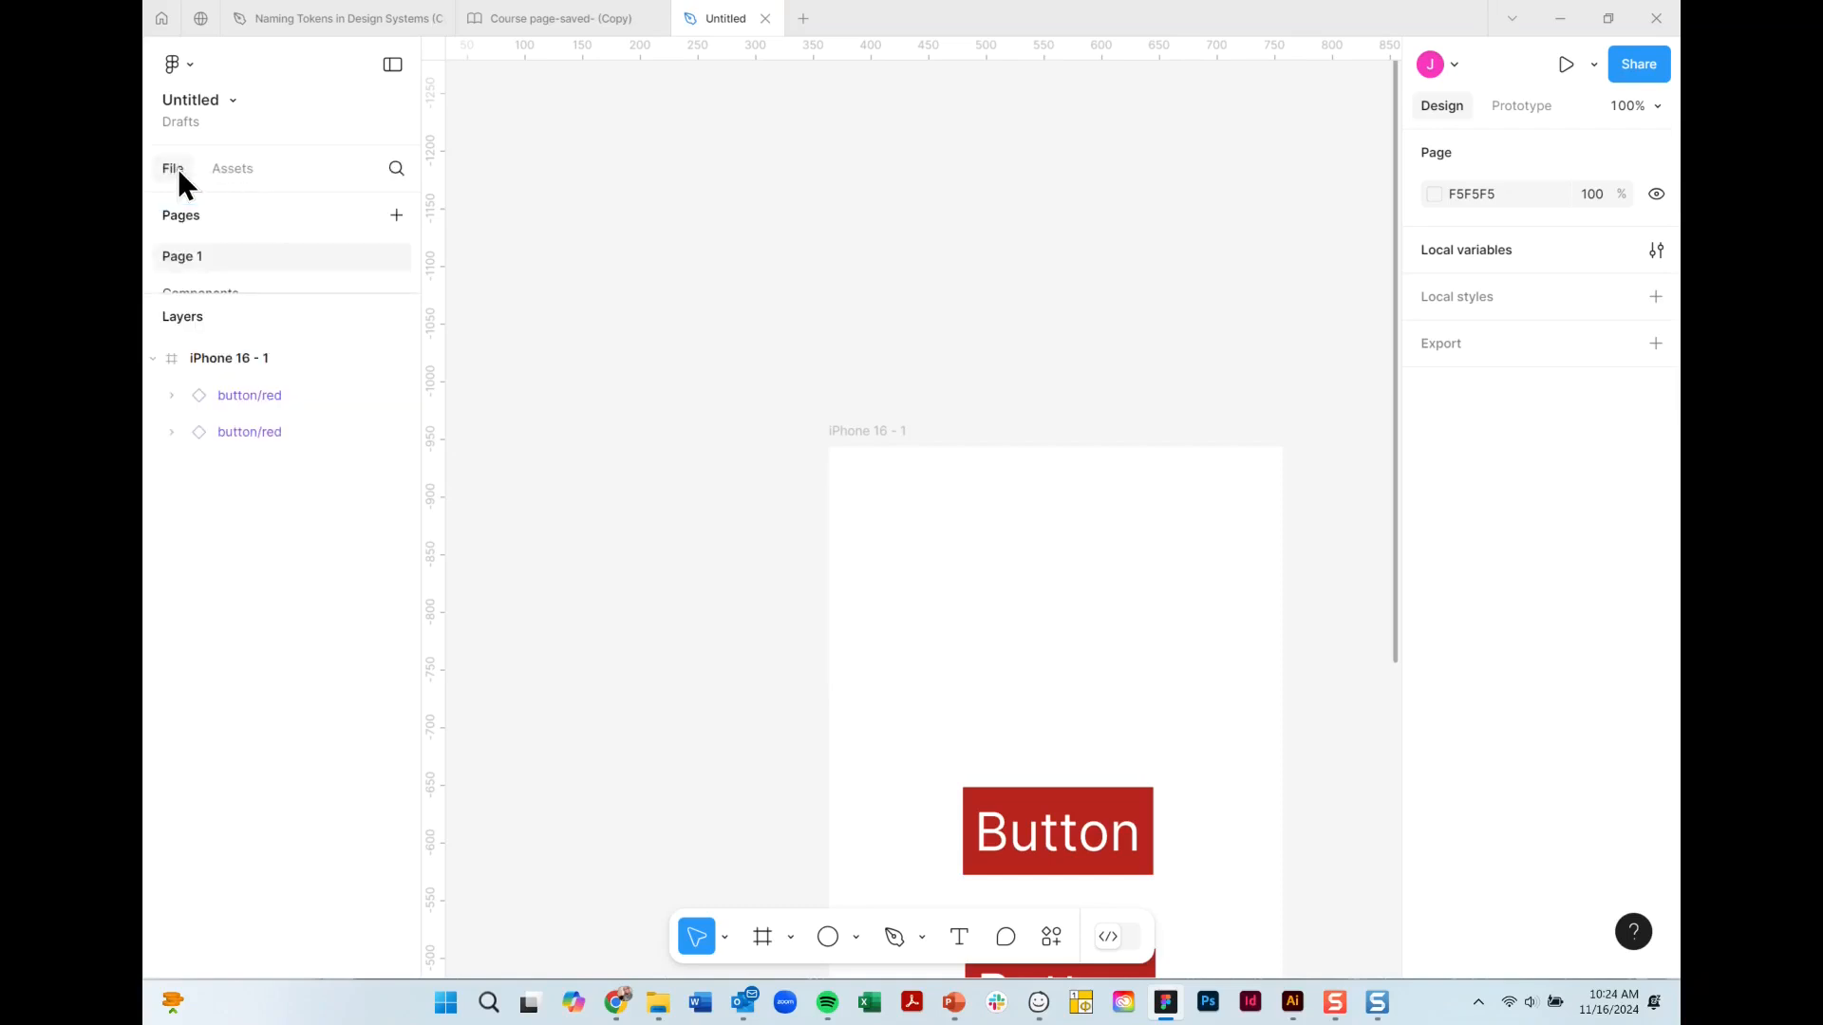
pyautogui.click(233, 169)
pyautogui.click(275, 363)
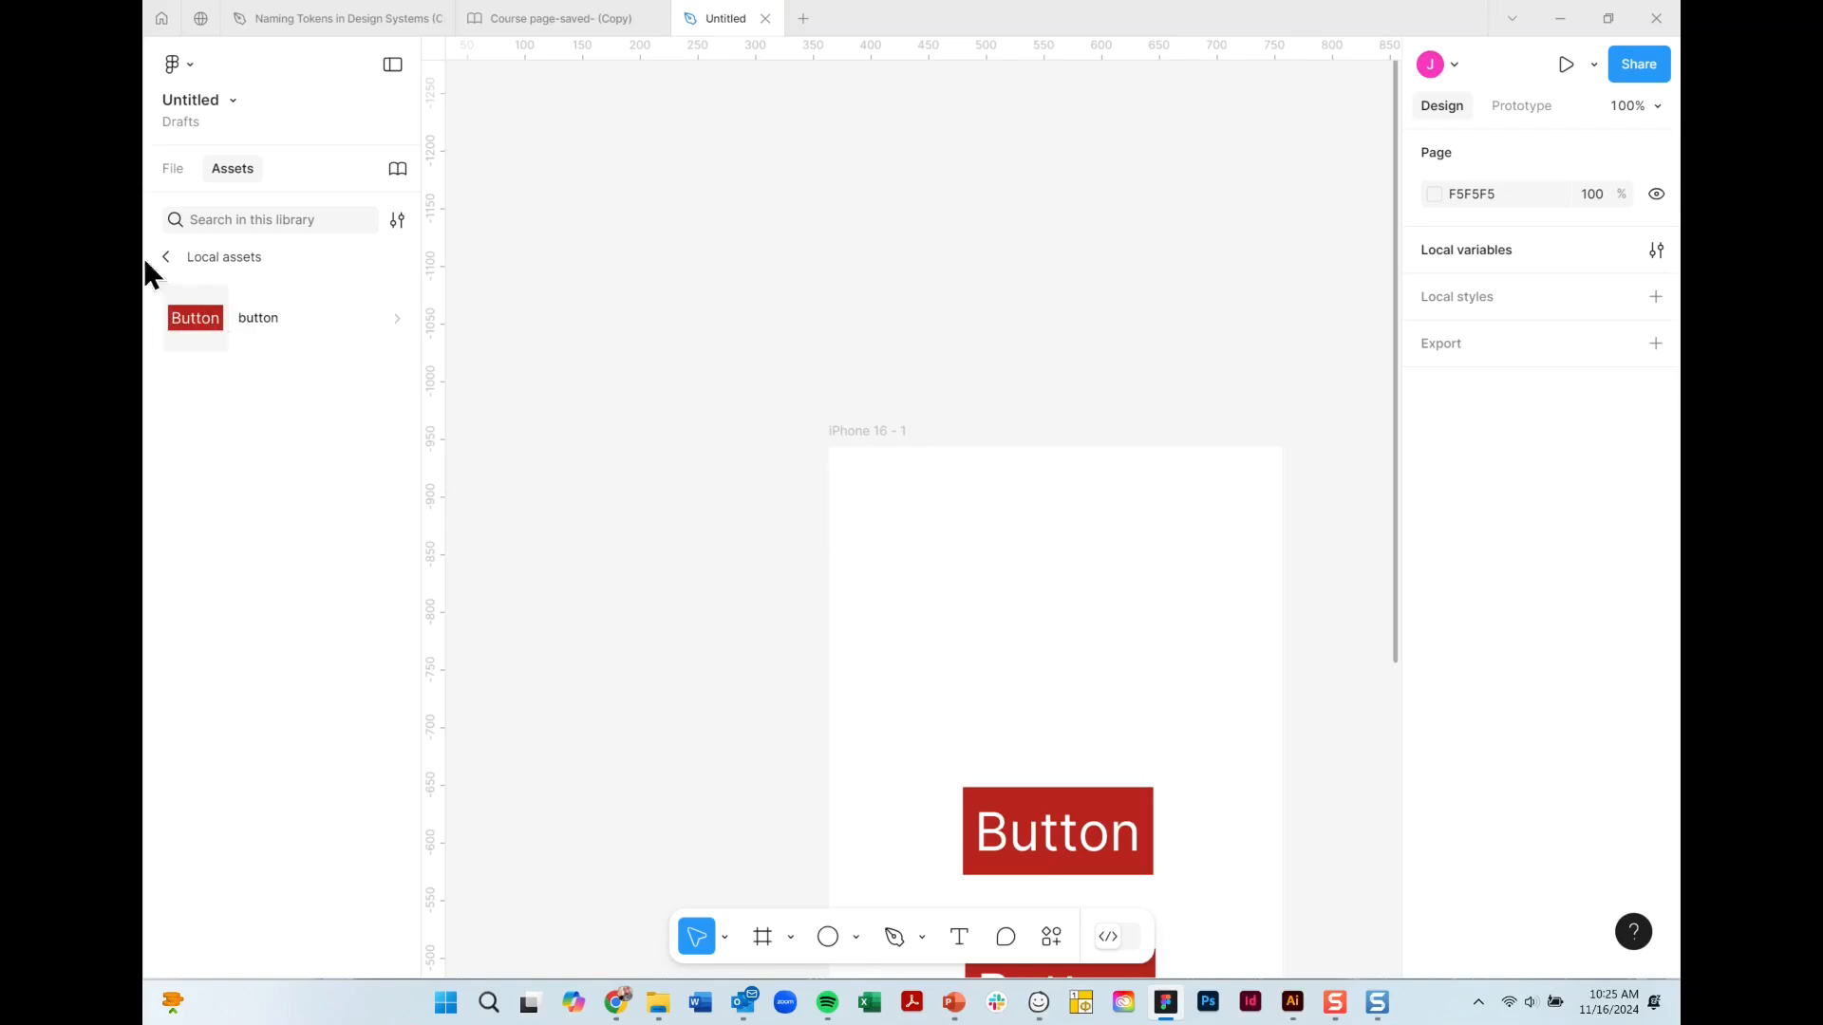
pyautogui.click(395, 319)
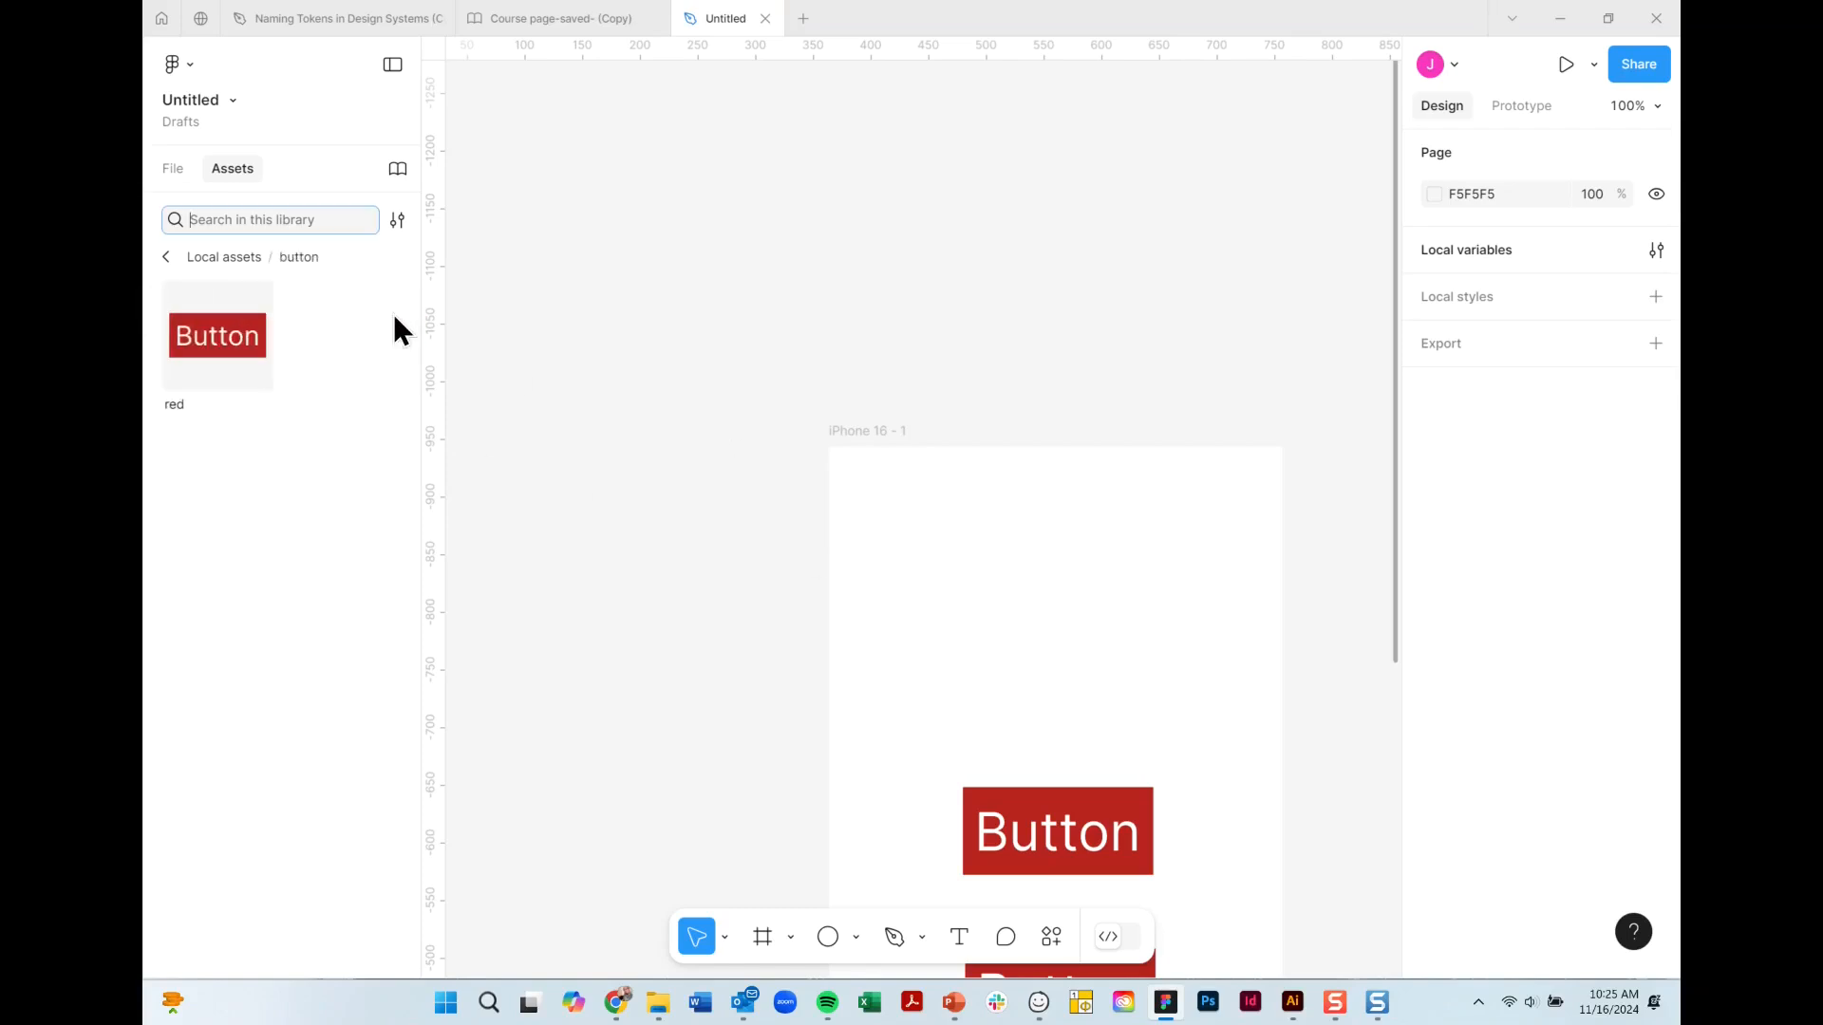
pyautogui.click(168, 256)
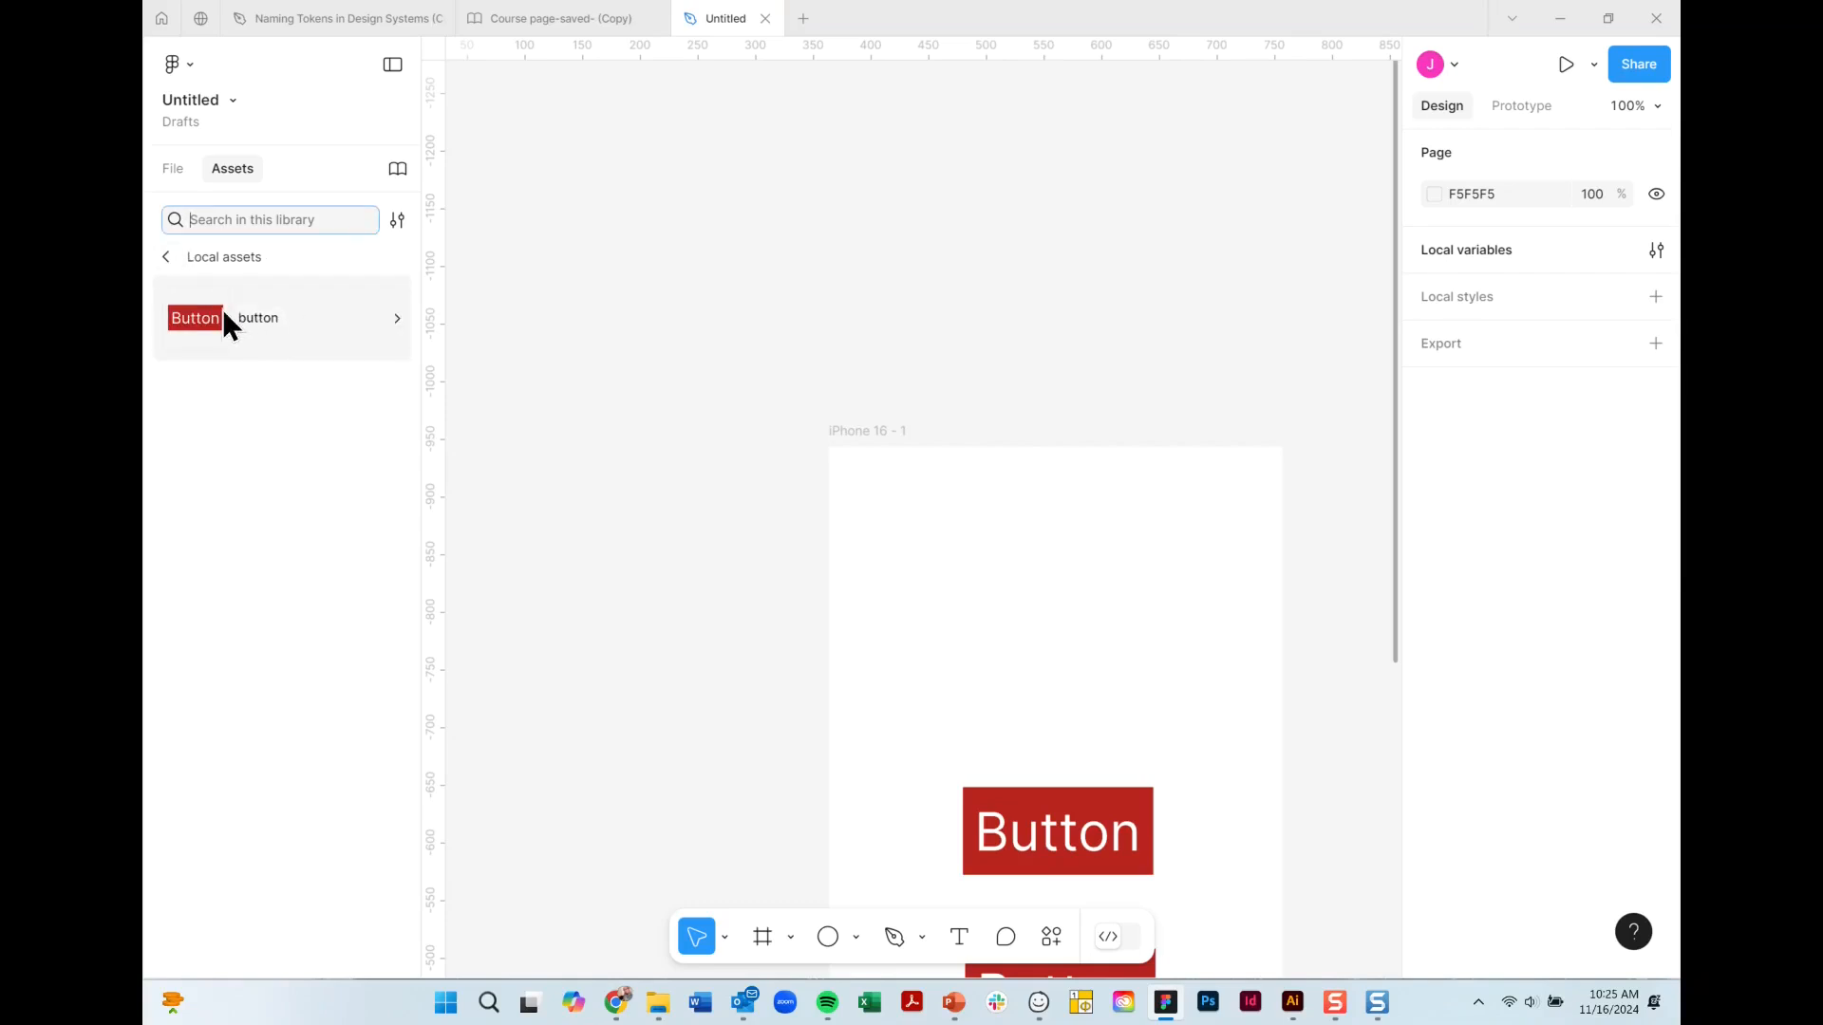
pyautogui.click(394, 318)
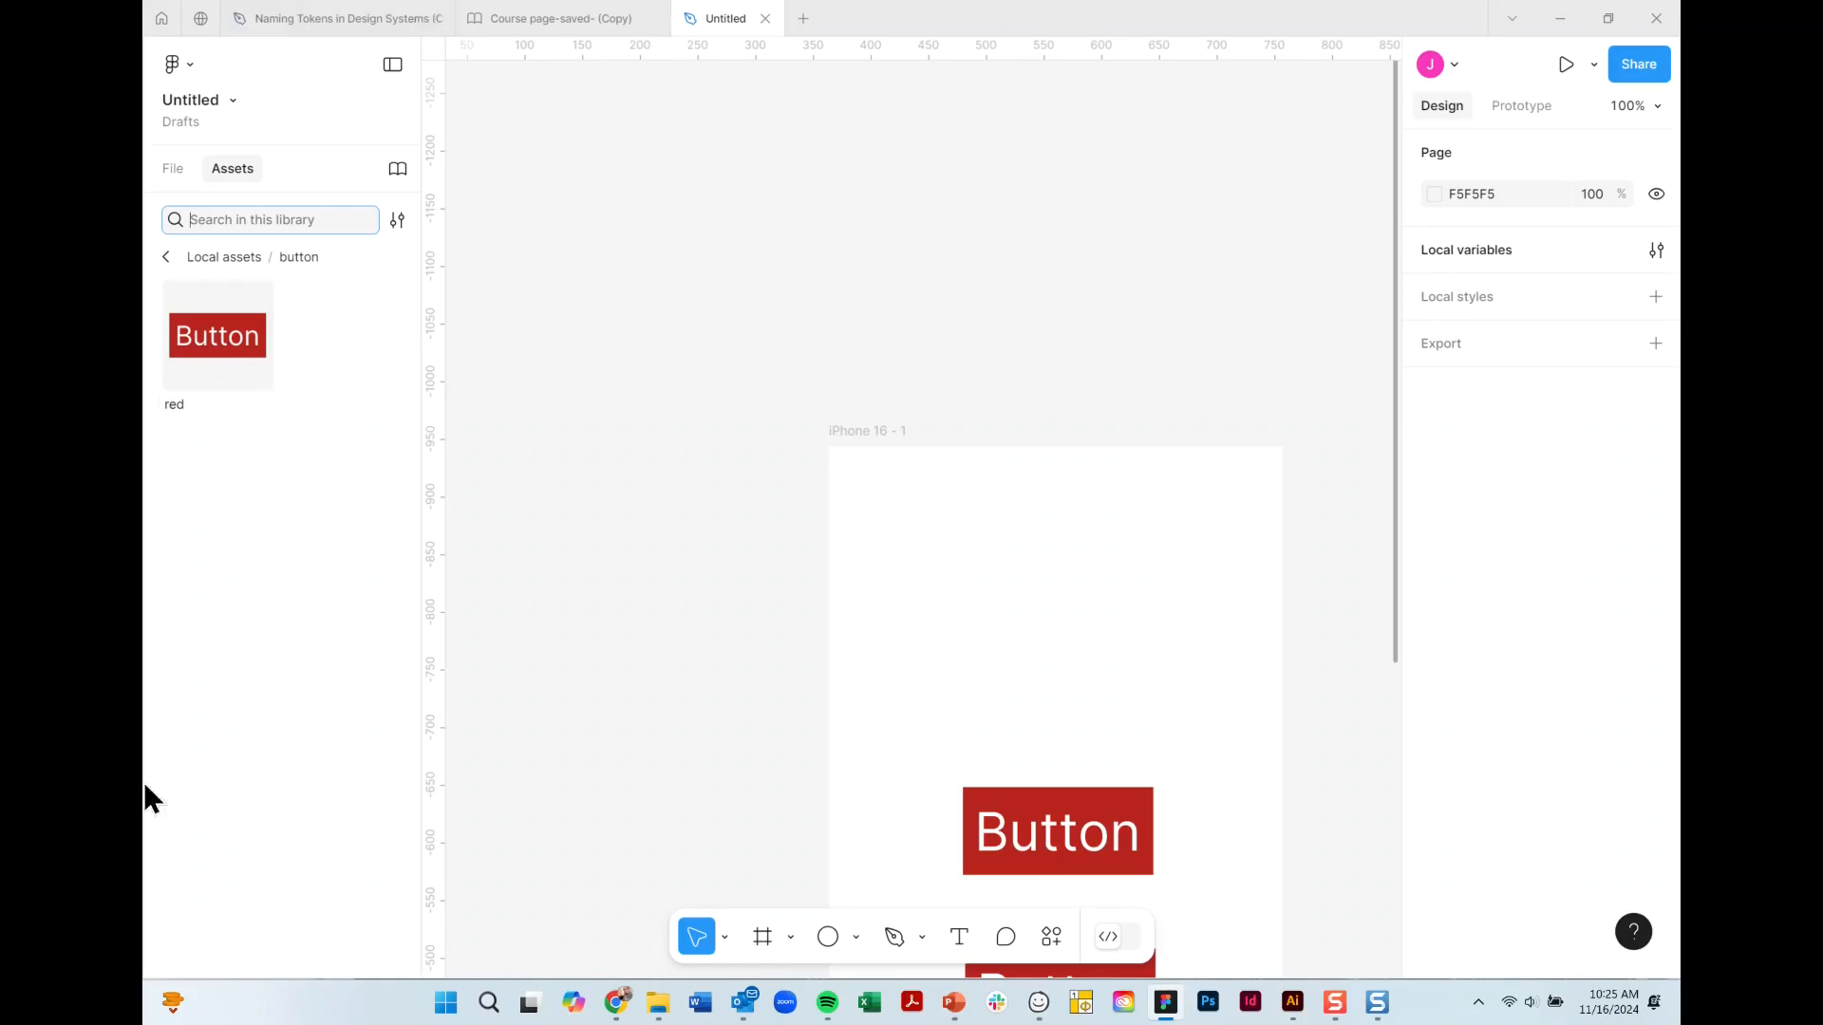
# Move the upper button/red instance in the iPhone frame to about X 115, Y 262, and open the Components page.
pyautogui.moveTo(1044, 802)
pyautogui.mouseDown()
pyautogui.moveTo(999, 593)
pyautogui.moveTo(1032, 548)
pyautogui.moveTo(1037, 837)
pyautogui.mouseUp()
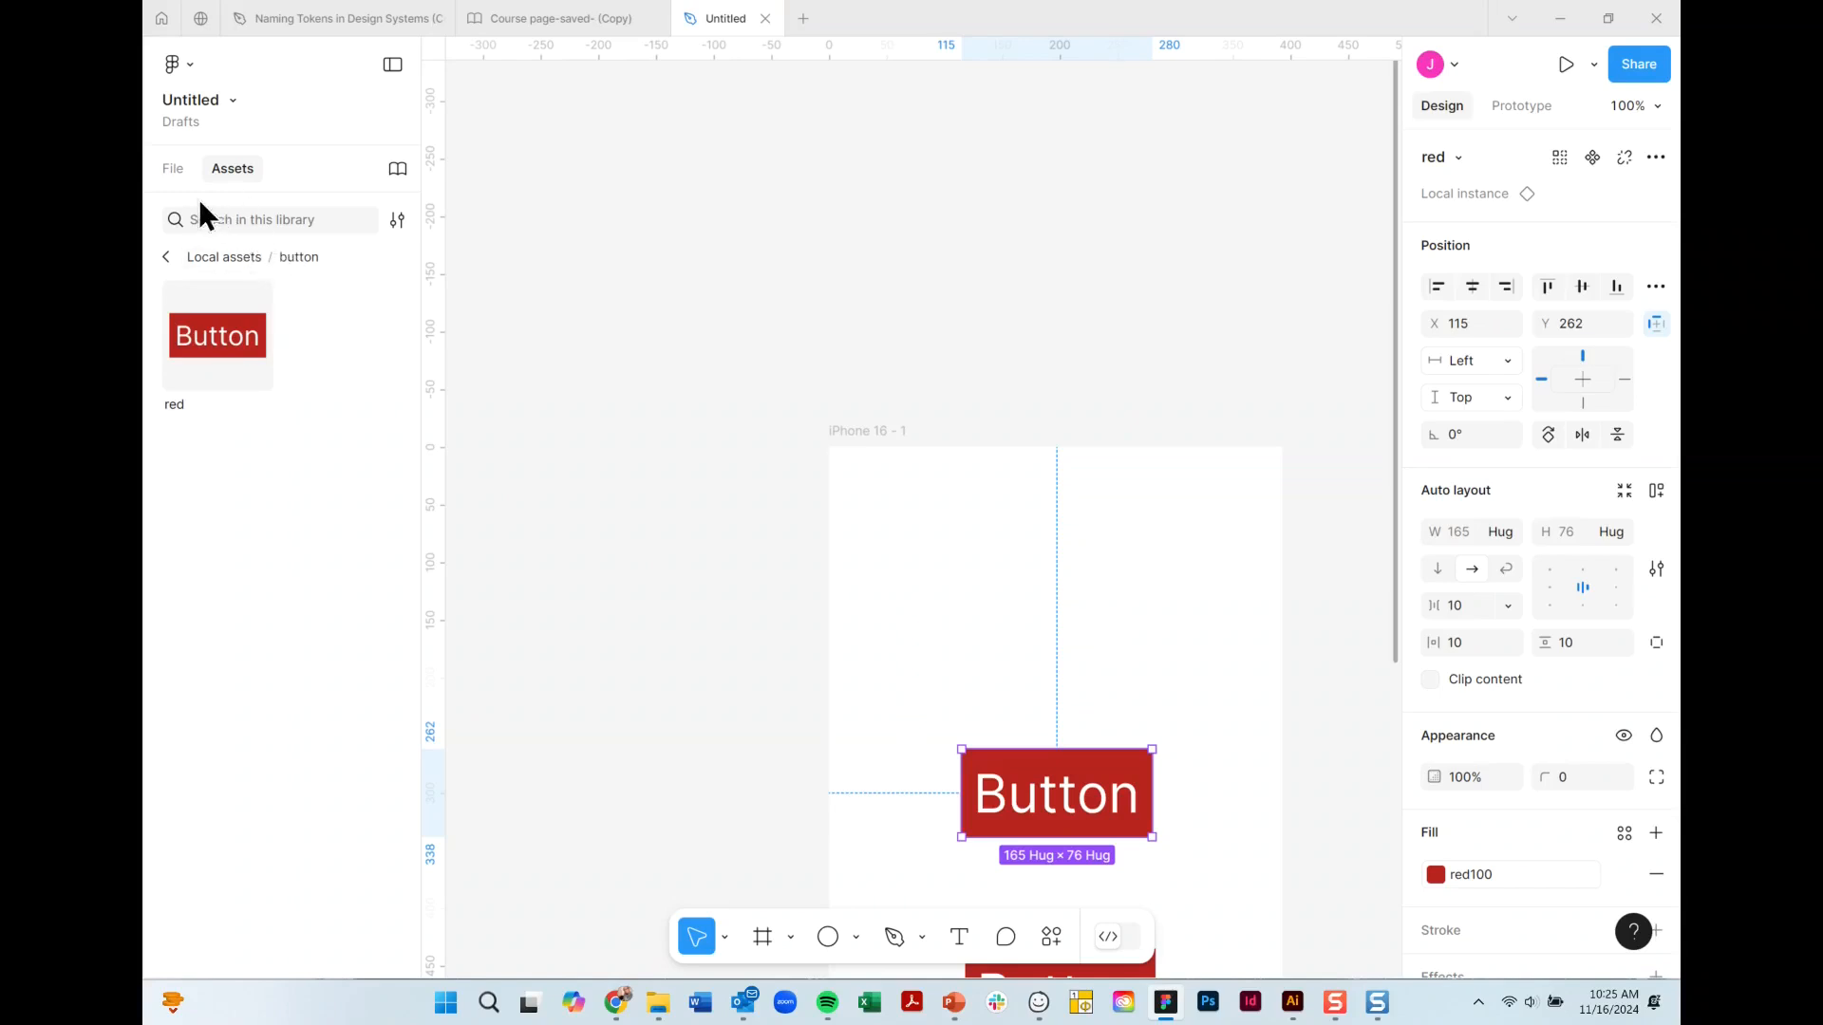
pyautogui.click(172, 171)
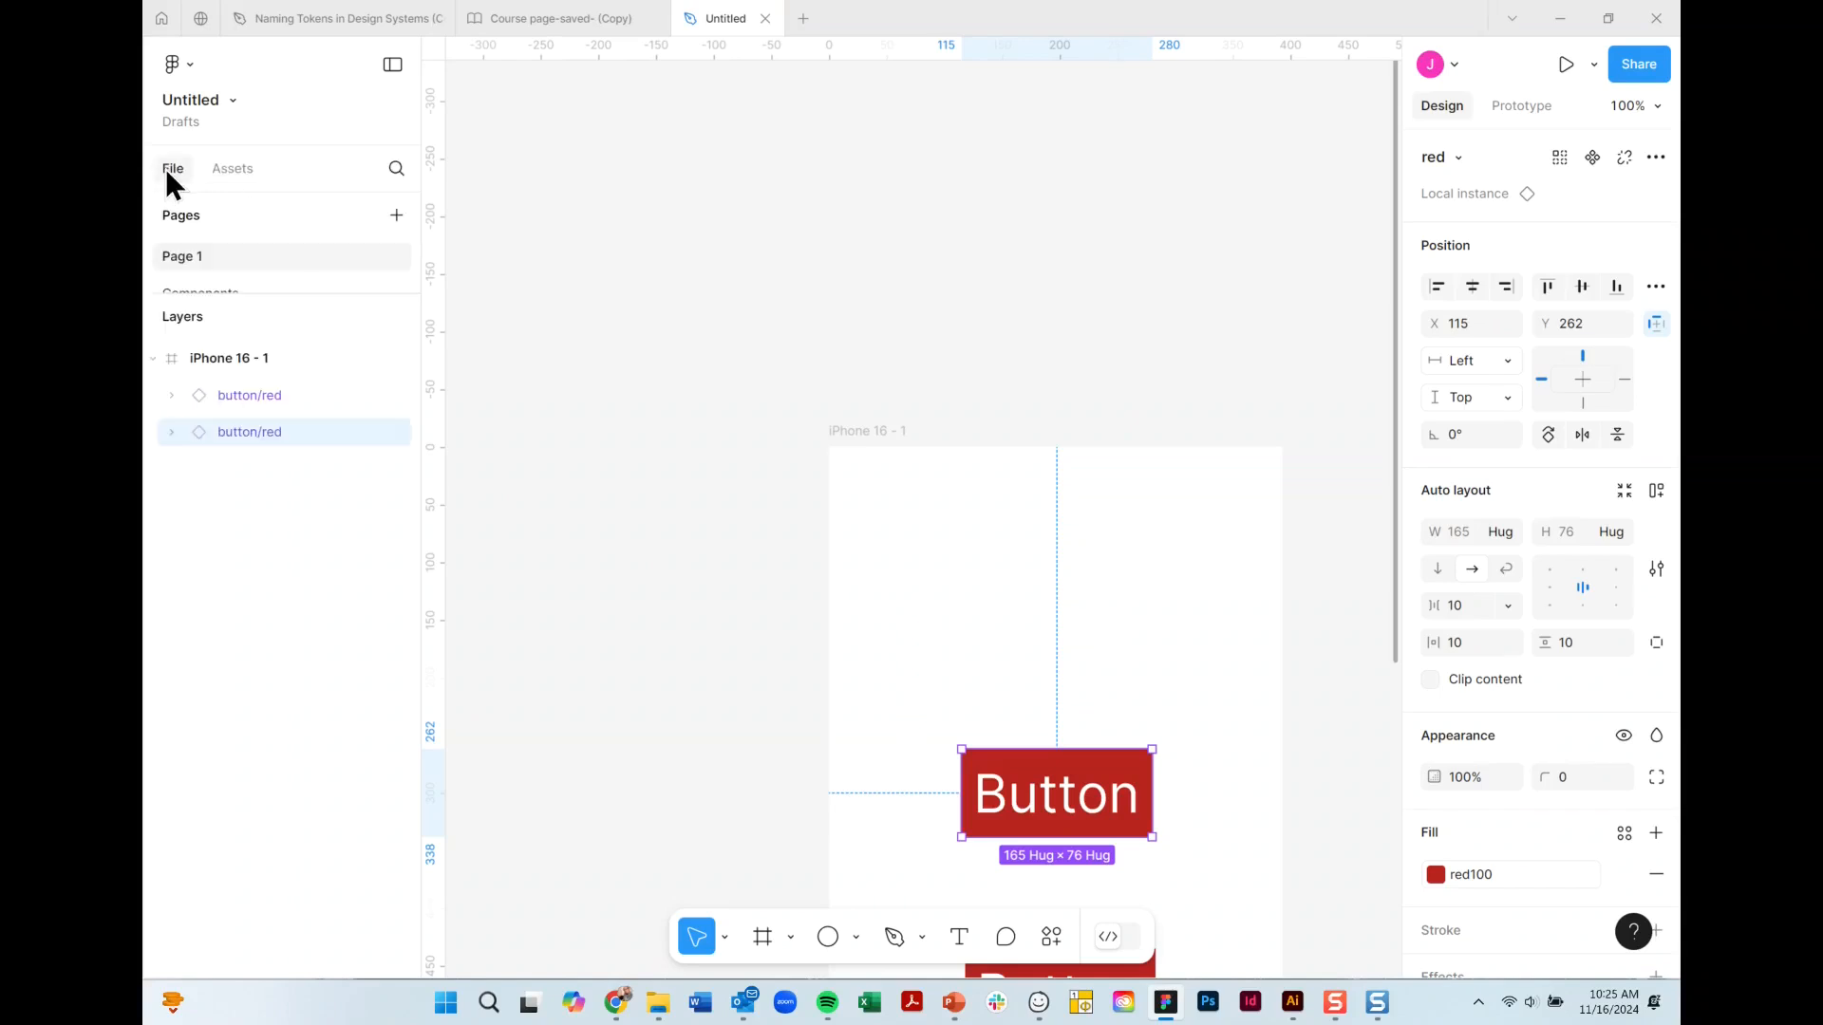
pyautogui.click(238, 171)
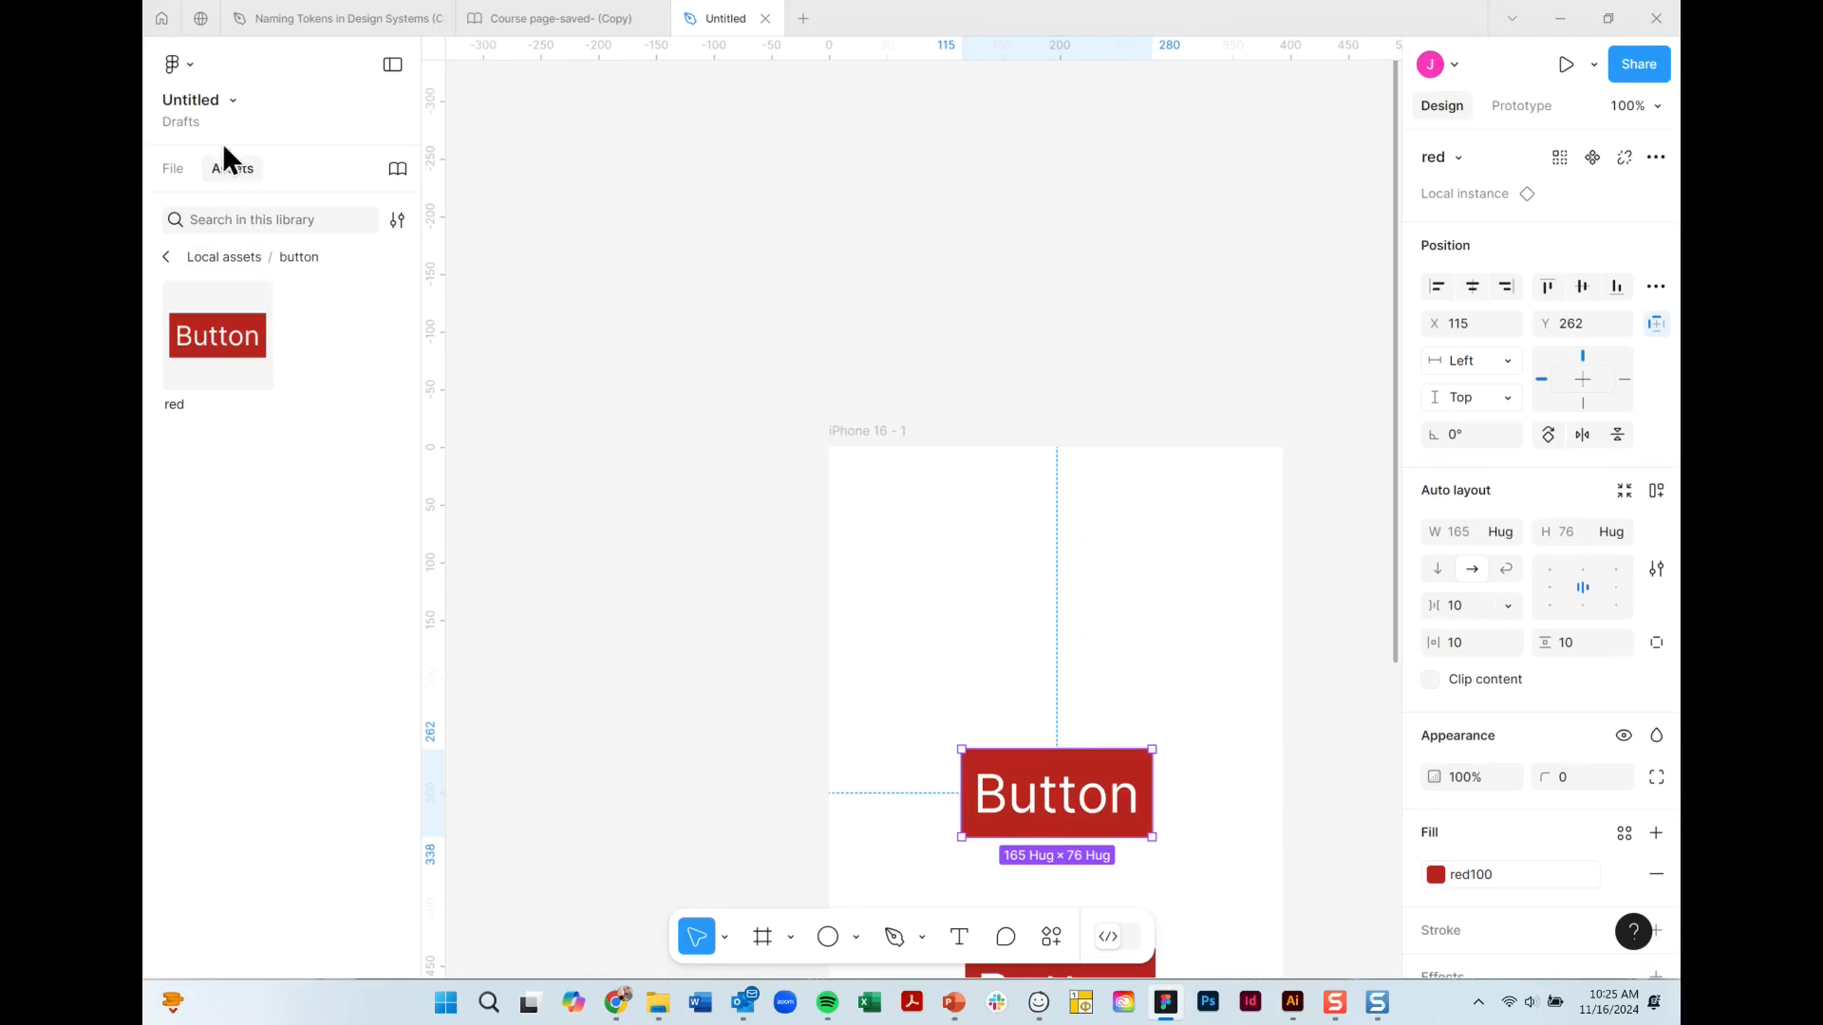
pyautogui.click(173, 167)
pyautogui.scroll(-1, 219, 266)
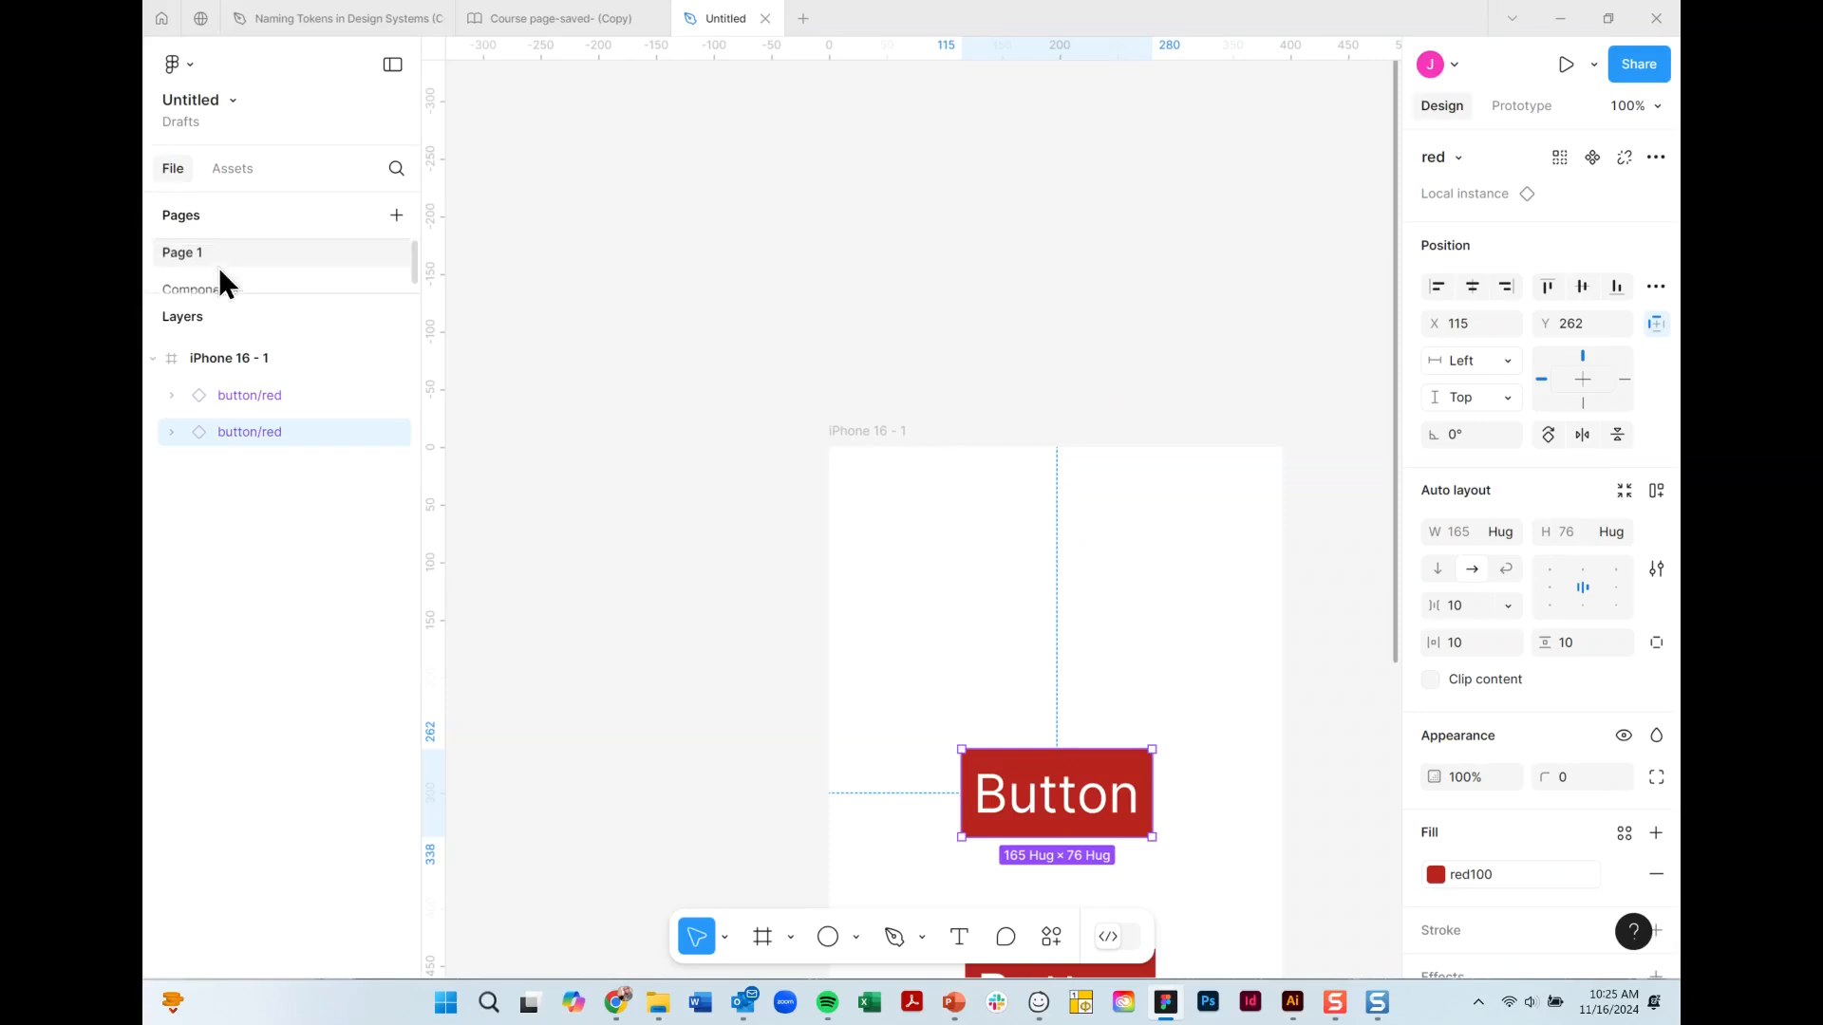
pyautogui.click(219, 274)
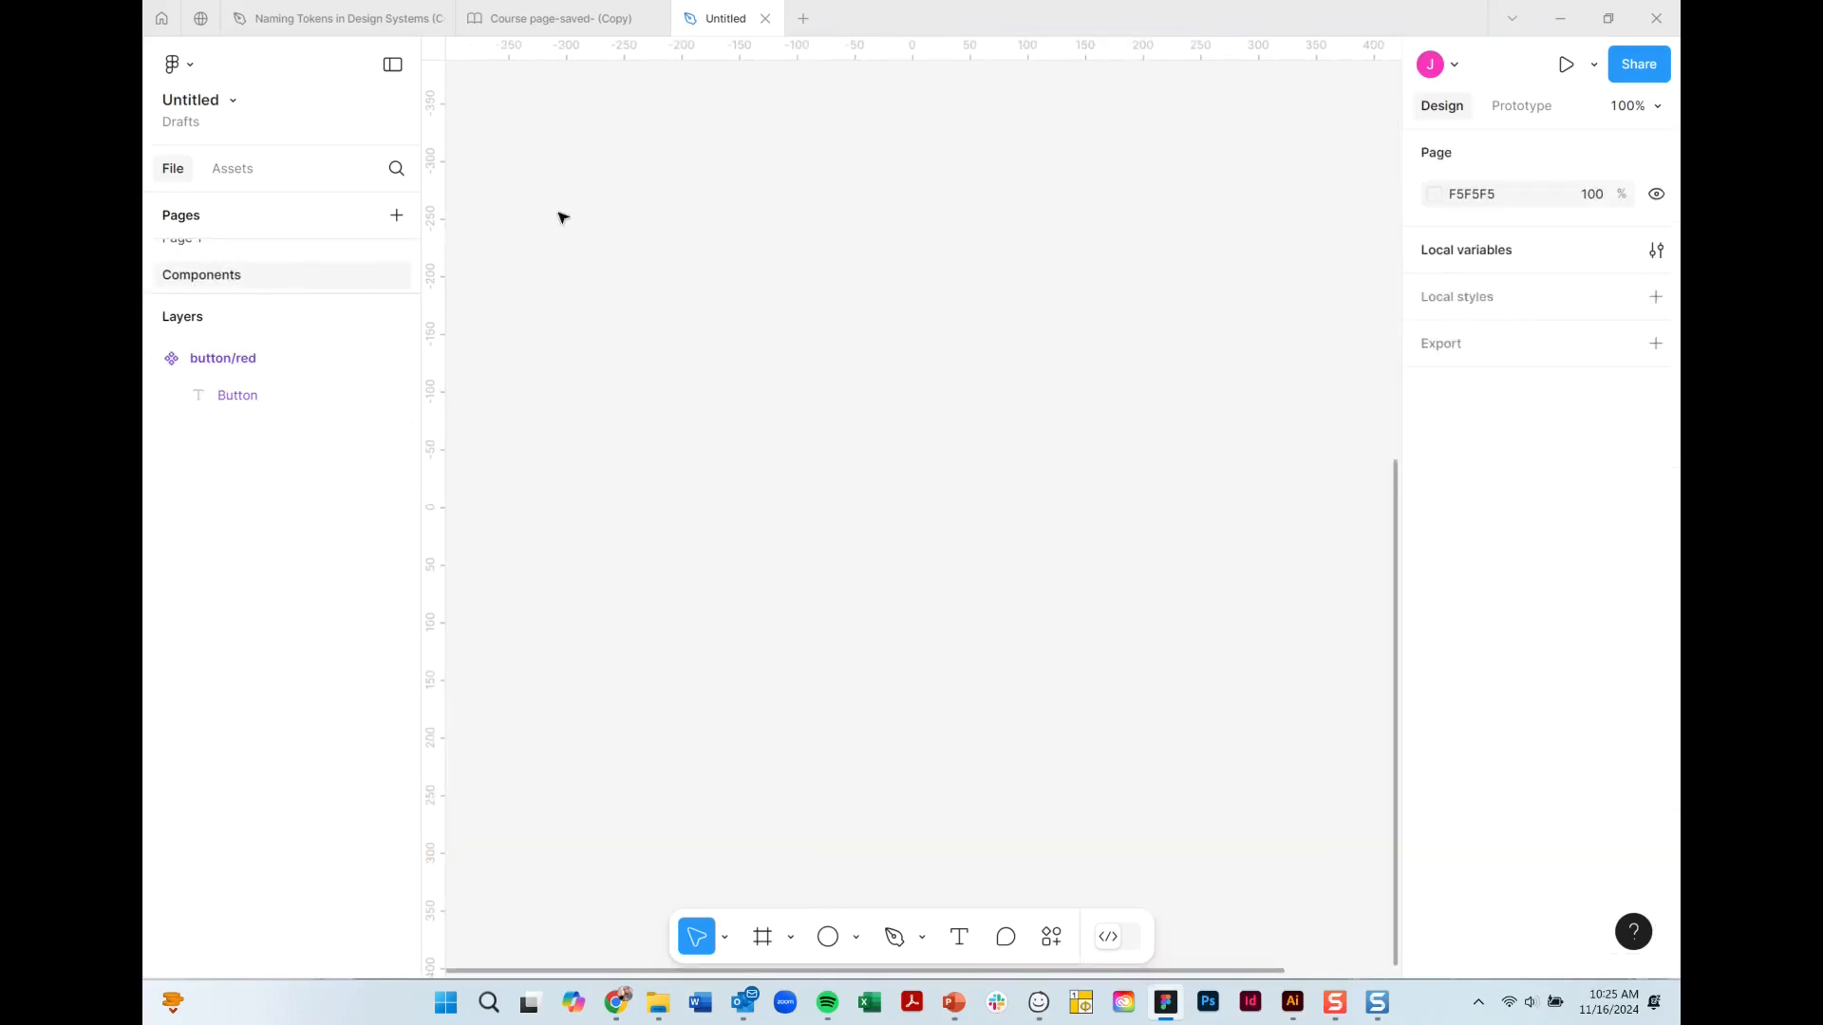
pyautogui.click(856, 943)
pyautogui.click(869, 889)
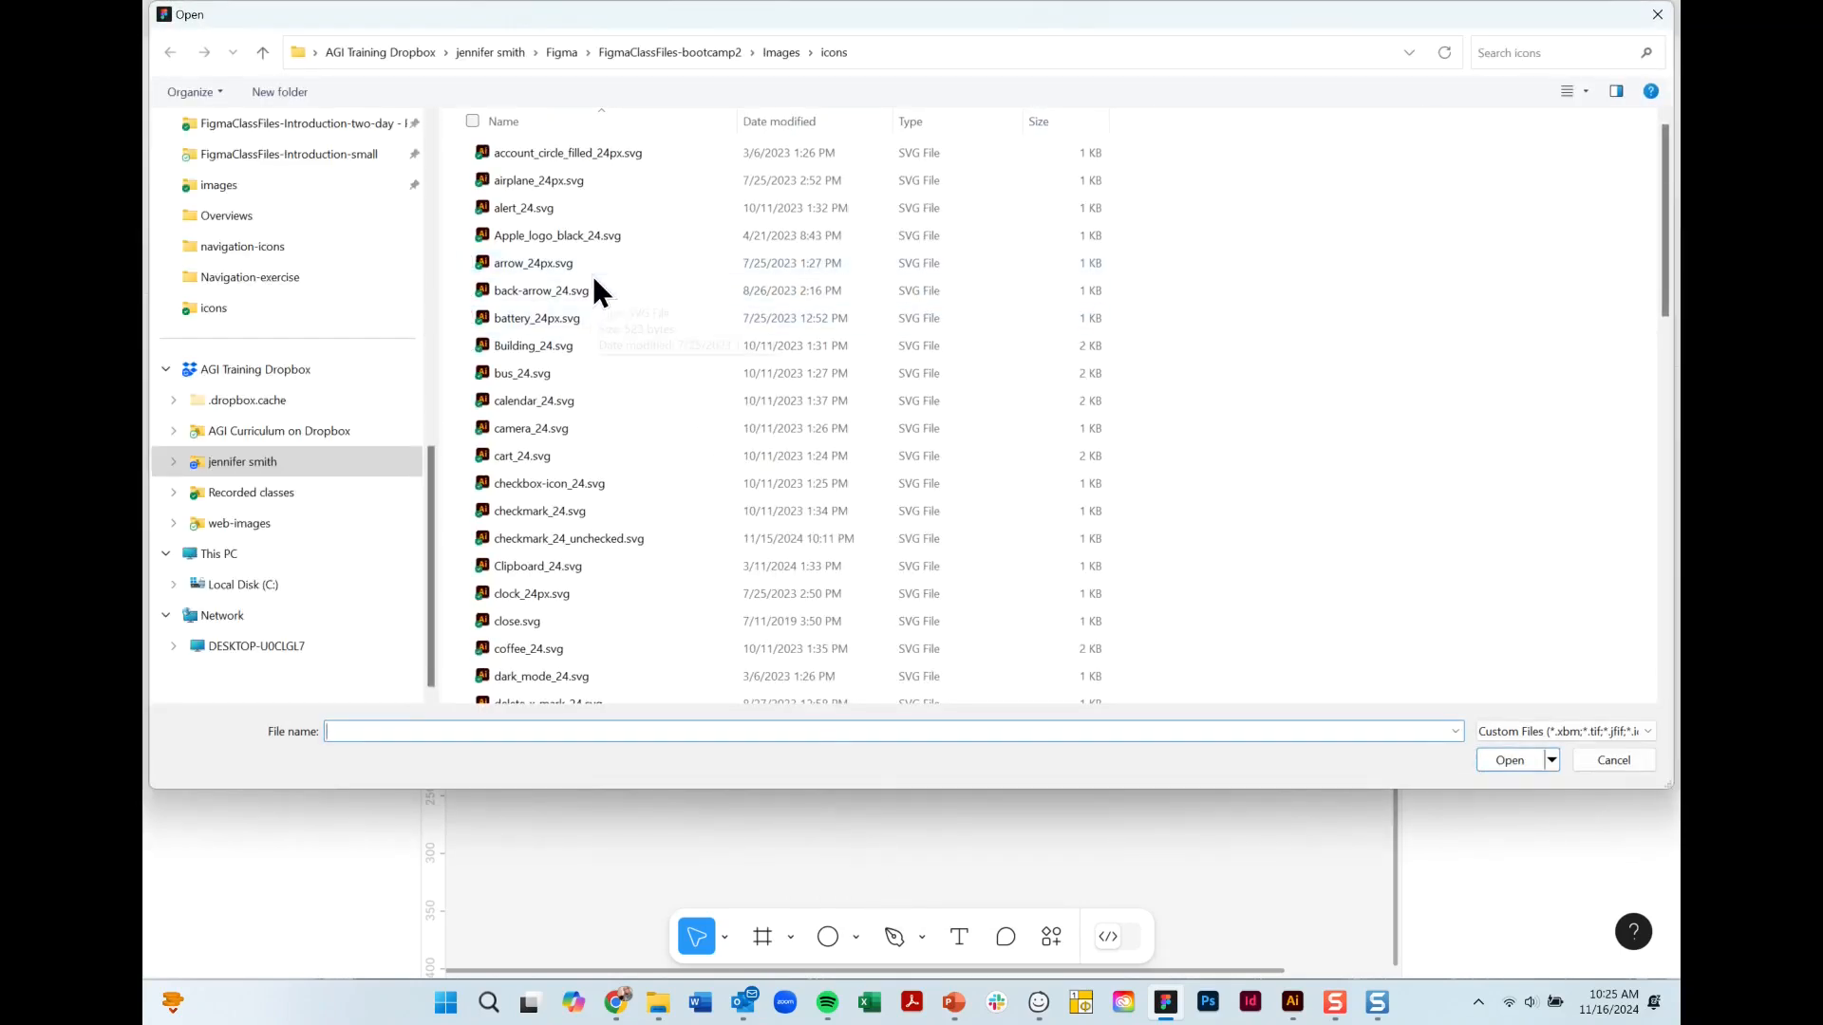
pyautogui.click(538, 161)
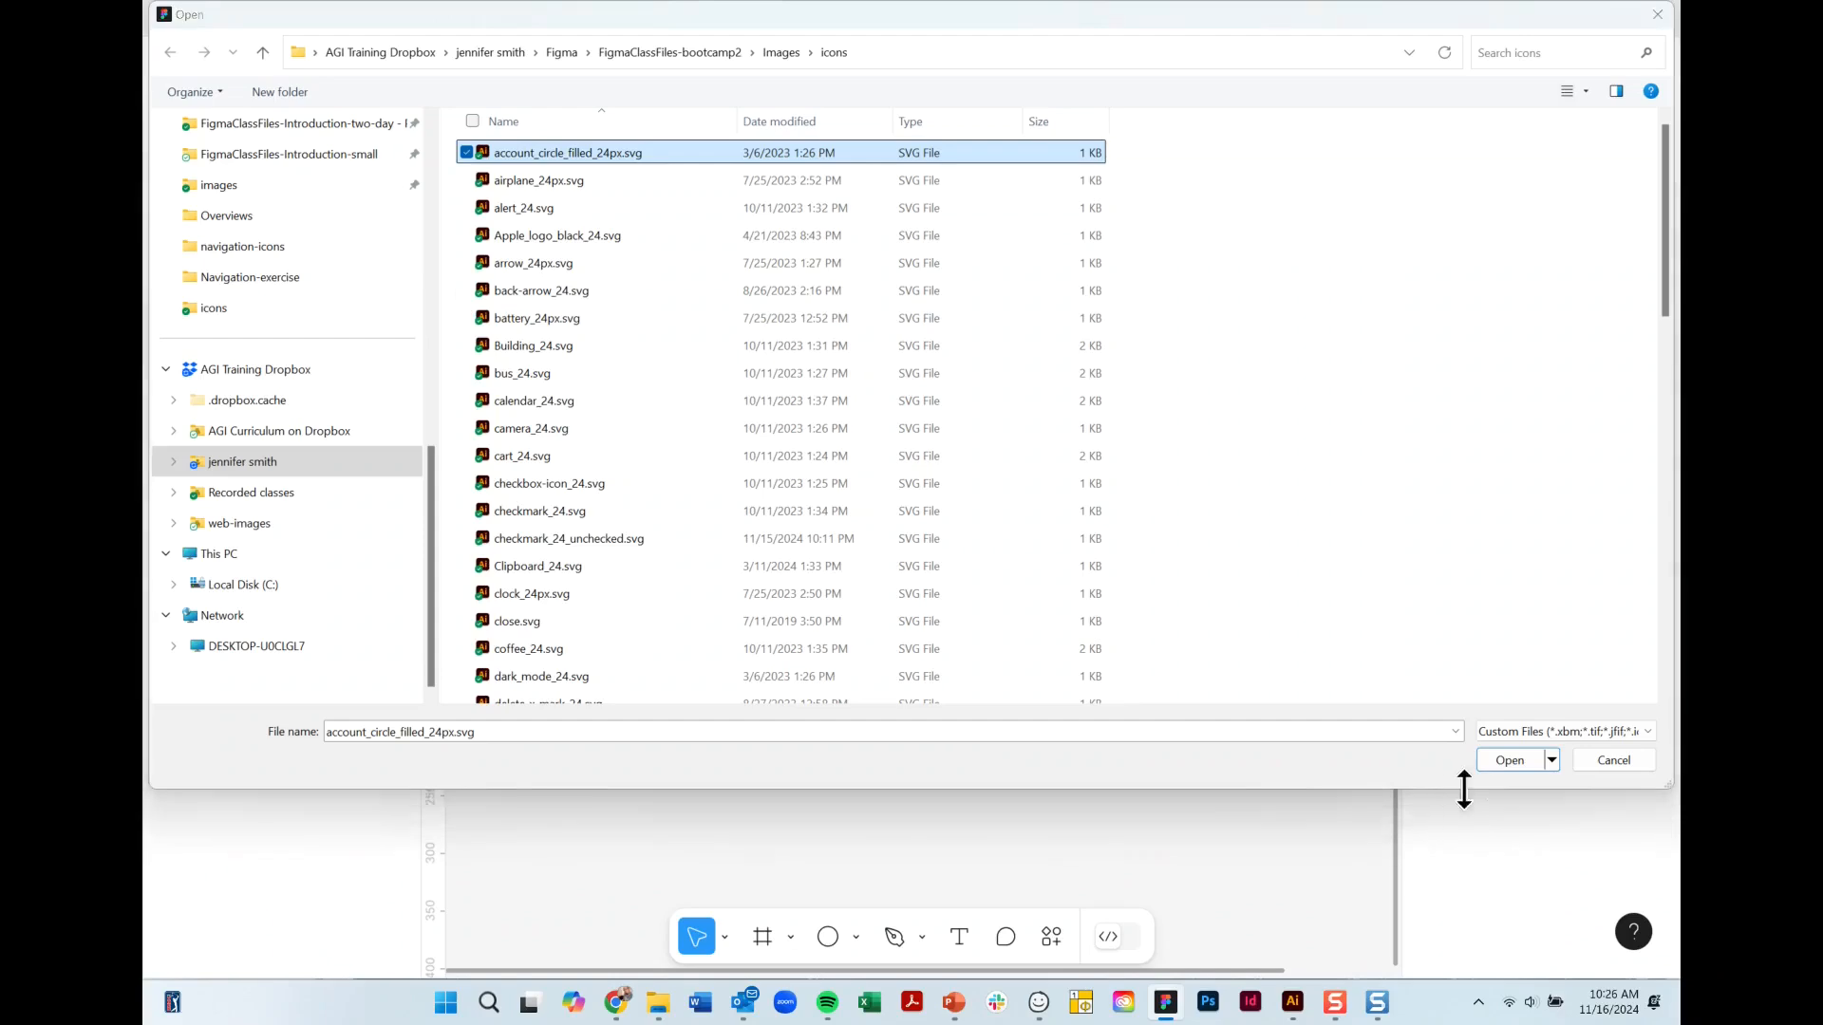
pyautogui.click(1631, 762)
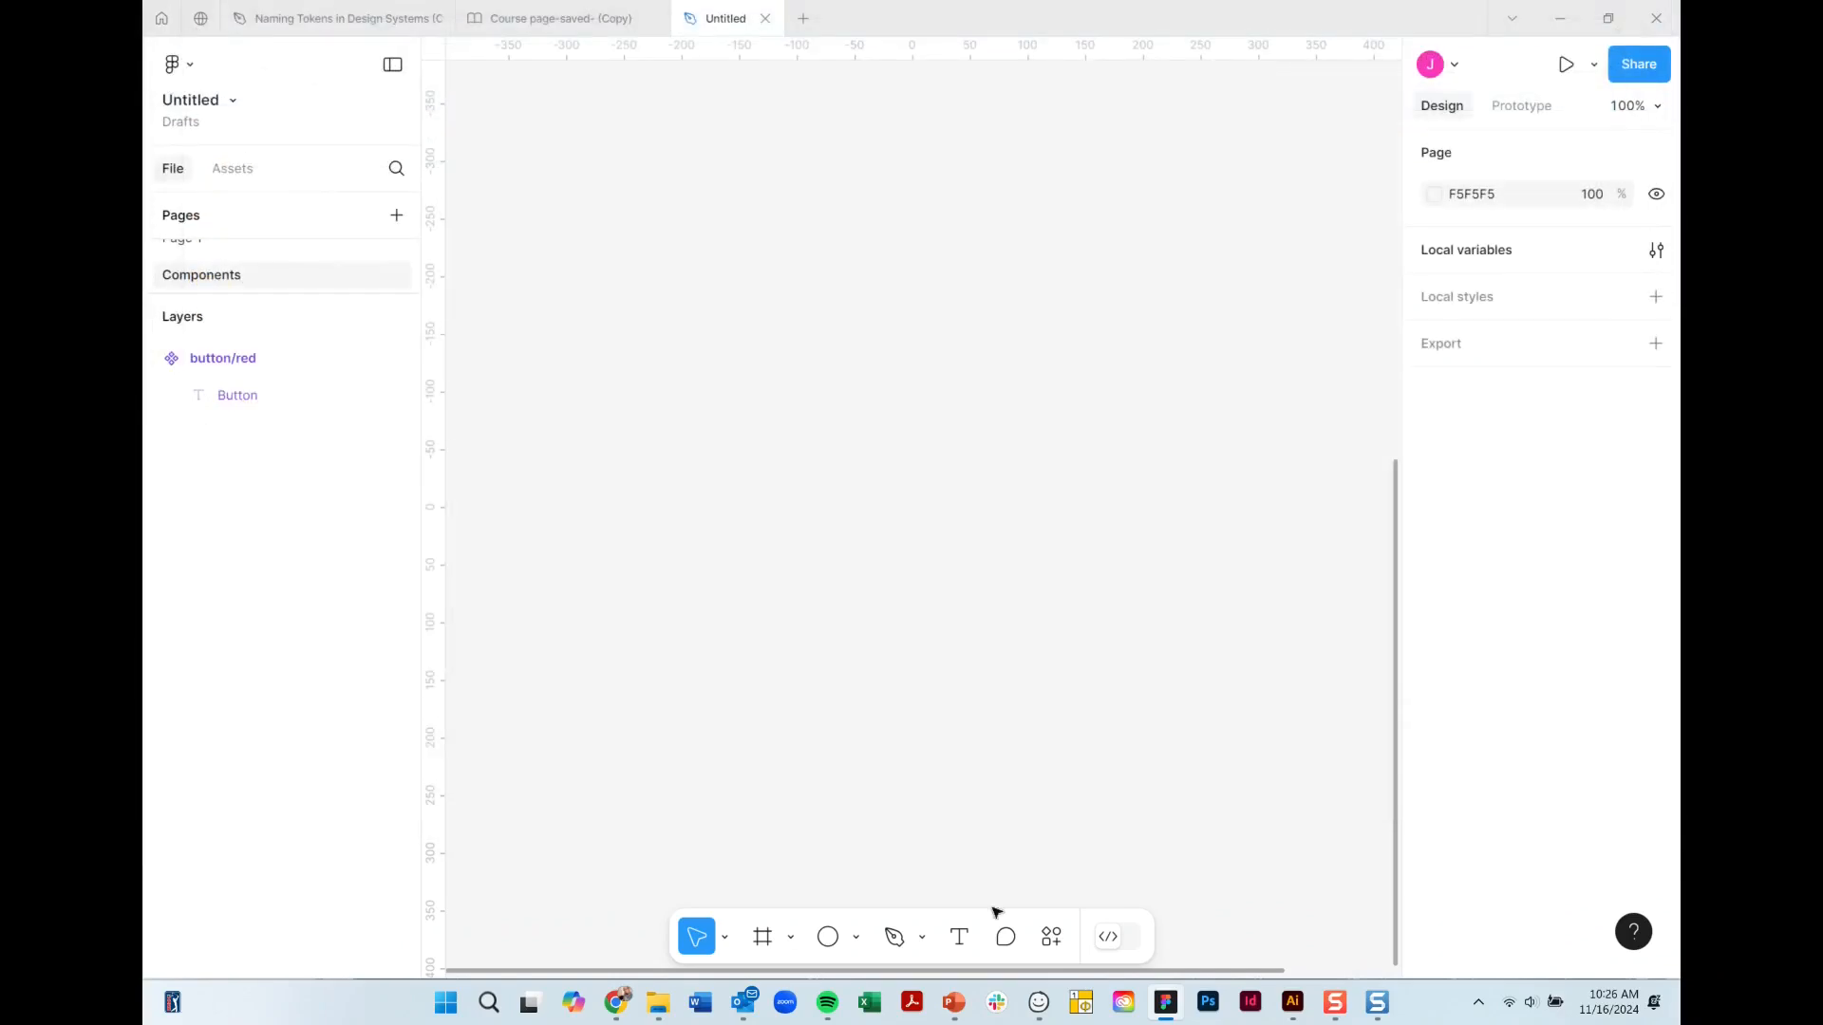
pyautogui.click(1051, 937)
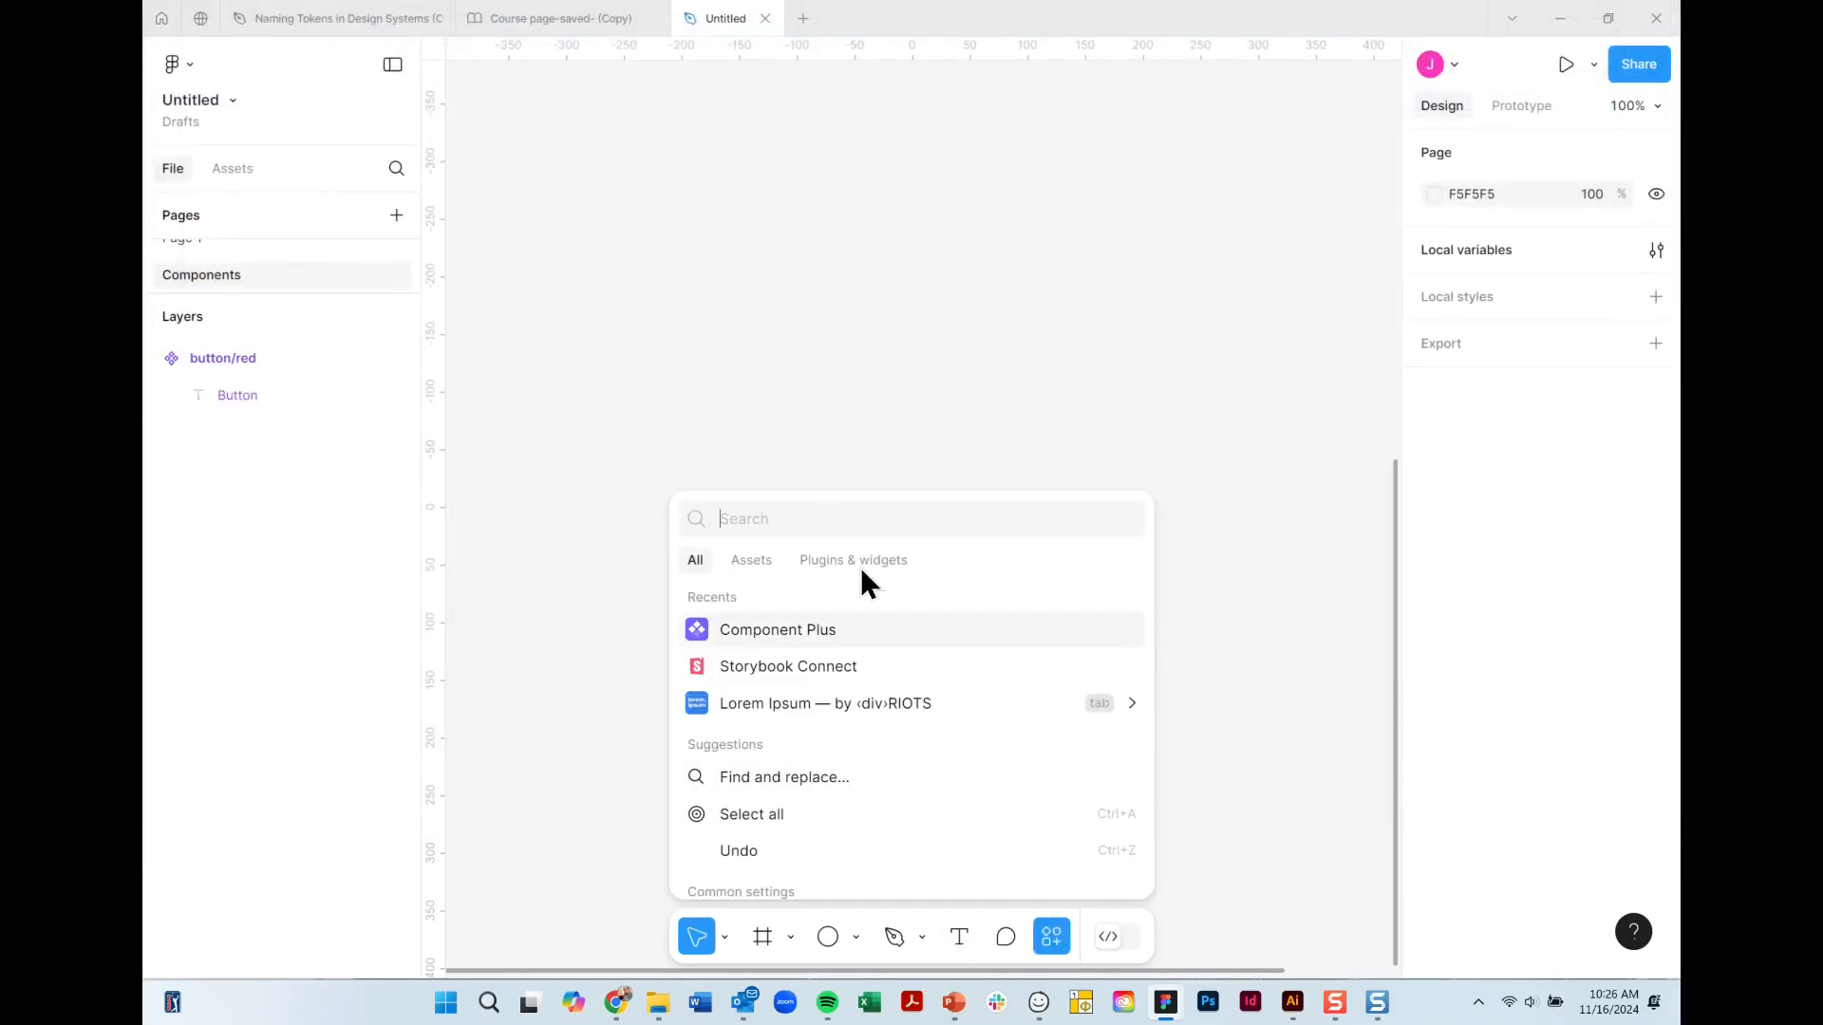
pyautogui.click(1275, 778)
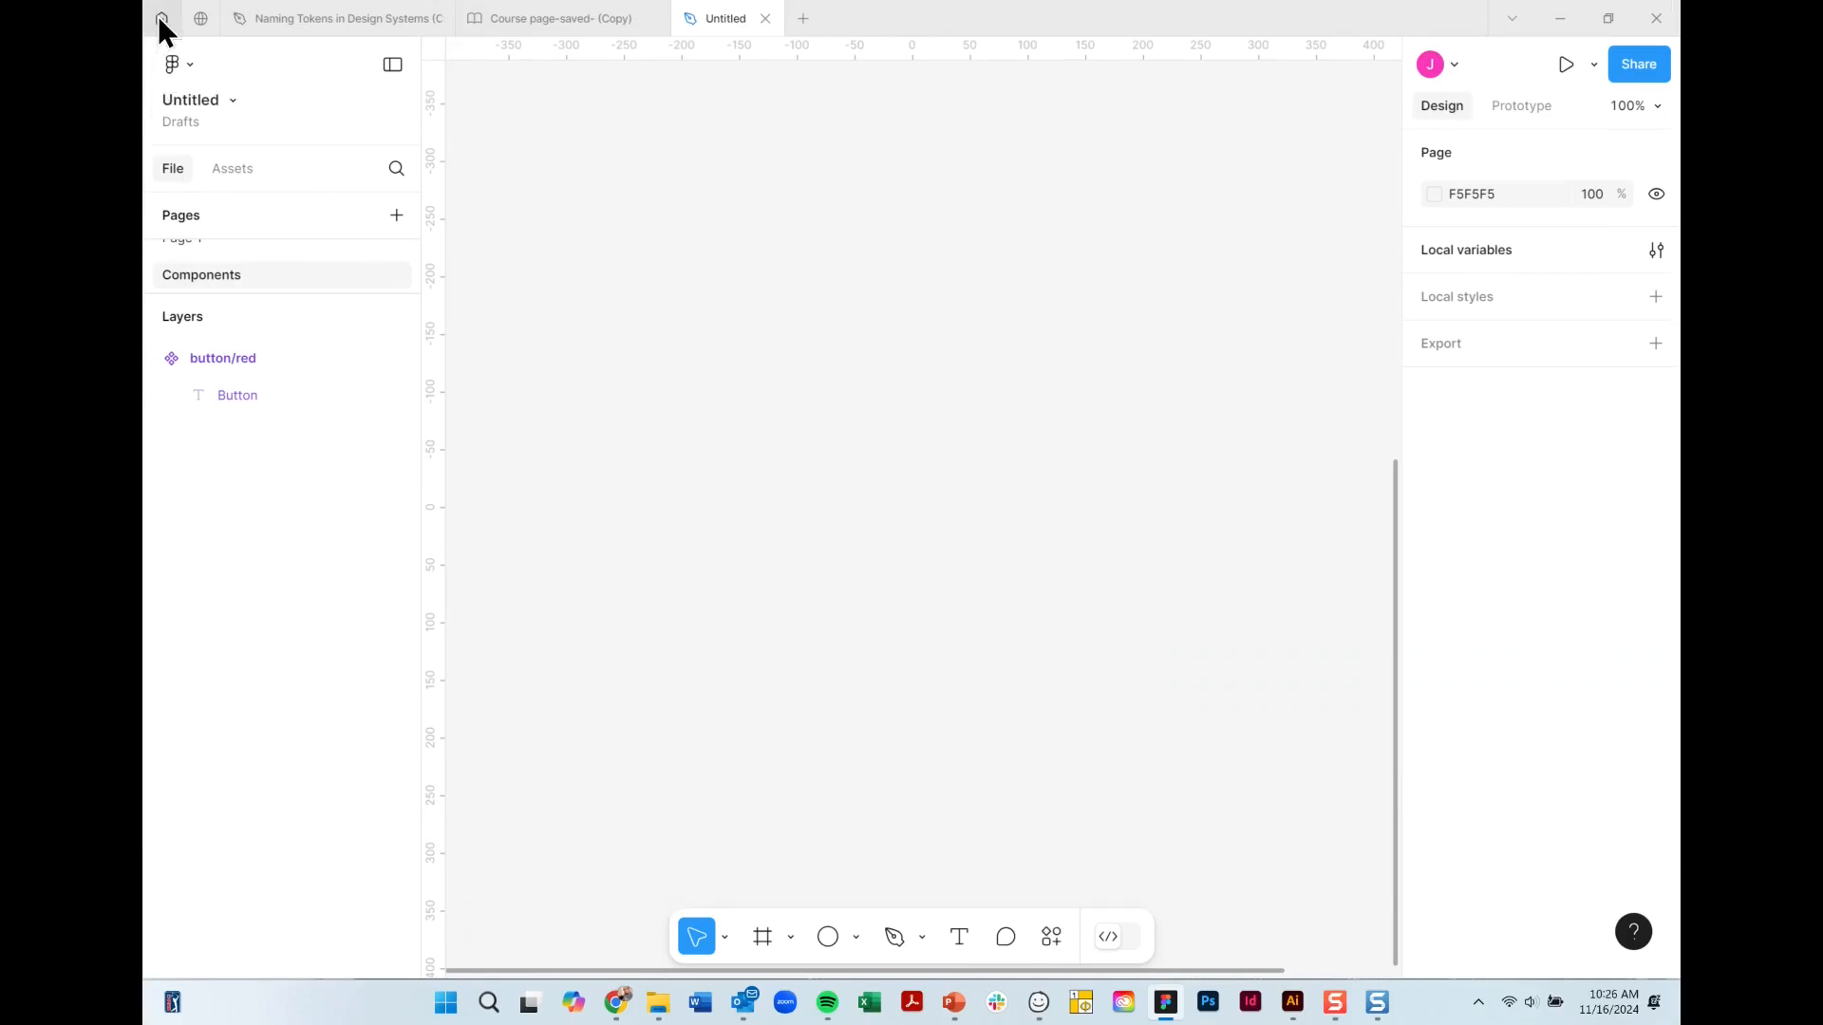
# Search the Figma Community for icons, browse the results and return to the Material 2 Design Kit page.
pyautogui.click(202, 17)
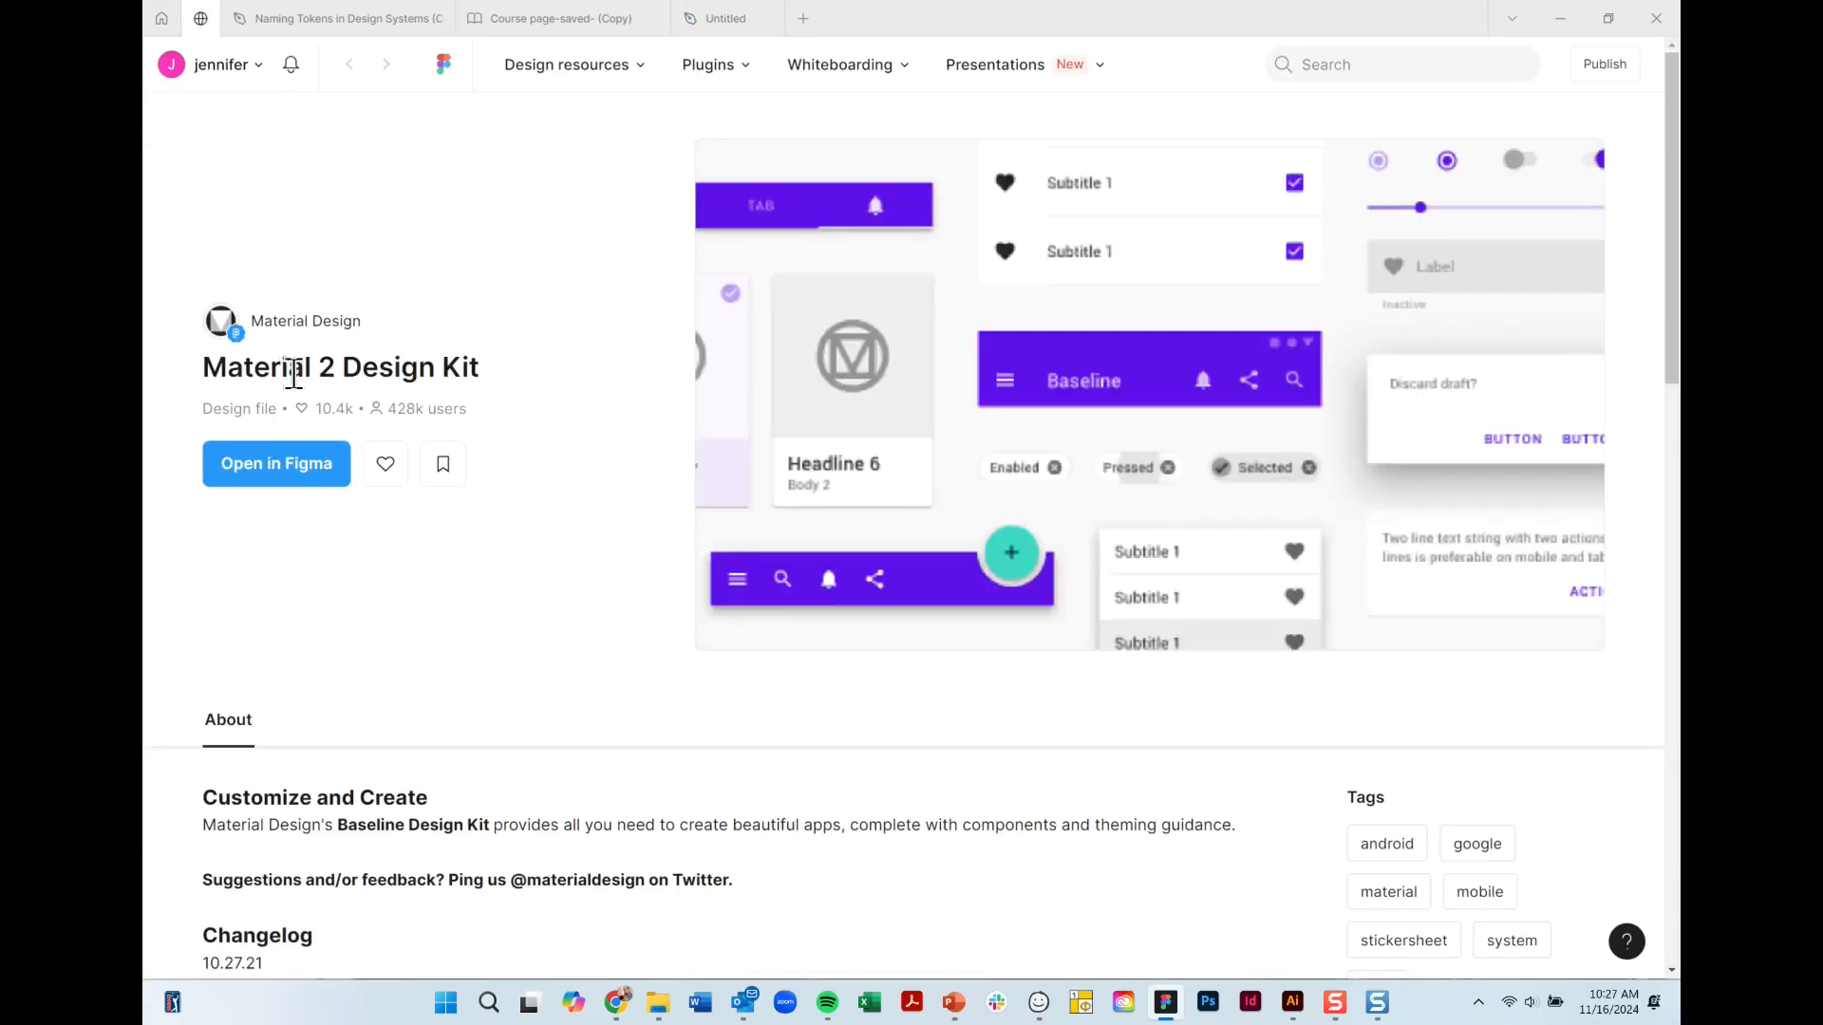
pyautogui.click(1405, 65)
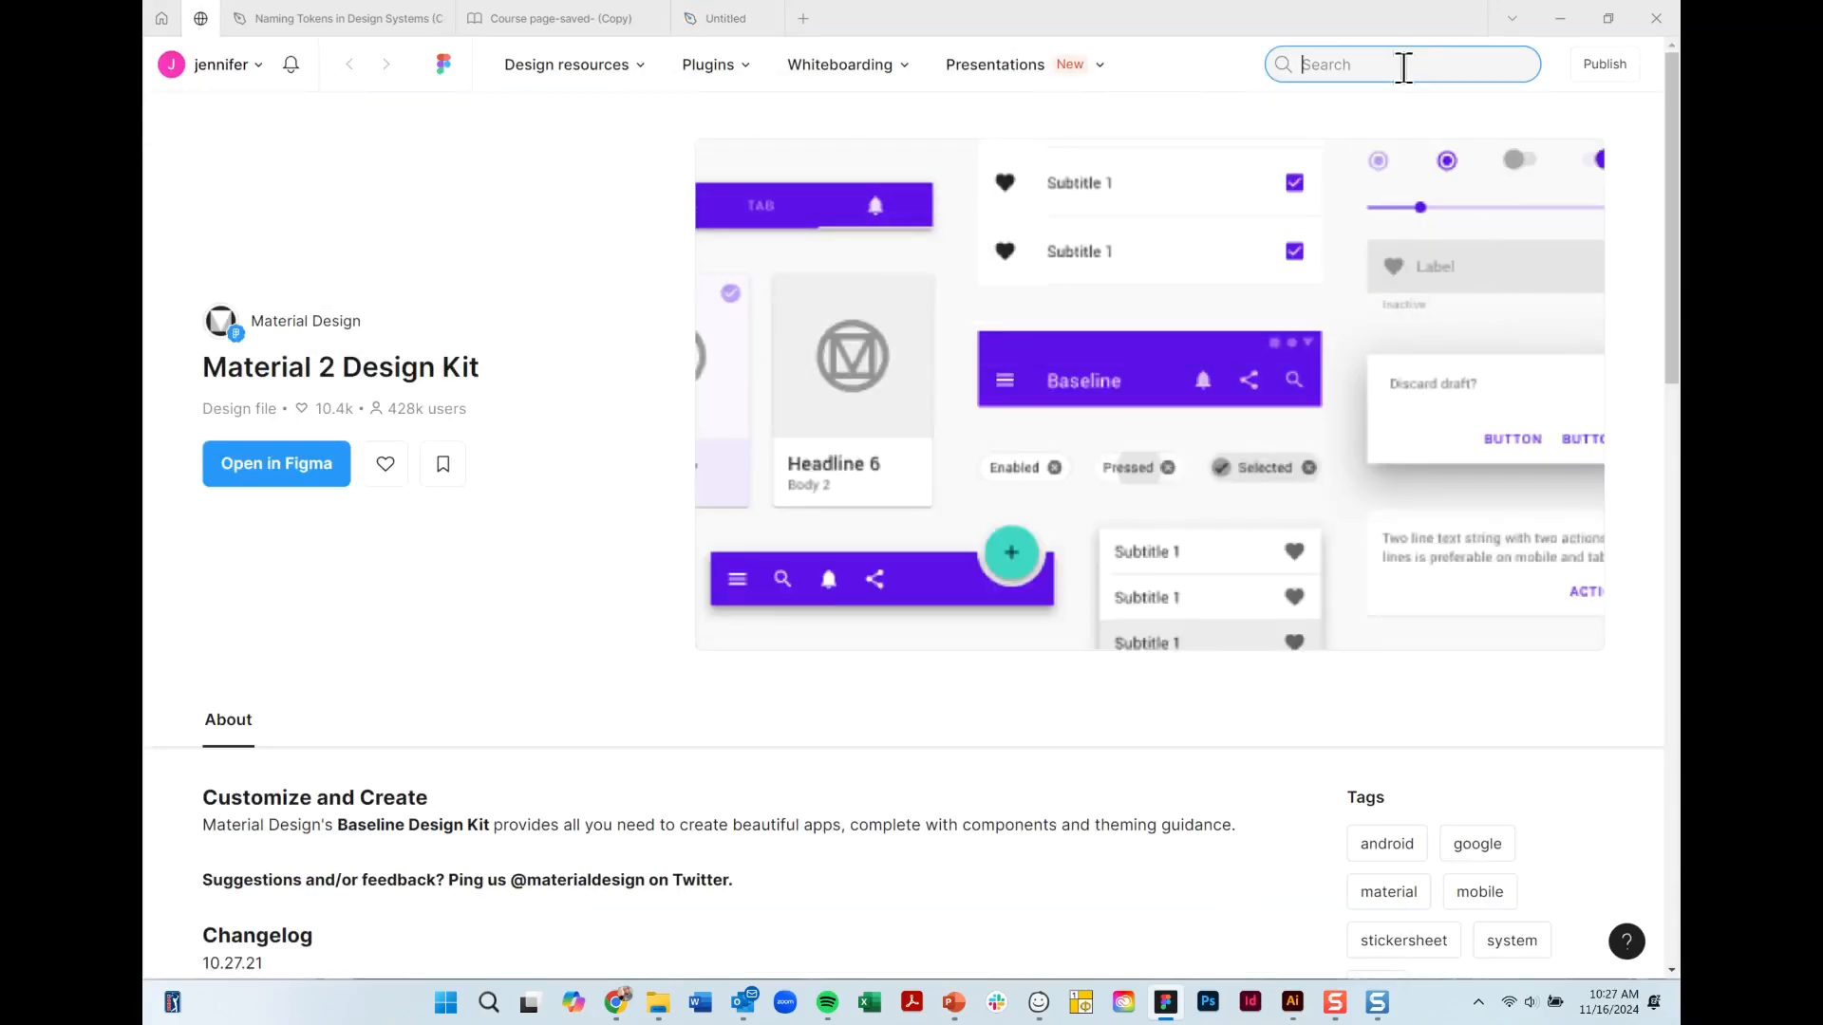
pyautogui.write('icons')
pyautogui.press('Return')
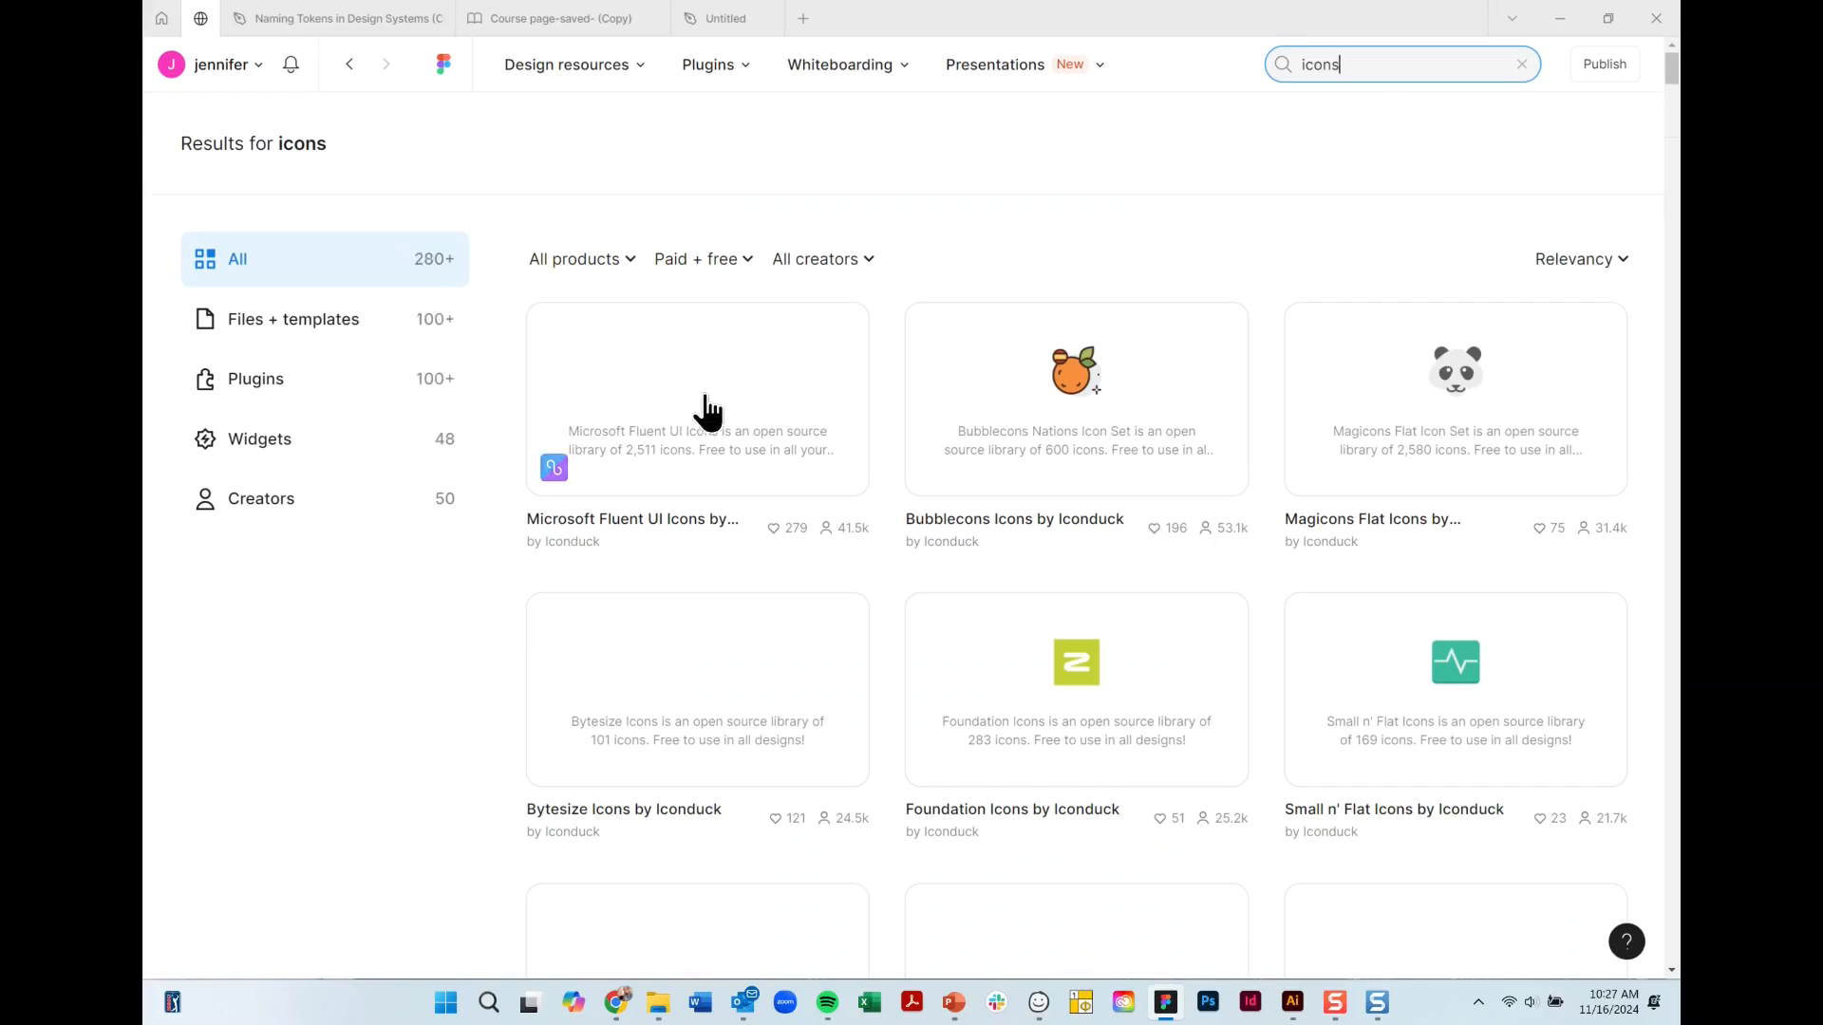
pyautogui.scroll(-4, 831, 537)
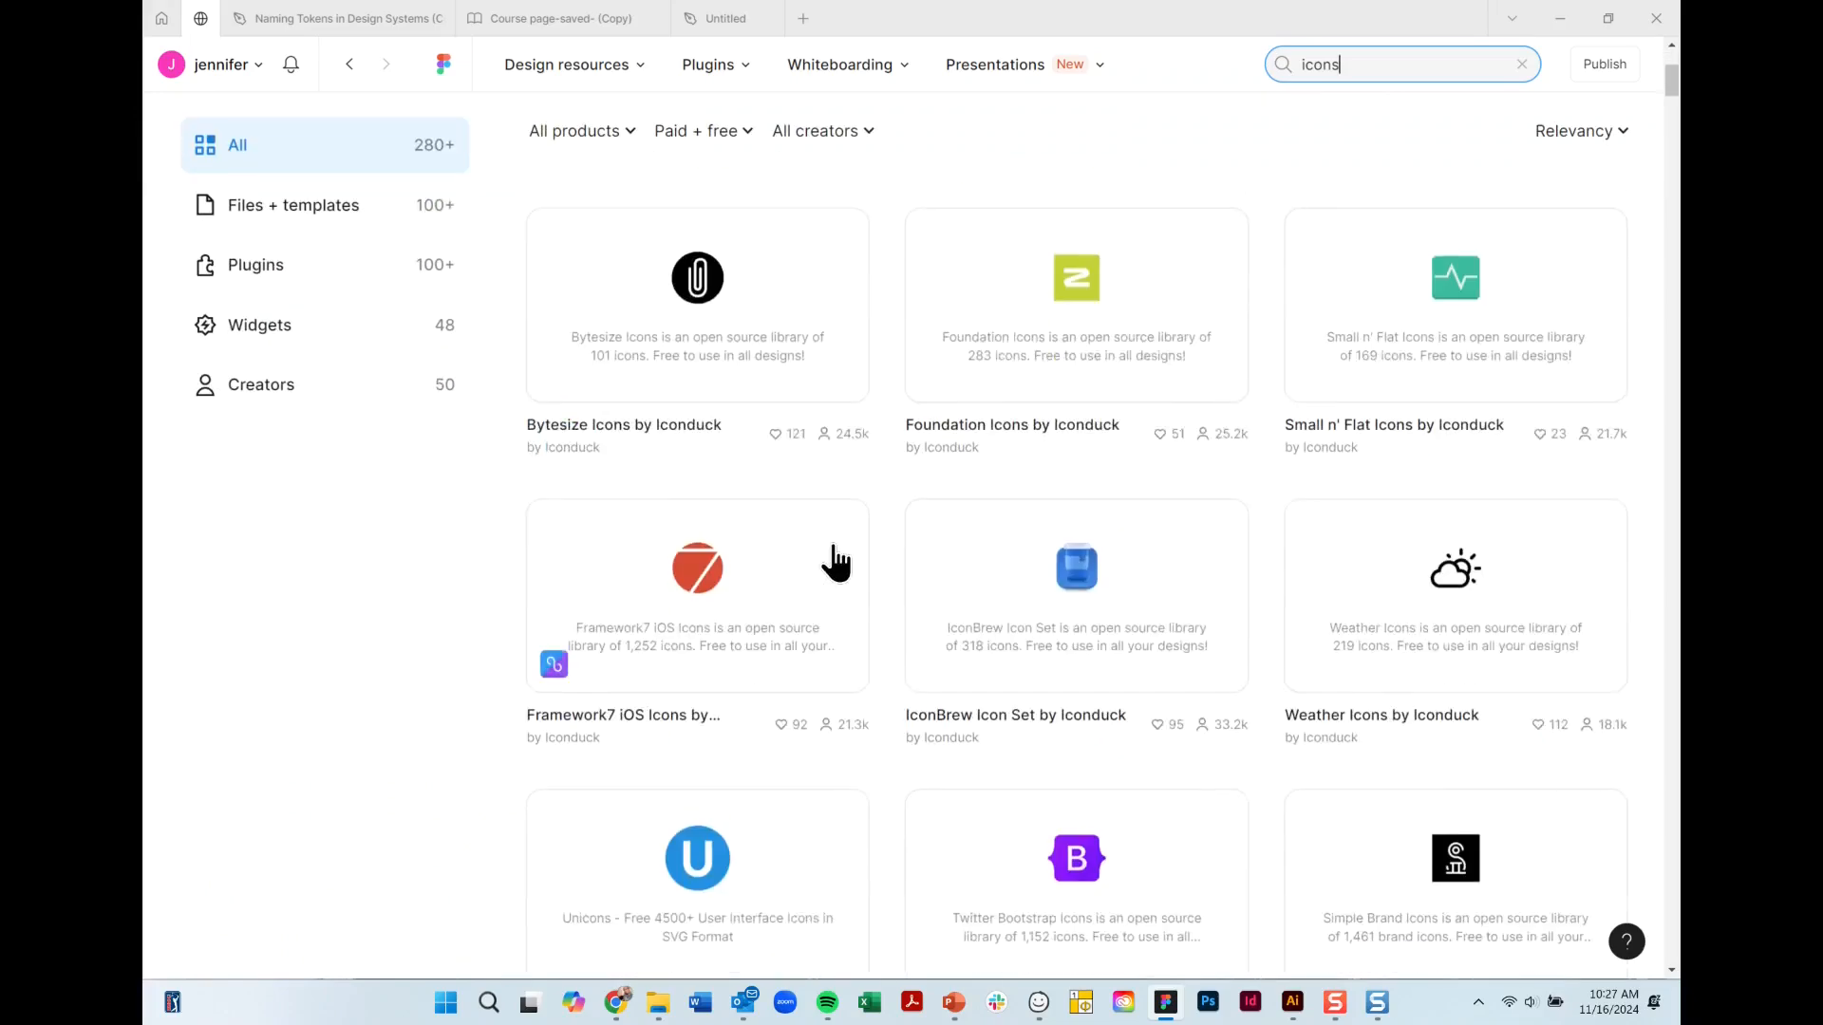
pyautogui.scroll(-4, 831, 551)
pyautogui.hotkey('alt', 'Left')
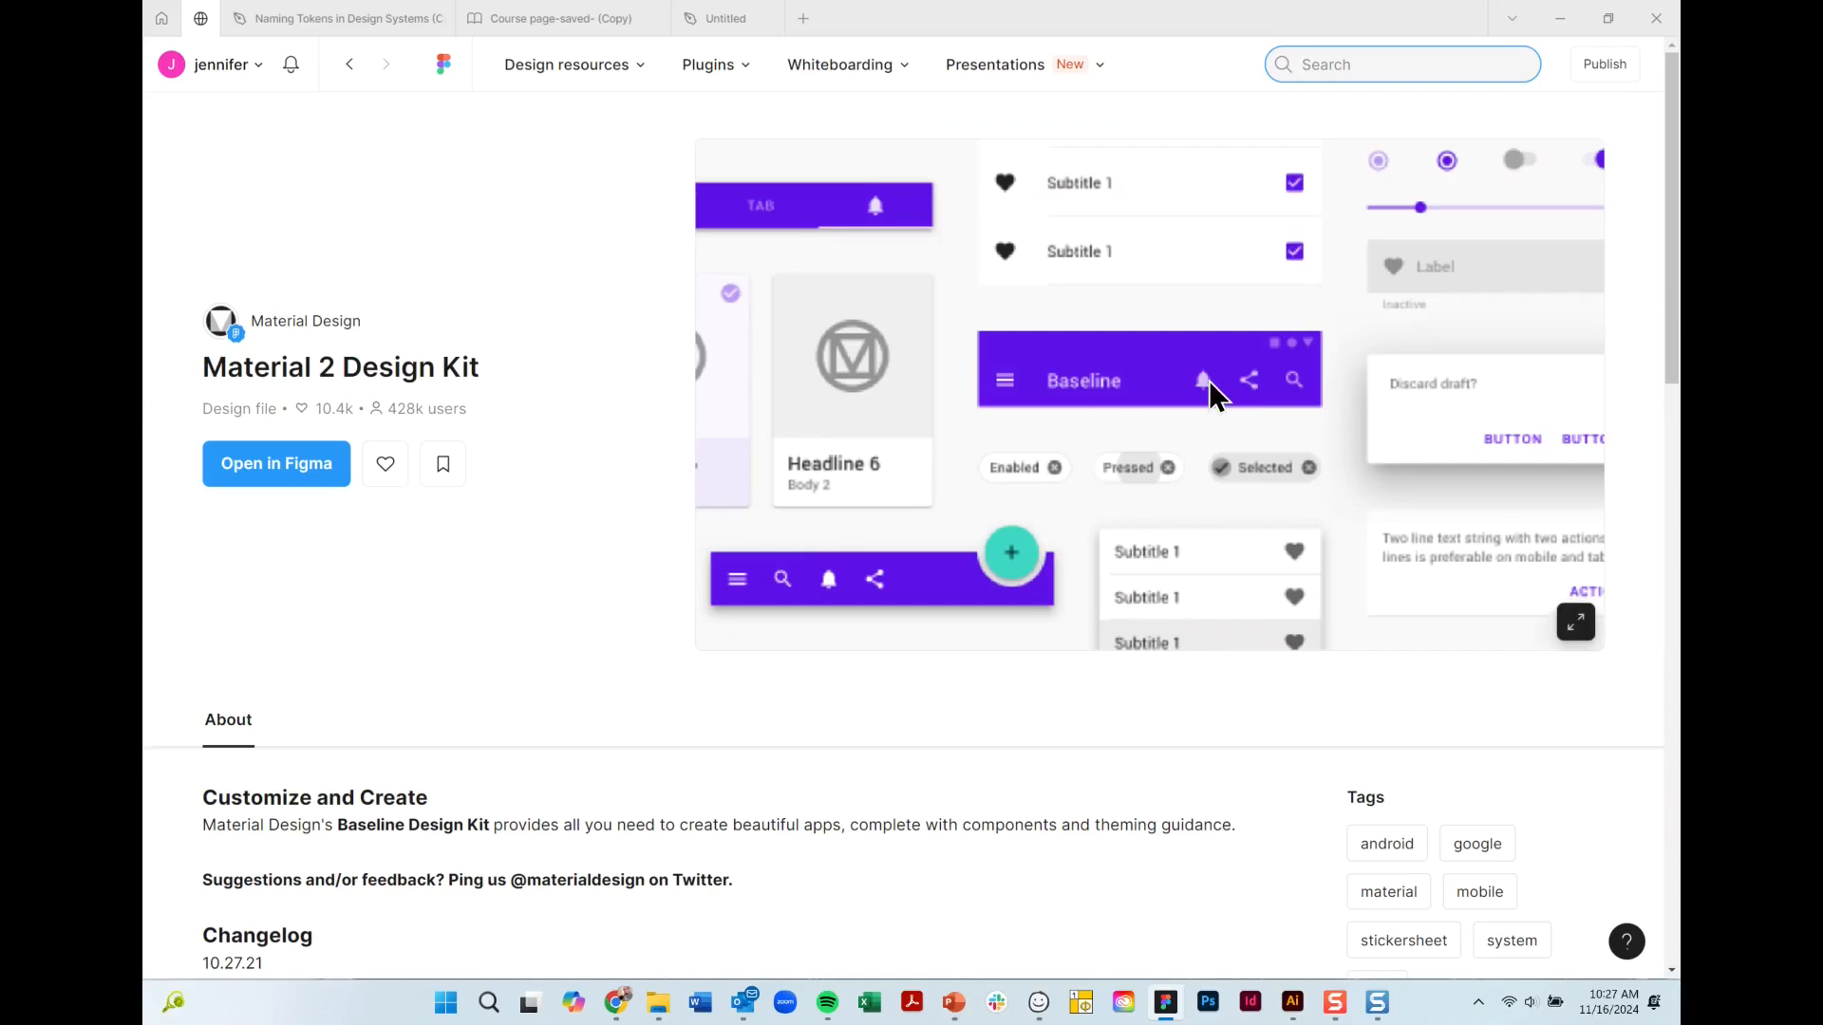
pyautogui.moveTo(765, 44)
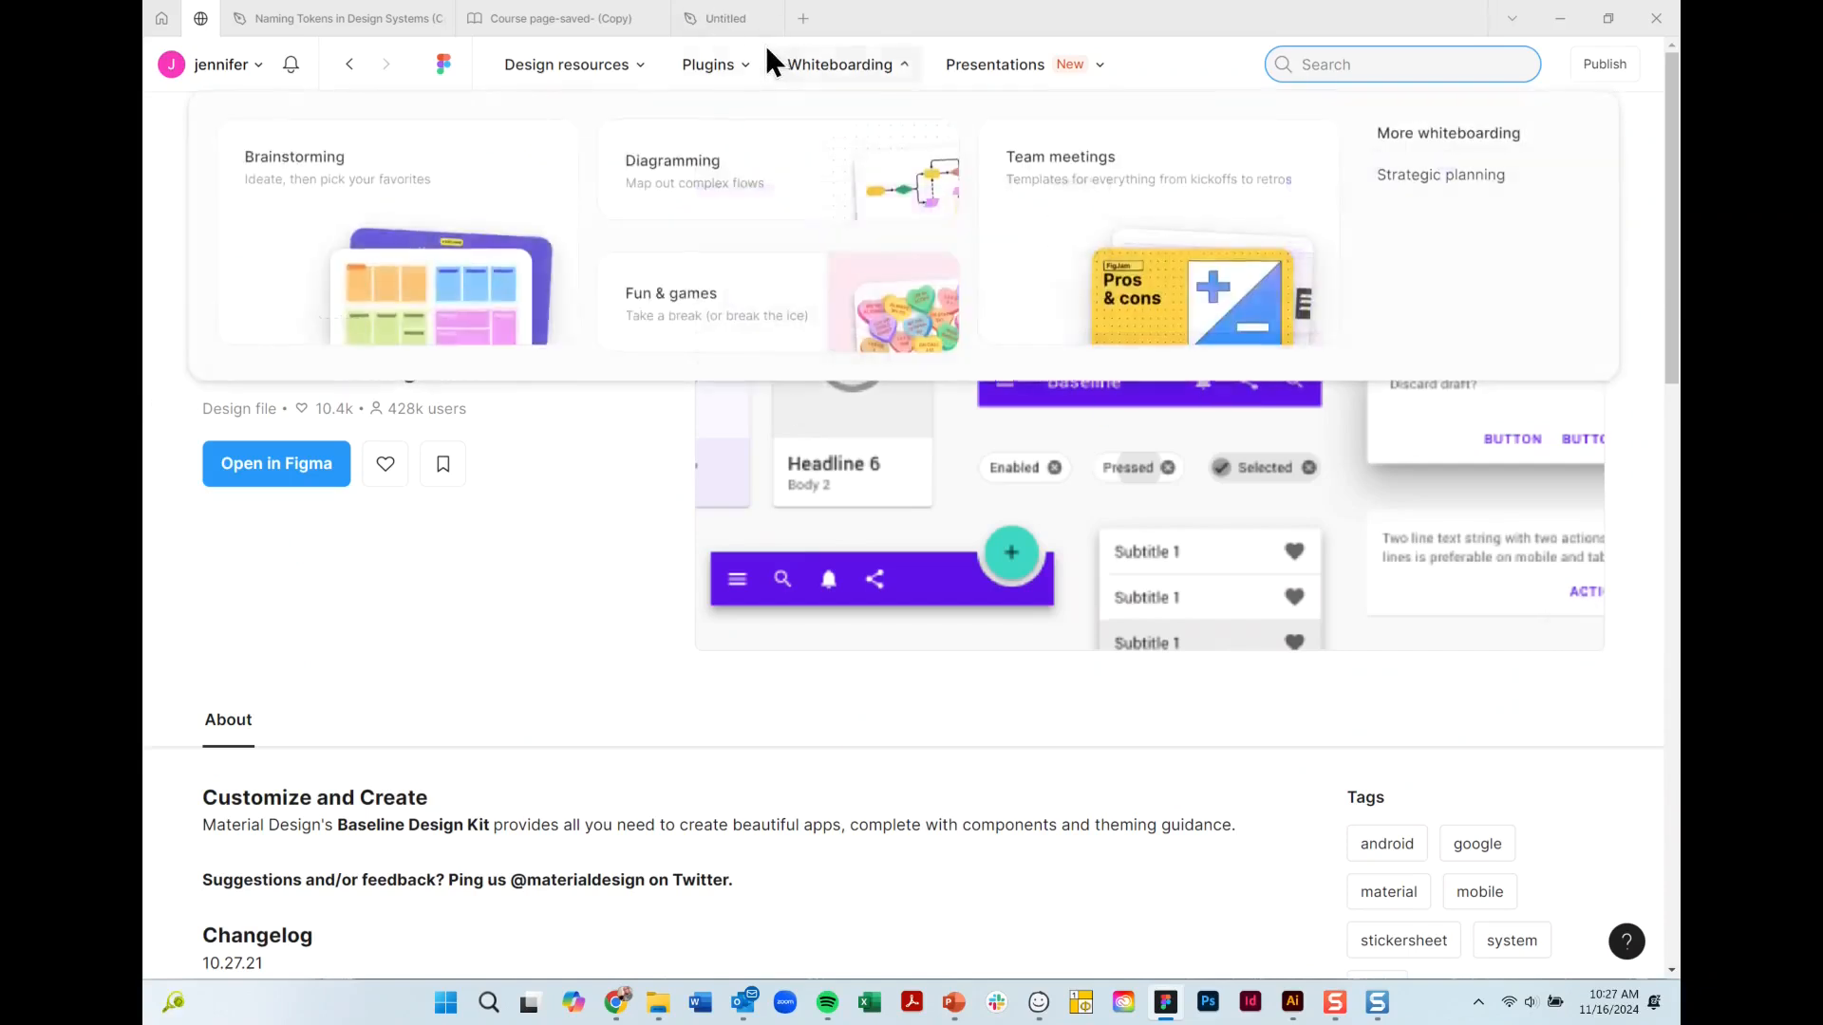
pyautogui.moveTo(712, 19)
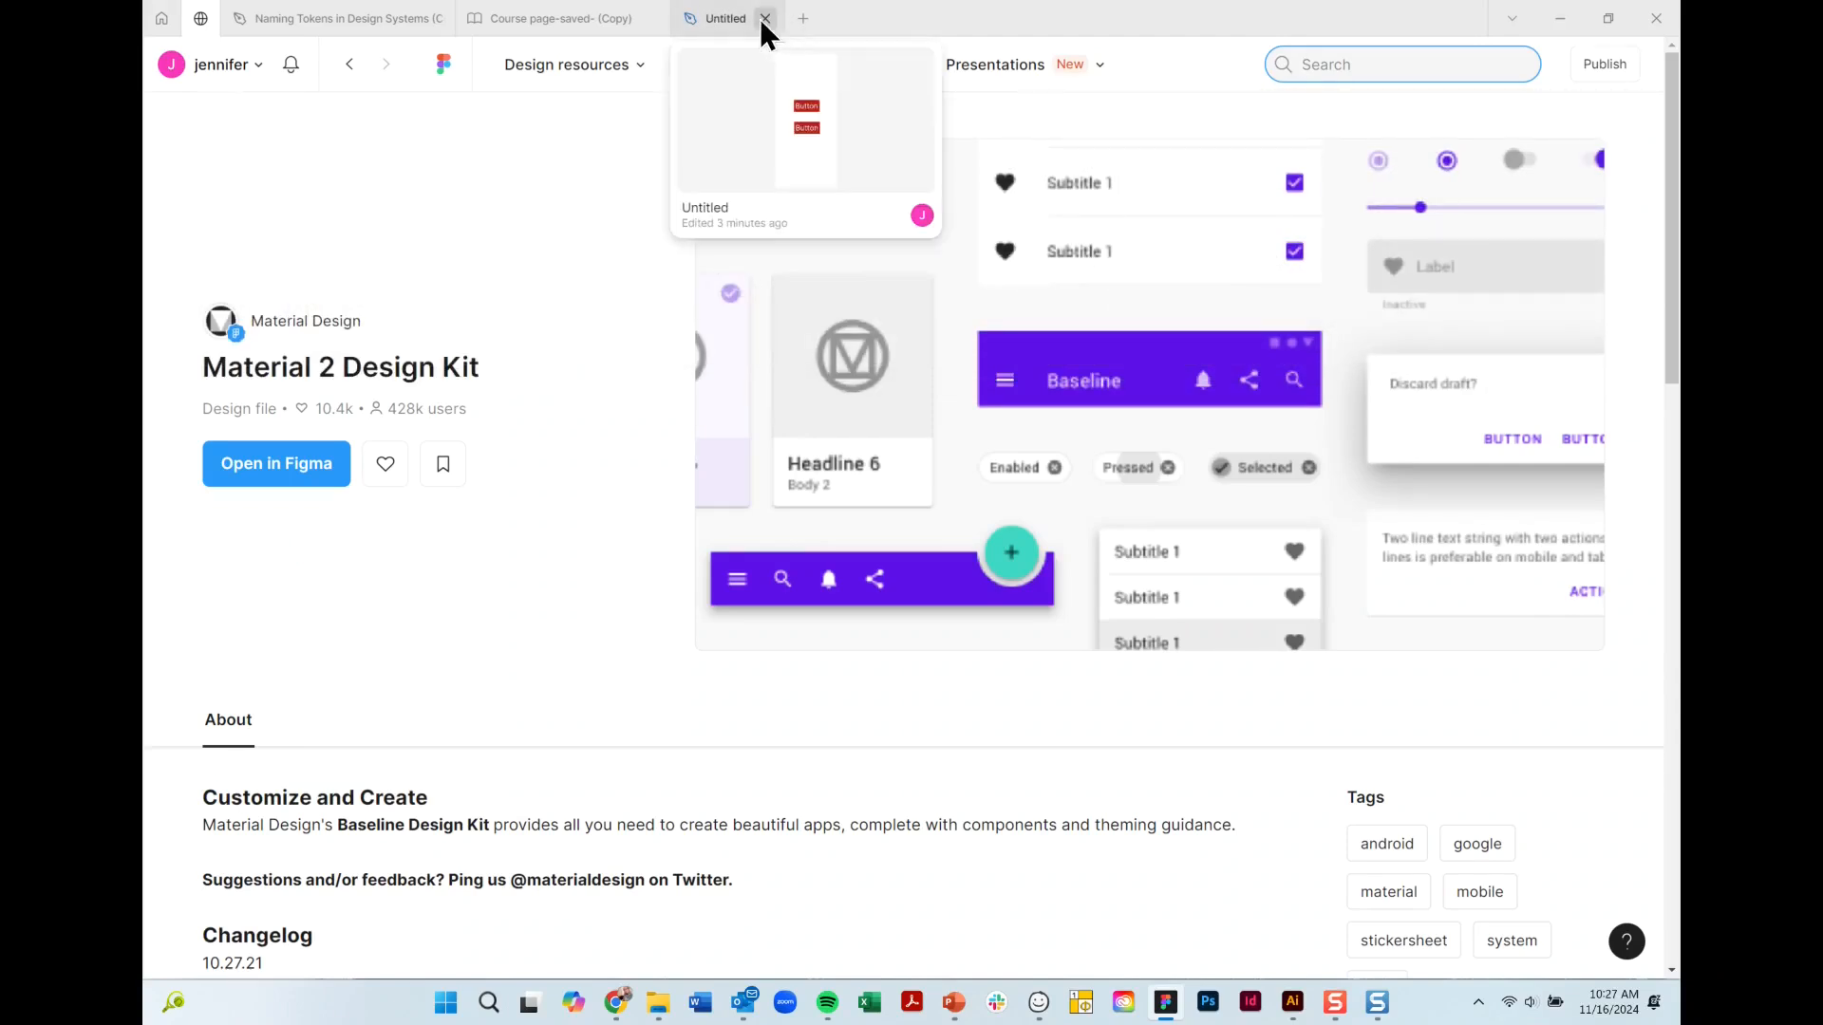
pyautogui.click(525, 23)
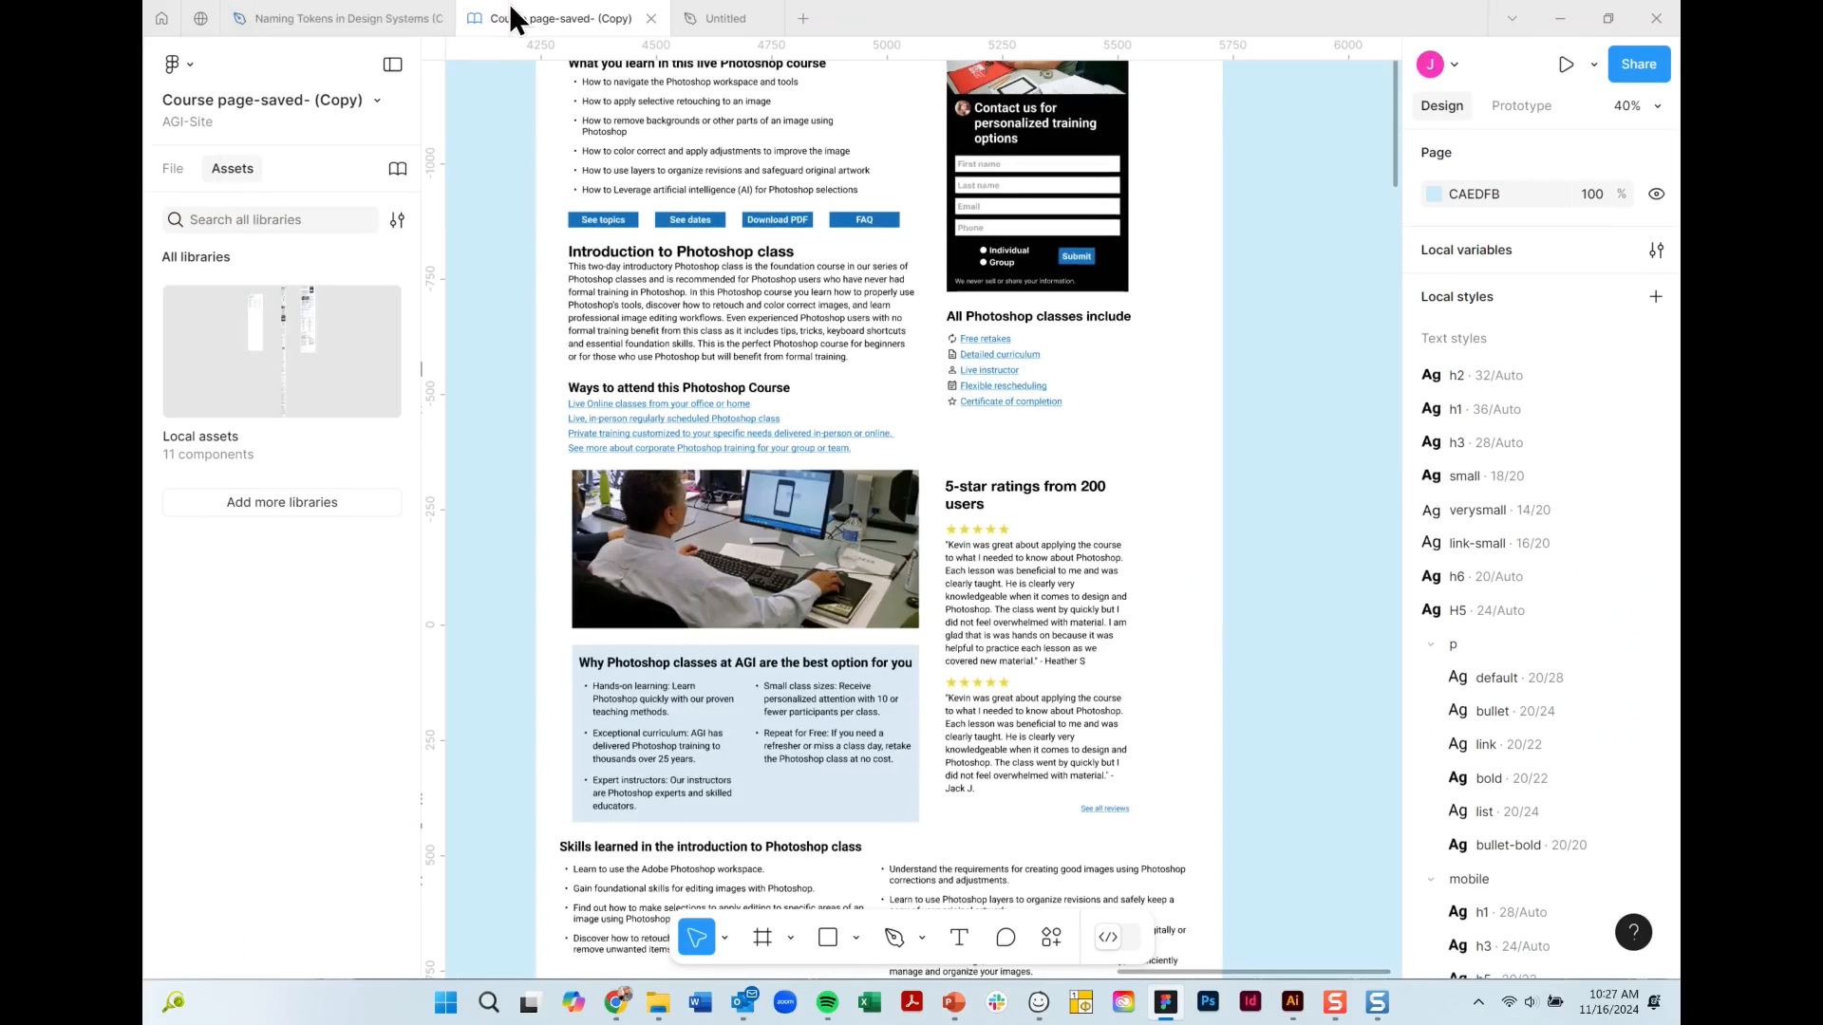
# Return to the Untitled file and load the SVG images from arrow_24px.svg through checkbox-icon_24.svg in the icons folder for placing.
pyautogui.click(715, 13)
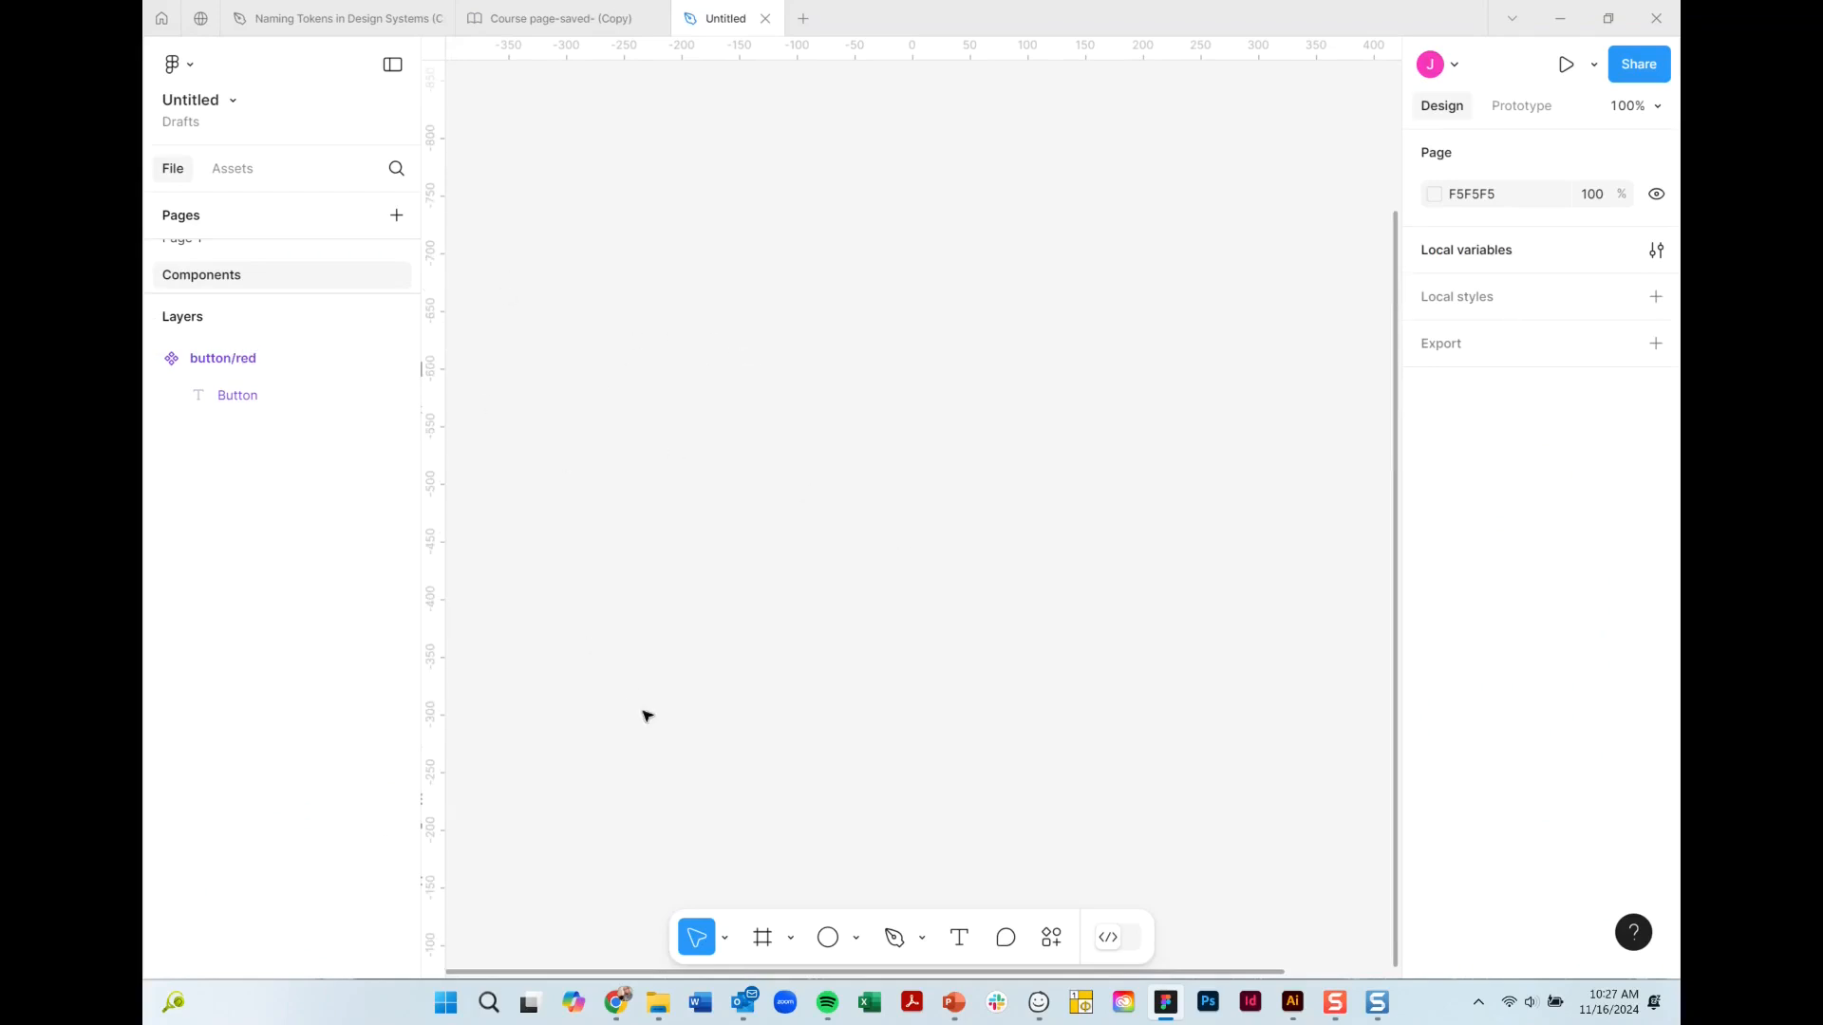
pyautogui.click(867, 938)
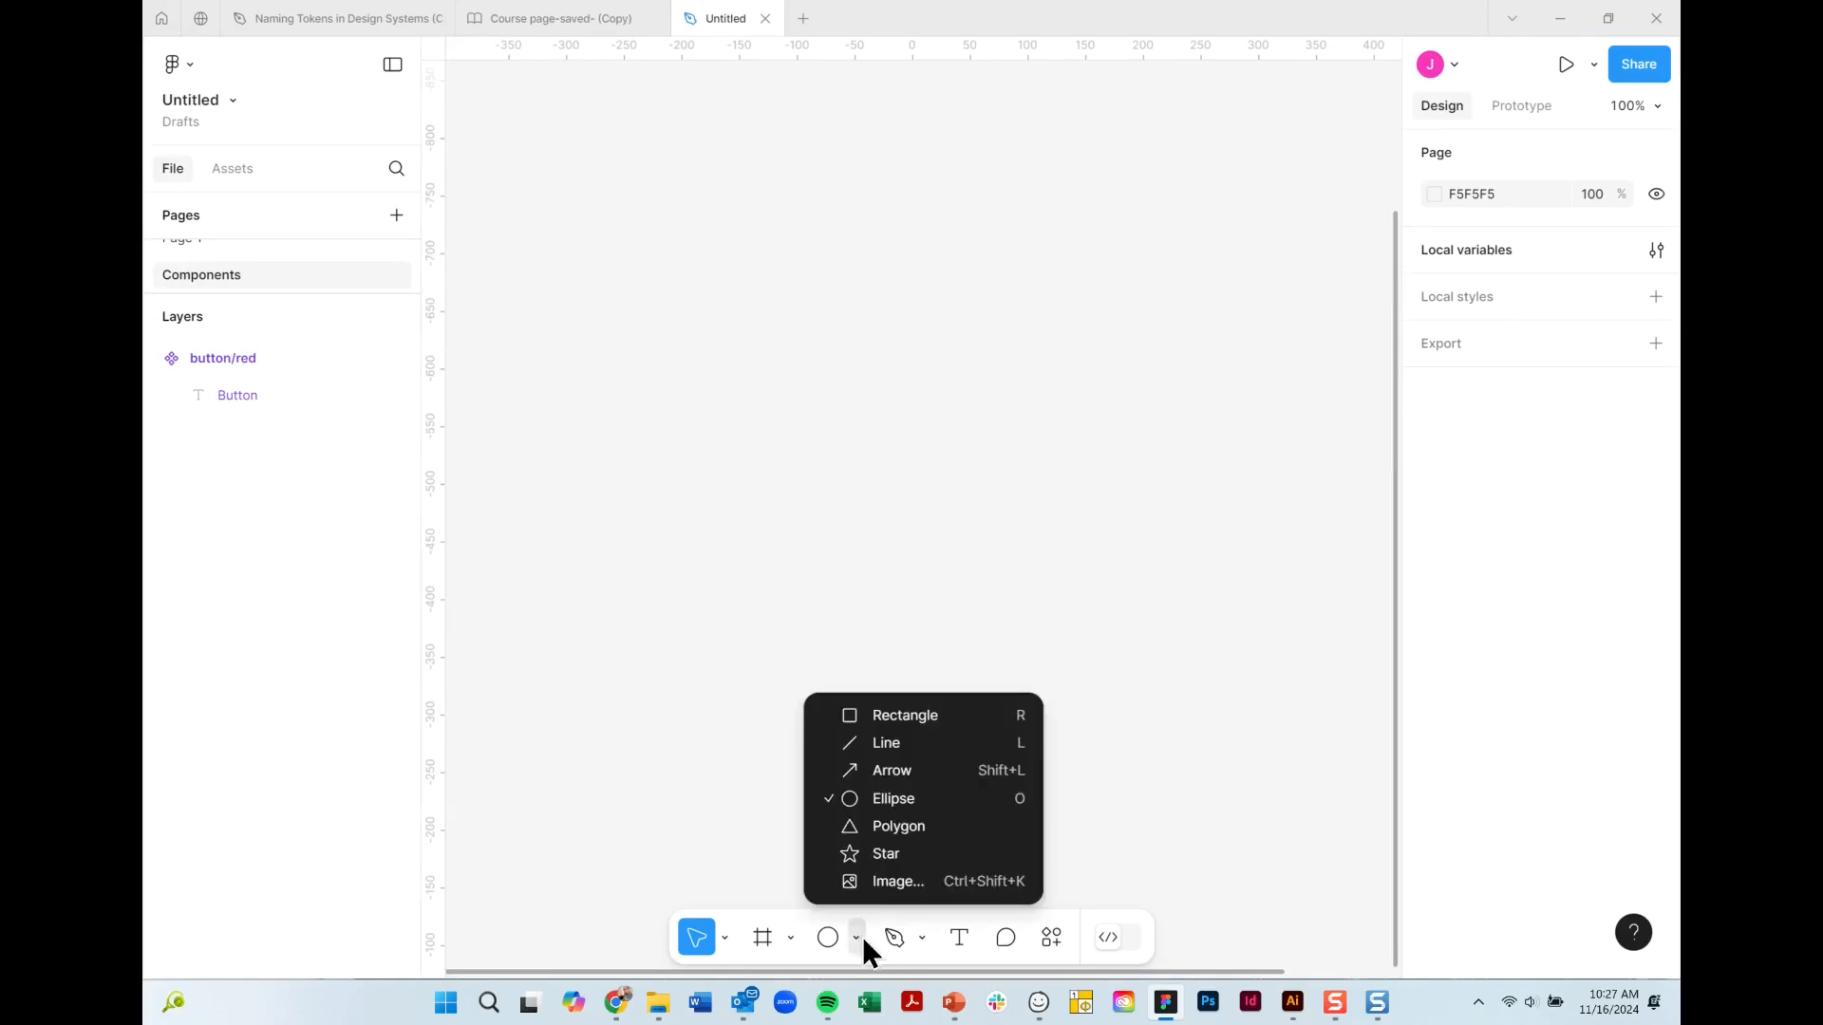
pyautogui.click(879, 883)
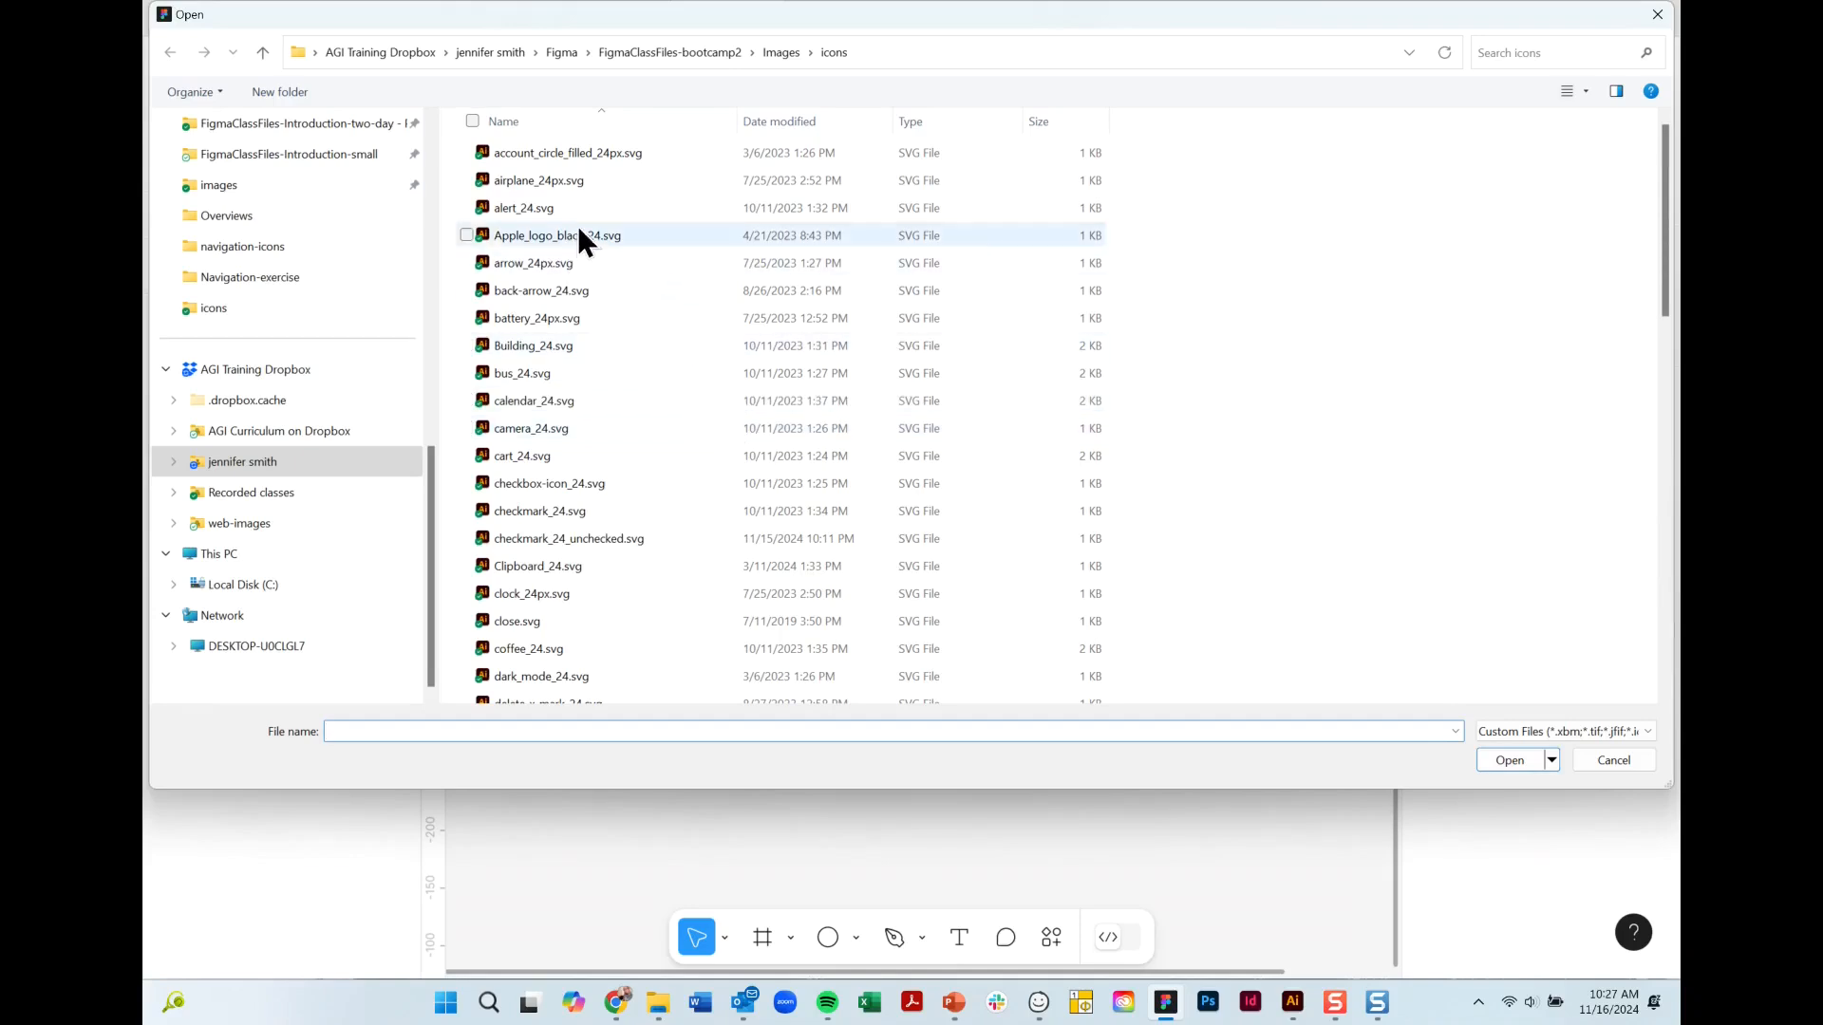
pyautogui.click(578, 266)
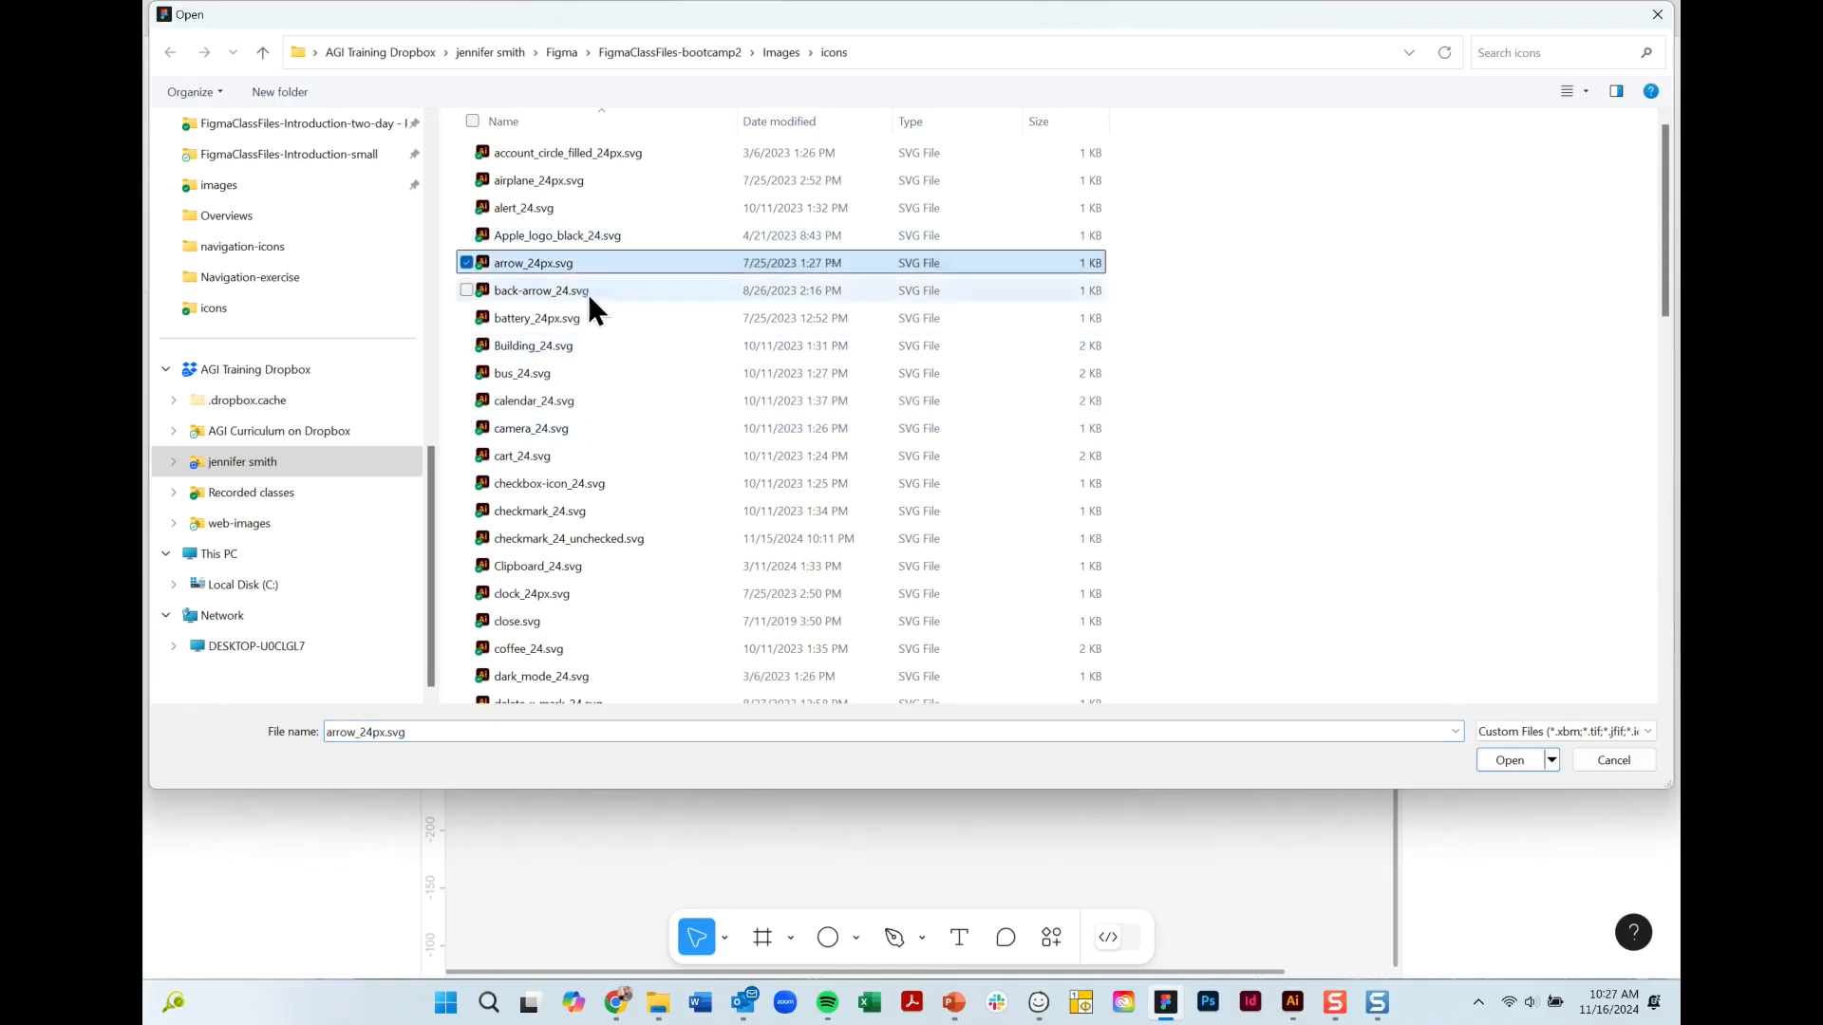
pyautogui.keyDown('shift'); pyautogui.click(607, 486); pyautogui.keyUp('shift')
pyautogui.click(1509, 760)
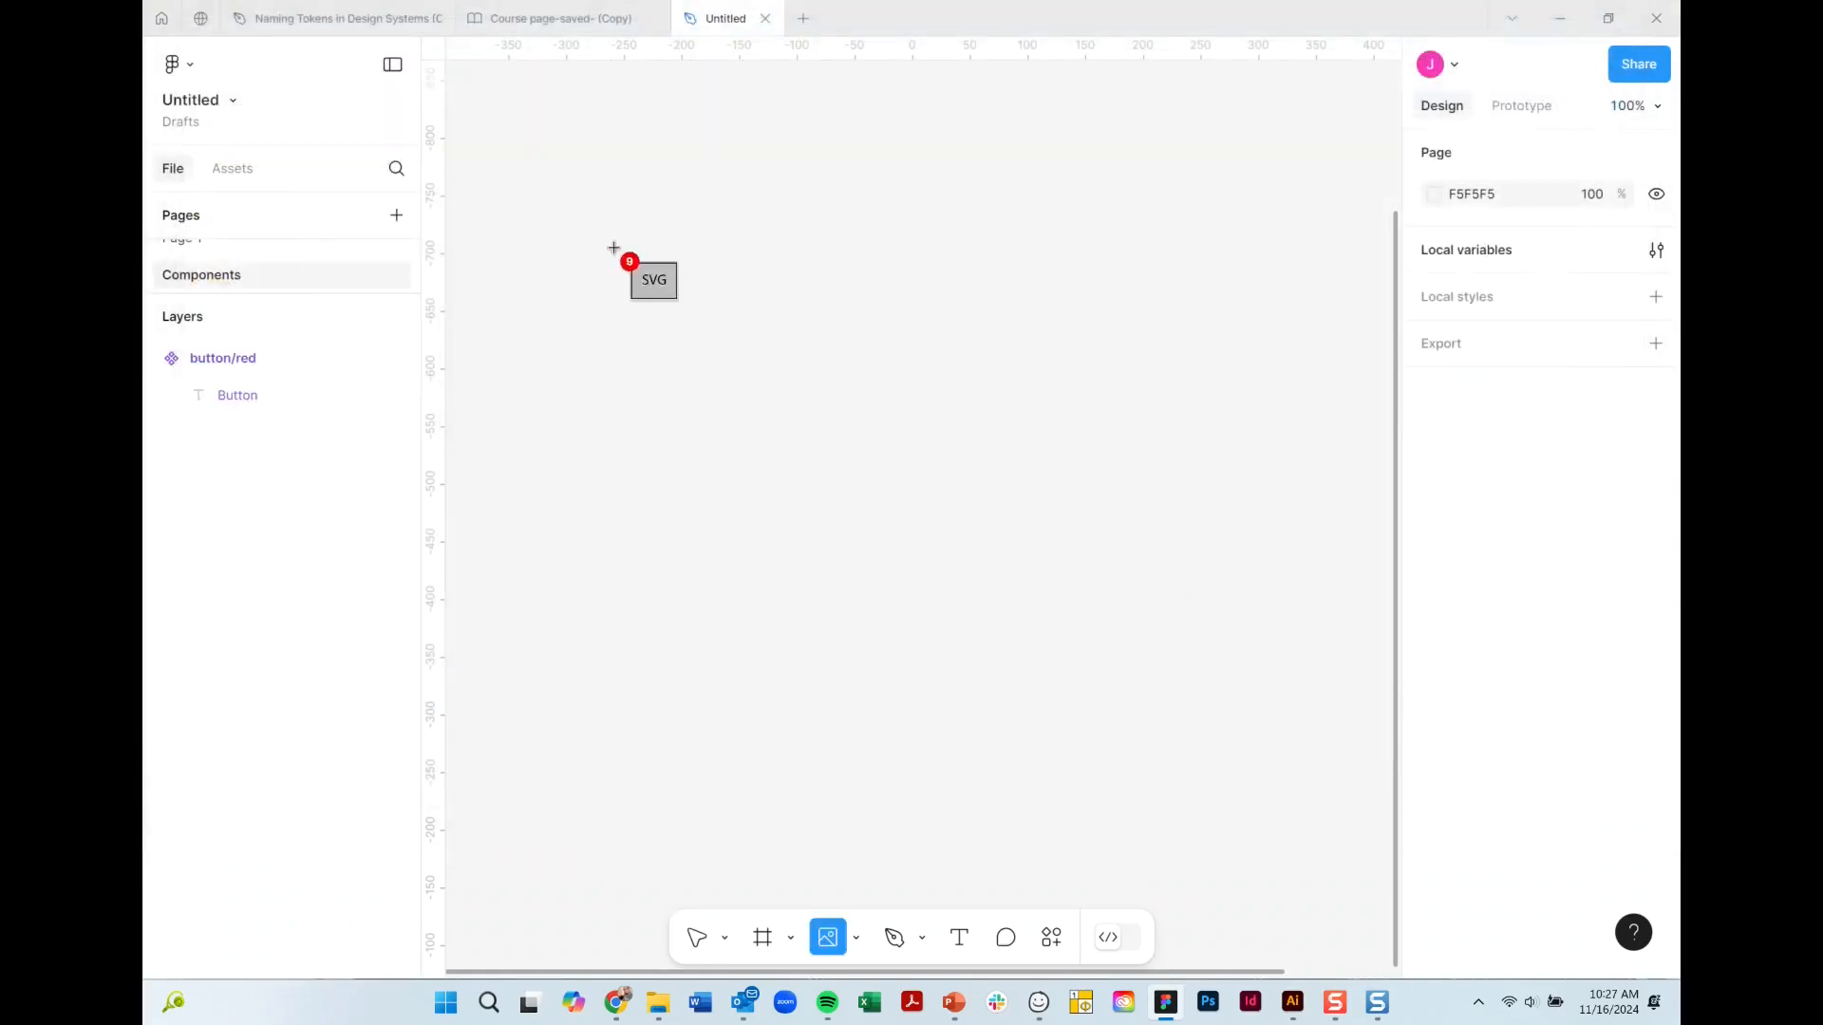
# Place the nine loaded SVG icons one by one in loose rows on an empty area of the Components page.
pyautogui.click(496, 153)
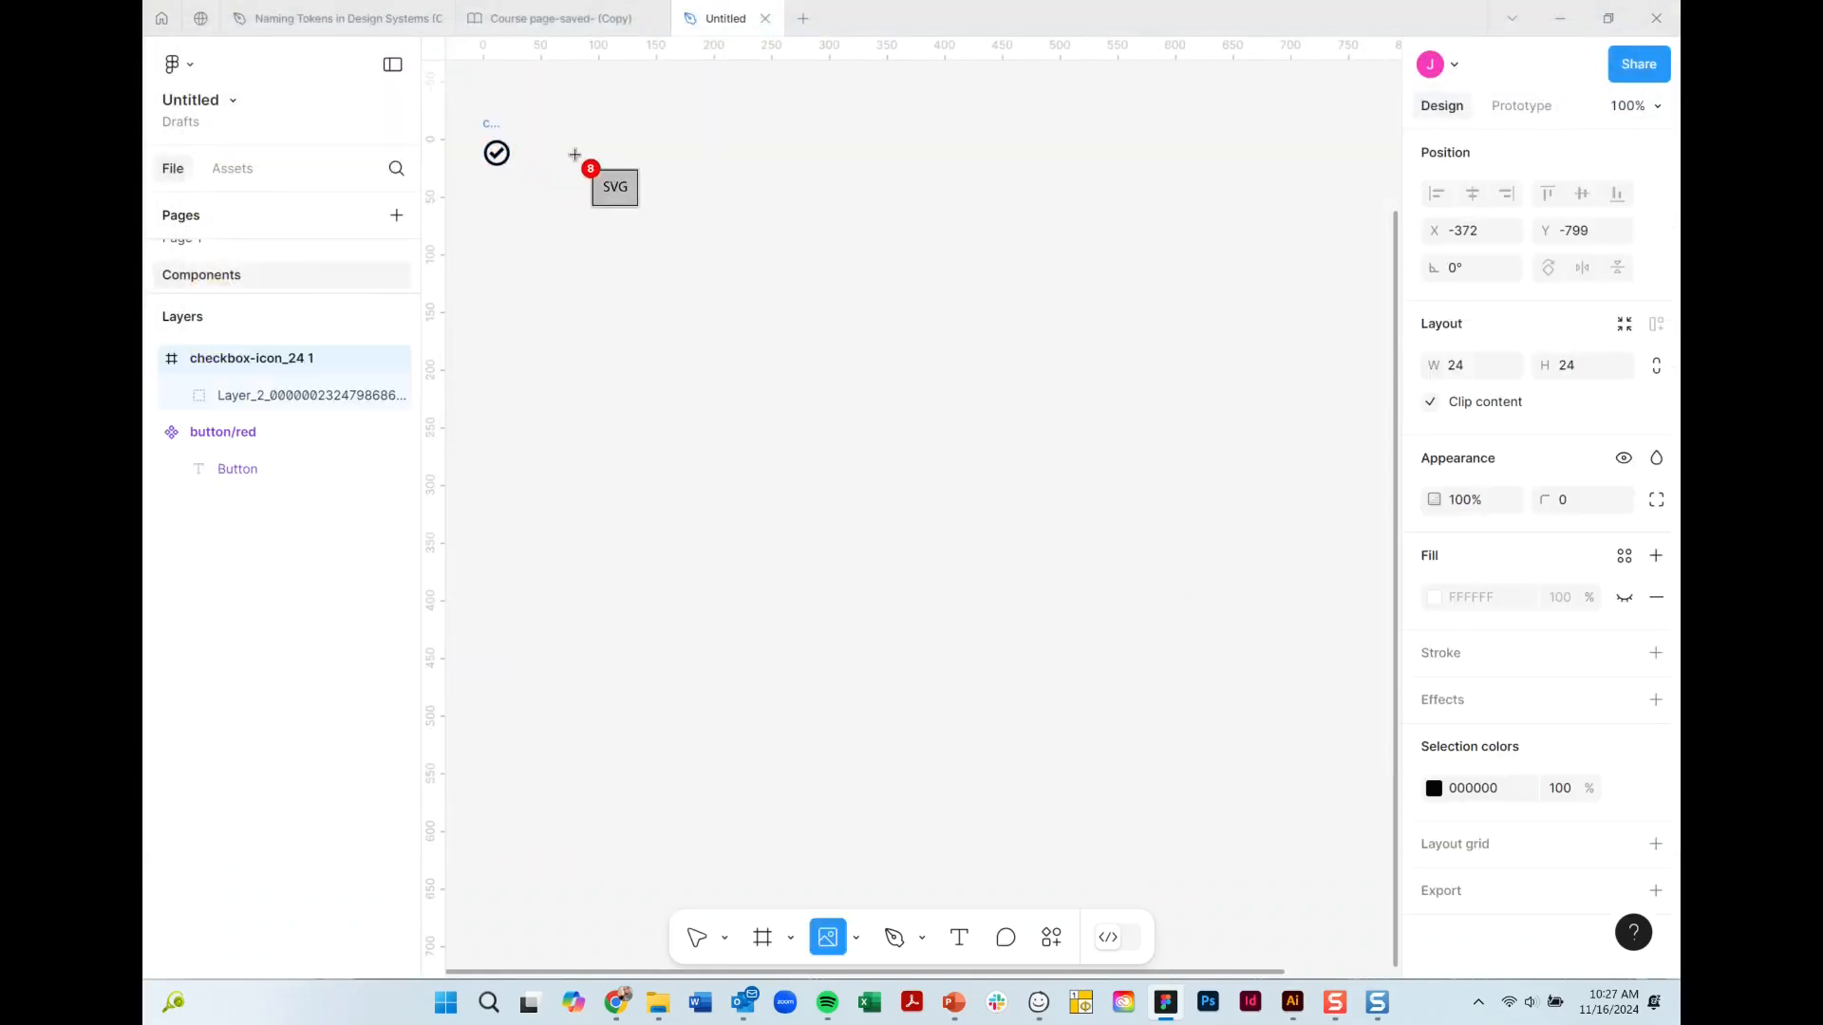
pyautogui.click(584, 150)
pyautogui.click(680, 149)
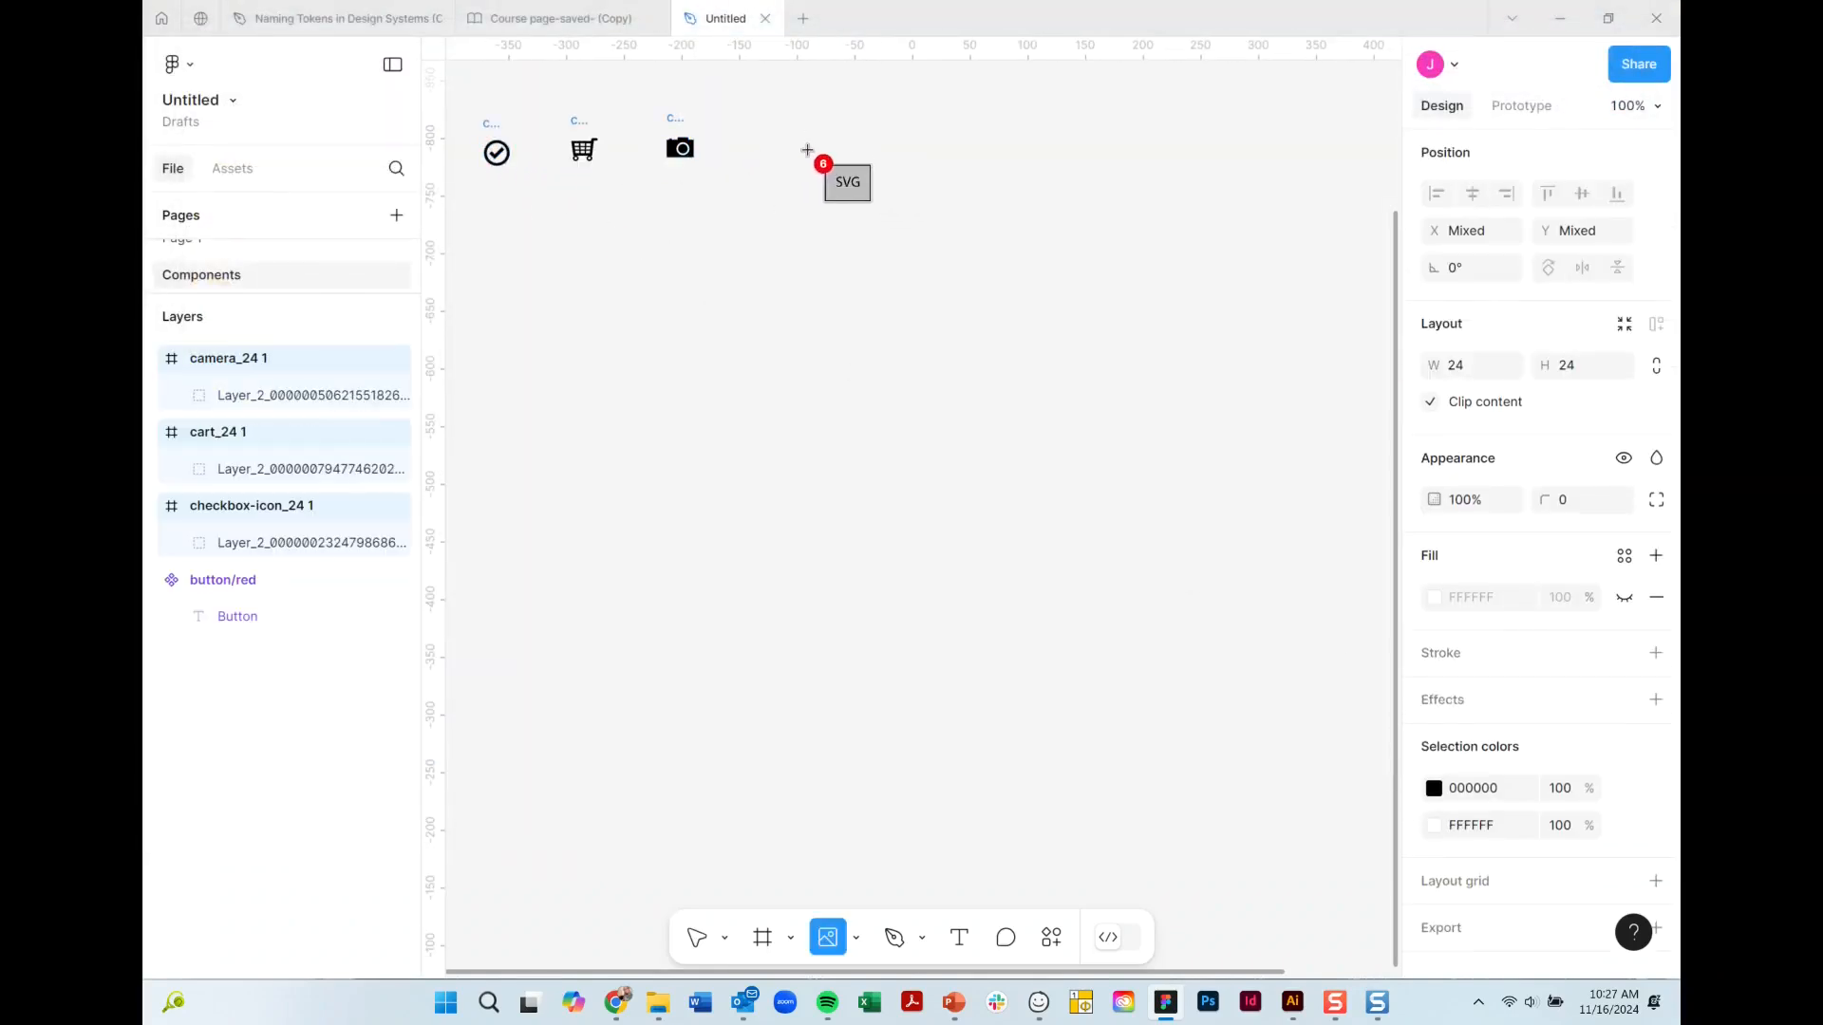
pyautogui.click(797, 149)
pyautogui.click(920, 137)
pyautogui.click(750, 225)
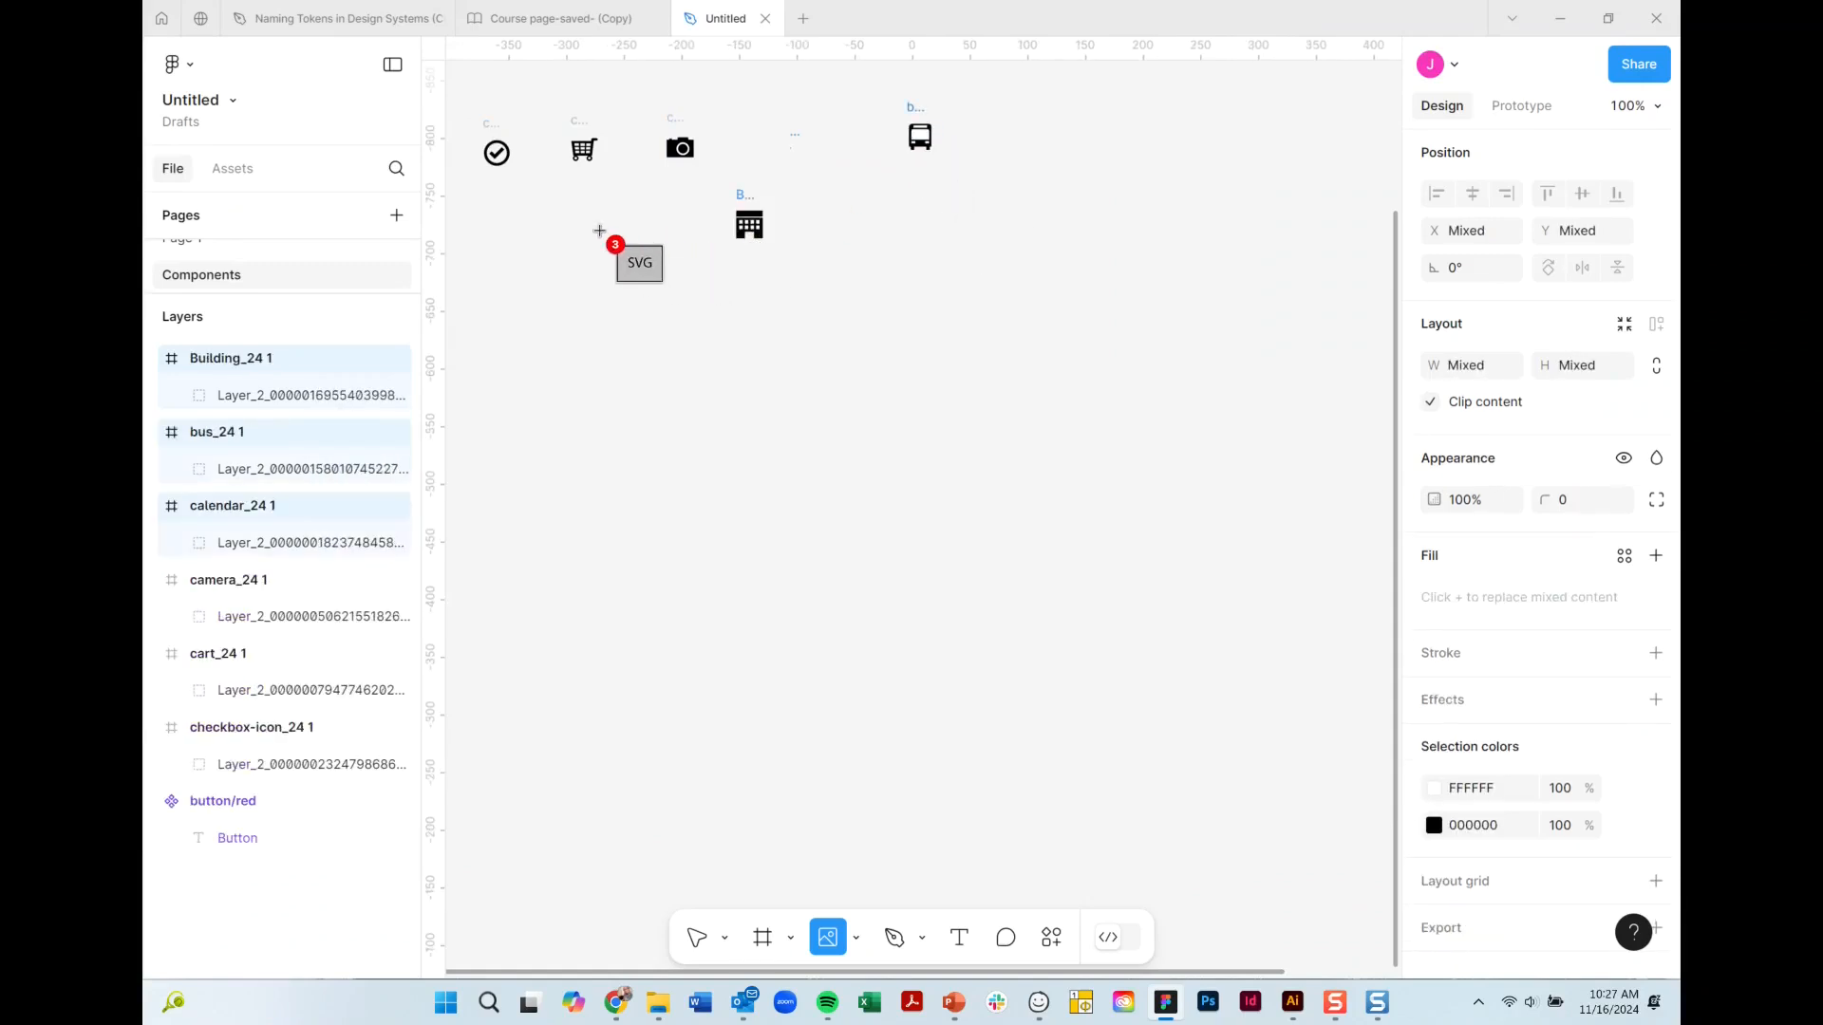
pyautogui.click(599, 230)
pyautogui.click(497, 245)
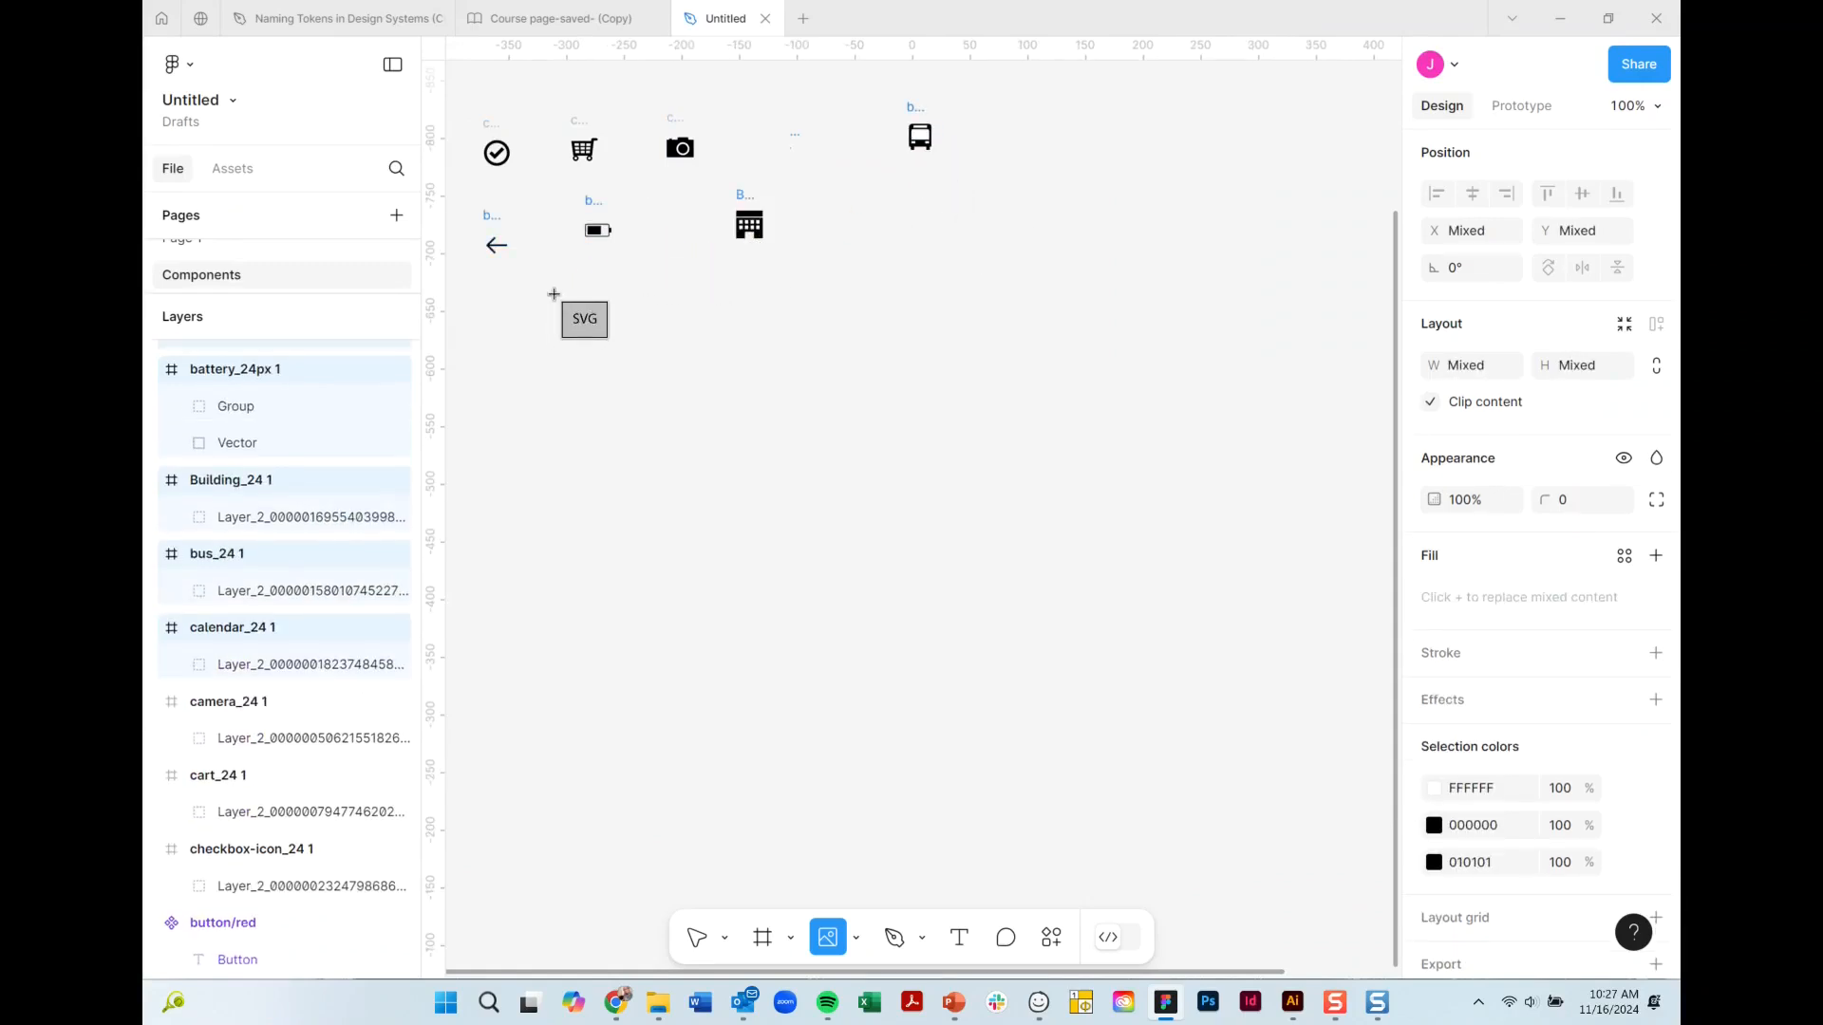
pyautogui.click(554, 294)
pyautogui.click(869, 388)
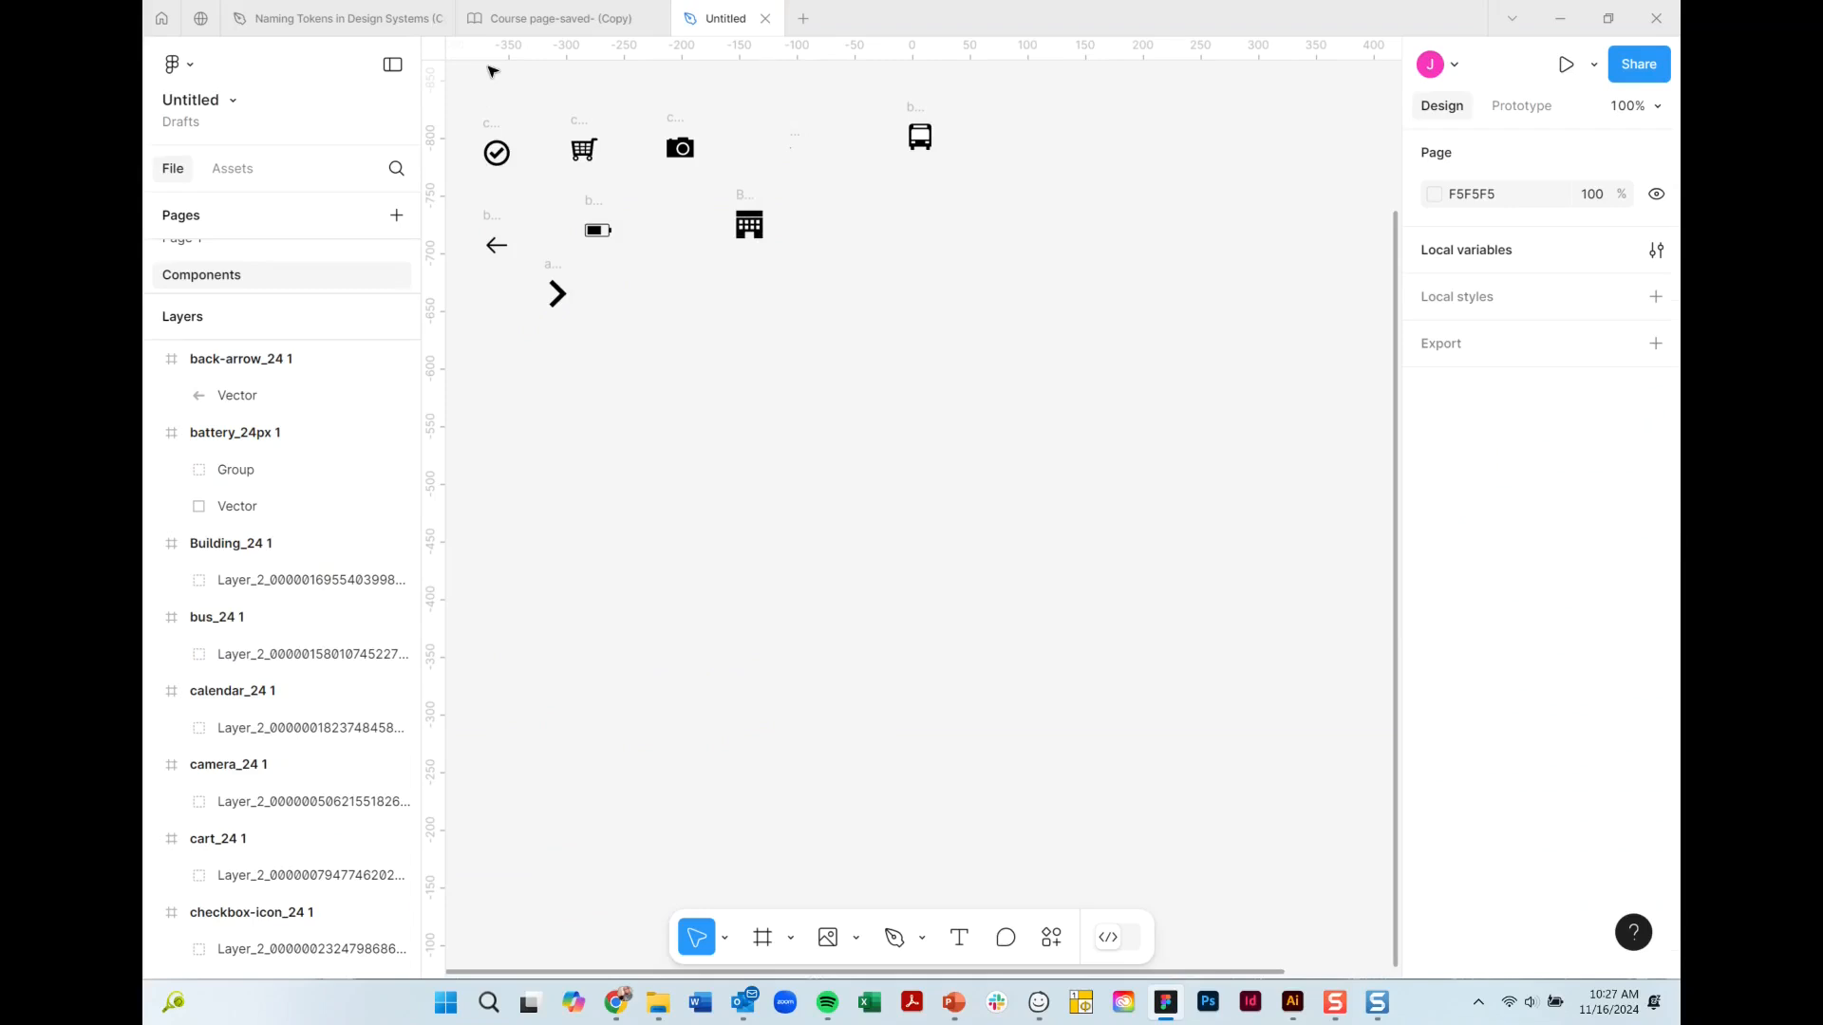
# Convert all nine placed icons into multiple separate components and show them in the local assets.
pyautogui.moveTo(464, 89); pyautogui.dragTo(1263, 426)
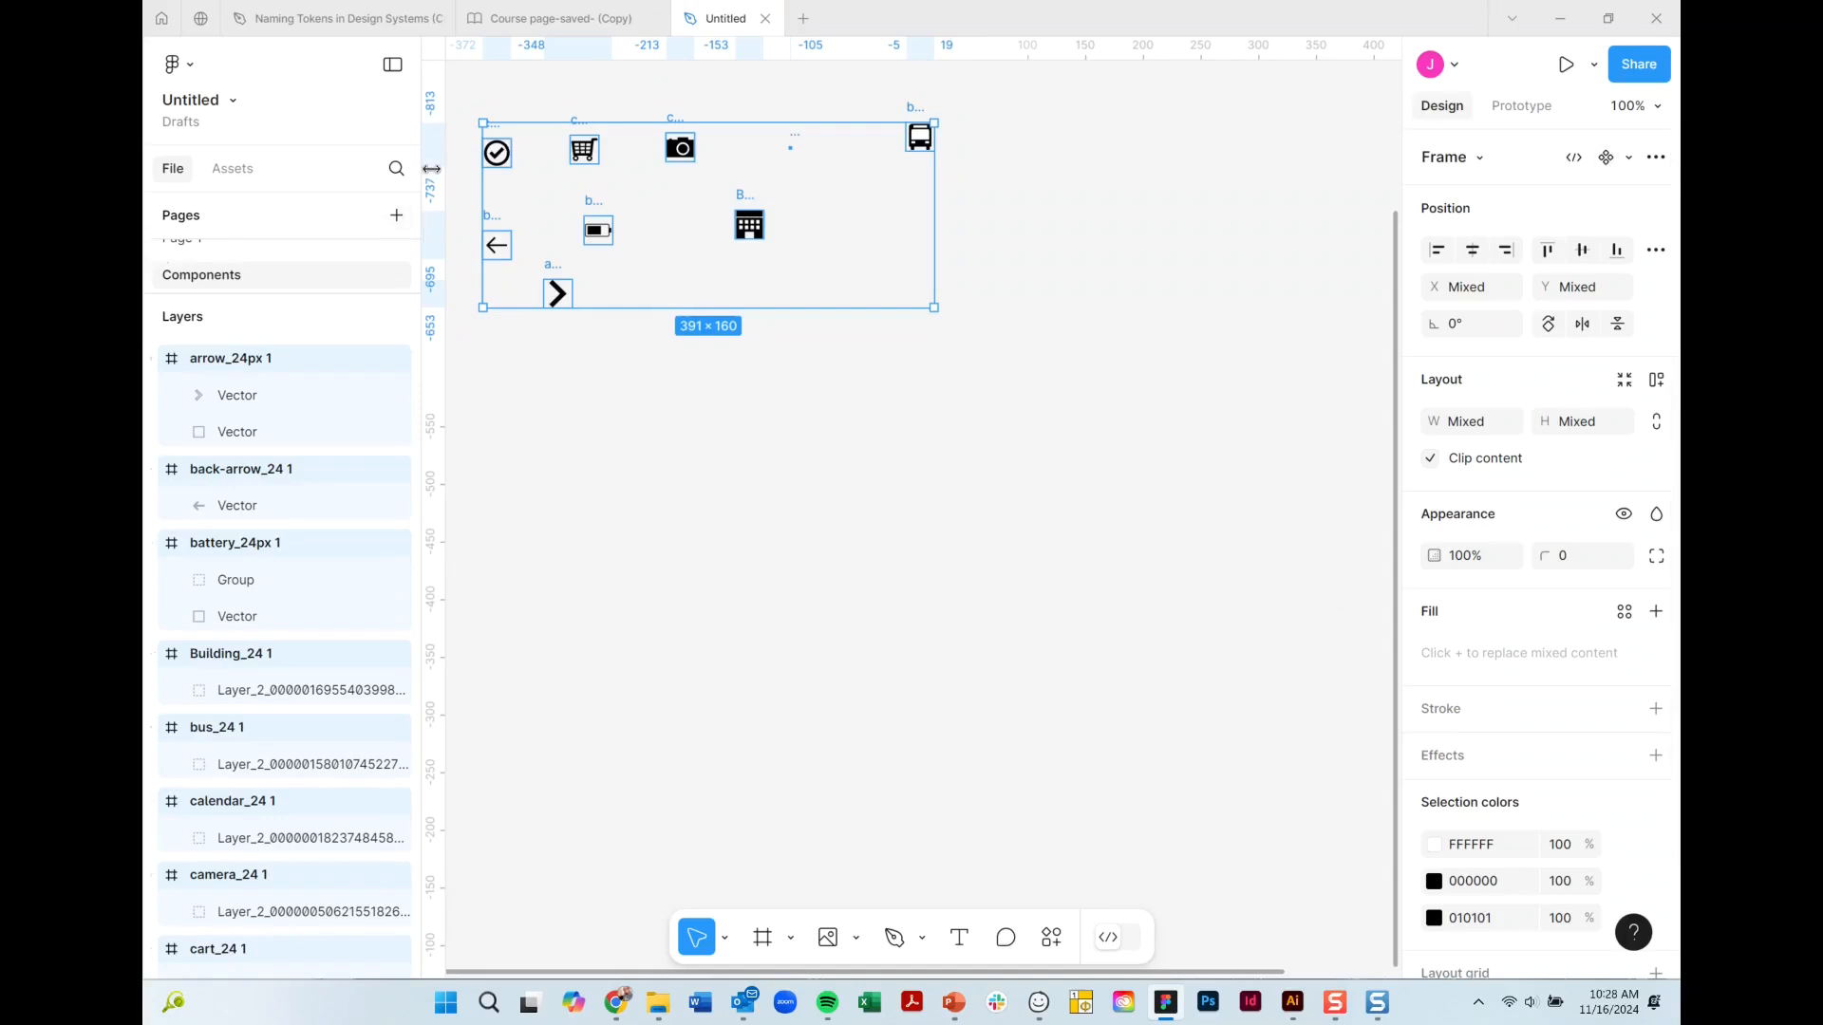
pyautogui.click(1629, 158)
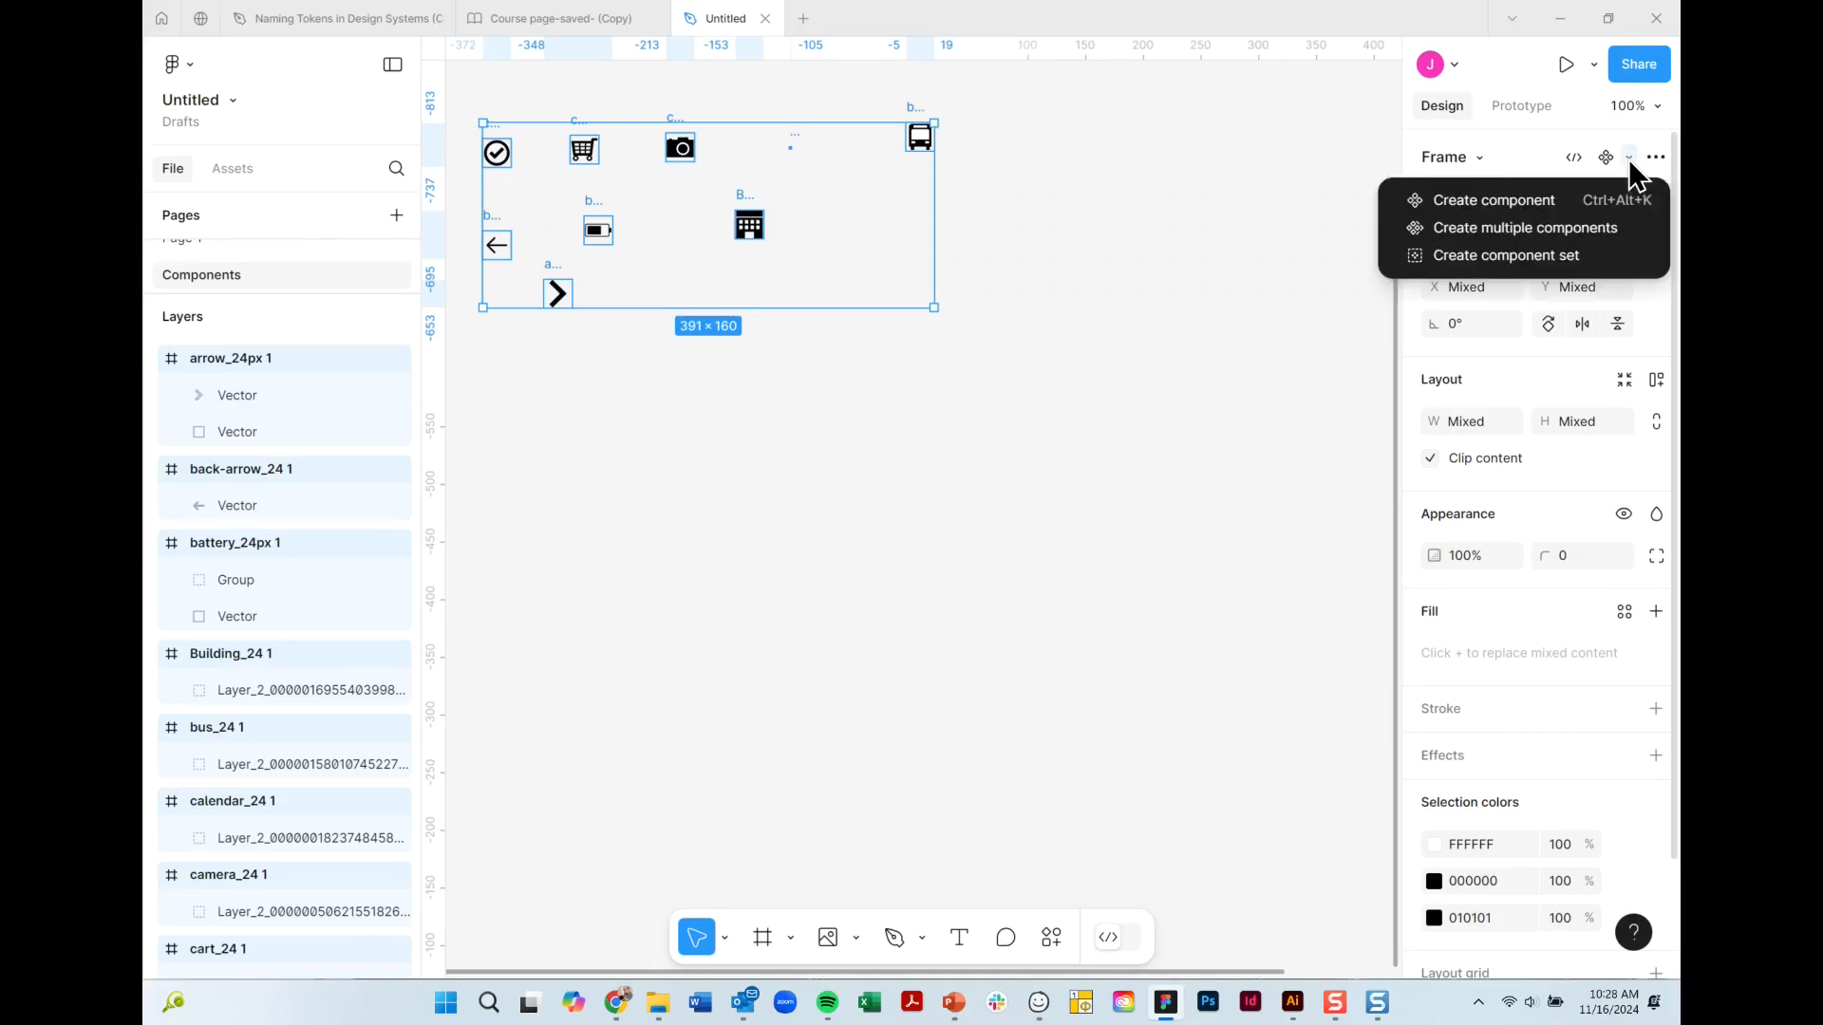
pyautogui.click(1591, 231)
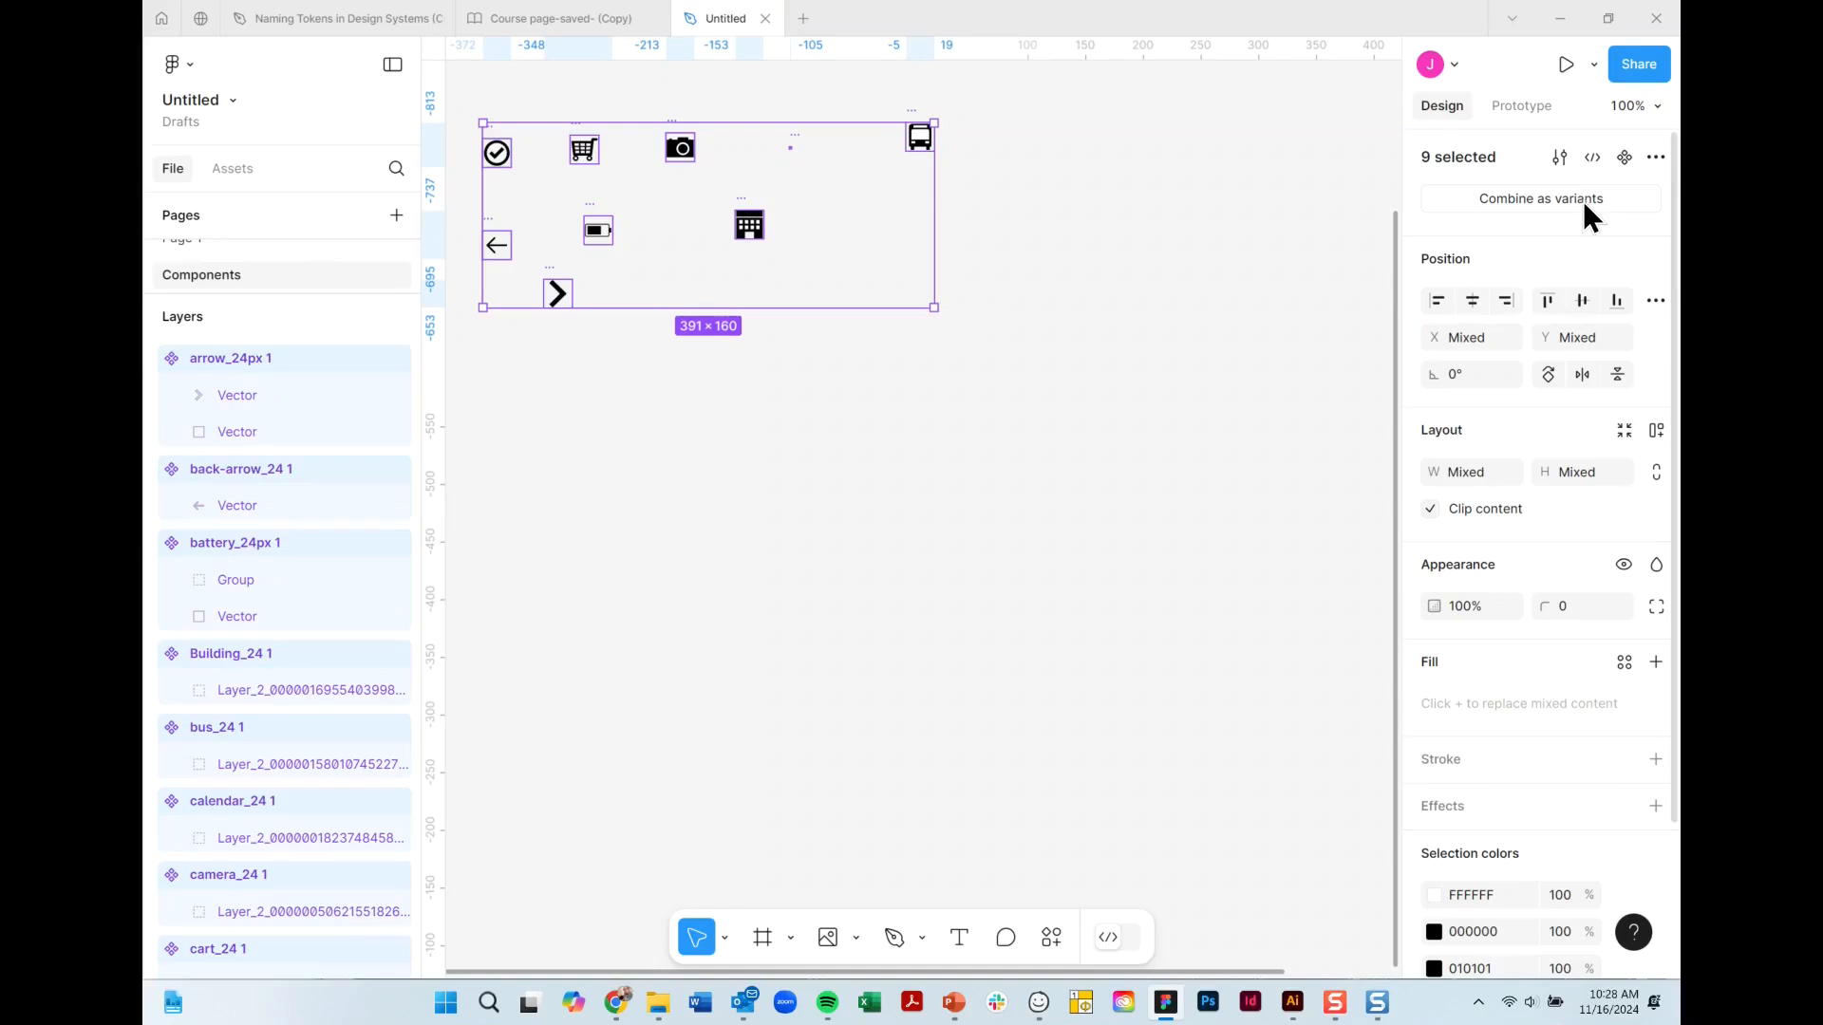
pyautogui.click(243, 167)
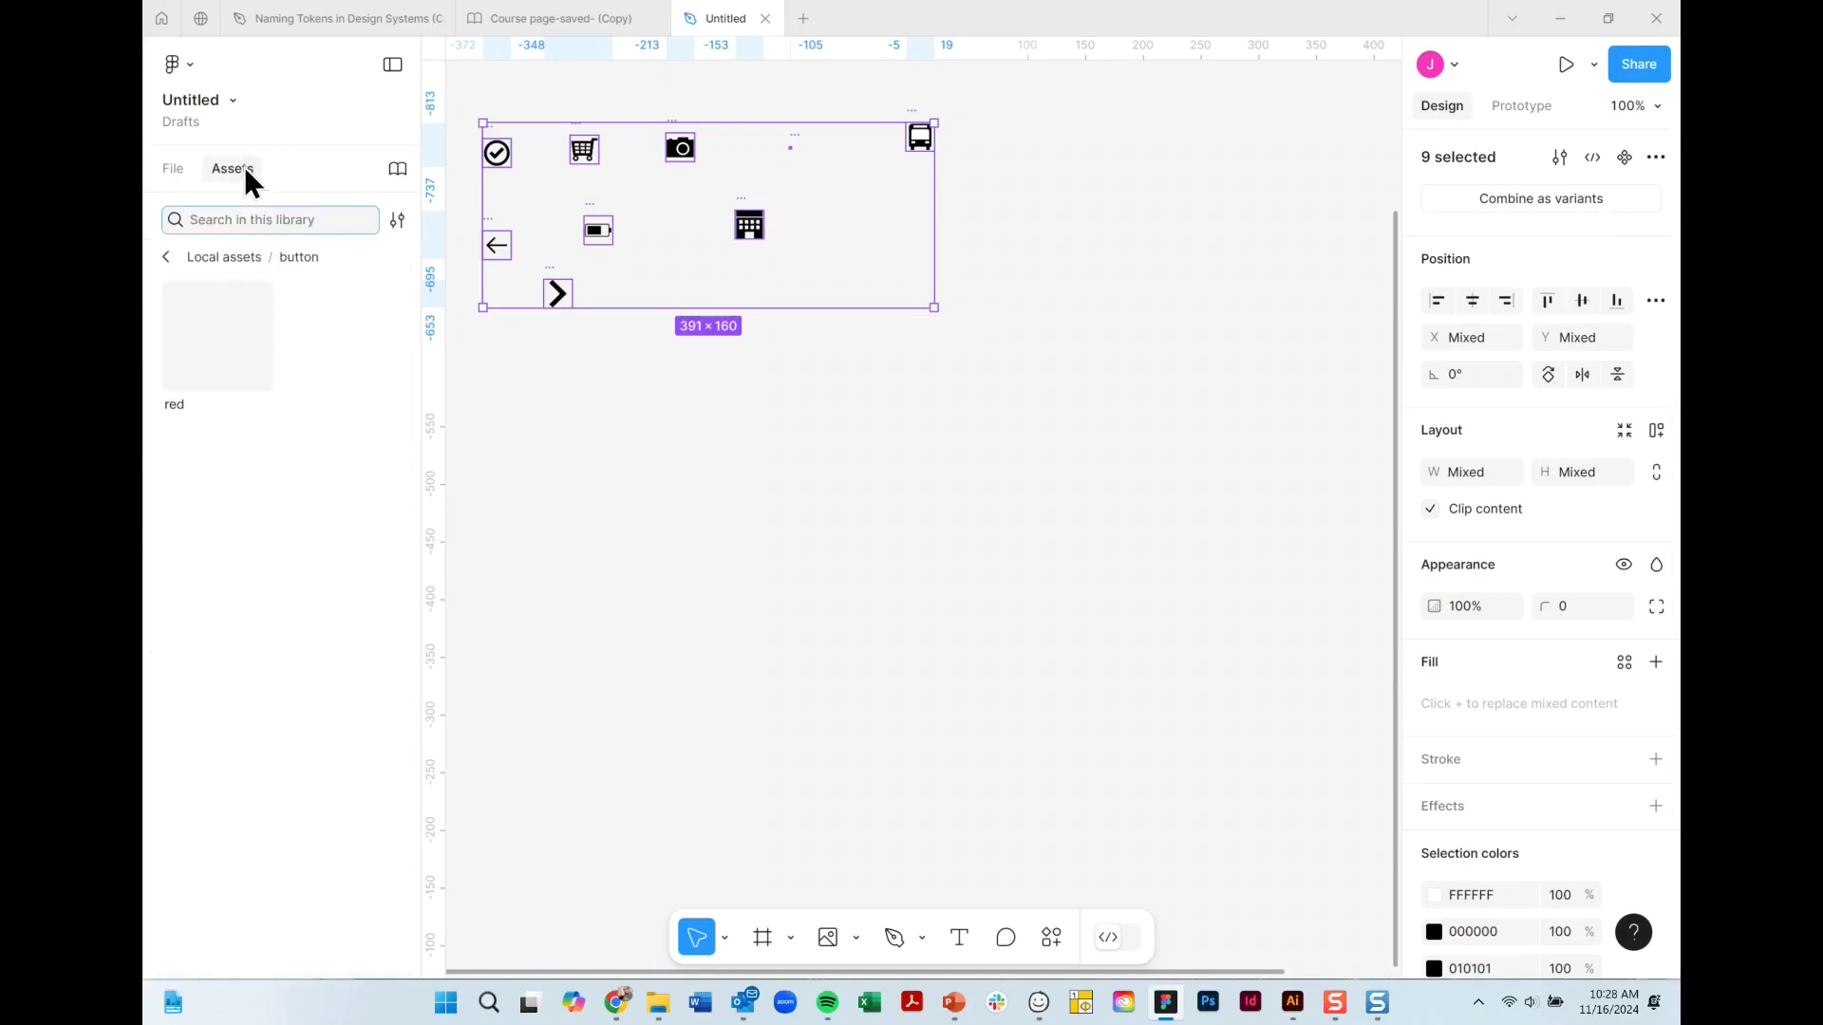
pyautogui.click(167, 256)
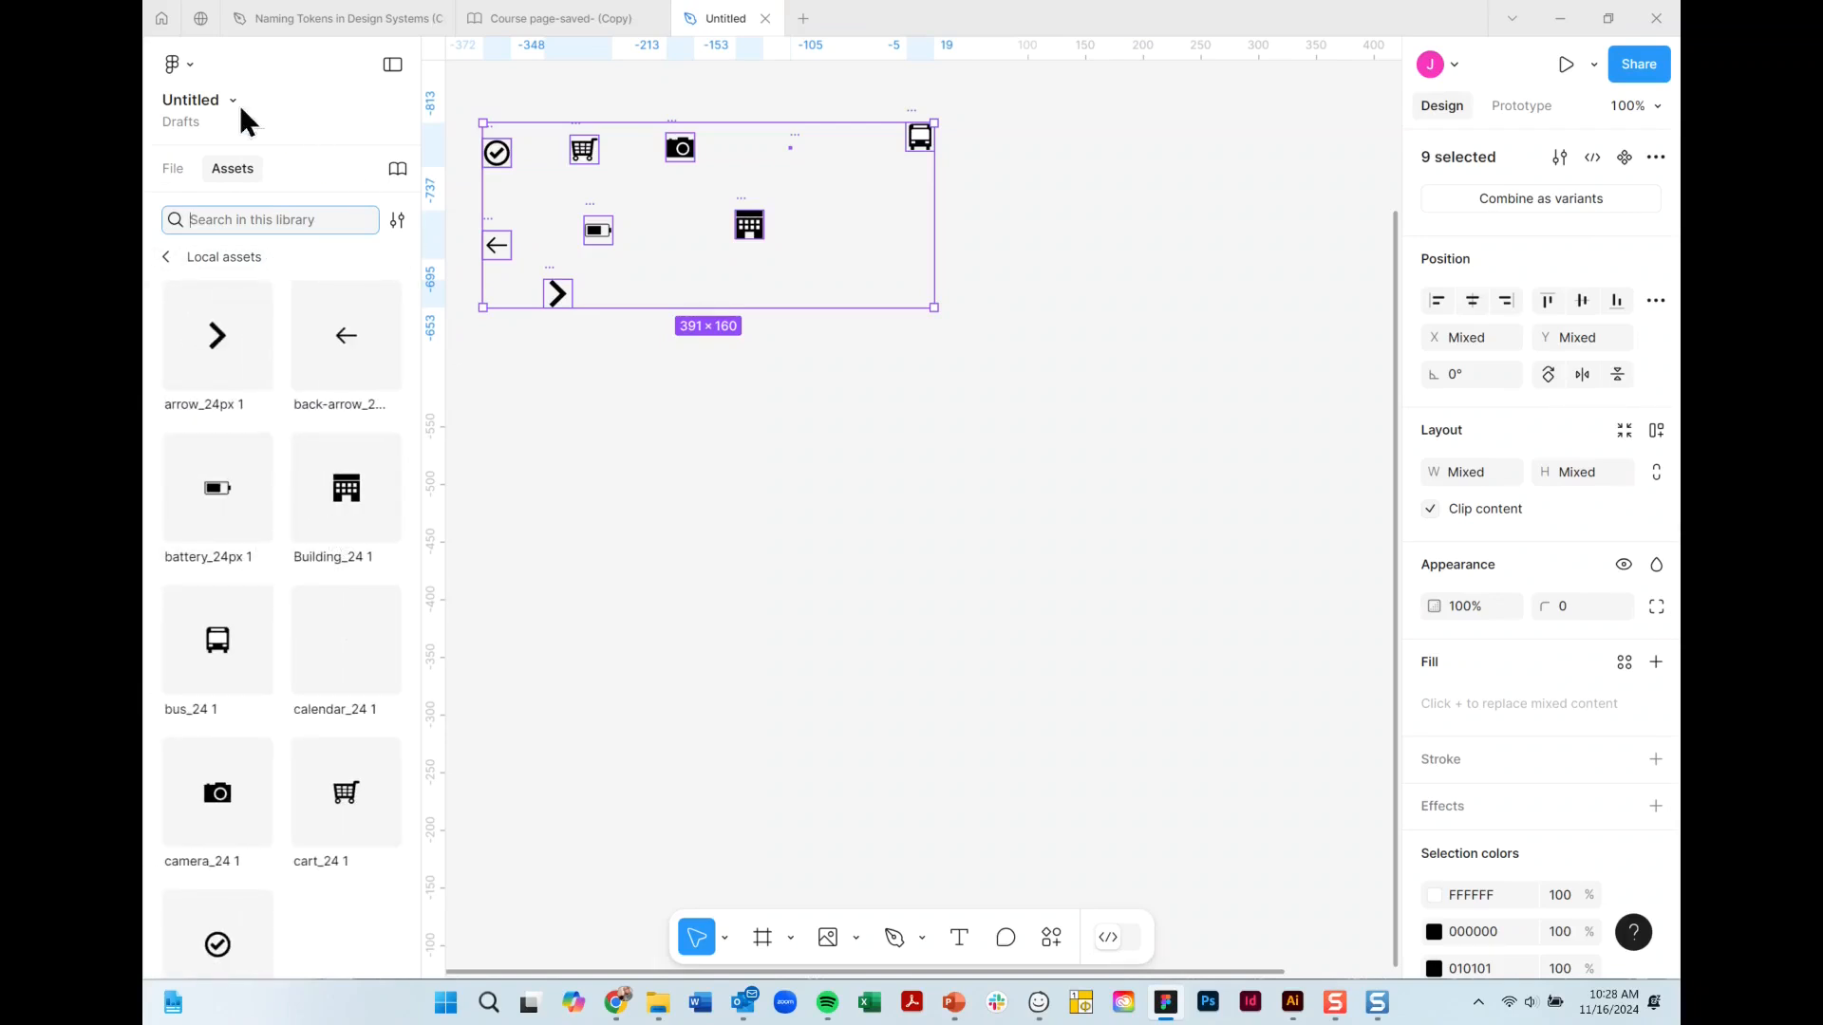
pyautogui.click(490, 98)
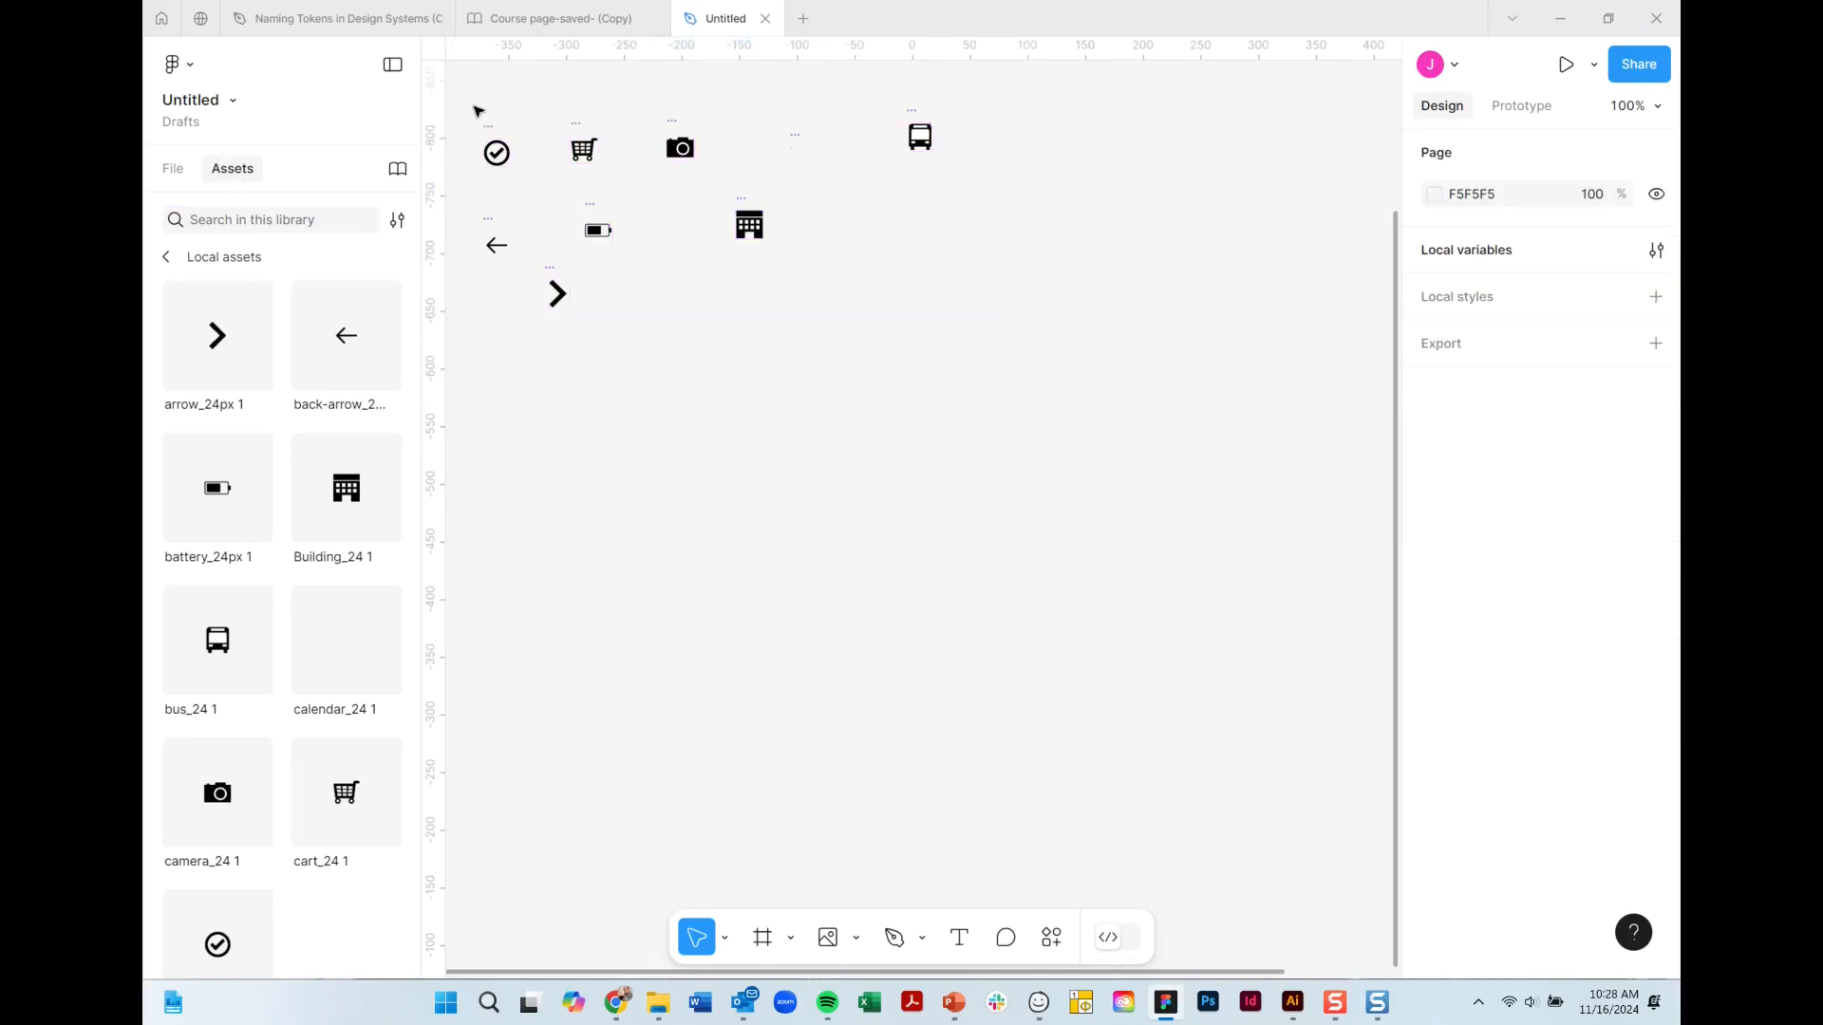
# Rename all nine icon components with the prefix icons/ before their current names, and open the icons folder in the local assets.
pyautogui.moveTo(475, 109); pyautogui.dragTo(1072, 388)
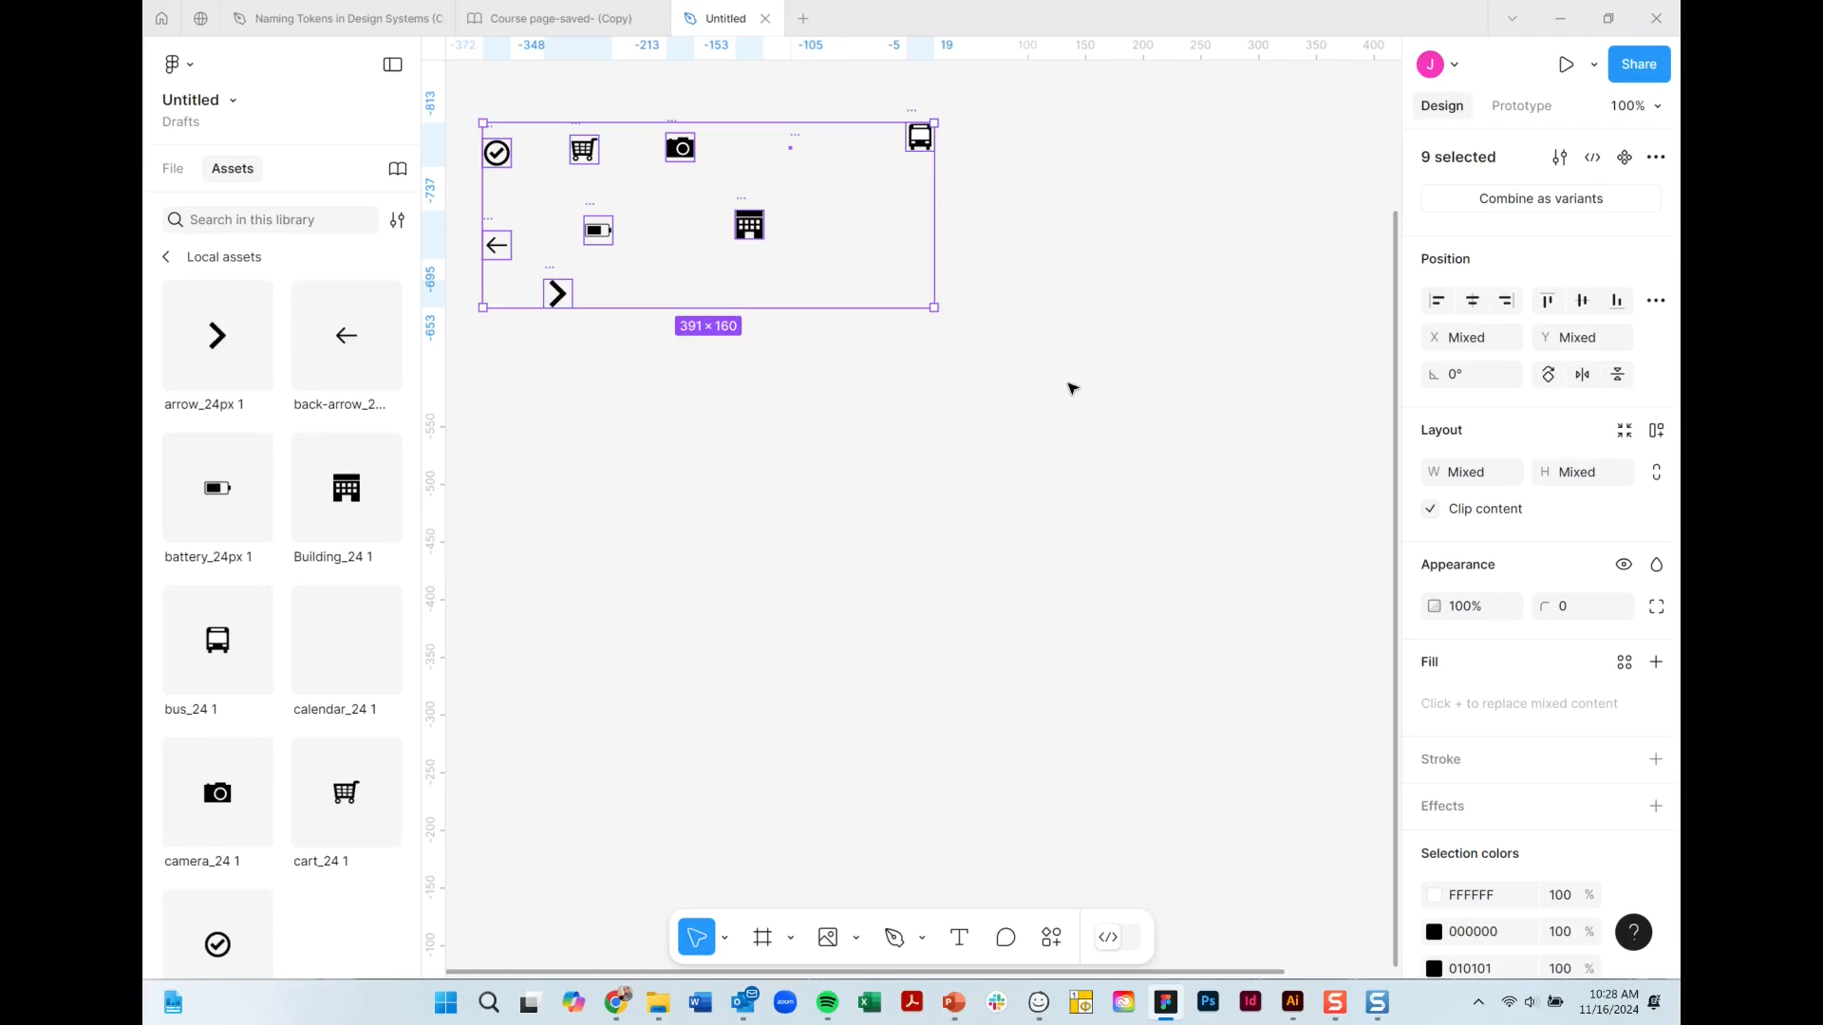
pyautogui.hotkey('ctrl', 'r')
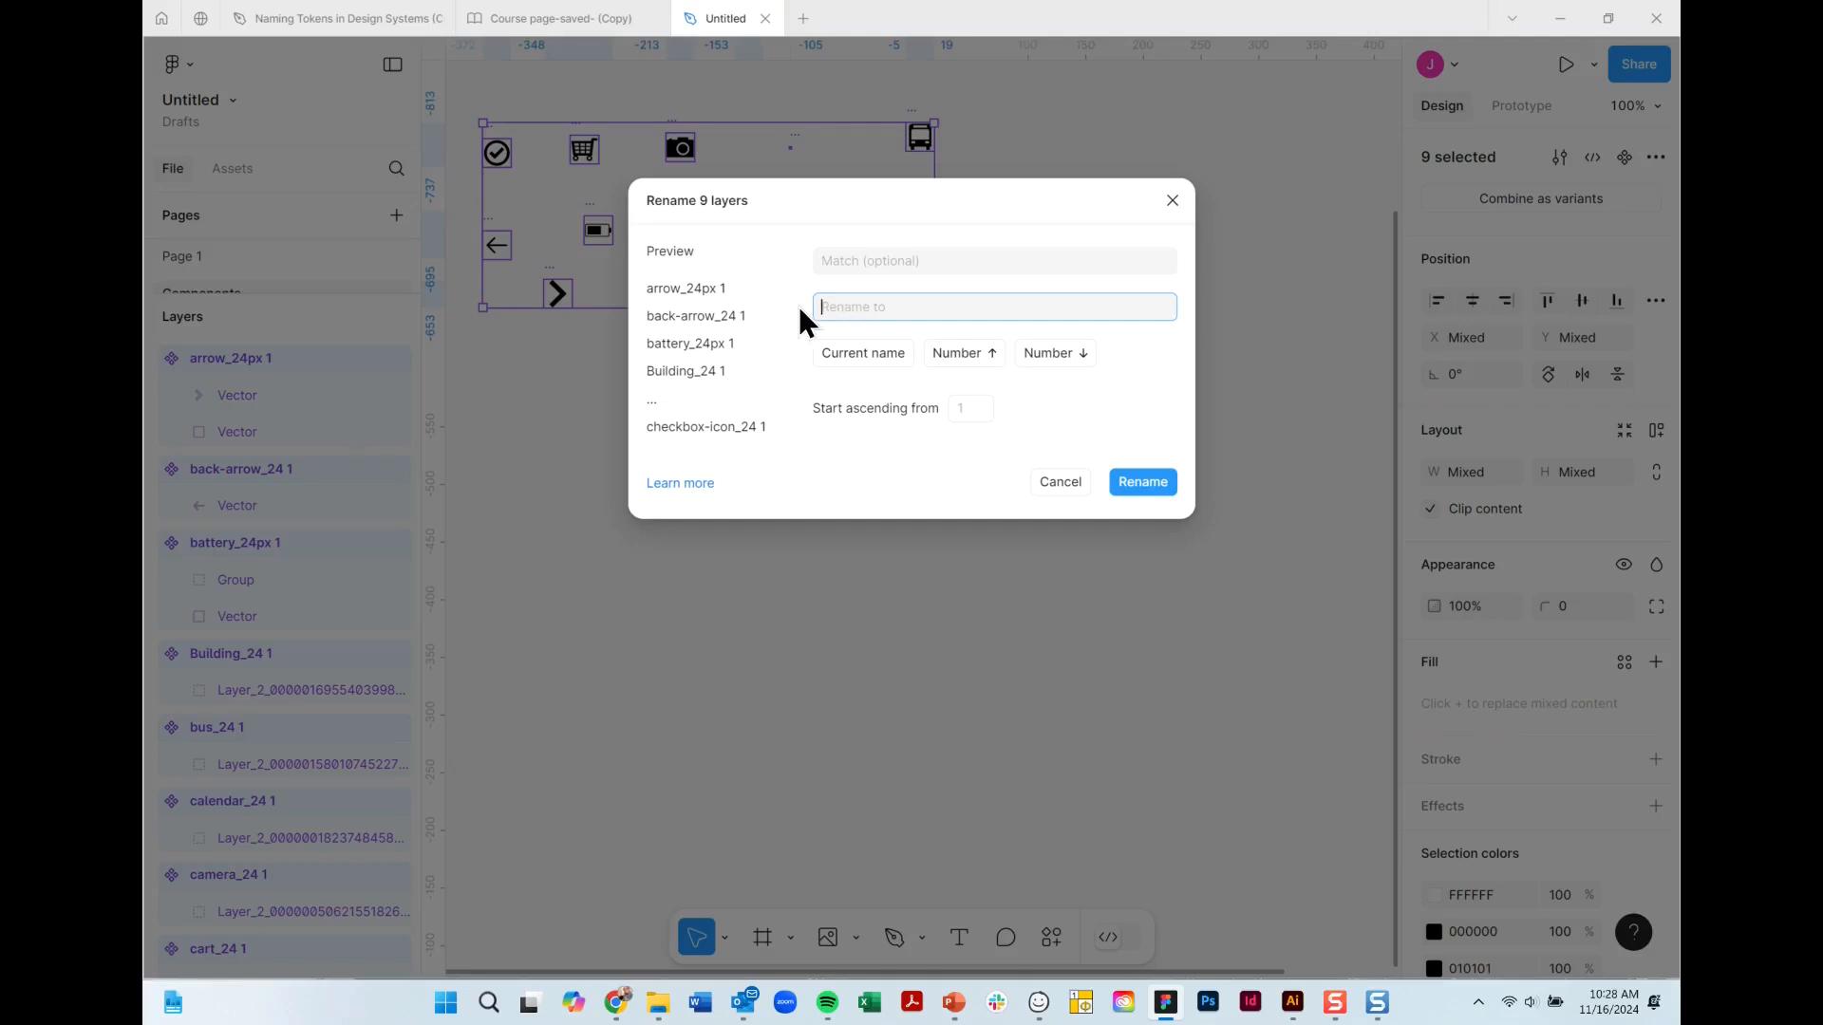
pyautogui.write('icons/')
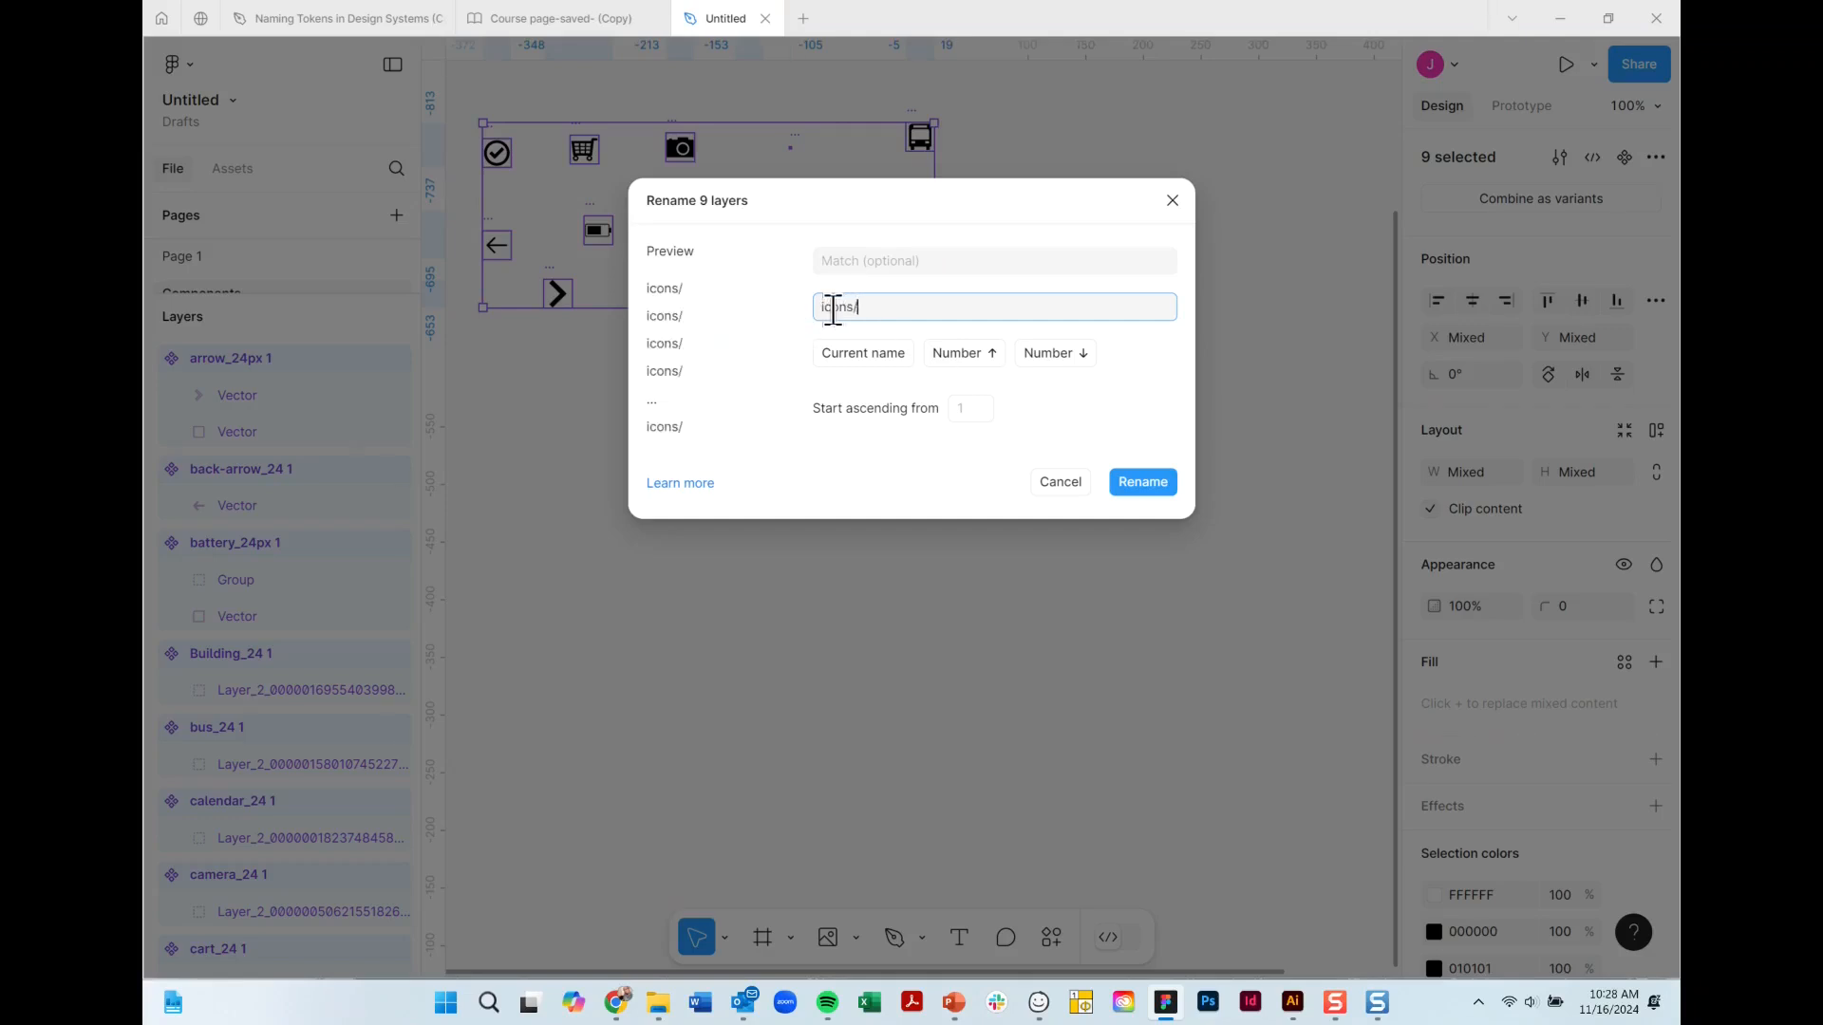
pyautogui.click(860, 355)
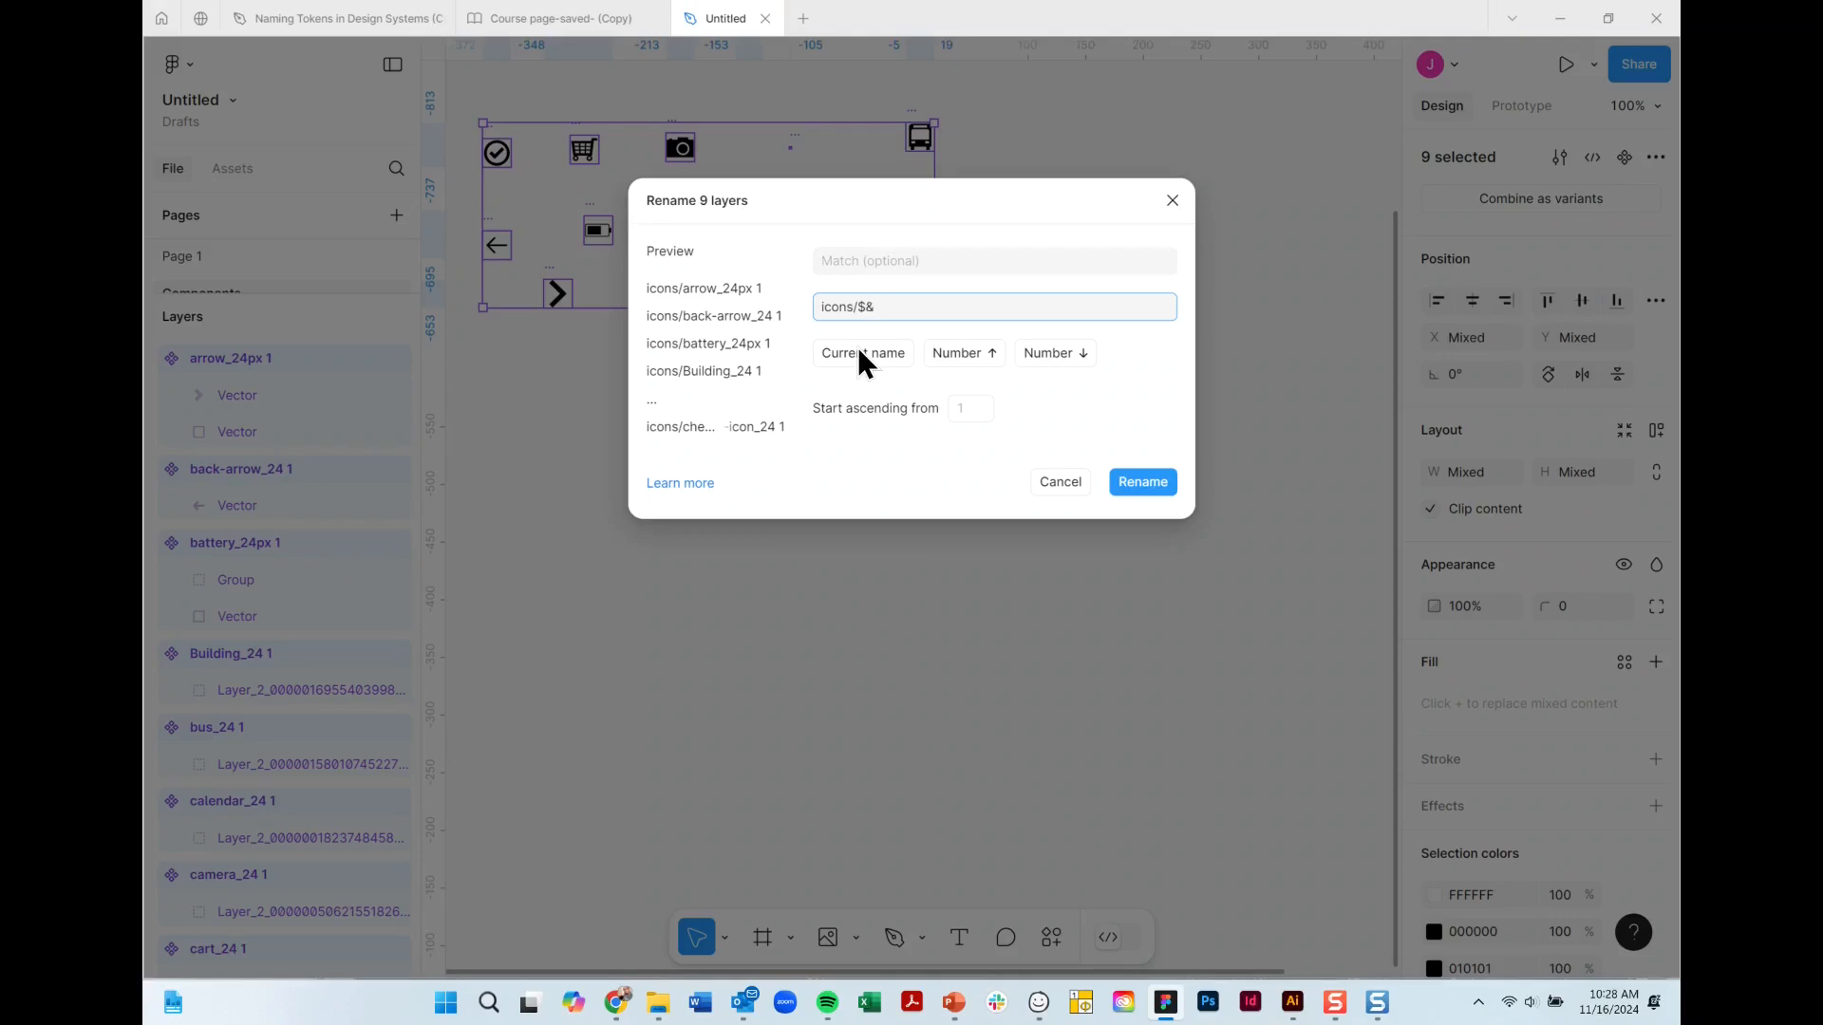
pyautogui.click(1141, 482)
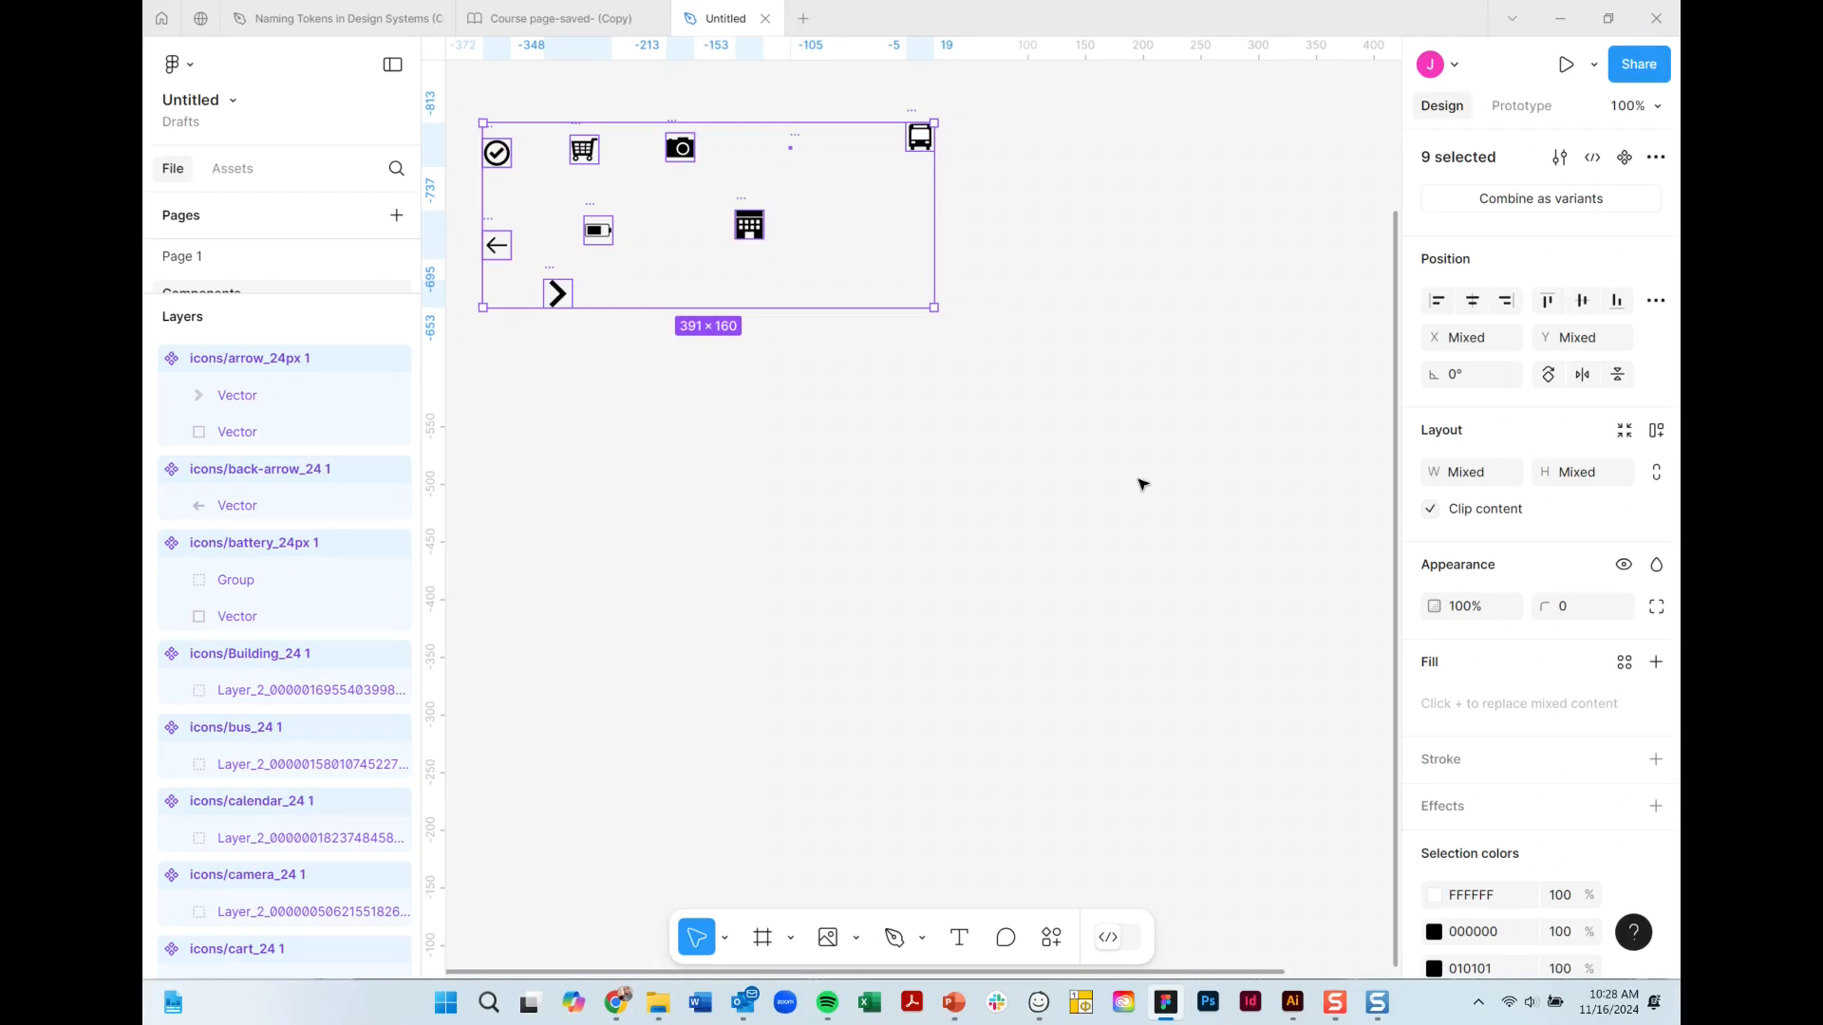
pyautogui.click(231, 168)
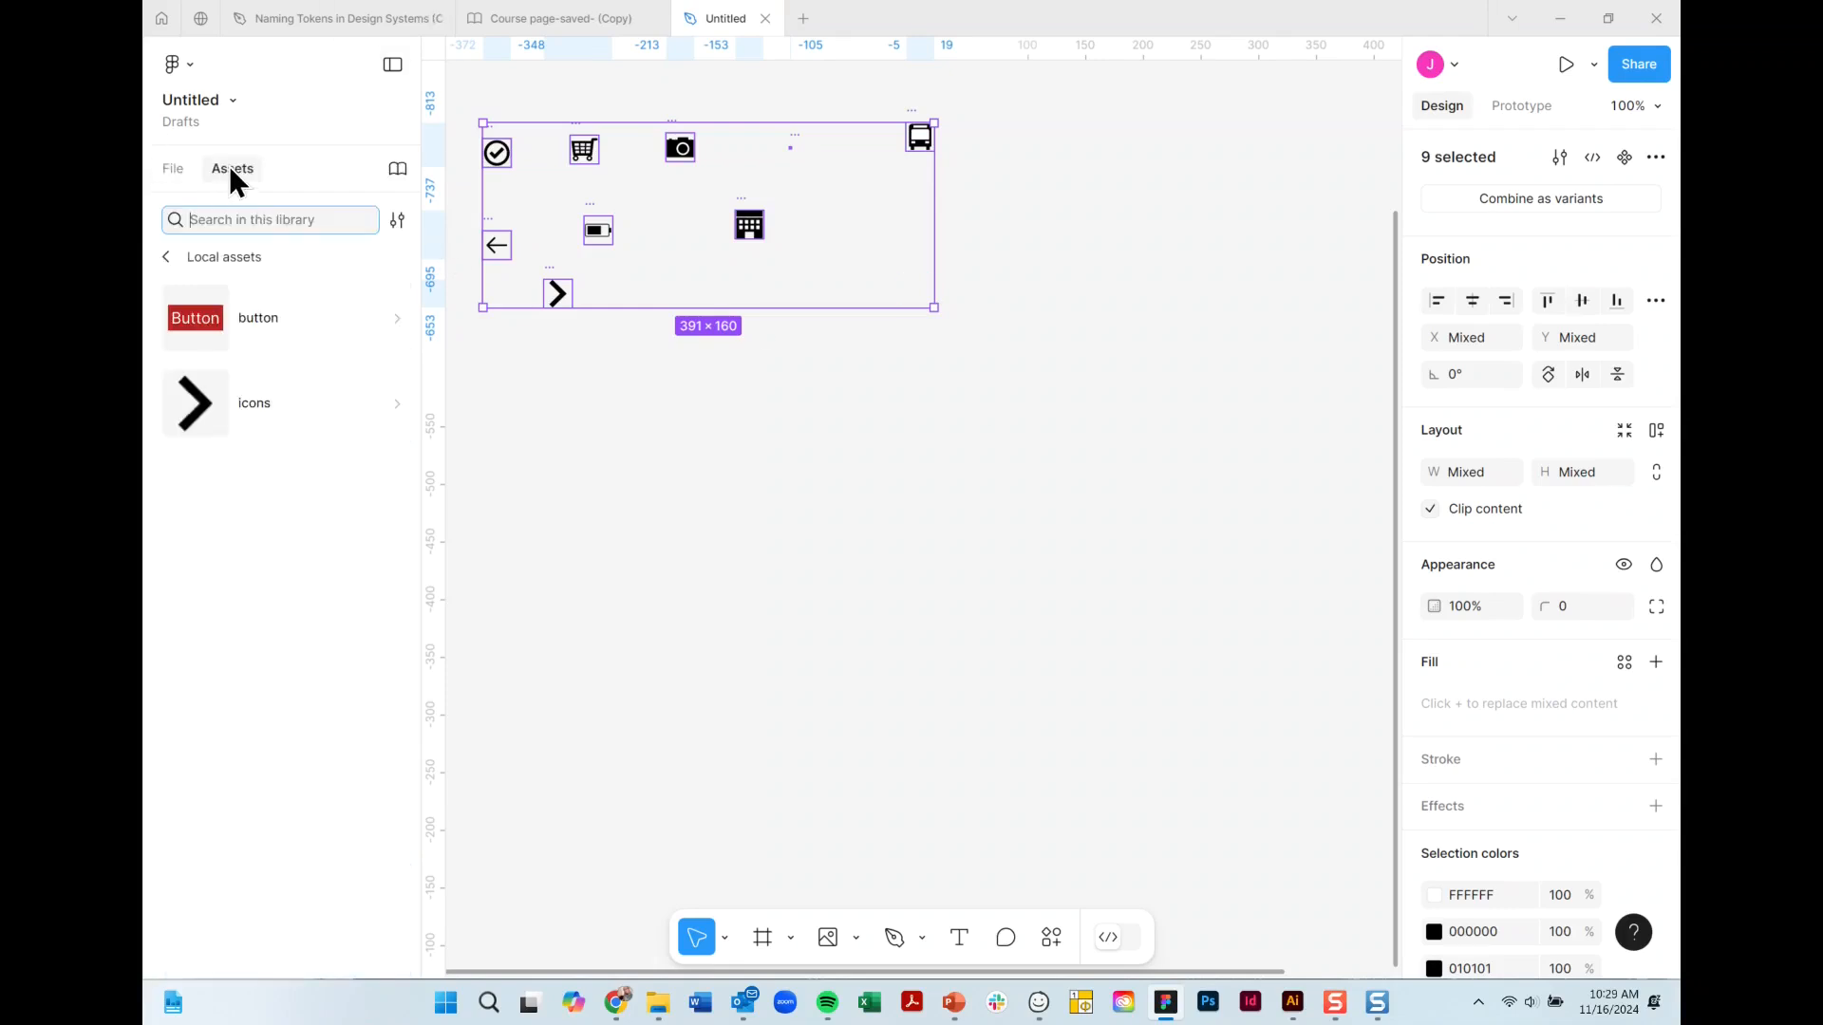
pyautogui.click(185, 408)
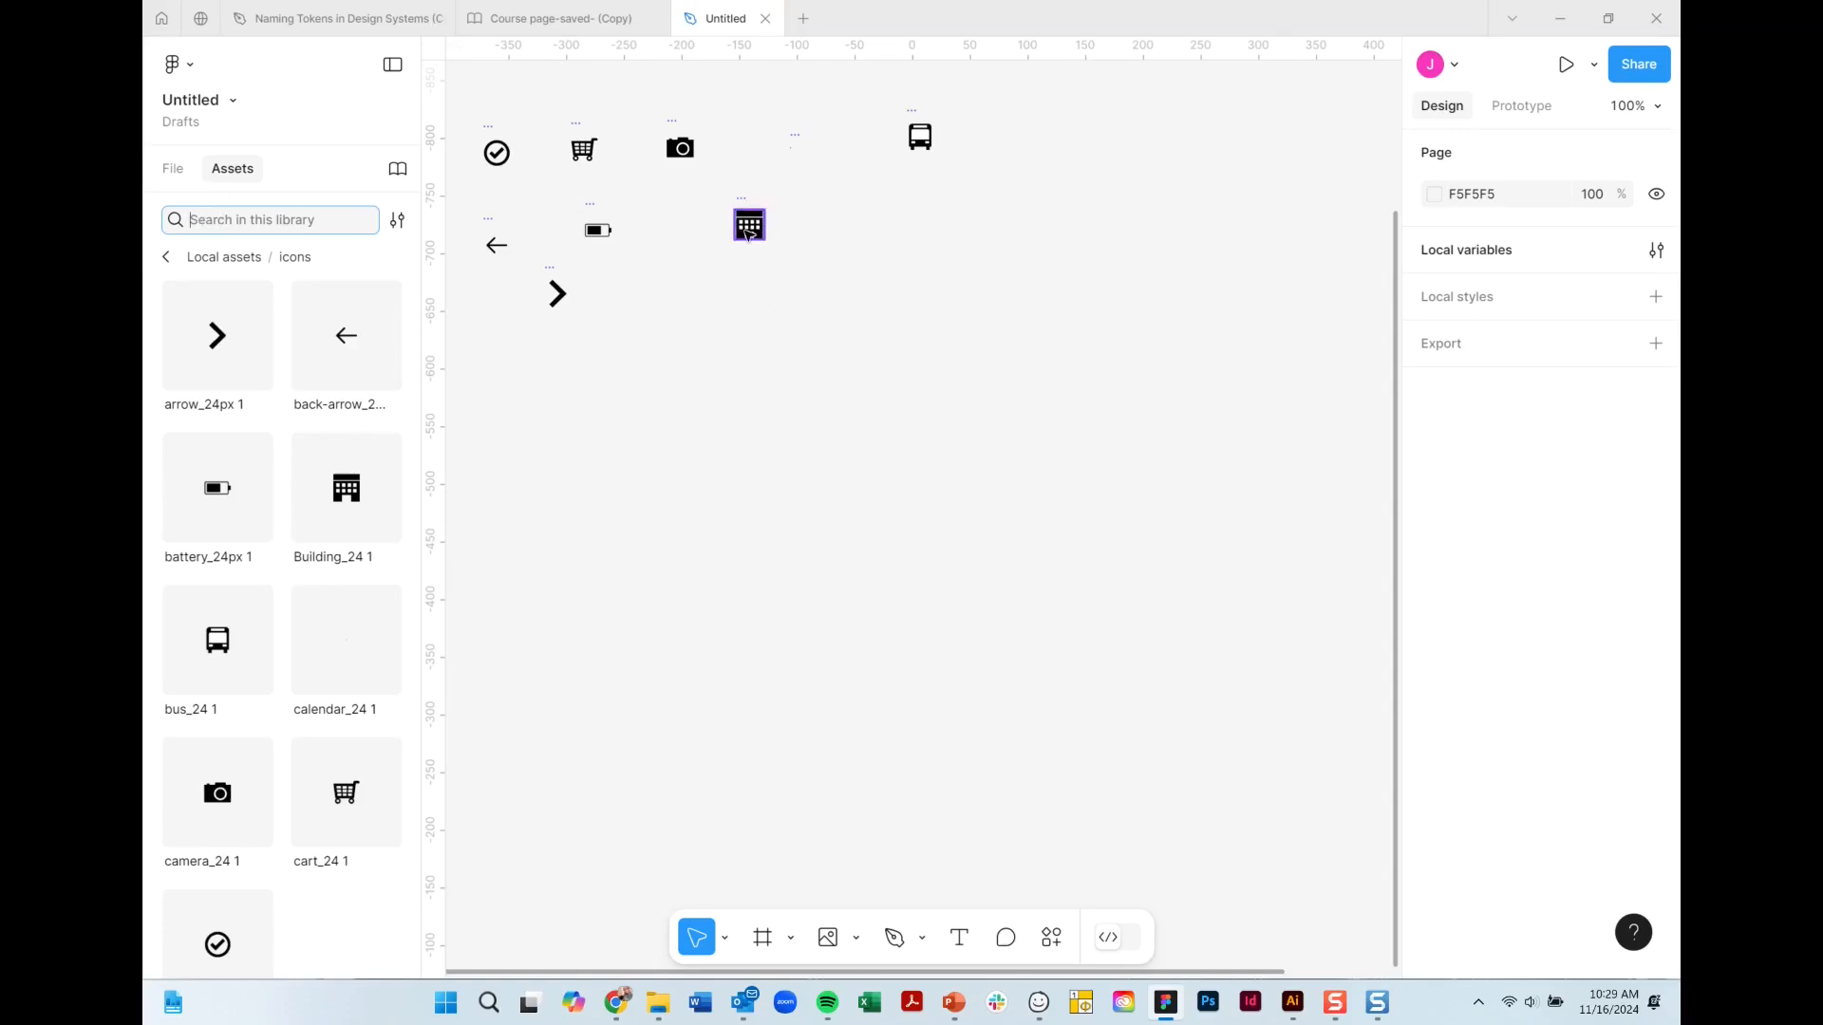
# Draw a triangle polygon of about 28 × 28 on the empty canvas between the bus icon and the button/red component.
pyautogui.click(744, 231)
pyautogui.scroll(3, 760, 331)
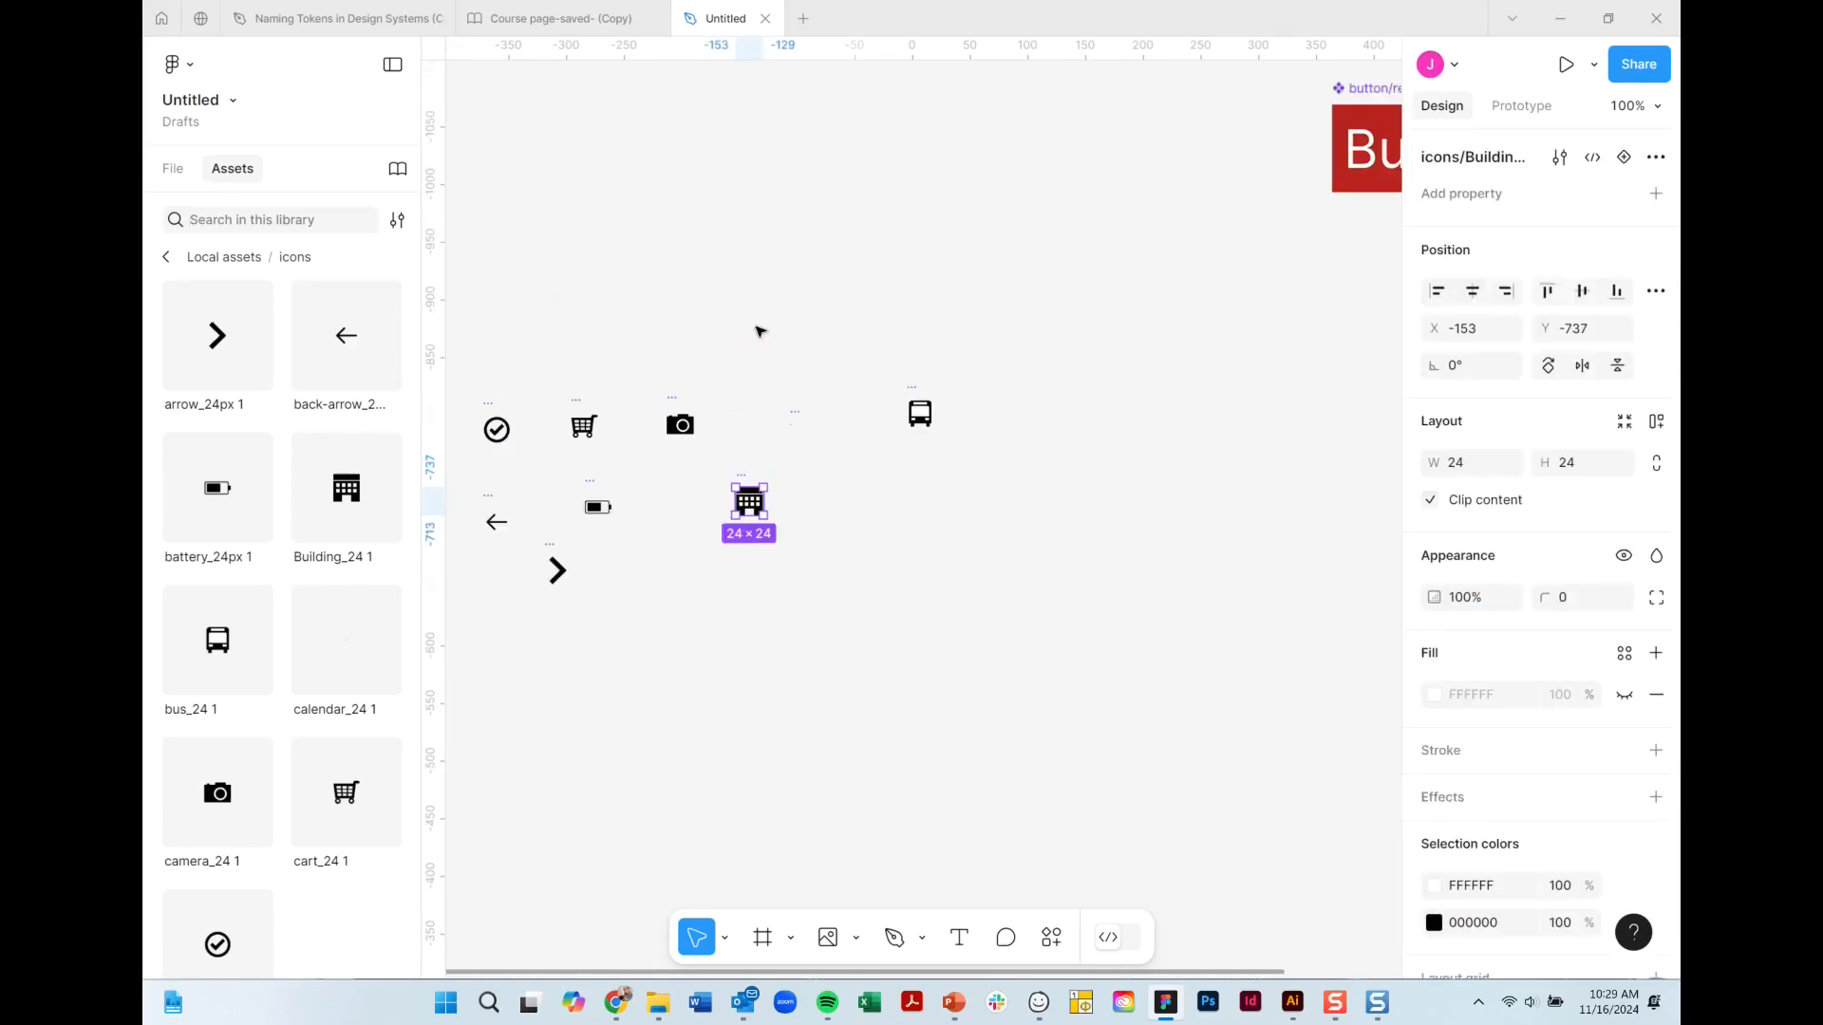
pyautogui.moveTo(1092, 261); pyautogui.dragTo(845, 275)
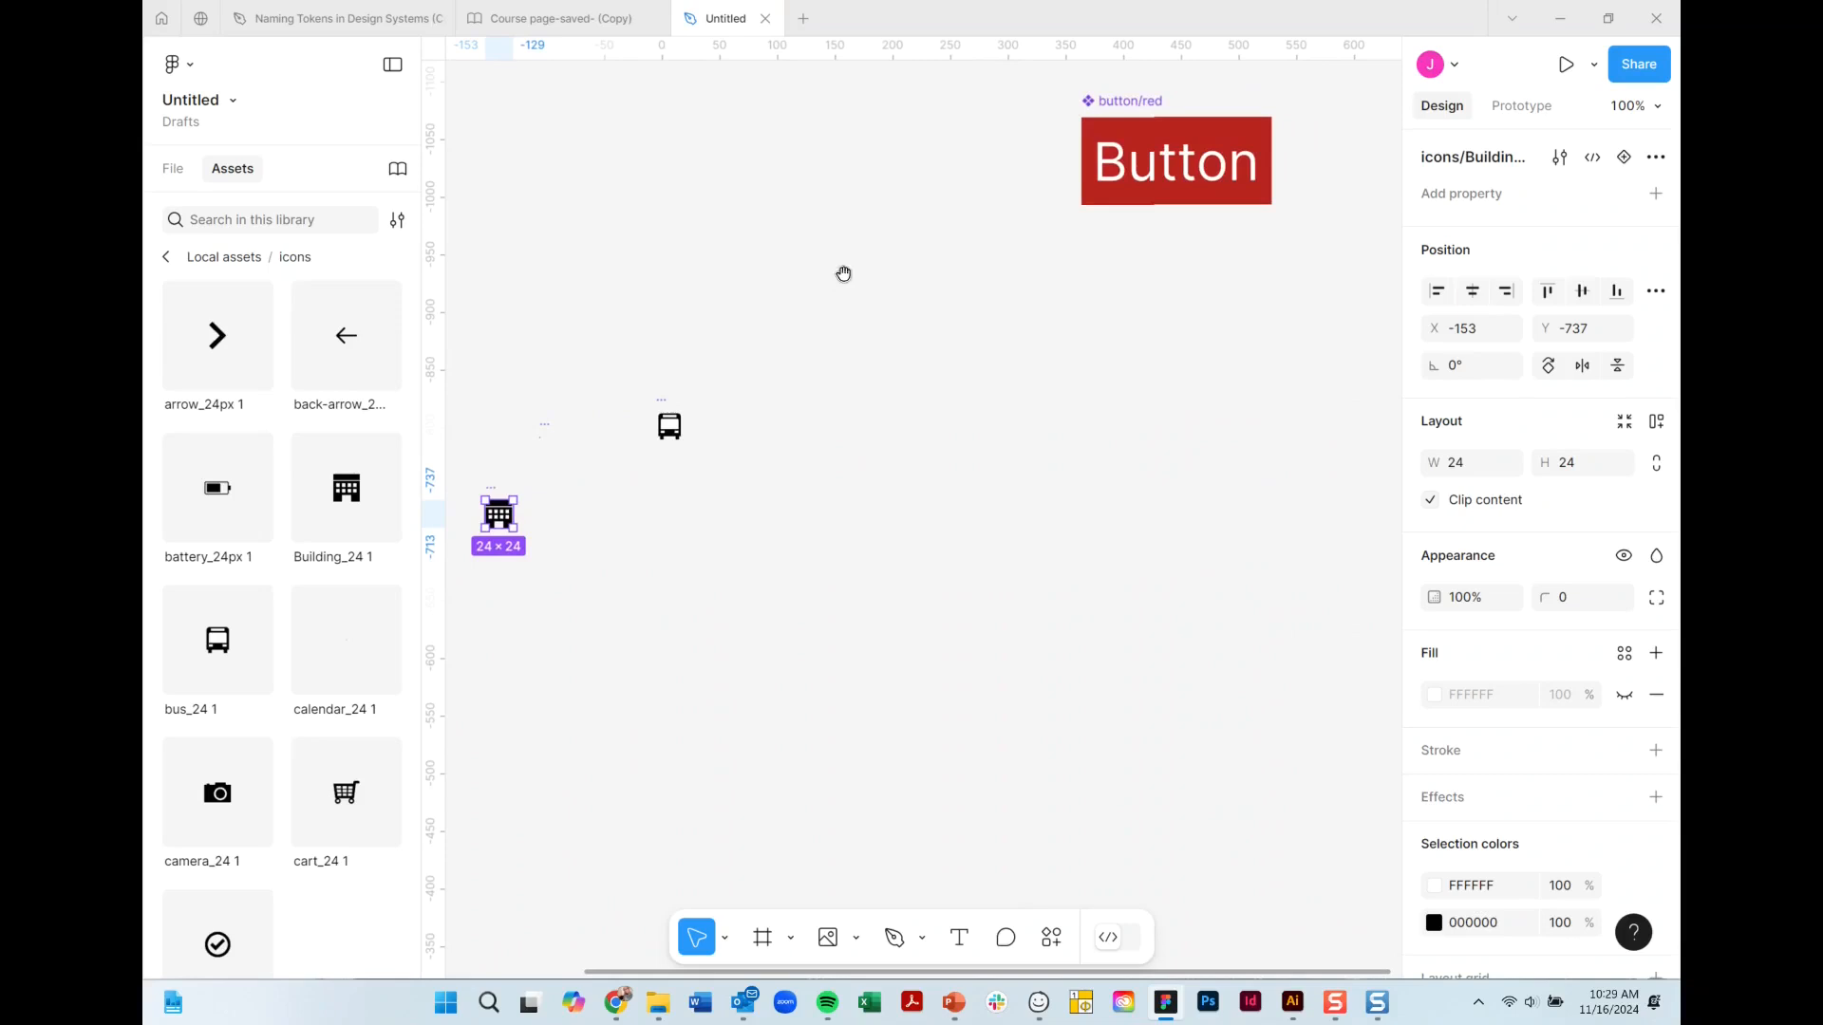
pyautogui.click(1151, 102)
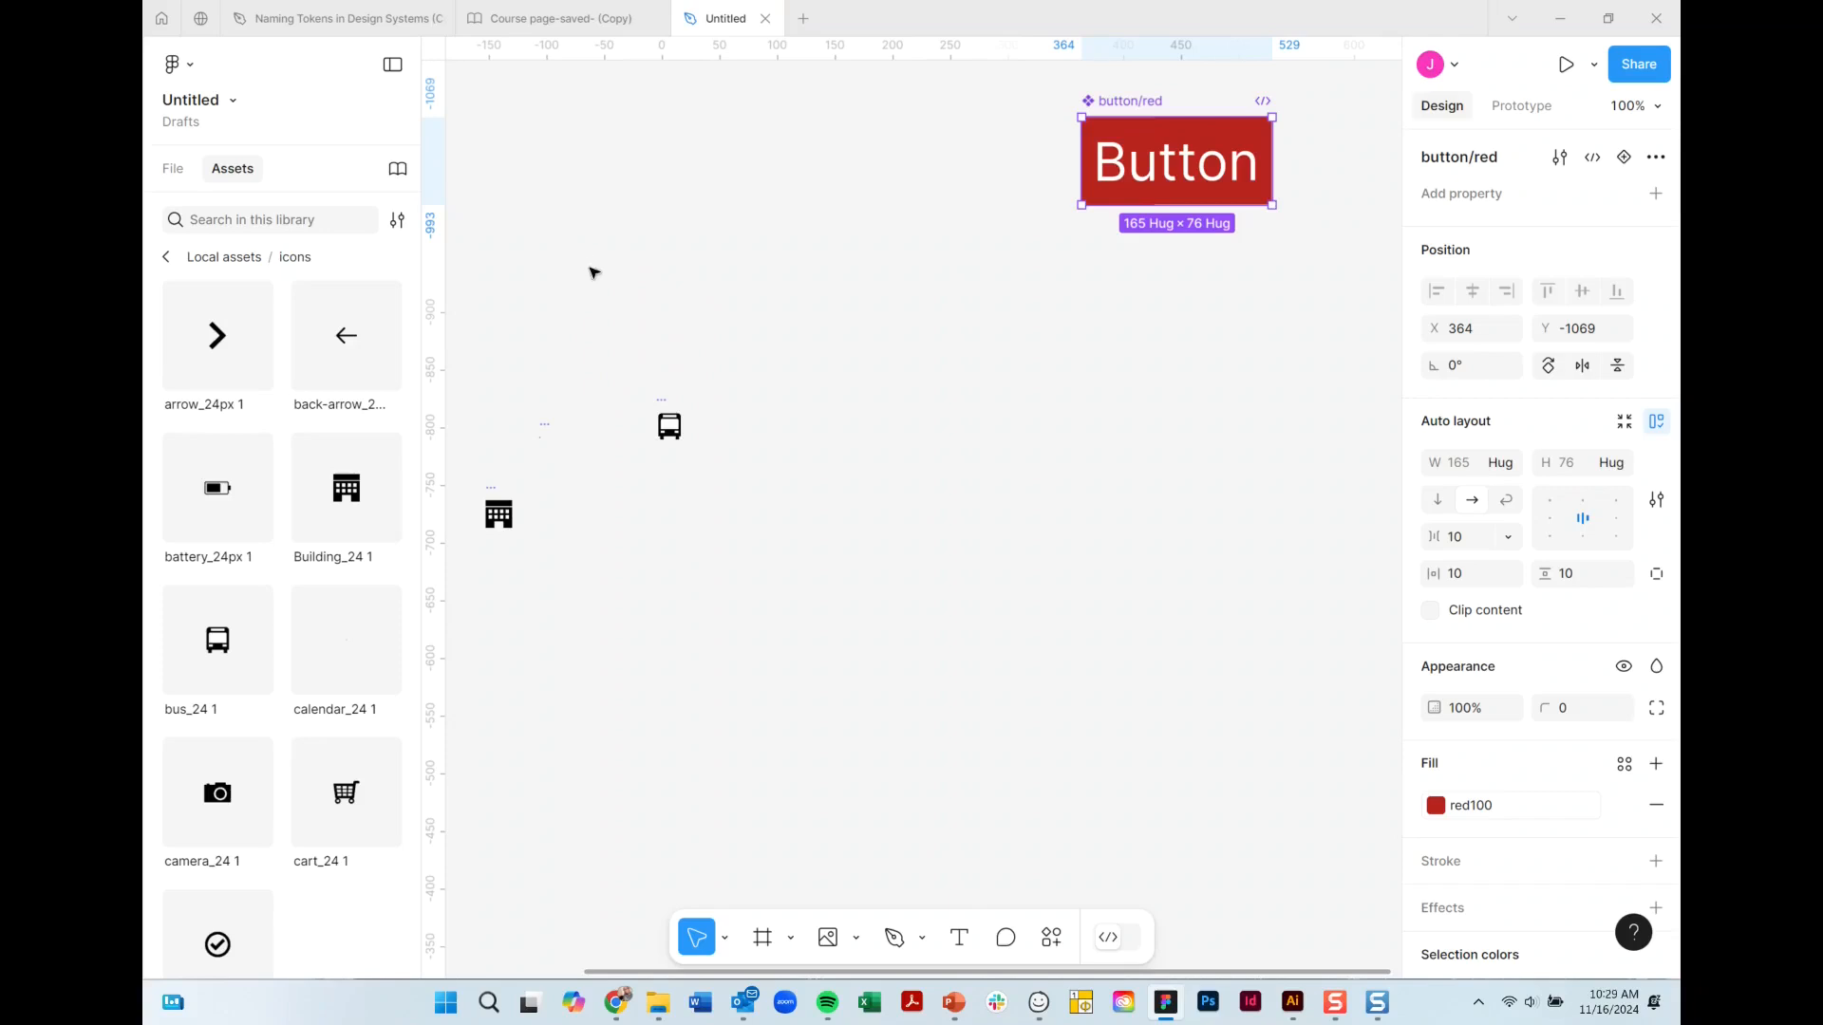
pyautogui.moveTo(1090, 181)
pyautogui.click(858, 940)
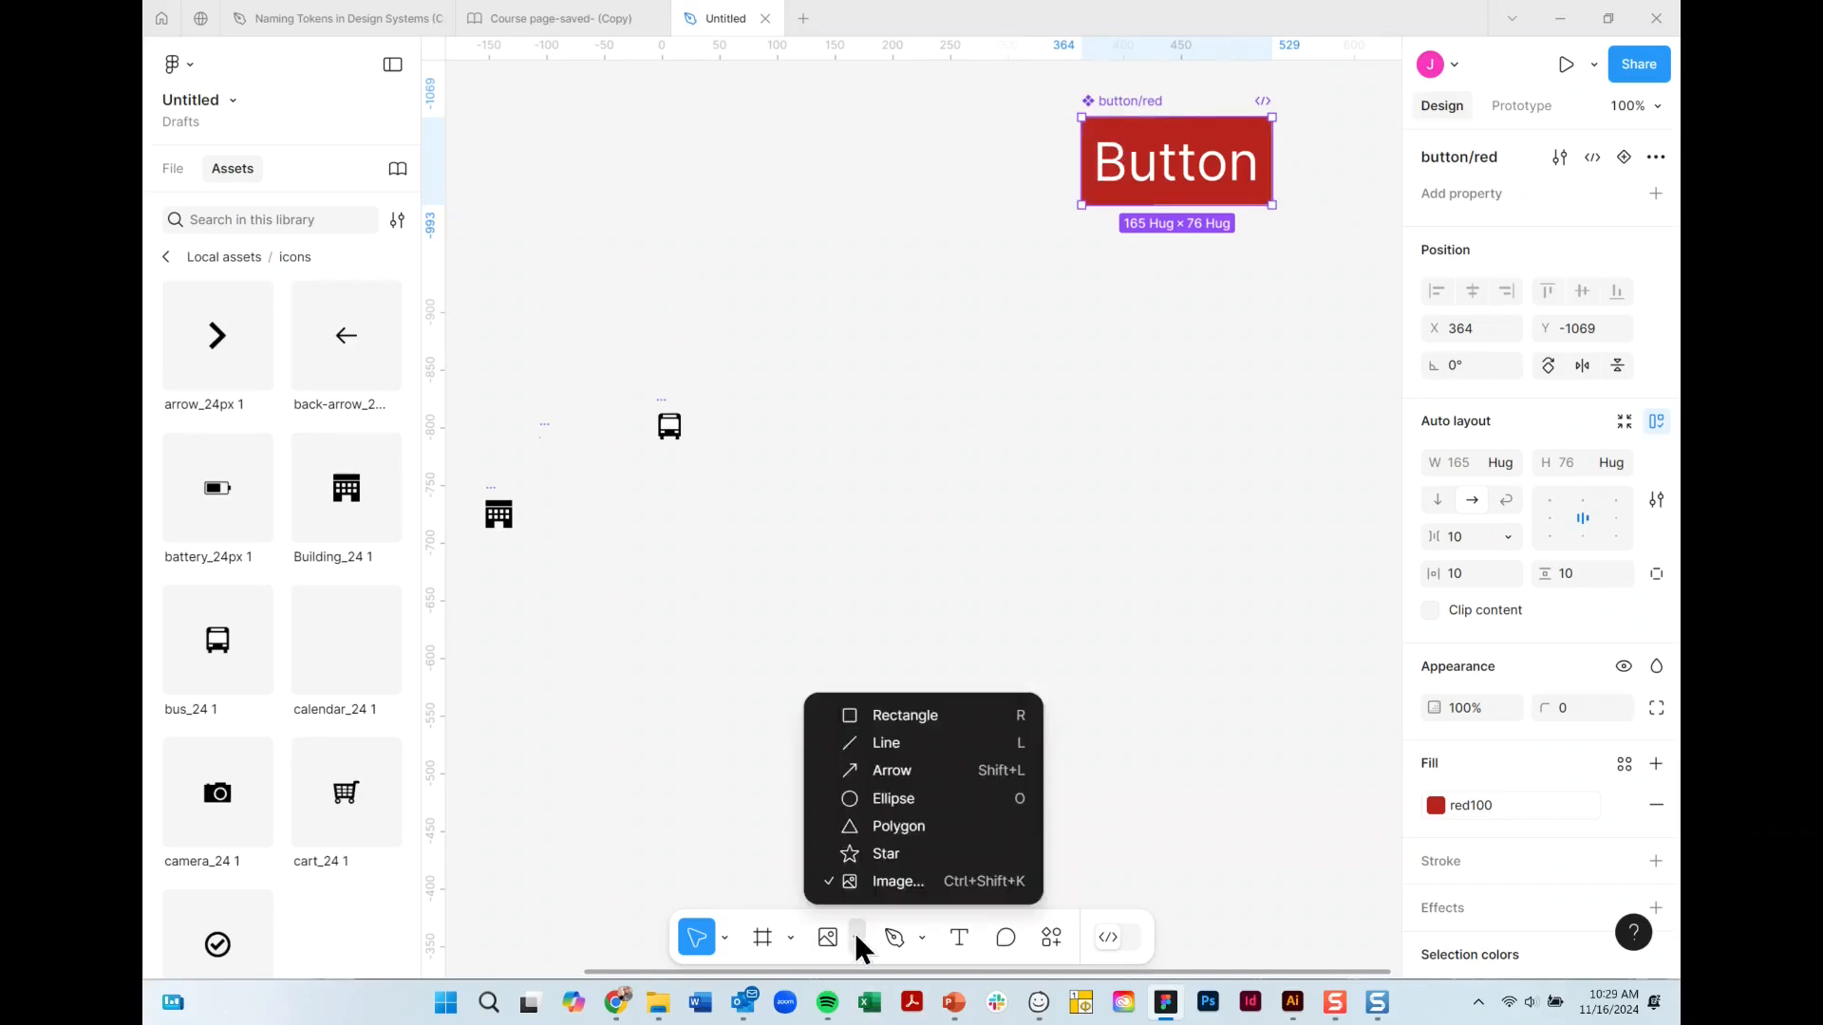
pyautogui.click(869, 826)
pyautogui.moveTo(918, 403); pyautogui.dragTo(953, 438)
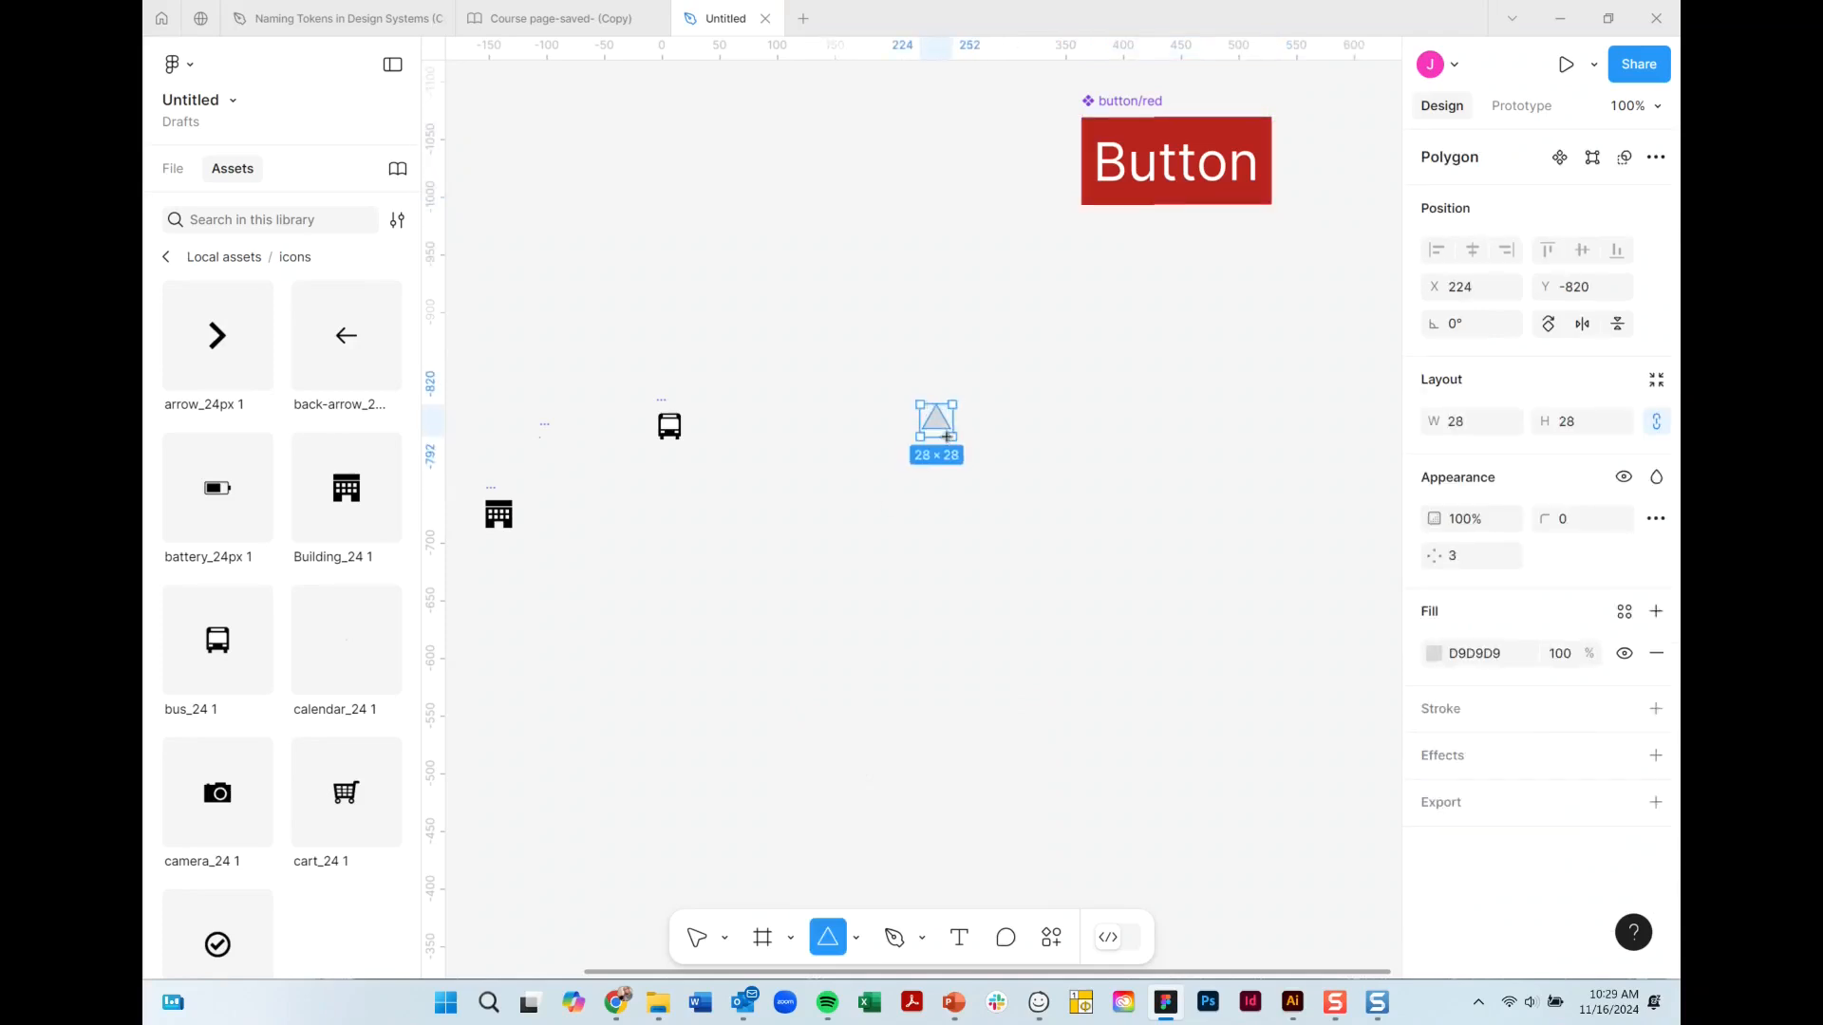
# Set the triangle's width and height to 24 and turn it into a component.
pyautogui.click(1462, 424)
pyautogui.write('24')
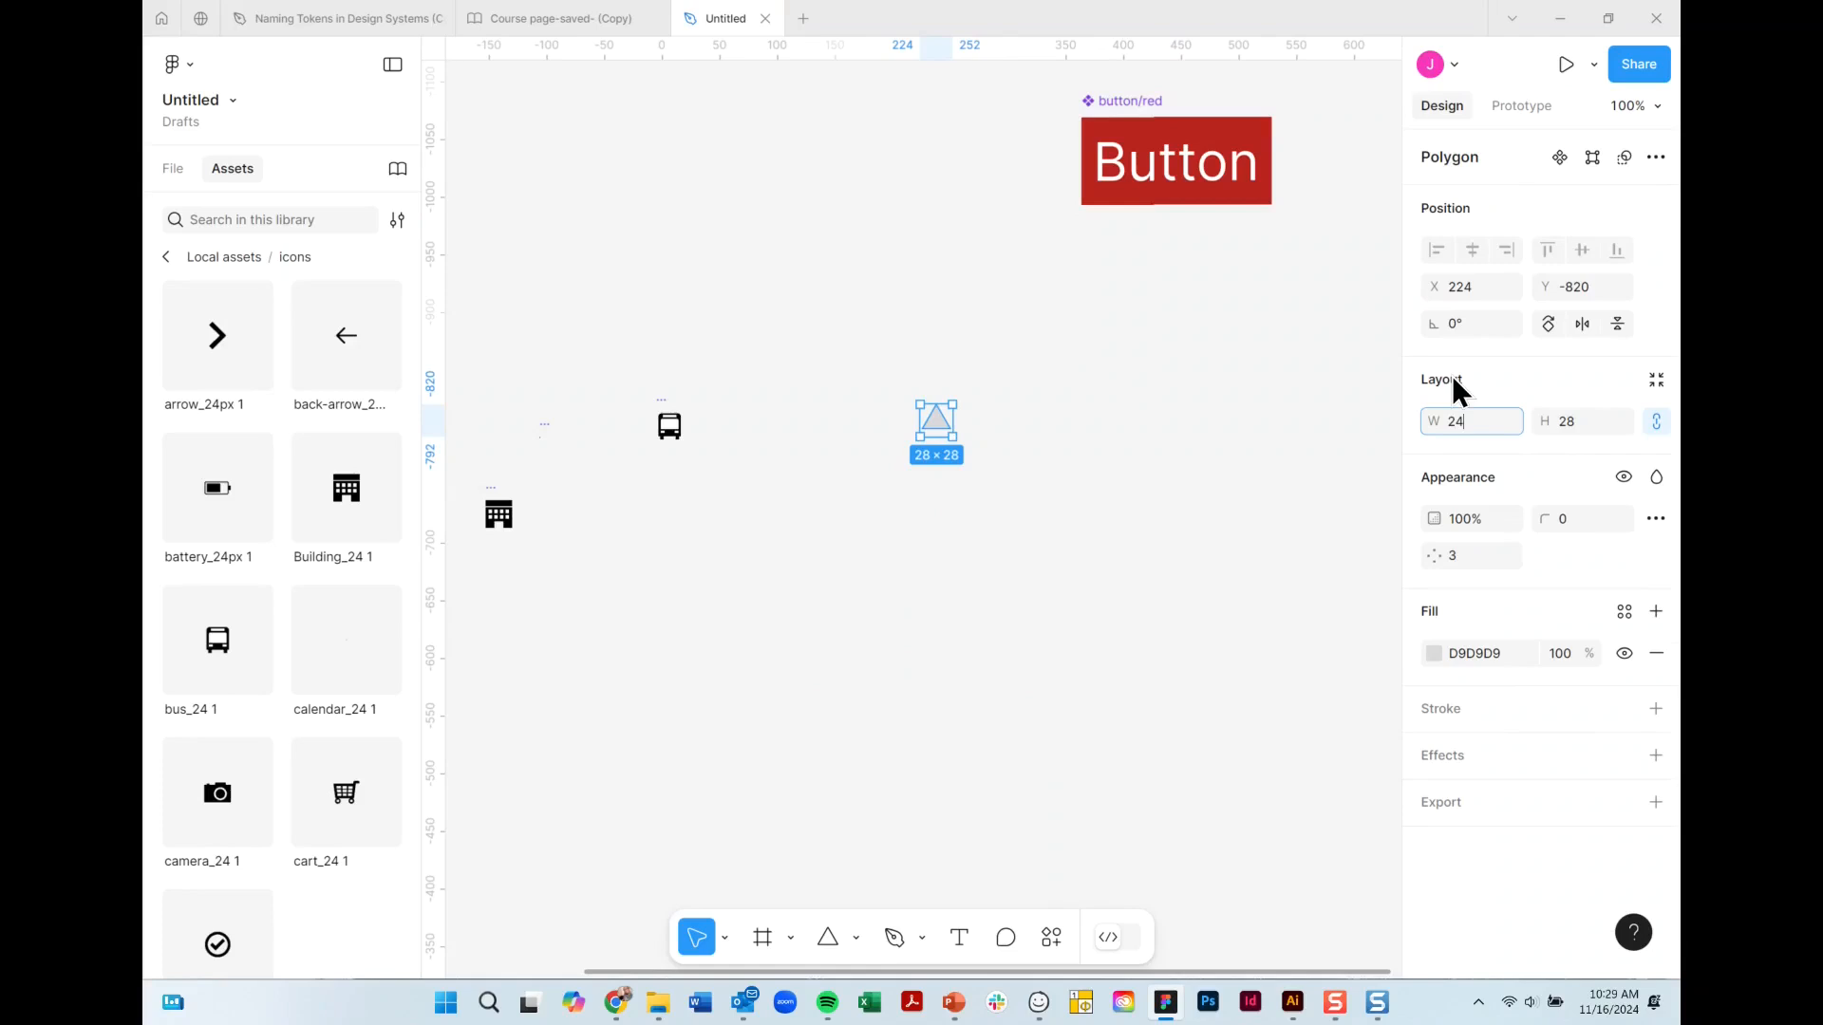
pyautogui.press('Tab')
pyautogui.write('24')
pyautogui.press('Return')
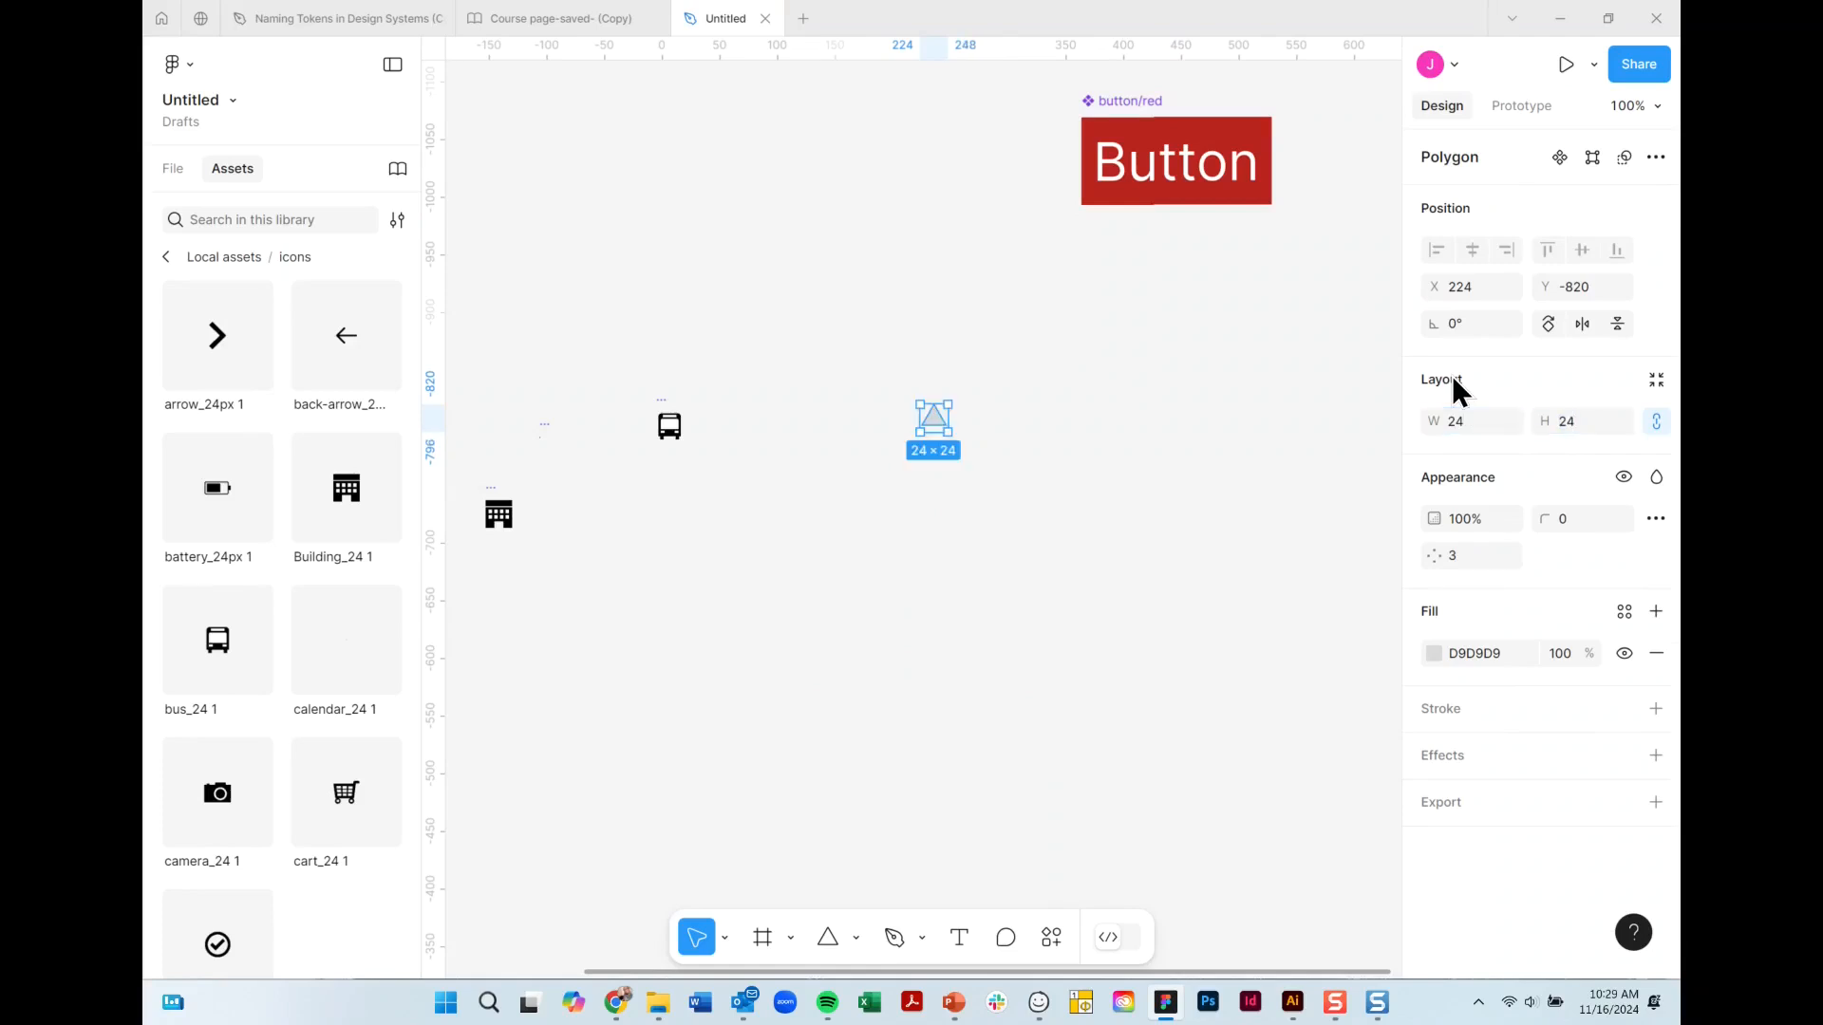
pyautogui.click(1560, 158)
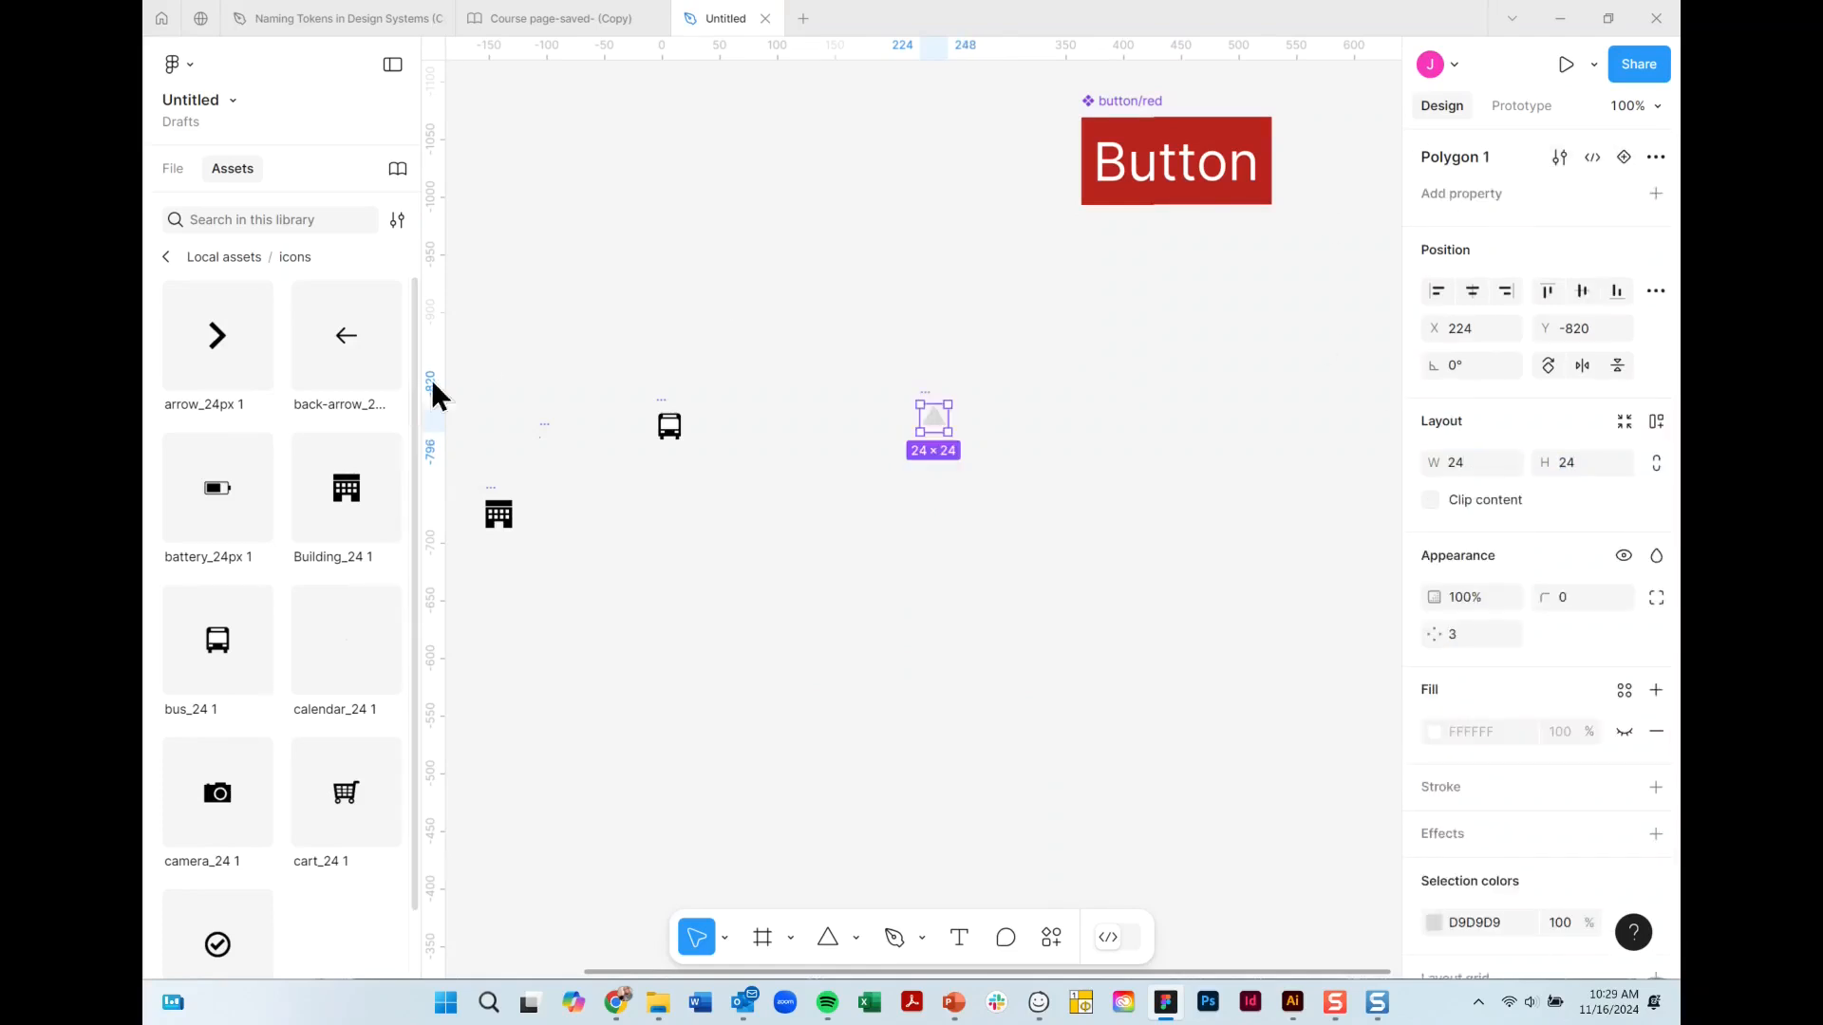
# Rename the triangle component as icon/placeholder.
pyautogui.click(178, 168)
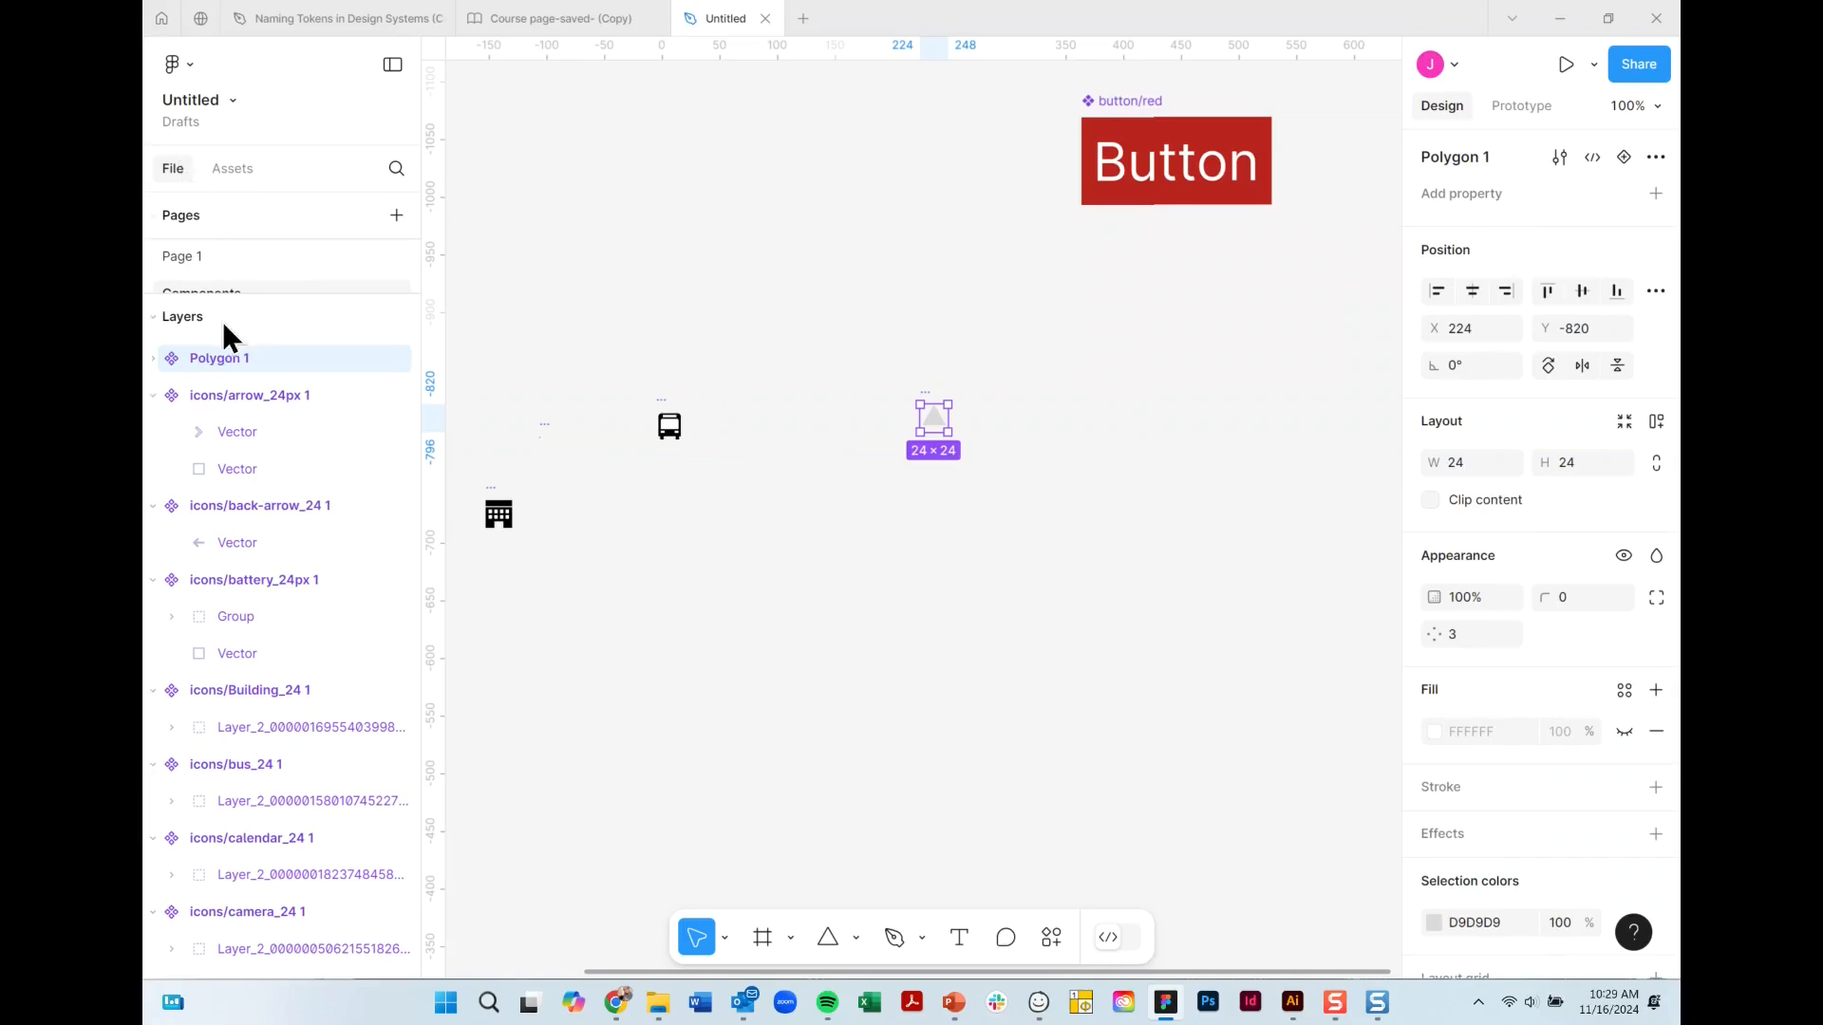
pyautogui.doubleClick(232, 359)
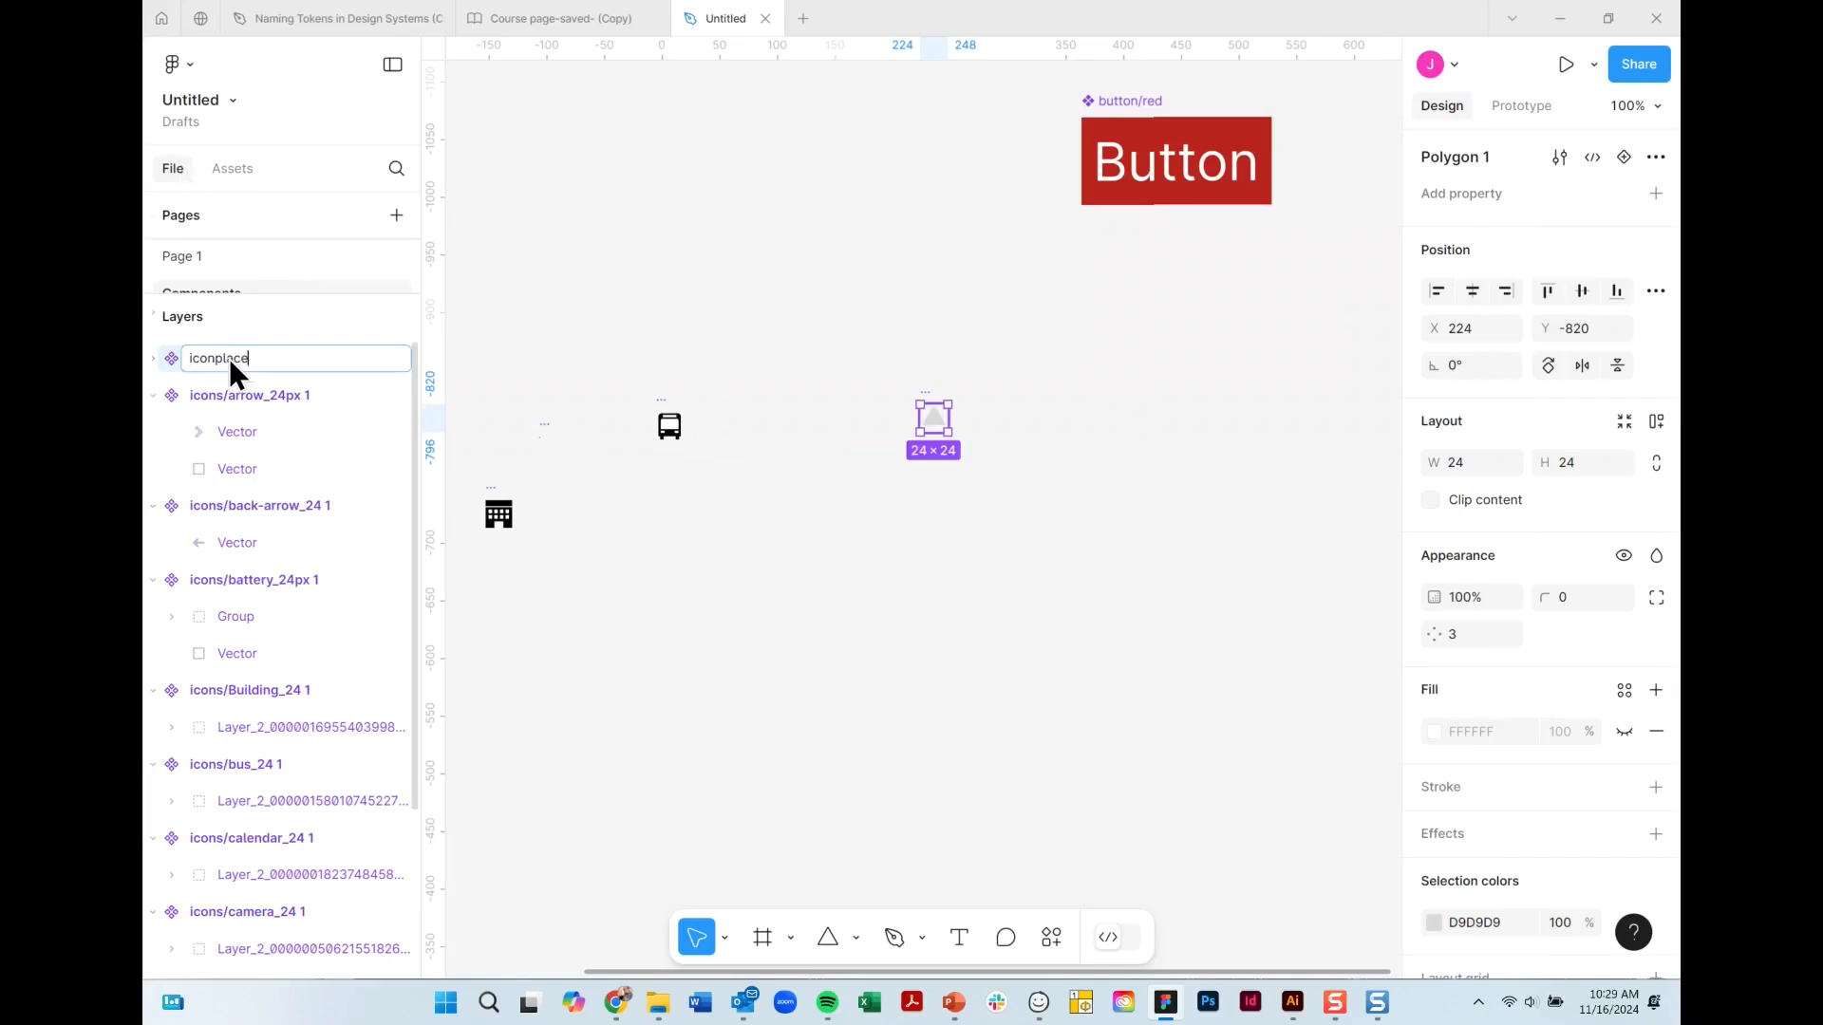
pyautogui.write('iconplaceholder')
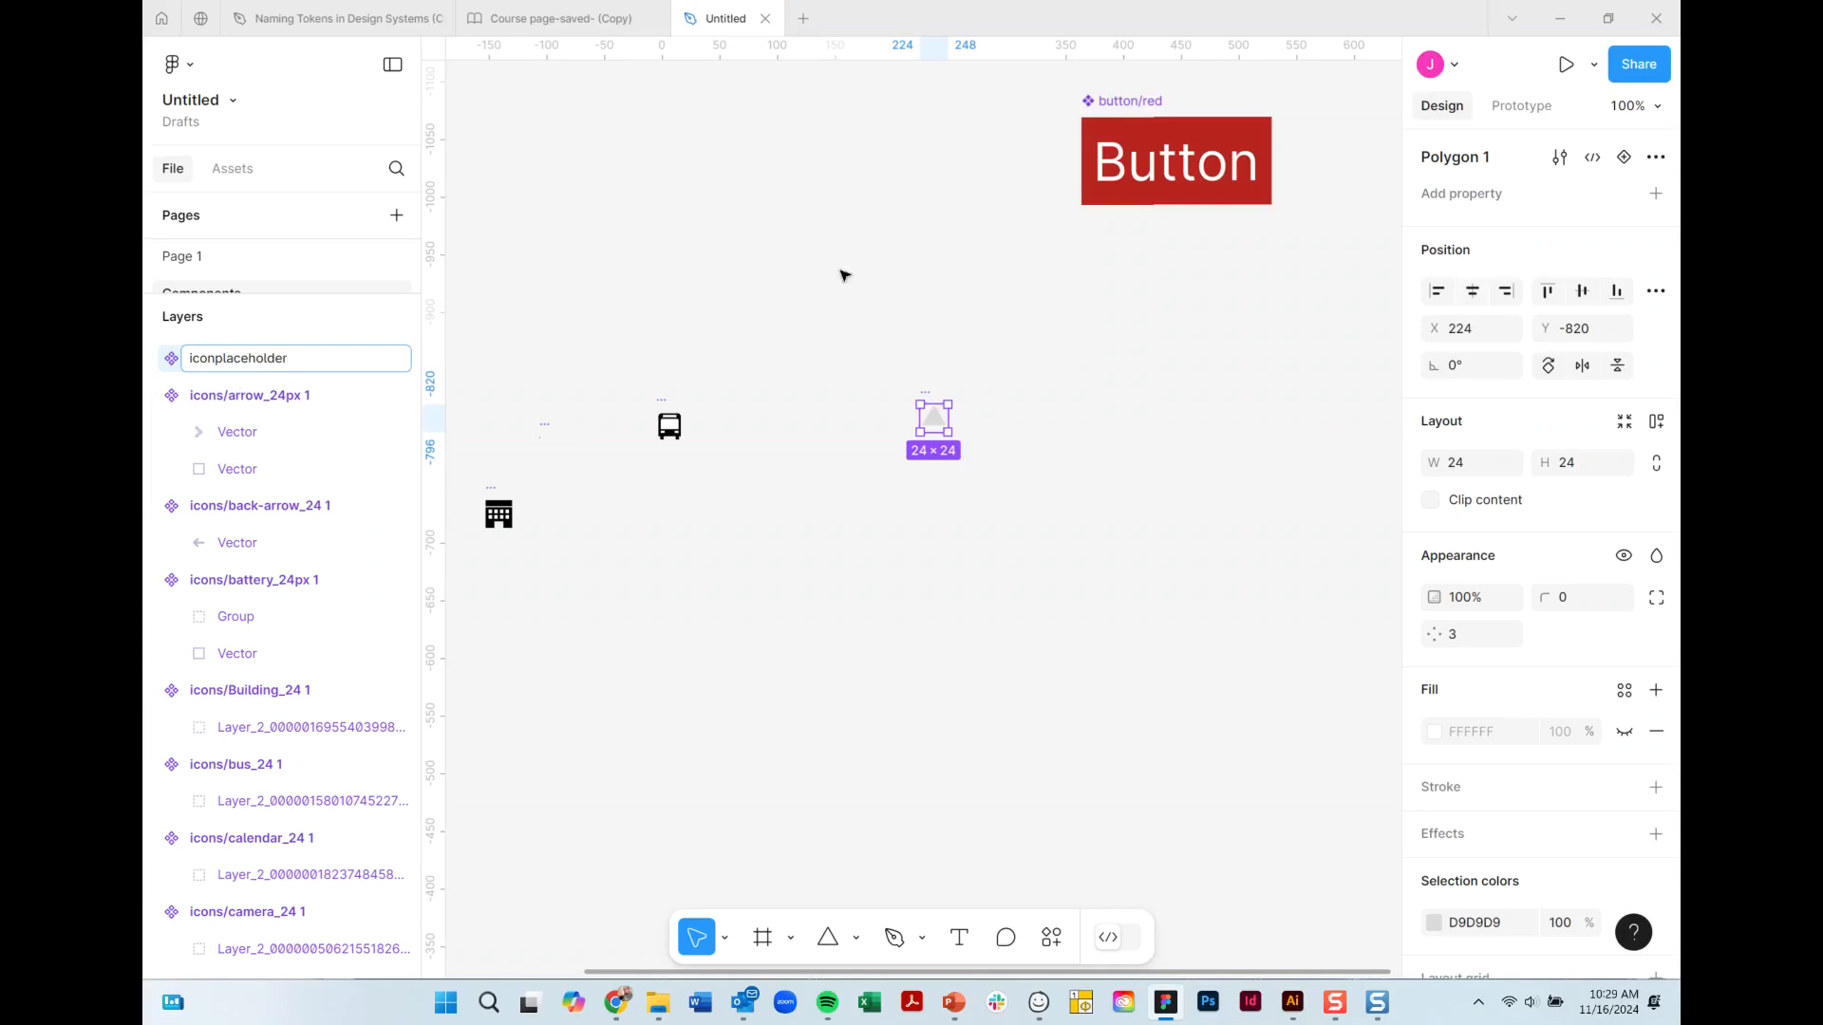
pyautogui.click(204, 359)
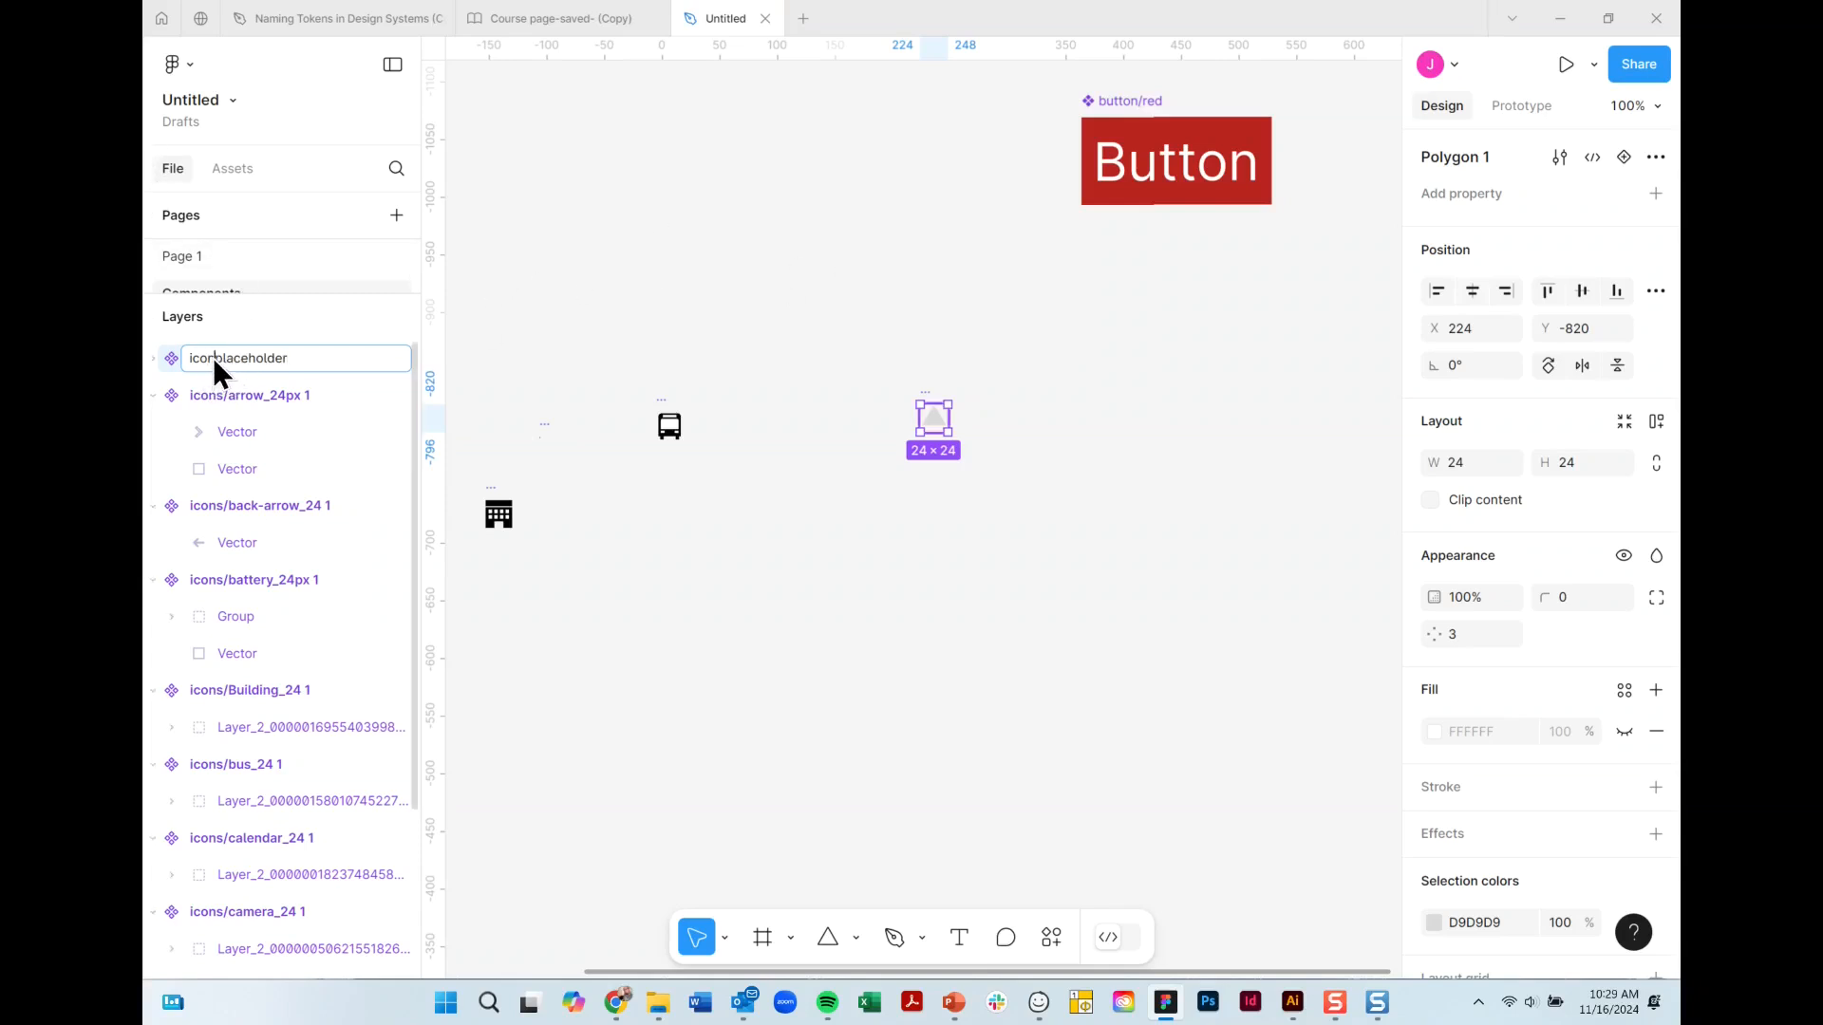
pyautogui.write('/')
pyautogui.press('Return')
pyautogui.click(929, 441)
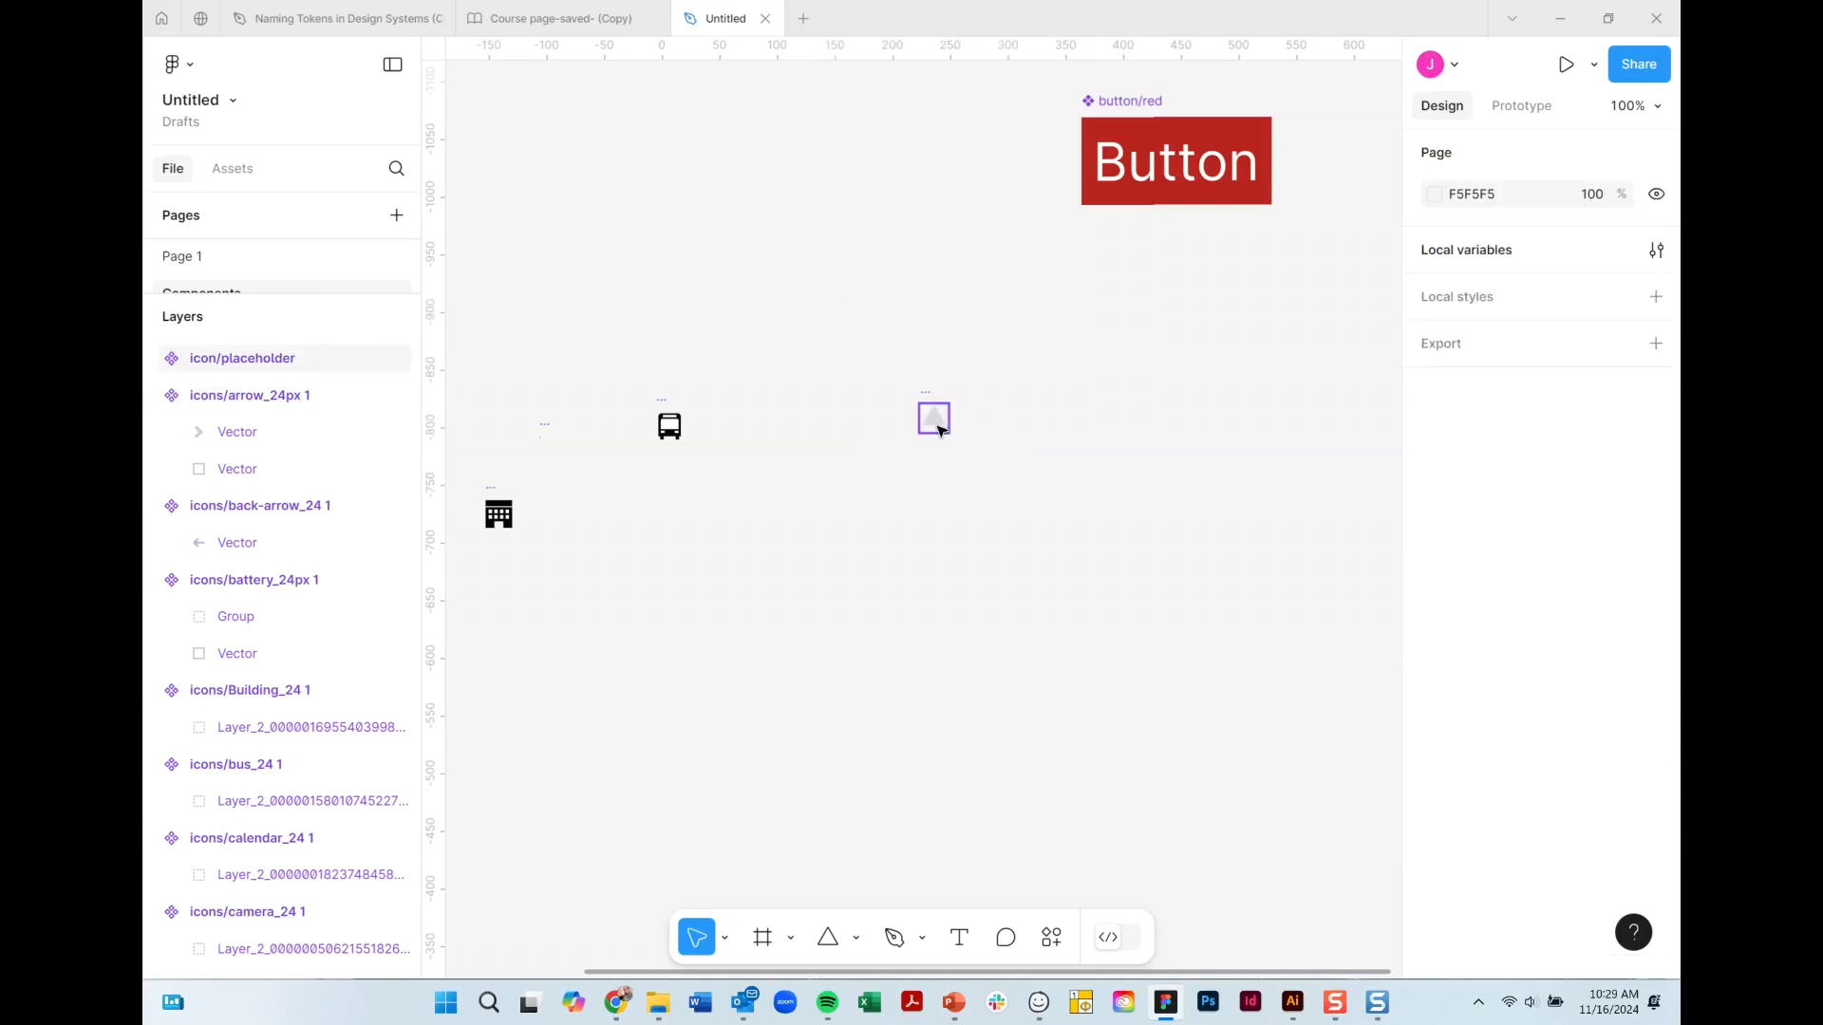
# Move icon/placeholder to about X 198, Y -885, and insert an instance of it before the text in the button/red component.
pyautogui.click(937, 431)
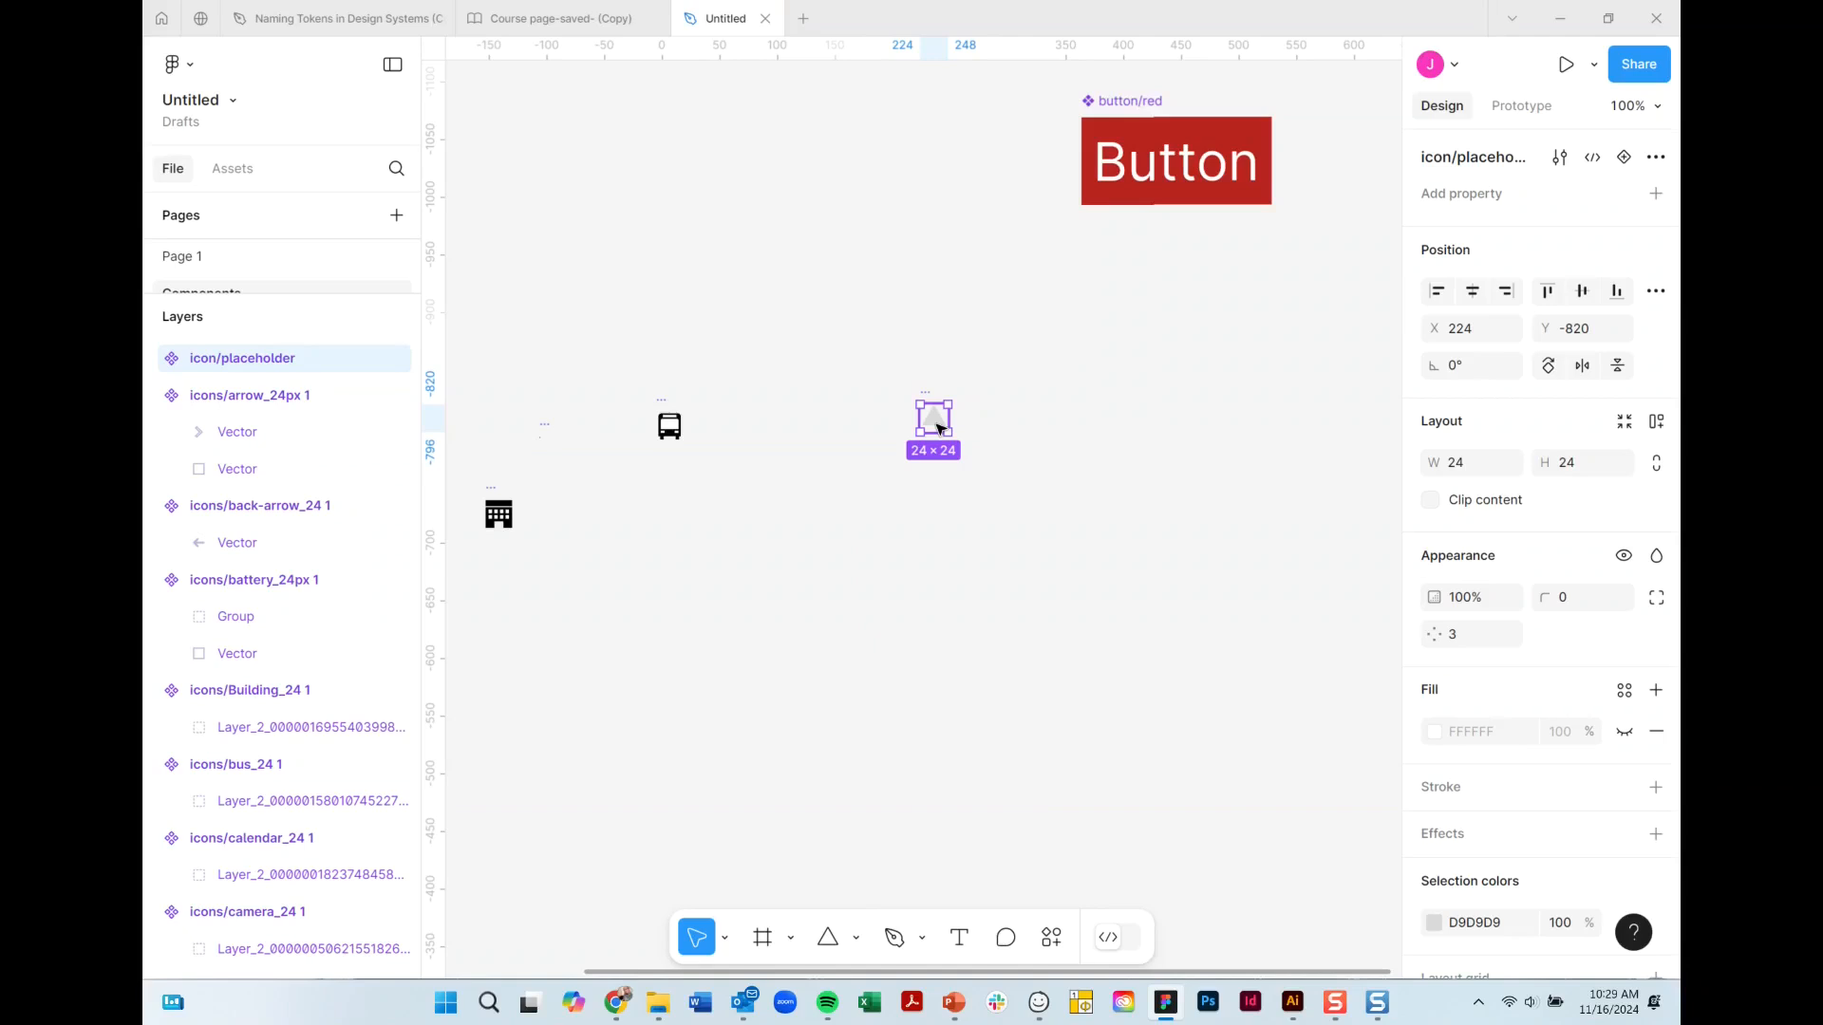
pyautogui.moveTo(937, 430); pyautogui.dragTo(910, 356)
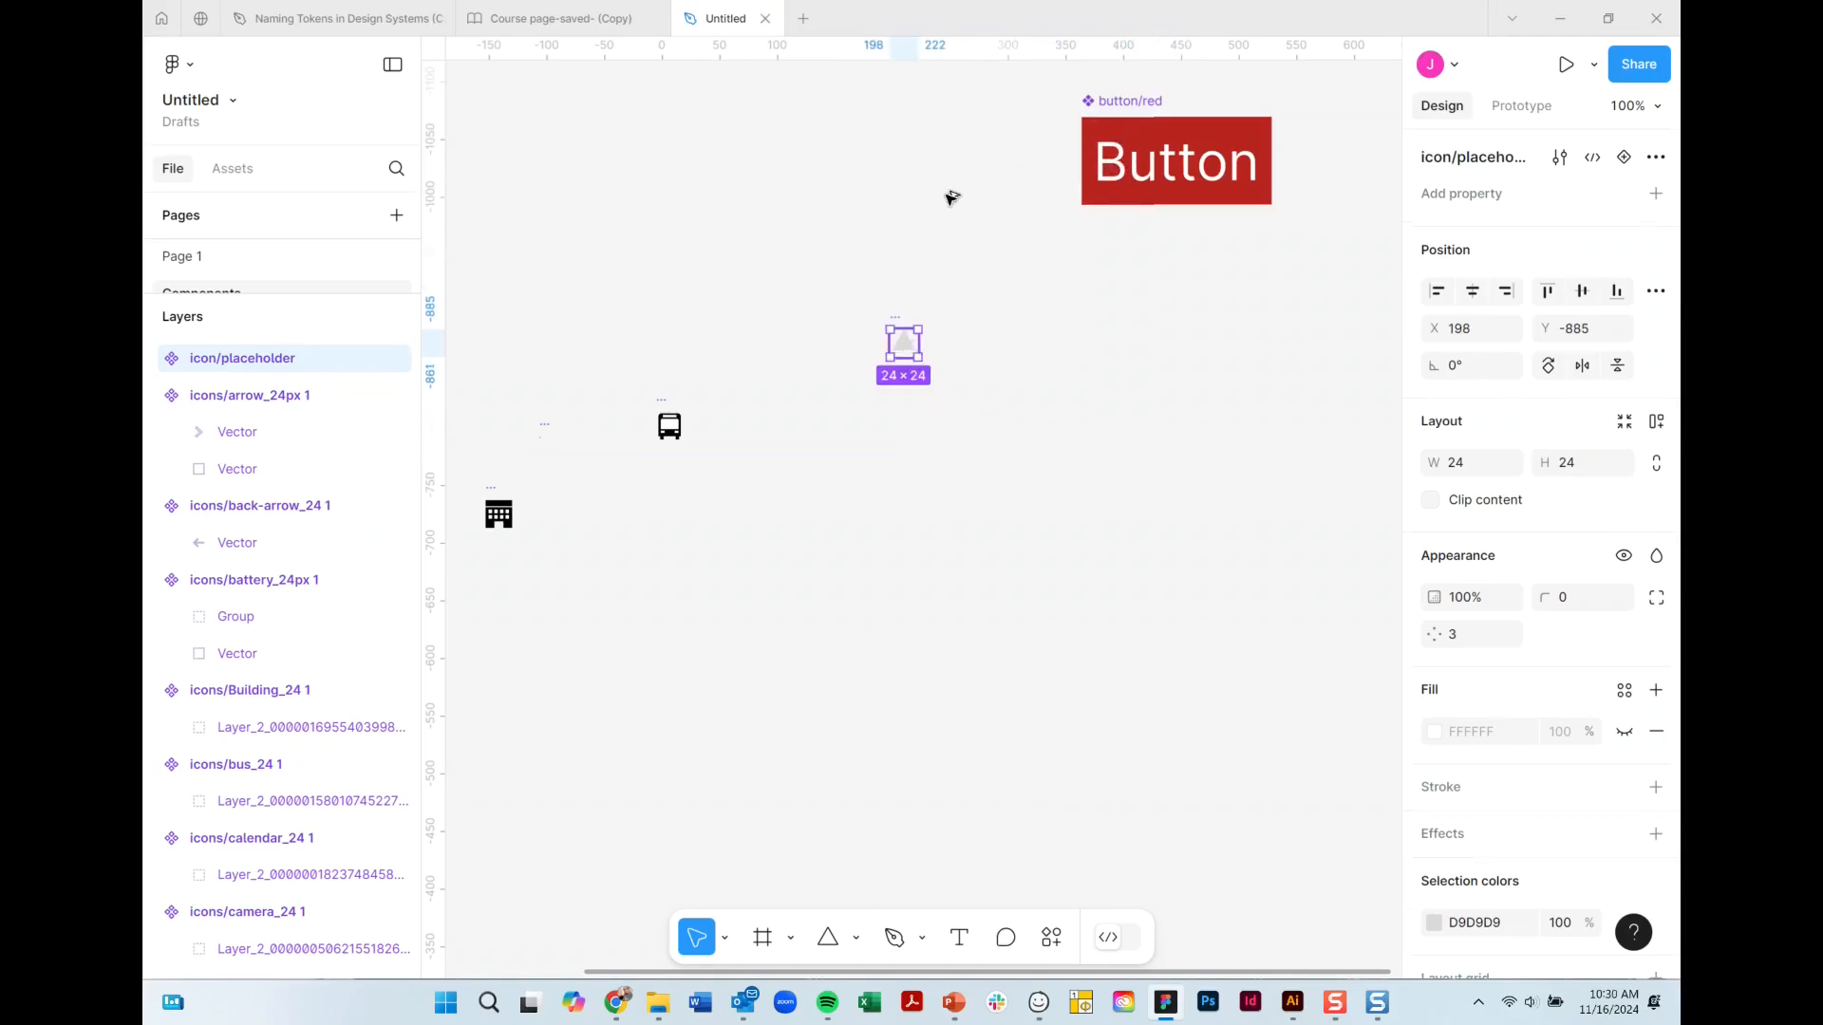
pyautogui.moveTo(950, 196); pyautogui.dragTo(1102, 186)
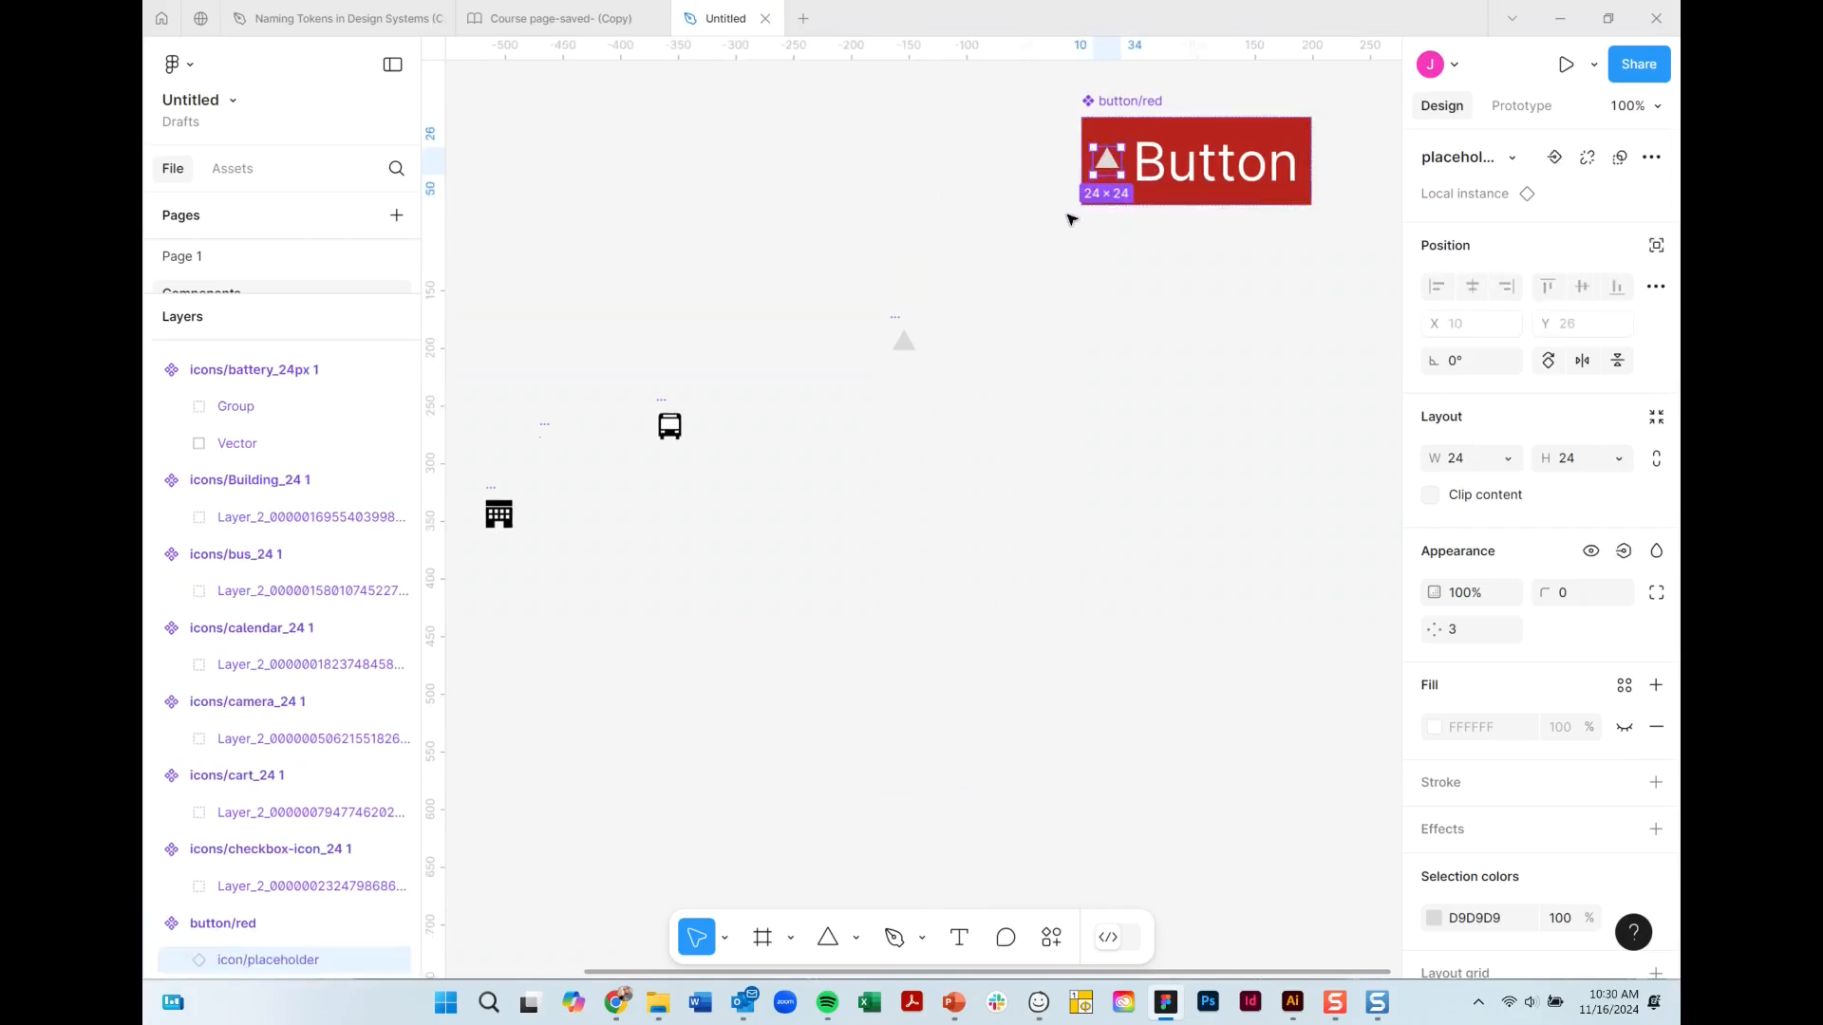
pyautogui.click(1193, 170)
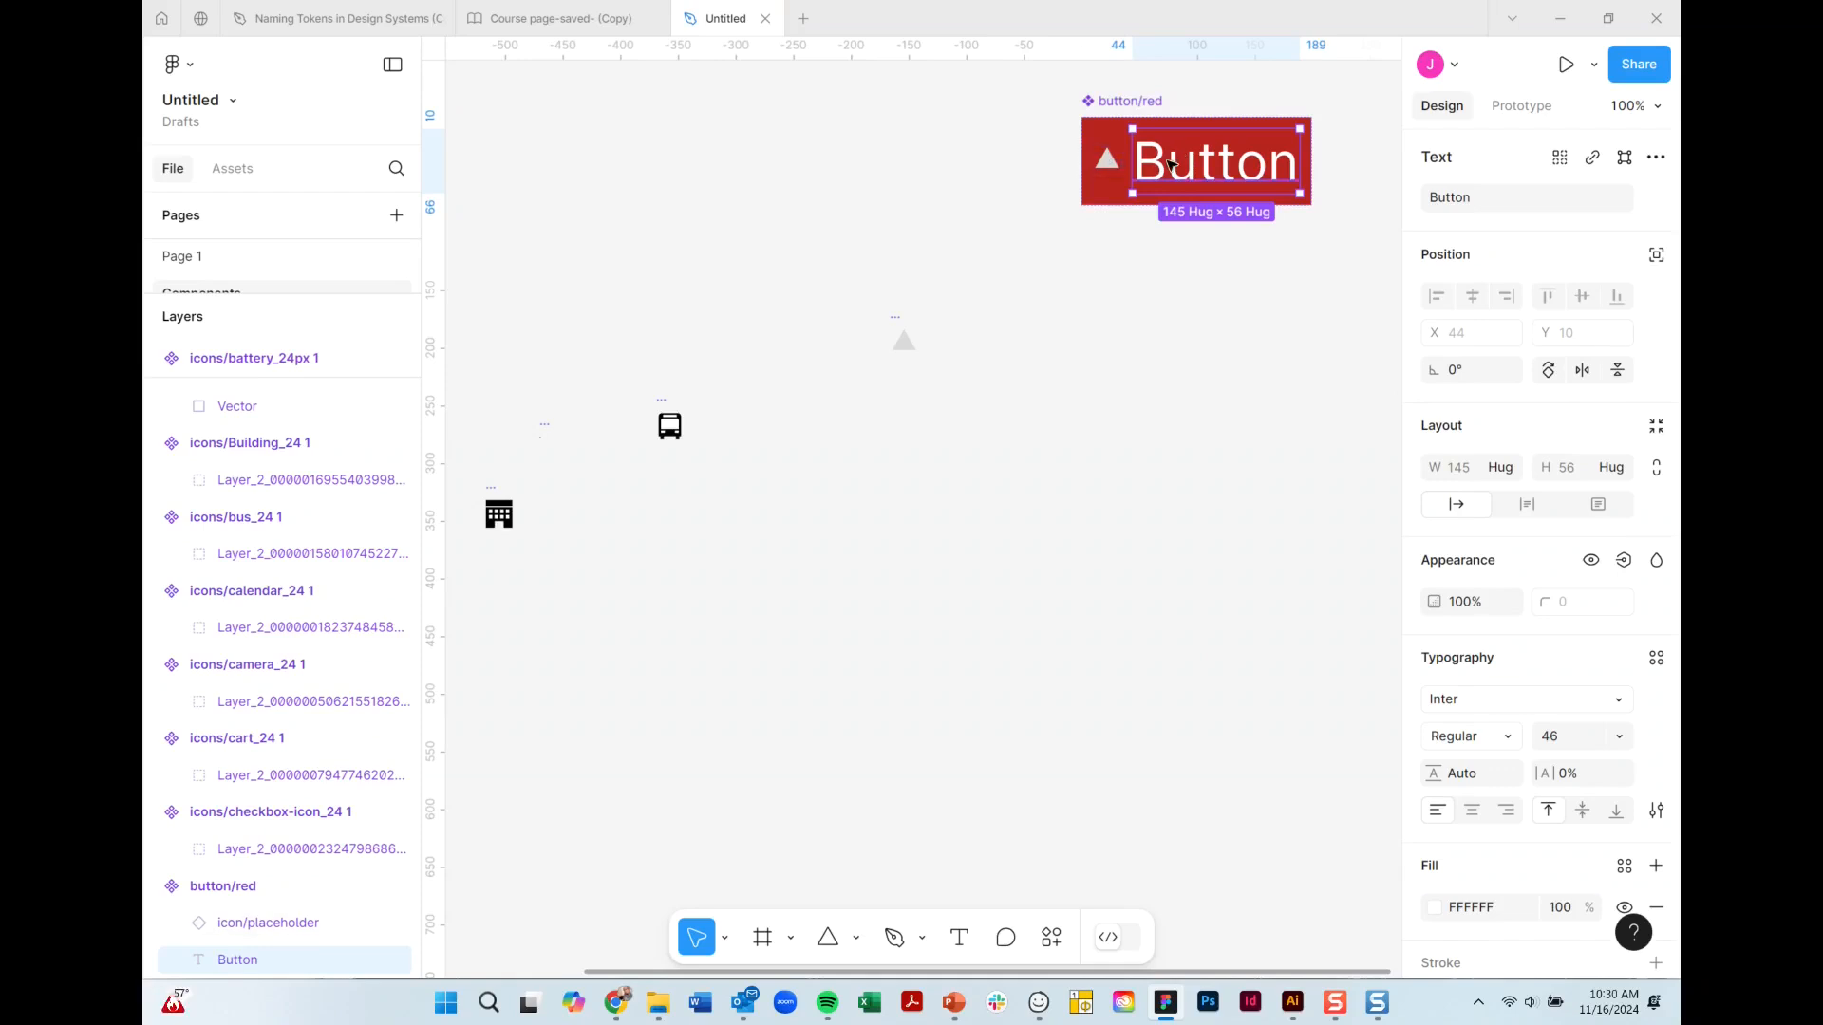
# Reduce the font size of the Button label in the button/red component to 38.
pyautogui.doubleClick(1166, 162)
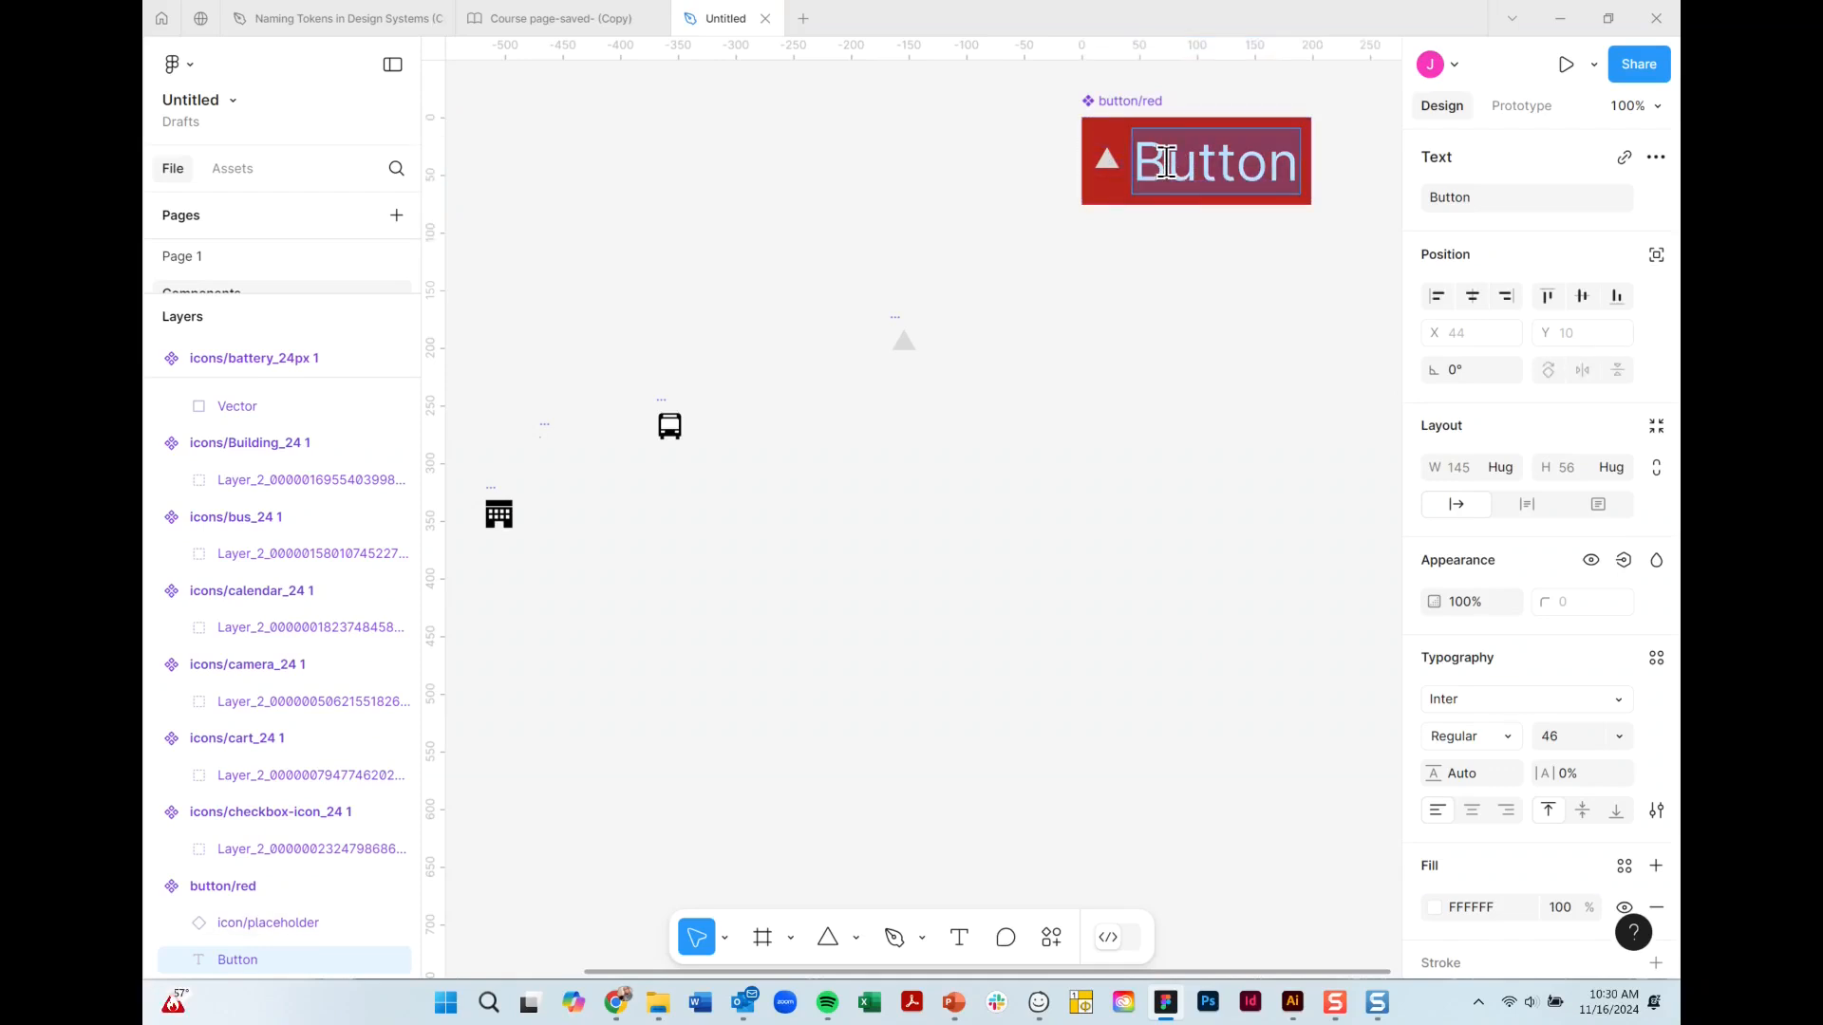
pyautogui.press('Escape')
pyautogui.hotkey('ctrl', 'shift', ',')
pyautogui.hotkey('ctrl', 'shift', ',')
pyautogui.hotkey('ctrl', 'shift', ',')
pyautogui.hotkey('ctrl', 'shift', ',')
pyautogui.hotkey('ctrl', 'shift', ',')
pyautogui.hotkey('ctrl', 'shift', ',')
pyautogui.hotkey('ctrl', 'shift', ',')
pyautogui.hotkey('ctrl', 'shift', ',')
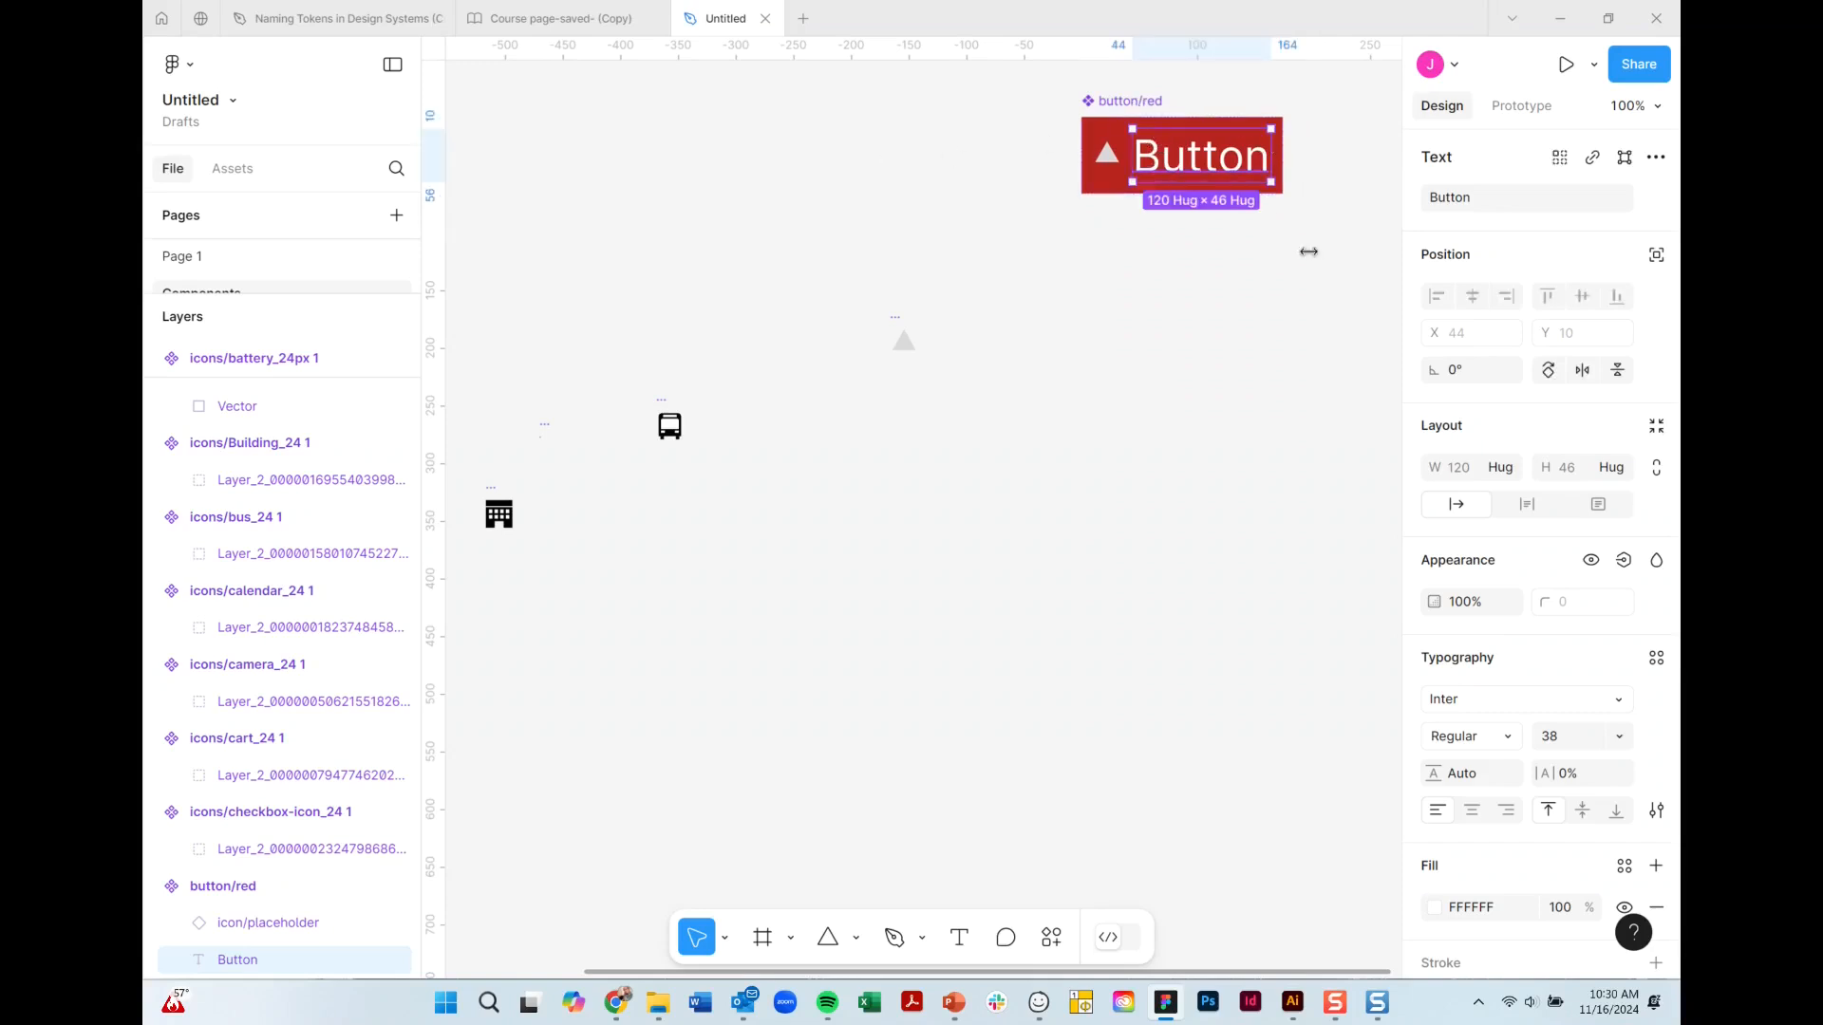
# Test the button's resizing by replacing its label with the longer text "xdfjsfgjkDSFbgdf", and restore the label to "Button".
pyautogui.doubleClick(1194, 162)
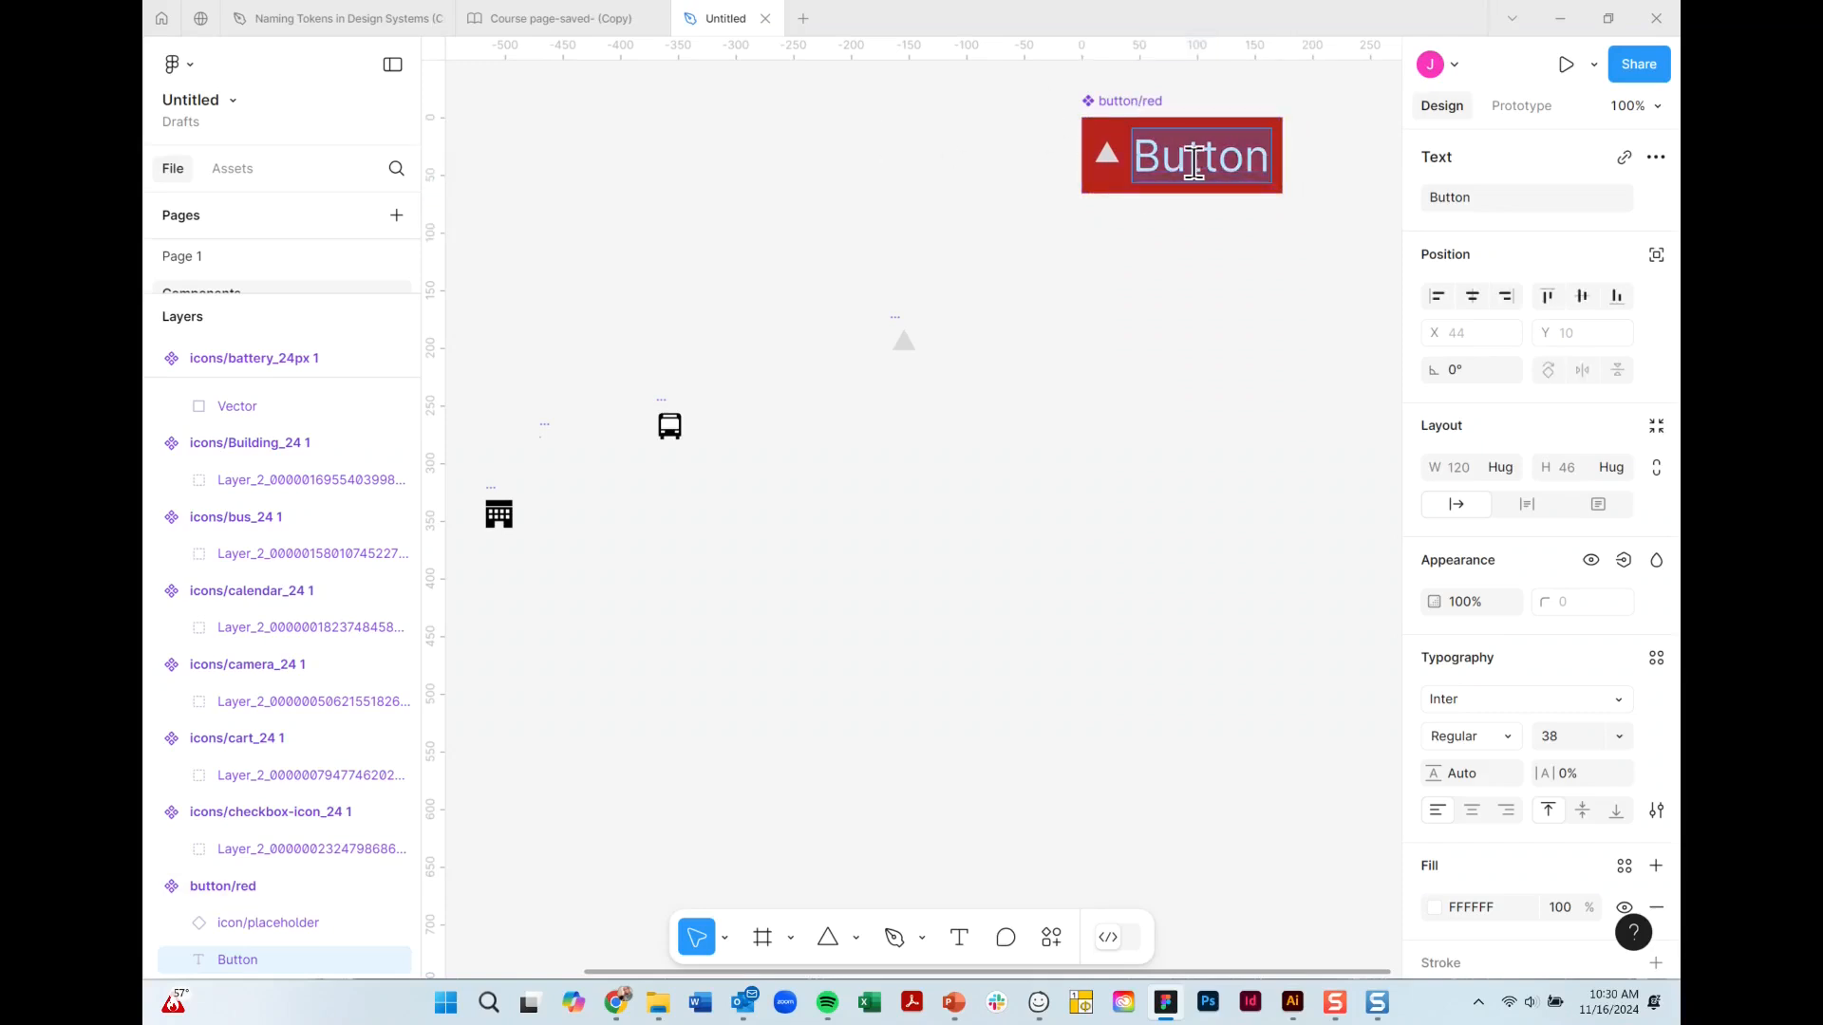
pyautogui.write('xdfjsfgjkDSFbgdf')
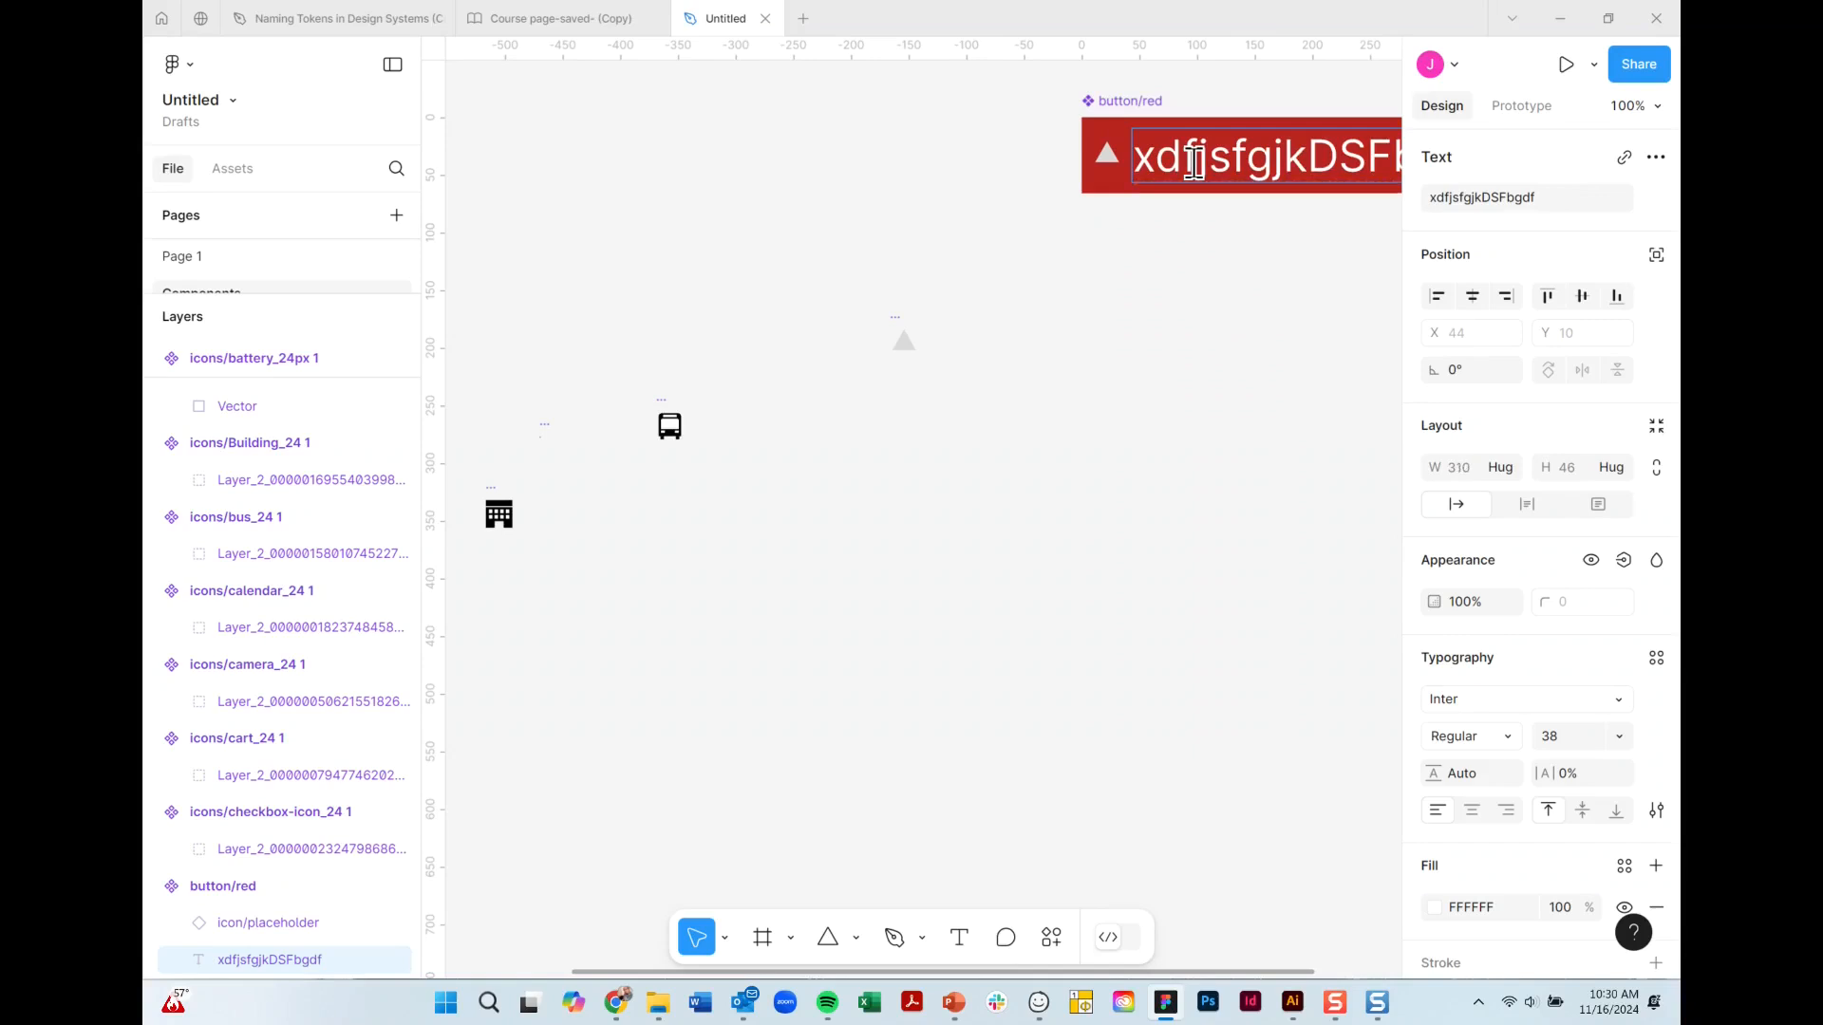
pyautogui.press('BackSpace')
pyautogui.press('BackSpace')
pyautogui.press('BackSpace')
pyautogui.press('BackSpace')
pyautogui.press('BackSpace')
pyautogui.press('BackSpace')
pyautogui.press('BackSpace')
pyautogui.press('BackSpace')
pyautogui.press('BackSpace')
pyautogui.press('BackSpace')
pyautogui.press('BackSpace')
pyautogui.press('BackSpace')
pyautogui.press('BackSpace')
pyautogui.press('BackSpace')
pyautogui.press('BackSpace')
pyautogui.press('BackSpace')
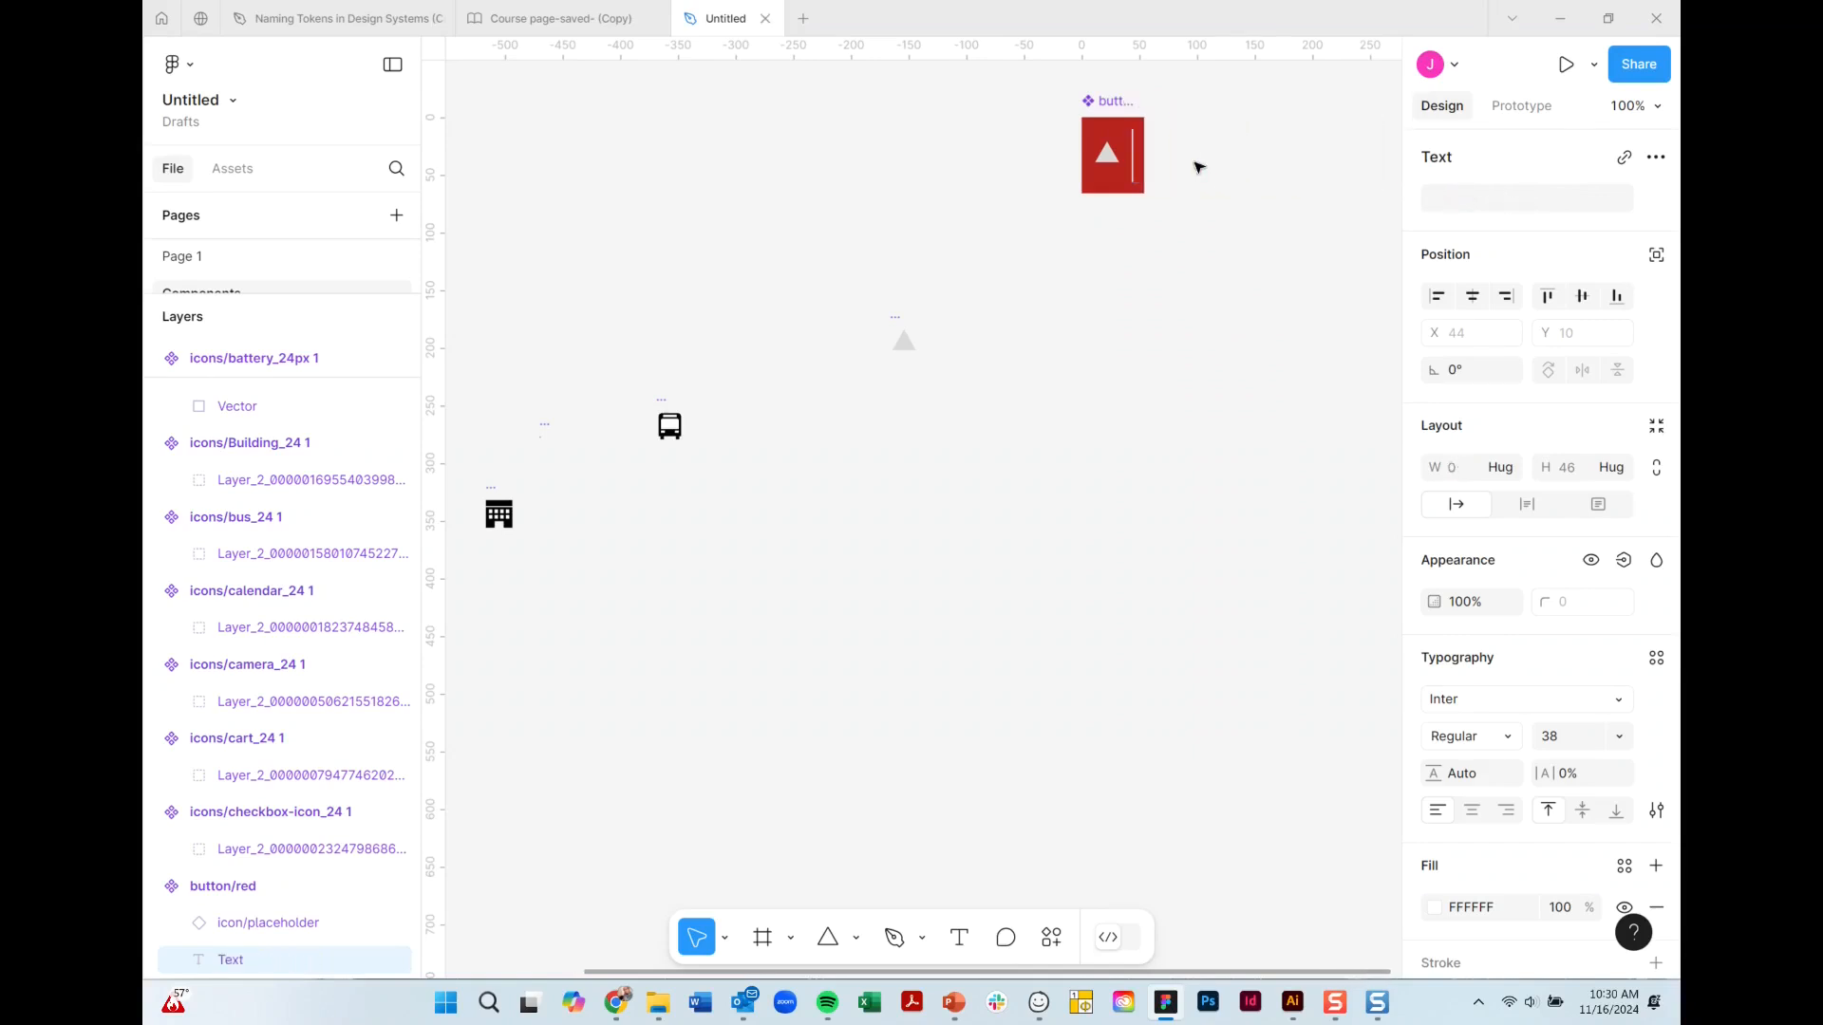
pyautogui.write('Button')
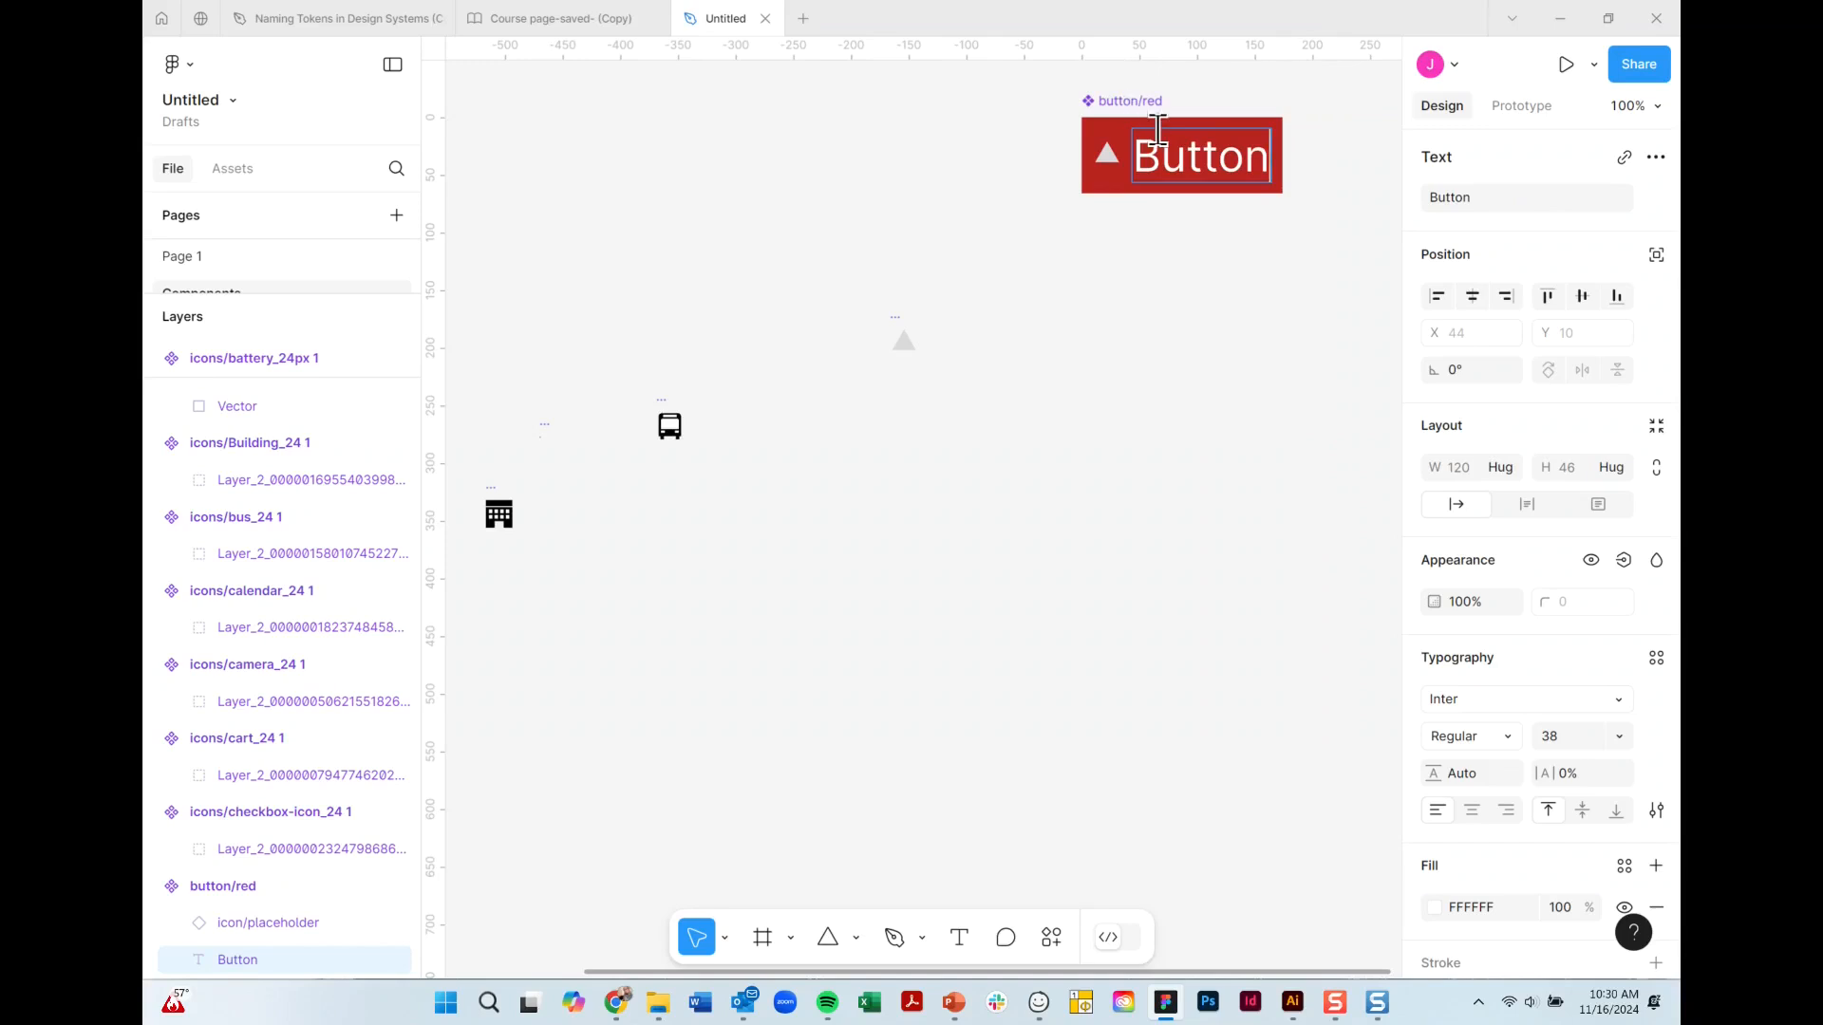
pyautogui.press('Escape')
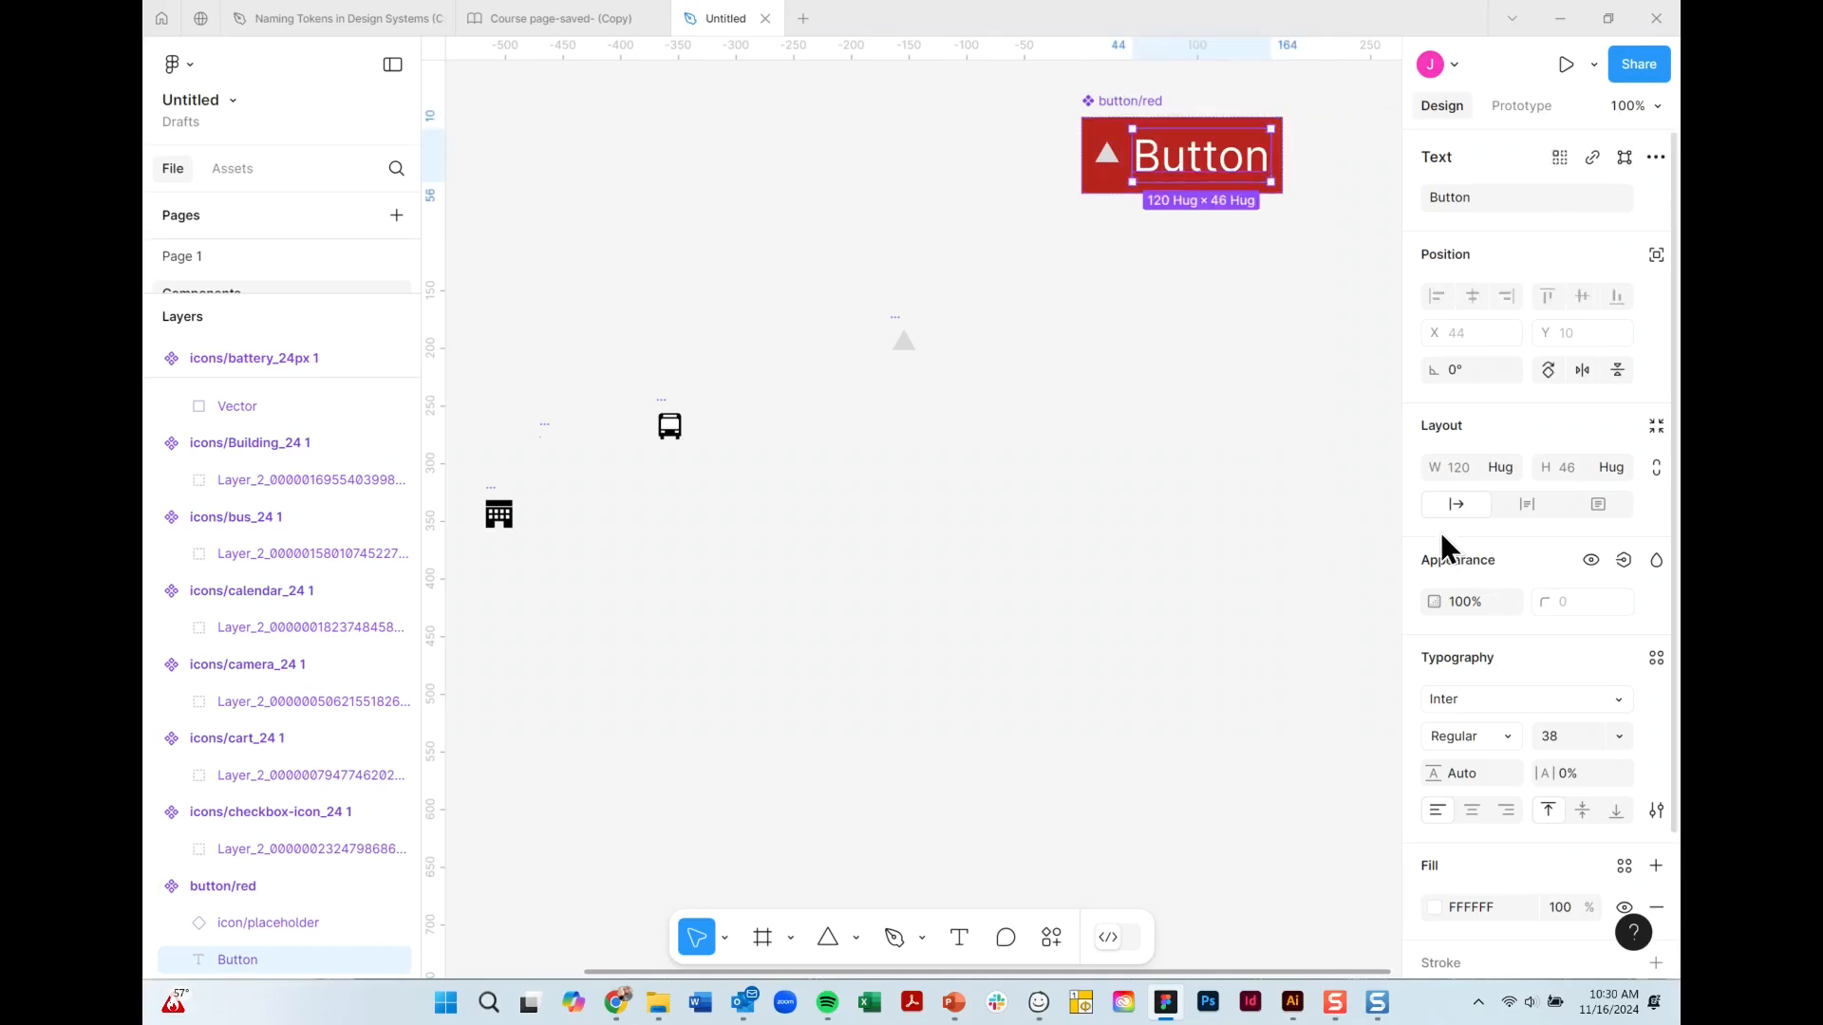
# Move the button/red component down slightly to X 363, Y -1047, and add a second variant to it.
pyautogui.click(1510, 468)
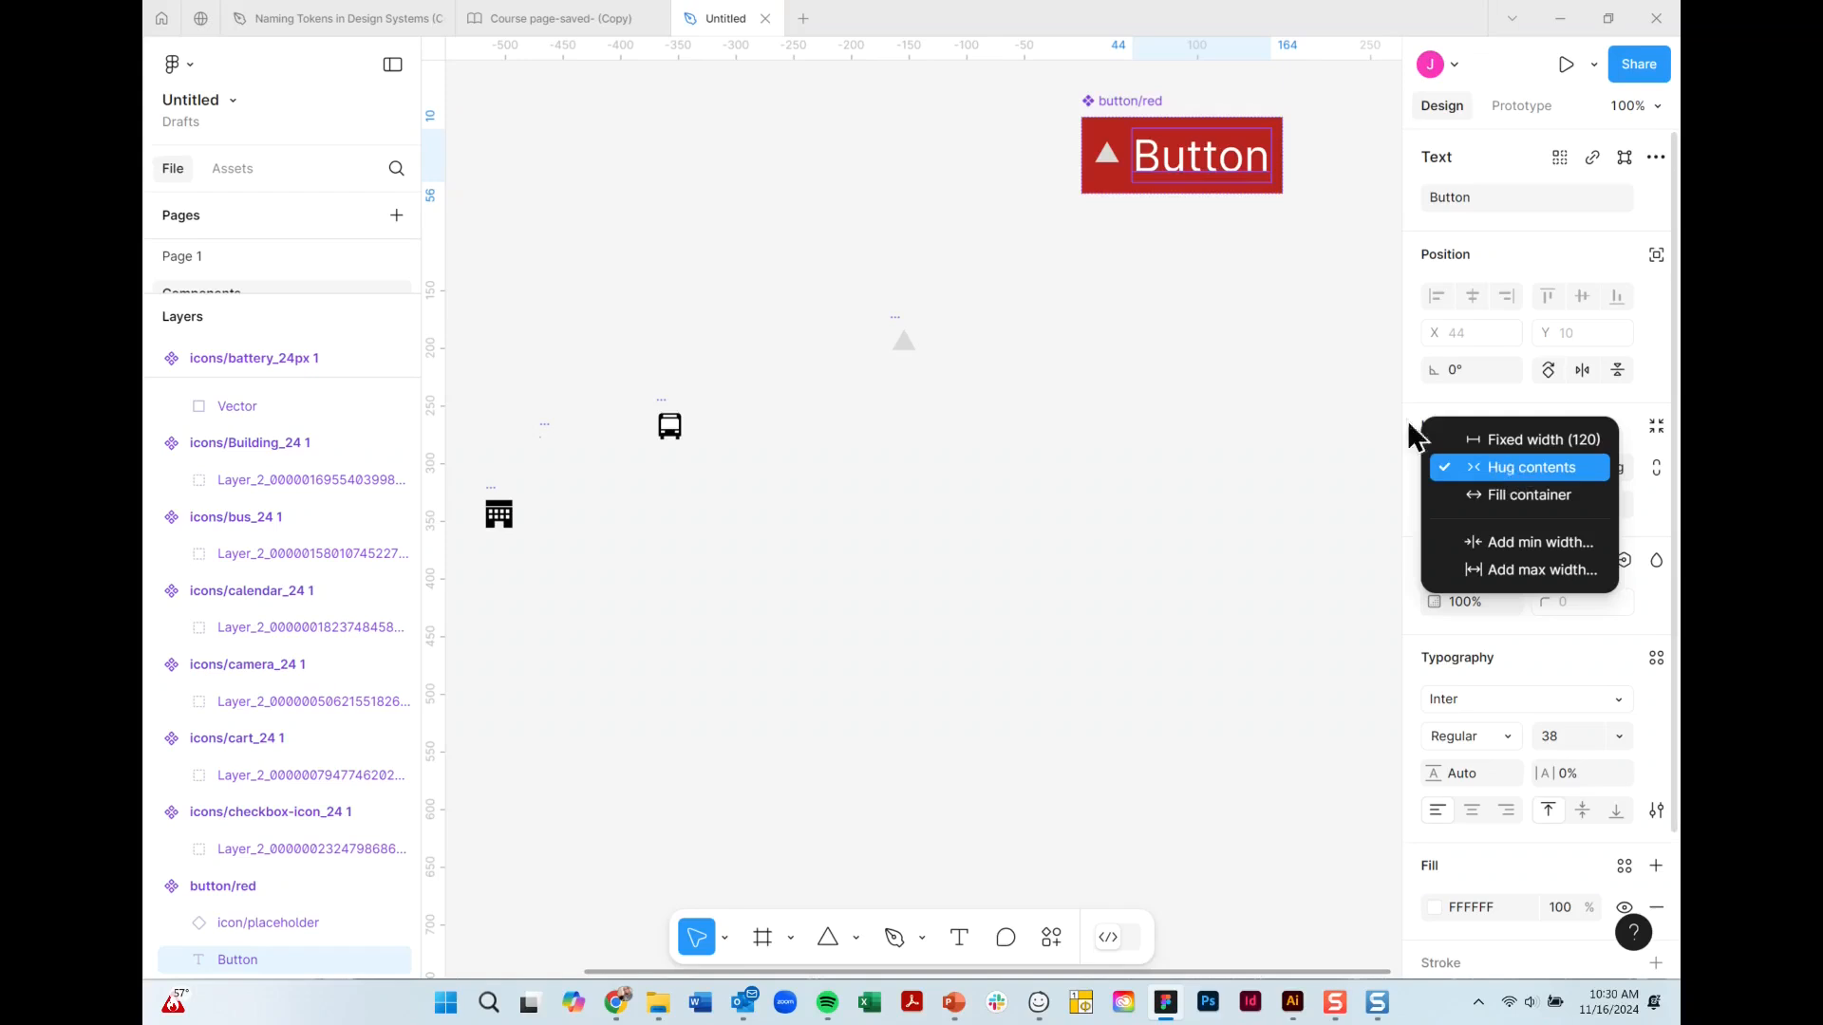
pyautogui.click(990, 93)
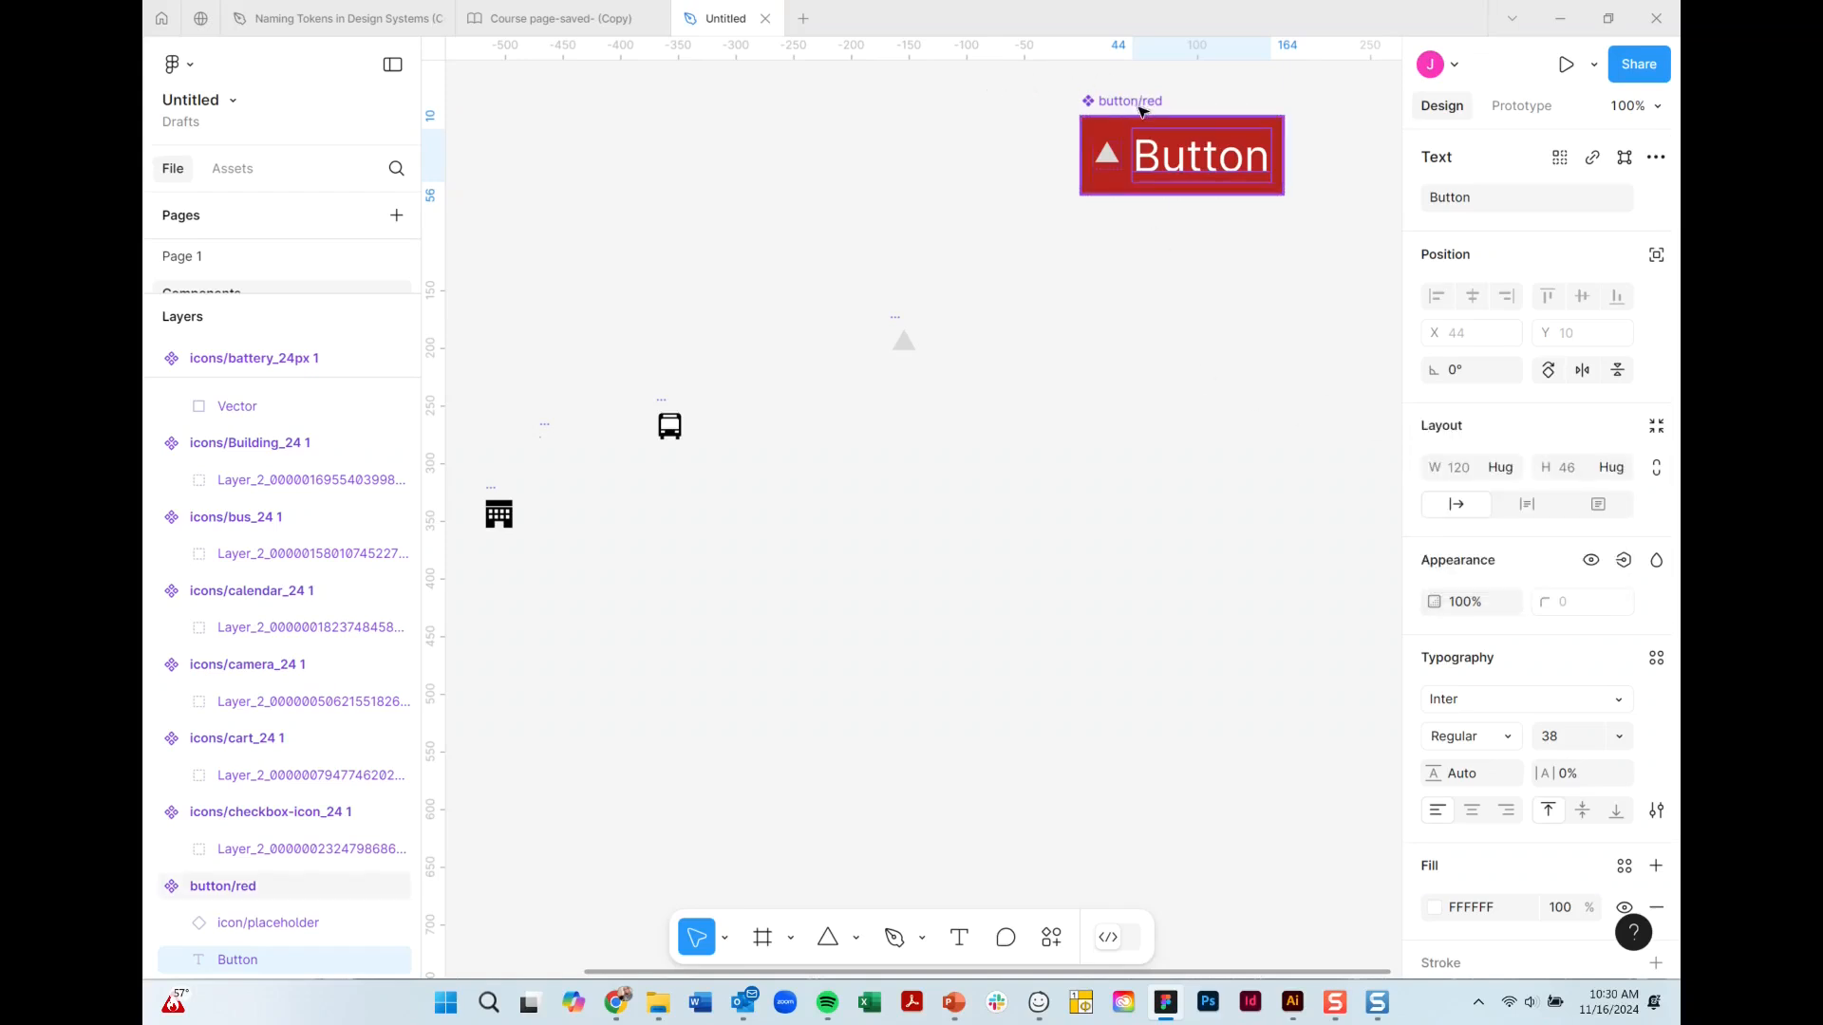
pyautogui.moveTo(1138, 104)
pyautogui.mouseDown()
pyautogui.moveTo(990, 108)
pyautogui.moveTo(1142, 134)
pyautogui.mouseUp()
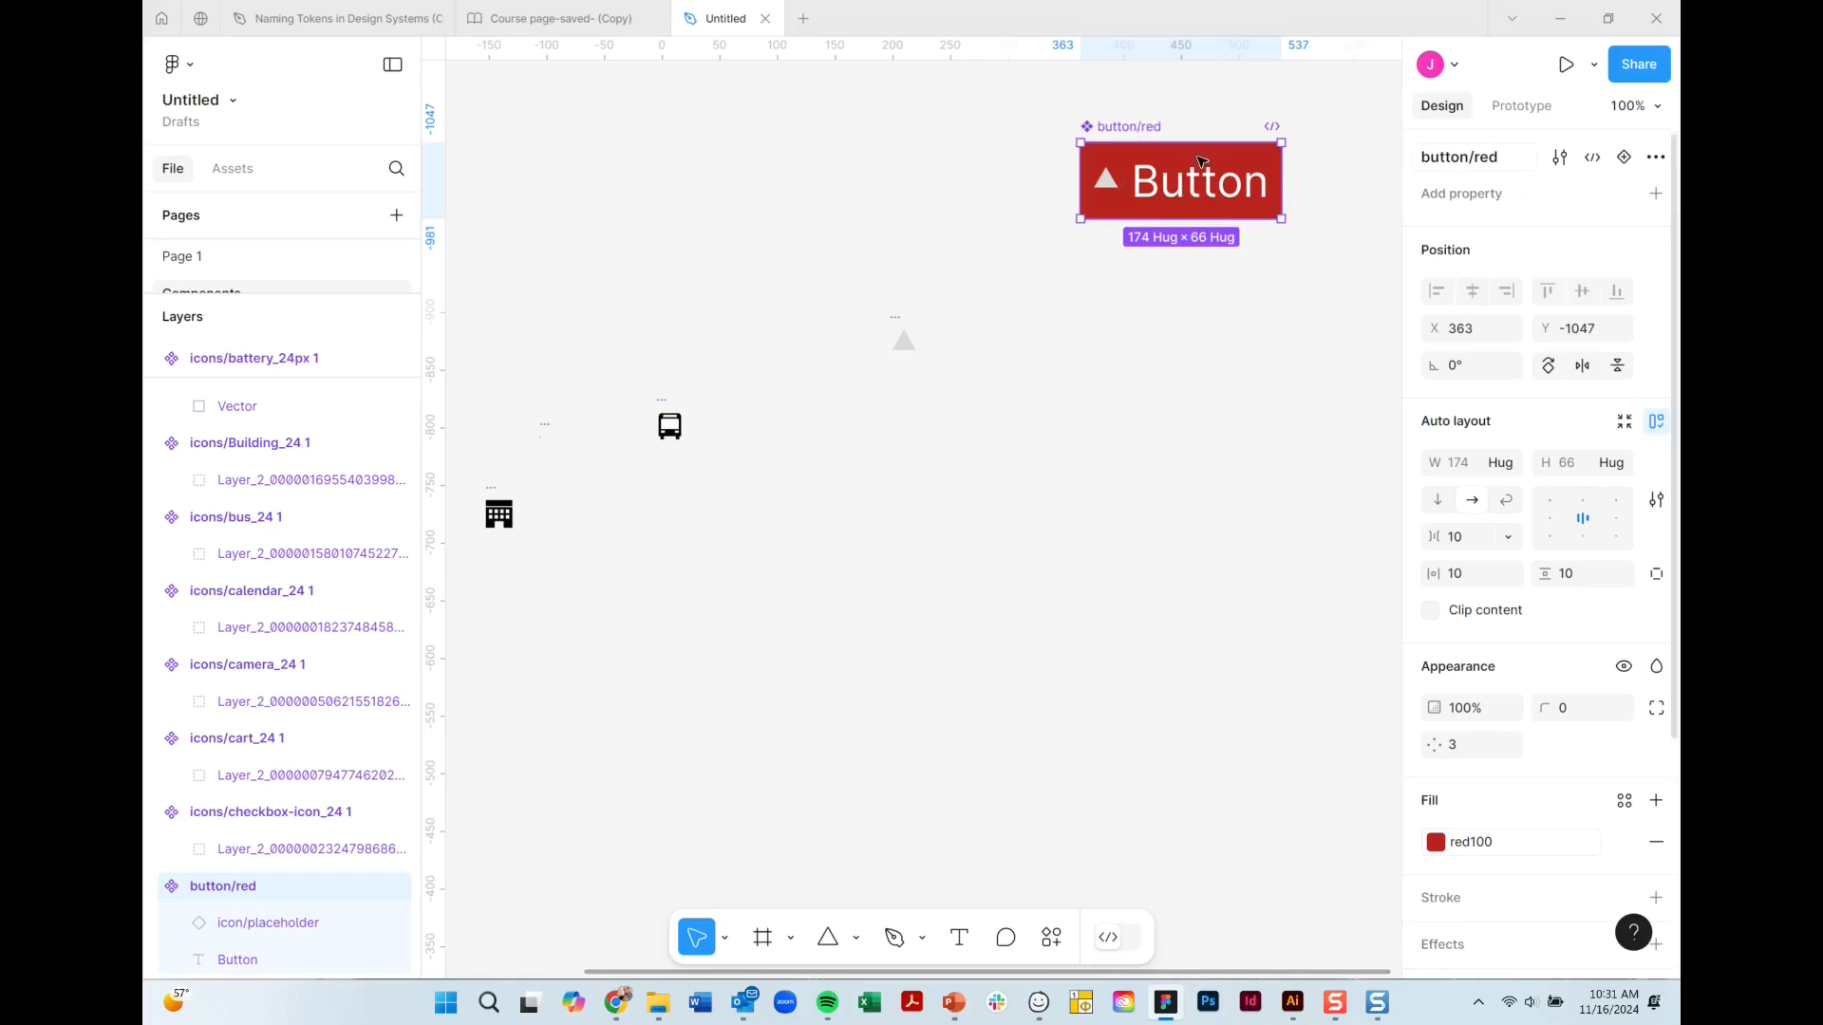
pyautogui.click(1624, 156)
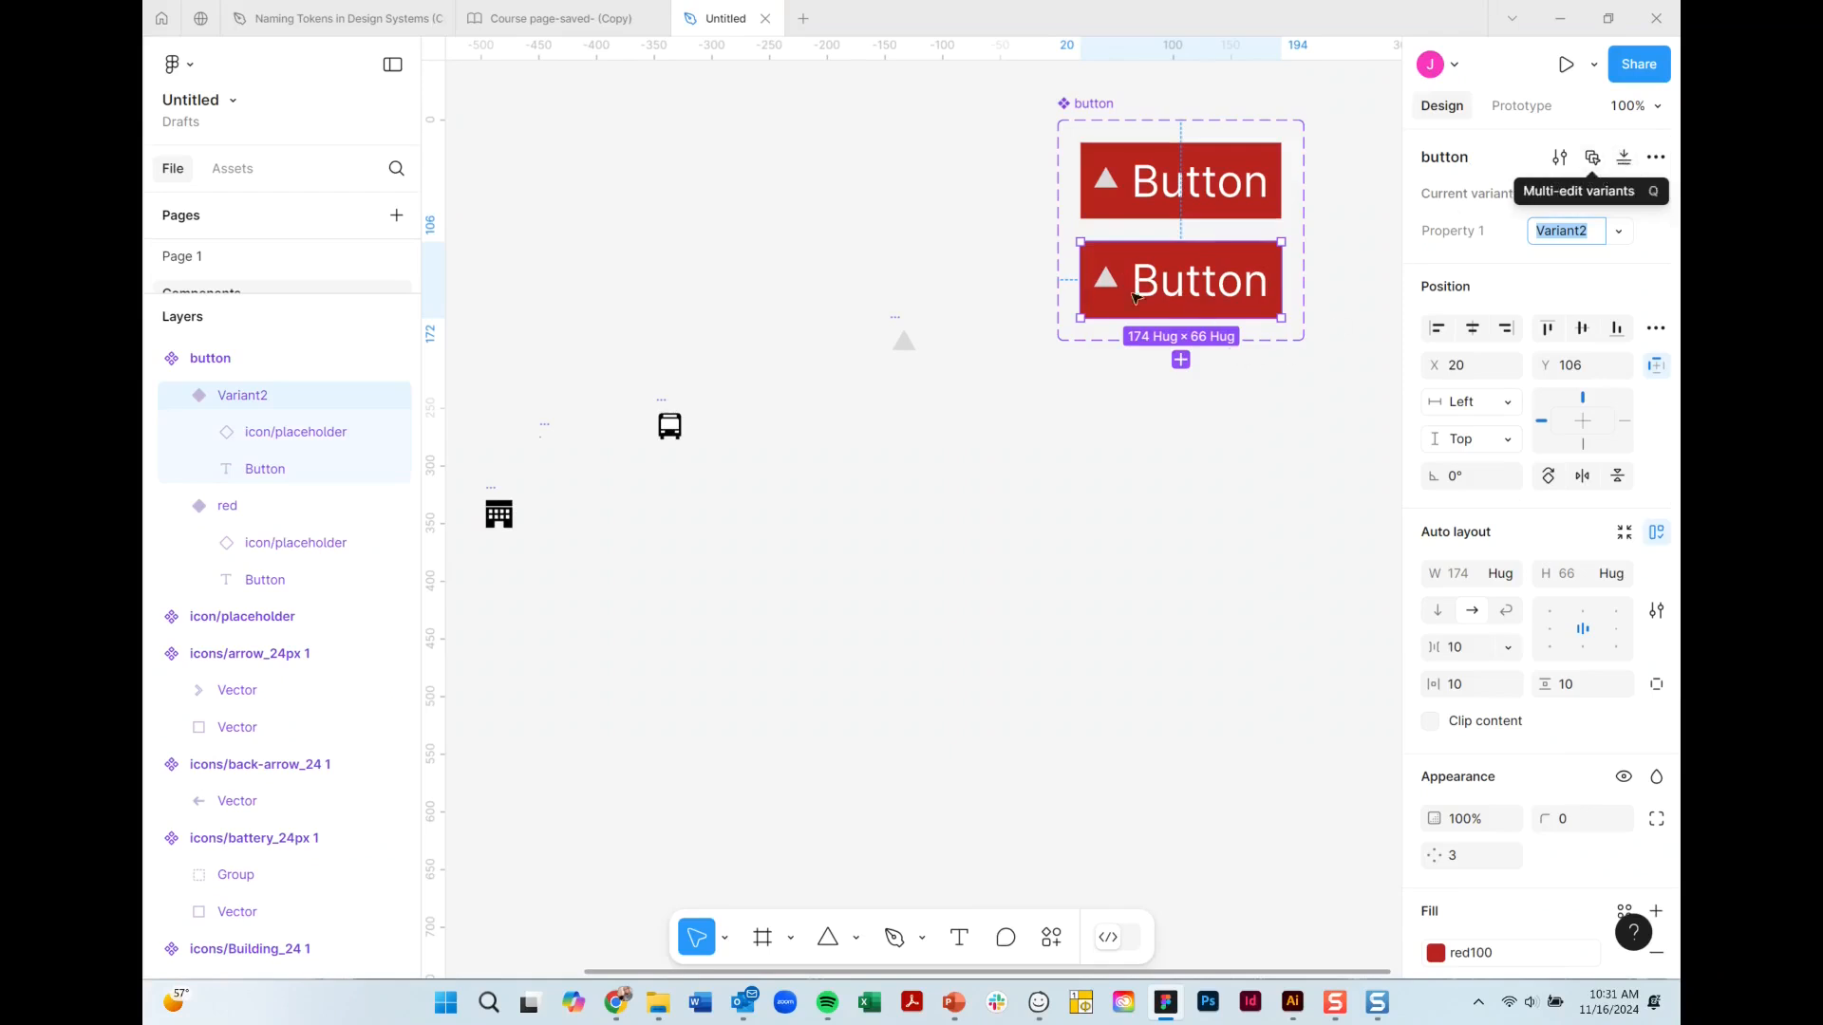
# Delete the triangle icon placeholder from the new second button variant.
pyautogui.click(1100, 281)
pyautogui.click(1102, 280)
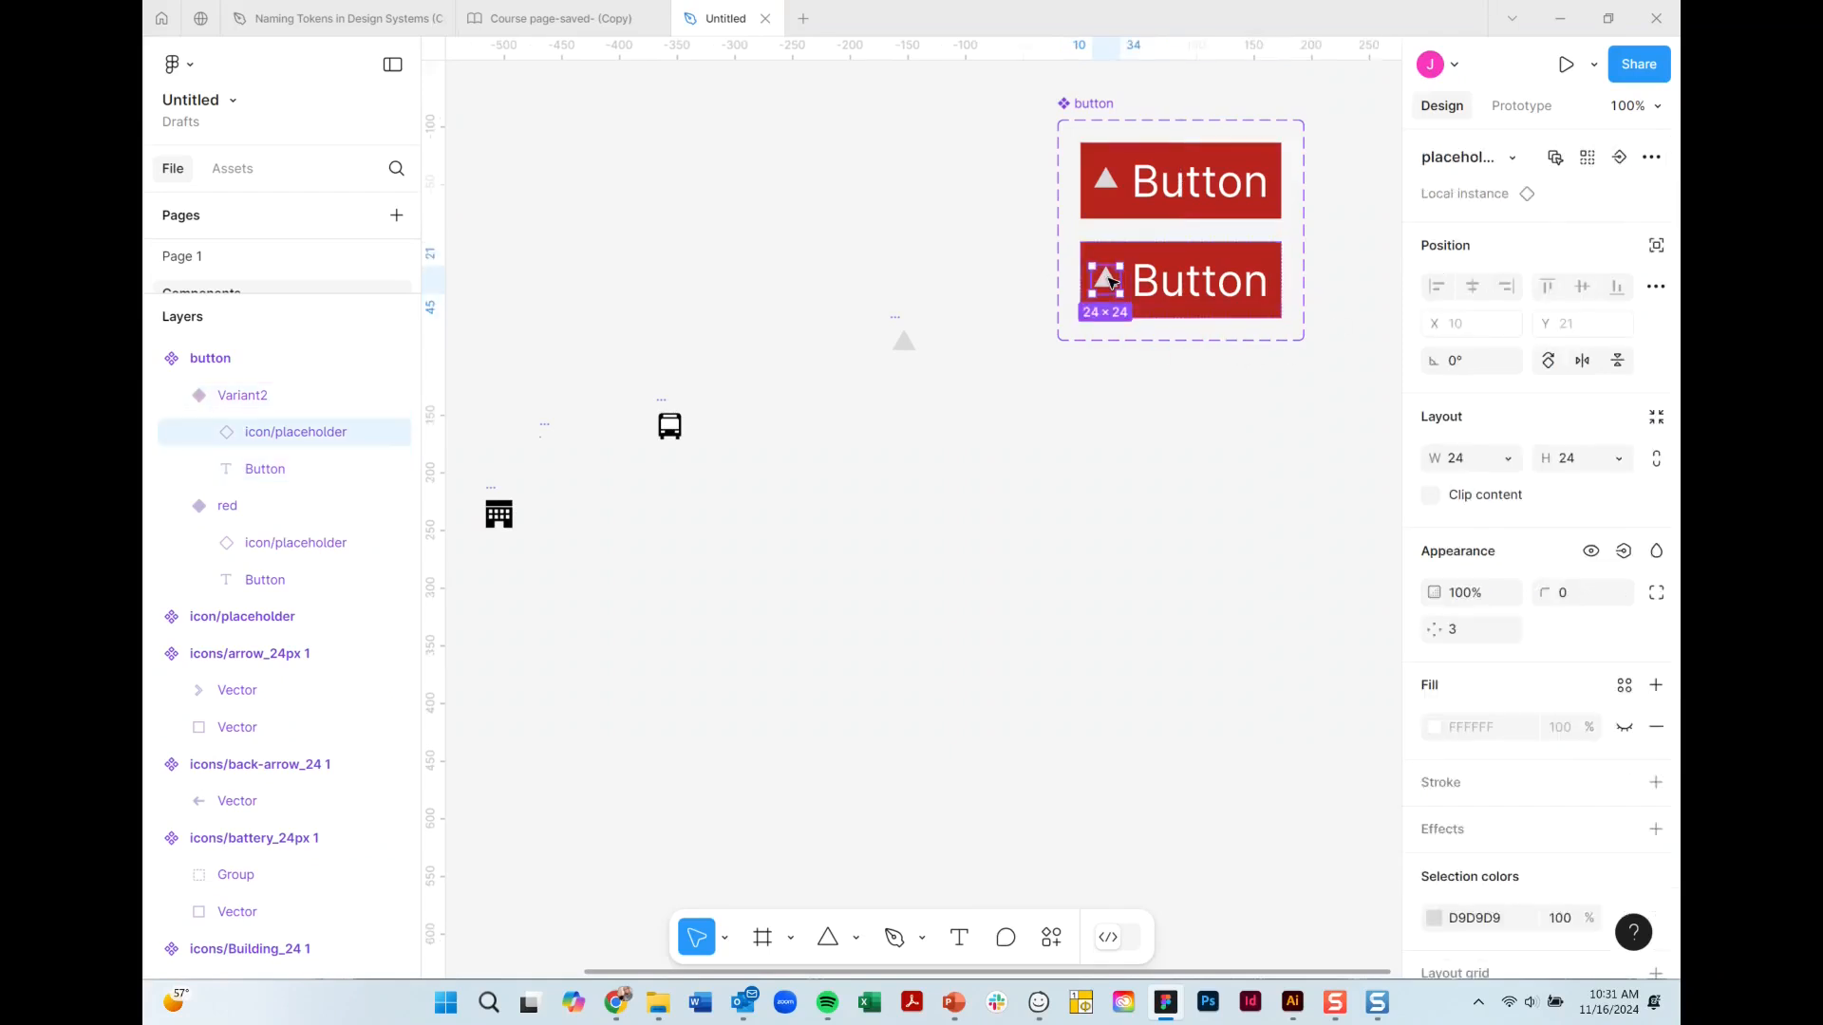
pyautogui.press('Delete')
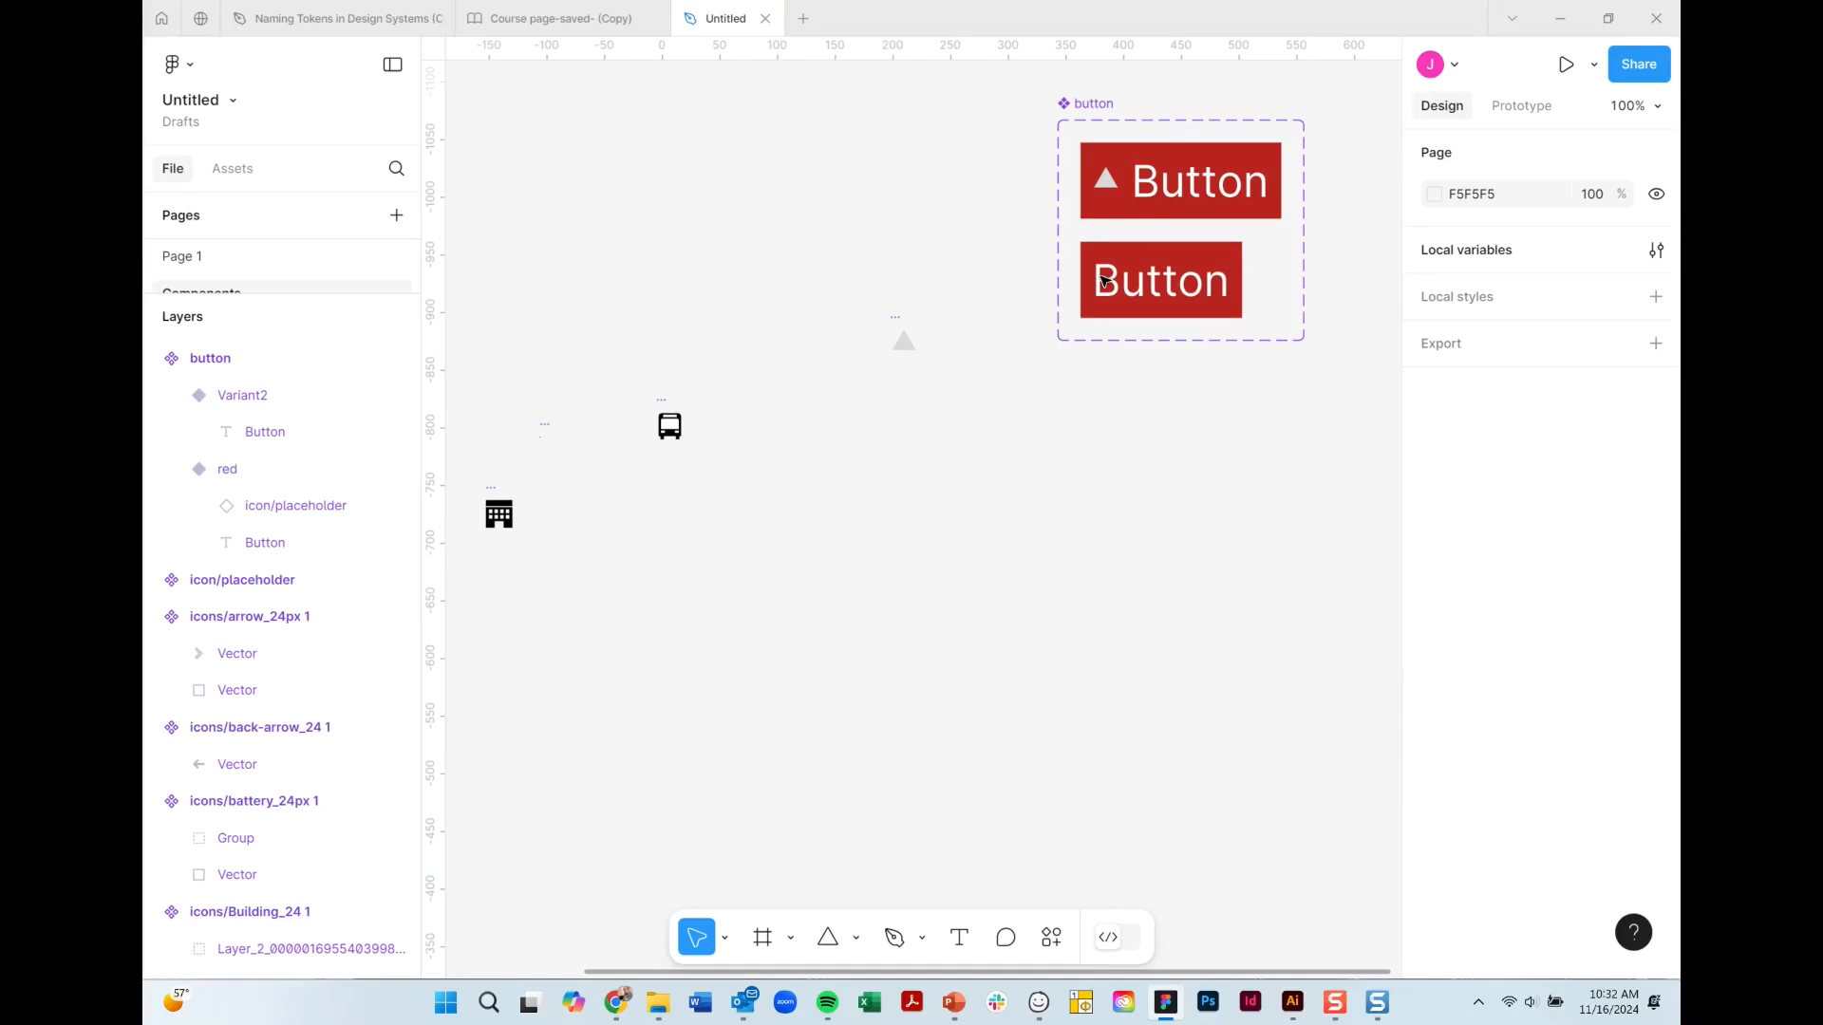
# Switch the triangle variant to a fixed width of 174 and set the text-only variant's width to 174.
pyautogui.click(1155, 152)
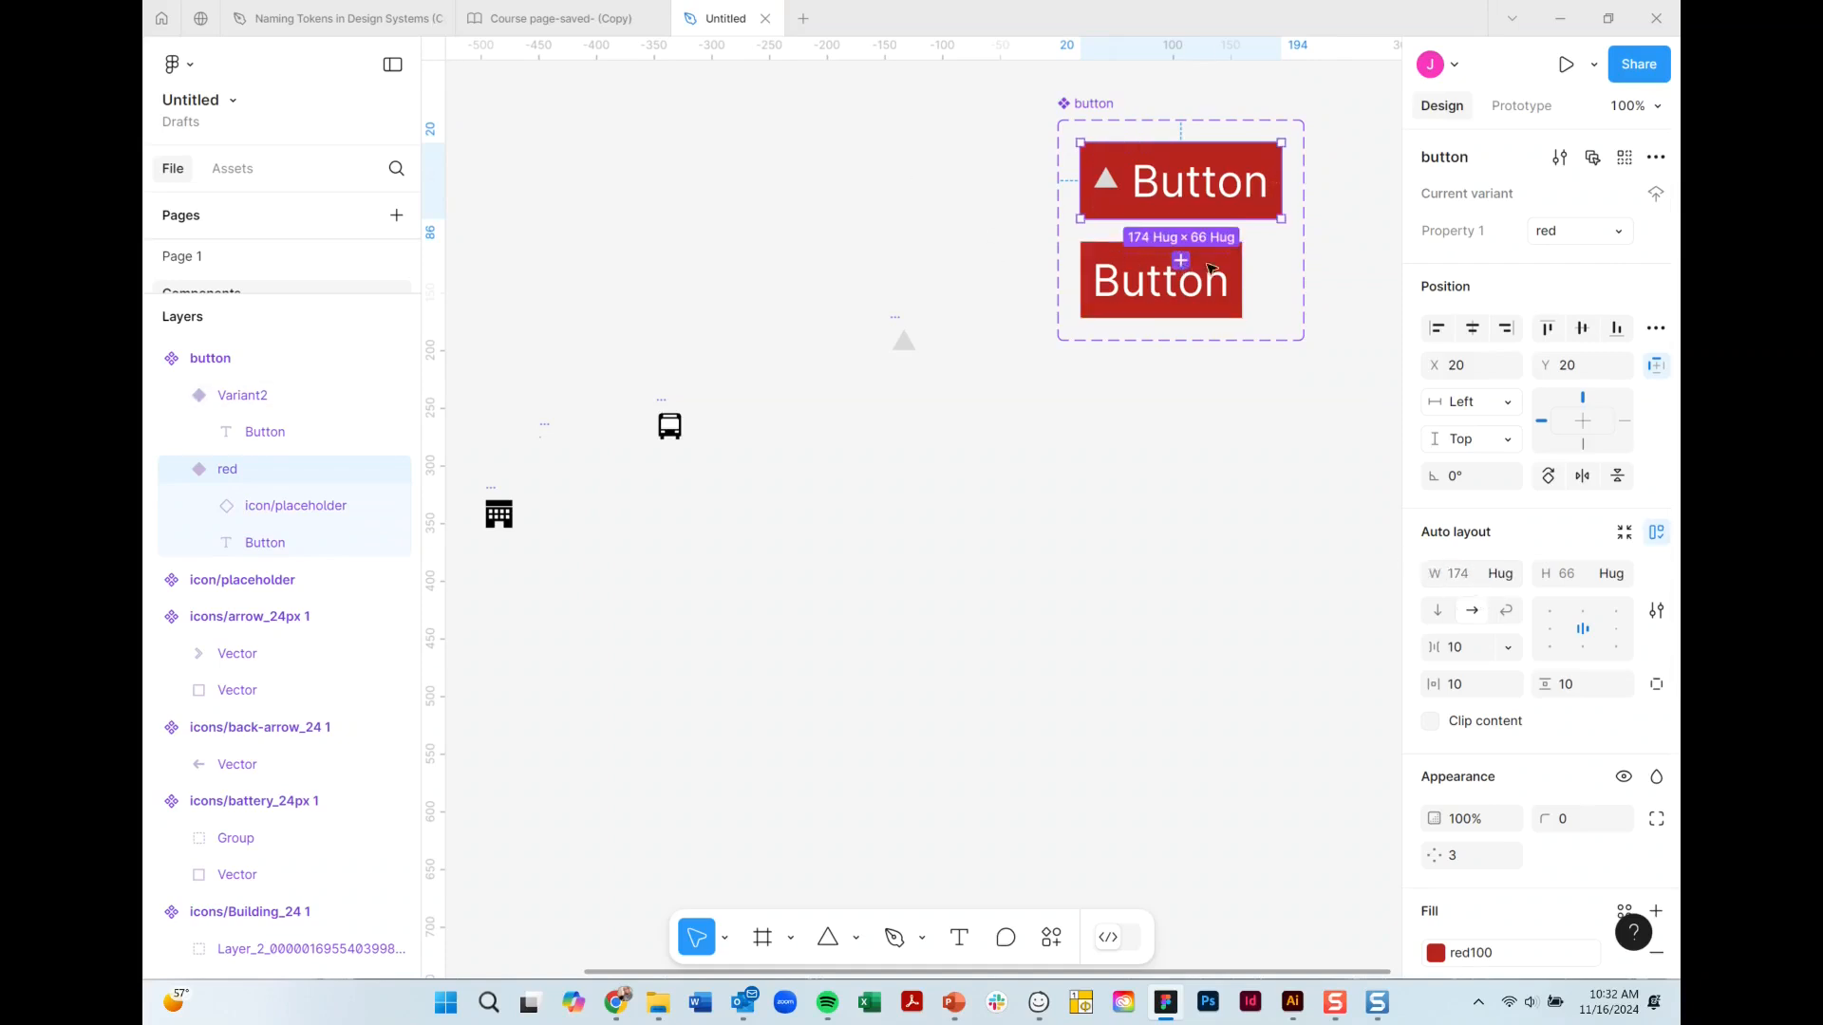
pyautogui.click(1507, 568)
pyautogui.click(1513, 545)
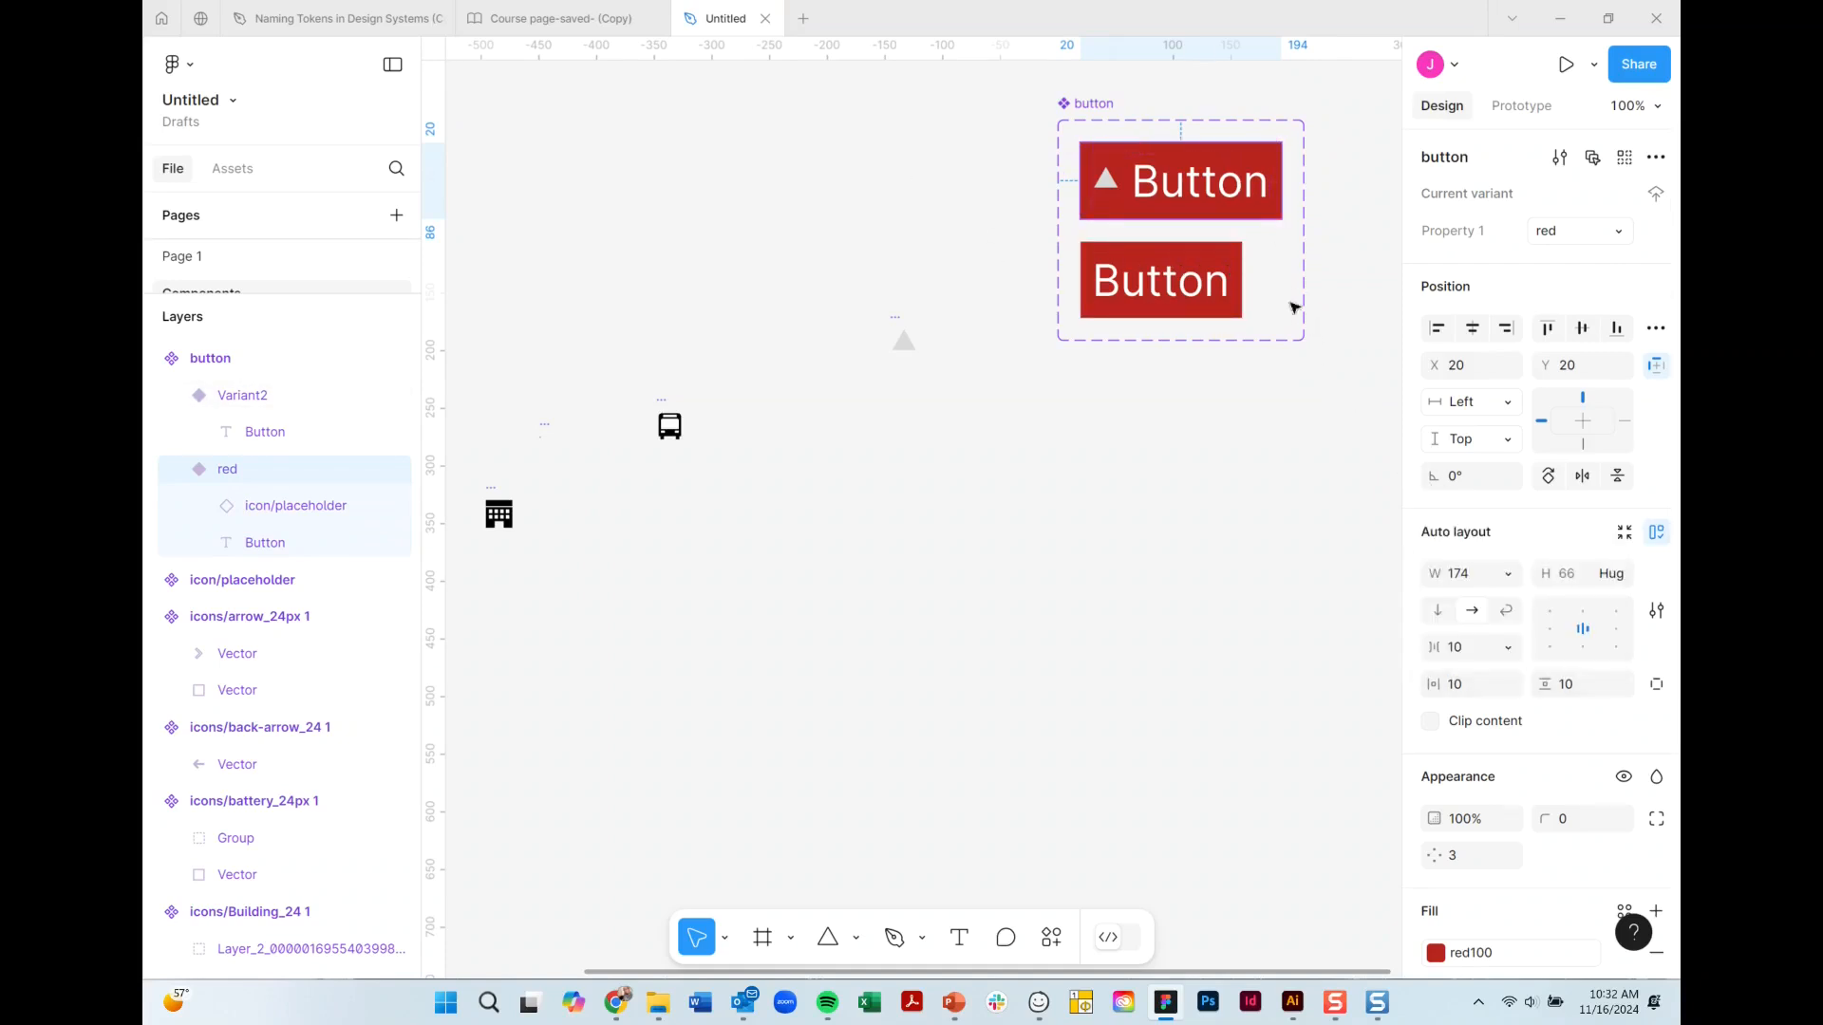
pyautogui.click(1222, 267)
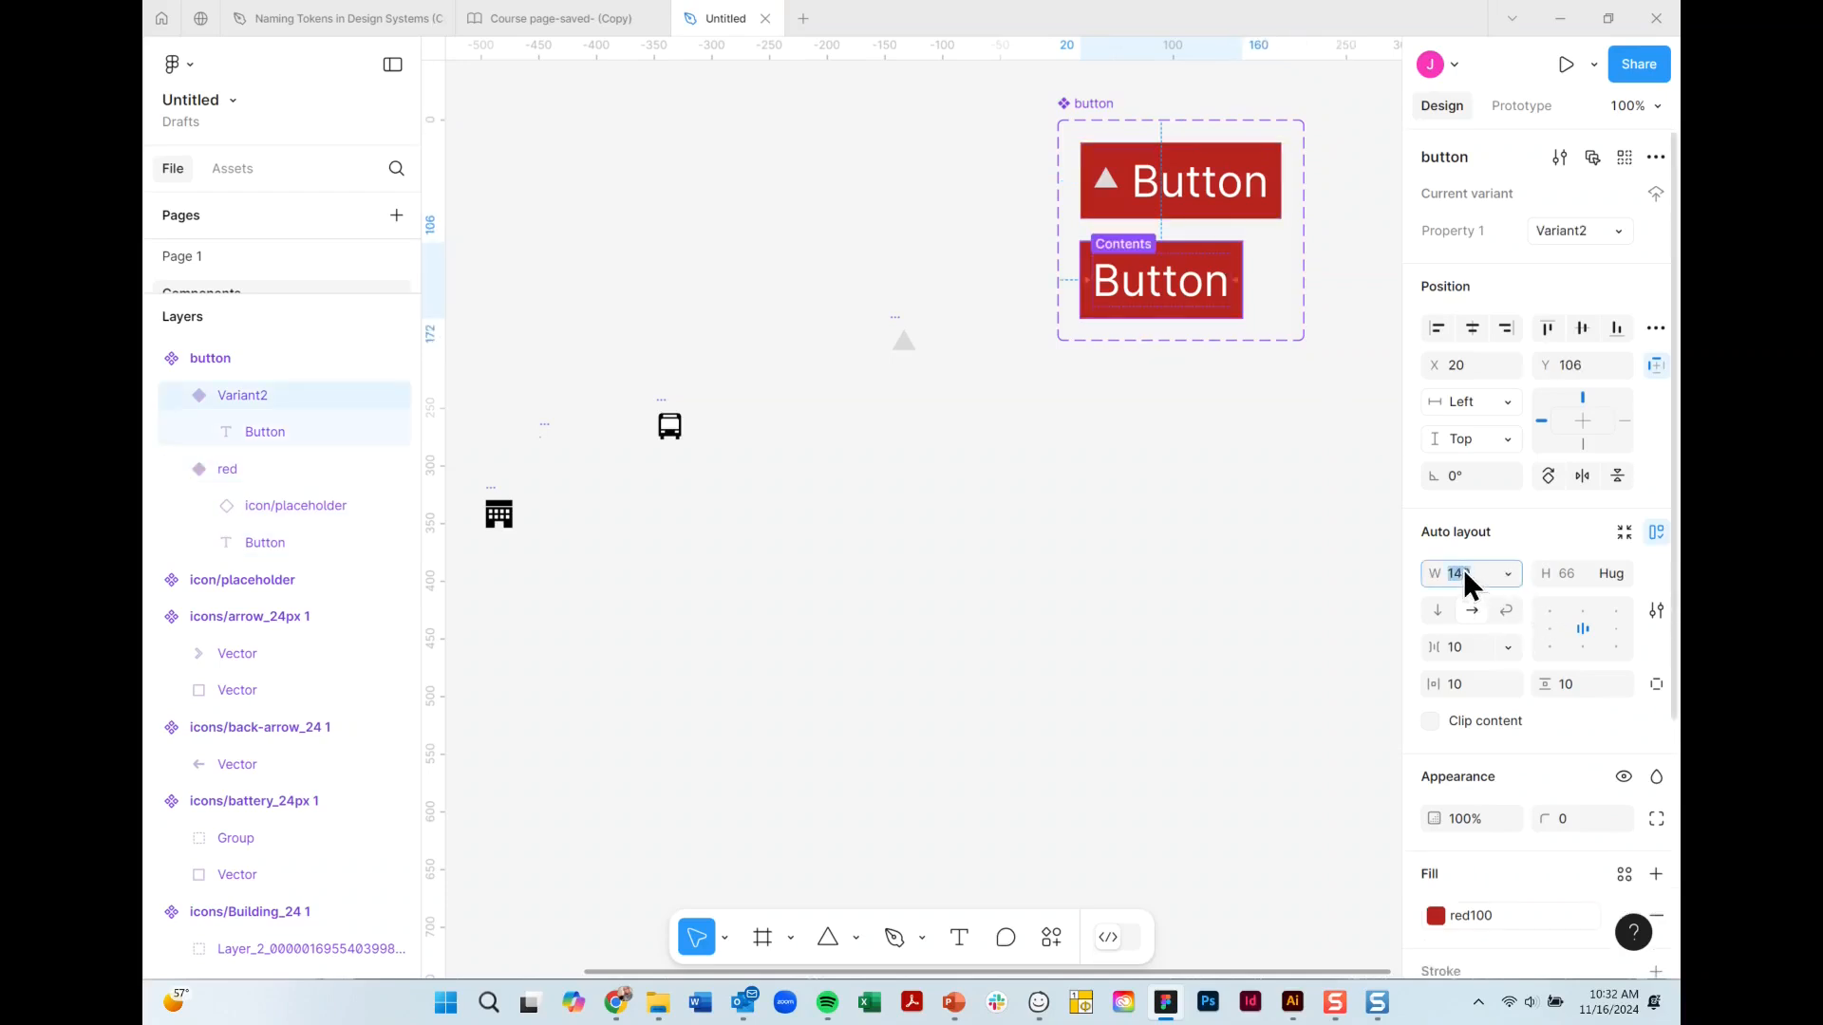
pyautogui.click(1463, 567)
pyautogui.write('174')
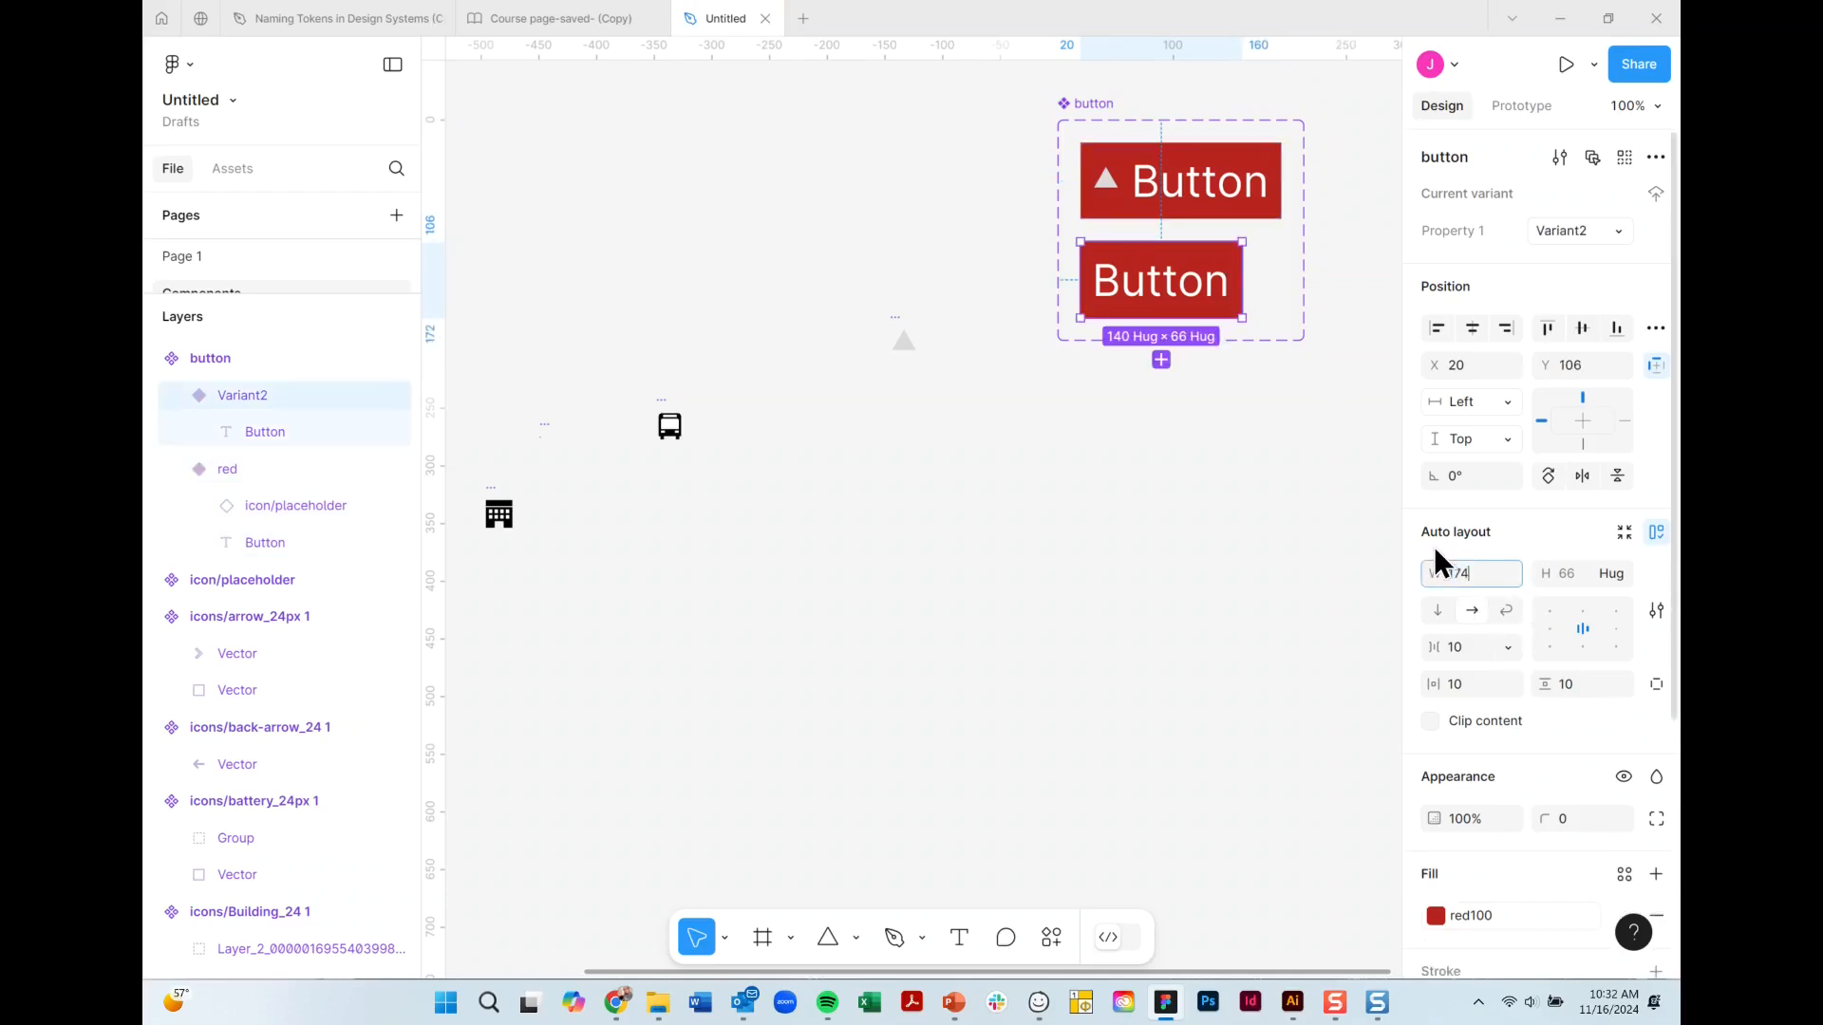
pyautogui.press('Return')
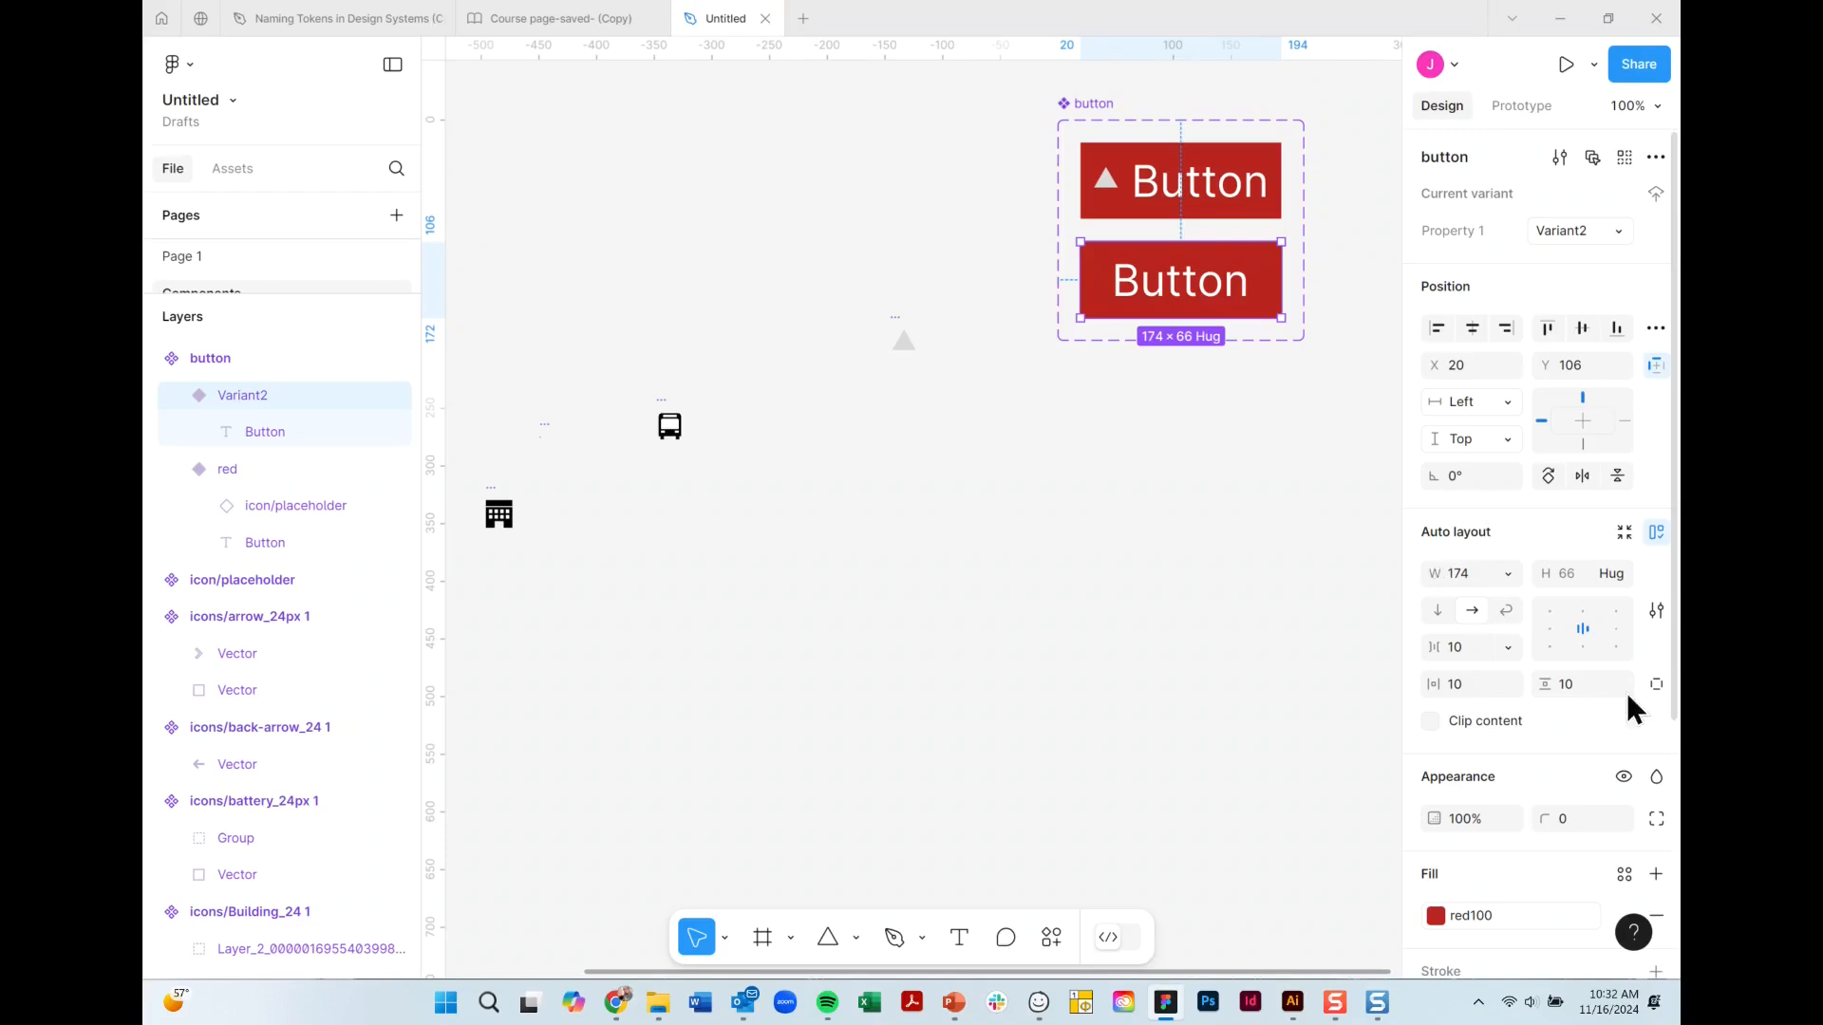
# Rename the variant property to icon, with the value true for the triangle variant and false for the text-only variant.
pyautogui.click(1270, 197)
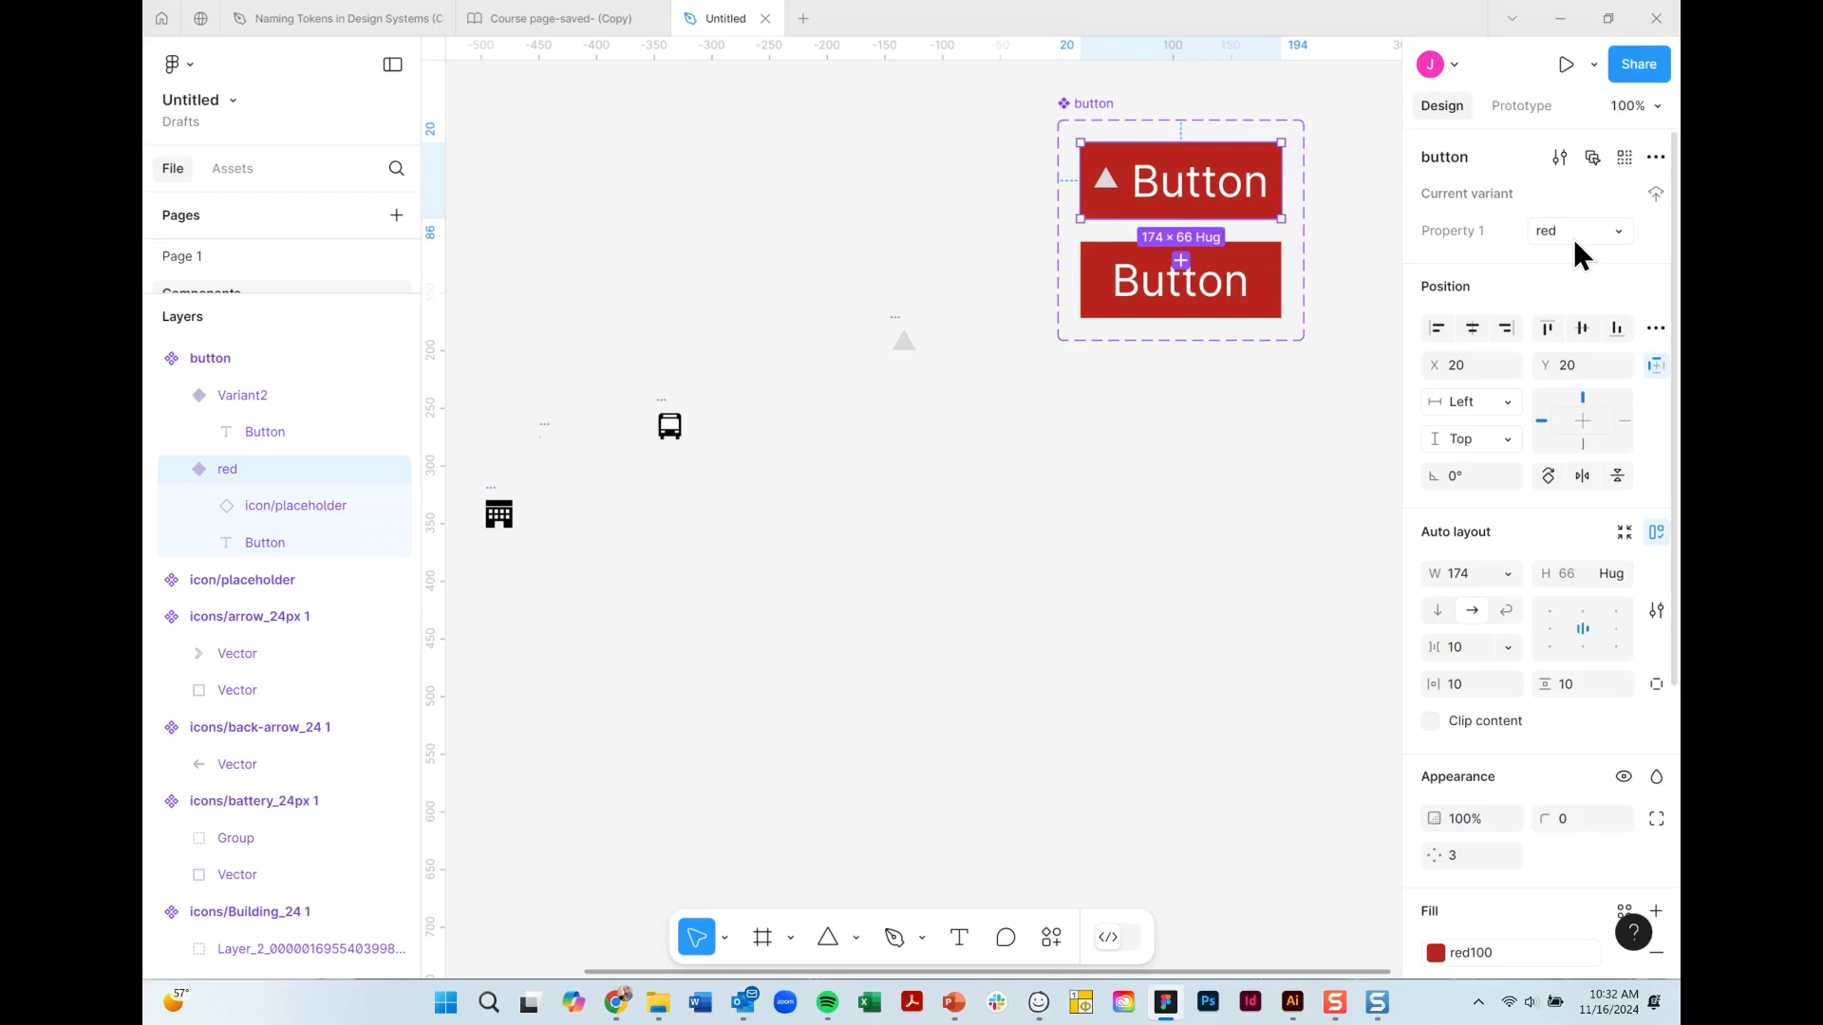
pyautogui.click(1277, 251)
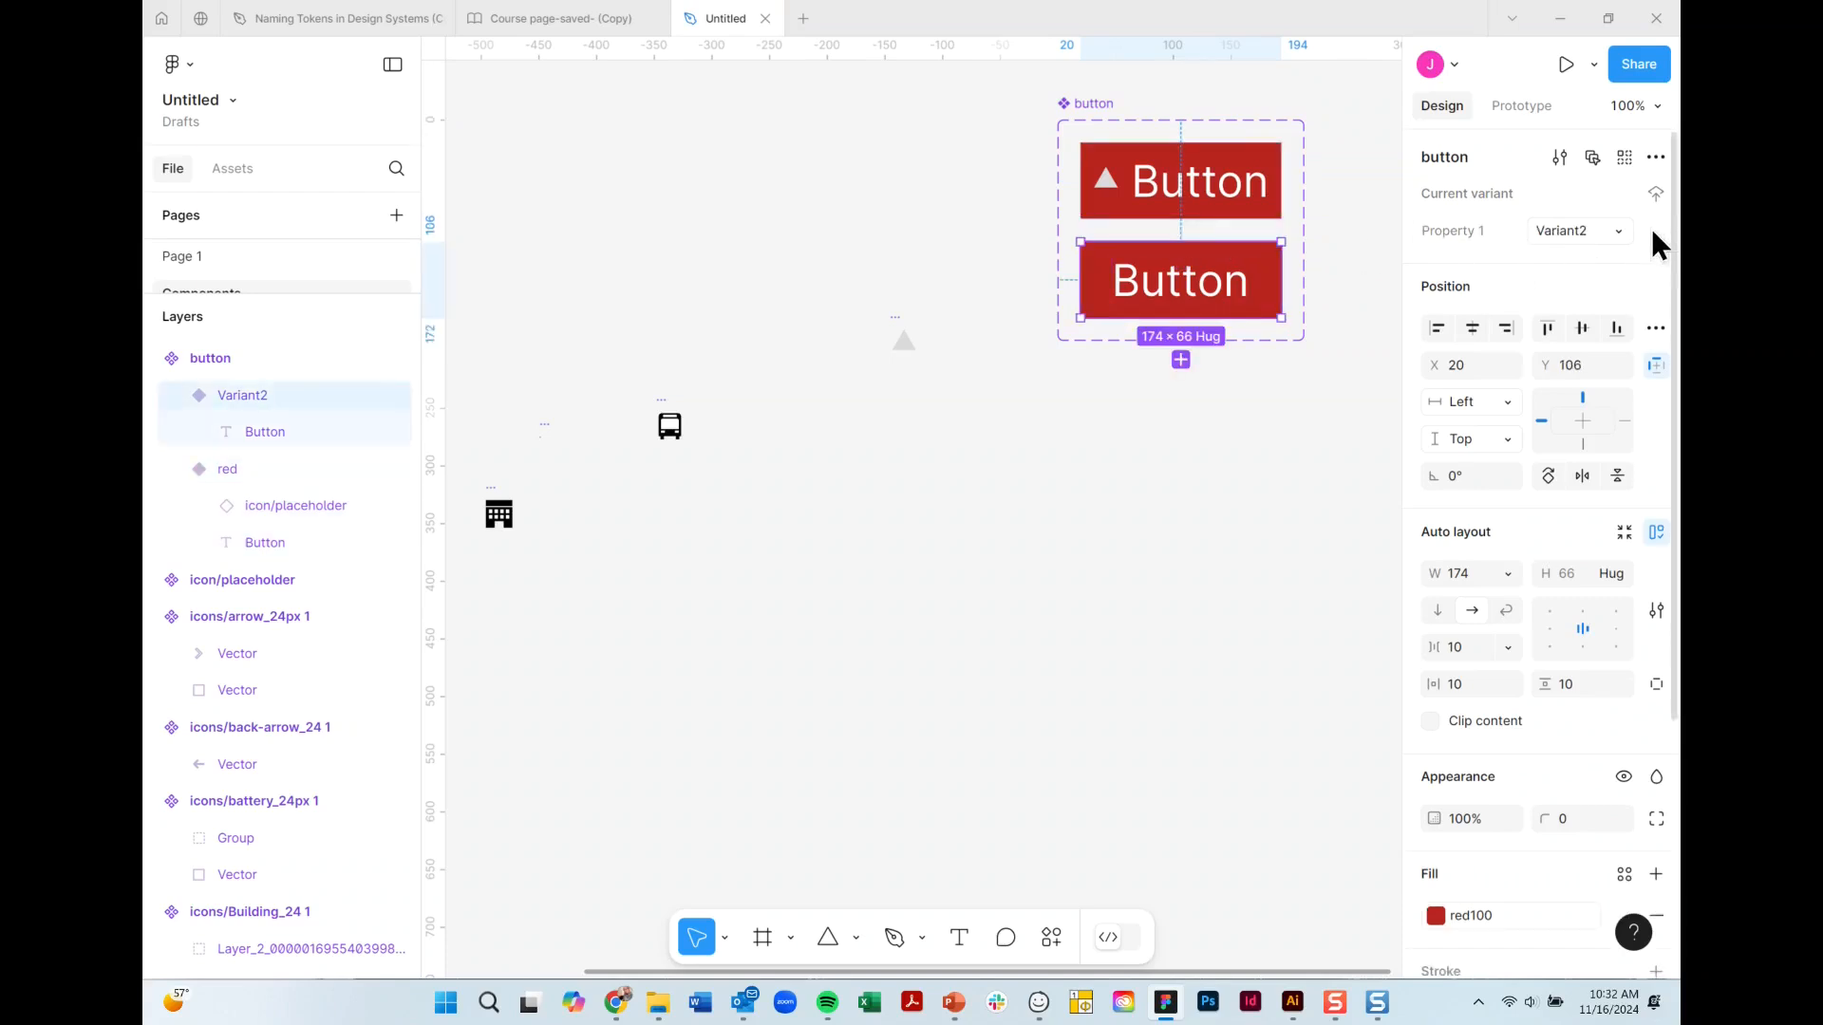
pyautogui.click(1273, 185)
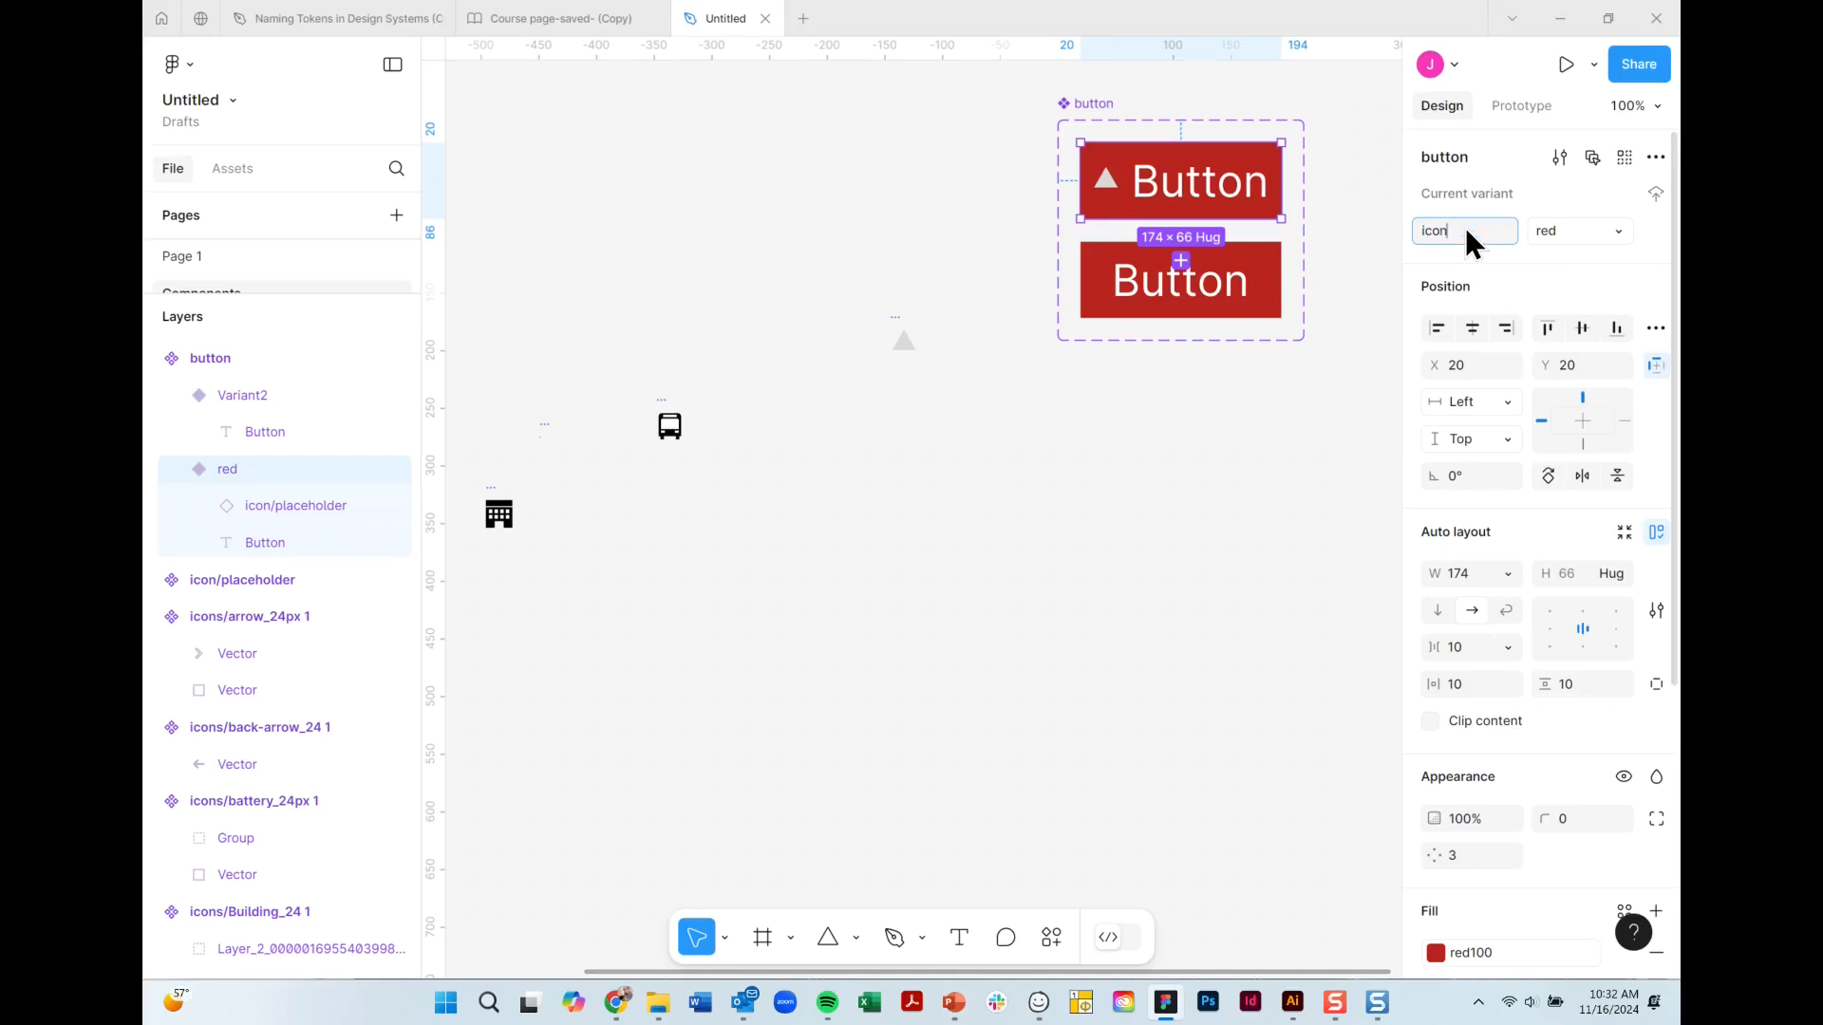
pyautogui.press('Return')
pyautogui.press('Return')
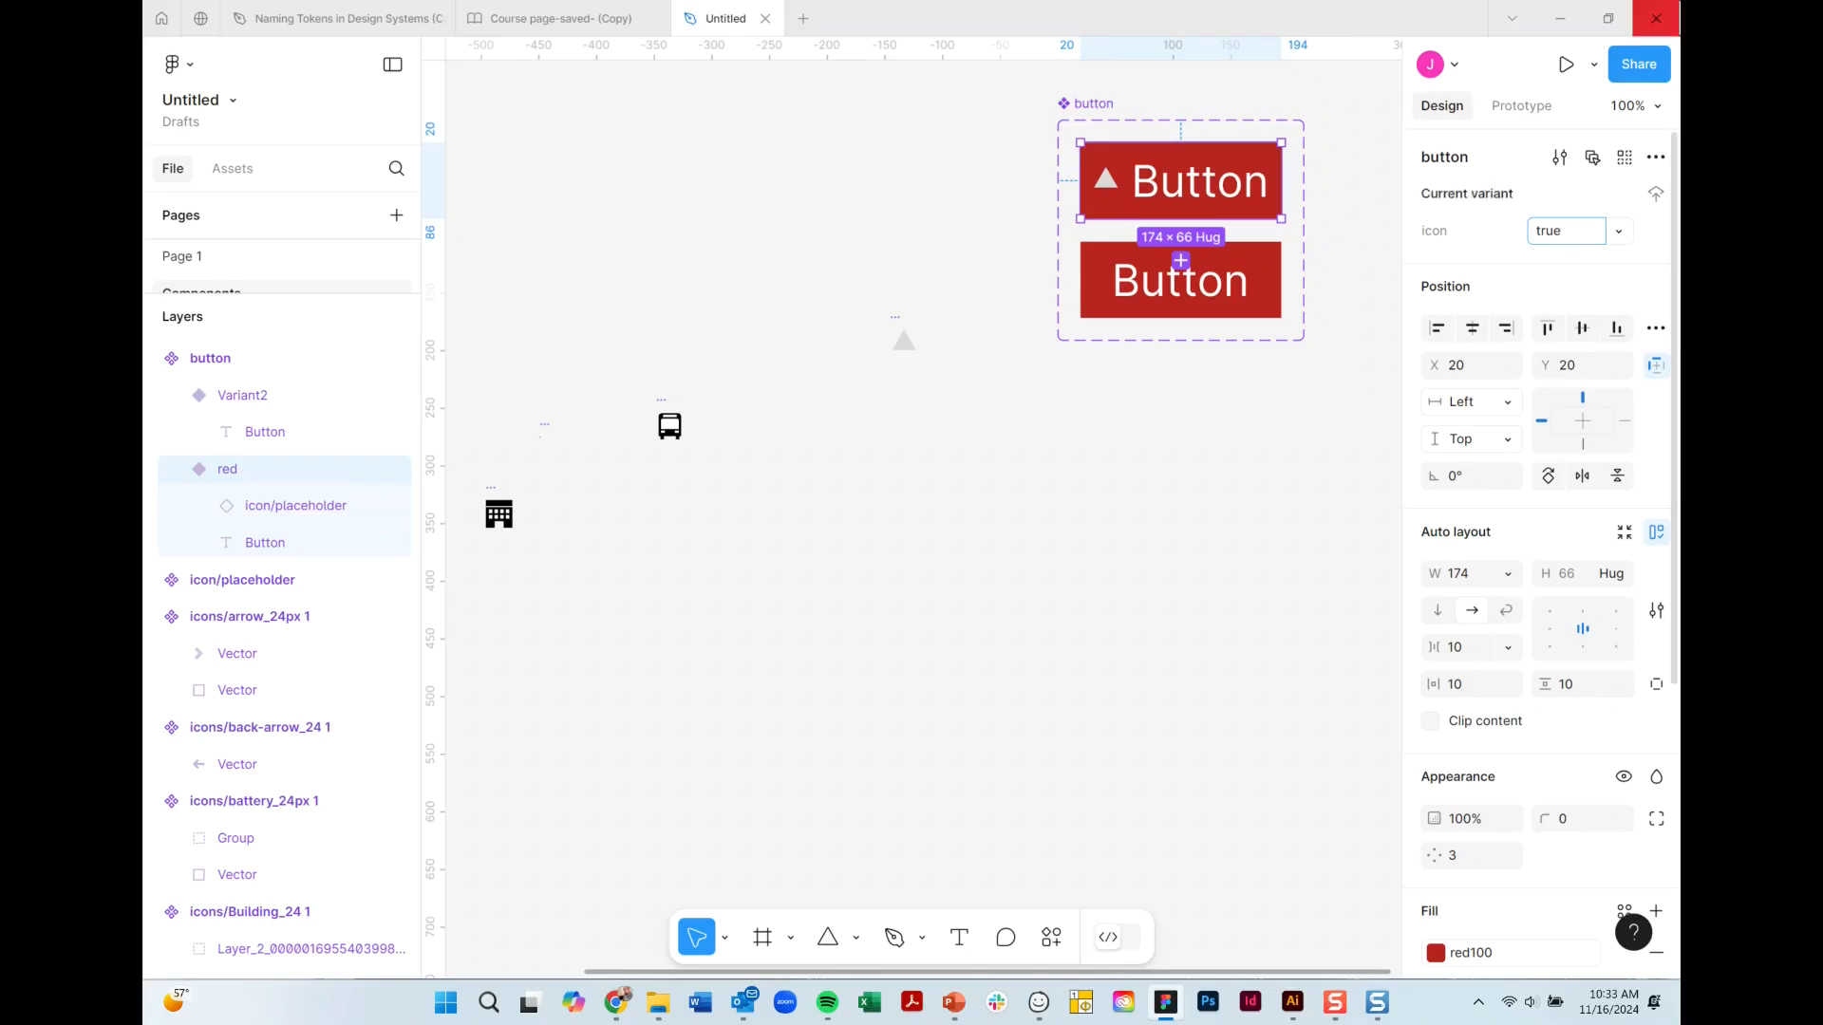
pyautogui.click(1261, 278)
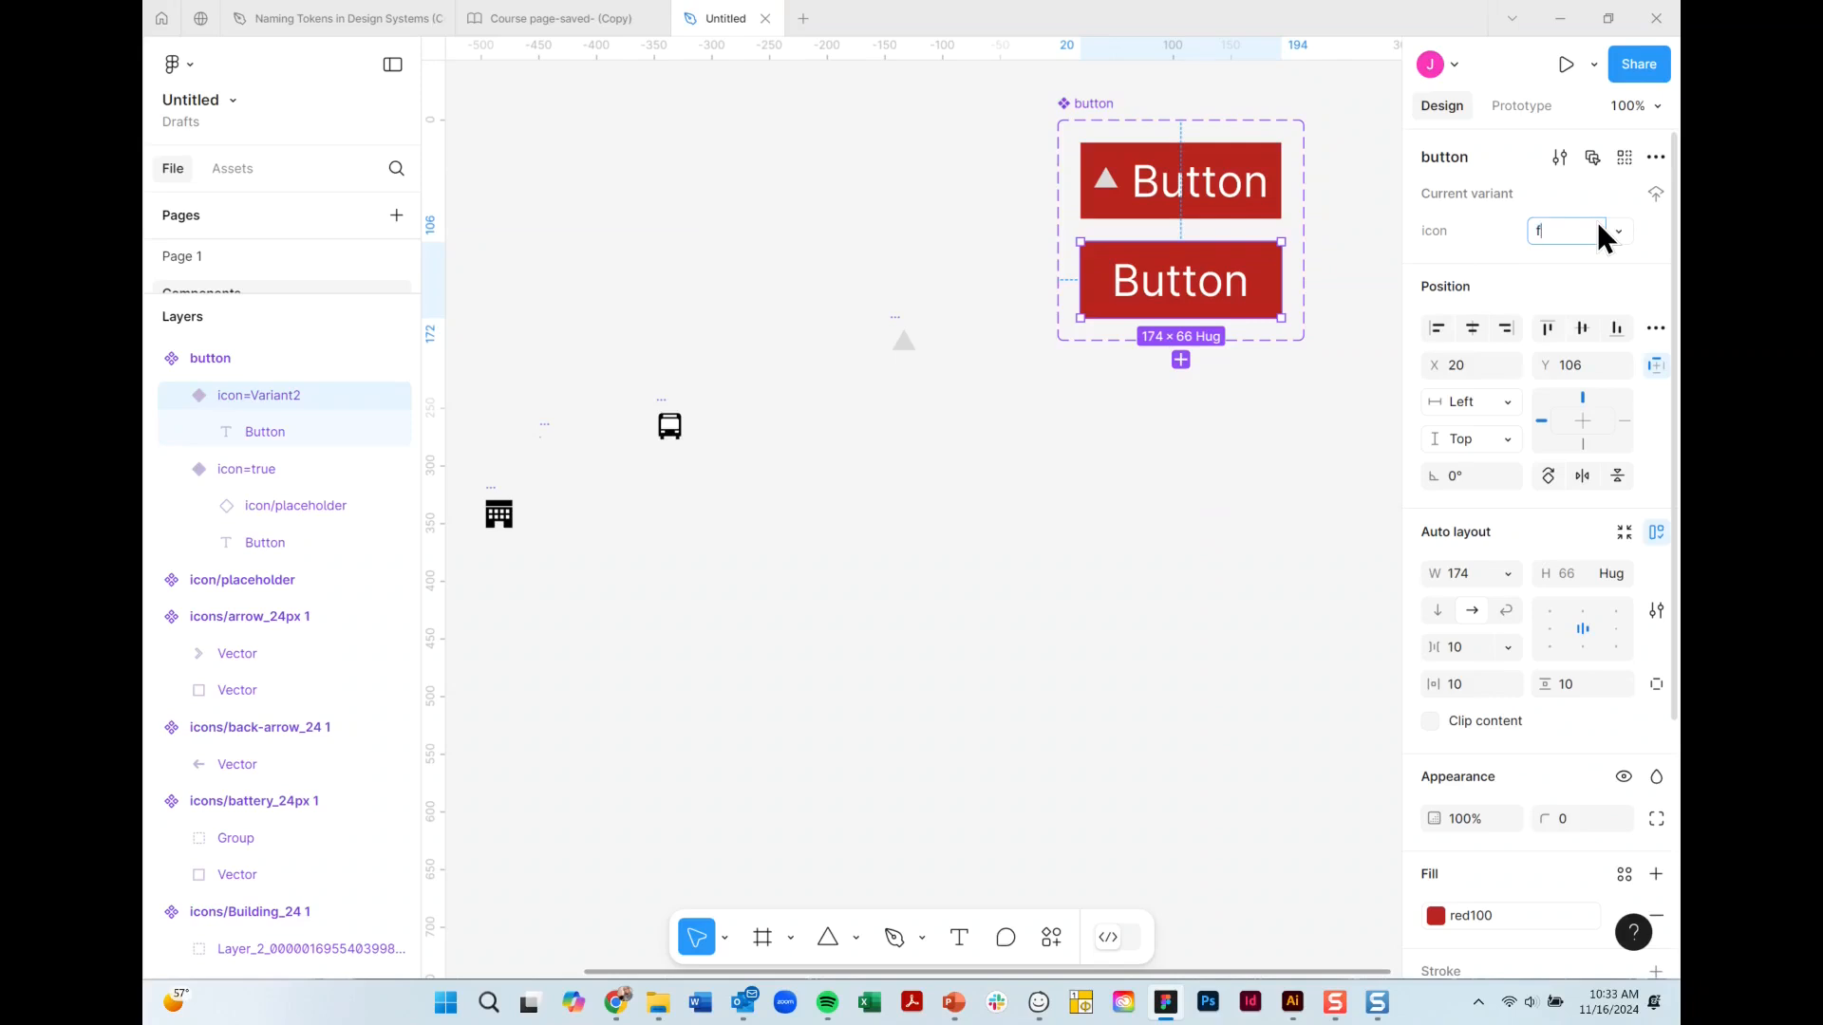
pyautogui.write('false')
# Place an instance of the icon=true button at about X 267, Y -767, and test its icon property off and on.
pyautogui.click(1214, 201)
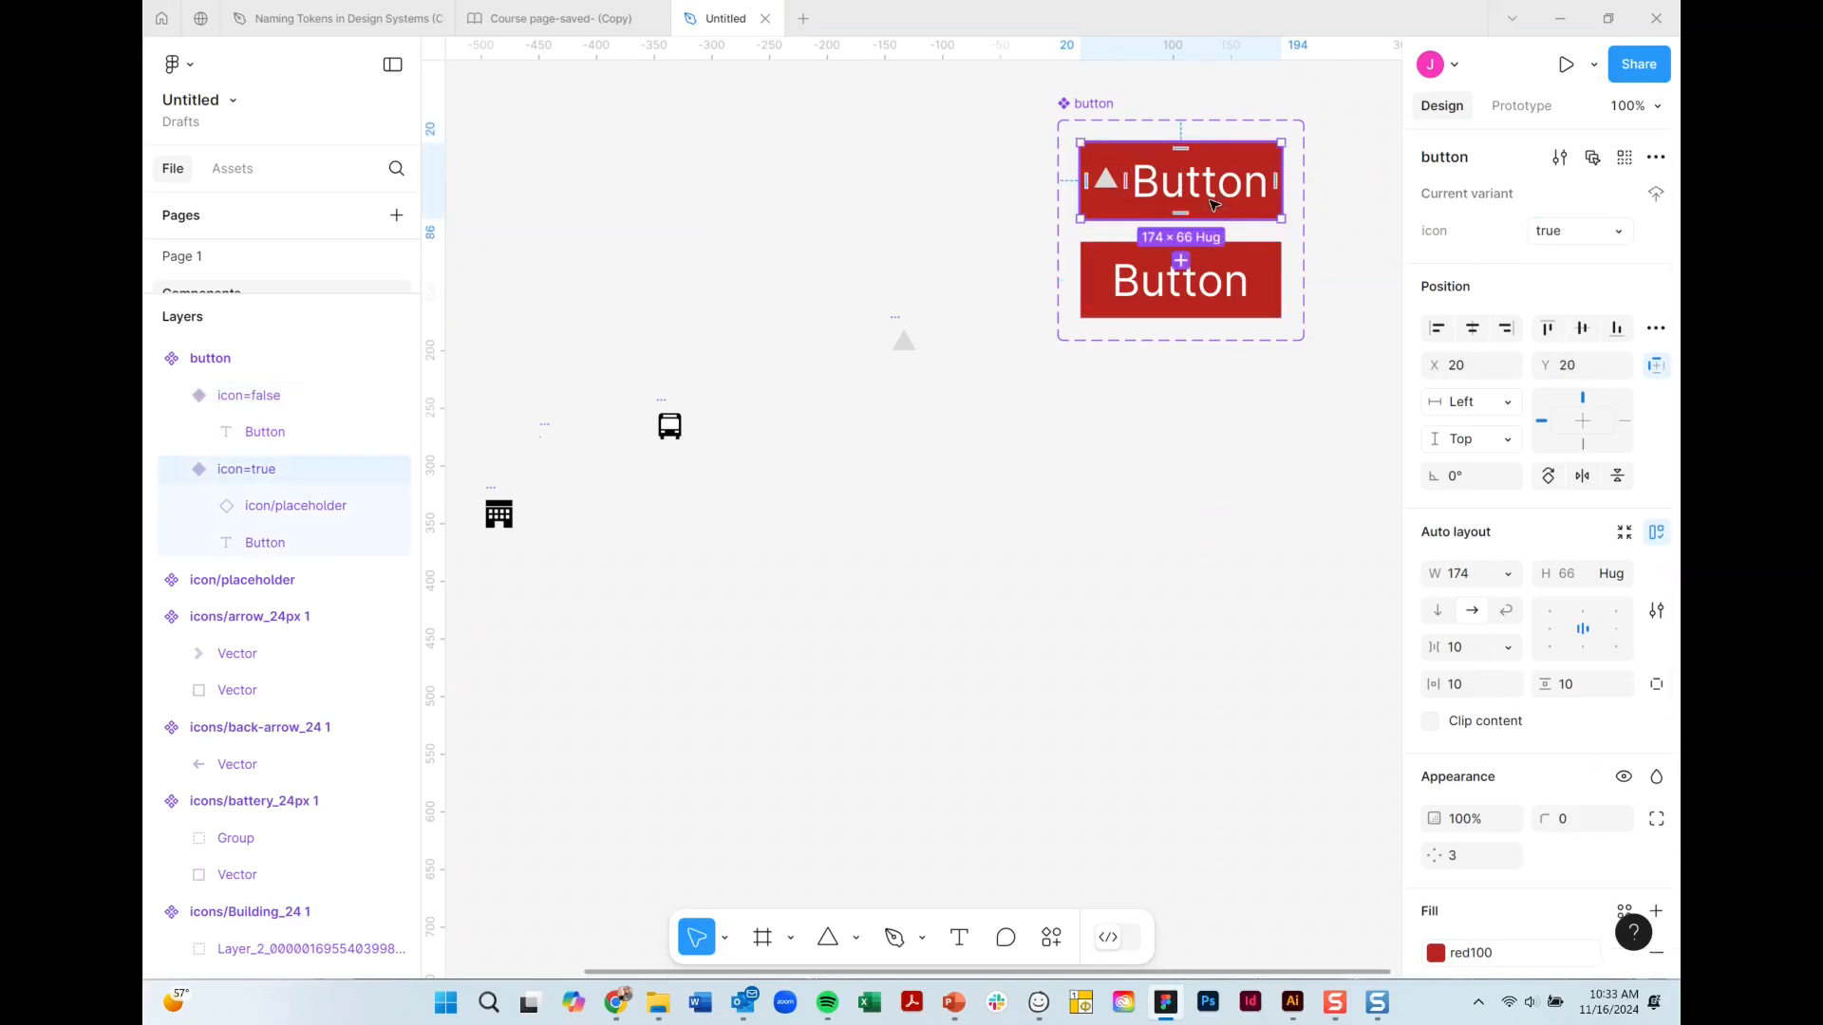
pyautogui.moveTo(1212, 204); pyautogui.dragTo(1101, 527)
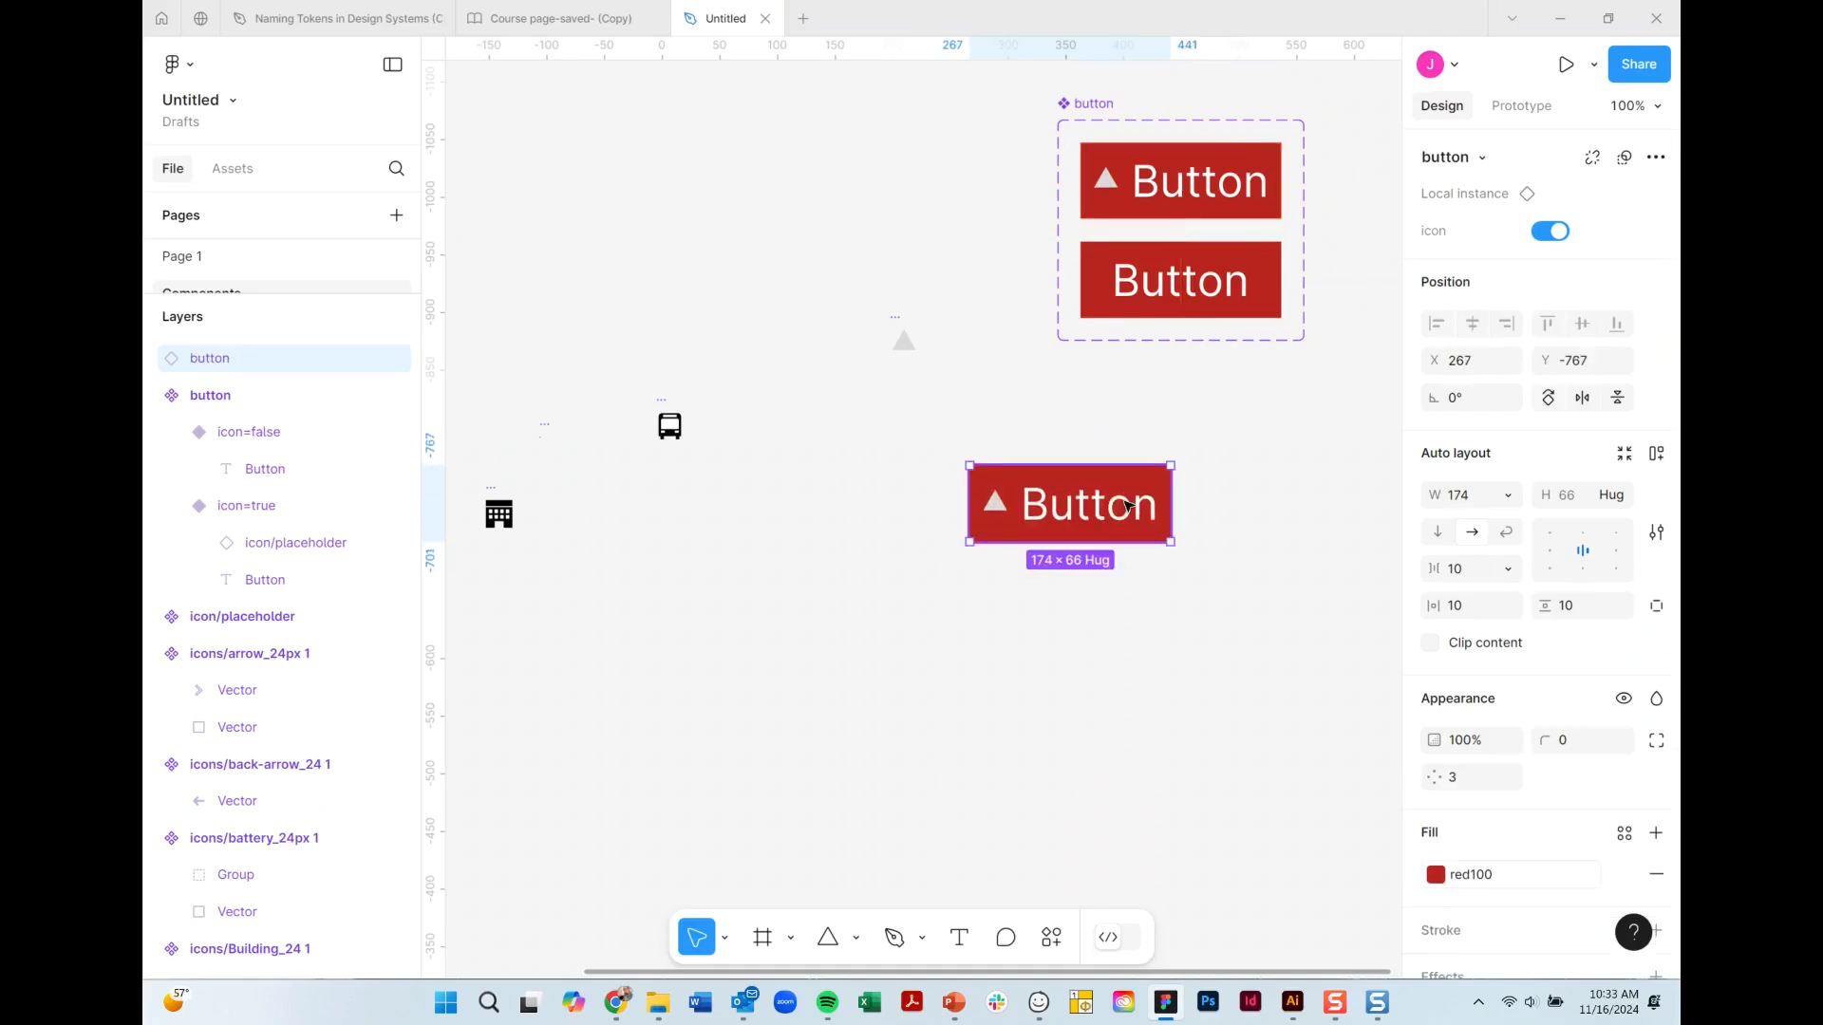
pyautogui.click(1550, 229)
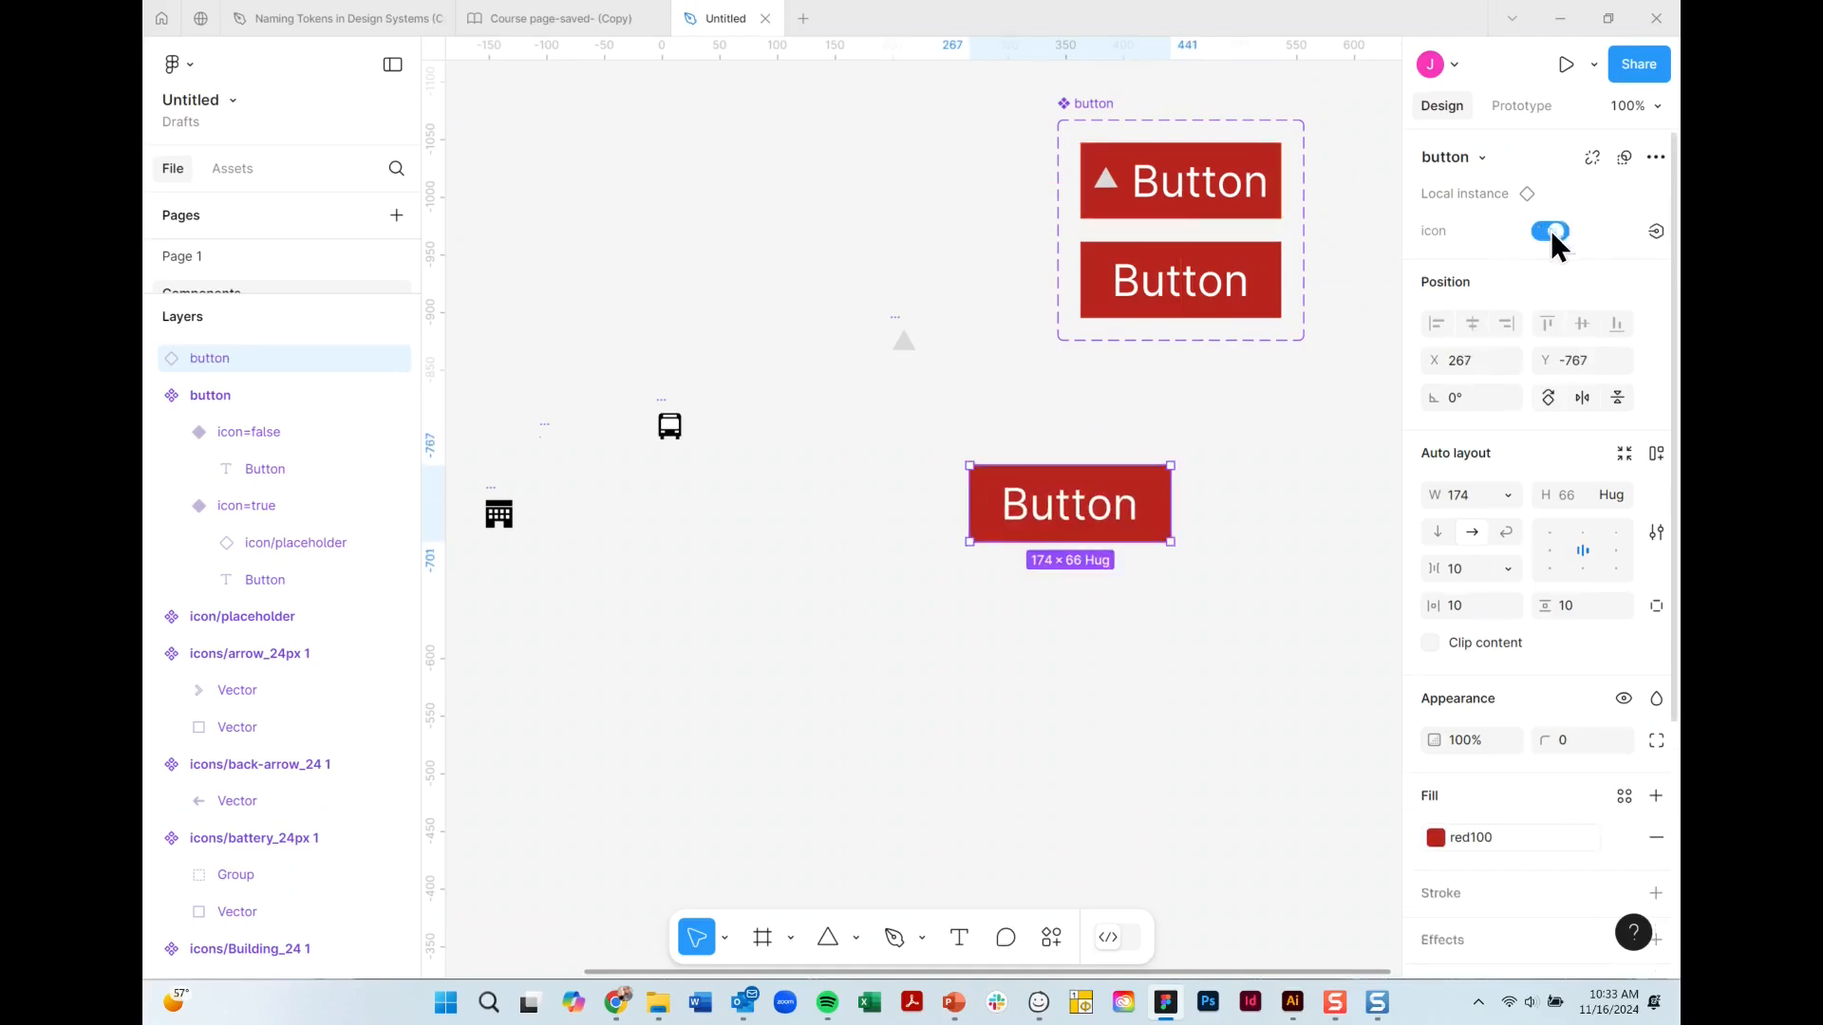
pyautogui.click(1552, 230)
pyautogui.click(1551, 229)
pyautogui.click(1548, 229)
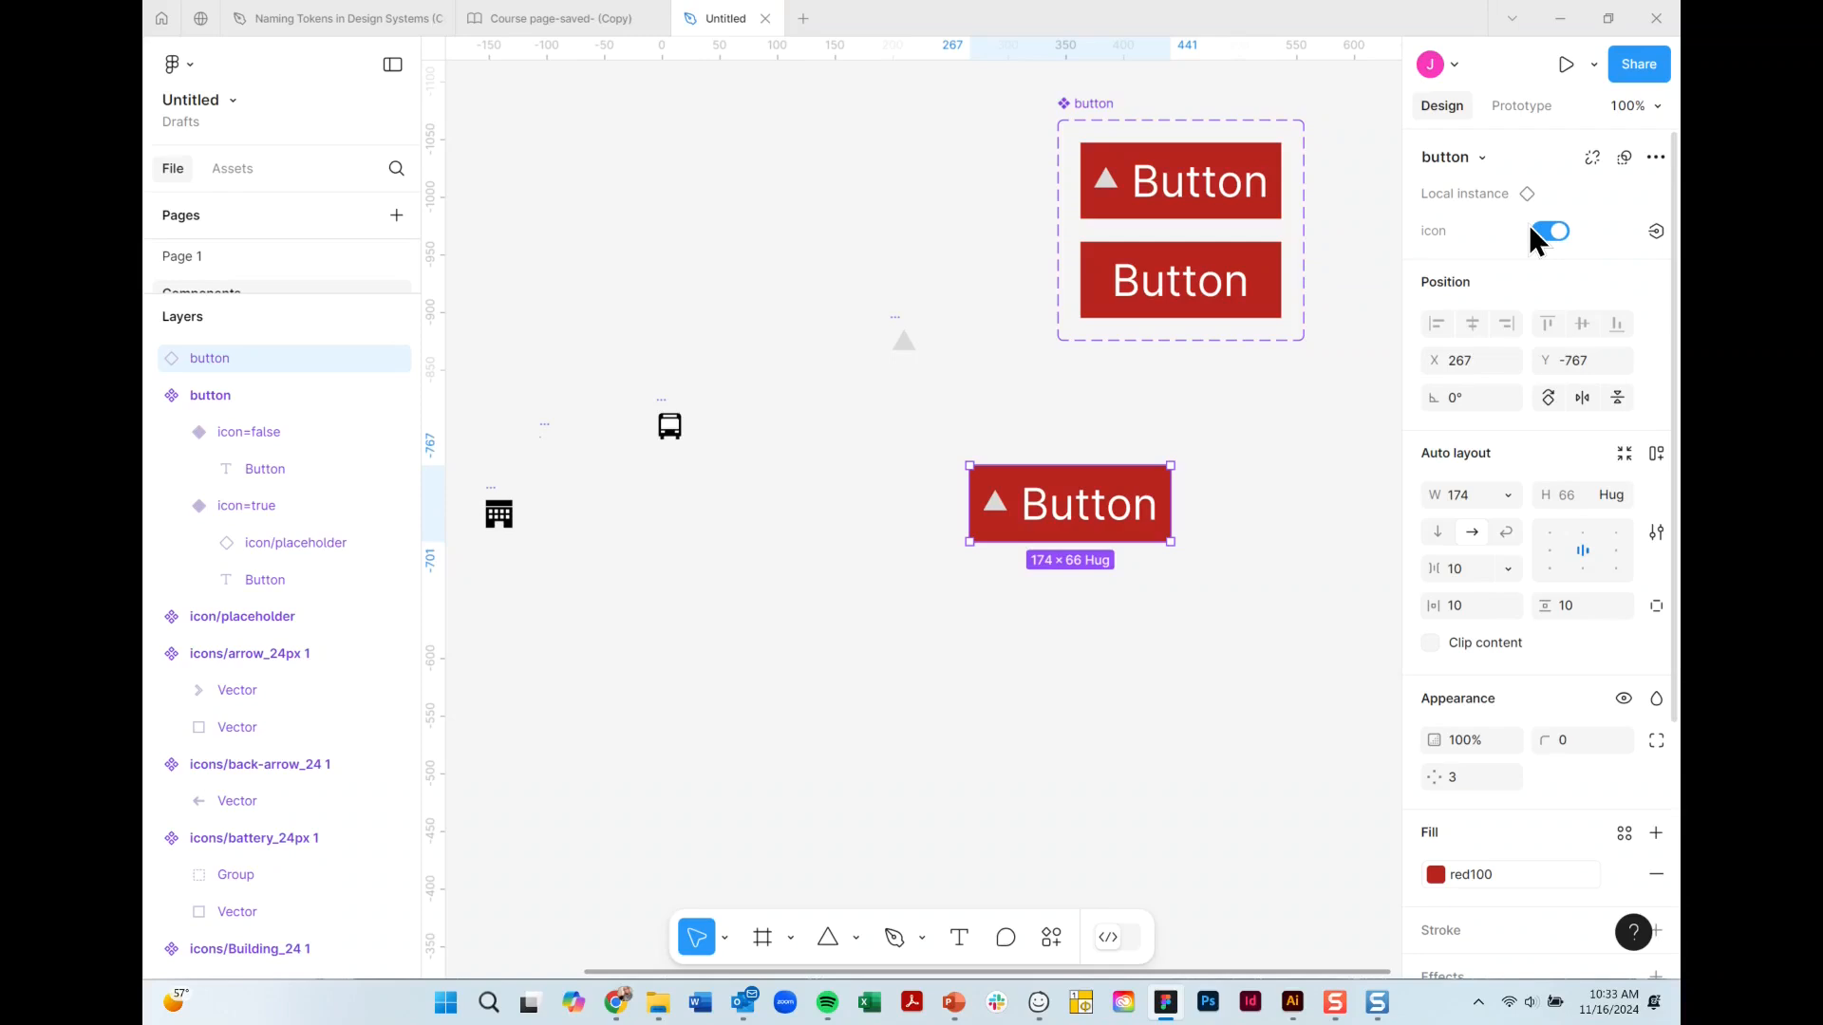
# Add a text property named Text with the value "Text here" to the button component set.
pyautogui.click(1104, 109)
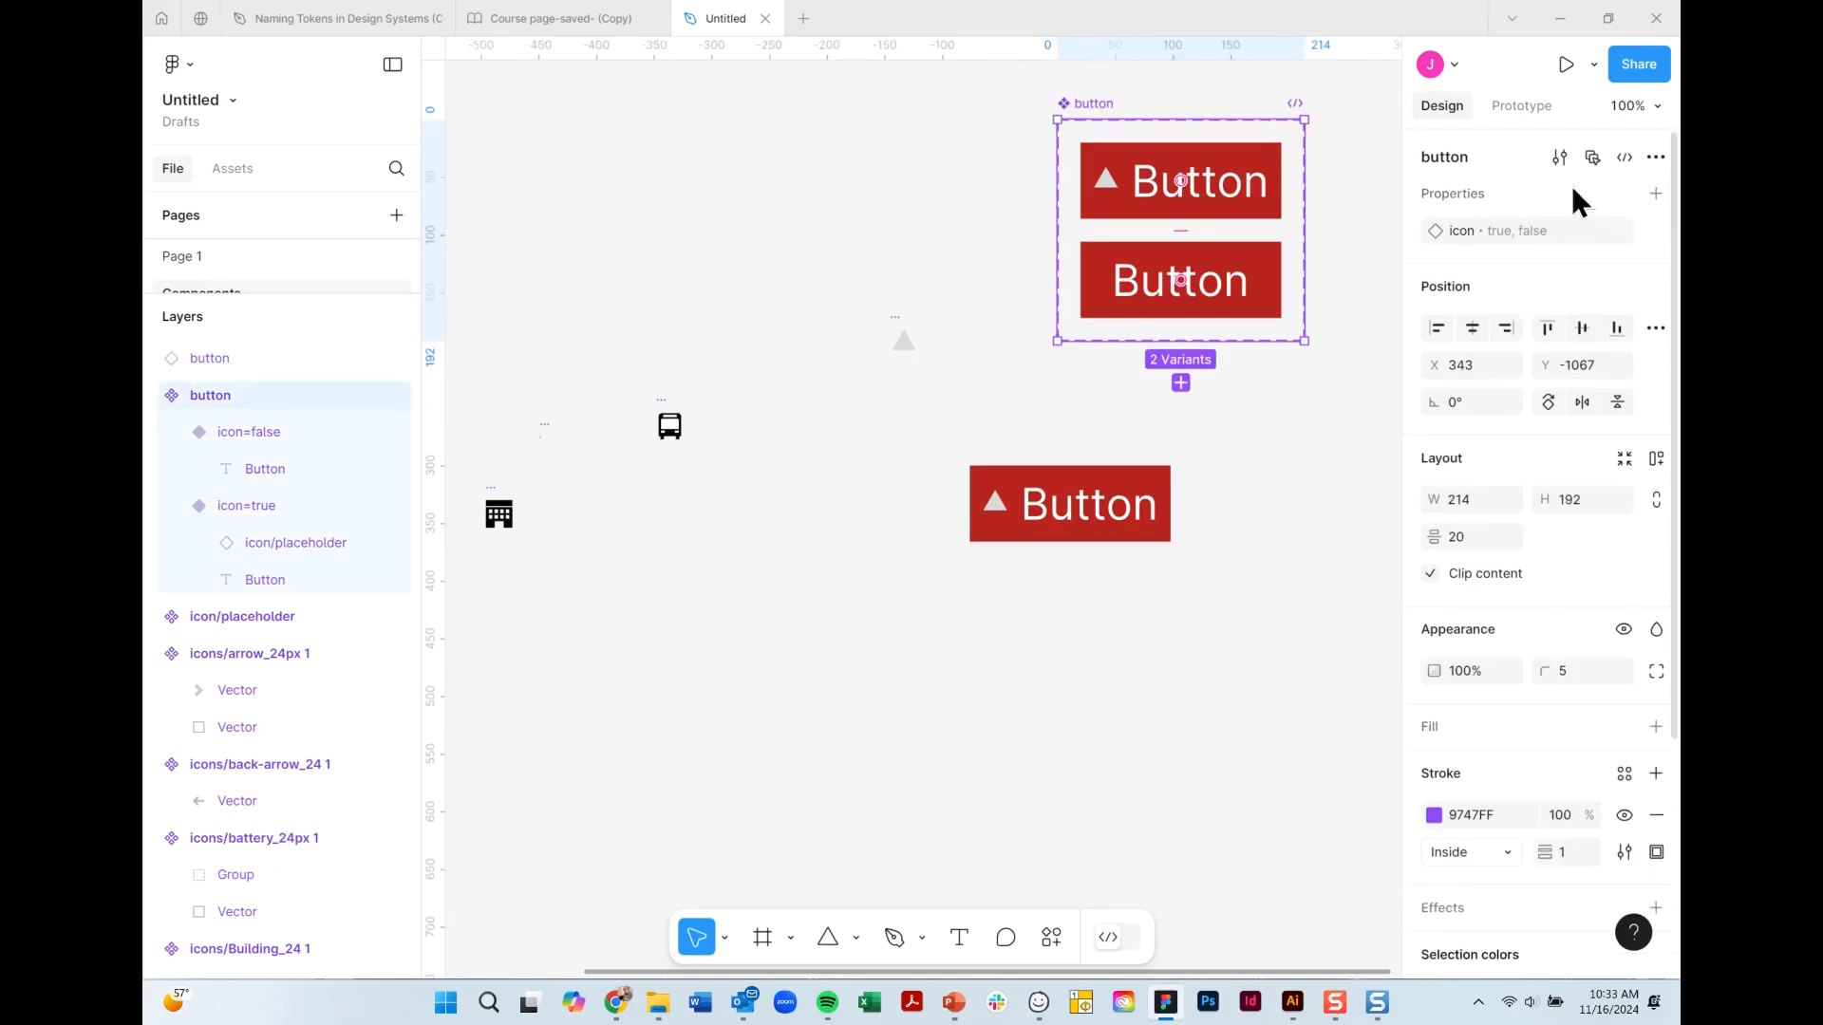
pyautogui.click(1656, 193)
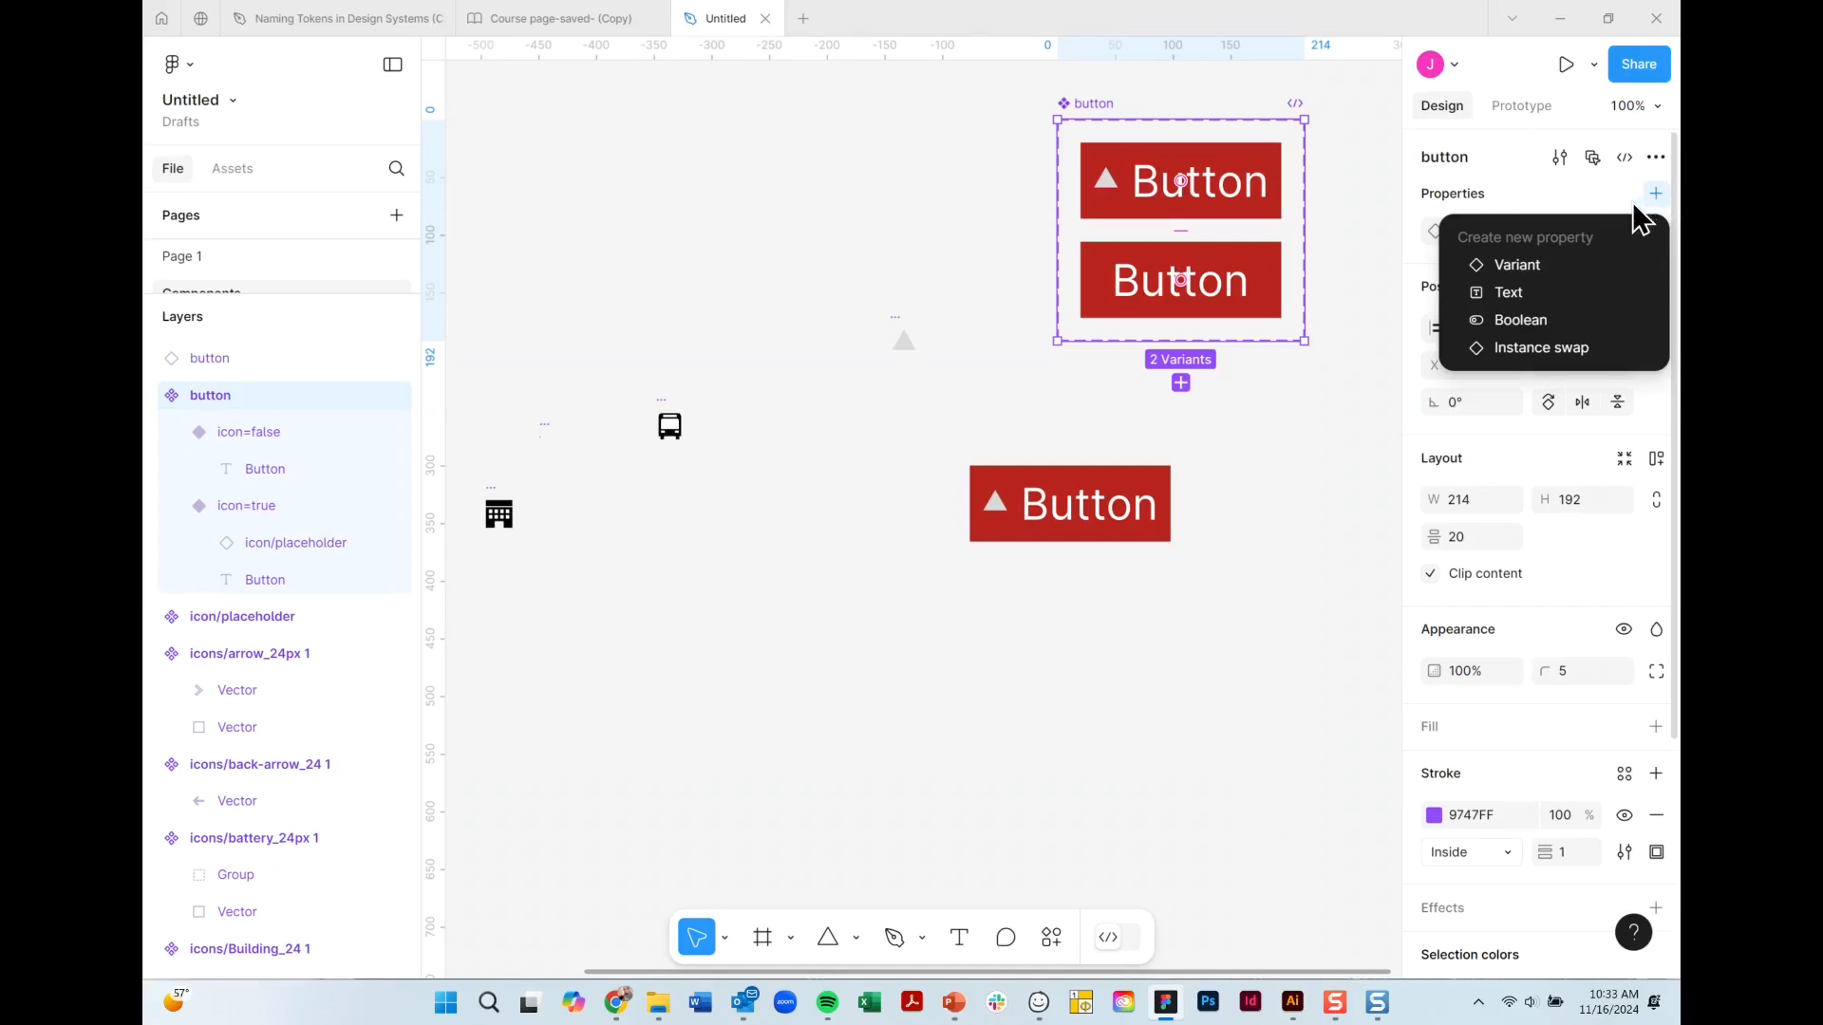
pyautogui.click(1501, 294)
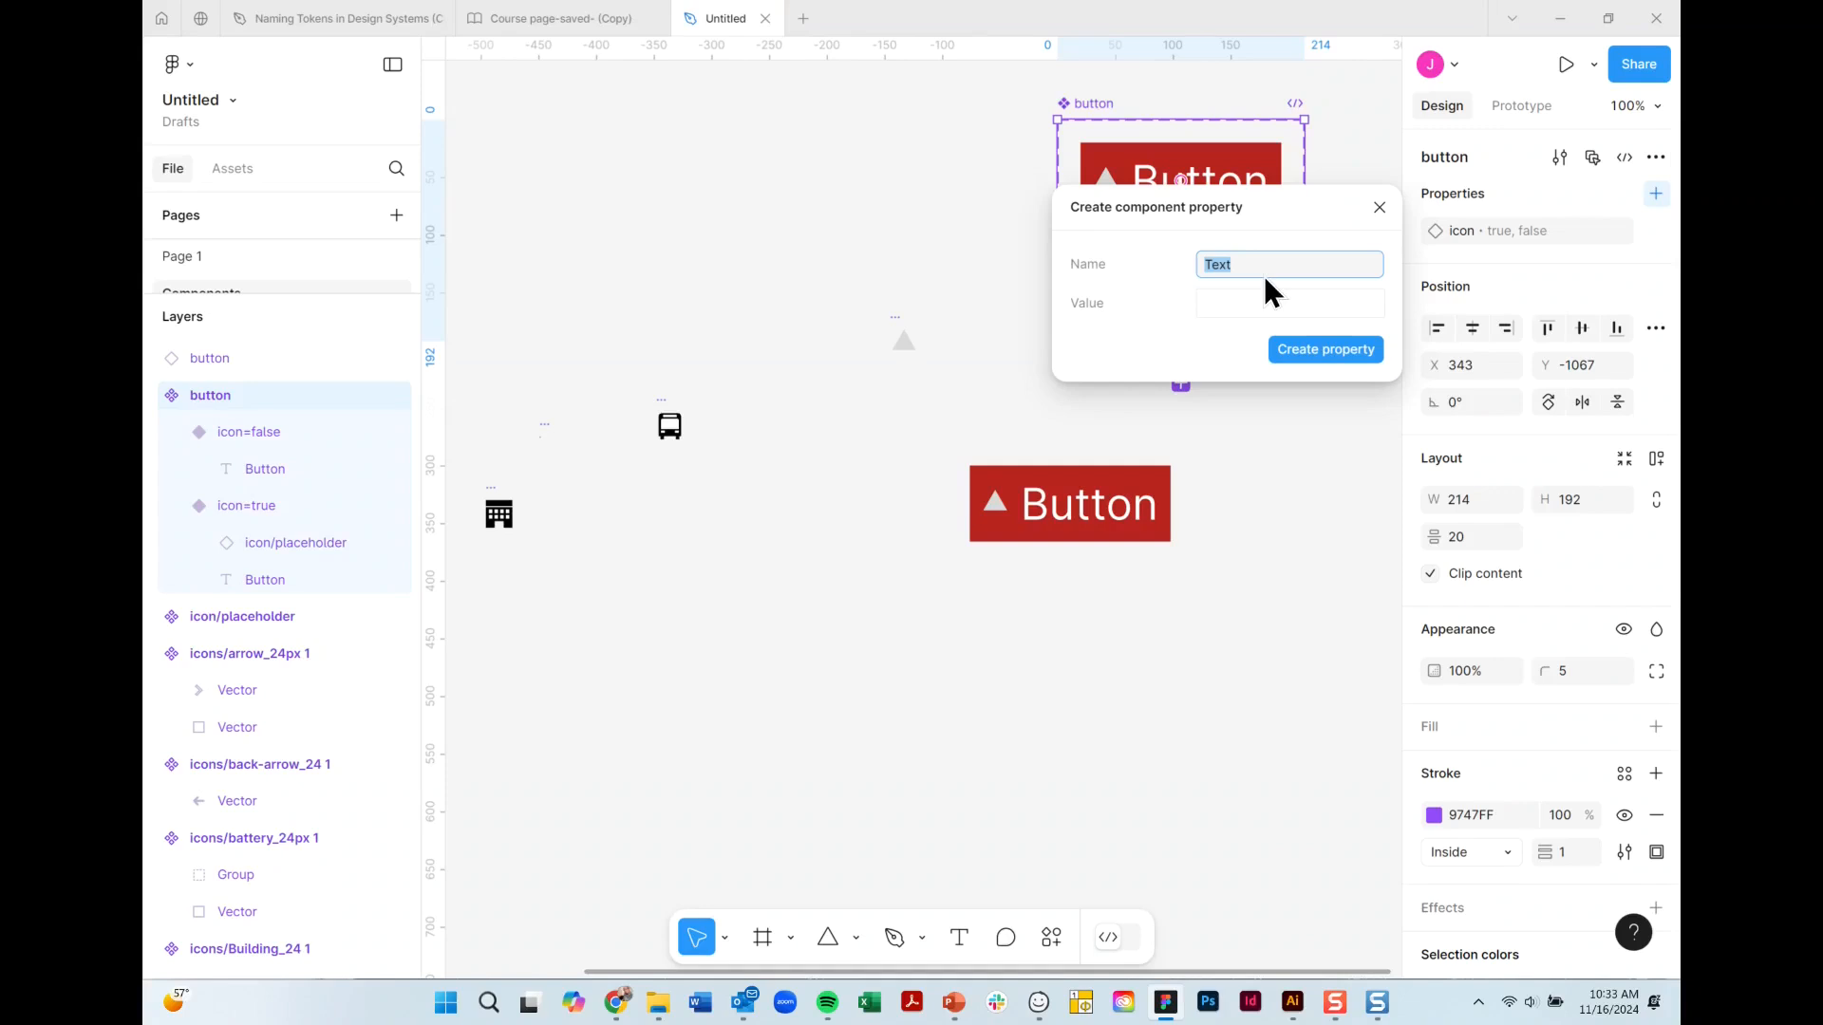
pyautogui.click(1211, 304)
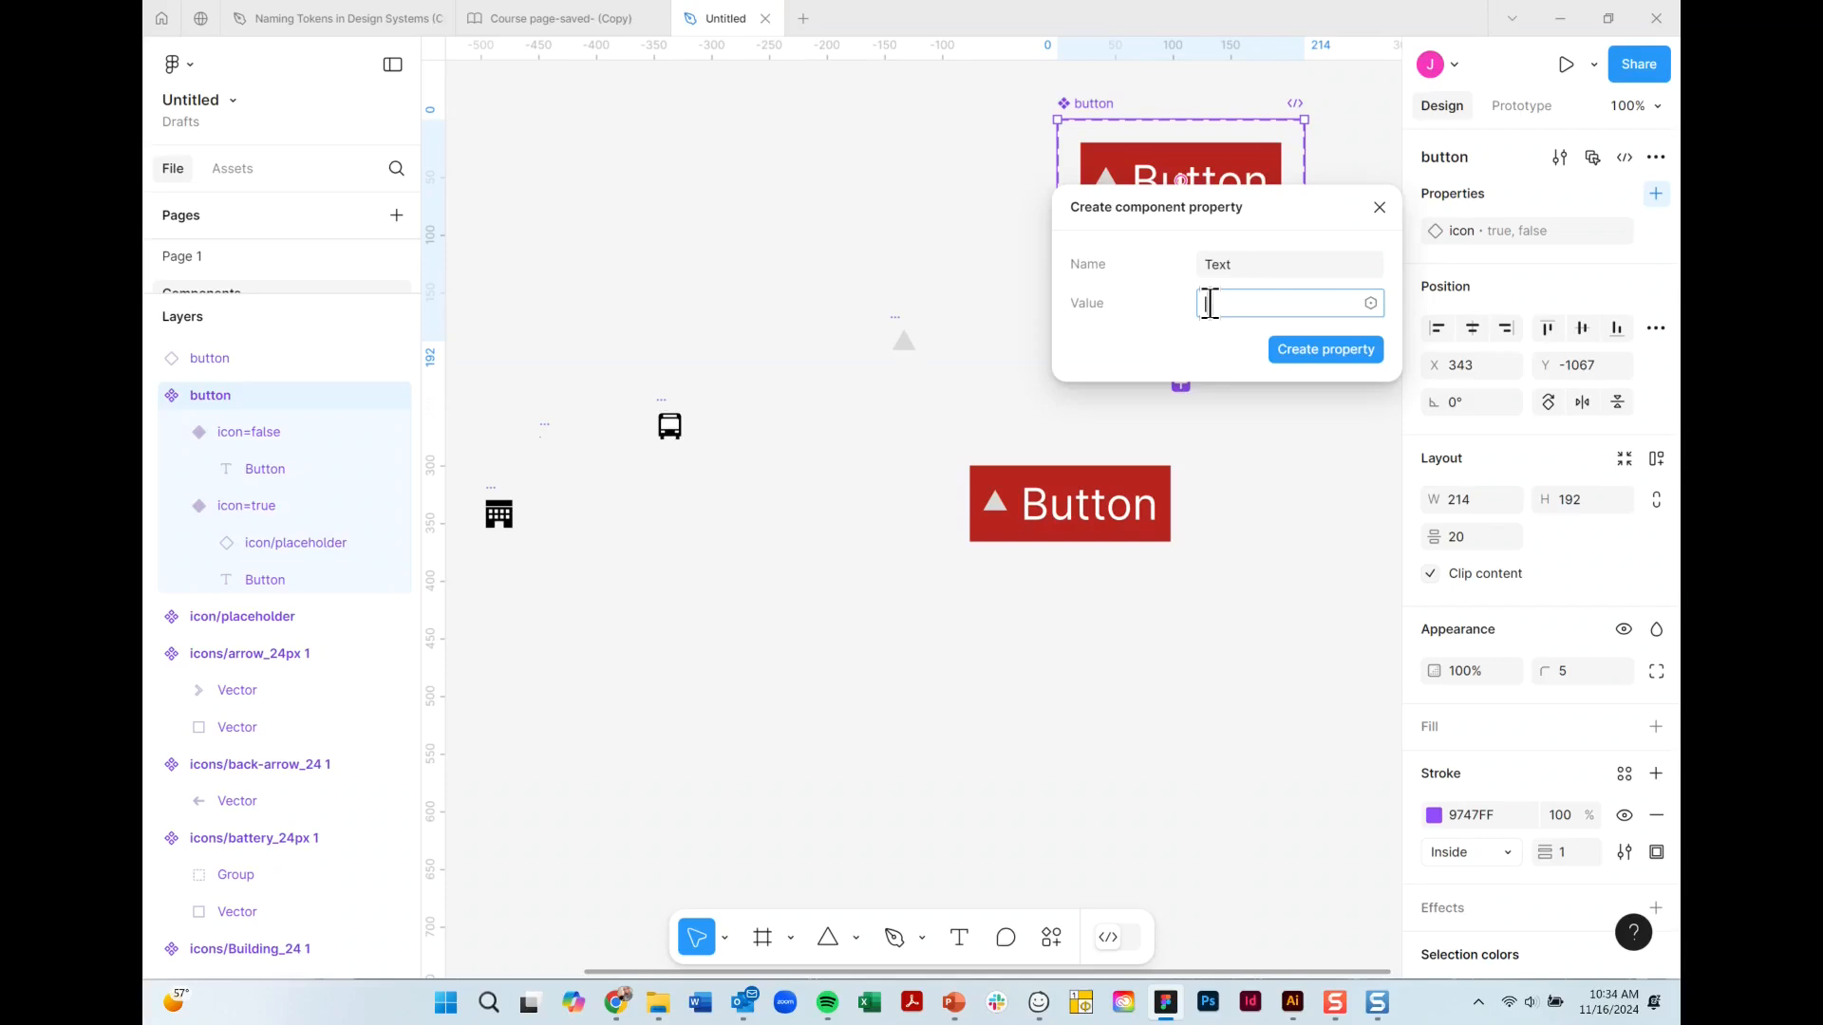
pyautogui.write('Enter text here')
pyautogui.press('BackSpace')
pyautogui.press('BackSpace')
pyautogui.press('BackSpace')
pyautogui.press('BackSpace')
pyautogui.press('BackSpace')
pyautogui.press('BackSpace')
pyautogui.press('BackSpace')
pyautogui.press('BackSpace')
pyautogui.press('BackSpace')
pyautogui.press('BackSpace')
pyautogui.press('BackSpace')
pyautogui.press('BackSpace')
pyautogui.write('Text here')
pyautogui.click(1327, 350)
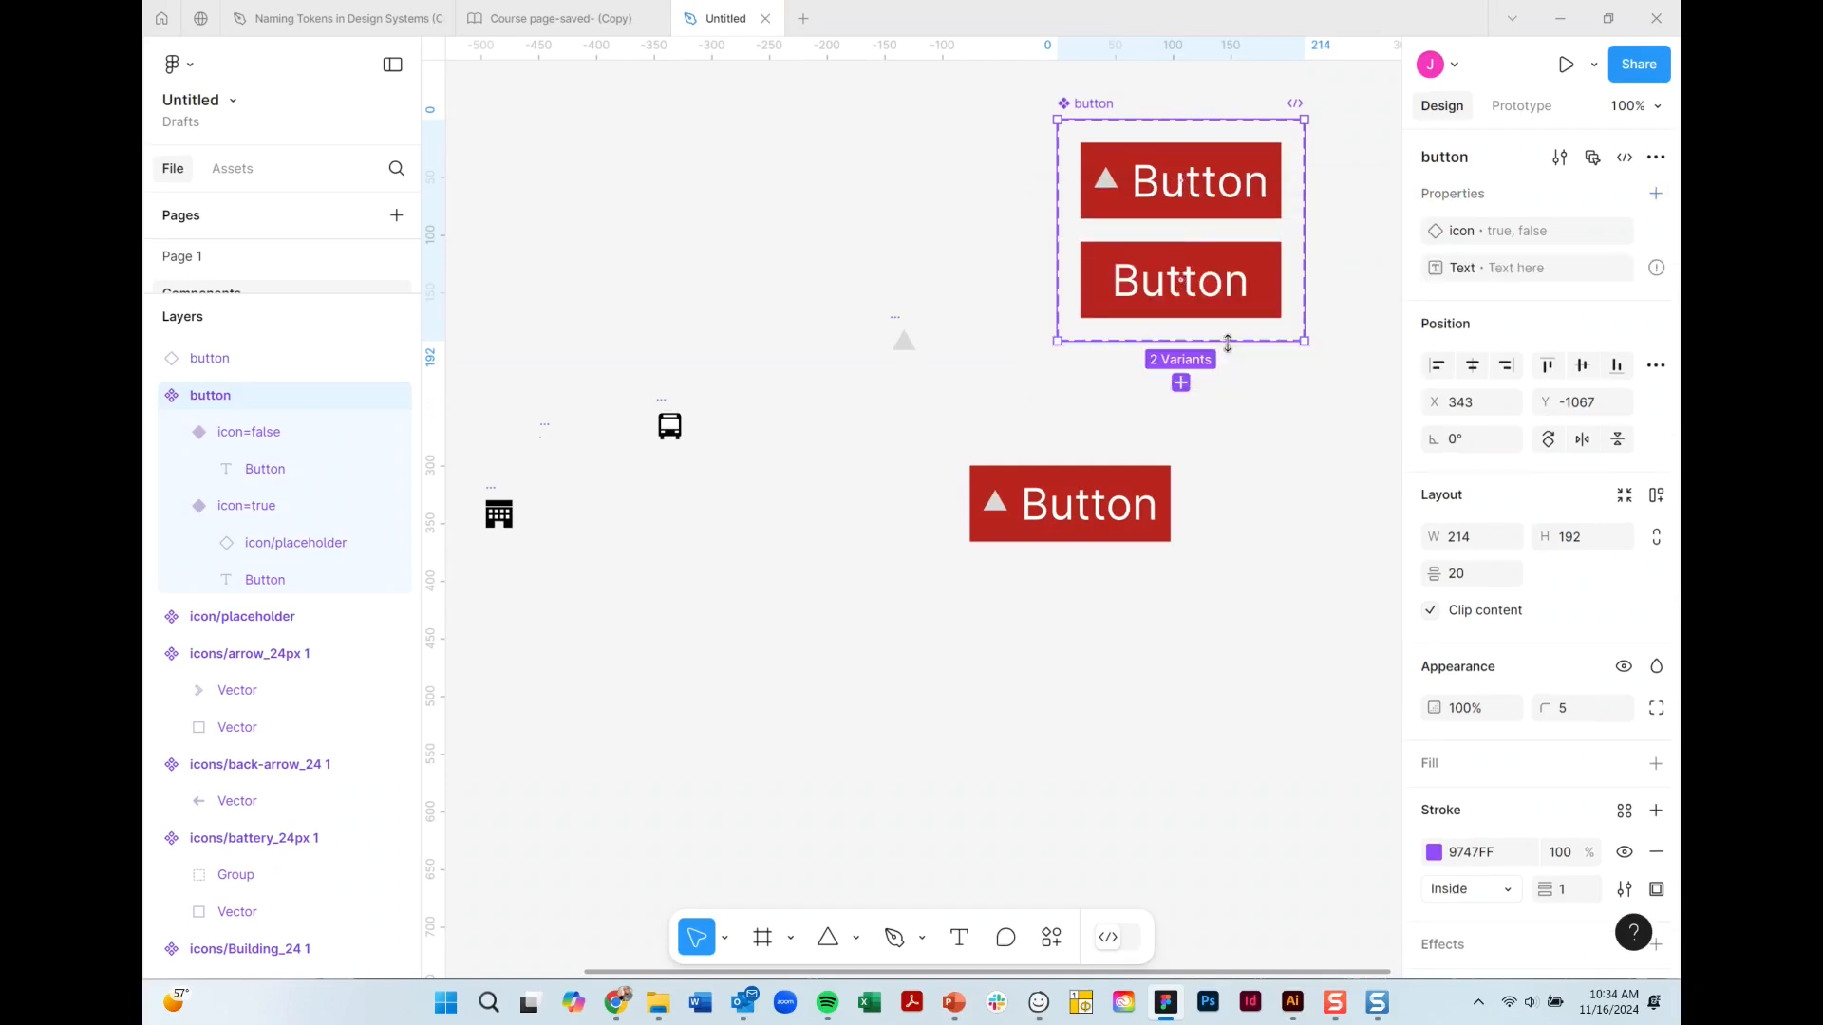
# Link the label of the icon=true variant to the component set's Text property.
pyautogui.click(1284, 185)
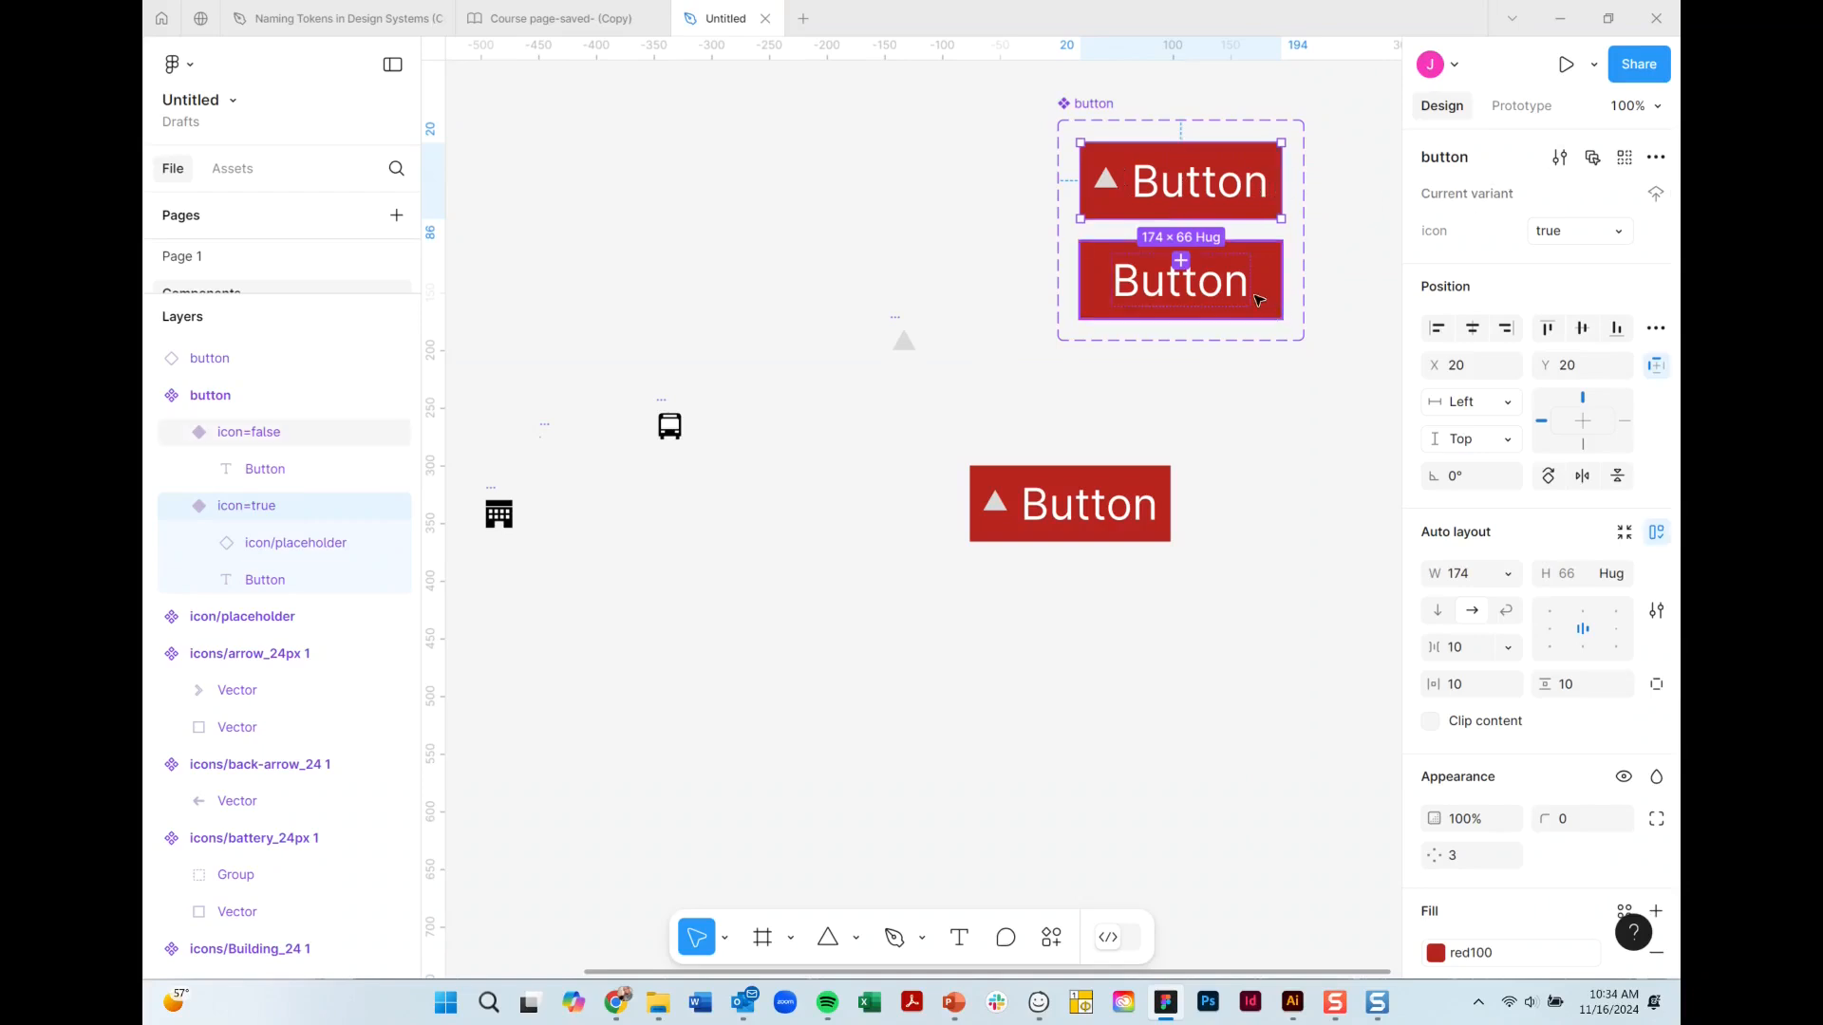
pyautogui.click(1226, 194)
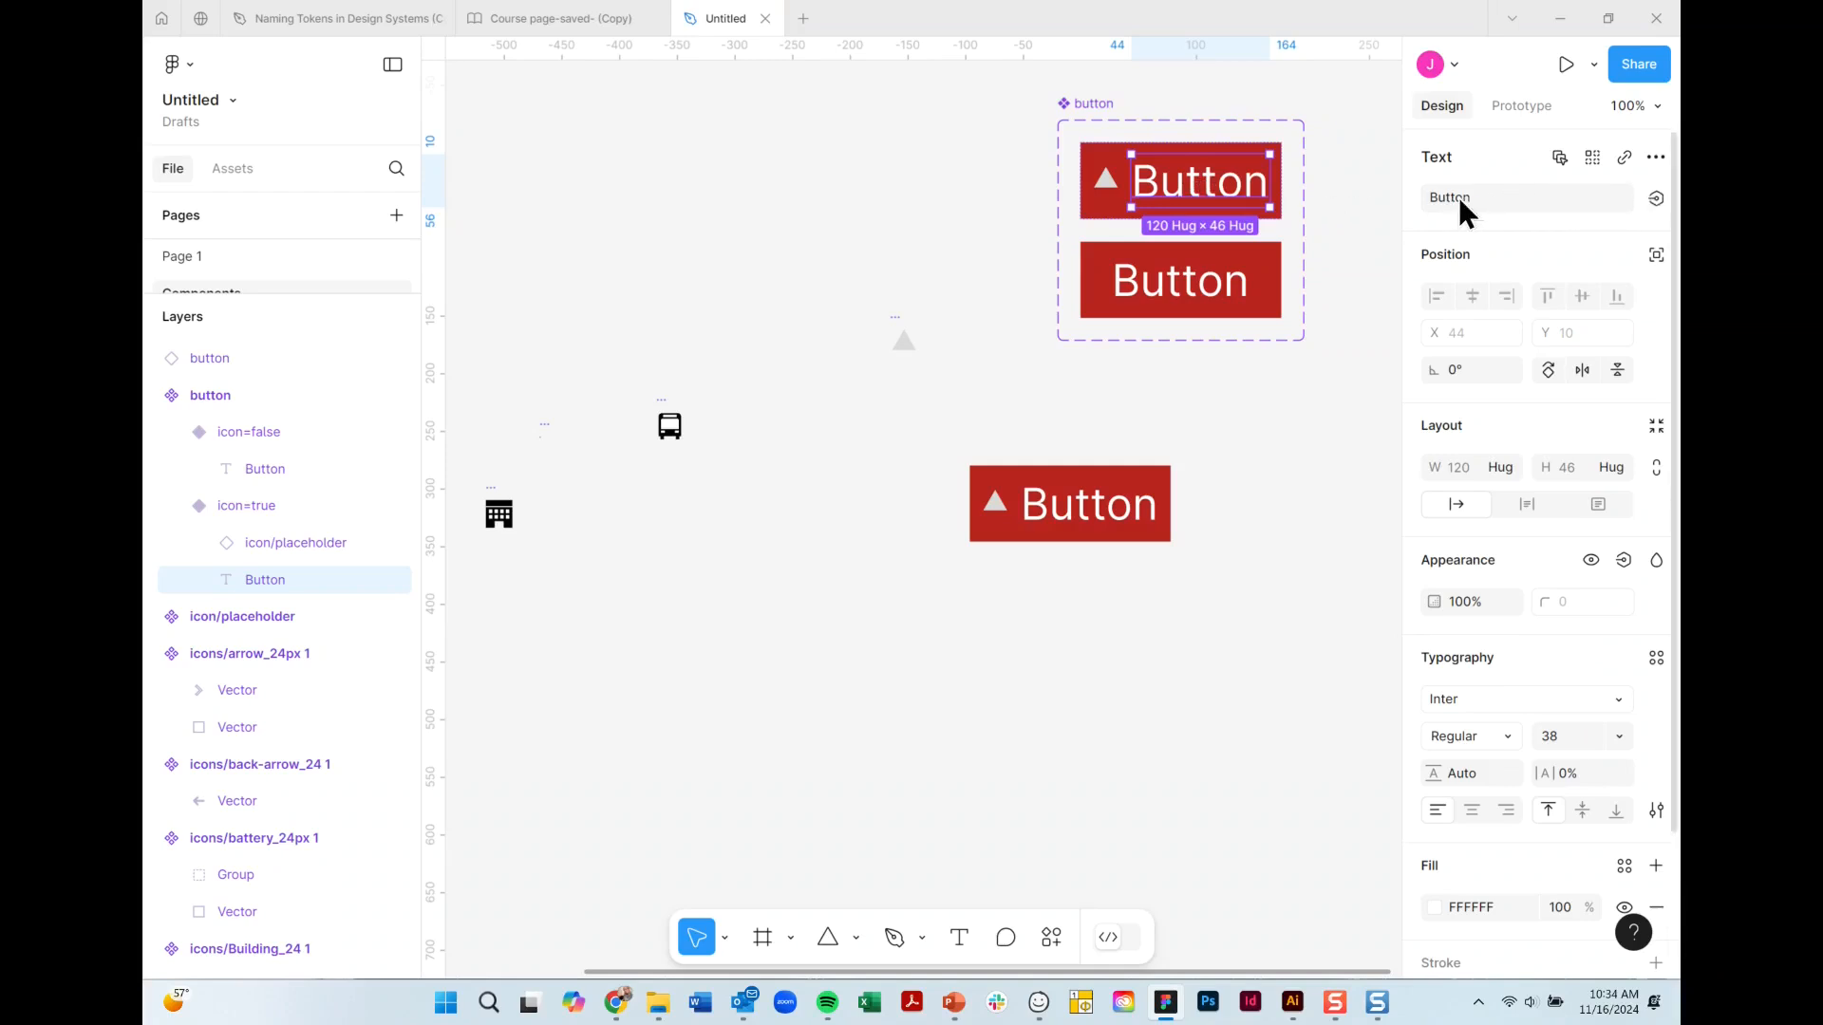
pyautogui.click(1656, 197)
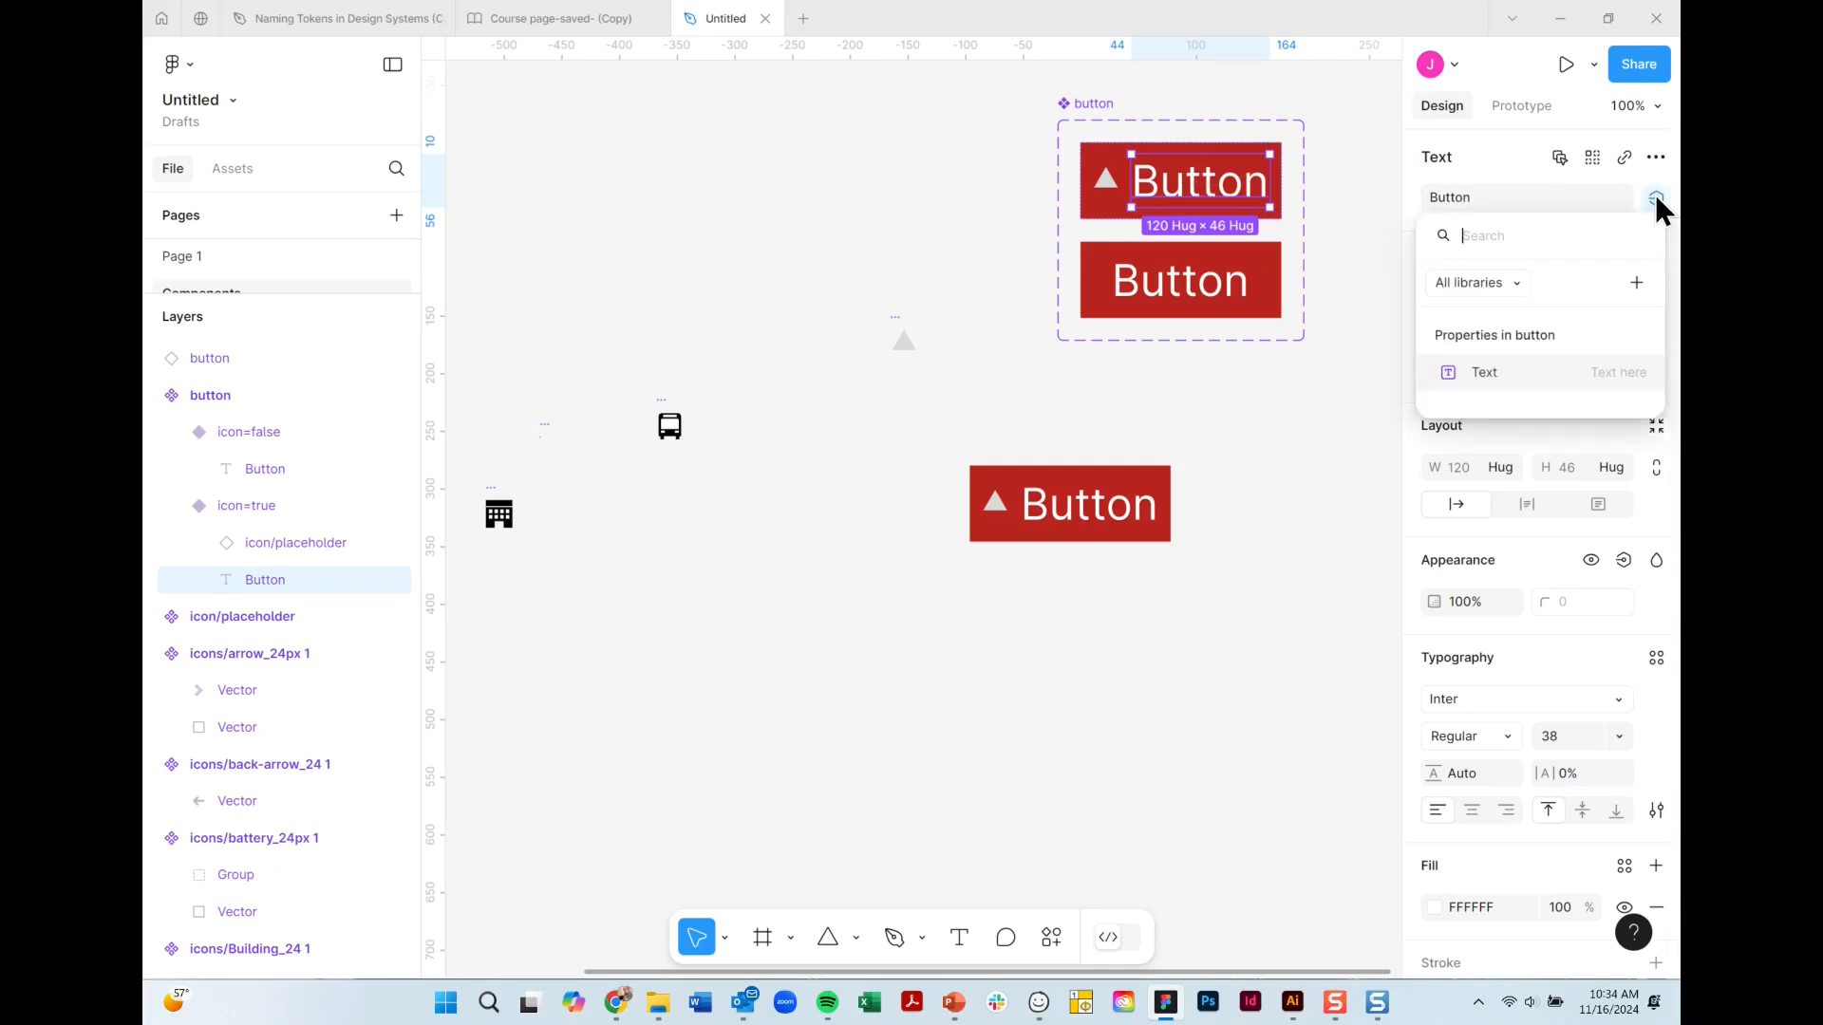
pyautogui.click(1485, 372)
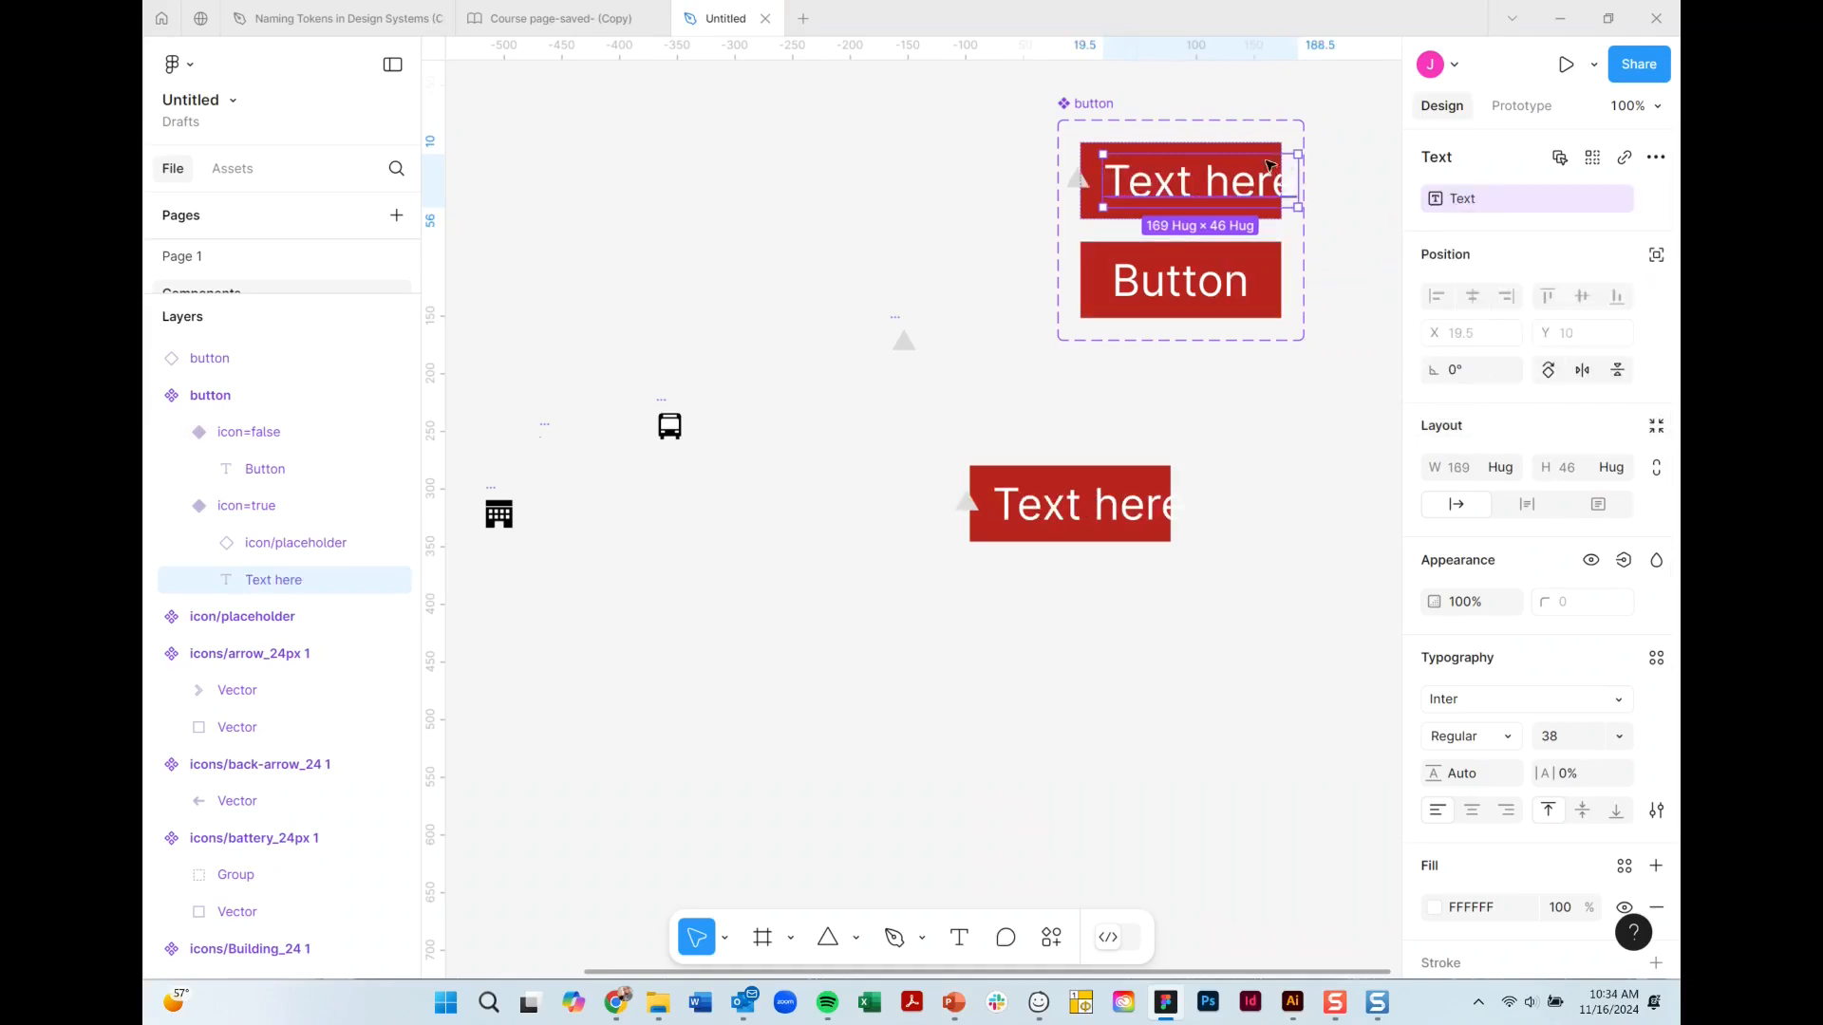
# Link the label of the icon=false variant to the same Text property, keeping the variant in its original position.
pyautogui.click(1250, 294)
pyautogui.moveTo(1248, 291); pyautogui.dragTo(1249, 290)
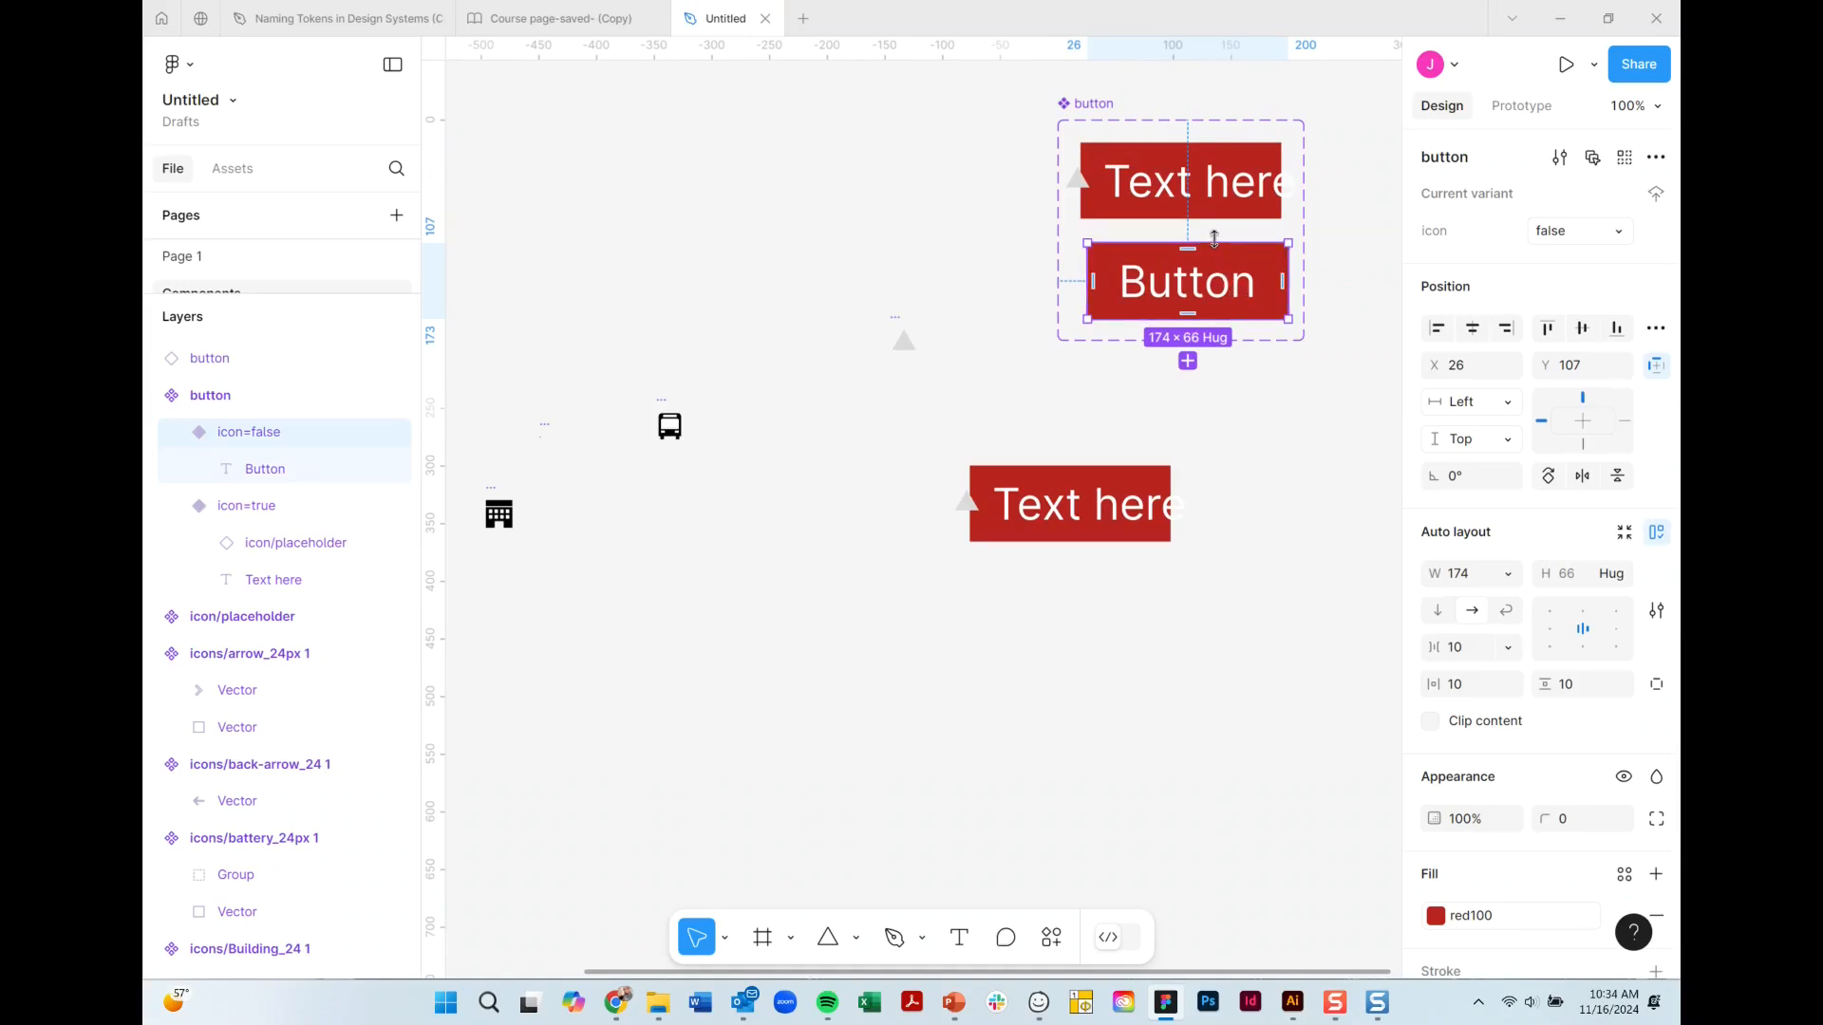
pyautogui.hotkey('ctrl', 'z')
pyautogui.doubleClick(1217, 292)
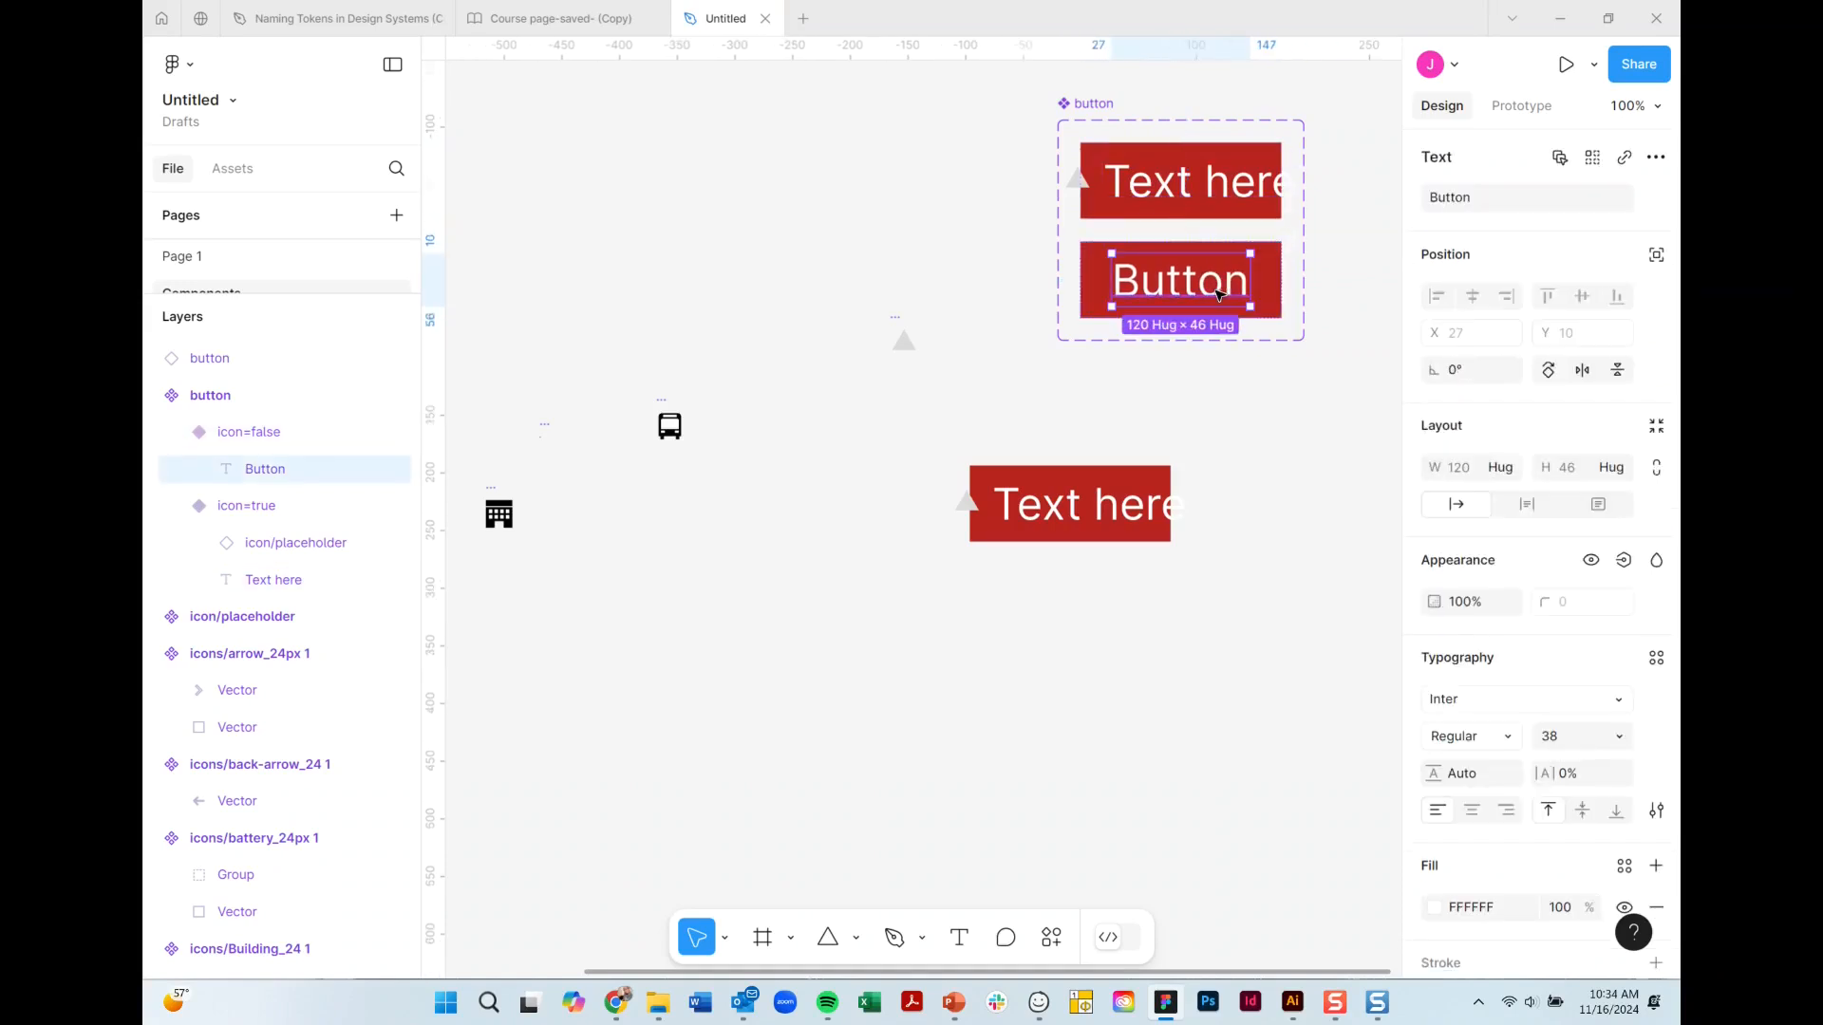
pyautogui.click(1654, 196)
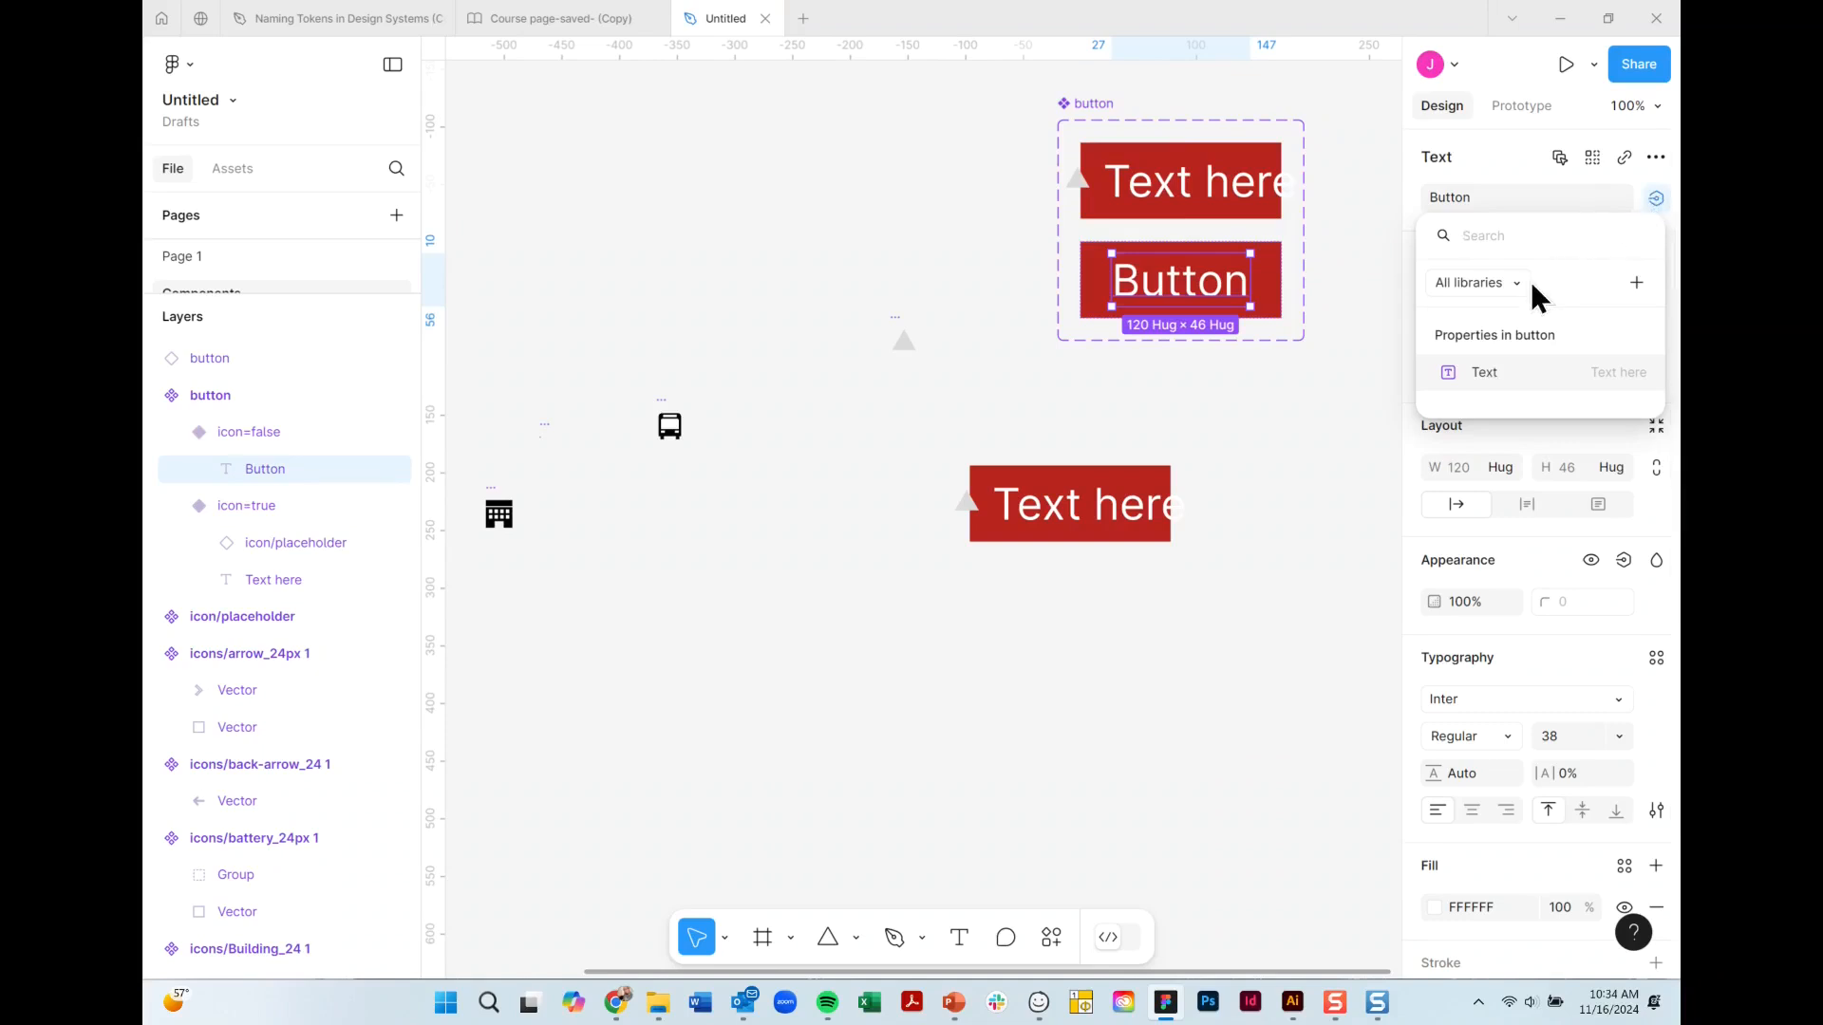
pyautogui.click(1488, 373)
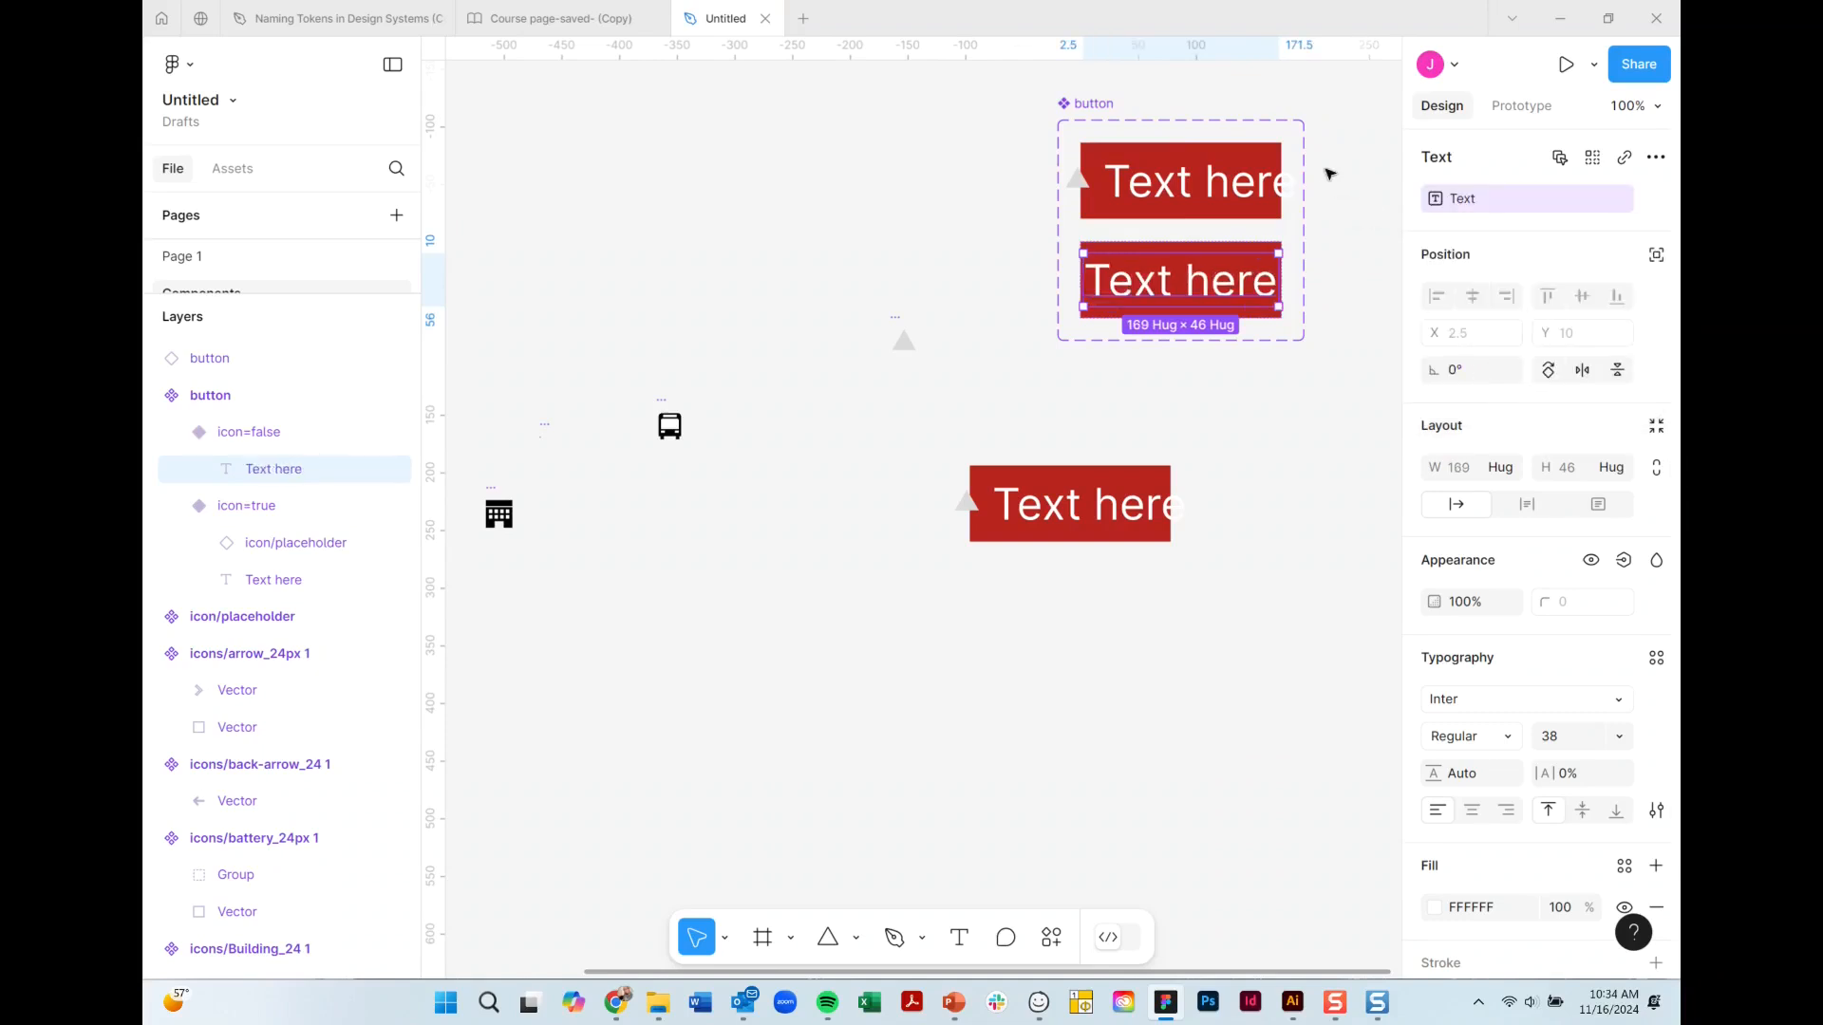
# Widen both button variants to 209 and enlarge the component set's frame so it encloses them.
pyautogui.click(1248, 151)
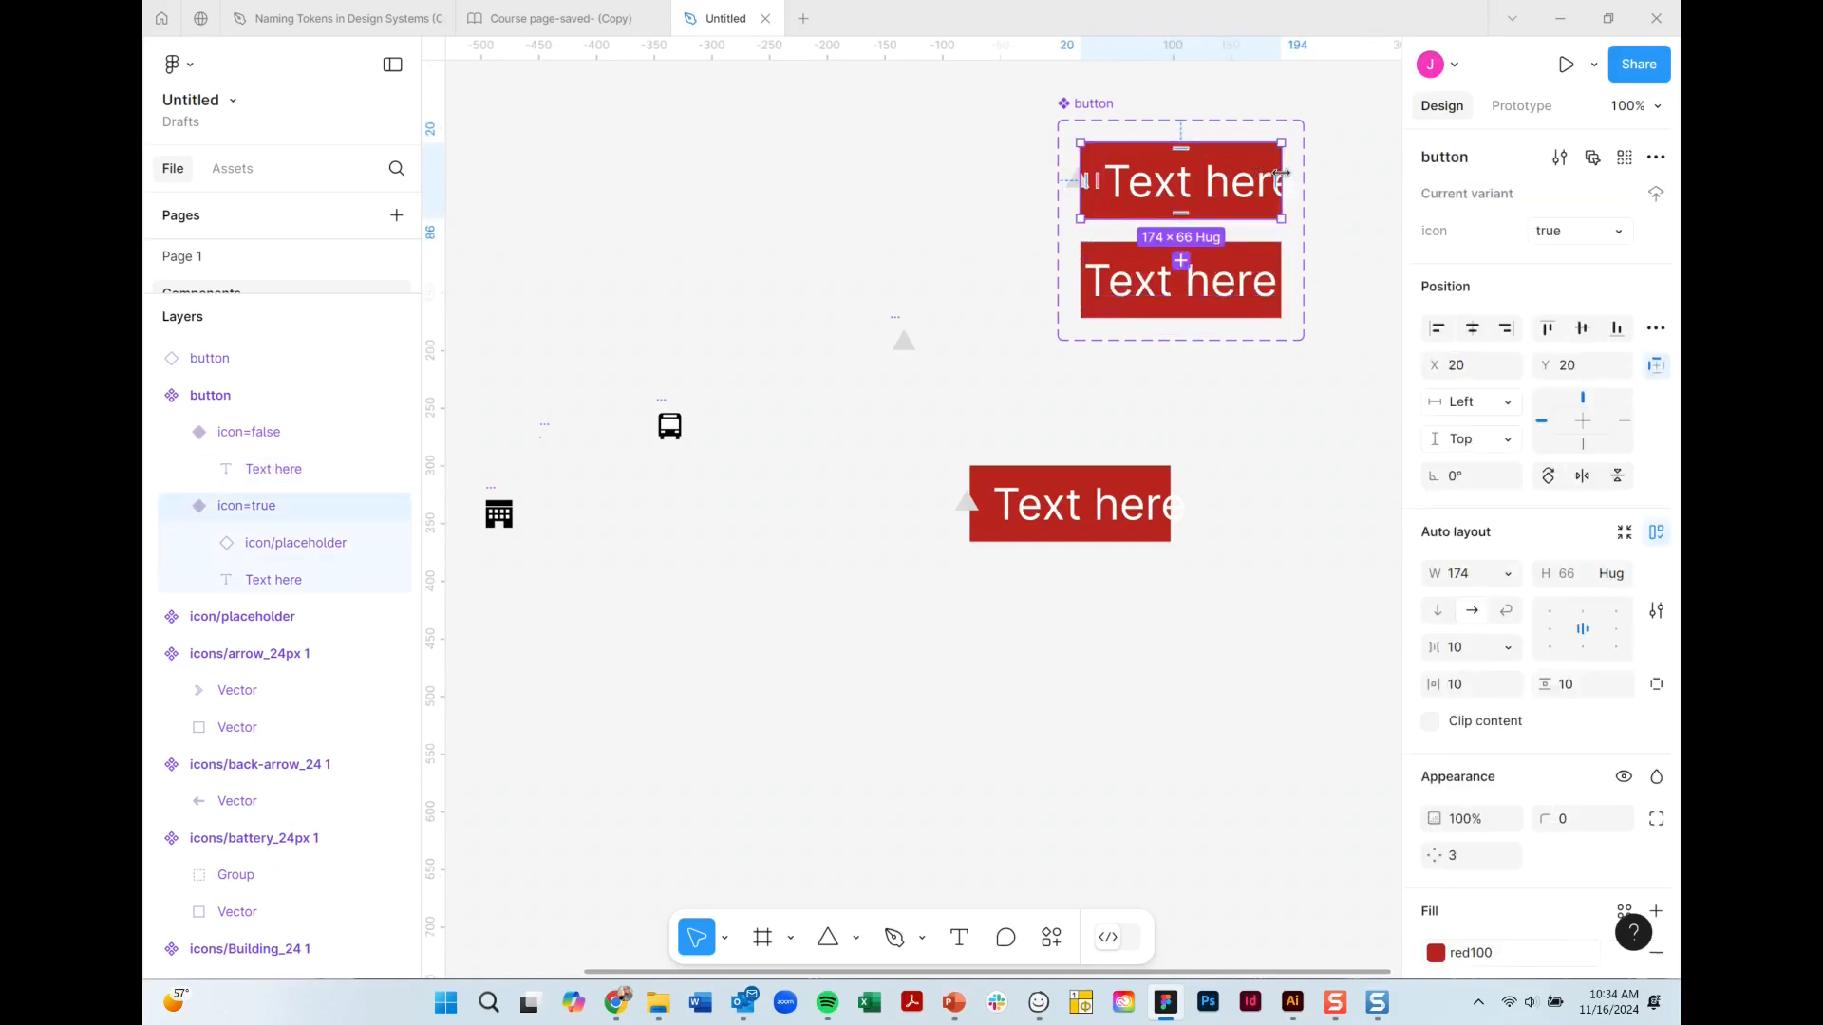
pyautogui.moveTo(1282, 179); pyautogui.dragTo(1321, 180)
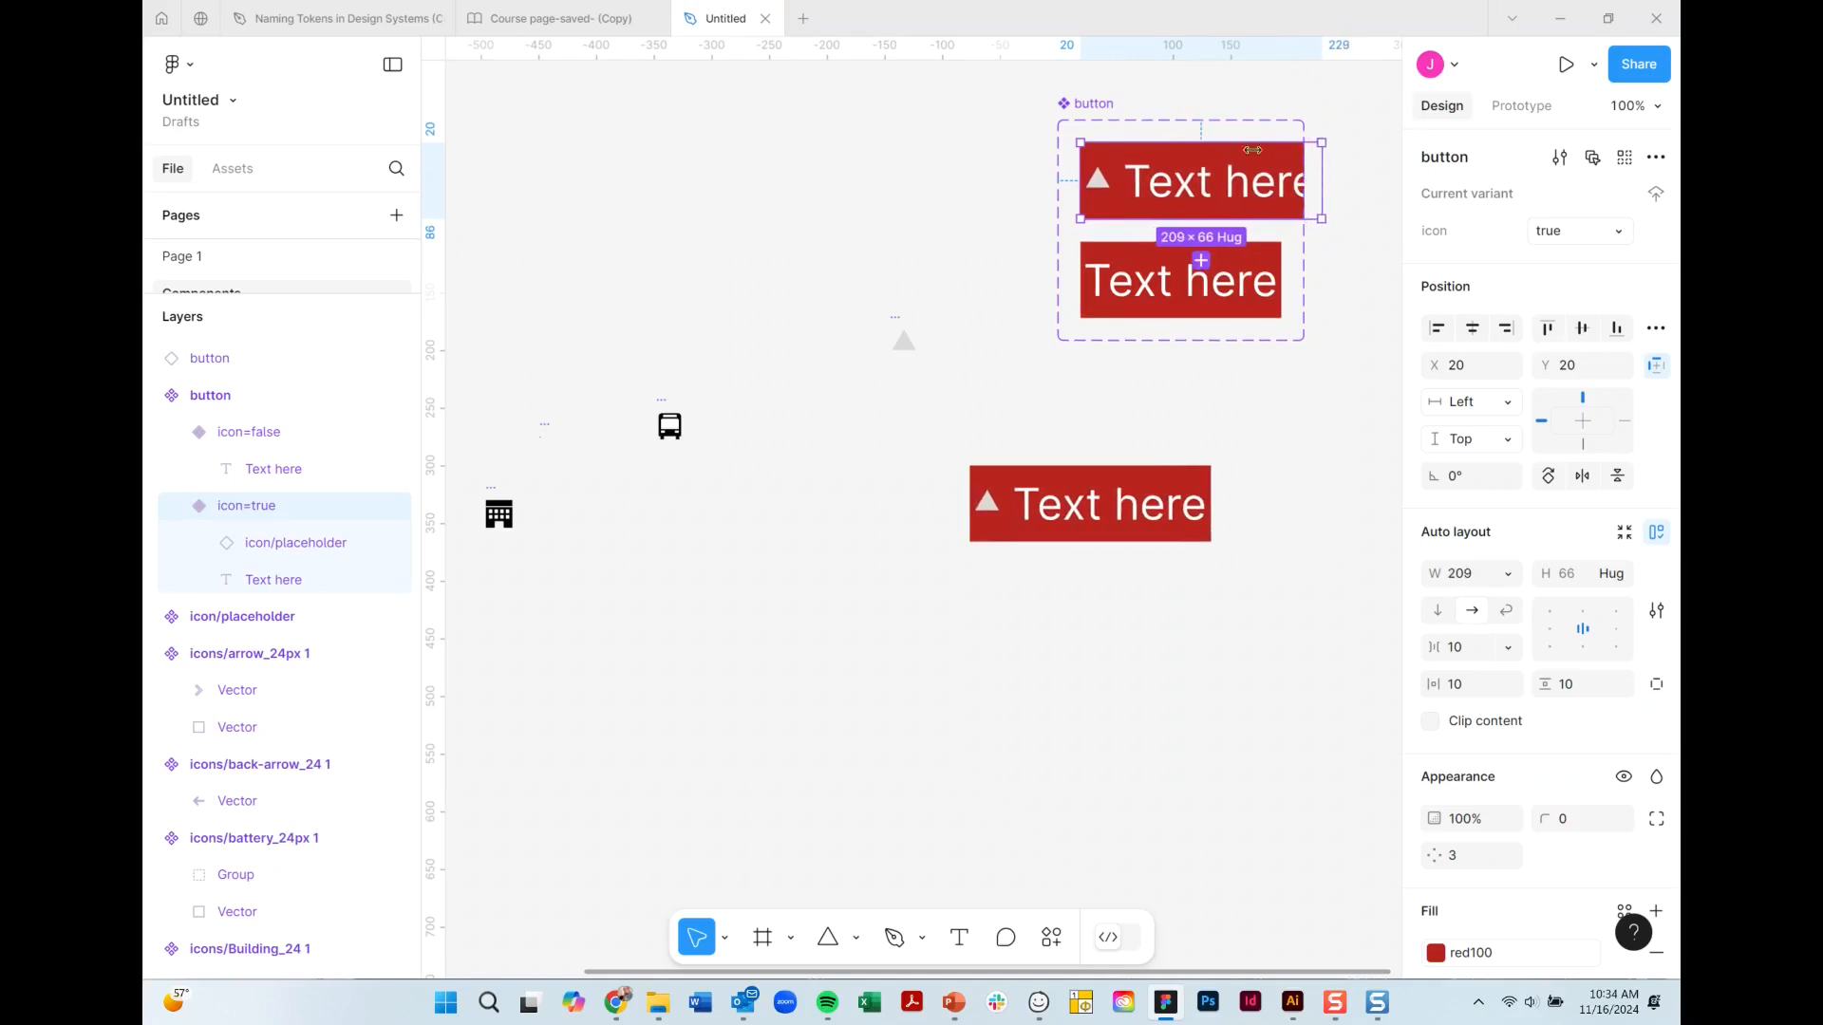
pyautogui.click(1307, 190)
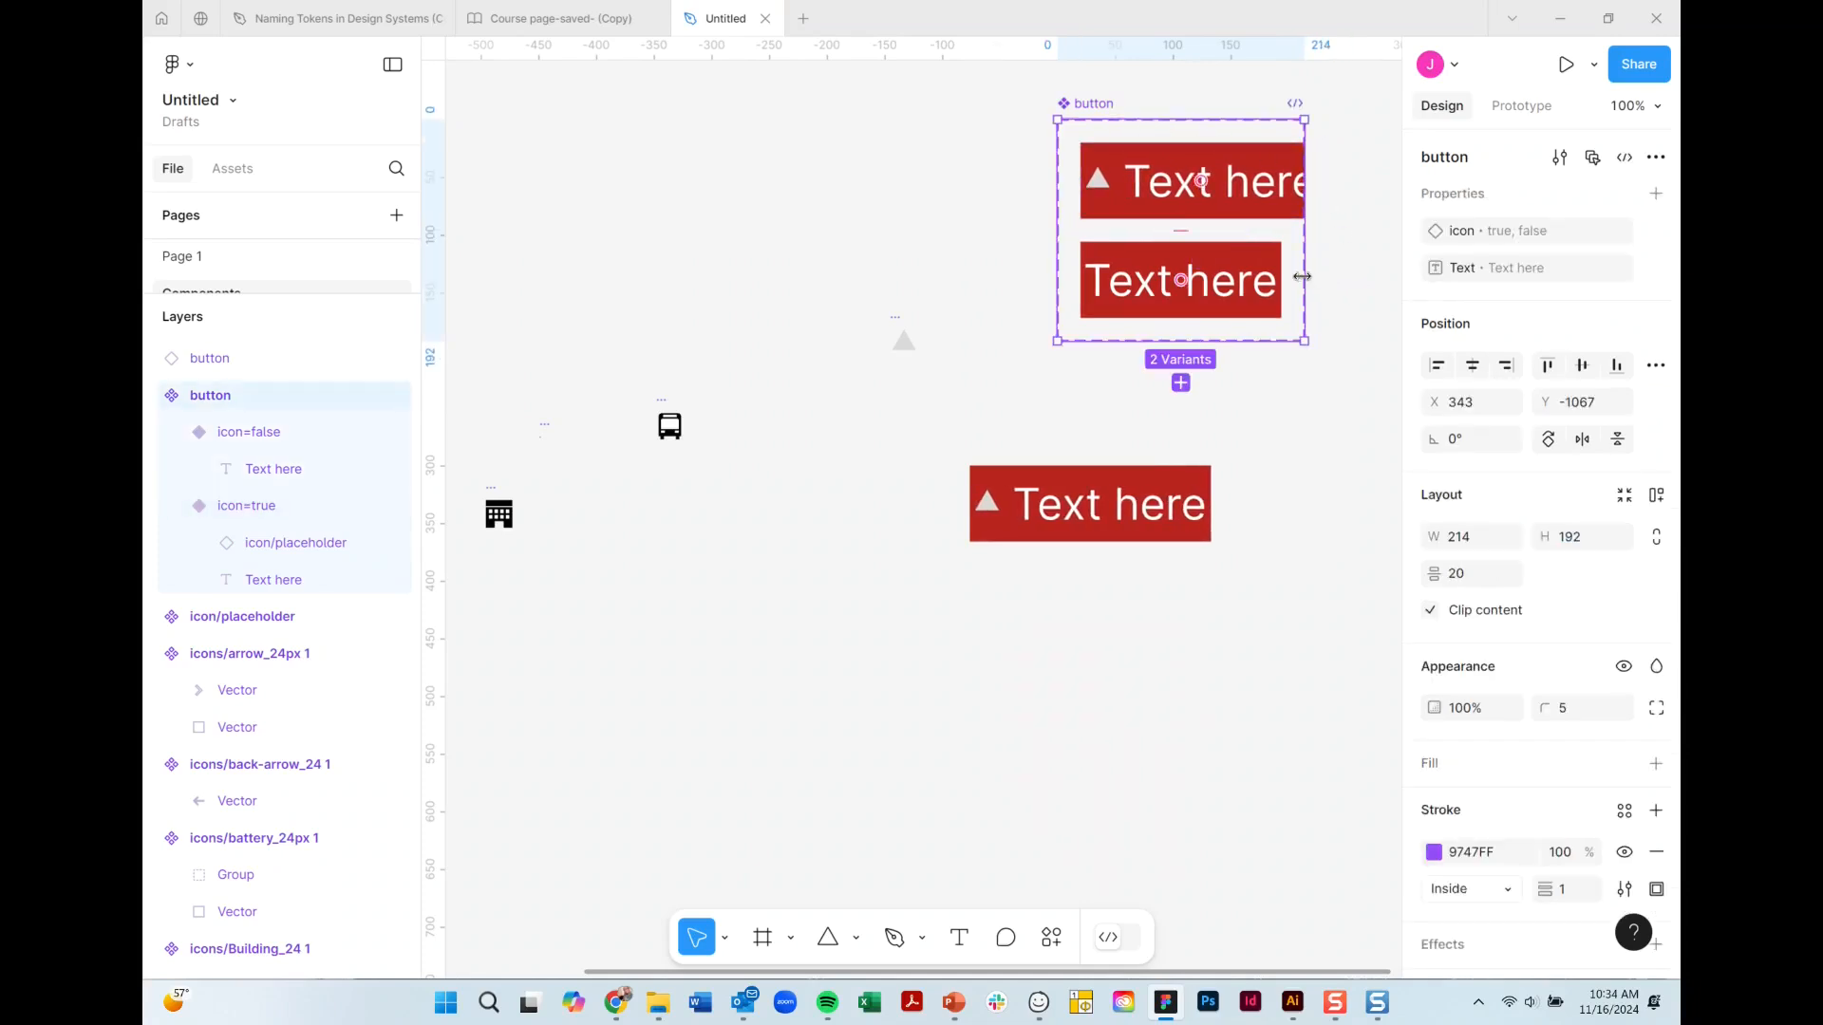
pyautogui.moveTo(1304, 278)
pyautogui.mouseDown()
pyautogui.moveTo(1359, 288)
pyautogui.moveTo(1297, 274)
pyautogui.moveTo(1321, 275)
pyautogui.mouseUp()
pyautogui.click(1282, 274)
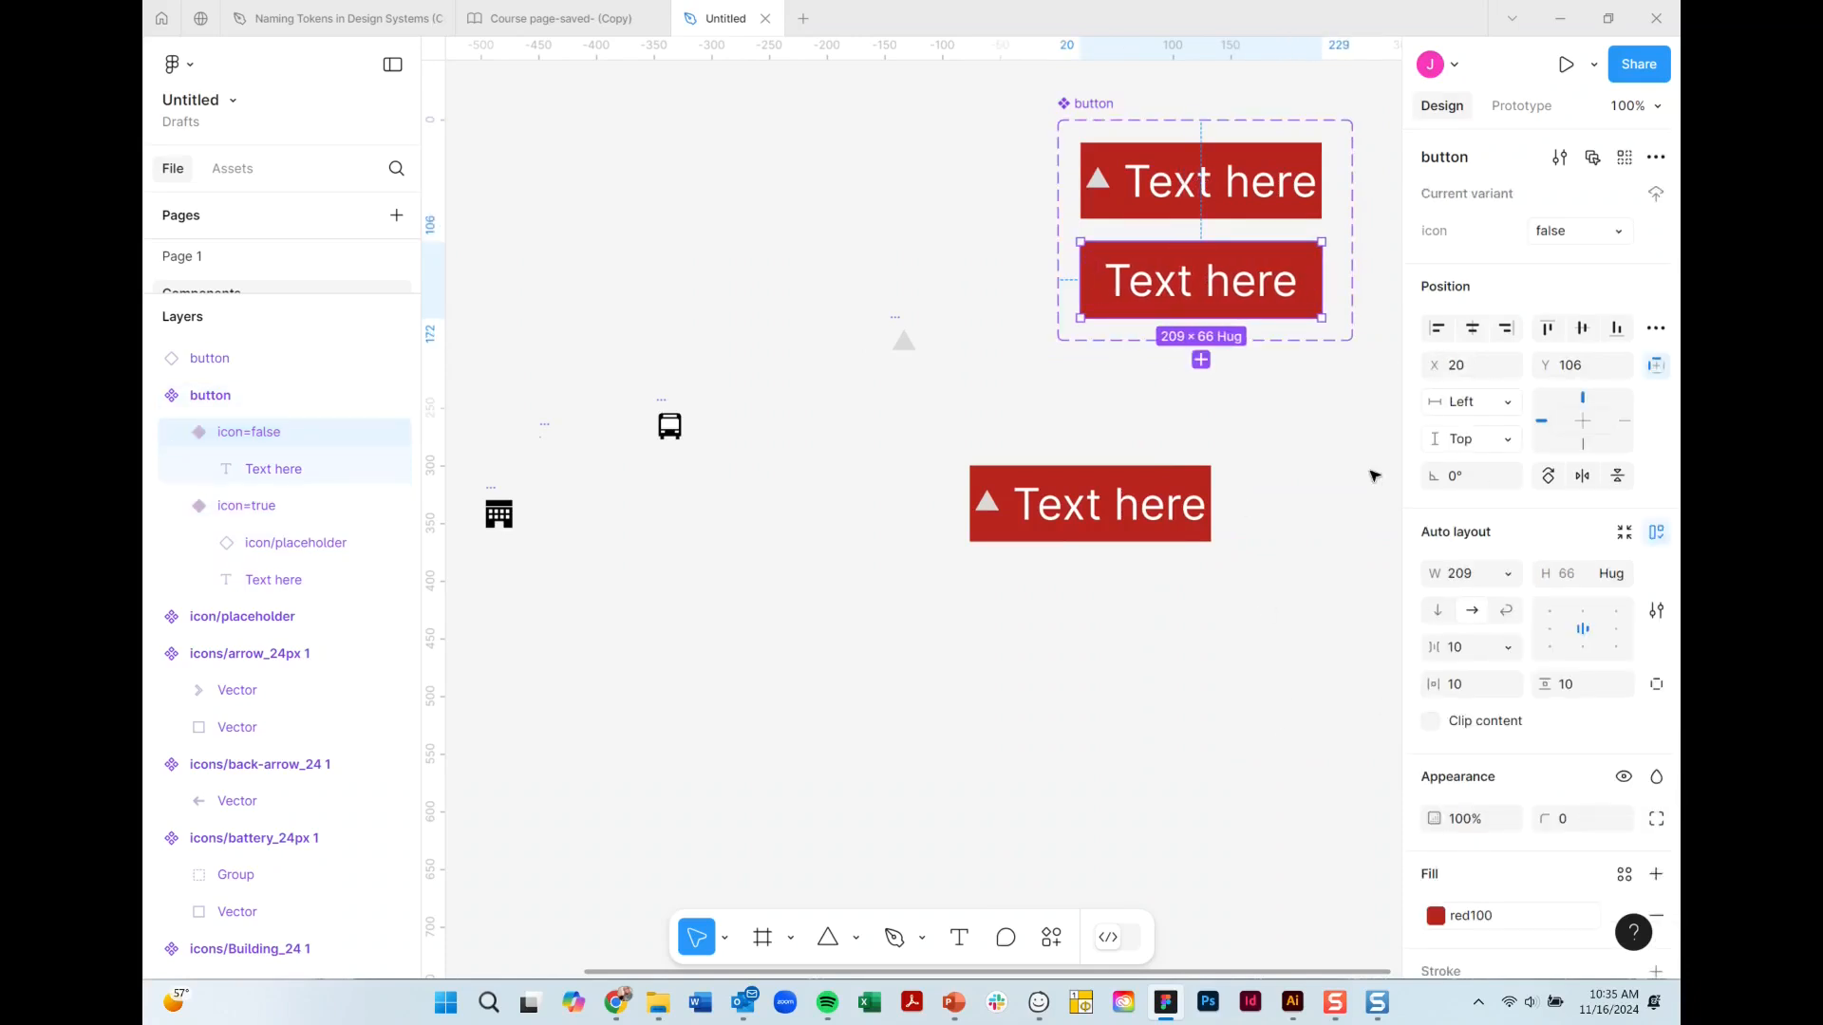
pyautogui.click(1367, 475)
# Move the button instance to about X 251, Y -693 and set its Text property to "Submit".
pyautogui.moveTo(1119, 503); pyautogui.dragTo(1101, 587)
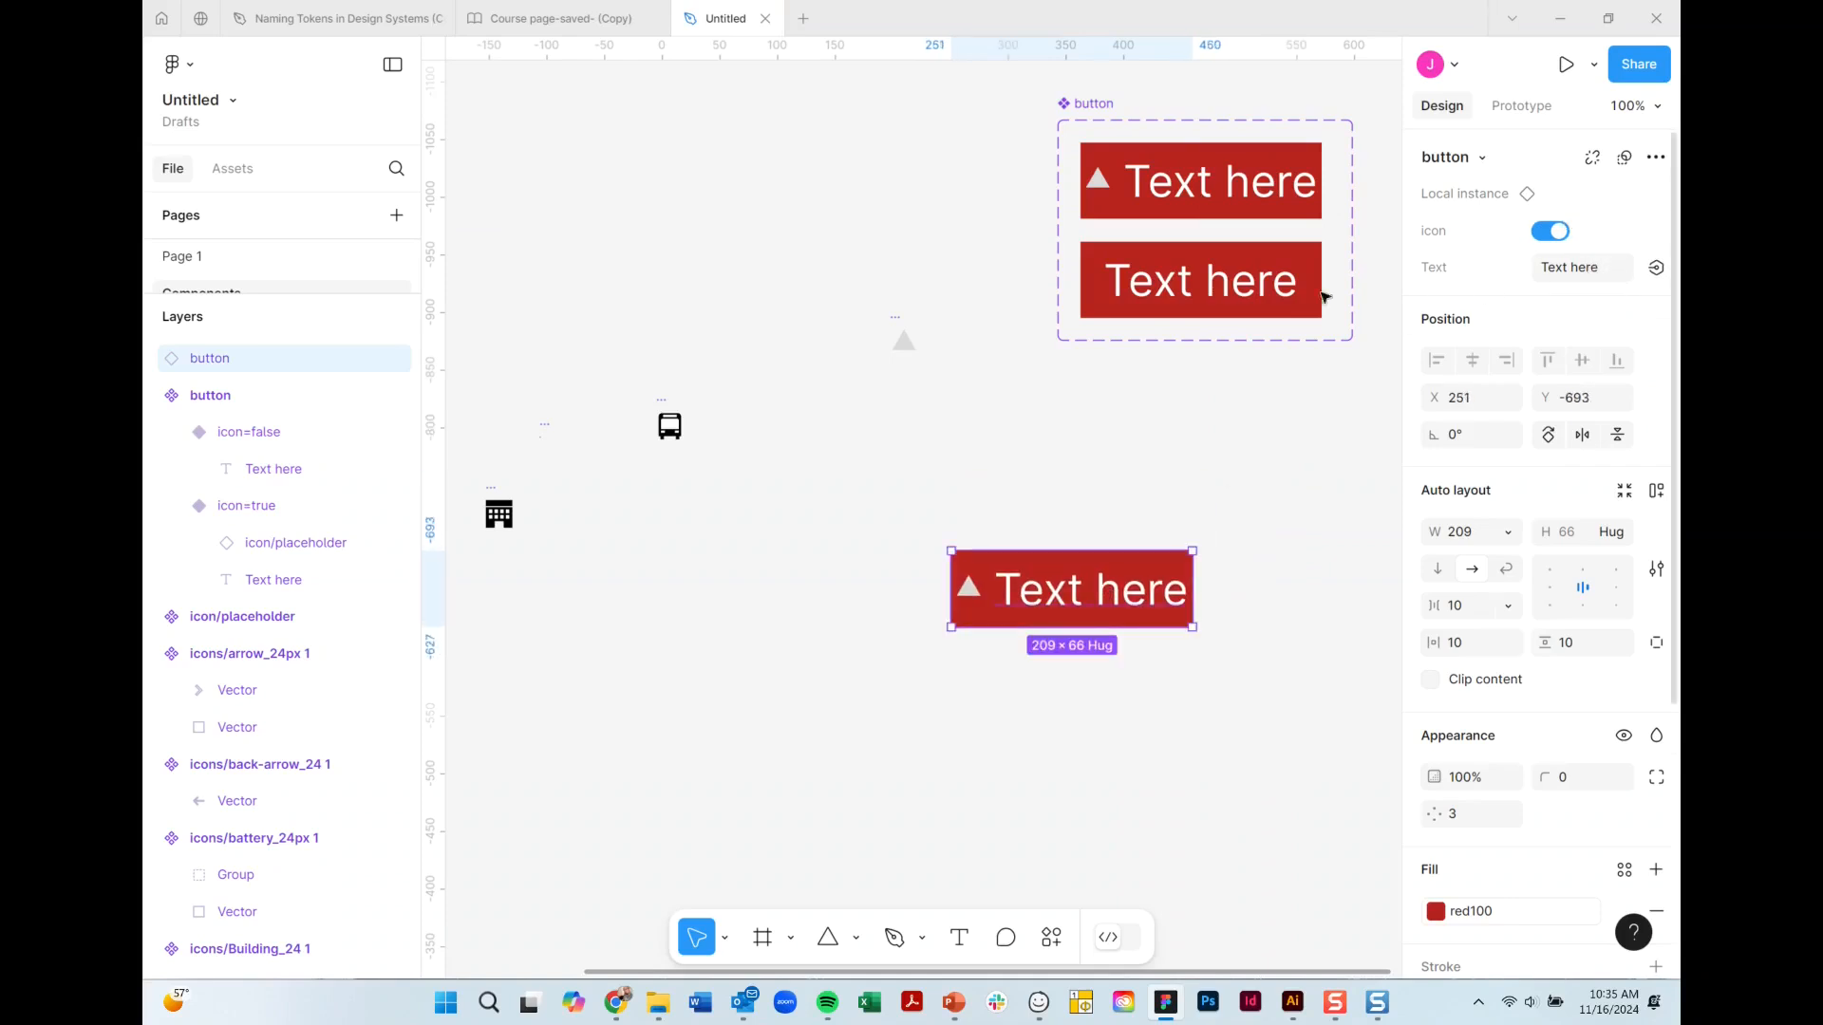
pyautogui.click(1602, 267)
pyautogui.write('Submit')
pyautogui.press('Return')
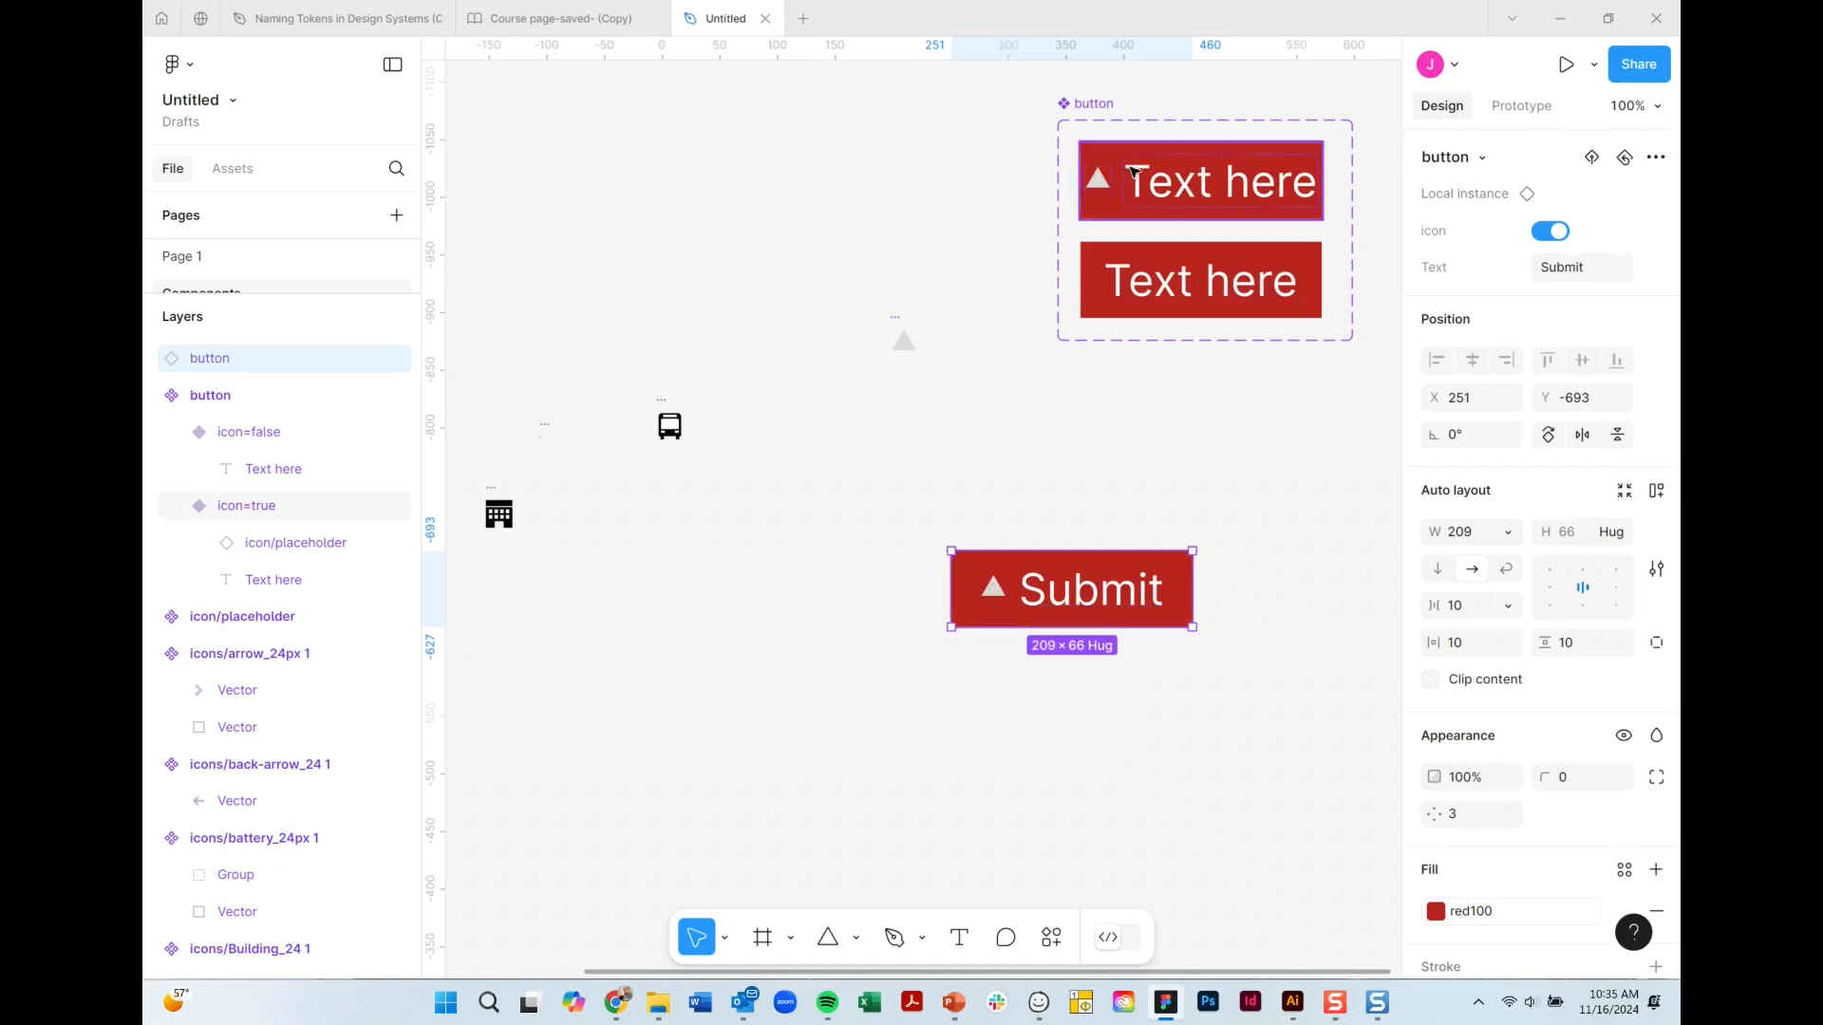
# Move the Submit instance to about X -113, Y -1052 and detach it from its main component.
pyautogui.click(1093, 183)
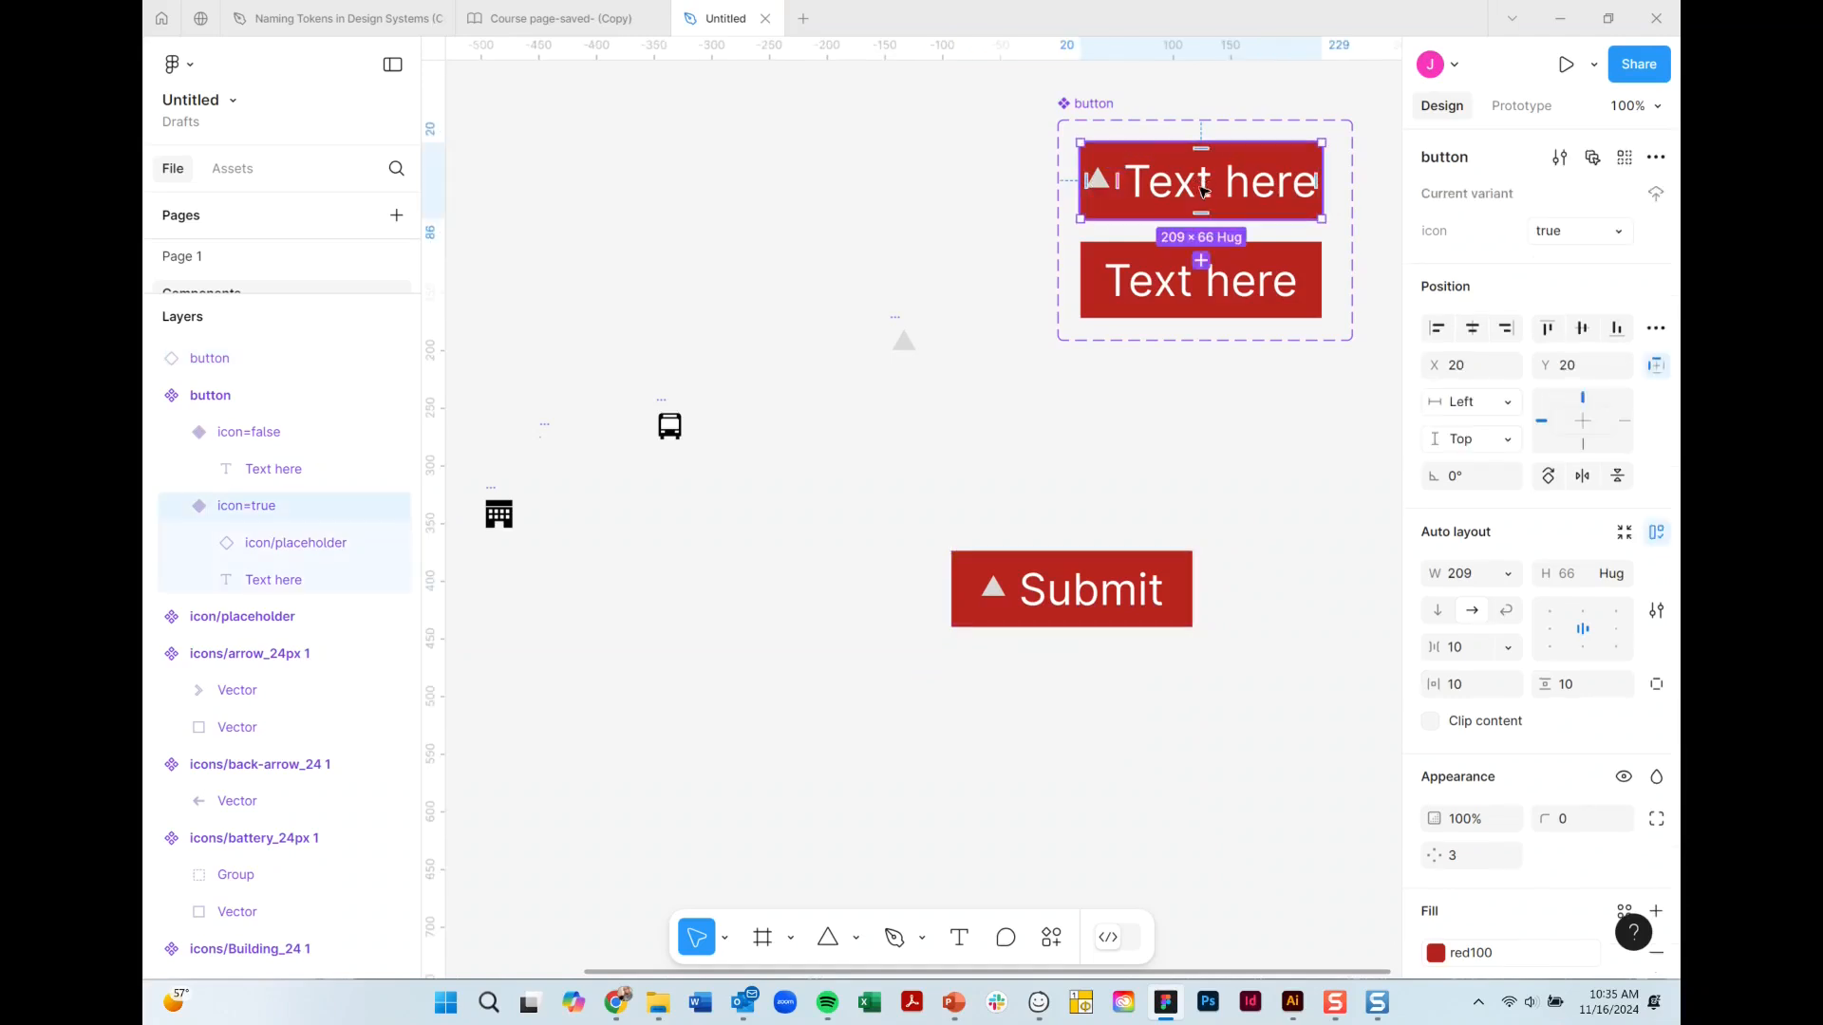
pyautogui.click(1108, 570)
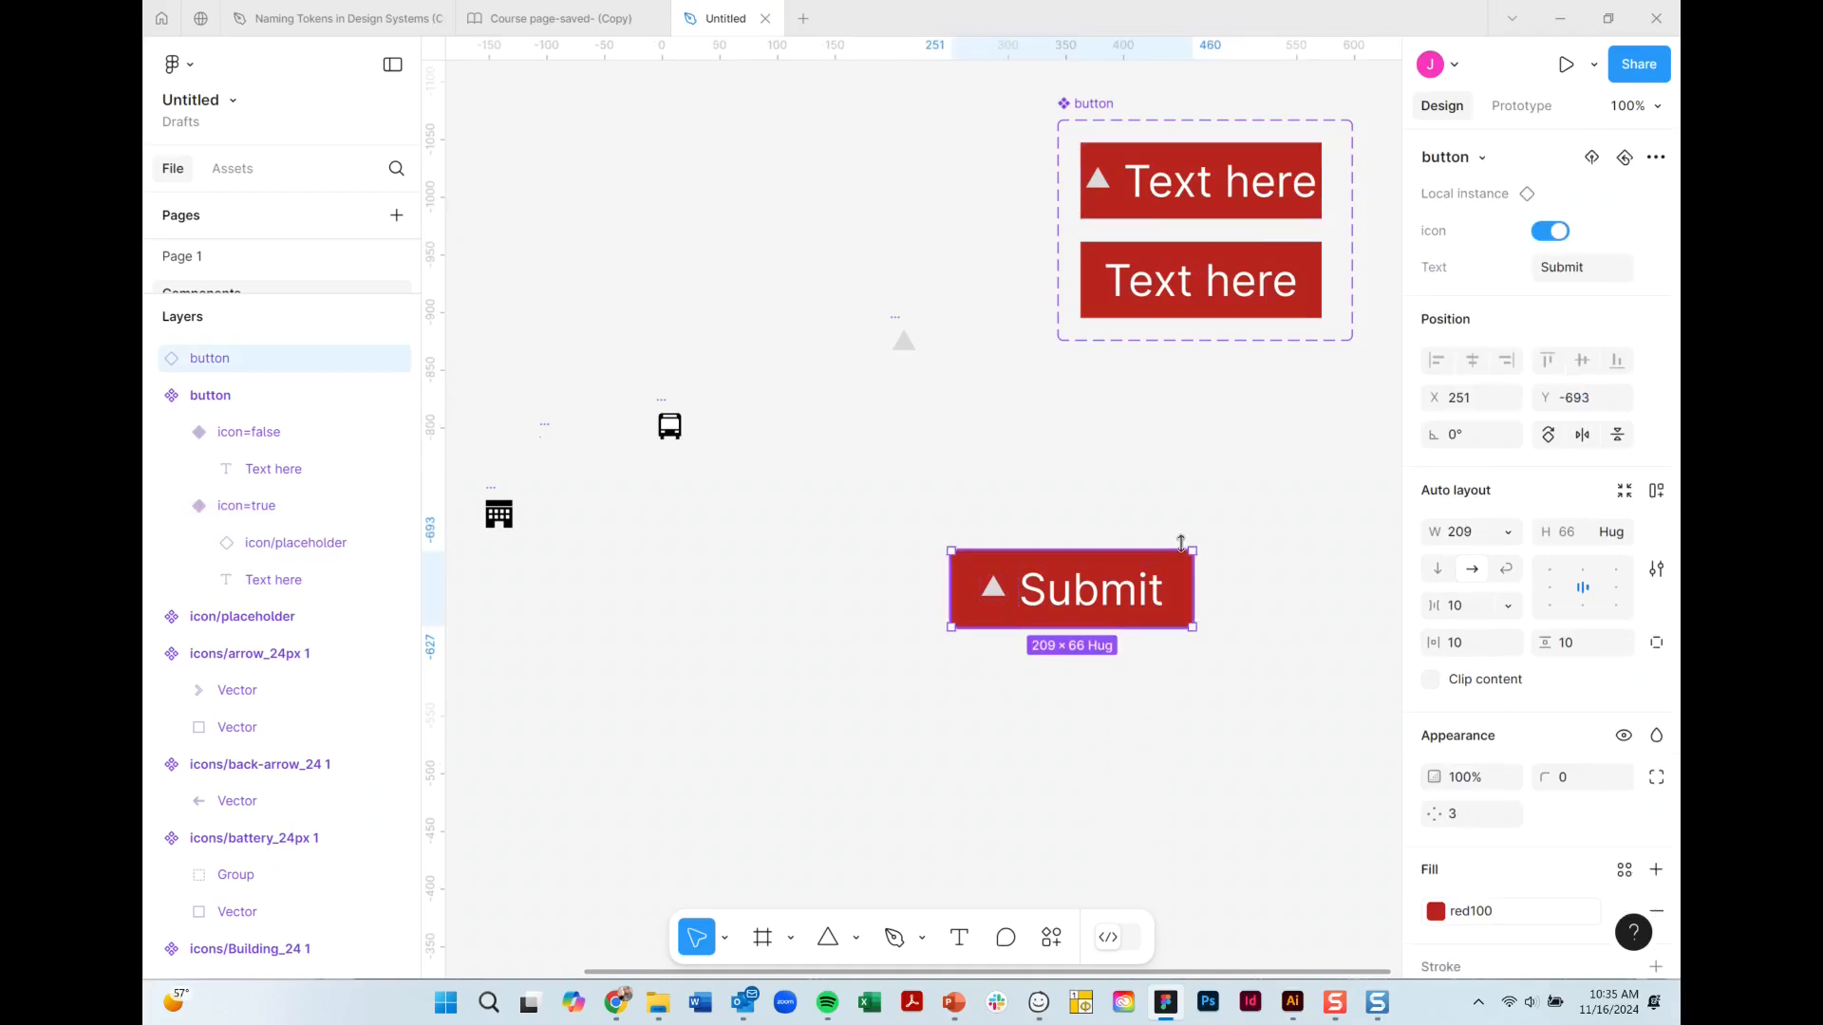
pyautogui.moveTo(1007, 568); pyautogui.dragTo(676, 159)
pyautogui.rightClick(676, 159)
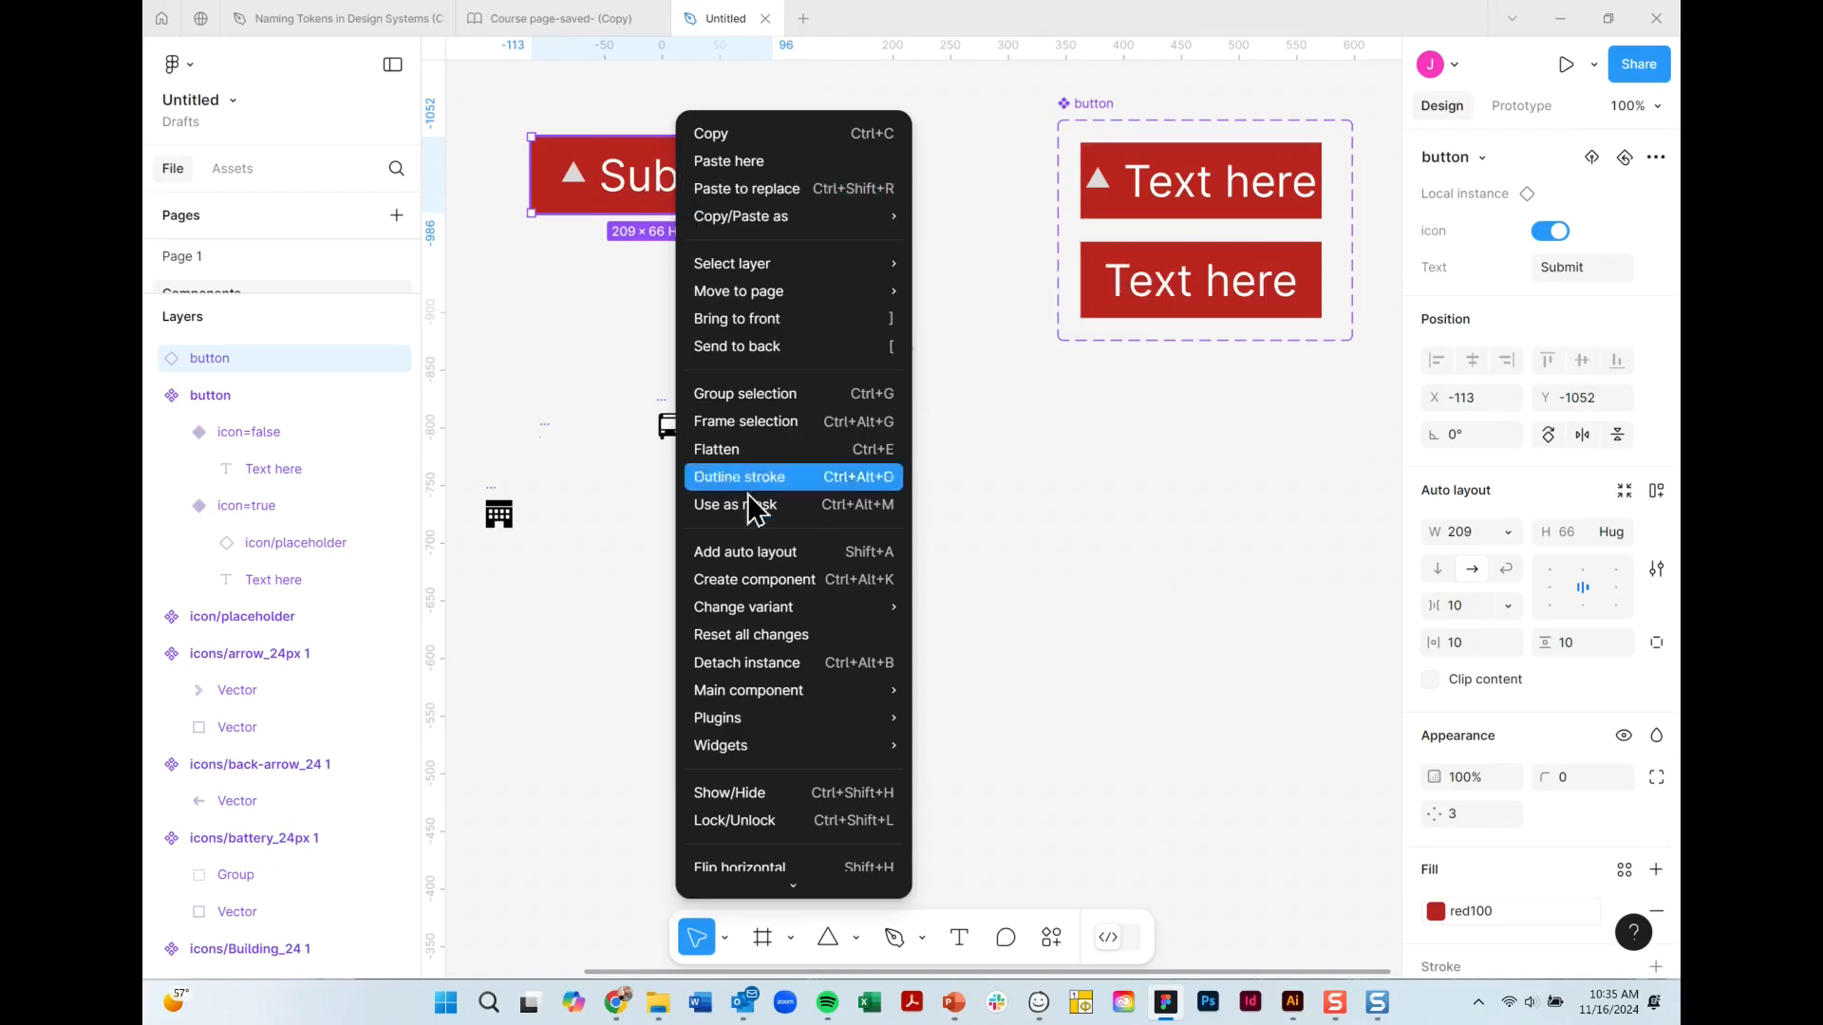
pyautogui.click(790, 661)
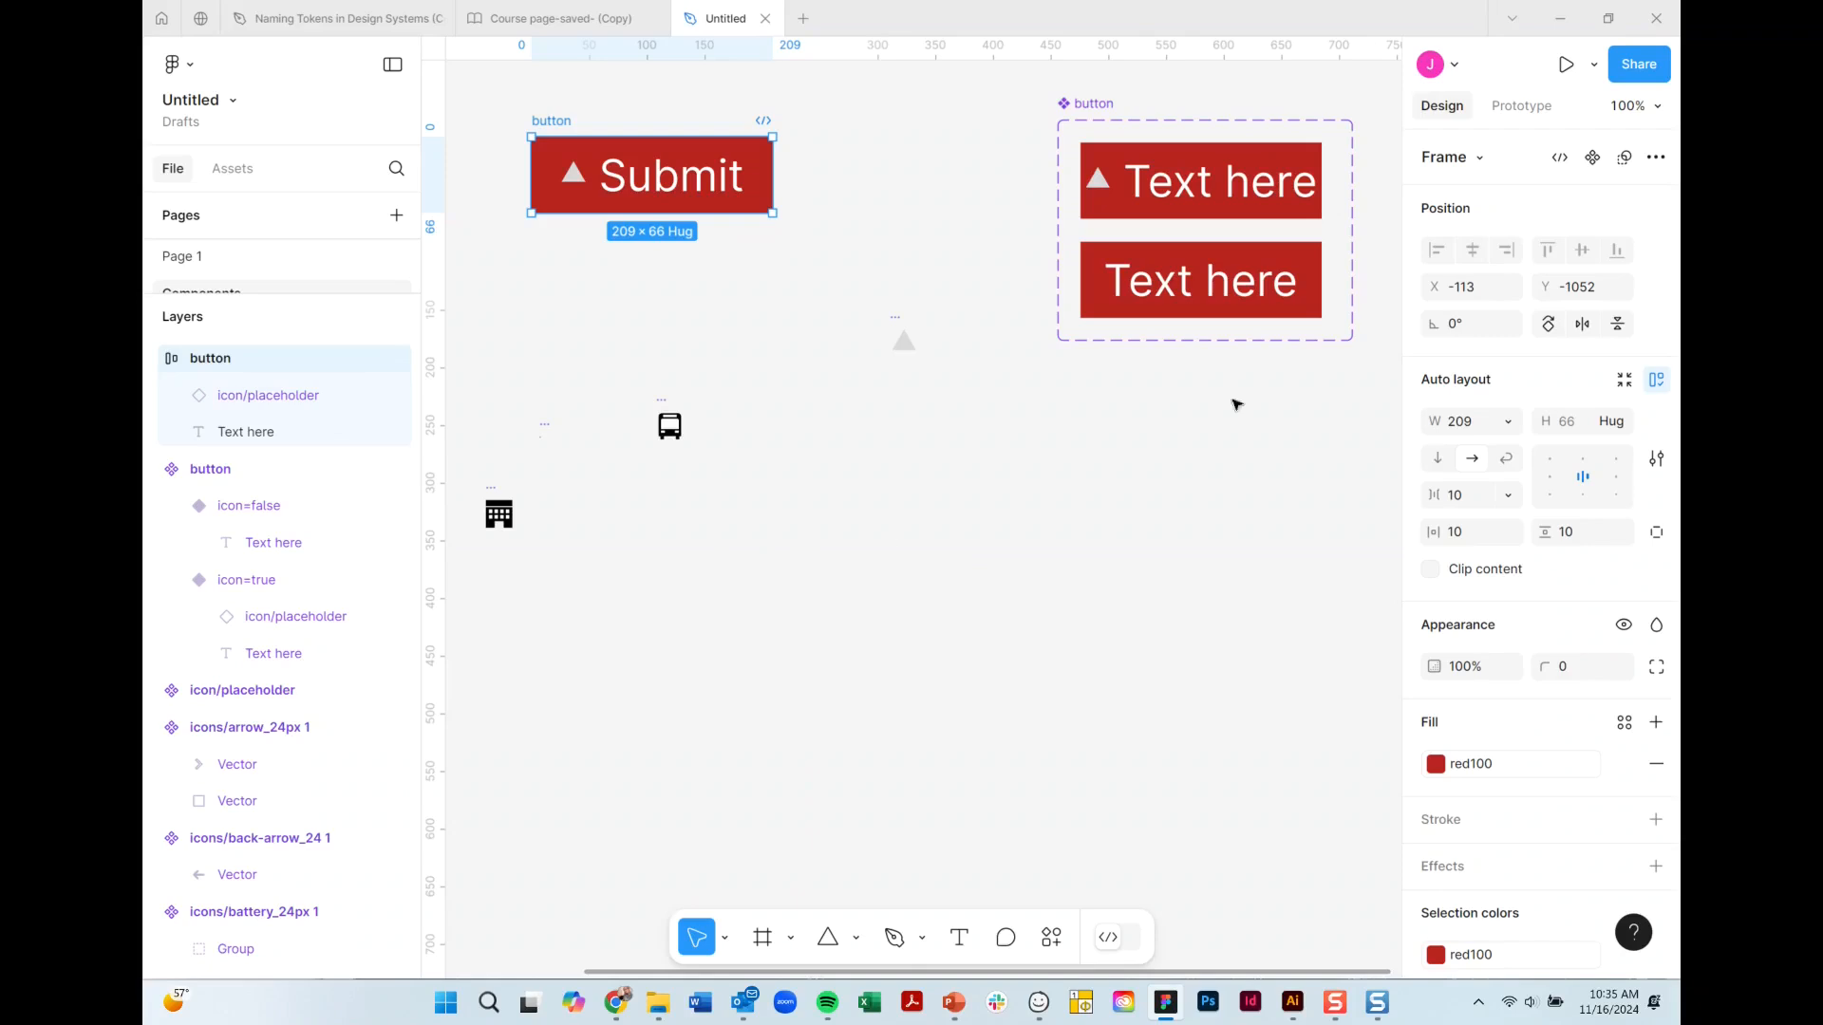
# Convert the Submit frame into a component and turn it back into a frame with the Detach Component plugin.
pyautogui.click(1593, 158)
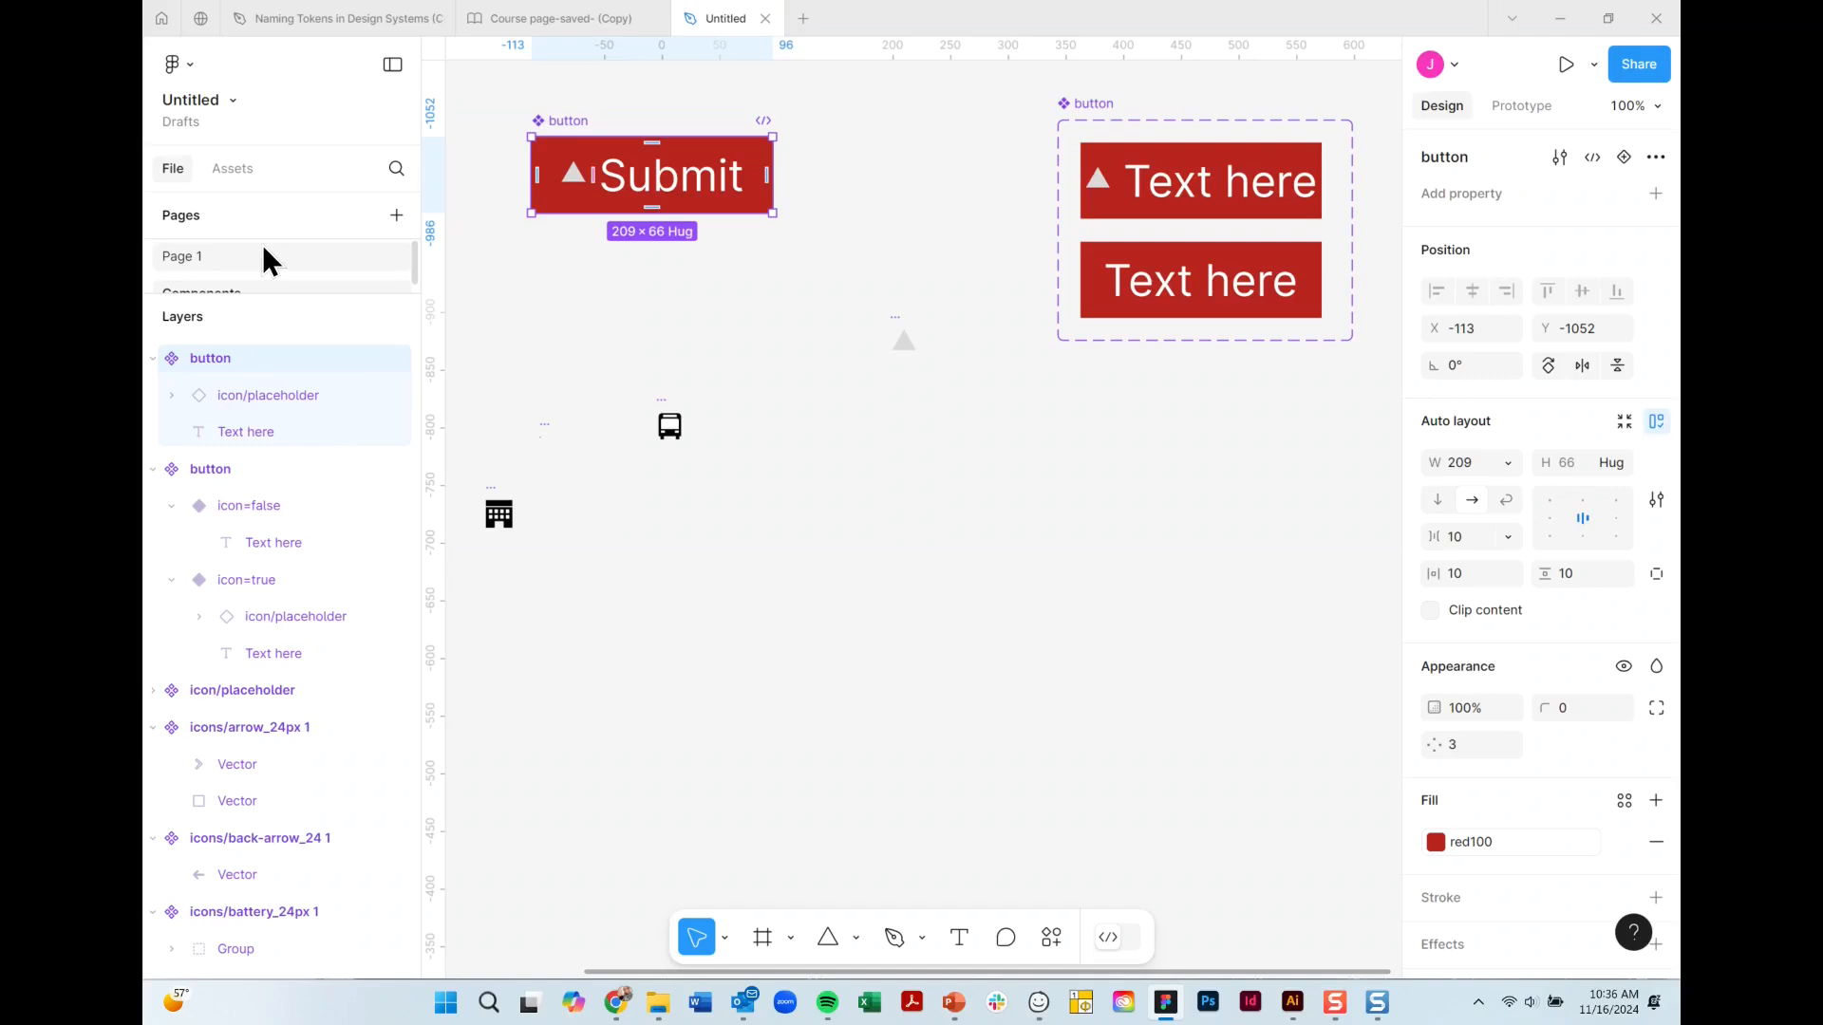
pyautogui.click(1046, 927)
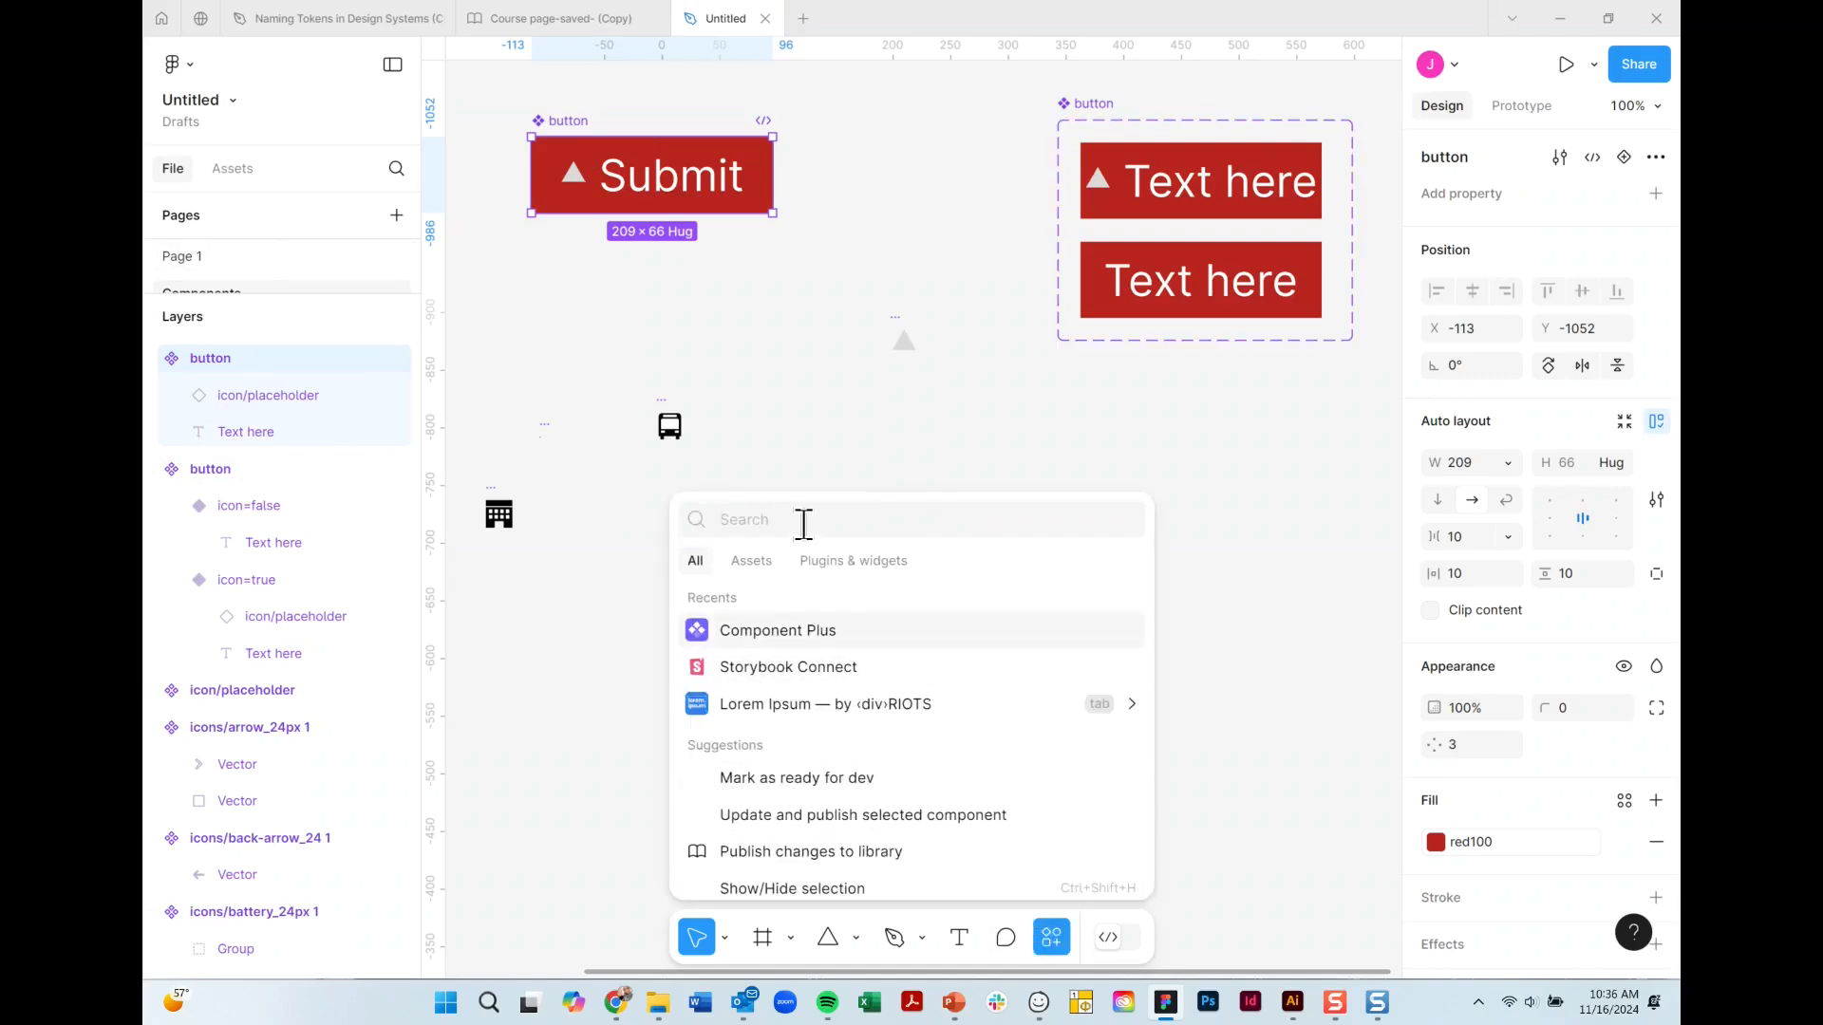
pyautogui.write('detach')
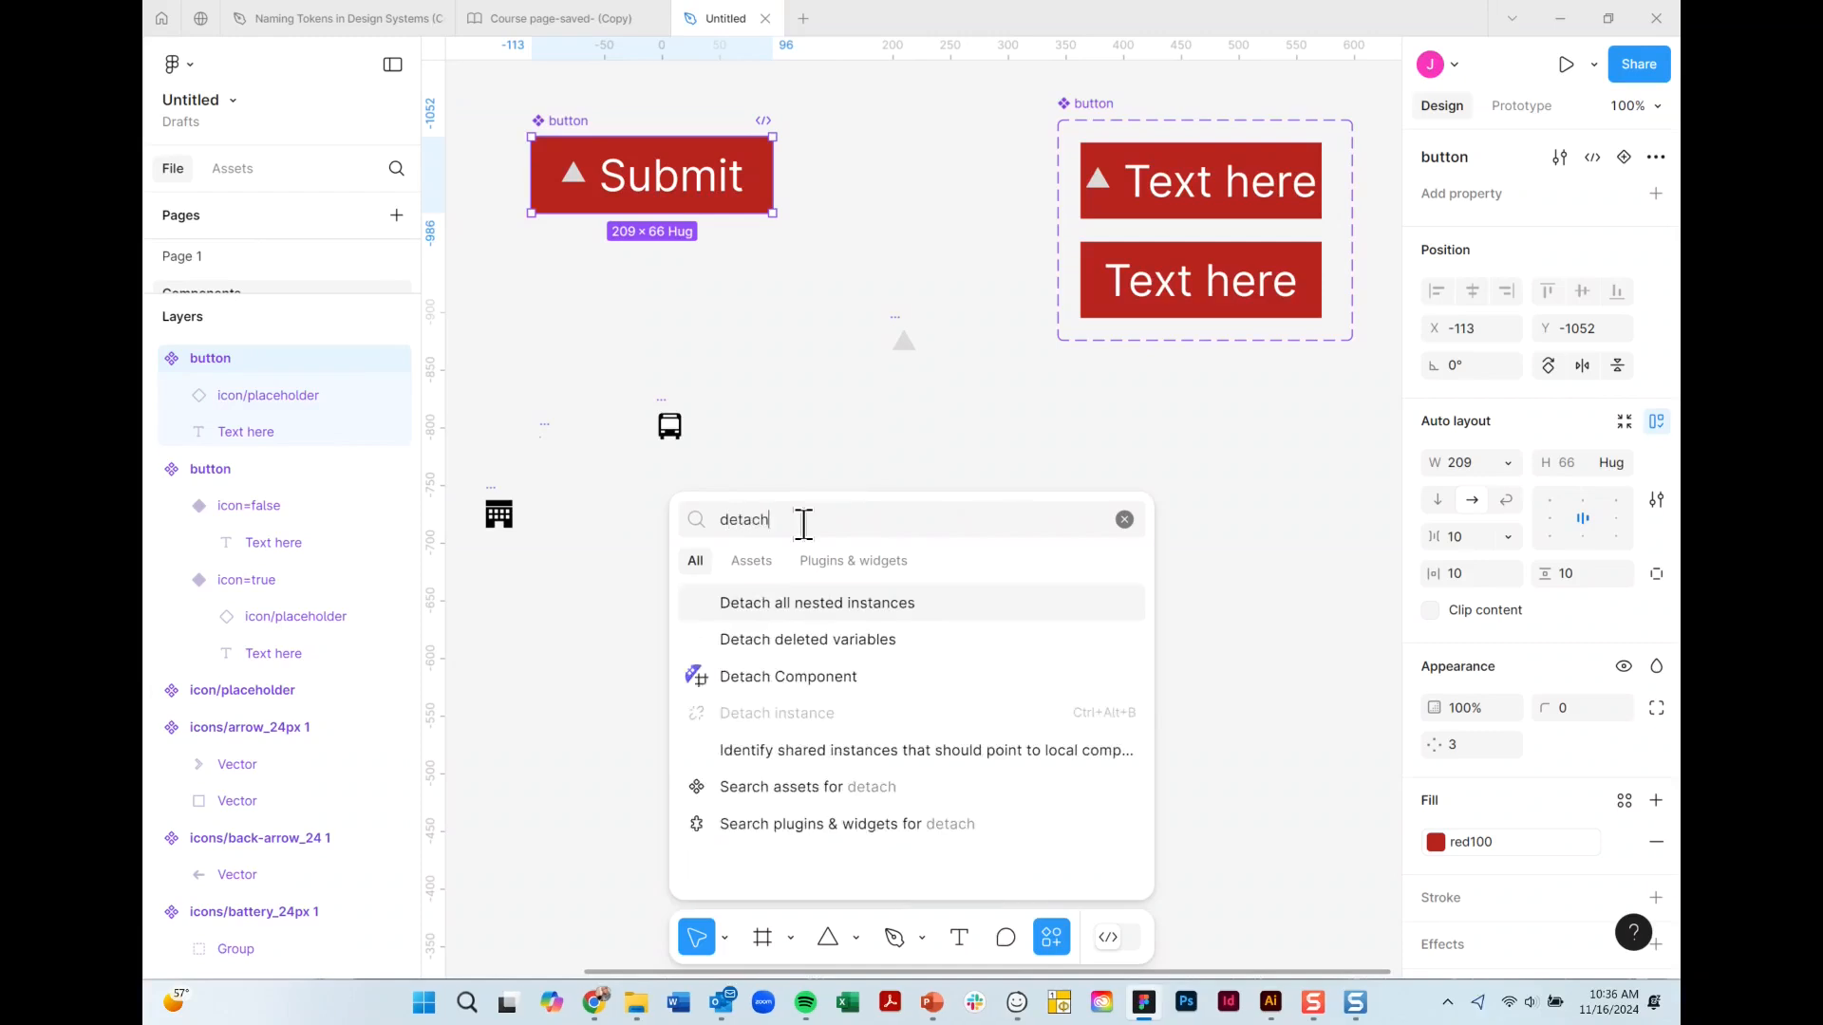
pyautogui.click(830, 676)
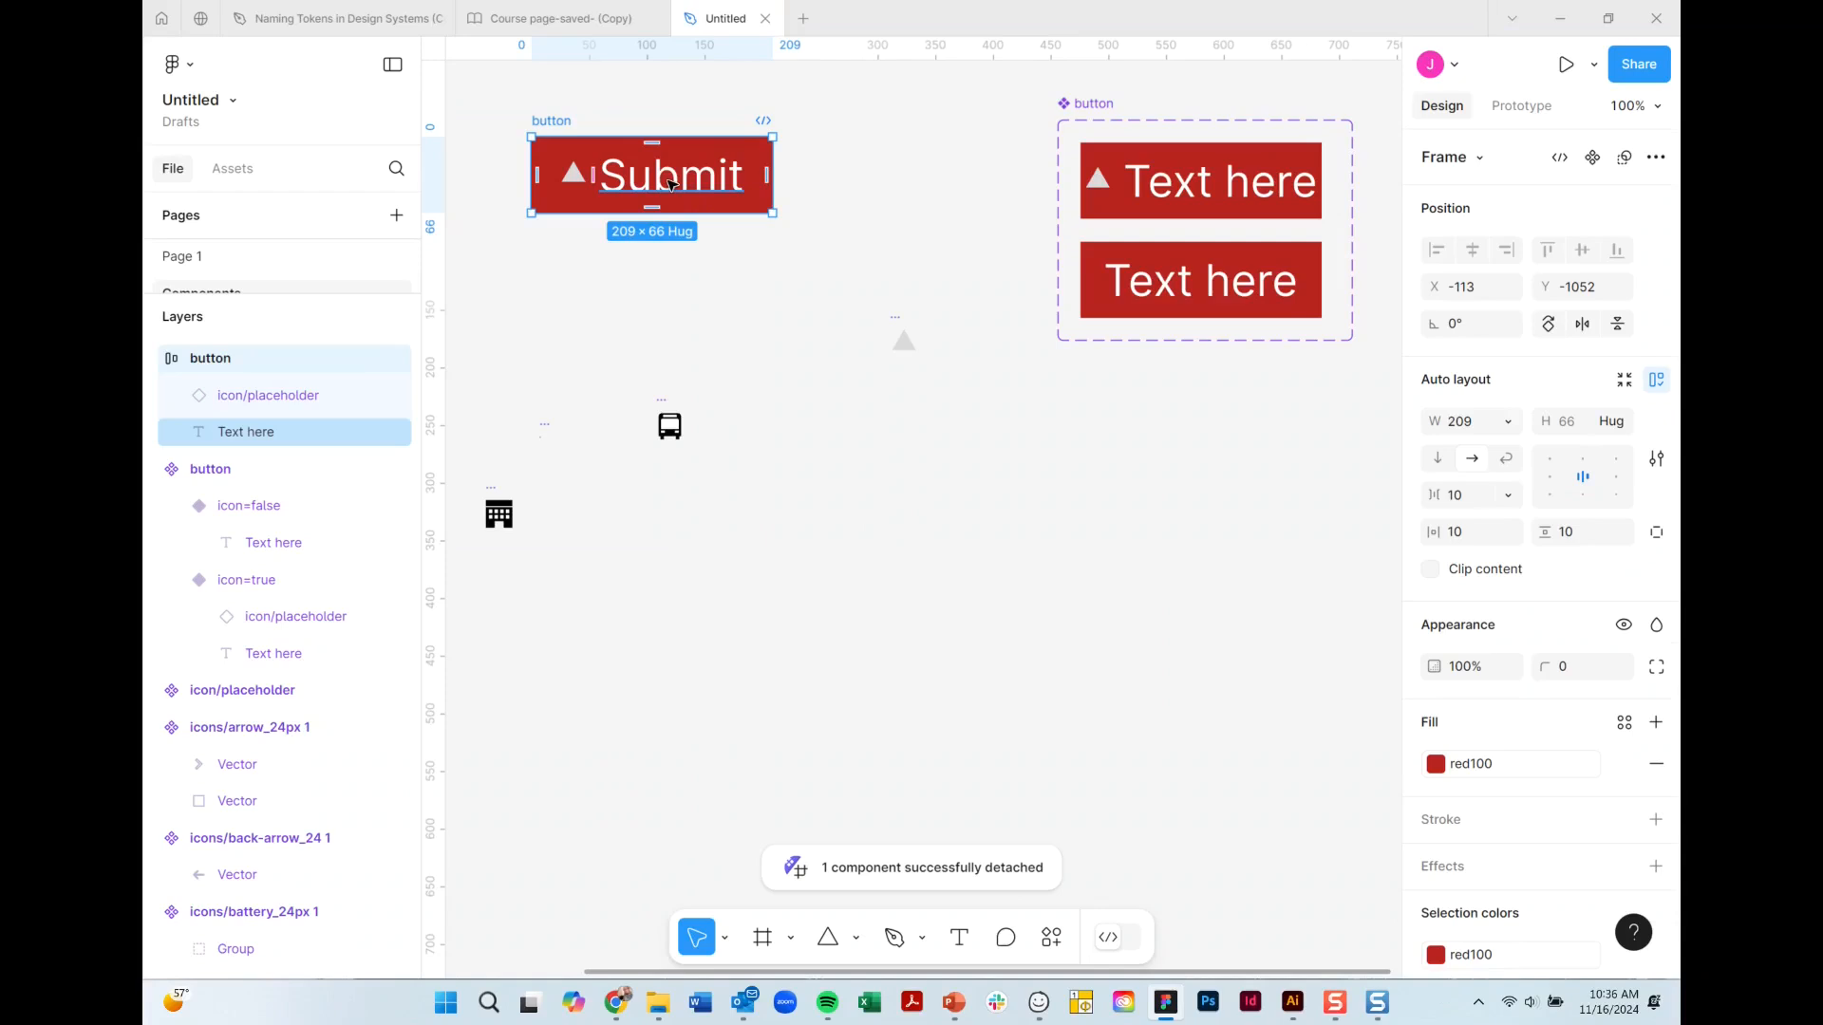
pyautogui.click(842, 311)
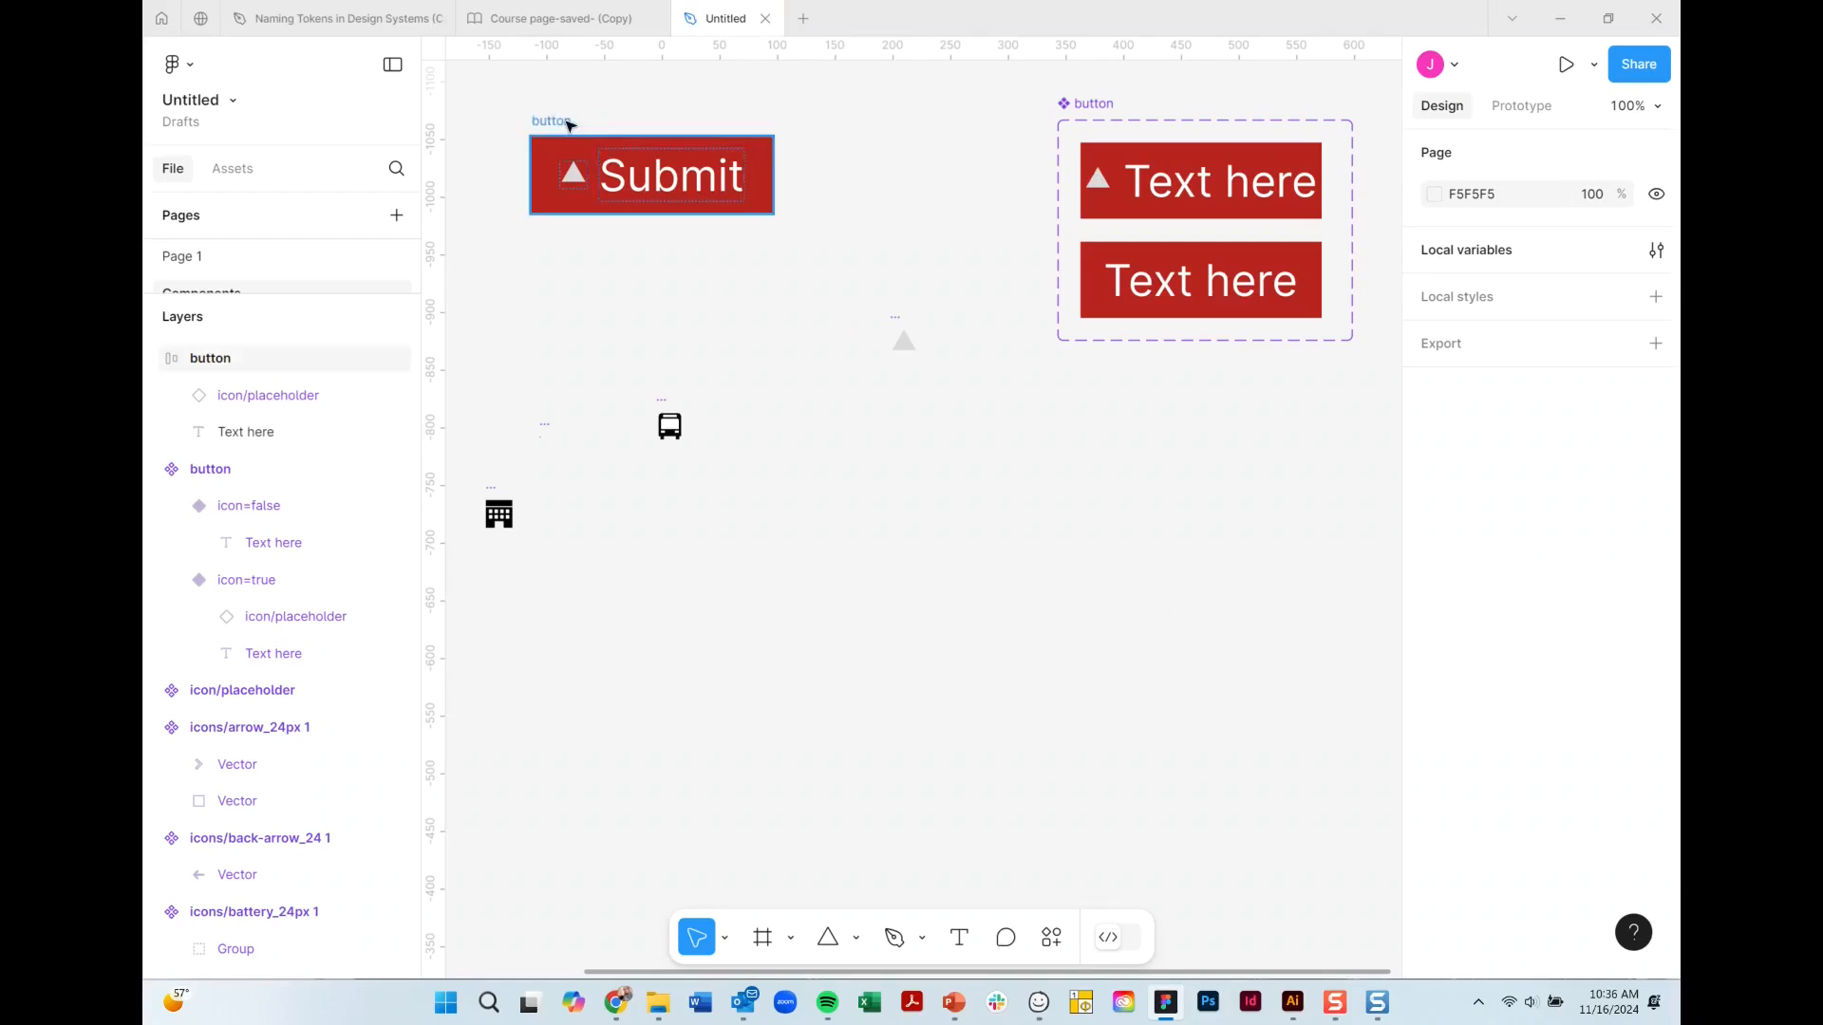
# Move the Submit frame to about X 5, Y -1049 and check the icon placeholder nested inside it.
pyautogui.click(701, 178)
pyautogui.moveTo(701, 179); pyautogui.dragTo(838, 182)
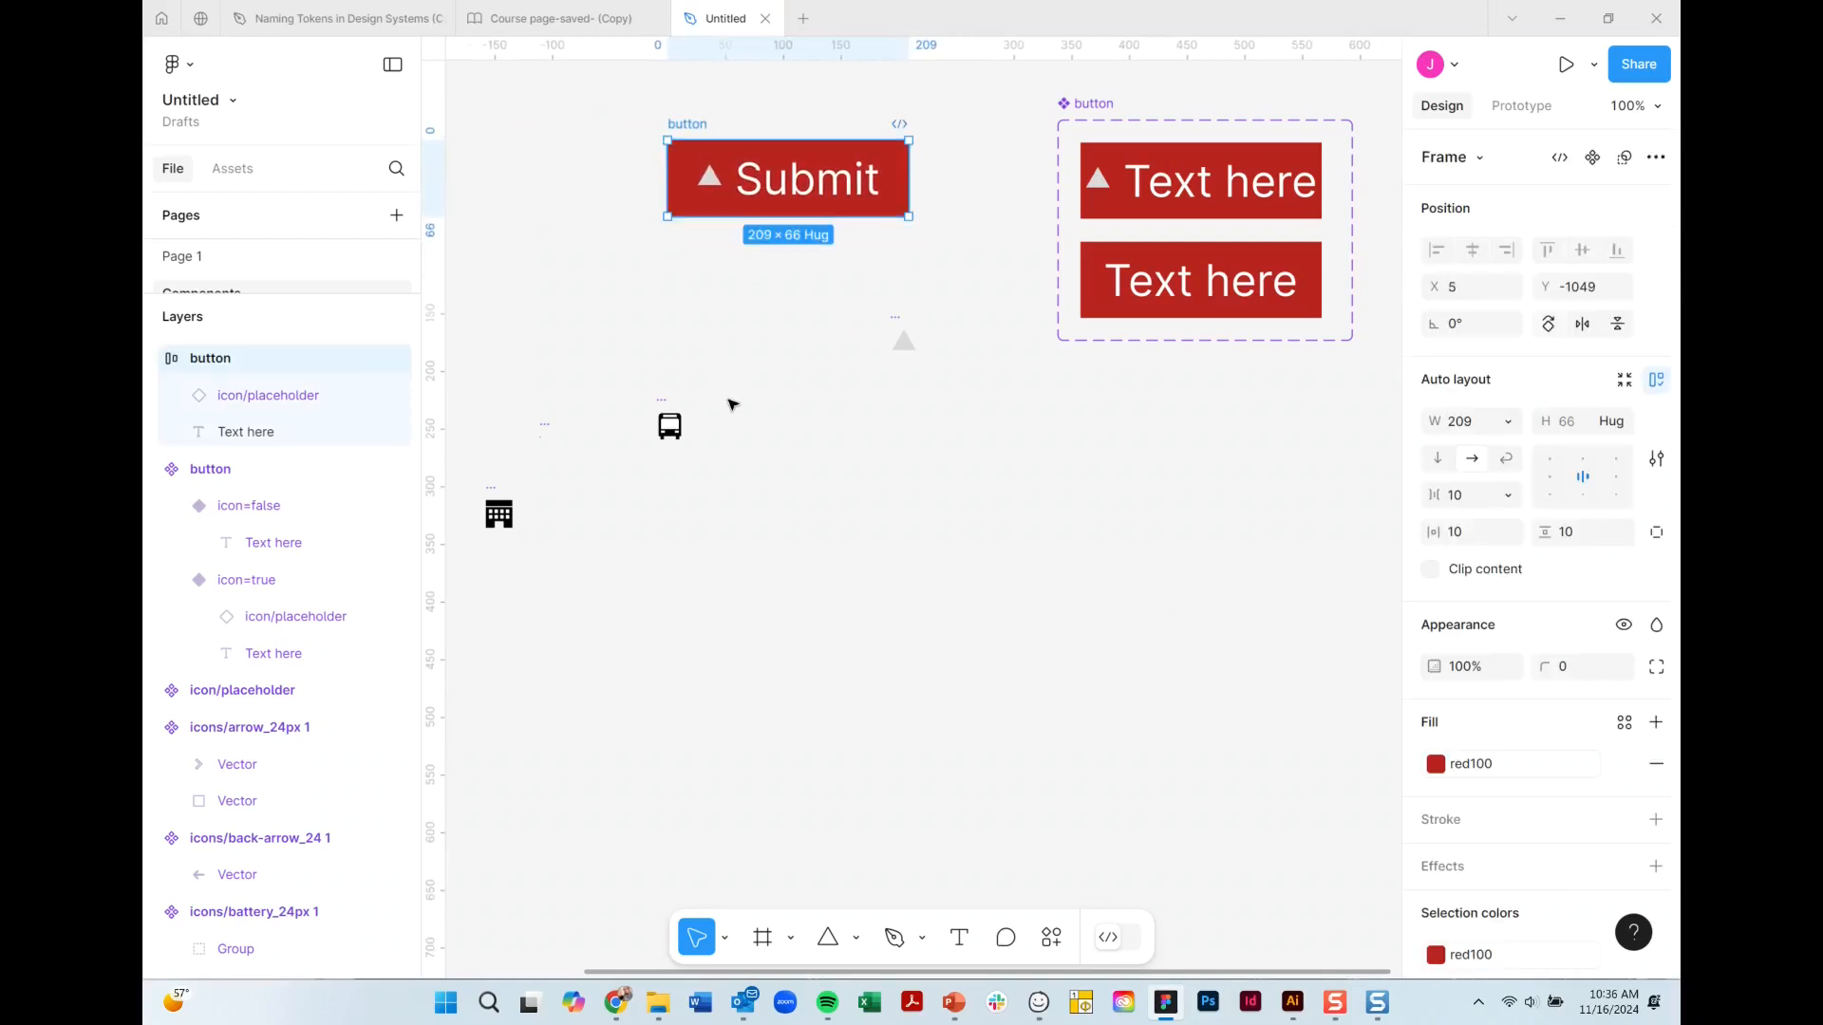
pyautogui.click(709, 181)
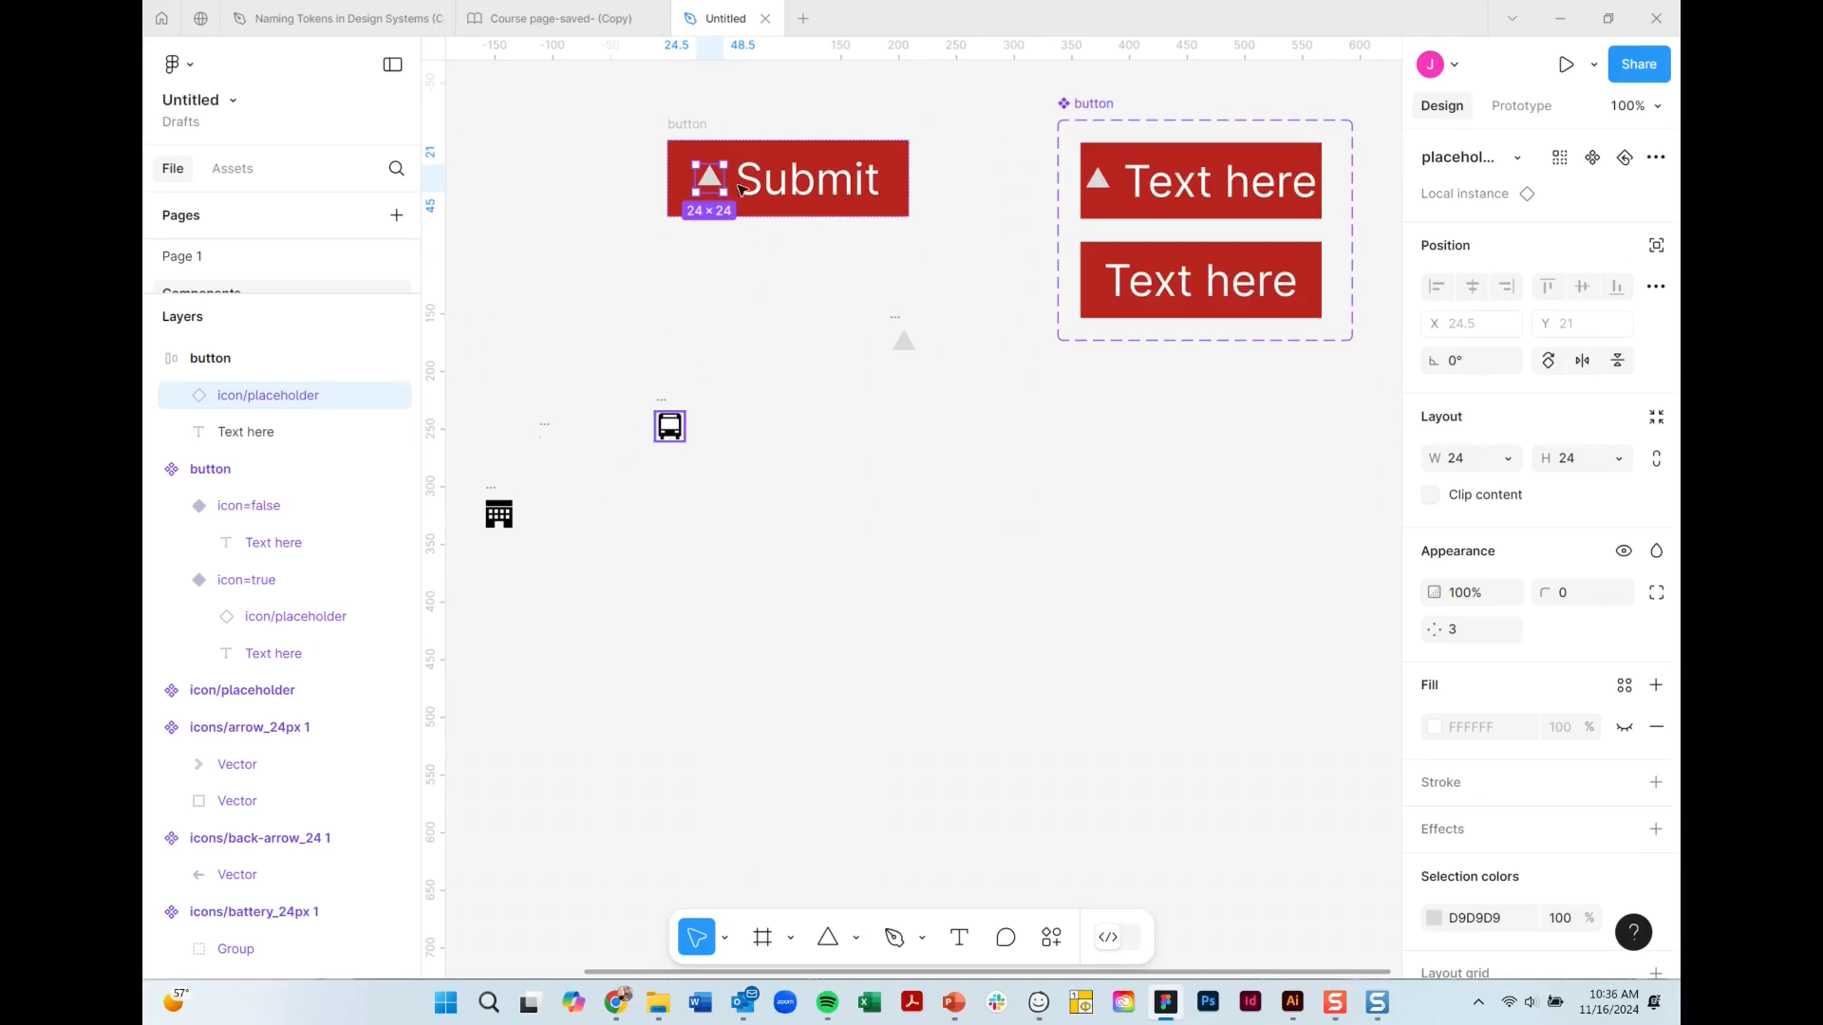
pyautogui.click(694, 127)
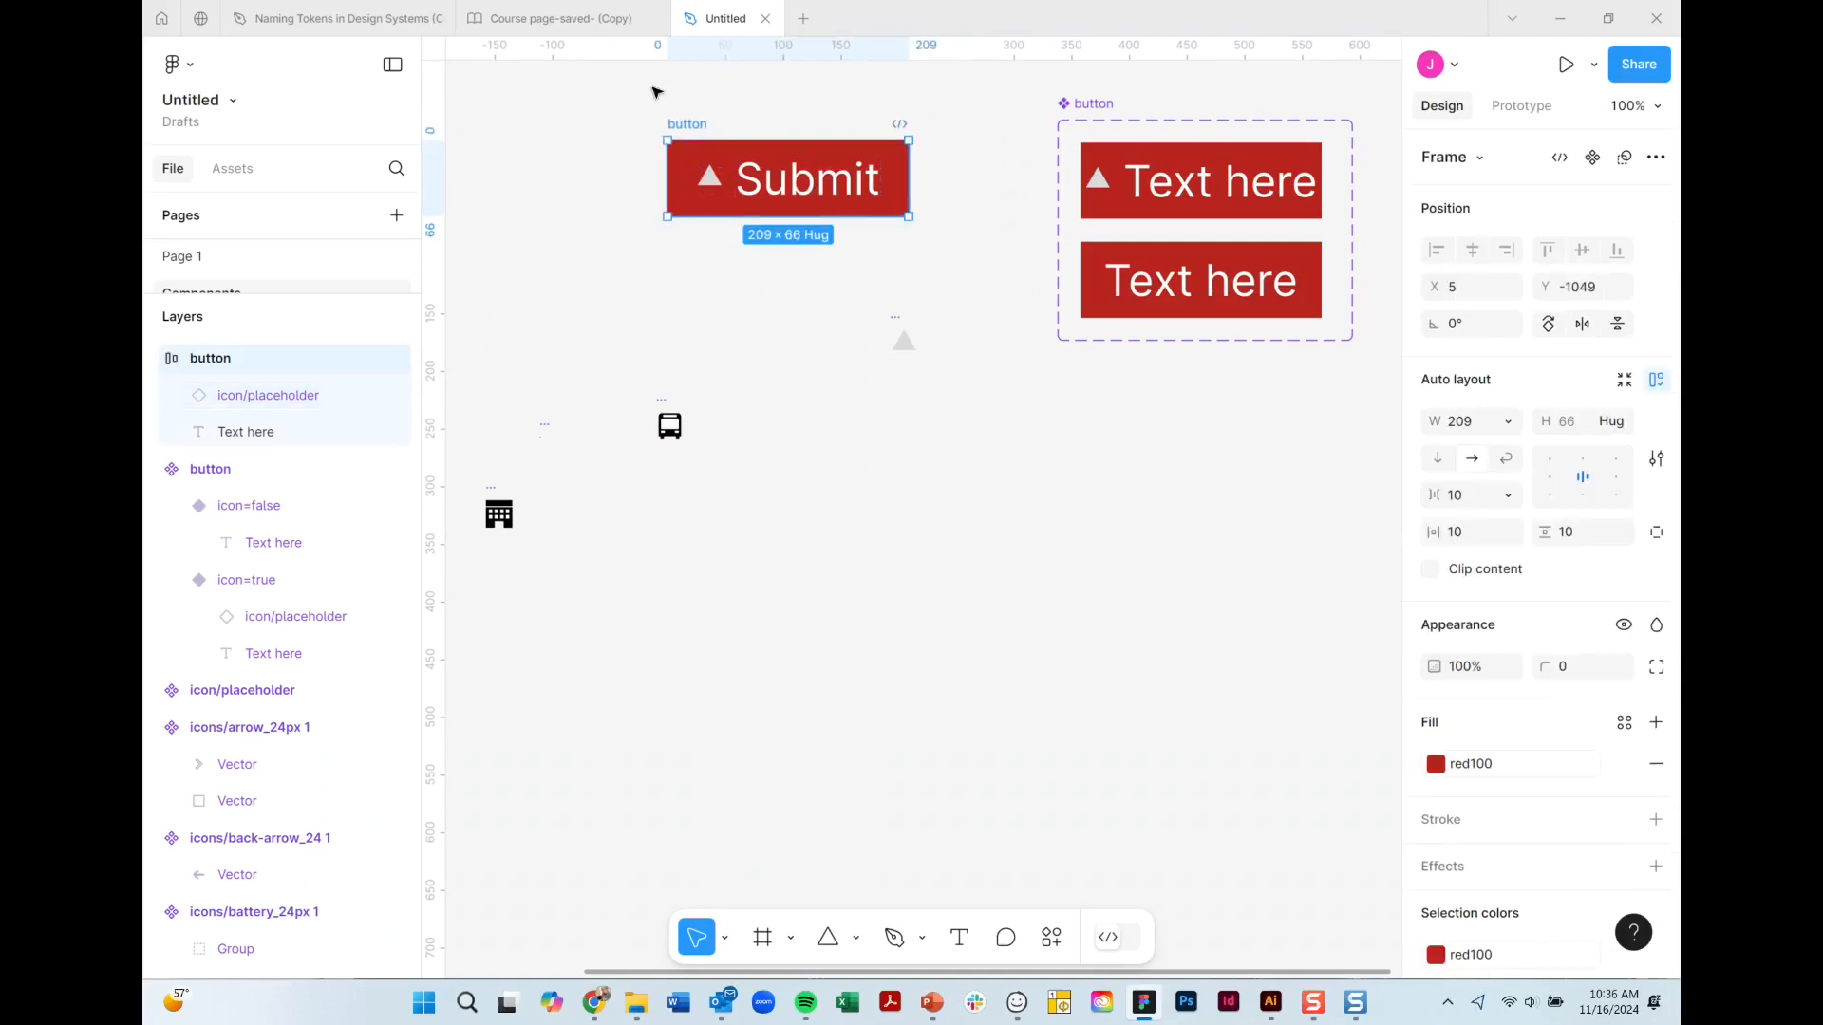
pyautogui.click(721, 178)
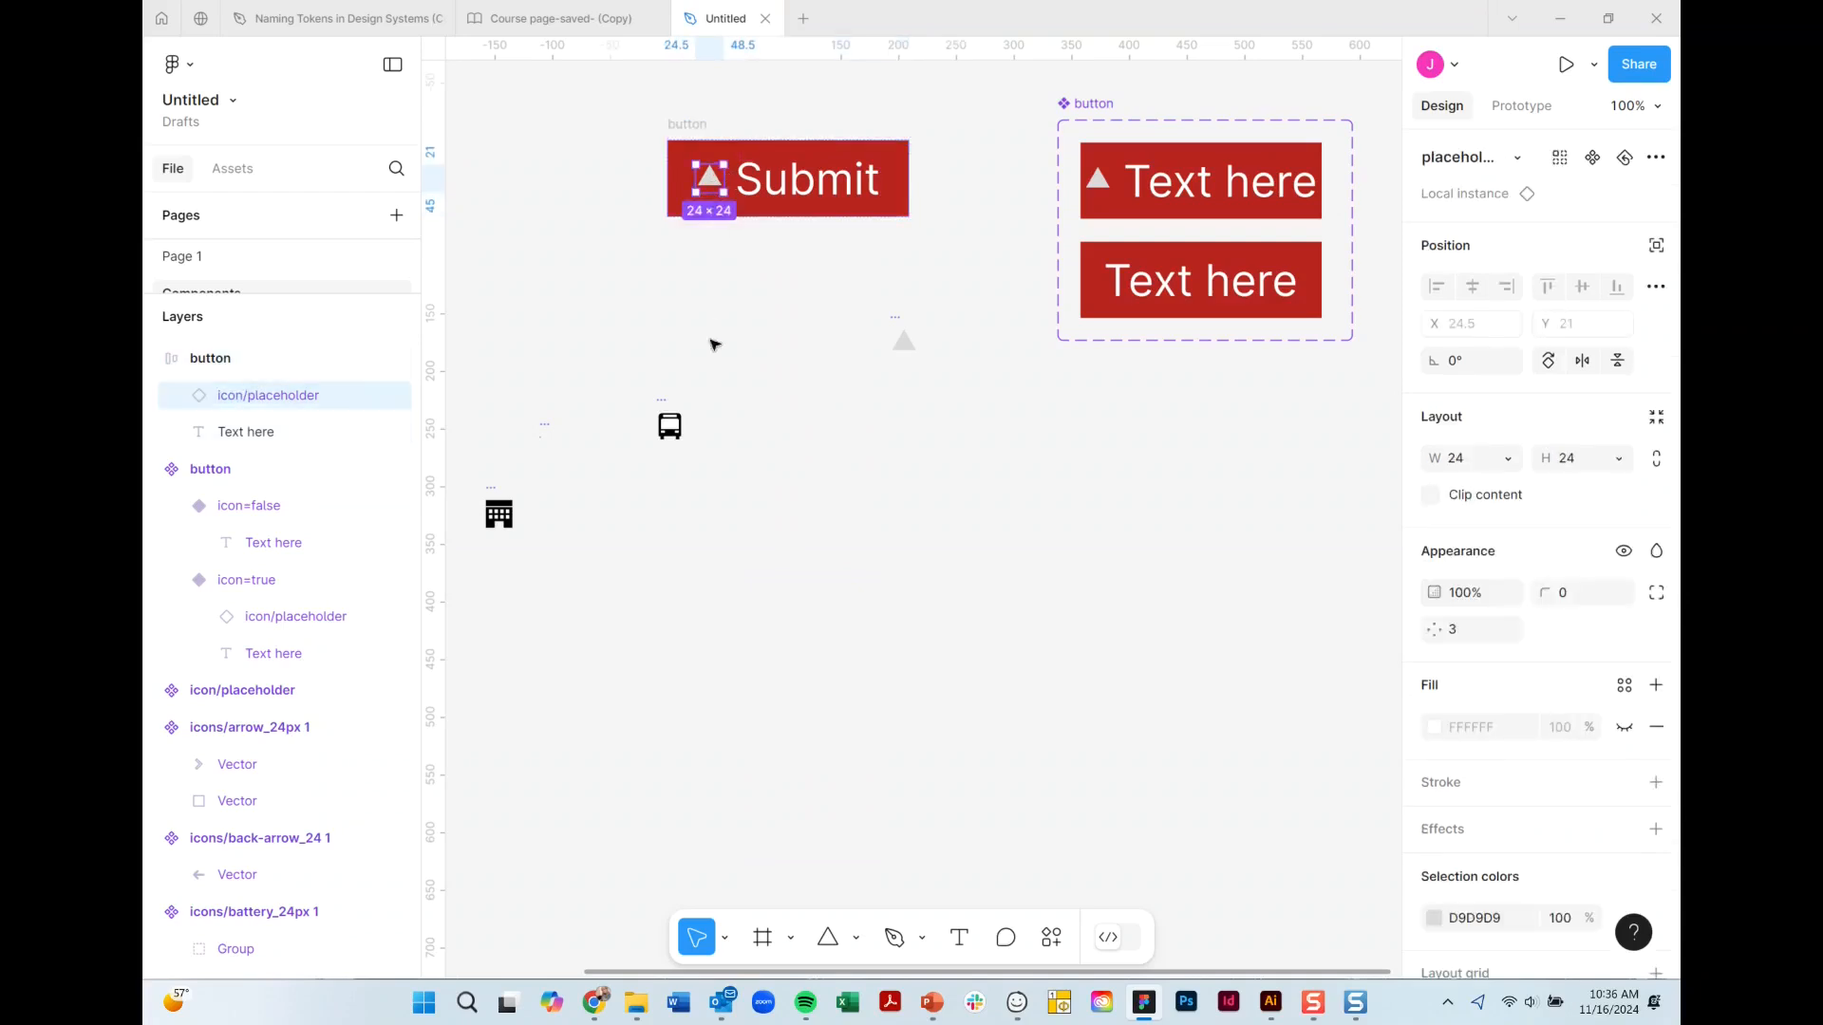
# Convert the Submit frame into a component and place an instance of it at about X 237, Y -715.
pyautogui.click(700, 126)
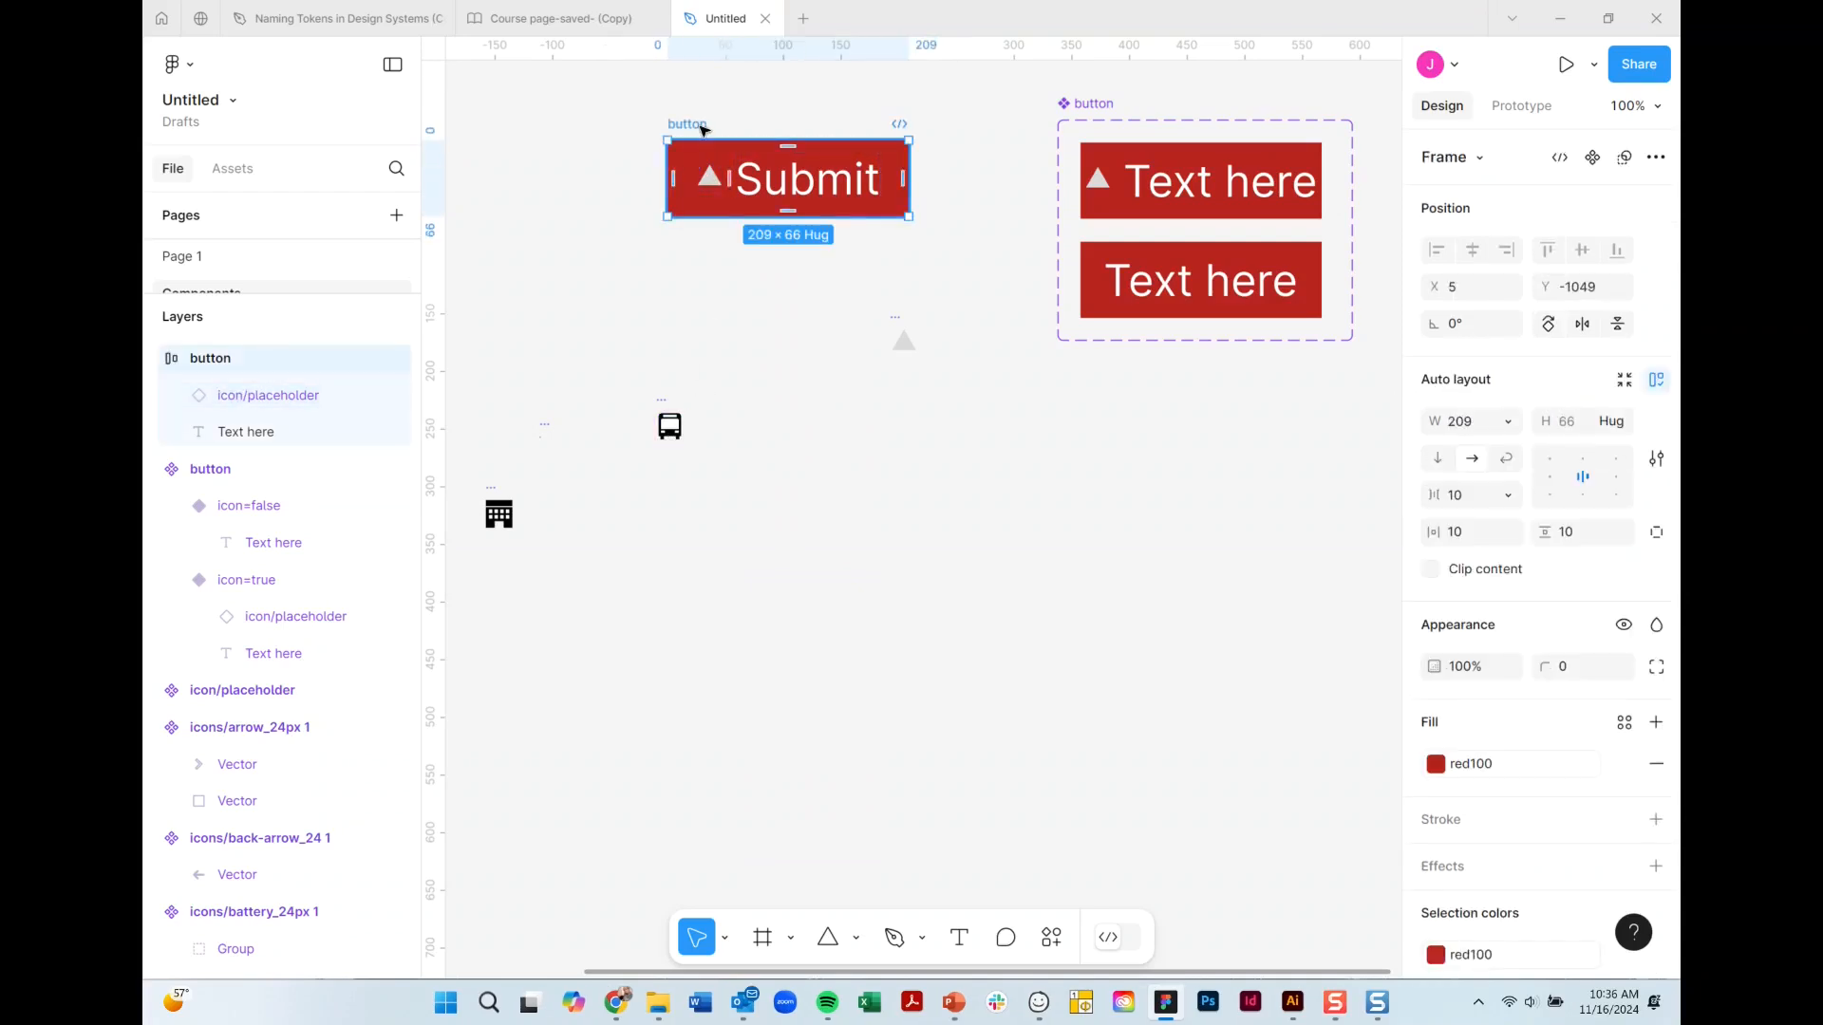
pyautogui.click(1592, 156)
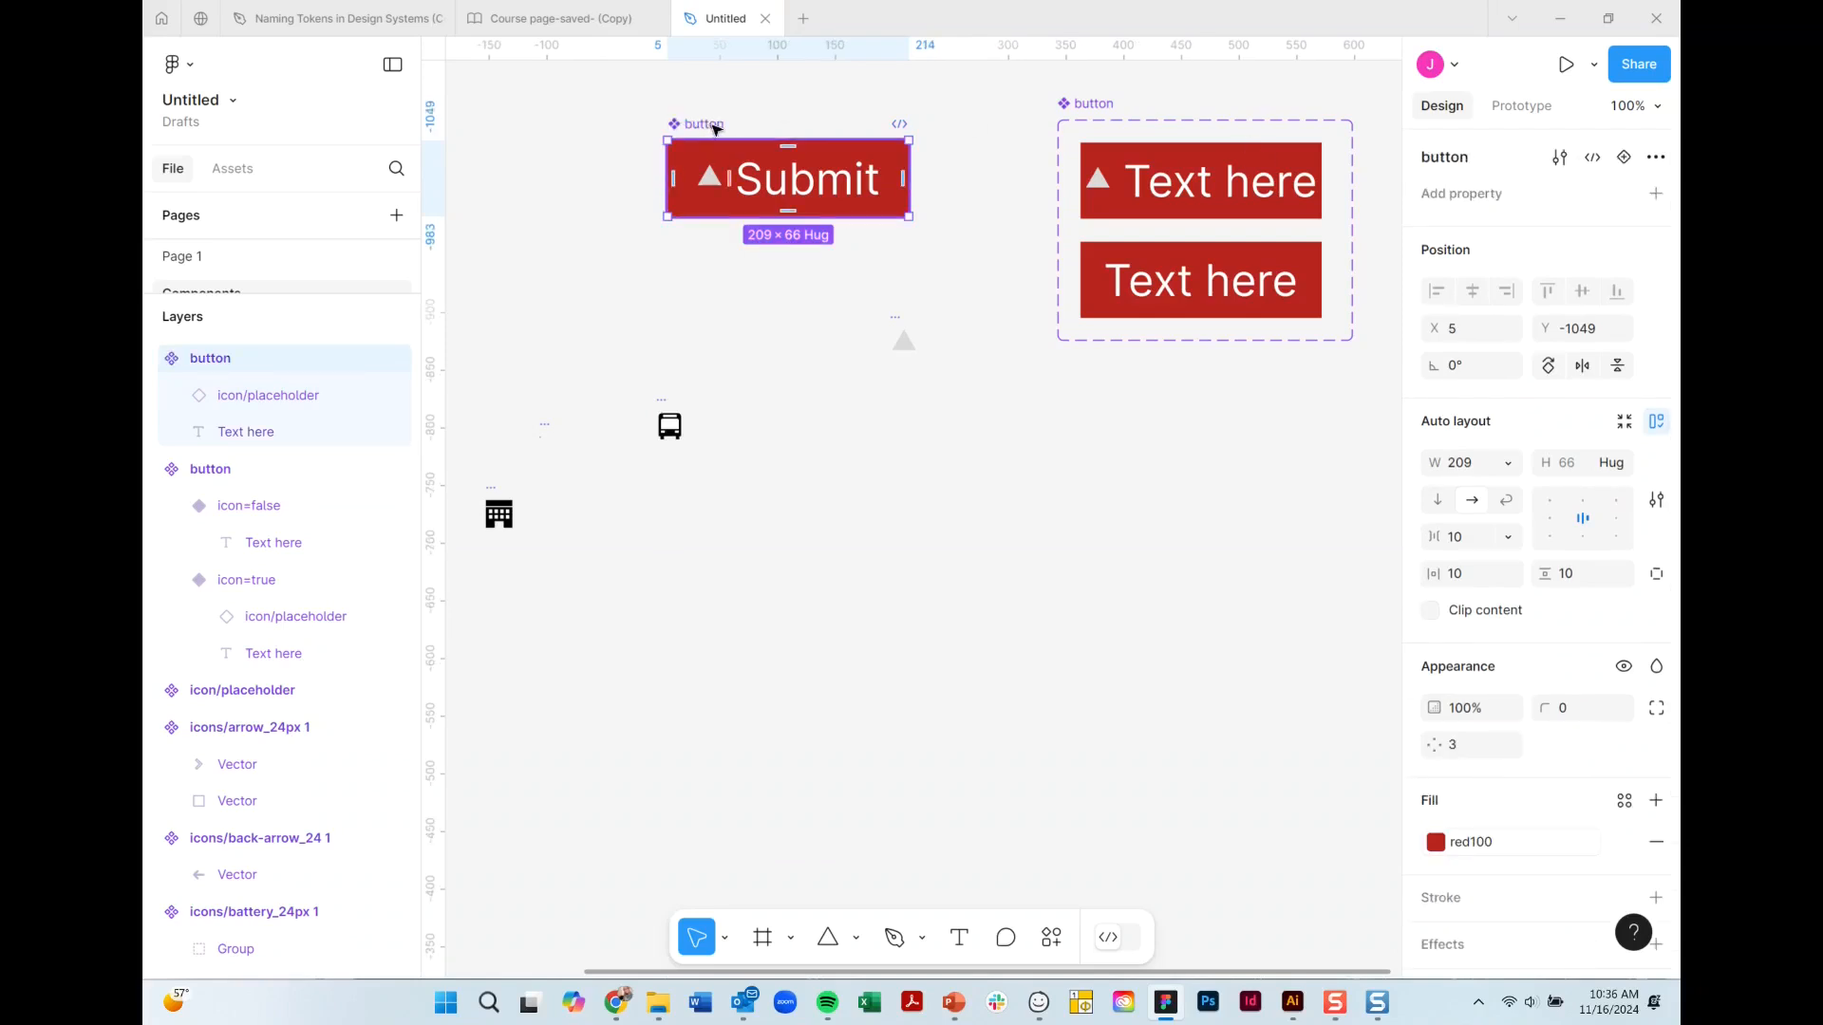
pyautogui.keyDown('alt'); pyautogui.moveTo(714, 130); pyautogui.dragTo(986, 522); pyautogui.keyUp('alt')
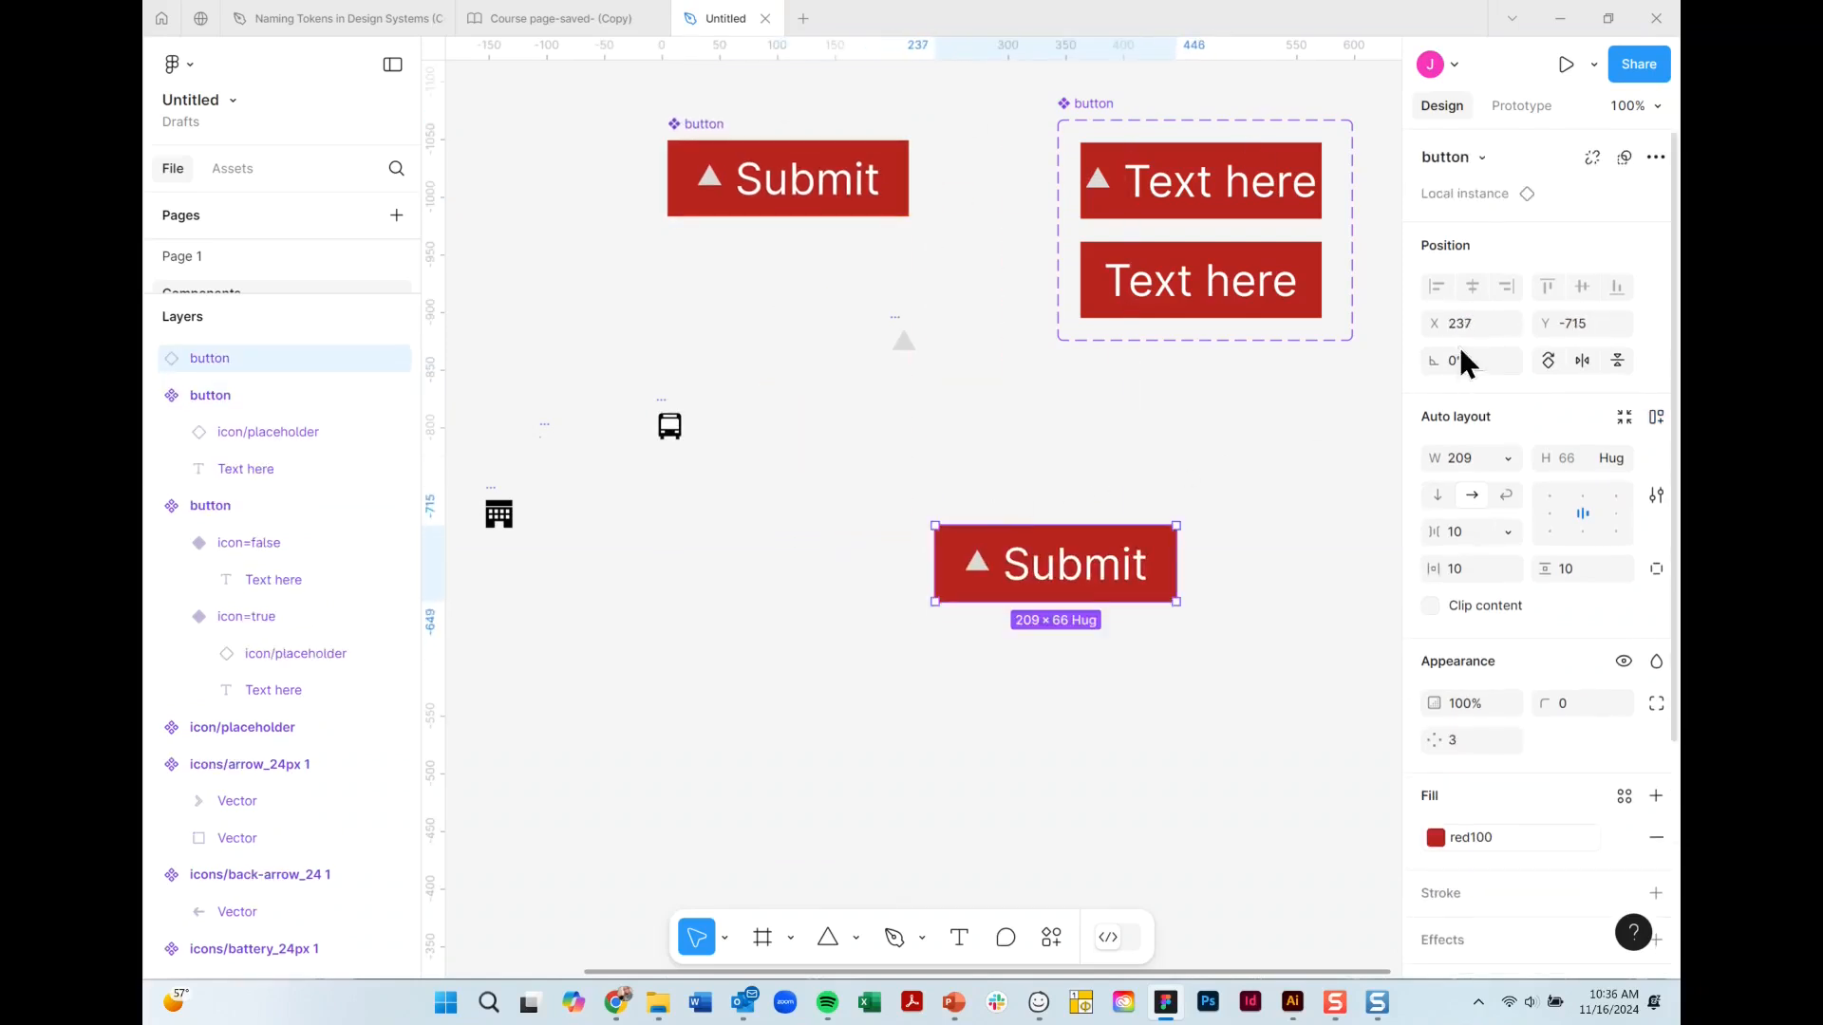
# Inspect the icon placeholder nested in the new Submit instance and its polygon, ending with the placeholder selected.
pyautogui.doubleClick(978, 568)
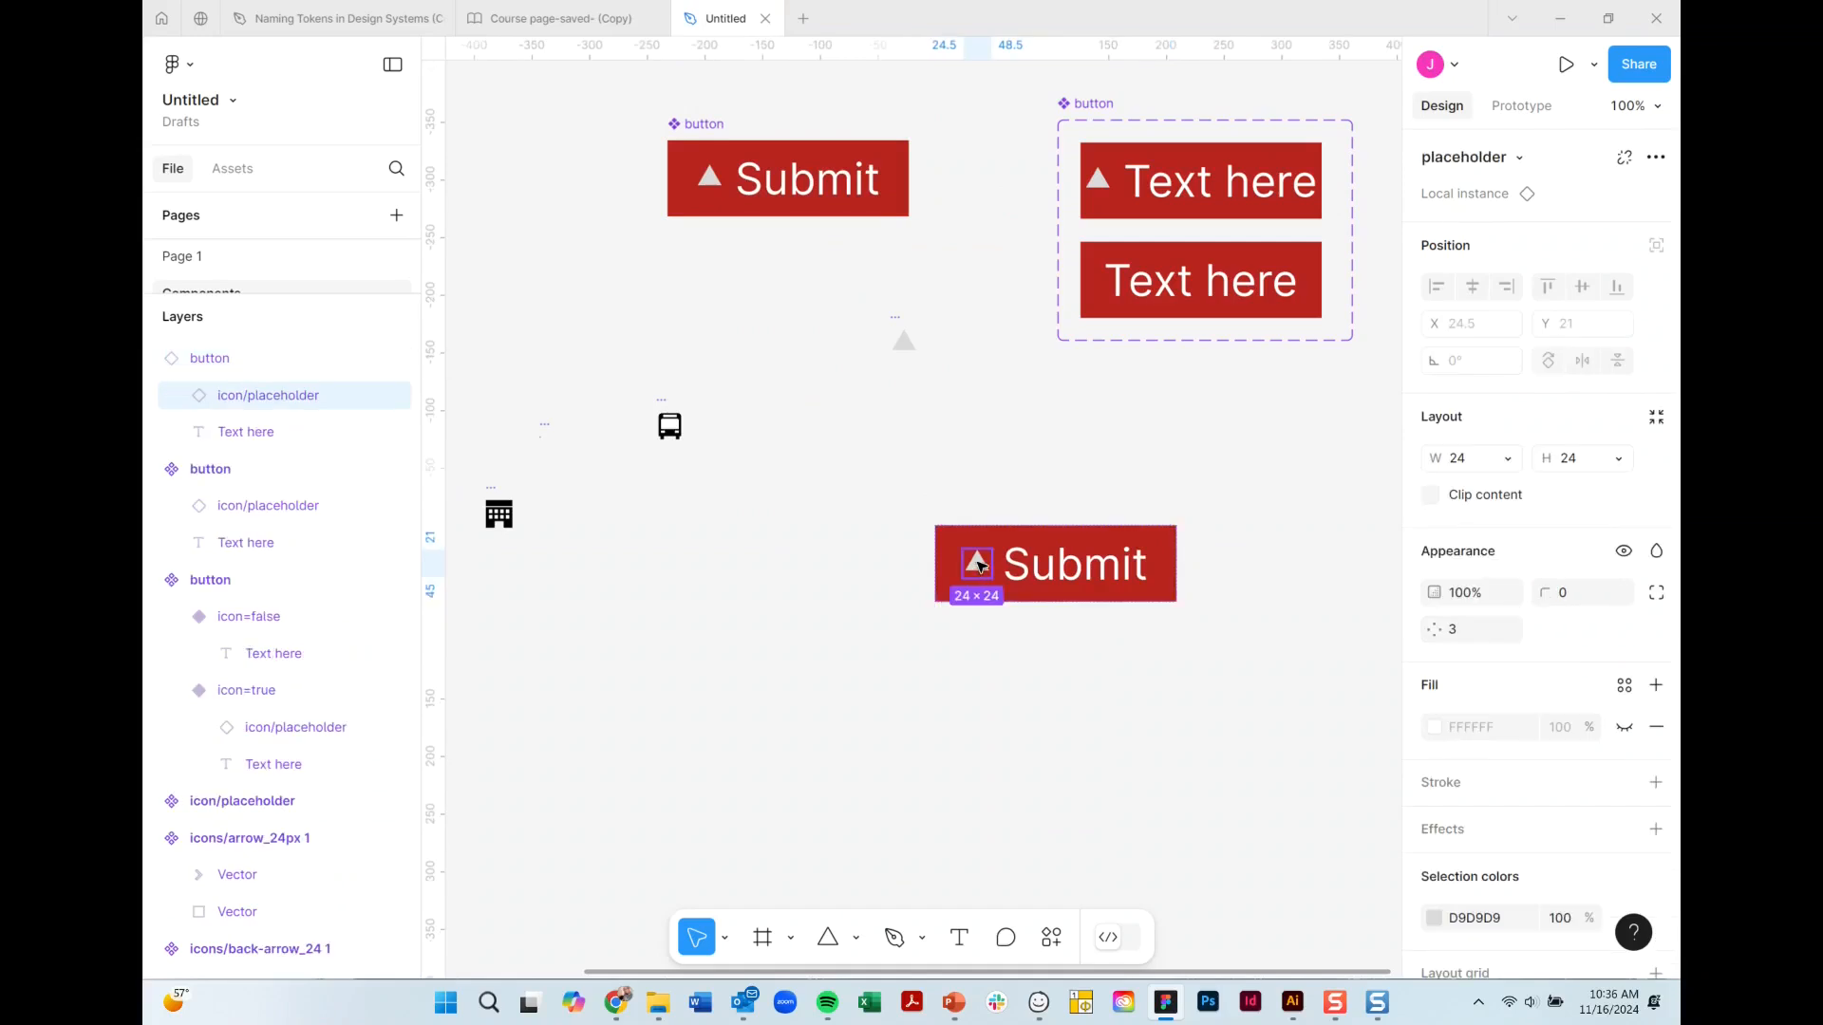
pyautogui.doubleClick(978, 567)
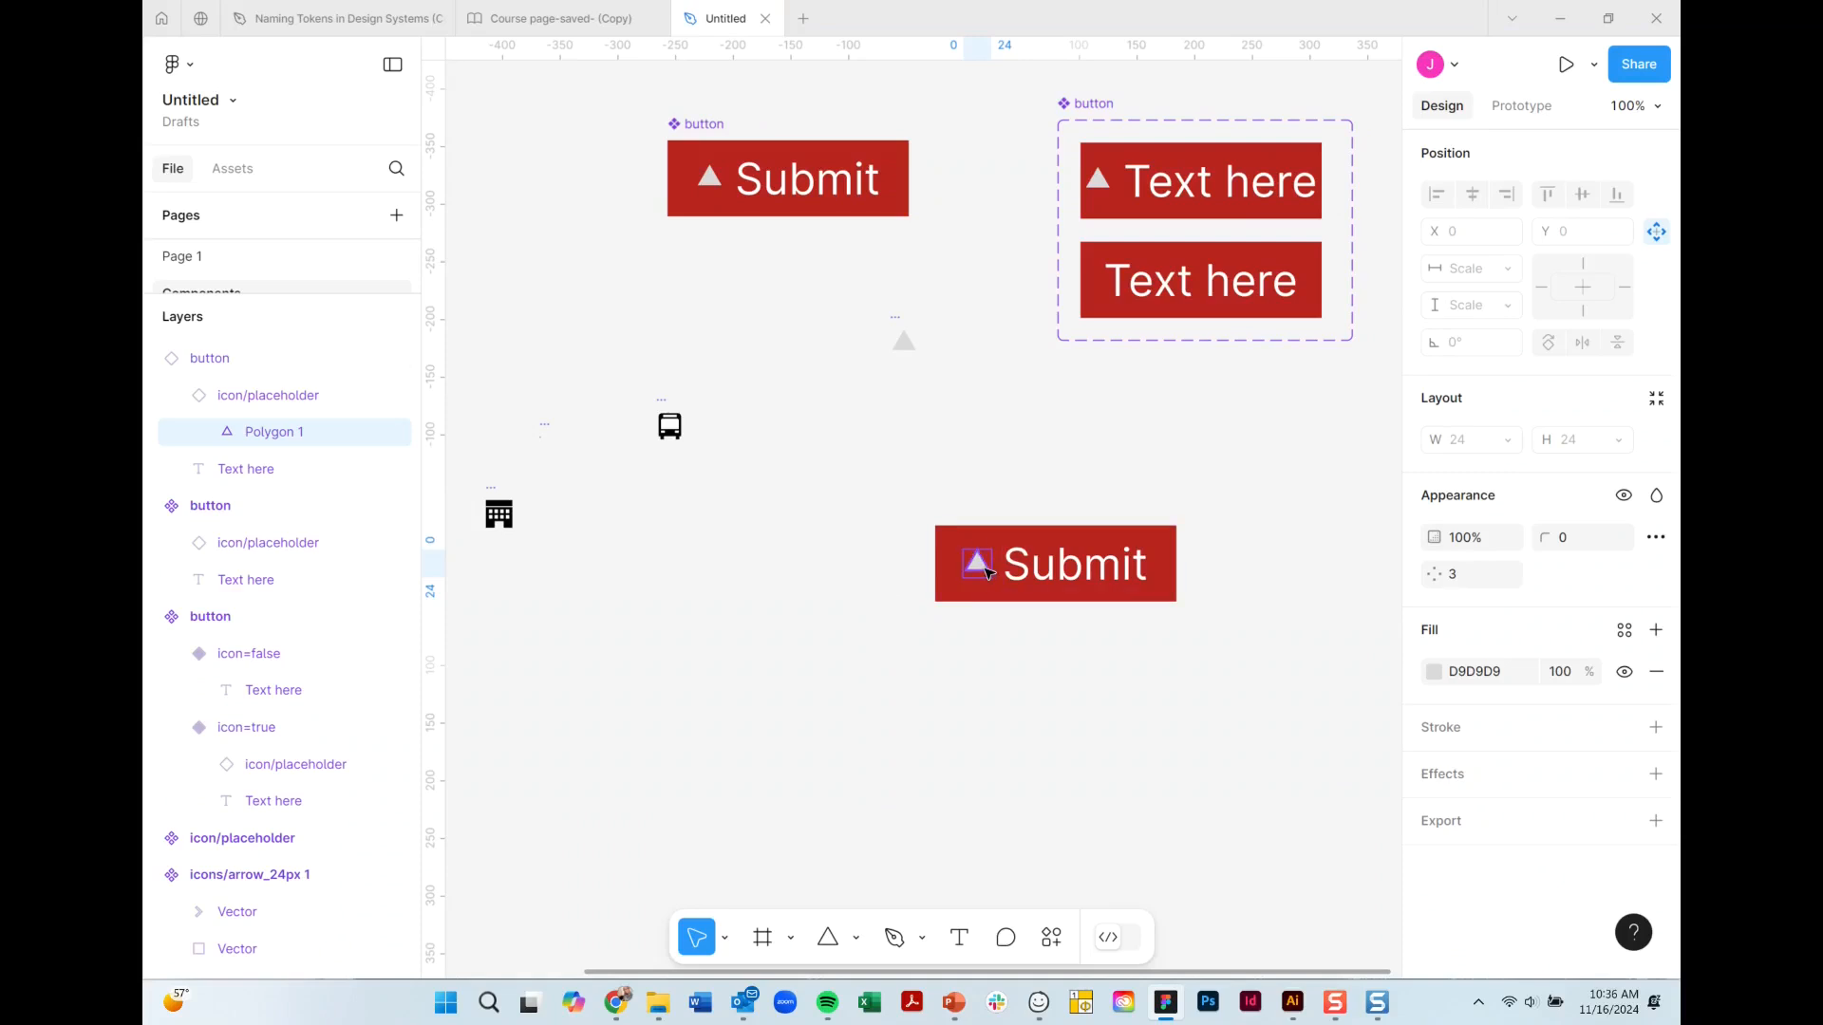
pyautogui.click(996, 503)
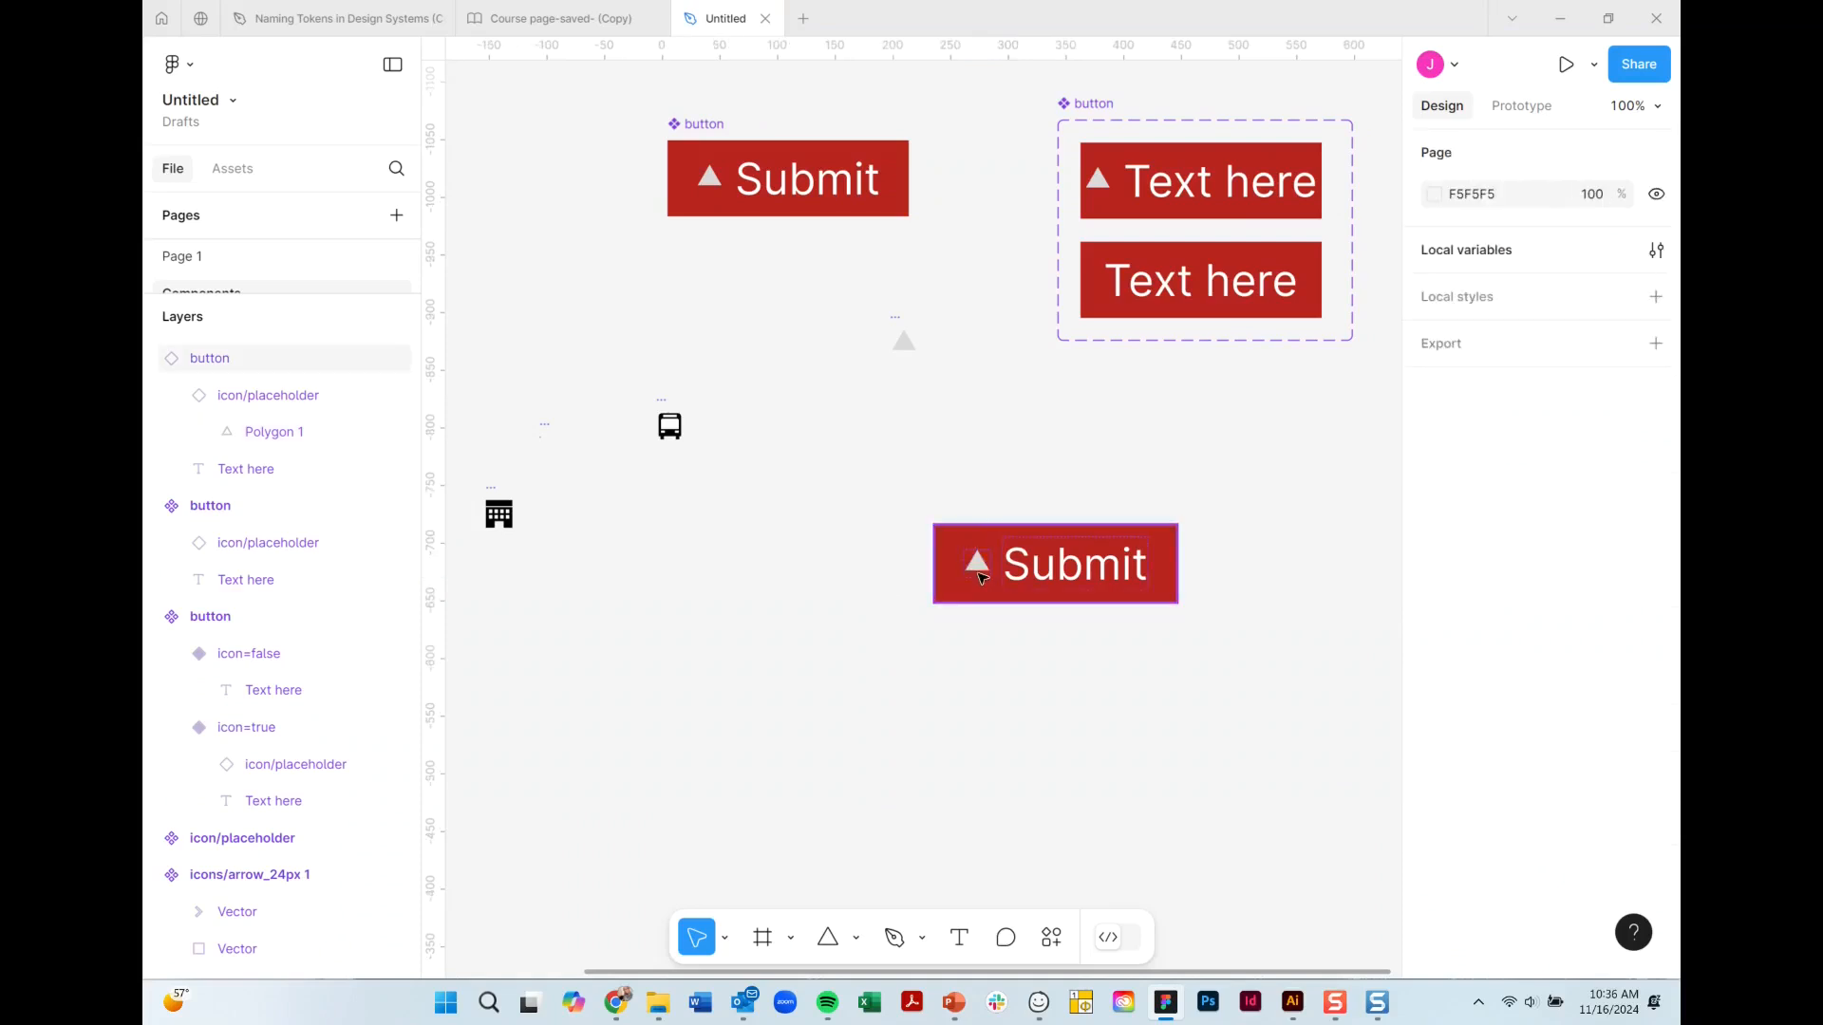
pyautogui.click(982, 578)
pyautogui.click(1070, 468)
pyautogui.click(1004, 567)
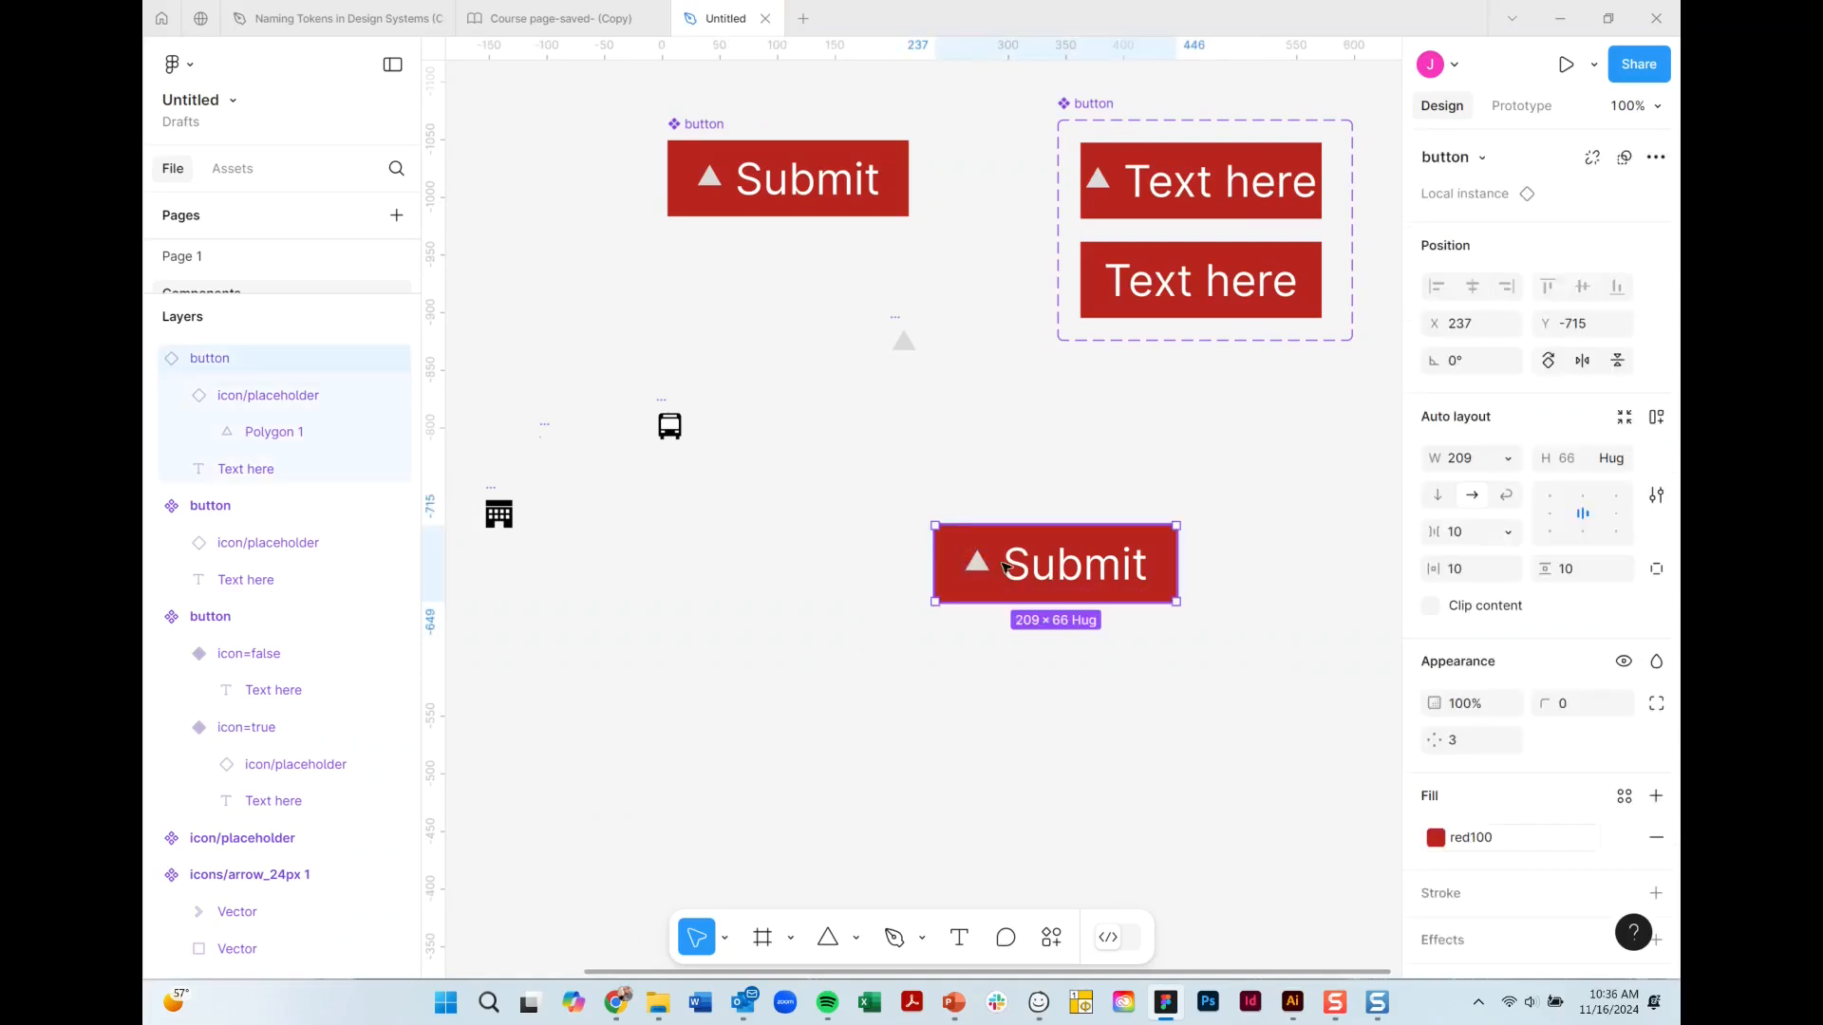
pyautogui.doubleClick(976, 566)
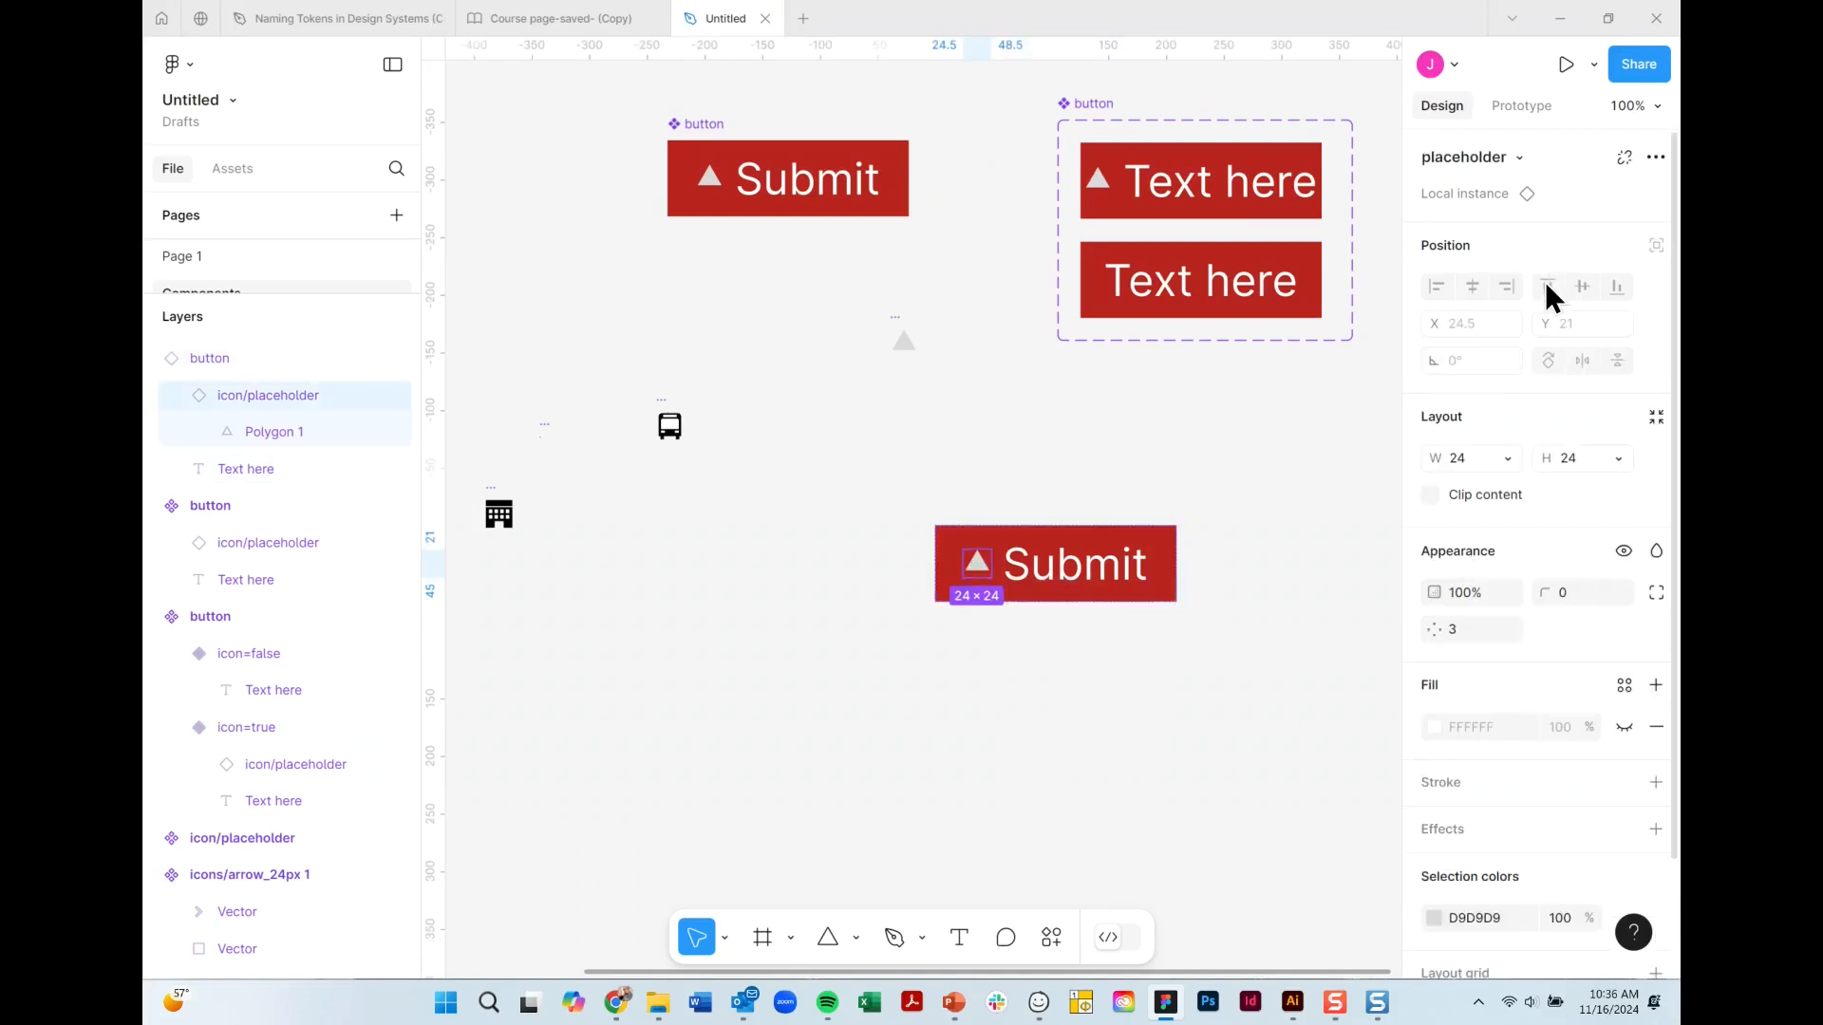
# Swap the icon placeholder in the Submit instance for Building_24 1, and swap that icon for camera_24 1.
pyautogui.click(1507, 157)
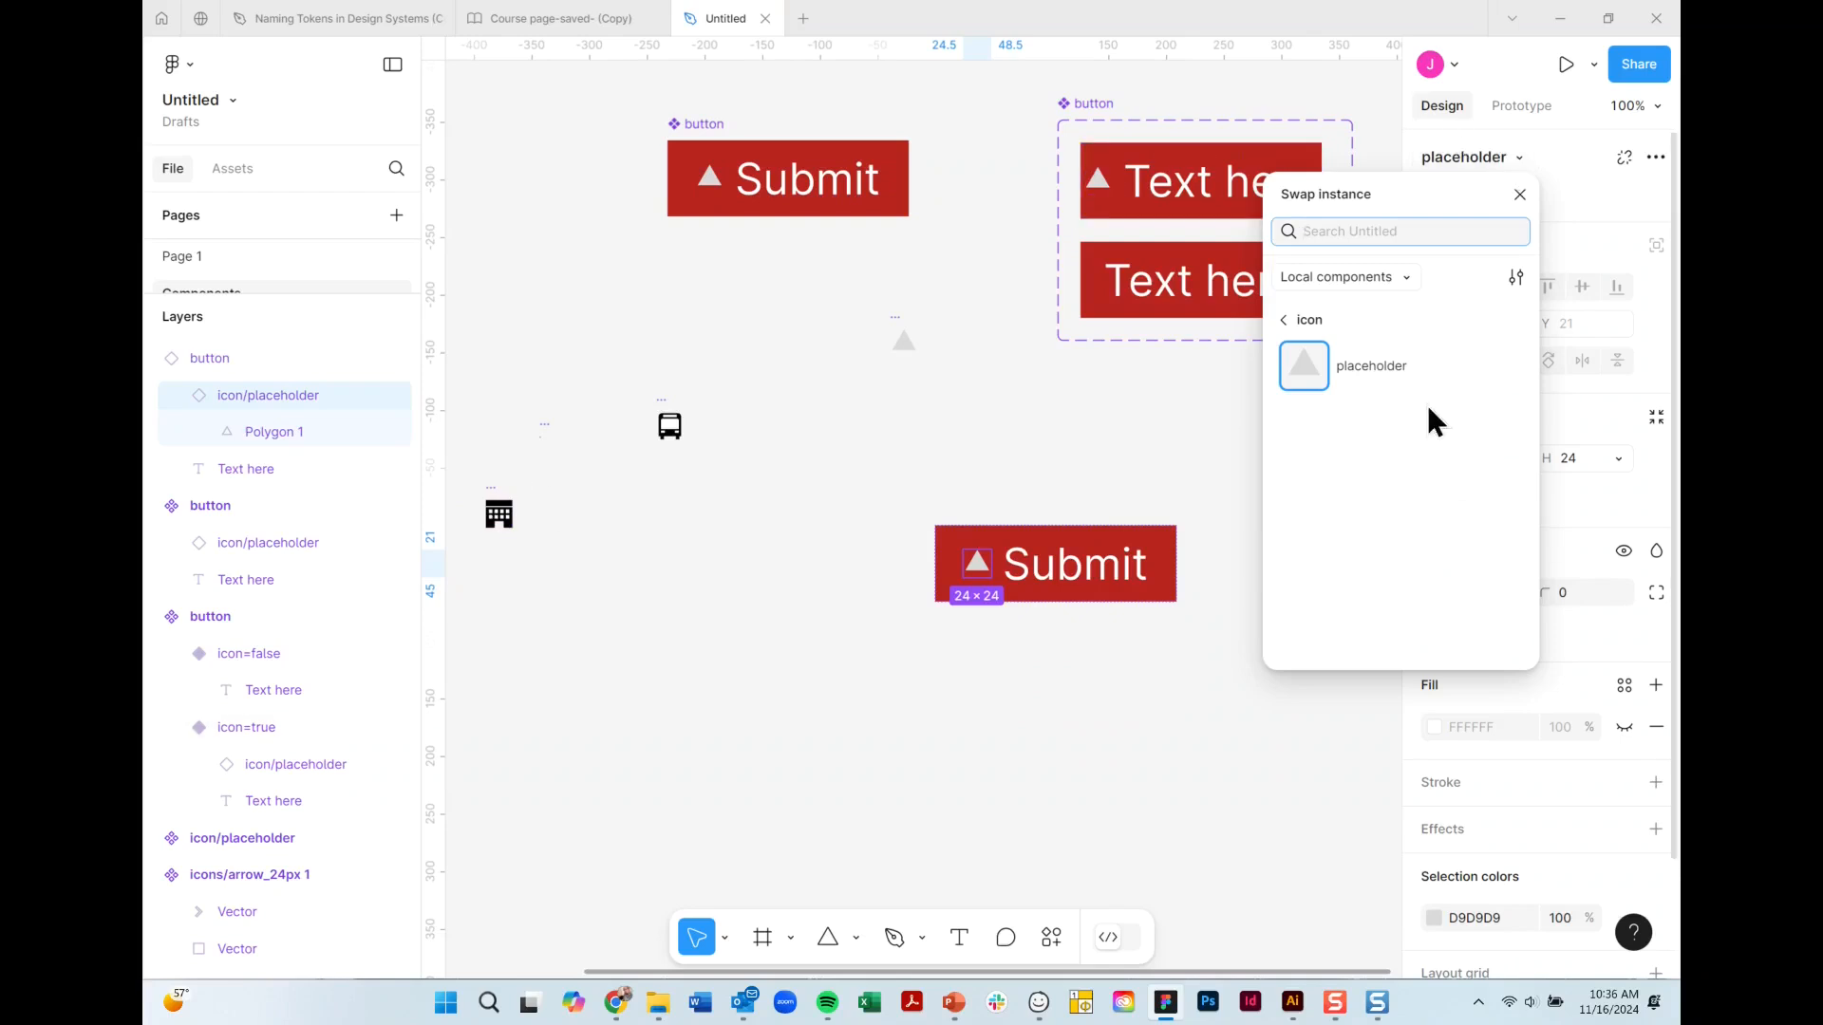
pyautogui.click(1283, 319)
pyautogui.click(1309, 448)
pyautogui.click(1286, 317)
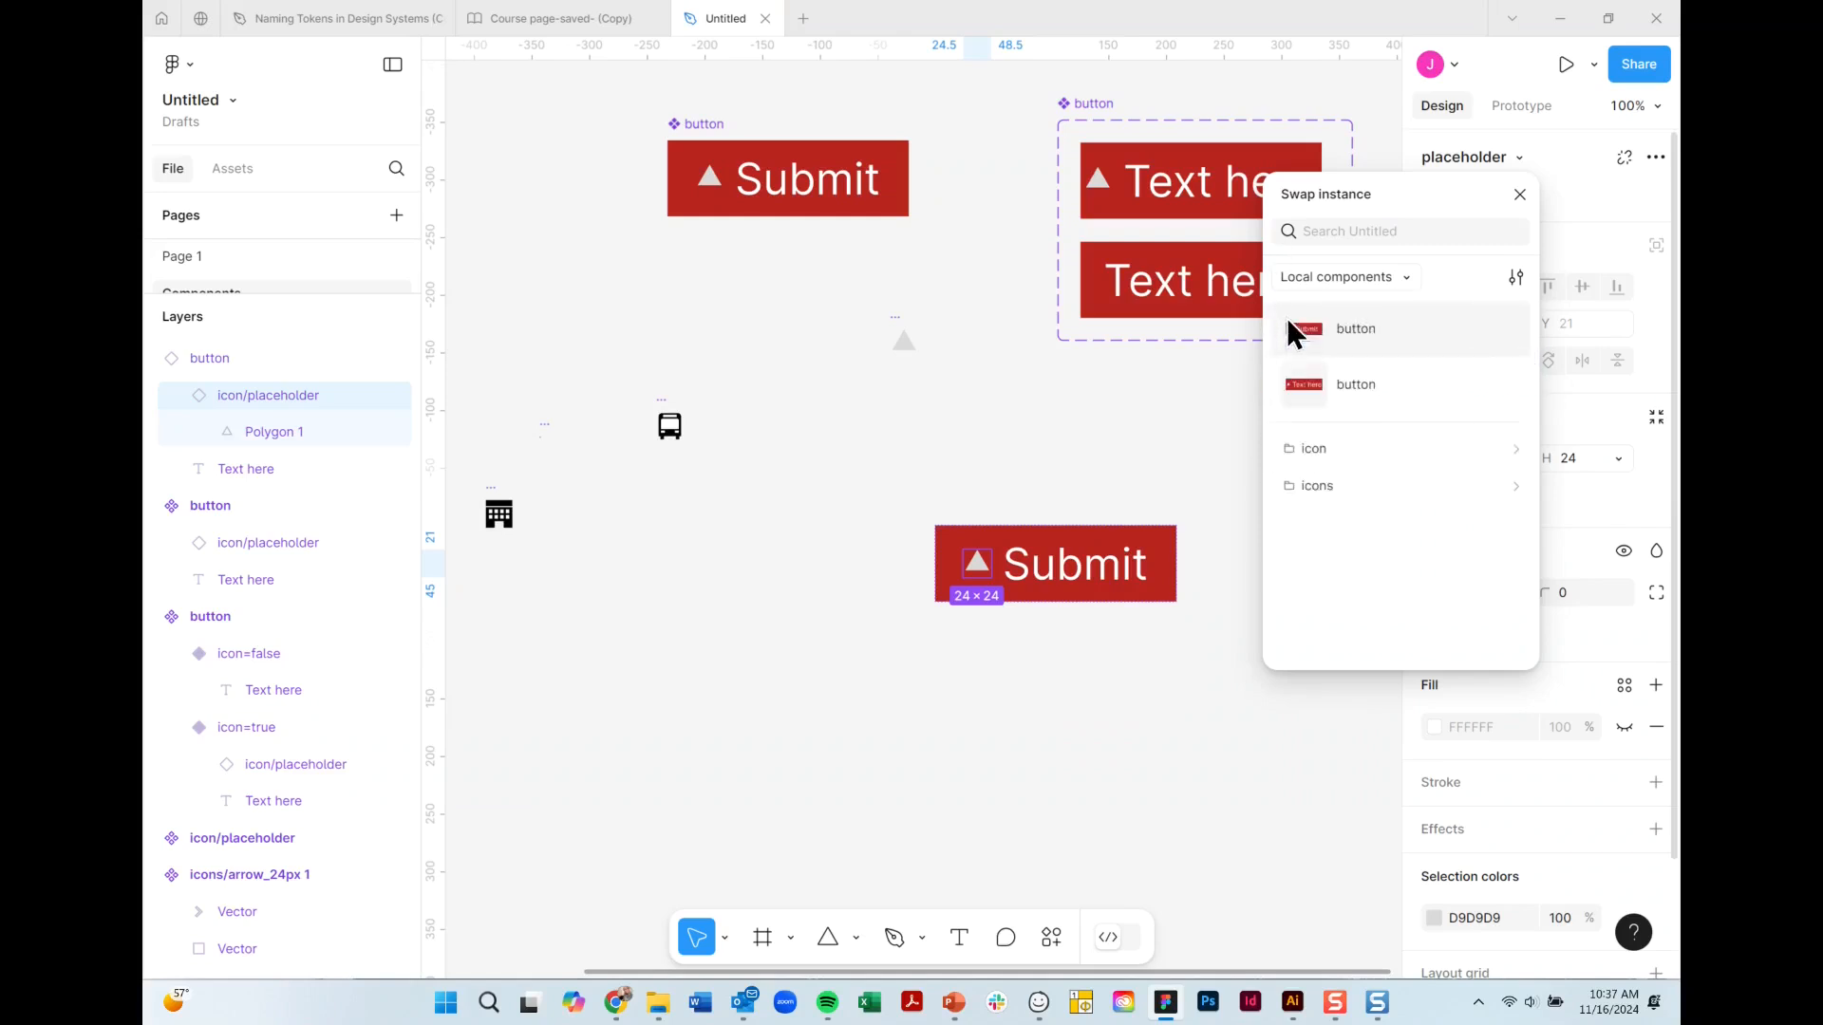
pyautogui.click(1299, 484)
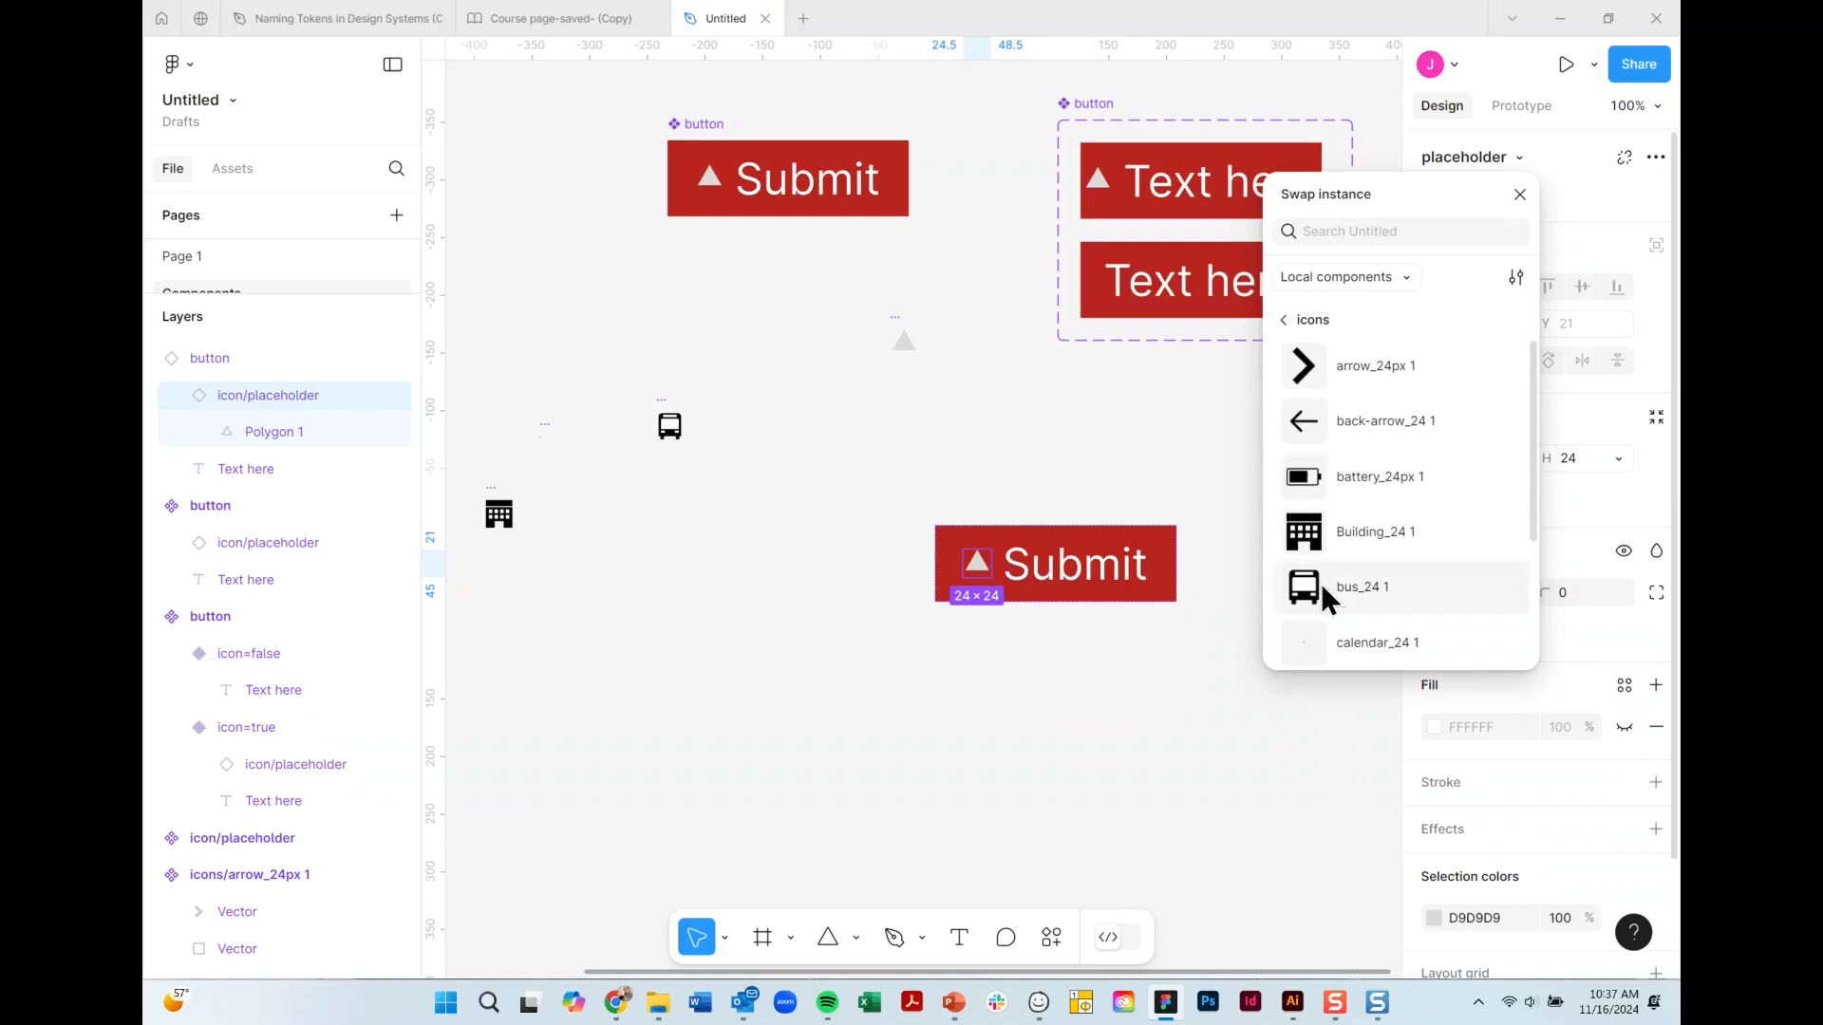
pyautogui.click(1308, 531)
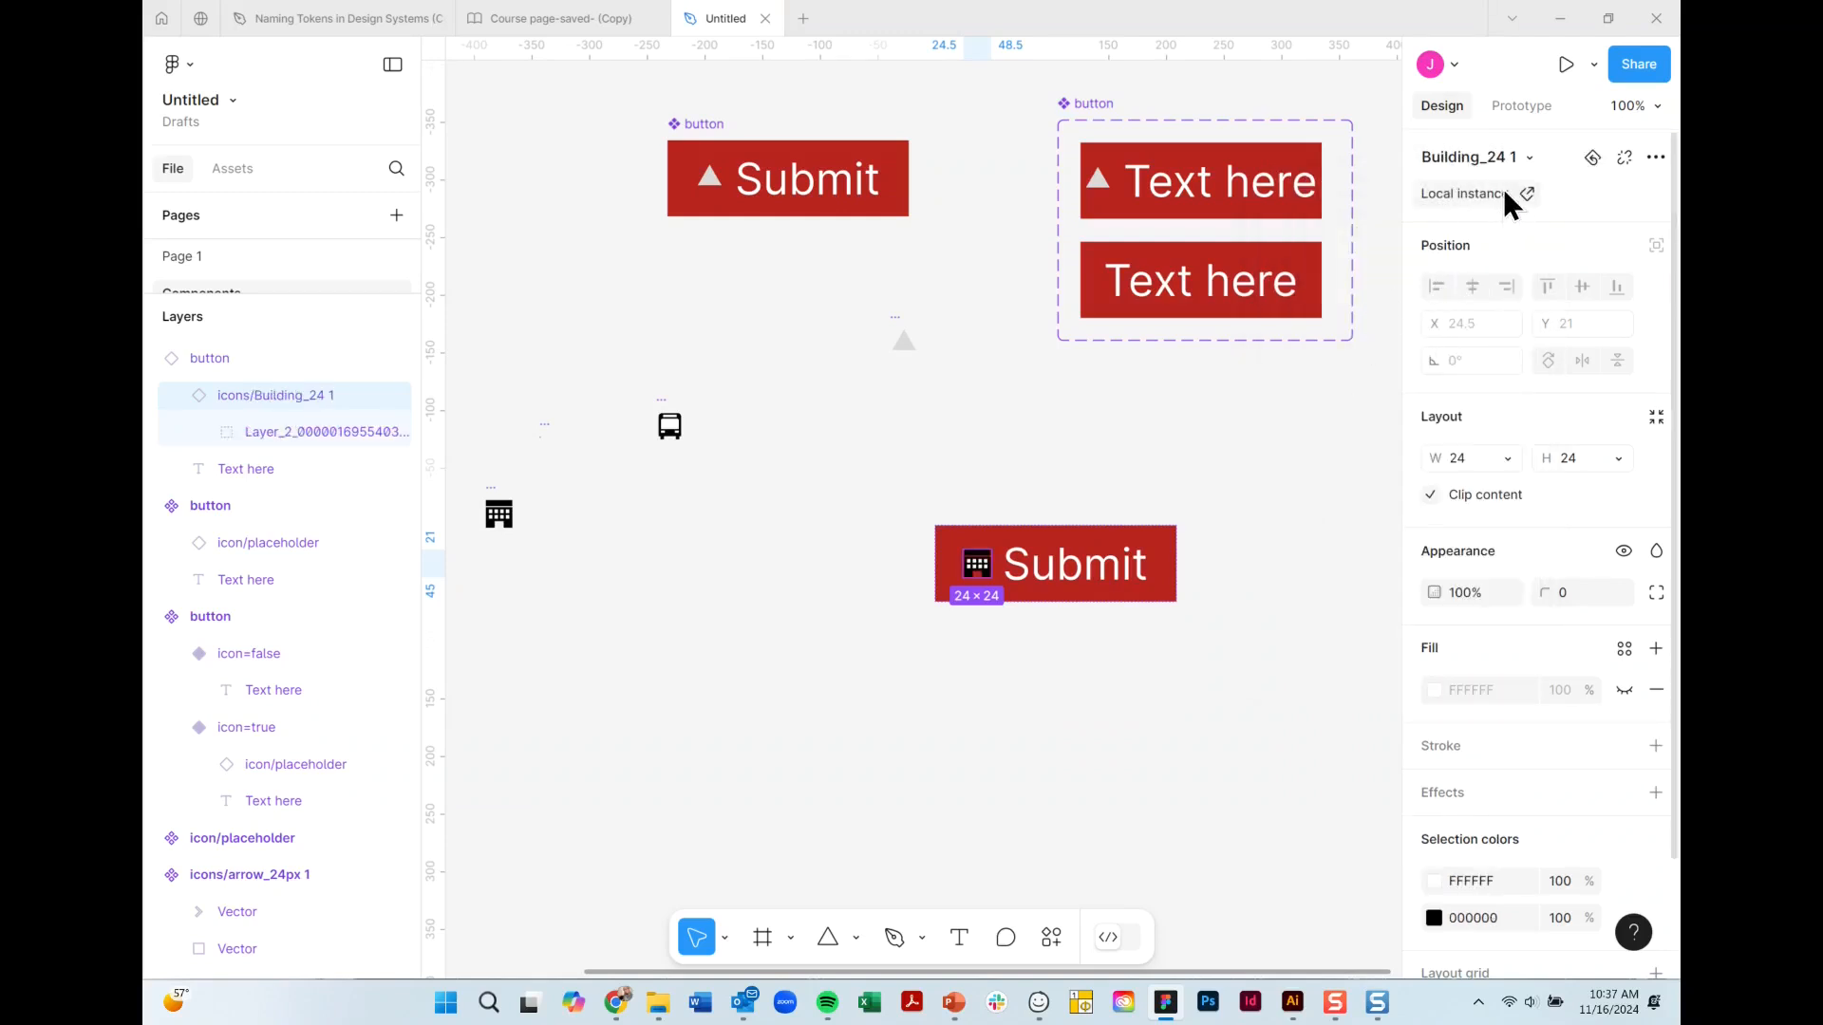
pyautogui.click(1519, 158)
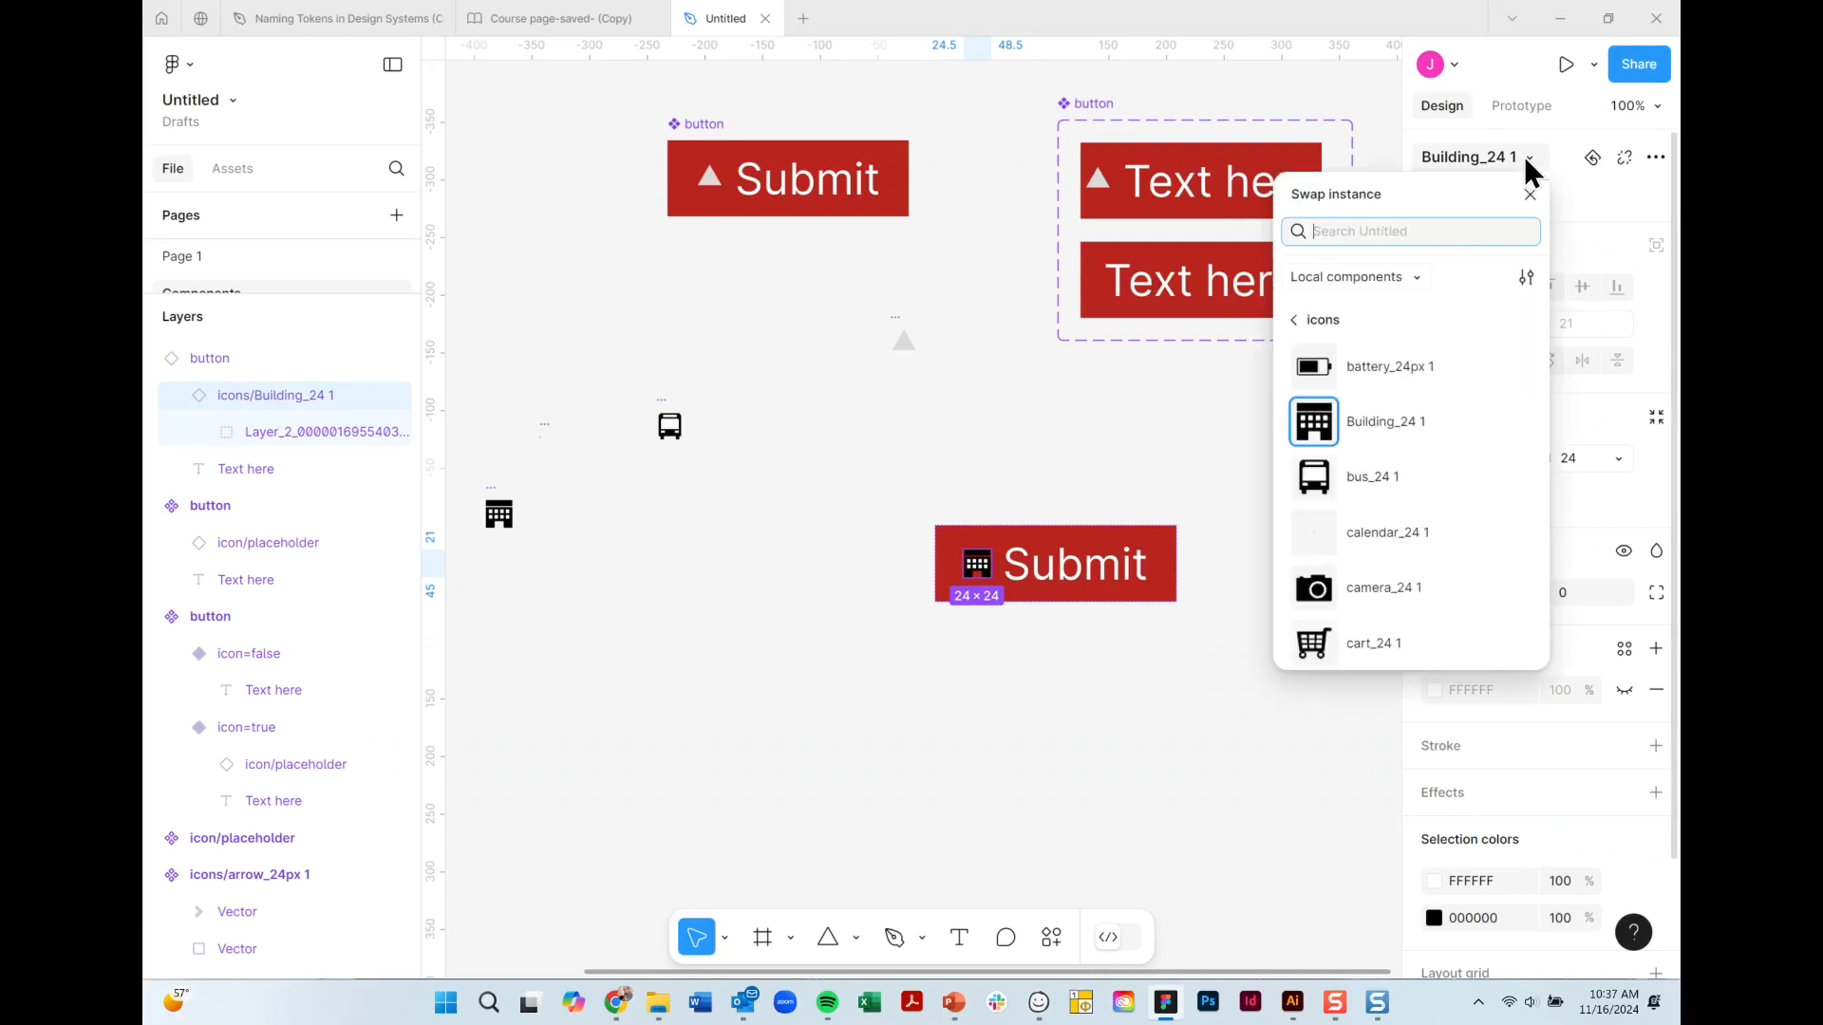
pyautogui.click(1325, 589)
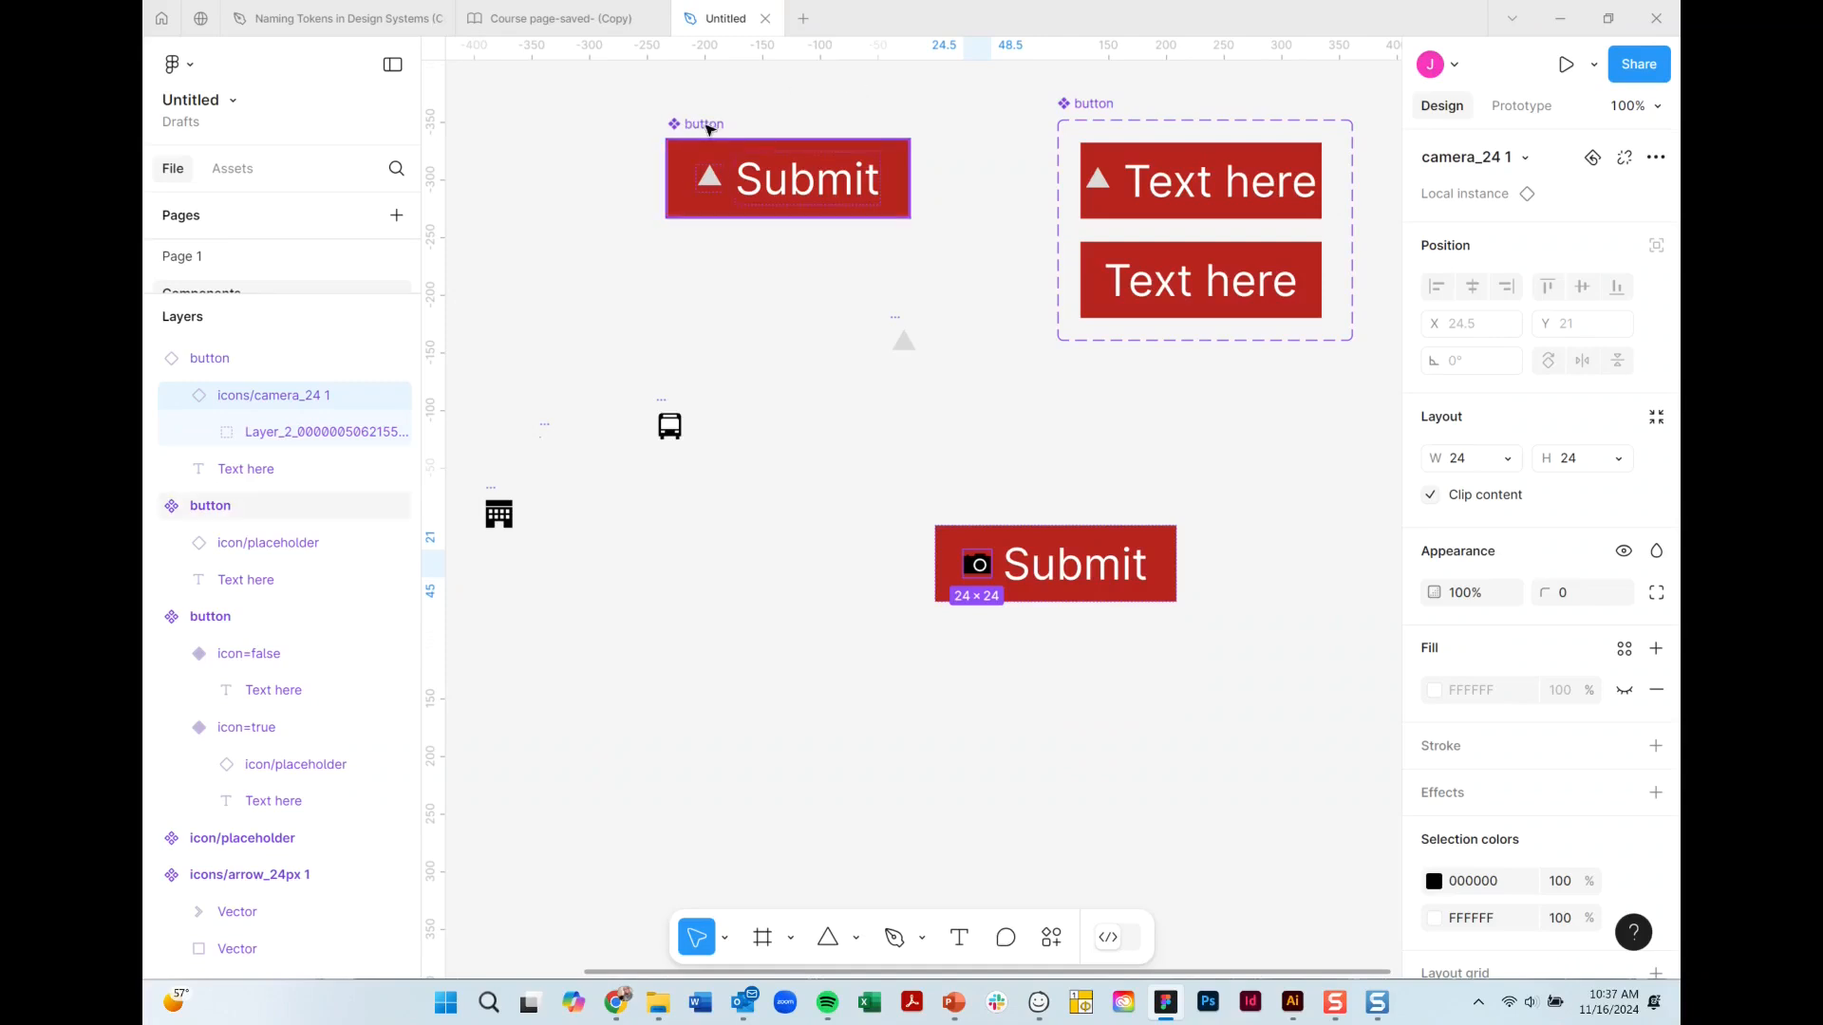
# Start a new instance swap property on the main Submit button component with icon/placeholder as its value.
pyautogui.click(707, 130)
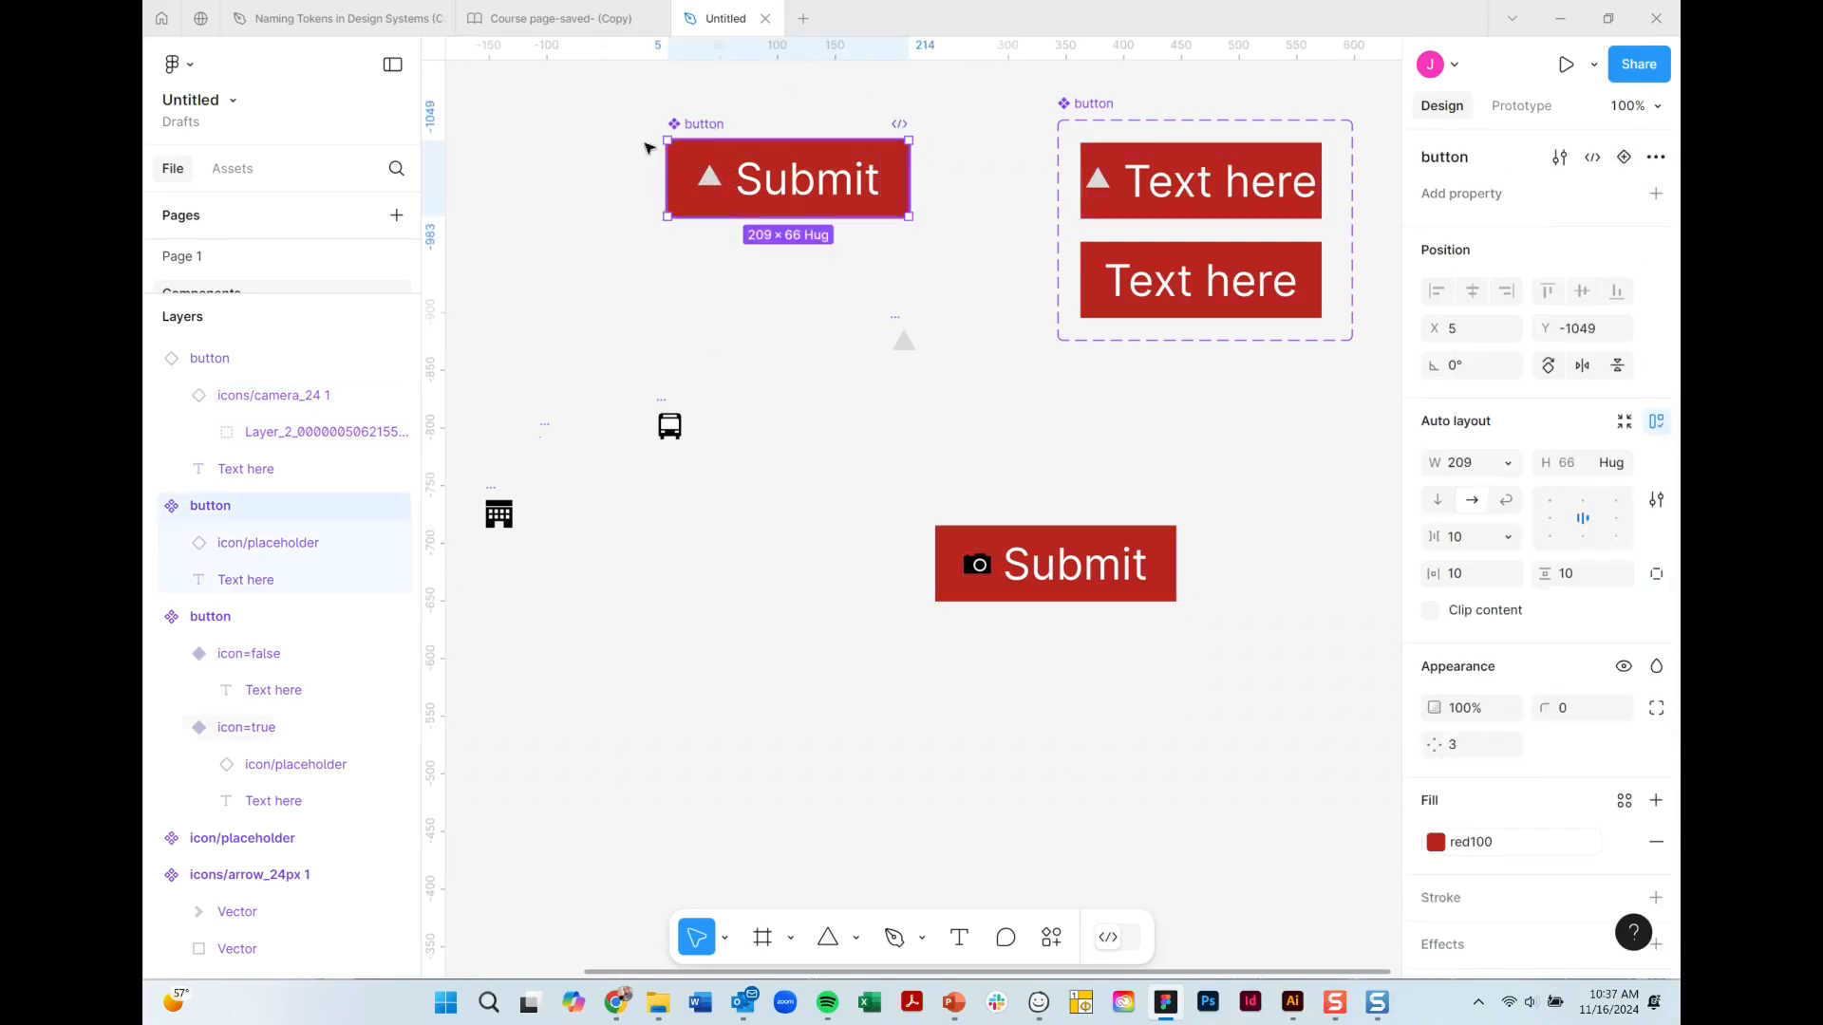
pyautogui.click(1656, 193)
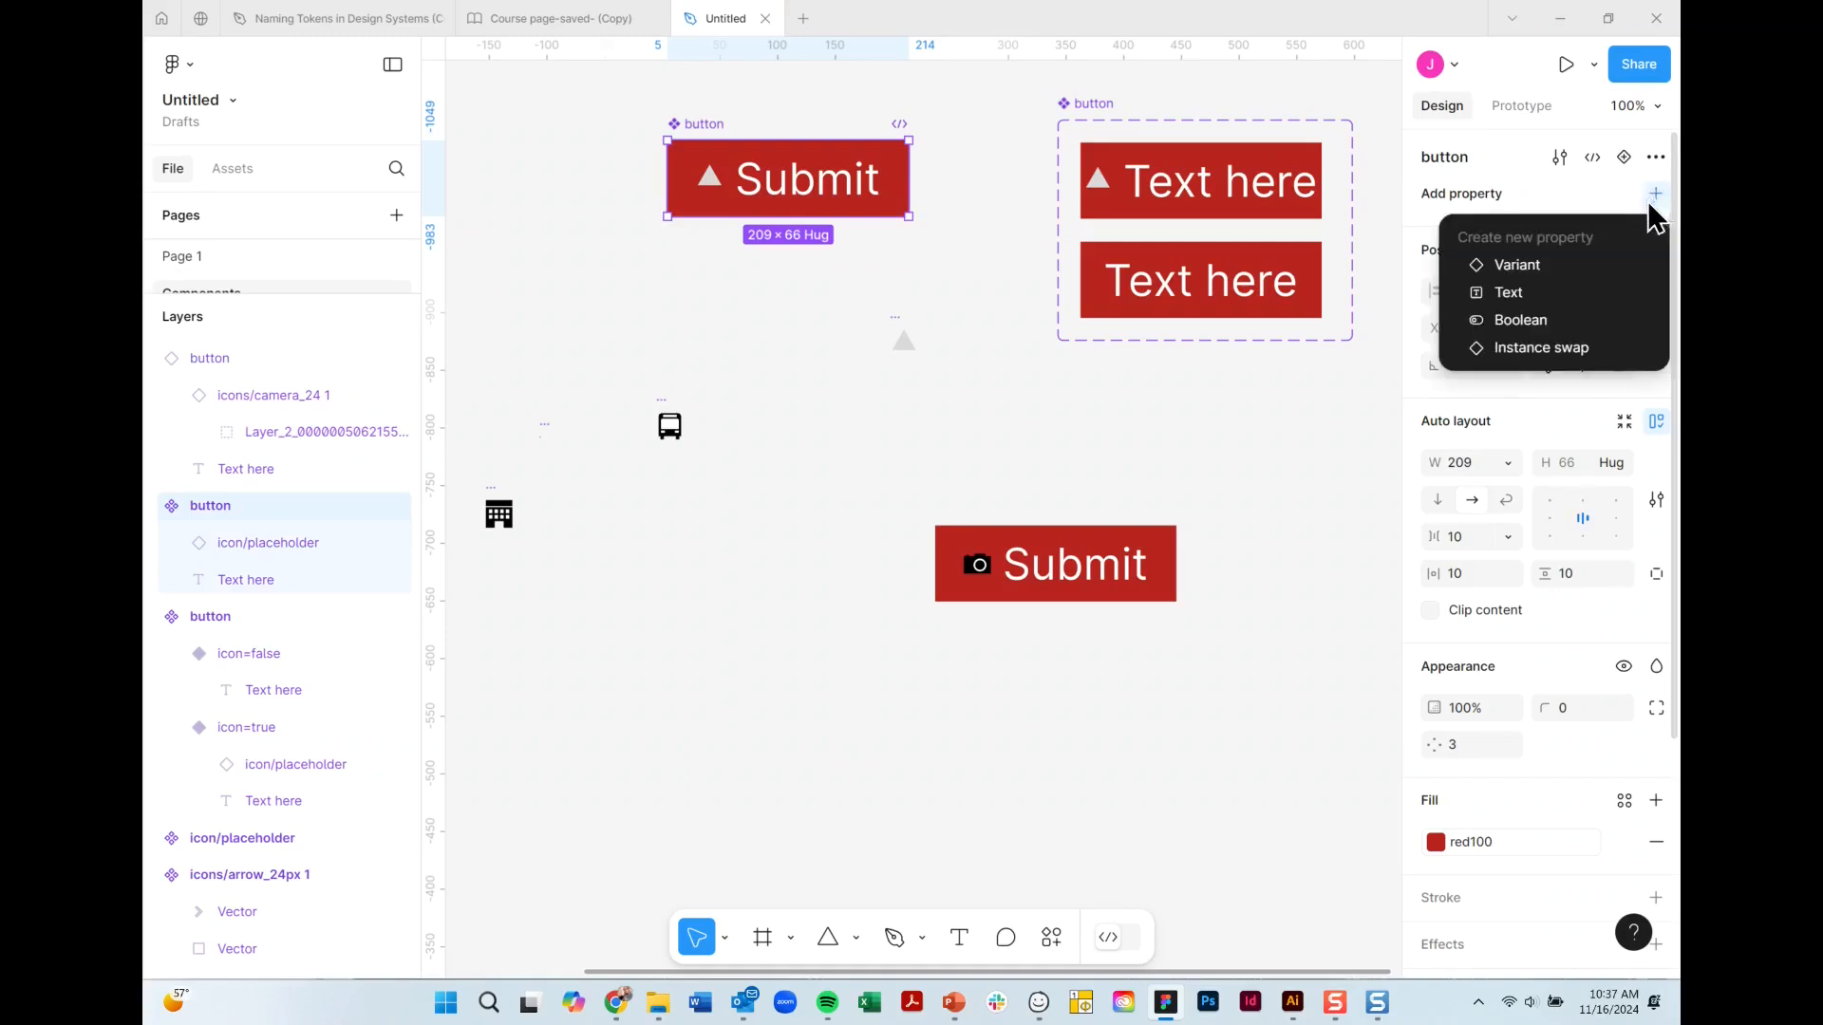
pyautogui.click(1523, 349)
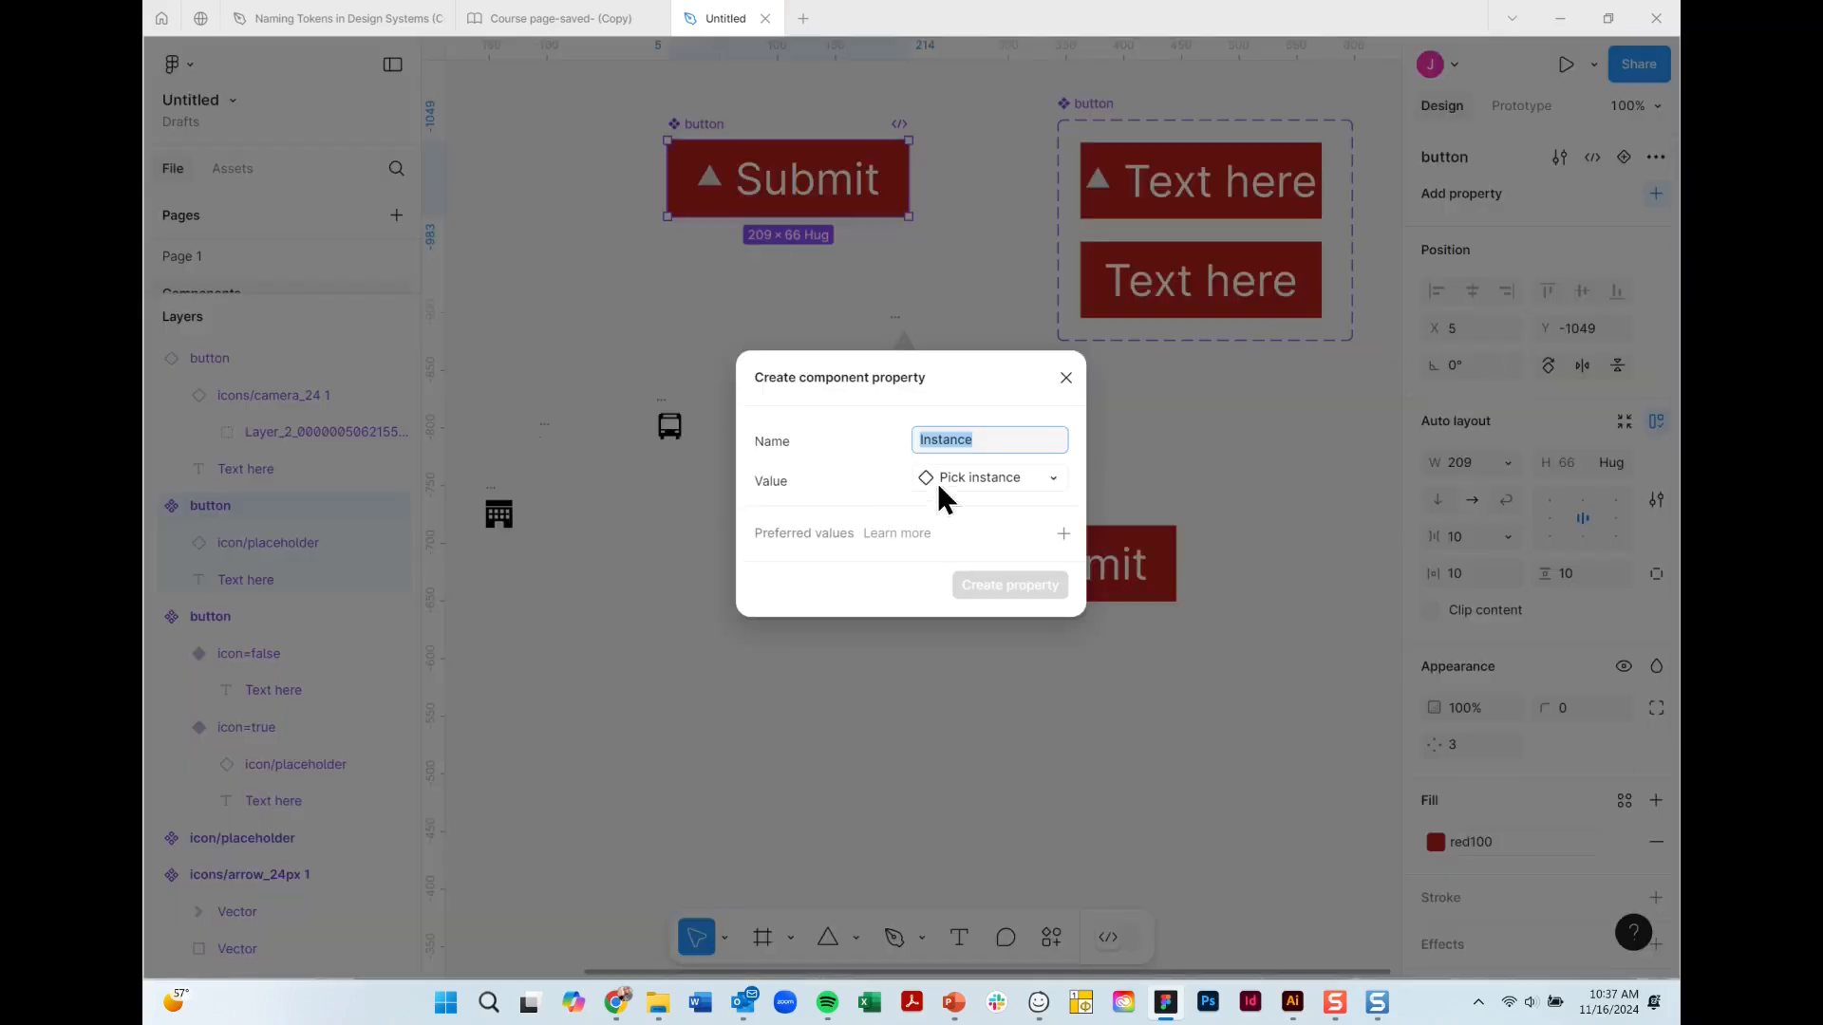
pyautogui.click(1046, 479)
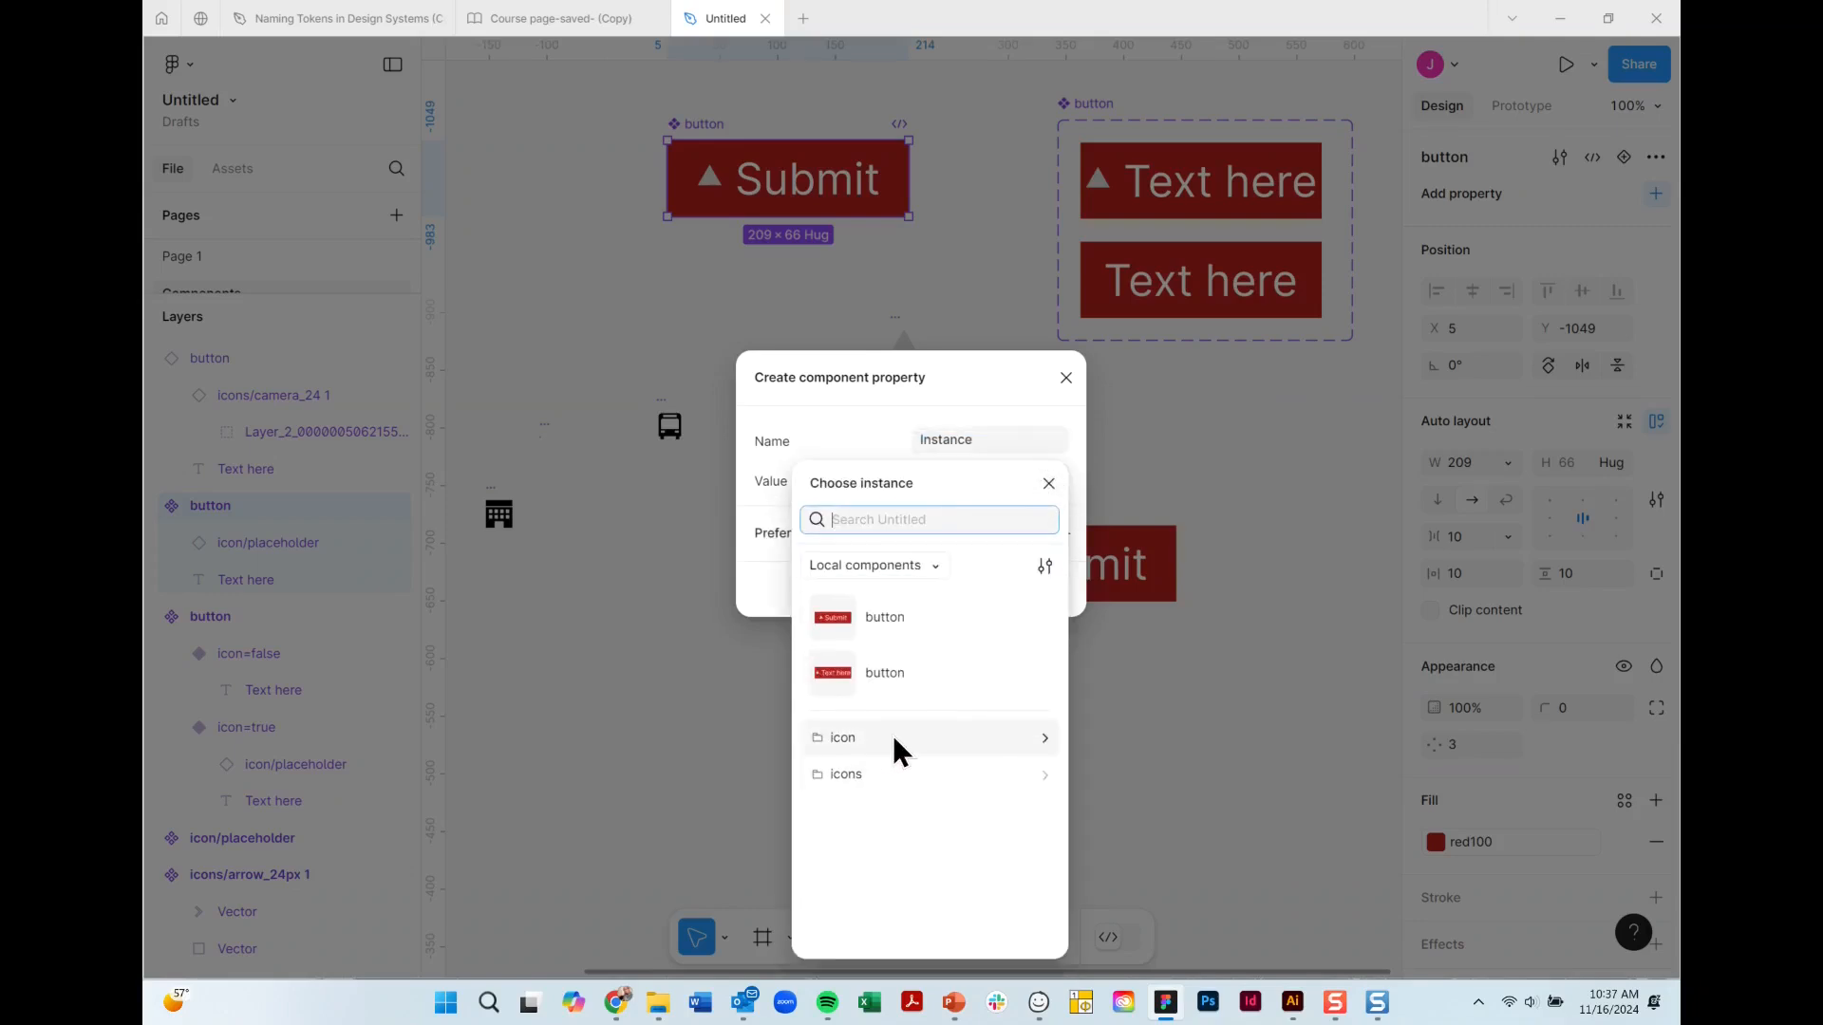
pyautogui.click(1042, 740)
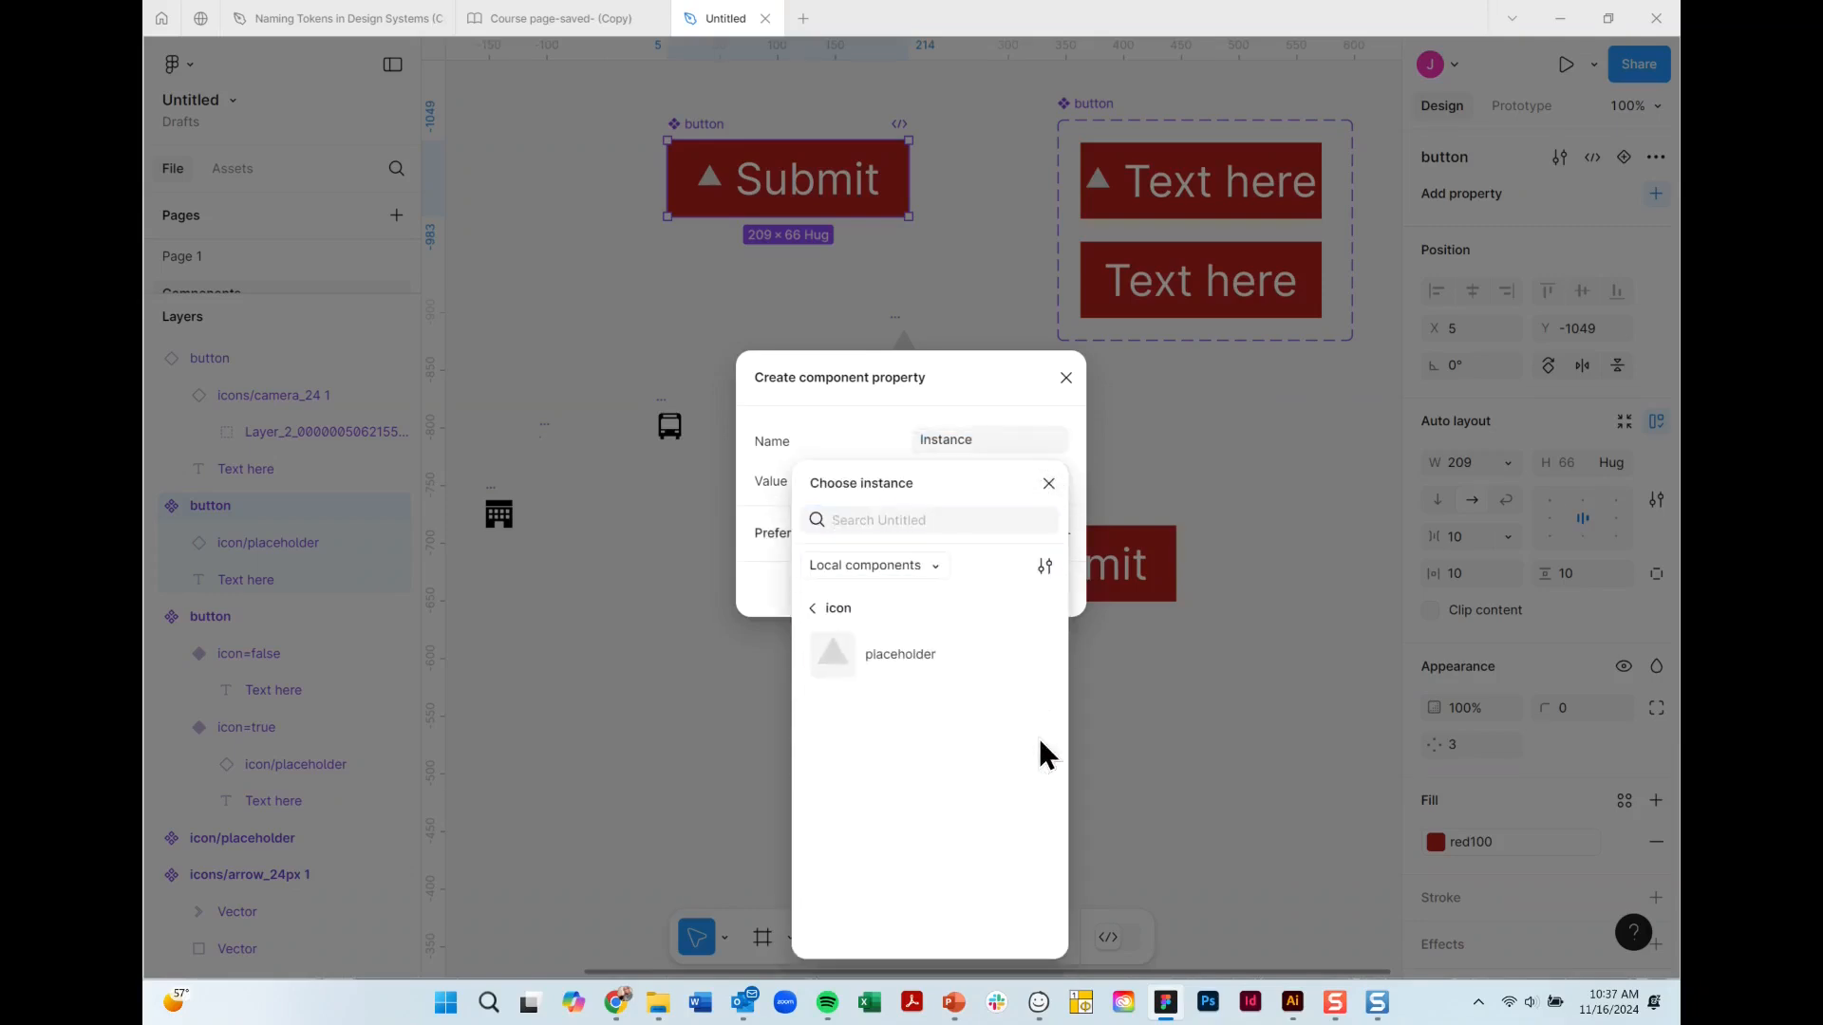
pyautogui.click(869, 667)
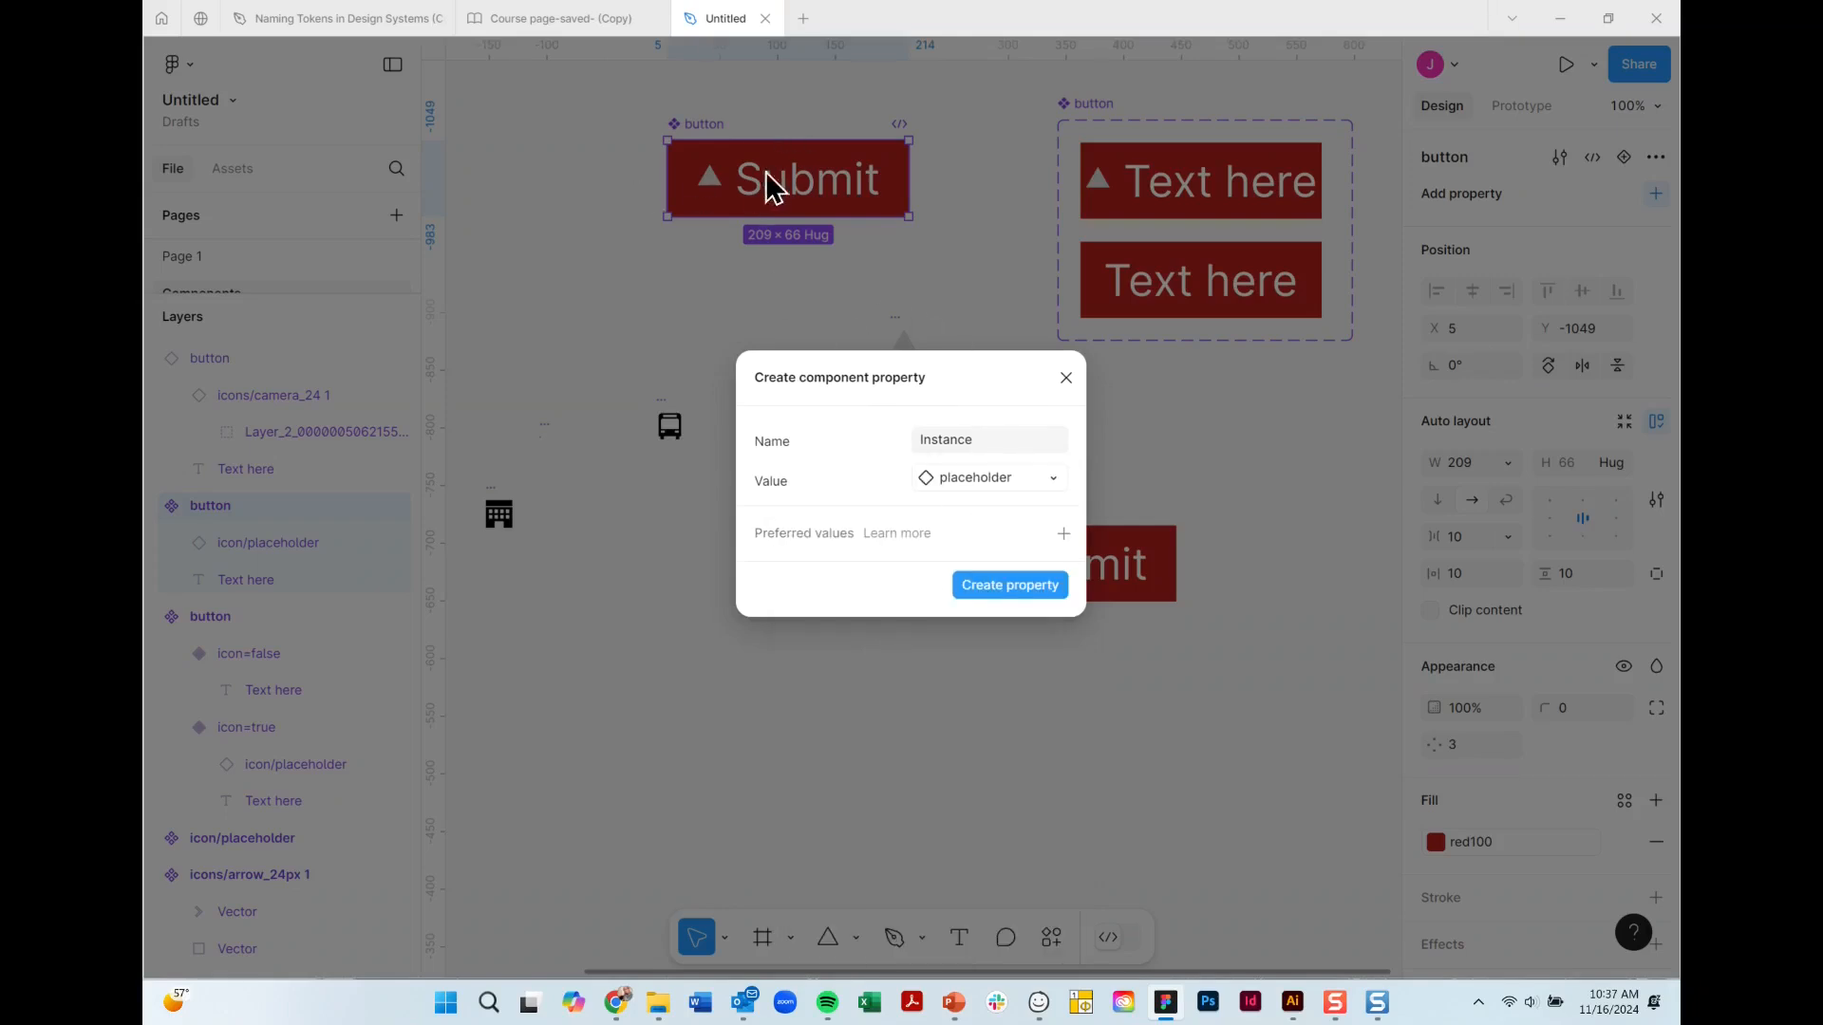
# Add Building_24 1, battery_24px 1 and bus_24 1 as preferred values and create the instance swap property.
pyautogui.click(1064, 533)
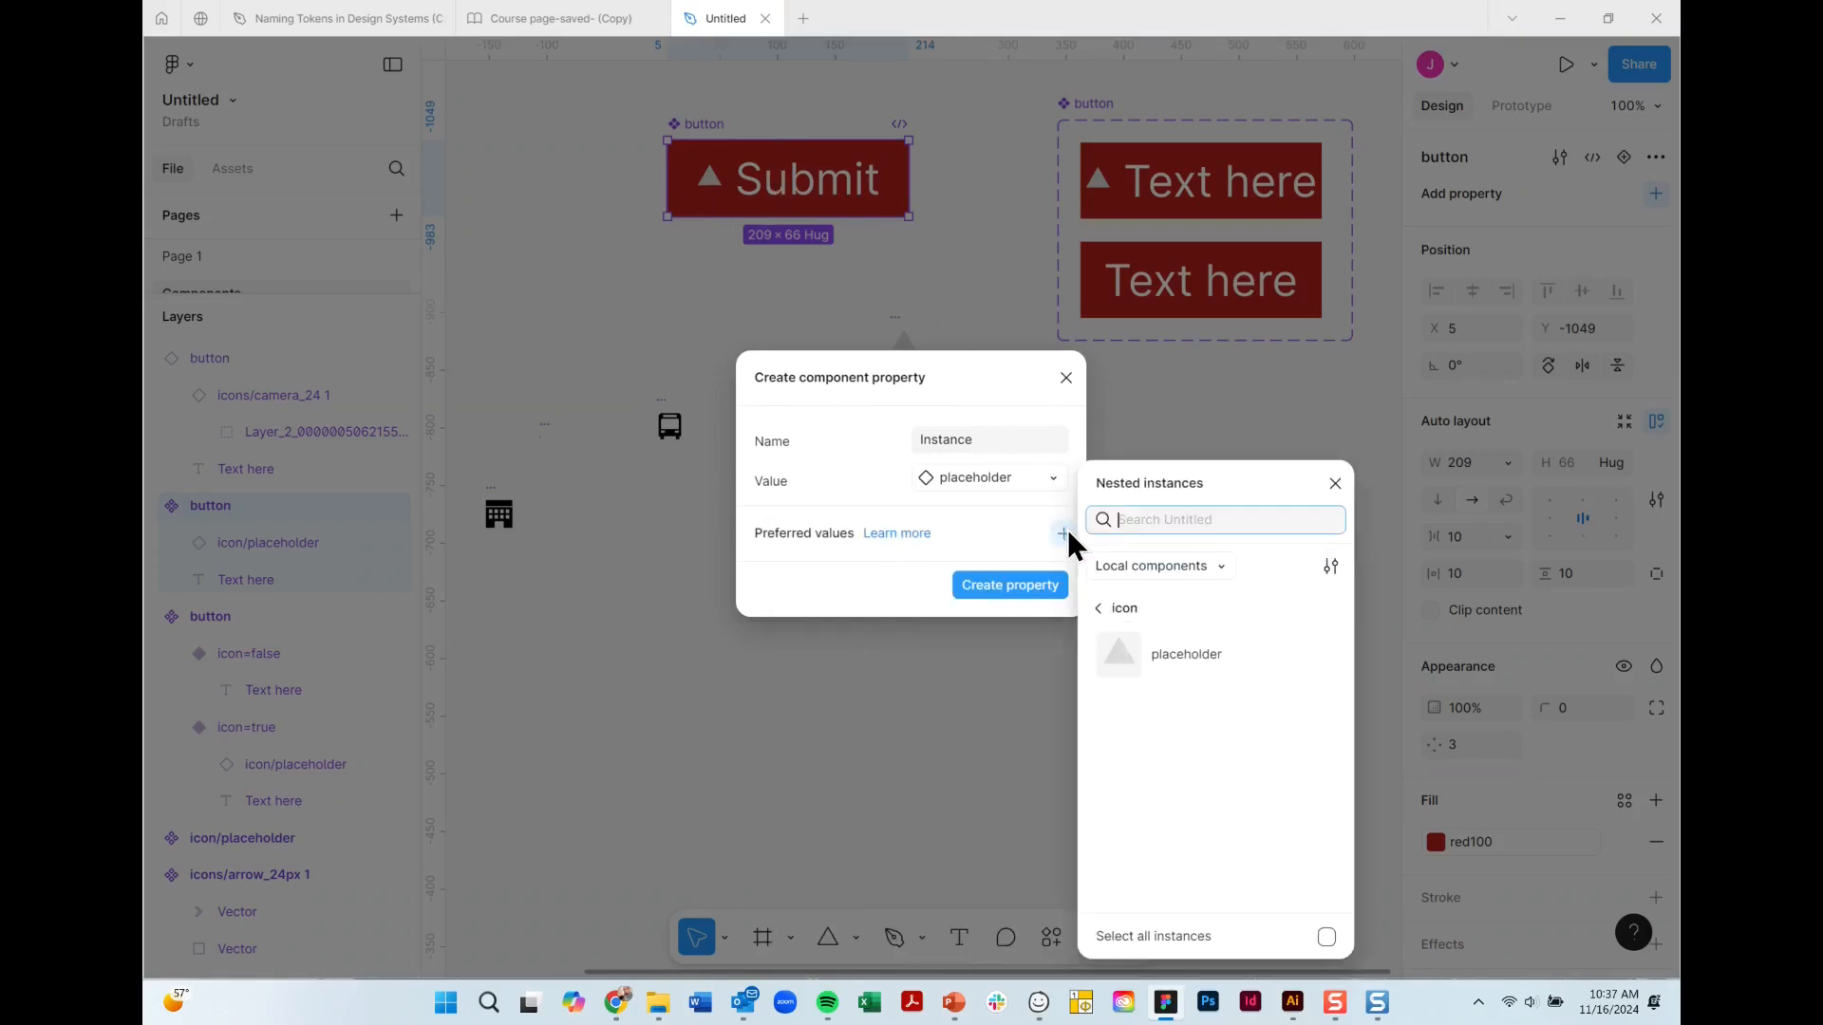
pyautogui.click(1132, 773)
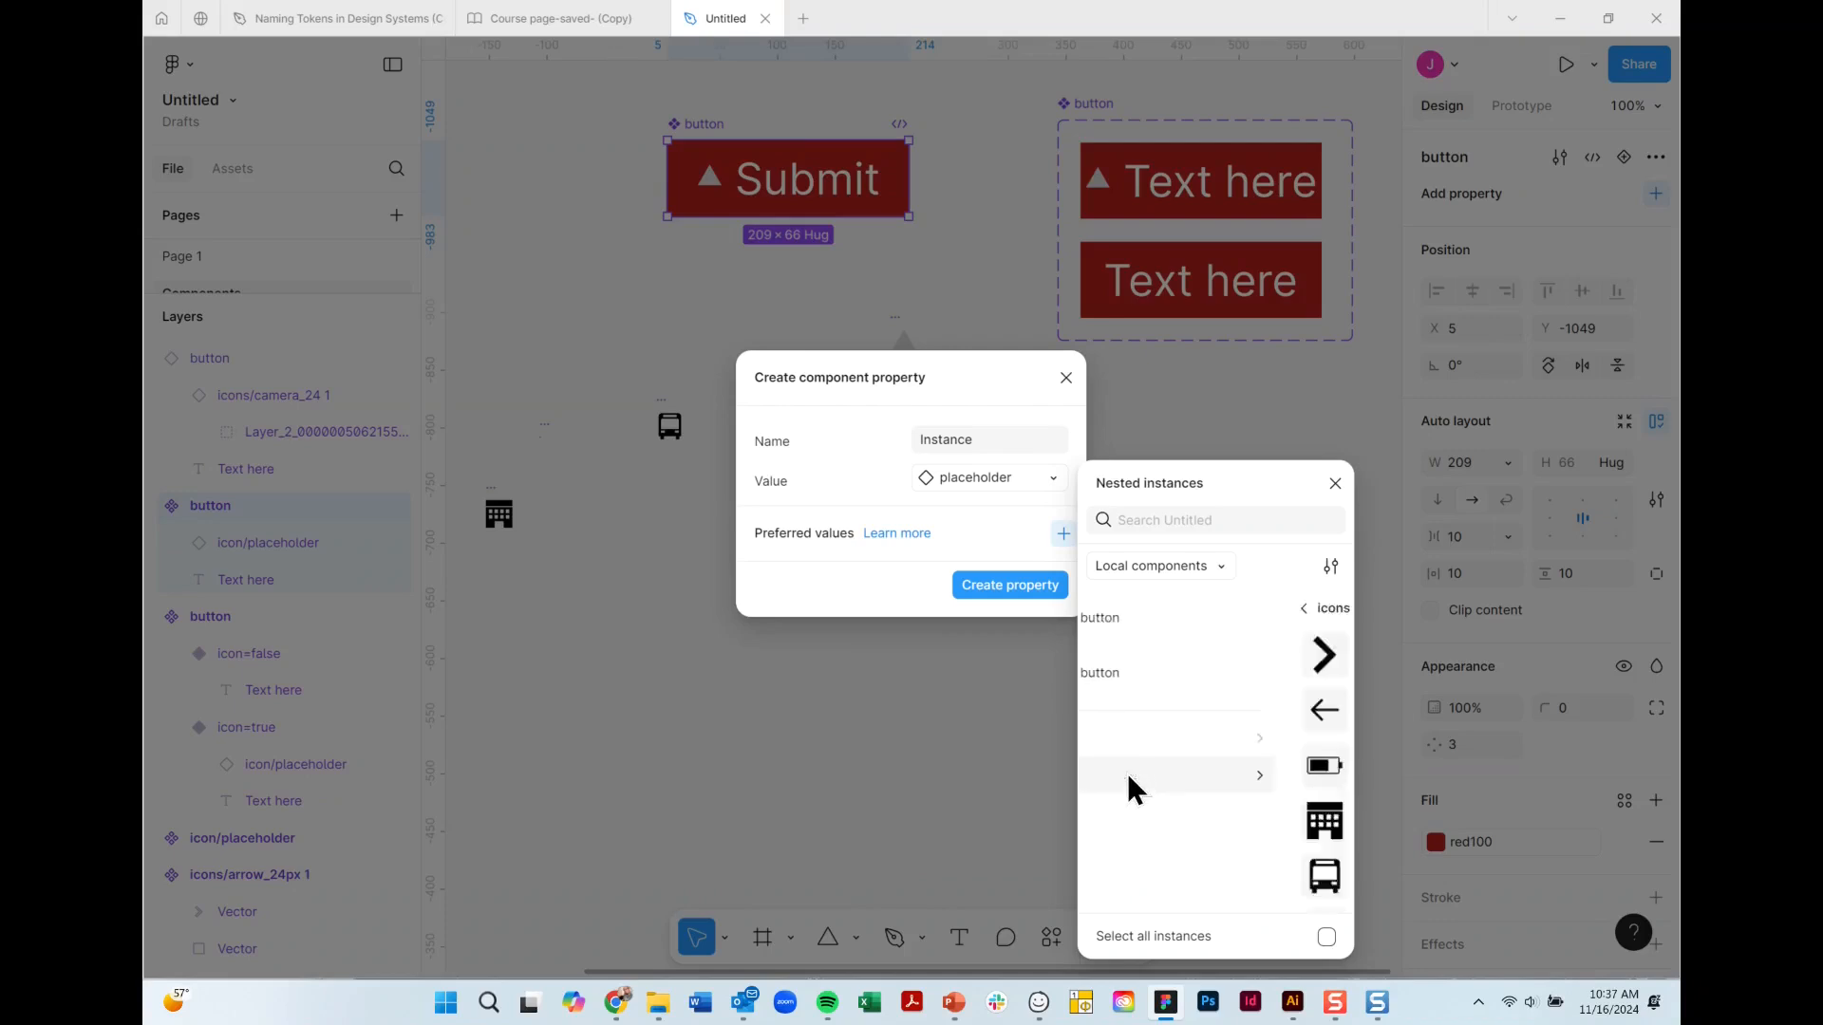
pyautogui.click(1134, 822)
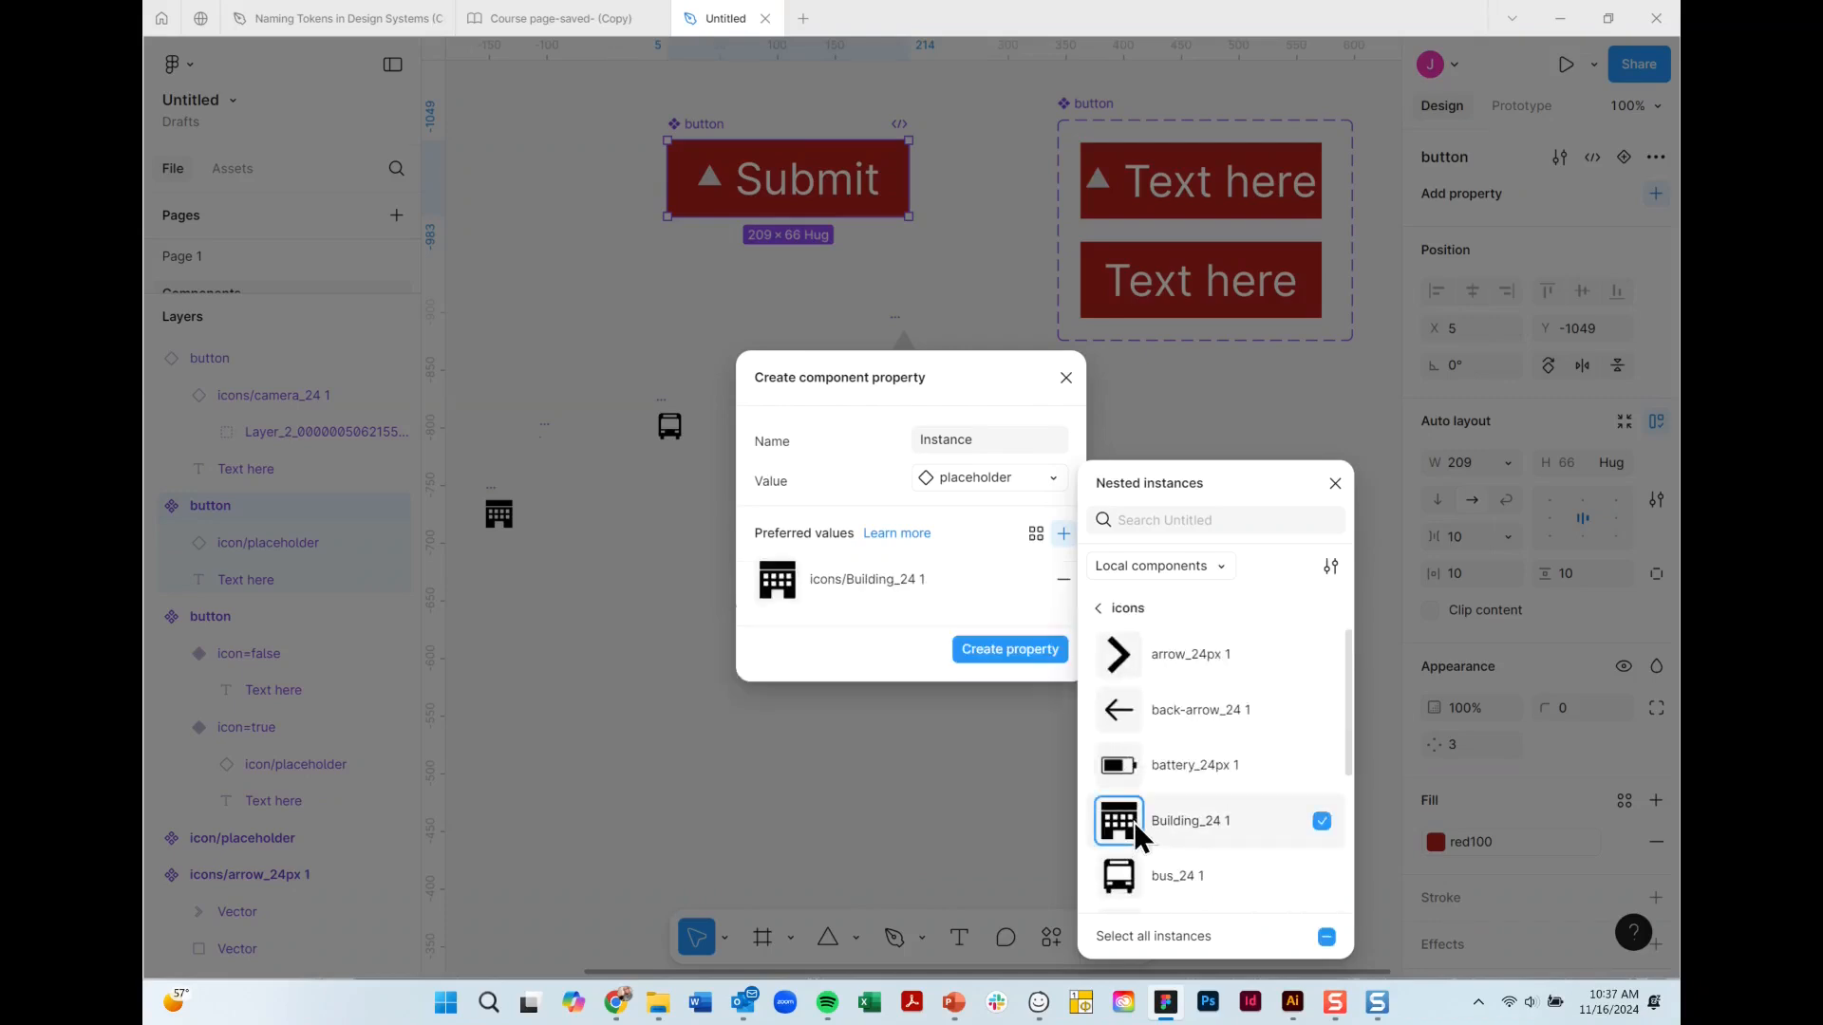
pyautogui.click(1322, 768)
pyautogui.scroll(-1, 1310, 815)
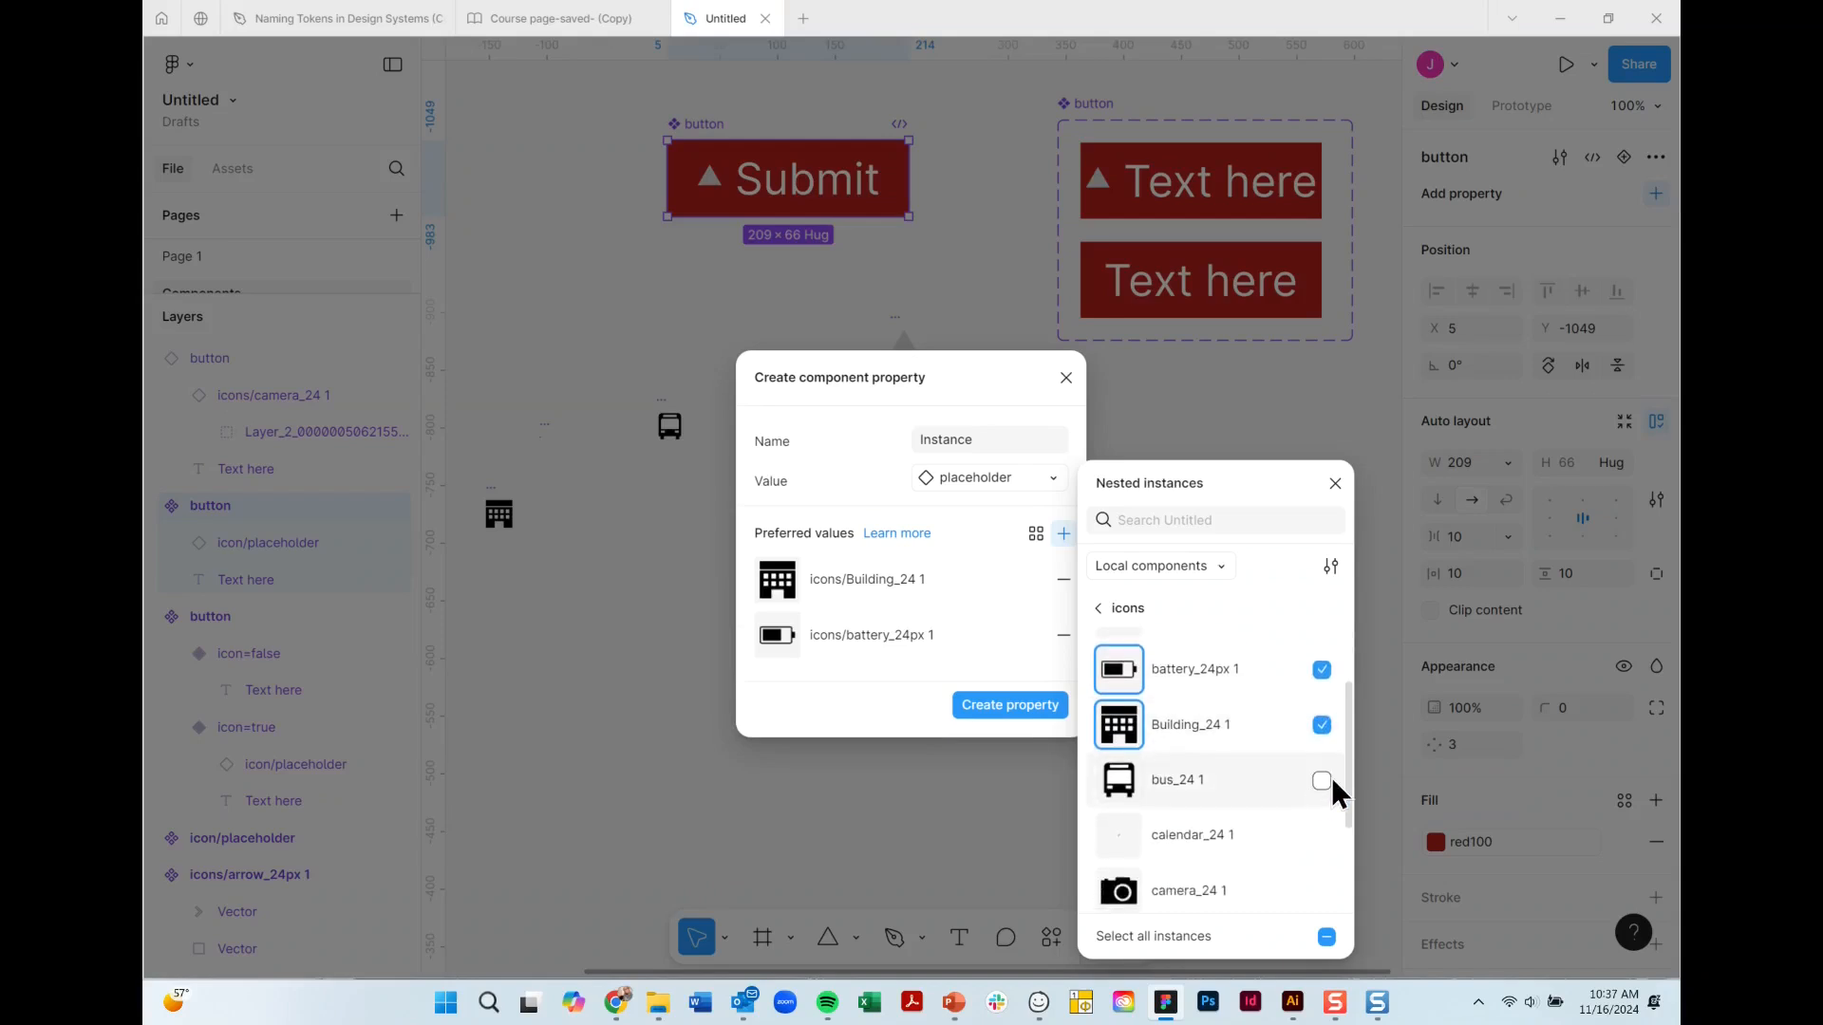
pyautogui.click(1329, 782)
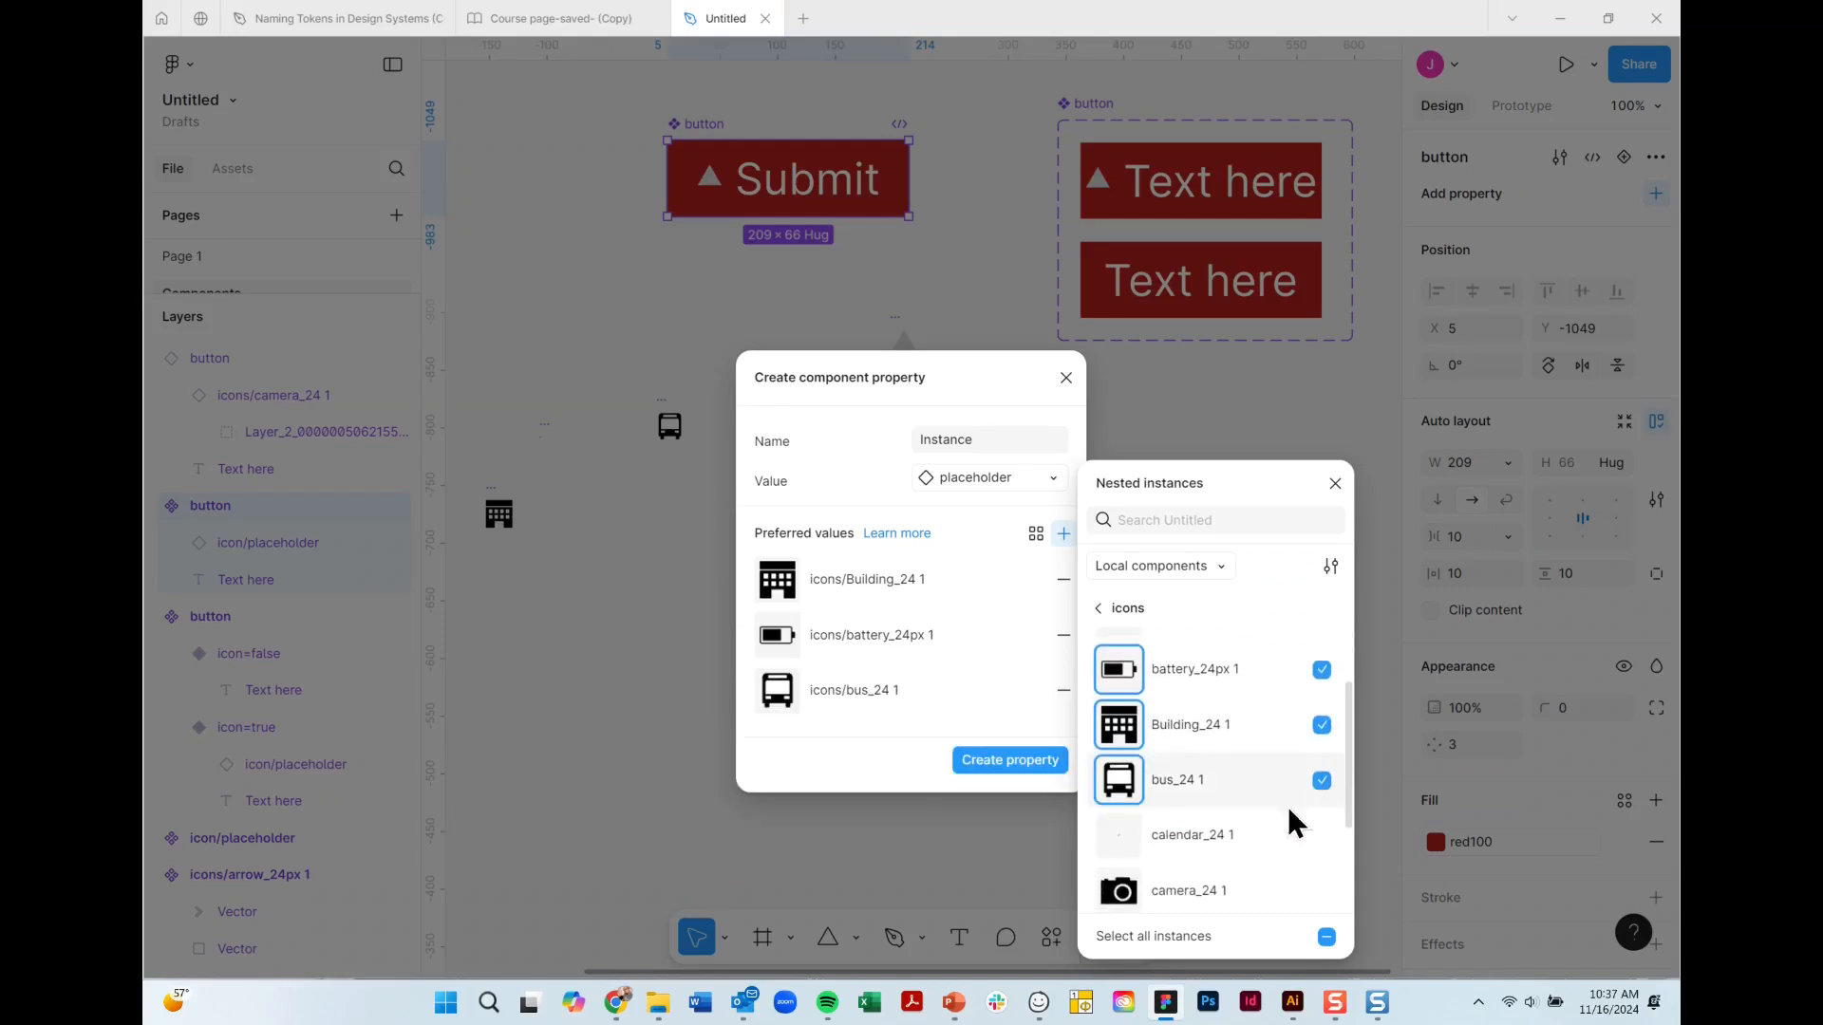
pyautogui.click(1010, 768)
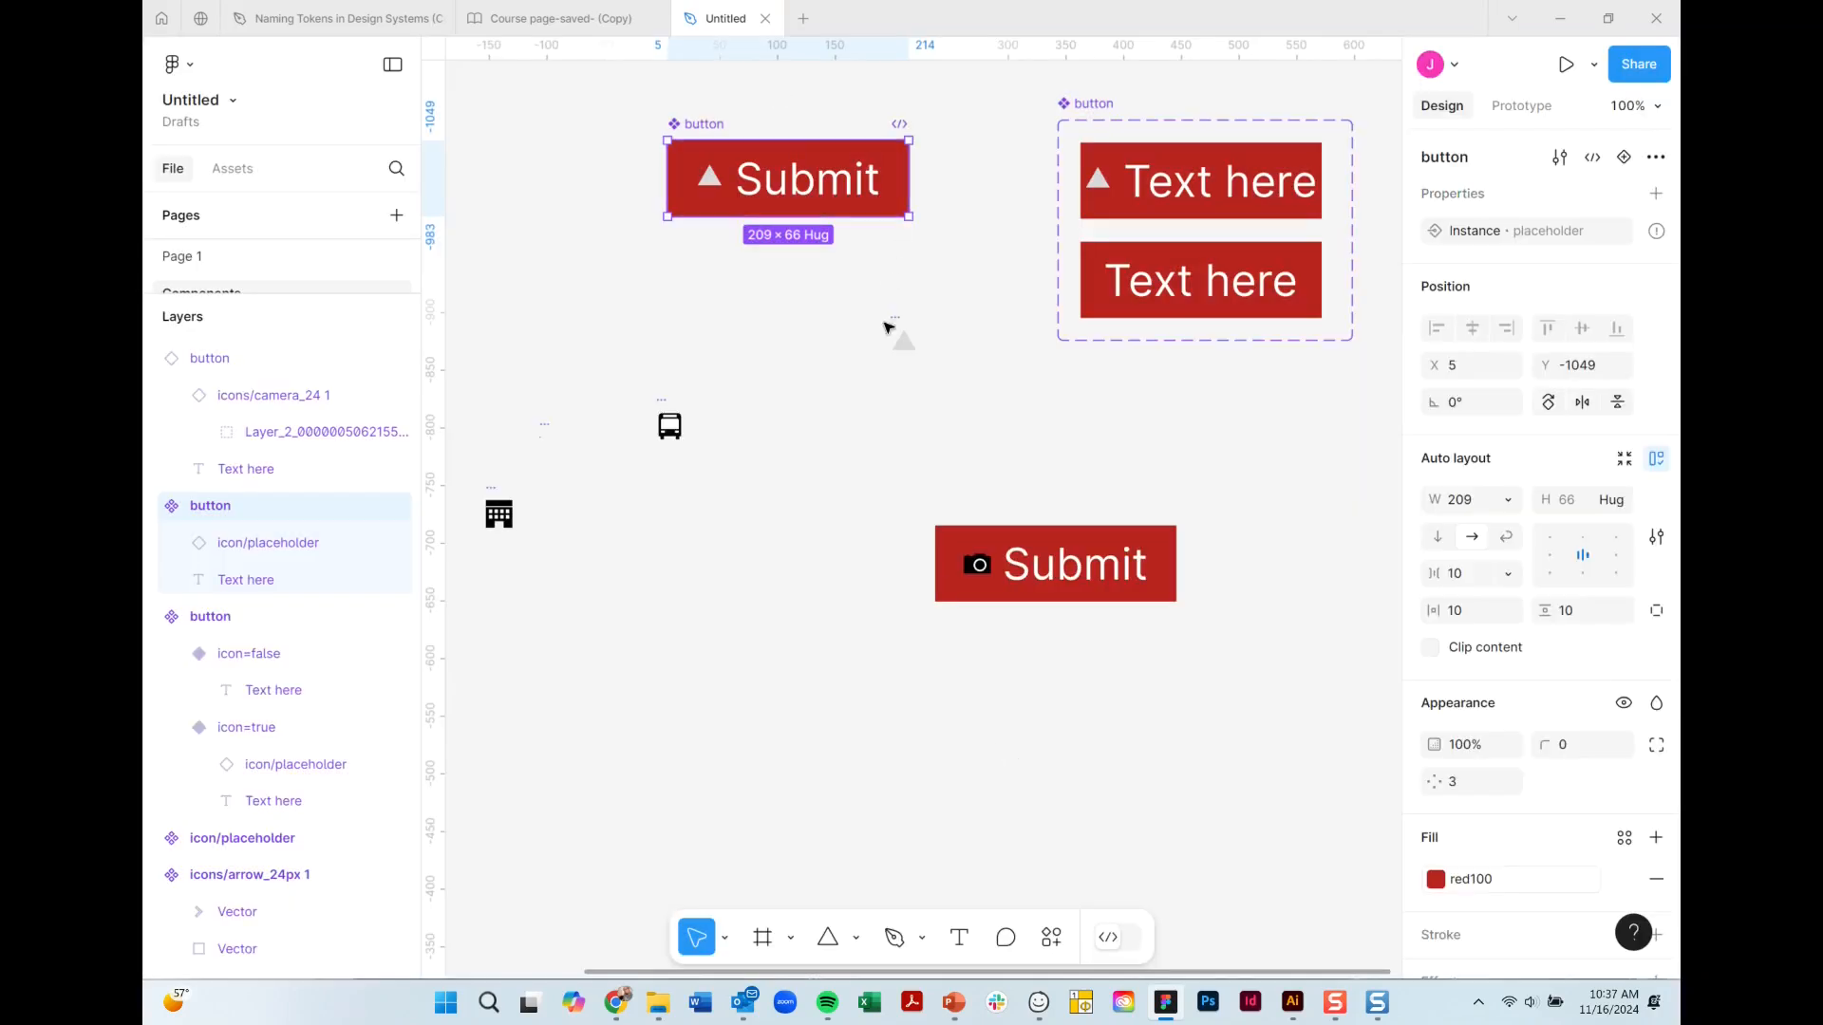
# Link the icon placeholder inside the main Submit component to the Instance property.
pyautogui.click(983, 570)
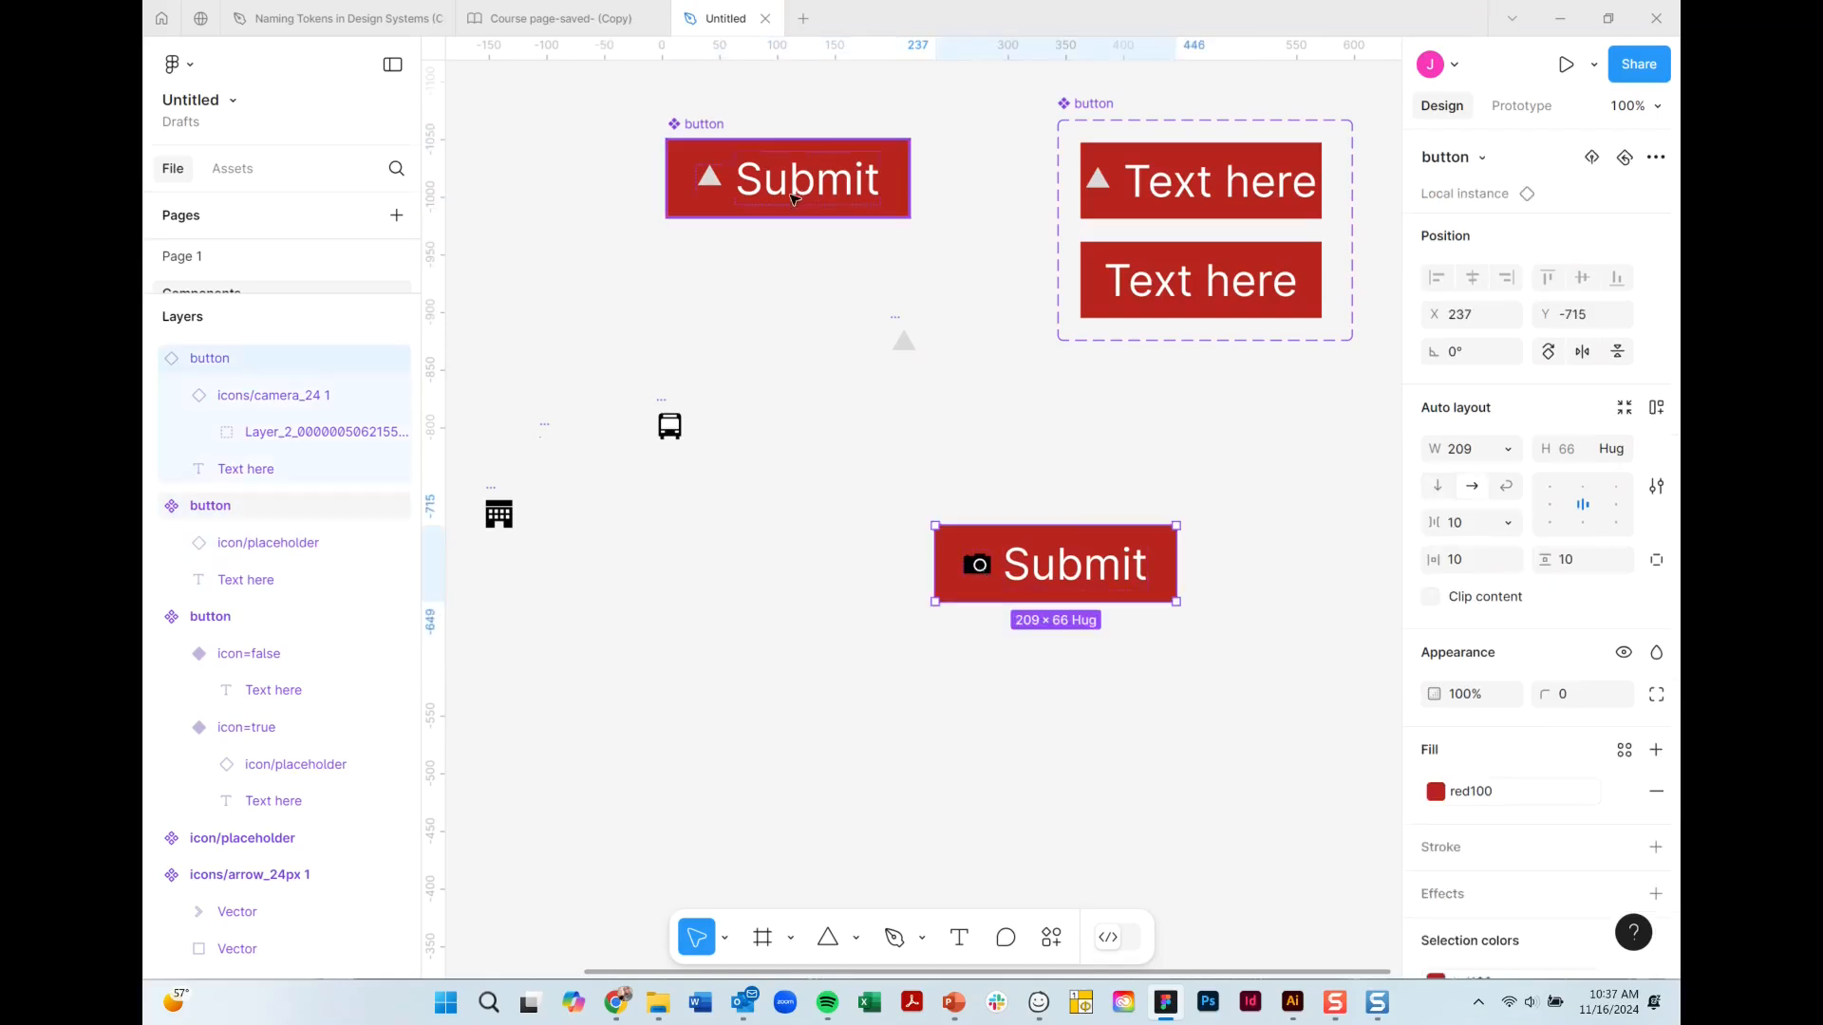
pyautogui.click(712, 180)
pyautogui.click(712, 181)
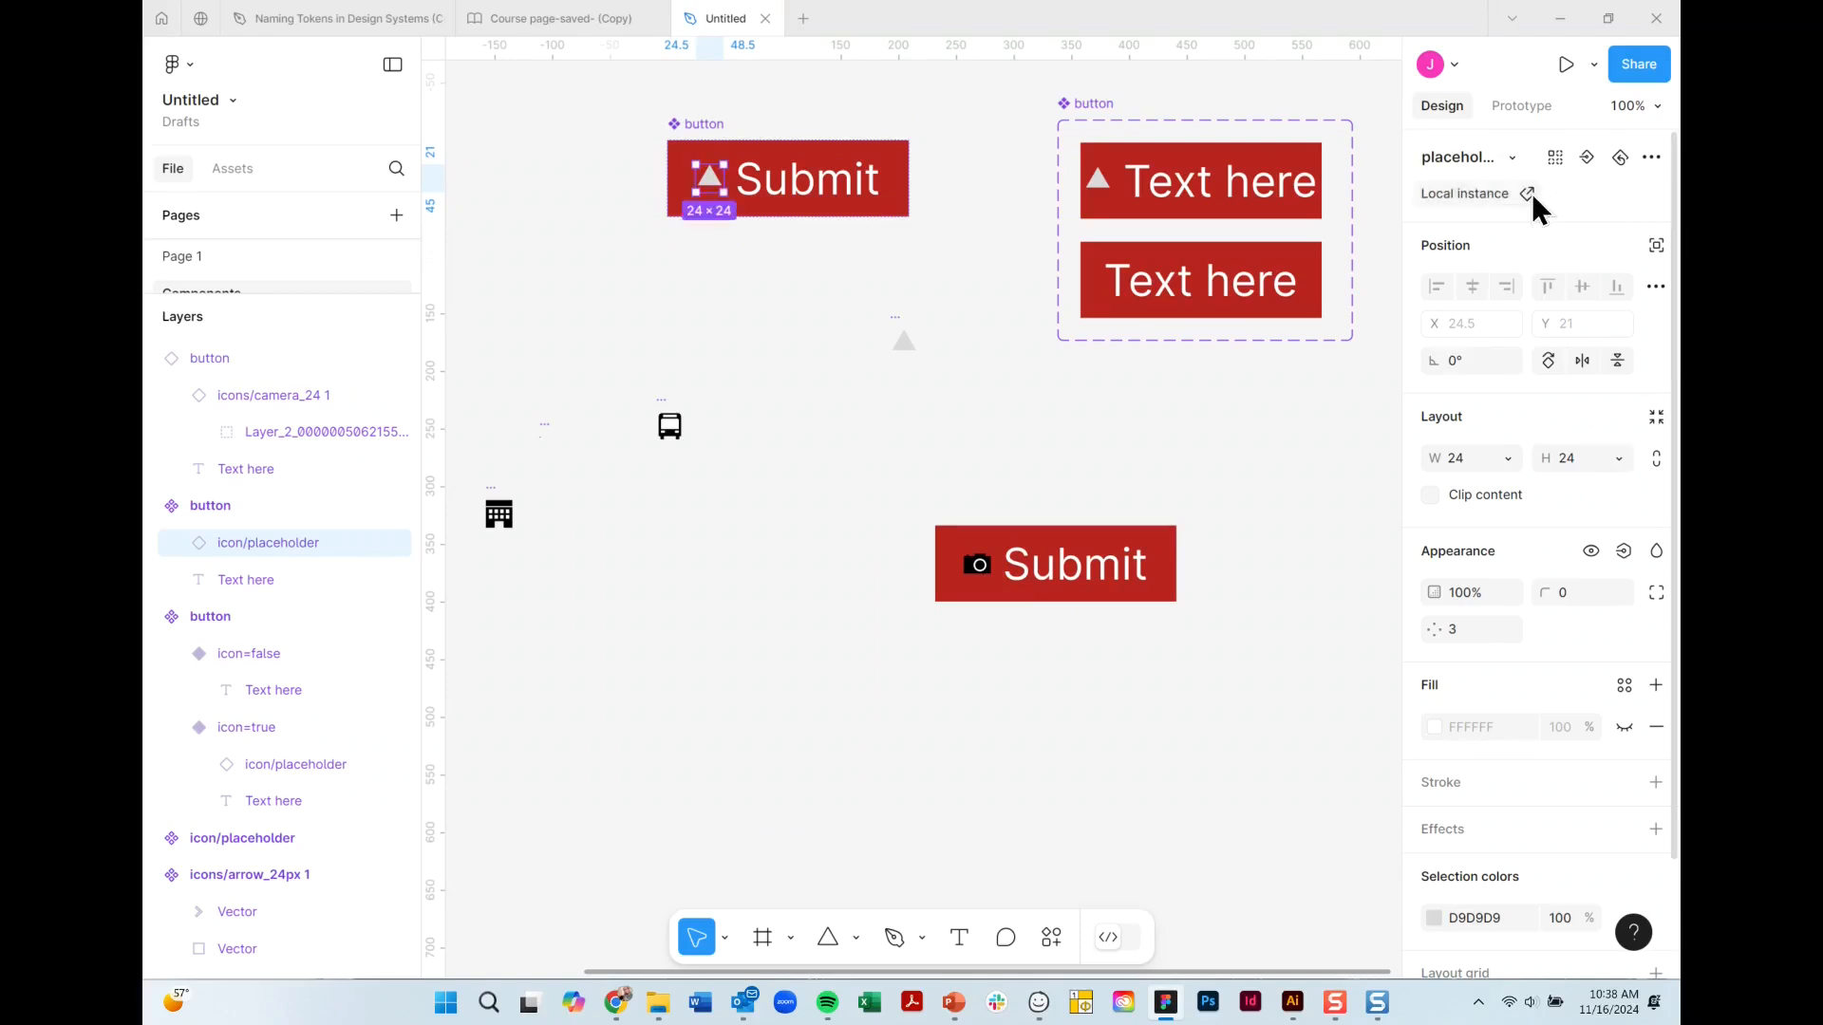
pyautogui.click(1588, 157)
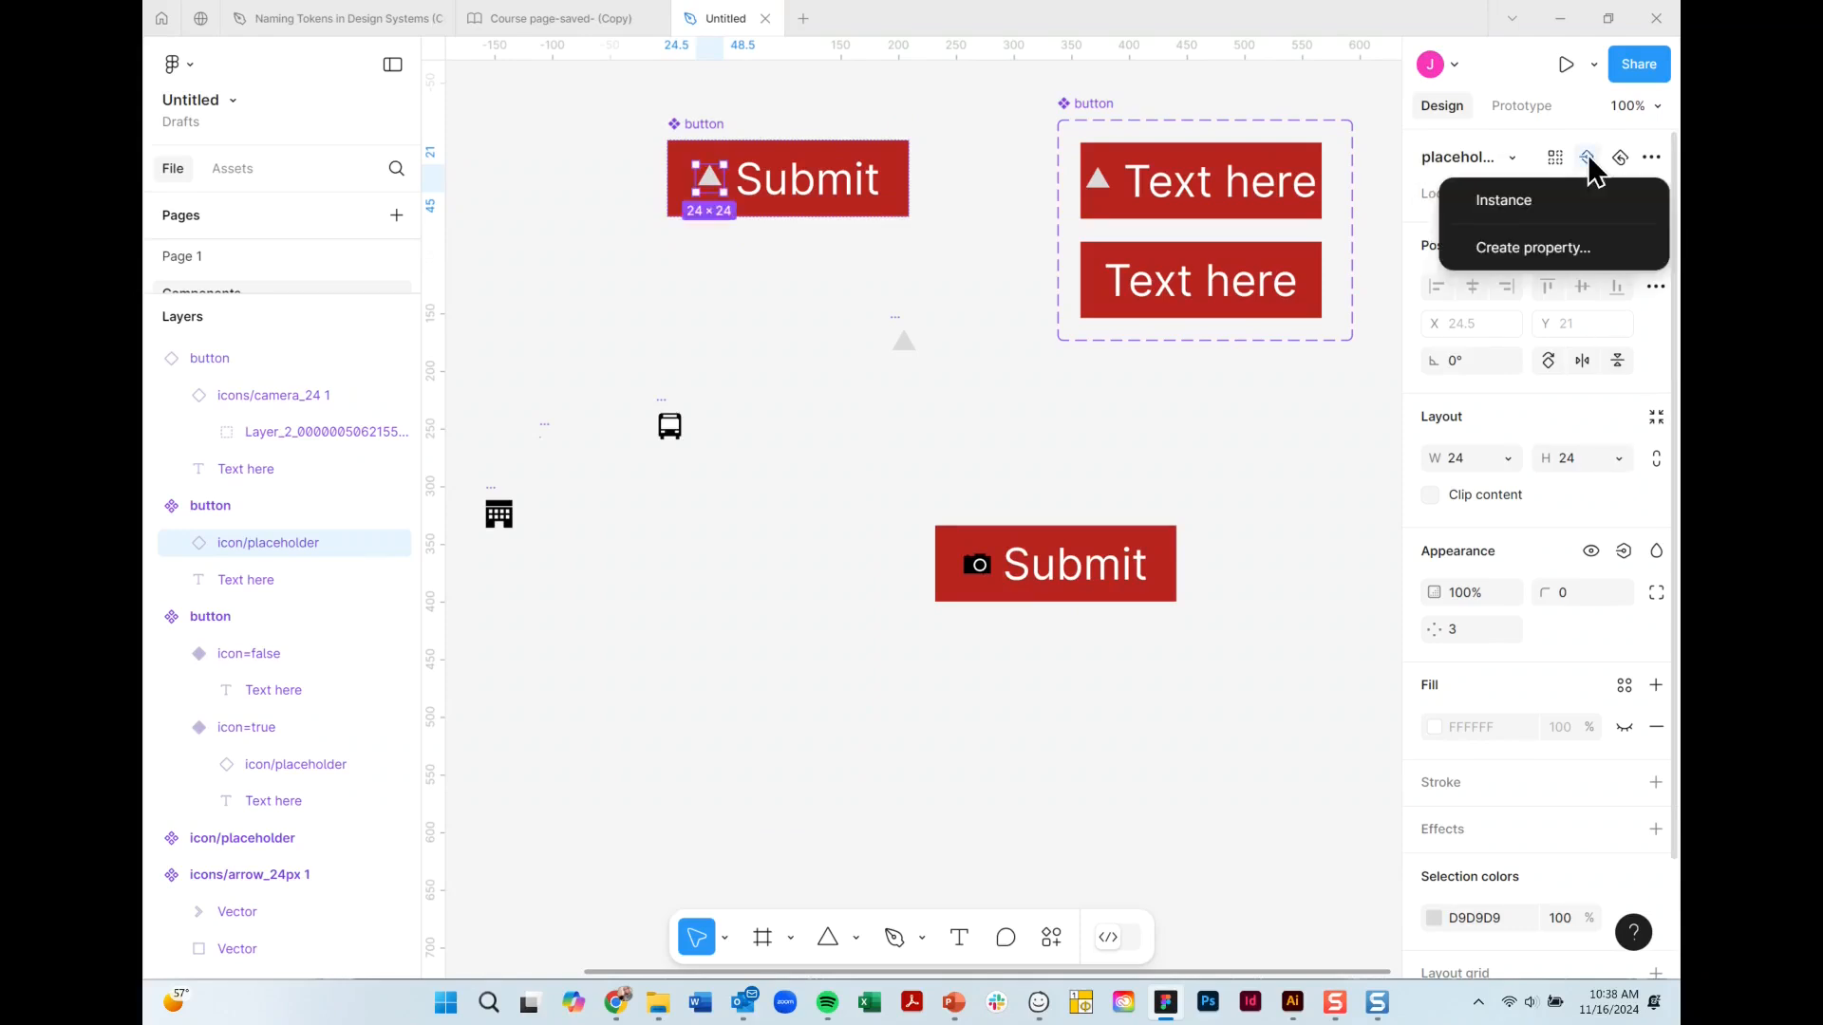
pyautogui.click(1534, 204)
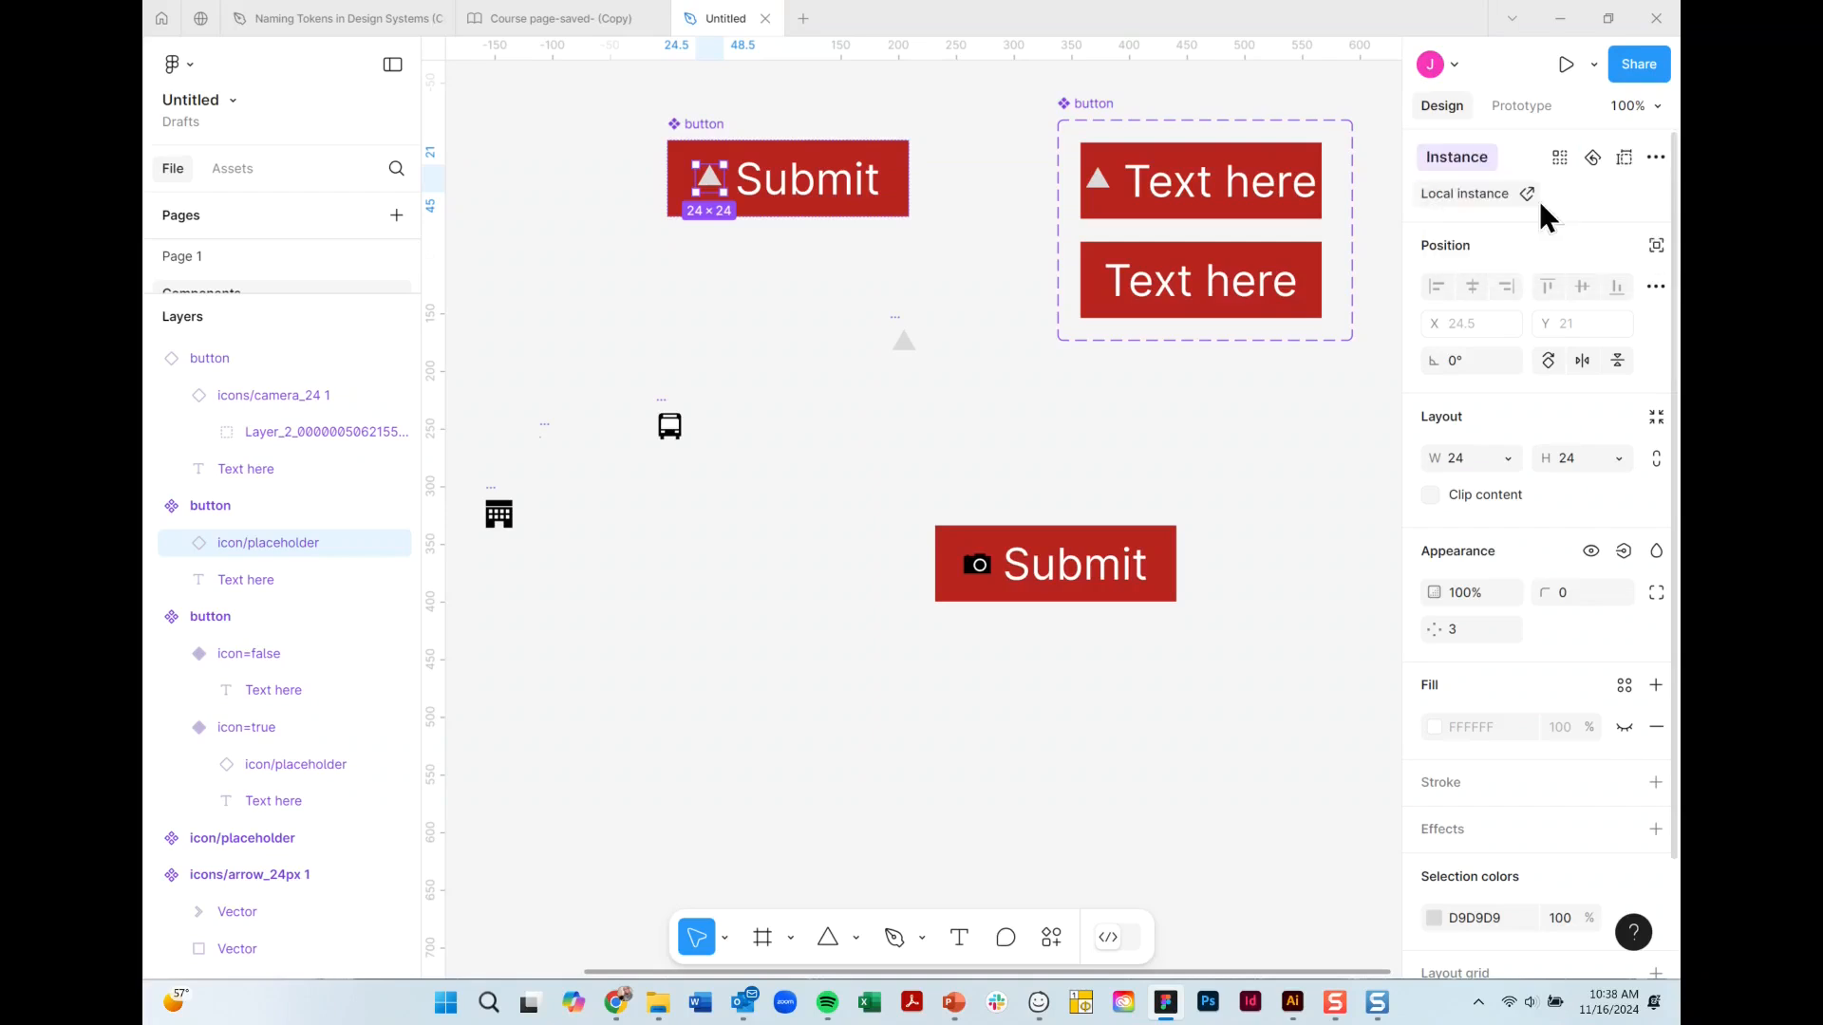
# Set the Submit instance's Instance property to the preferred icon battery_24px 1.
pyautogui.click(1007, 532)
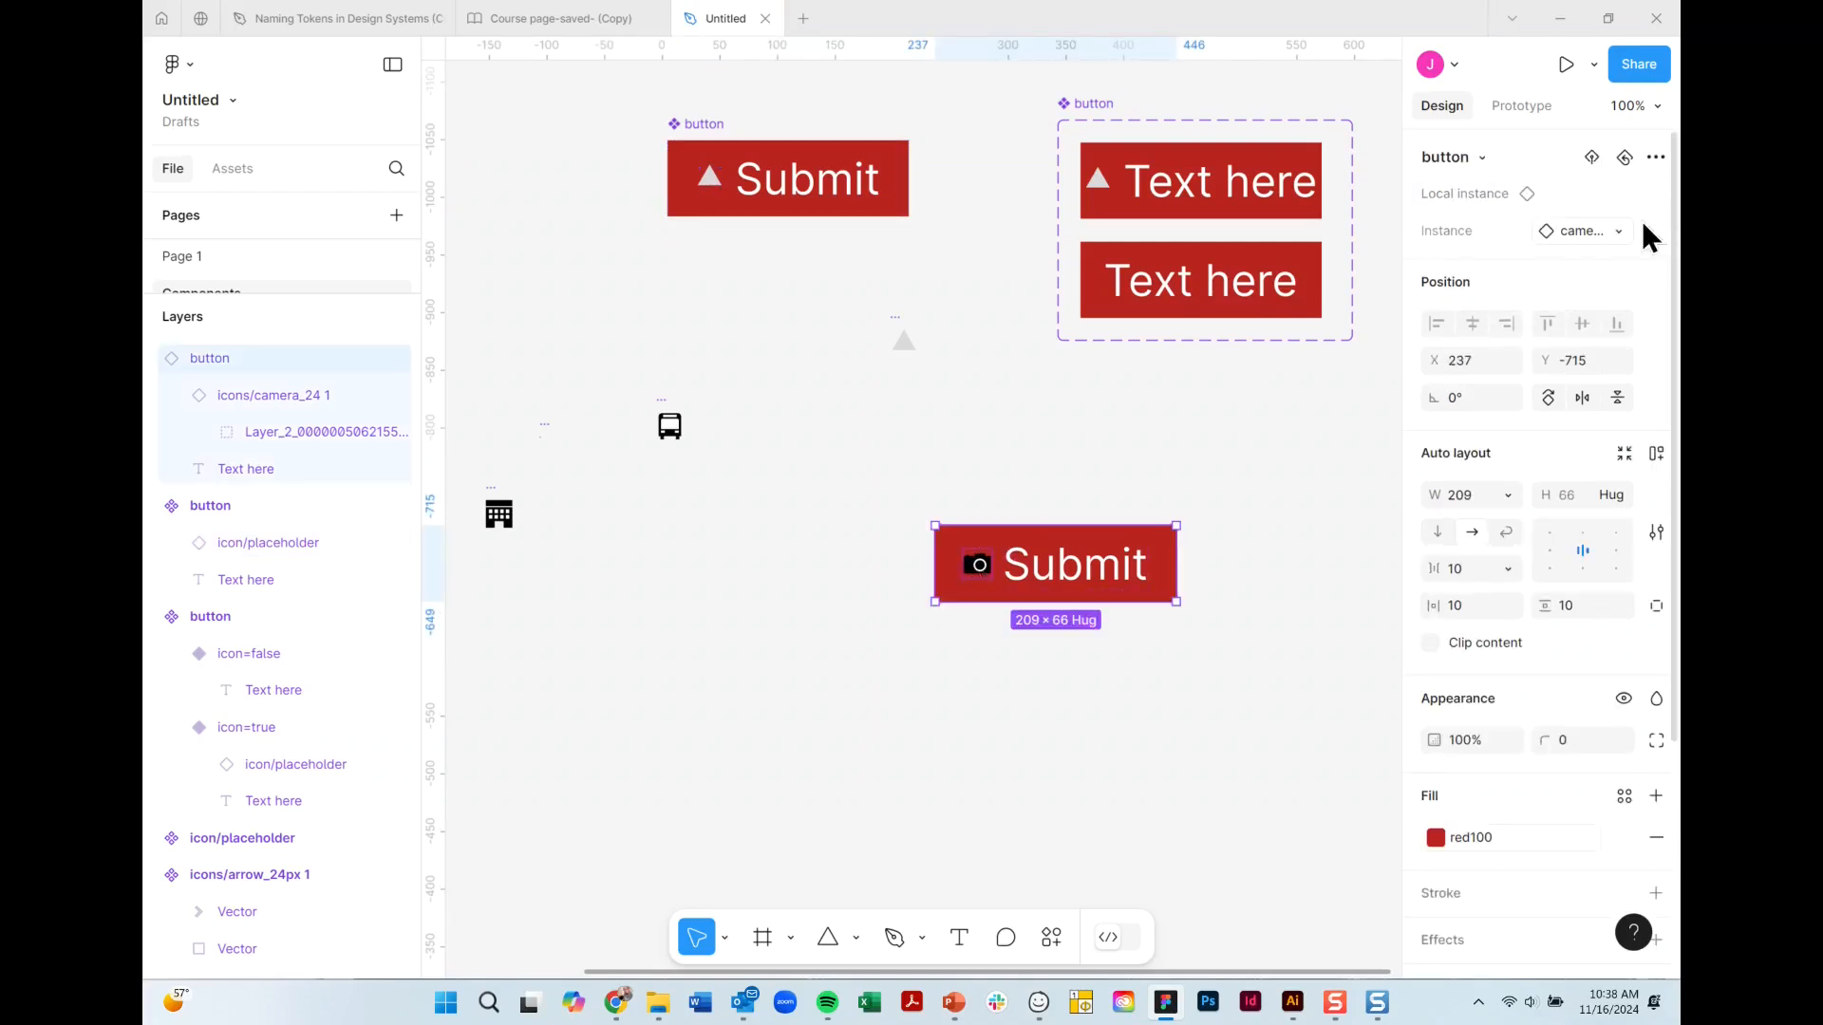
pyautogui.click(1612, 230)
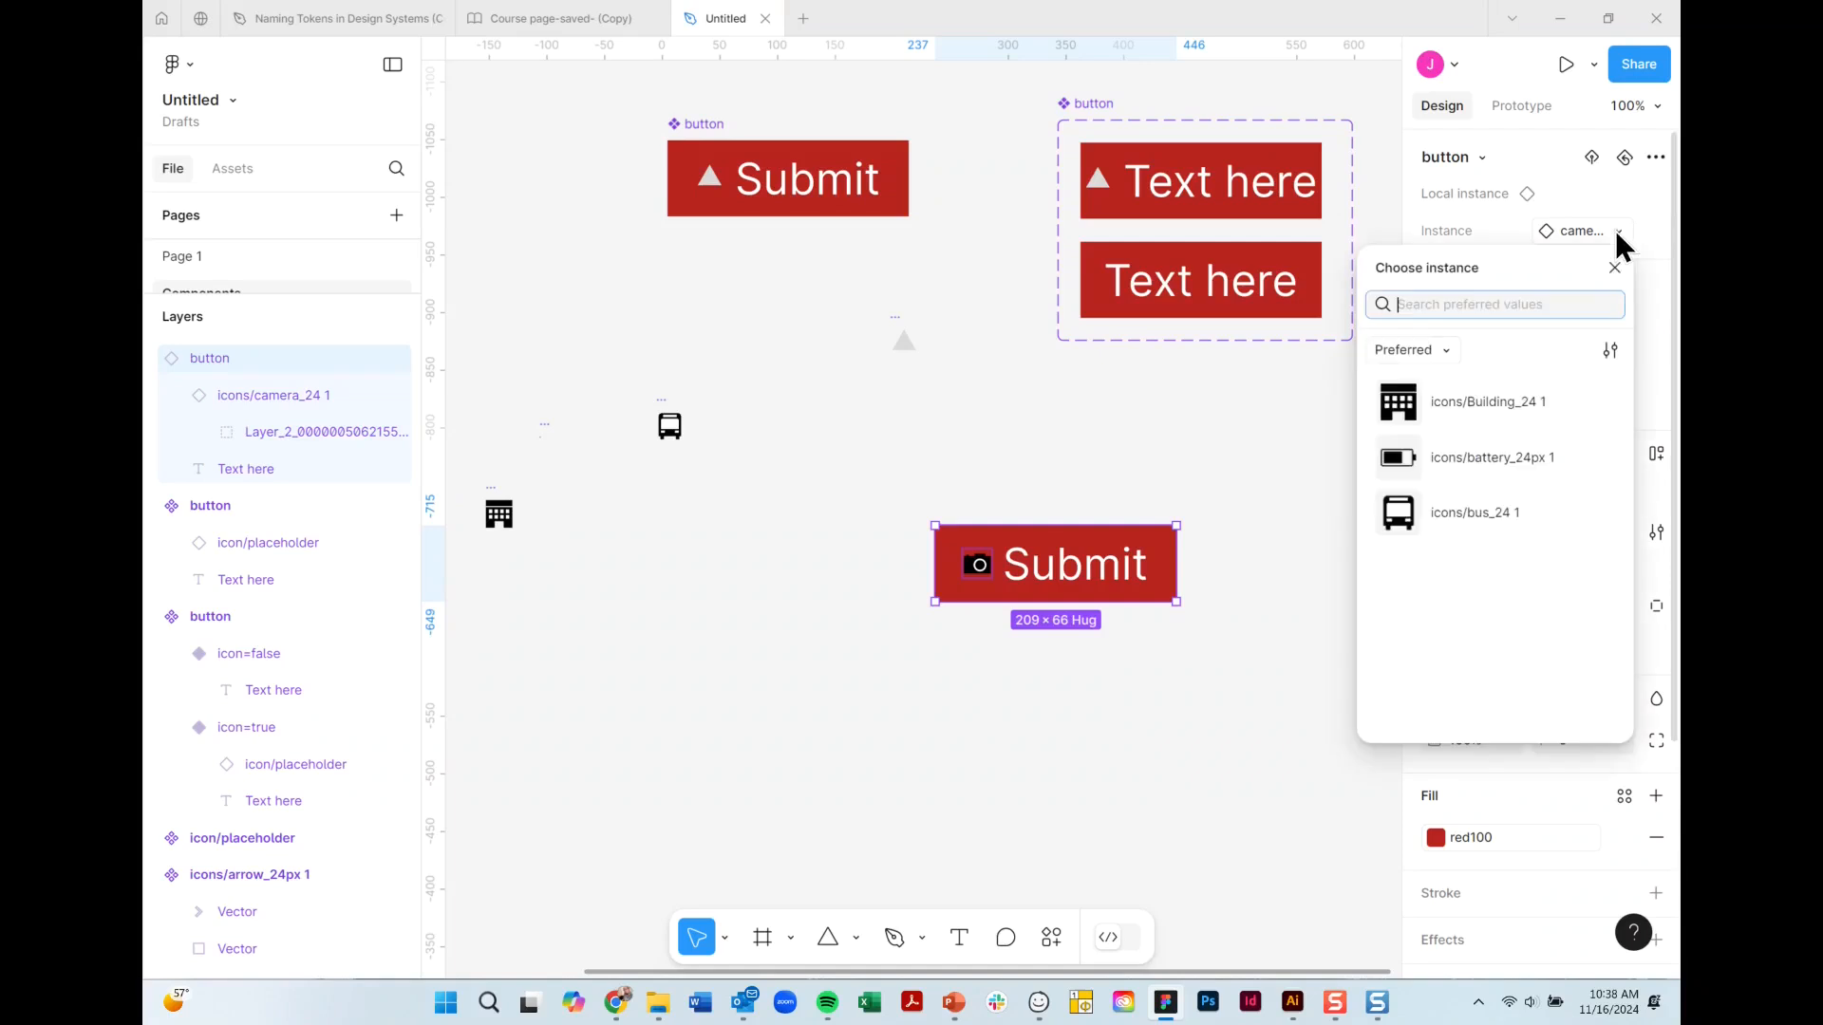
pyautogui.click(1487, 461)
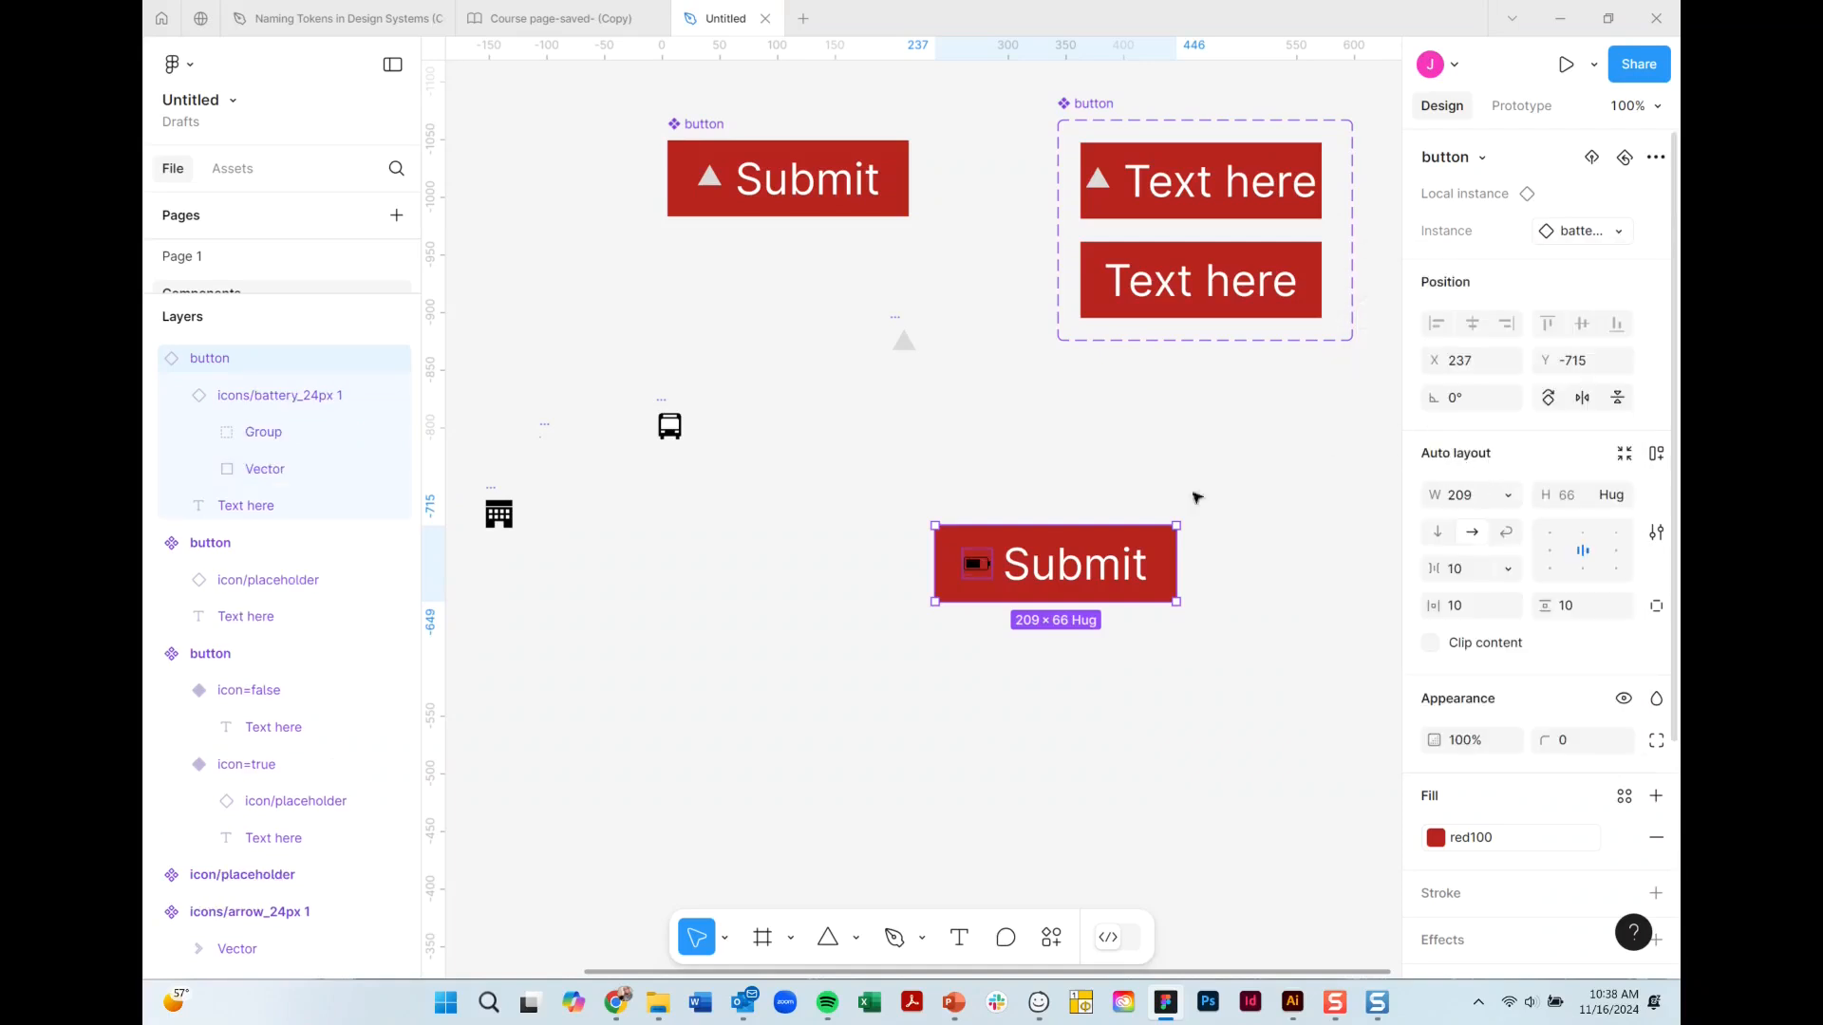
pyautogui.click(995, 451)
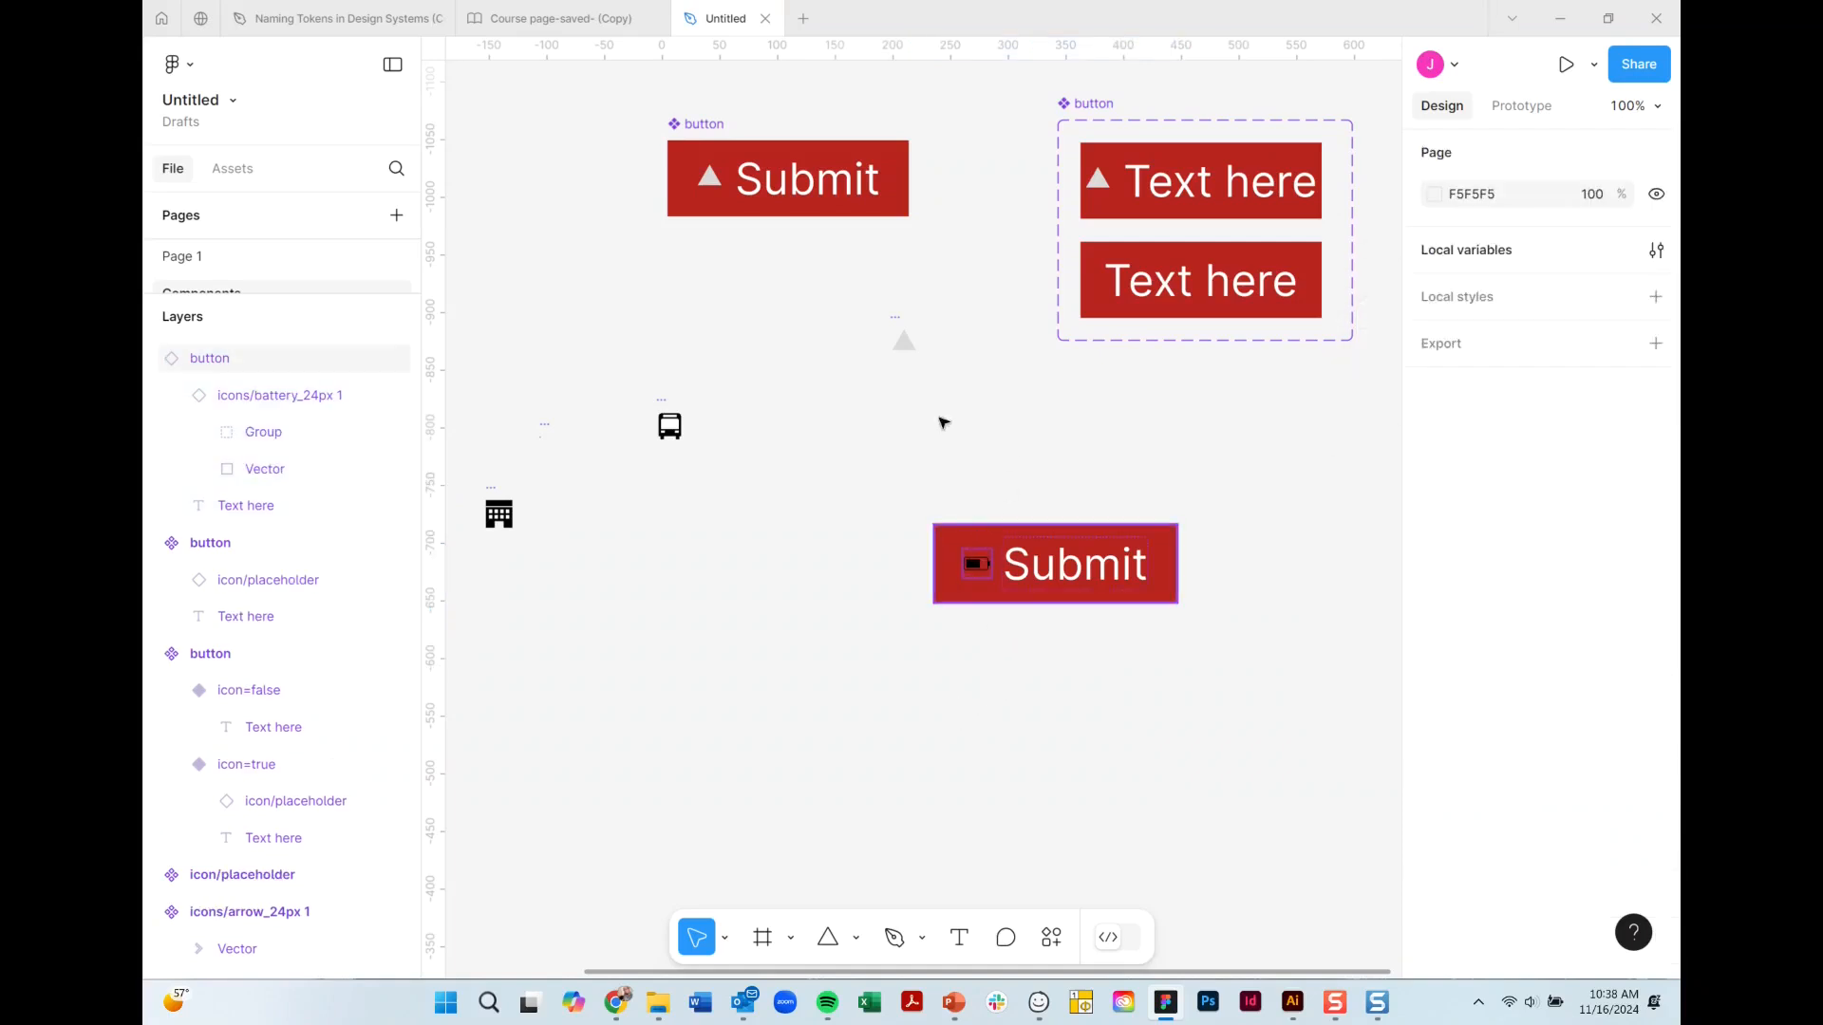
# Review the preferred icon choices of the Submit instance and move the instance to about X -203, Y -982.
pyautogui.moveTo(959, 565); pyautogui.dragTo(1013, 521)
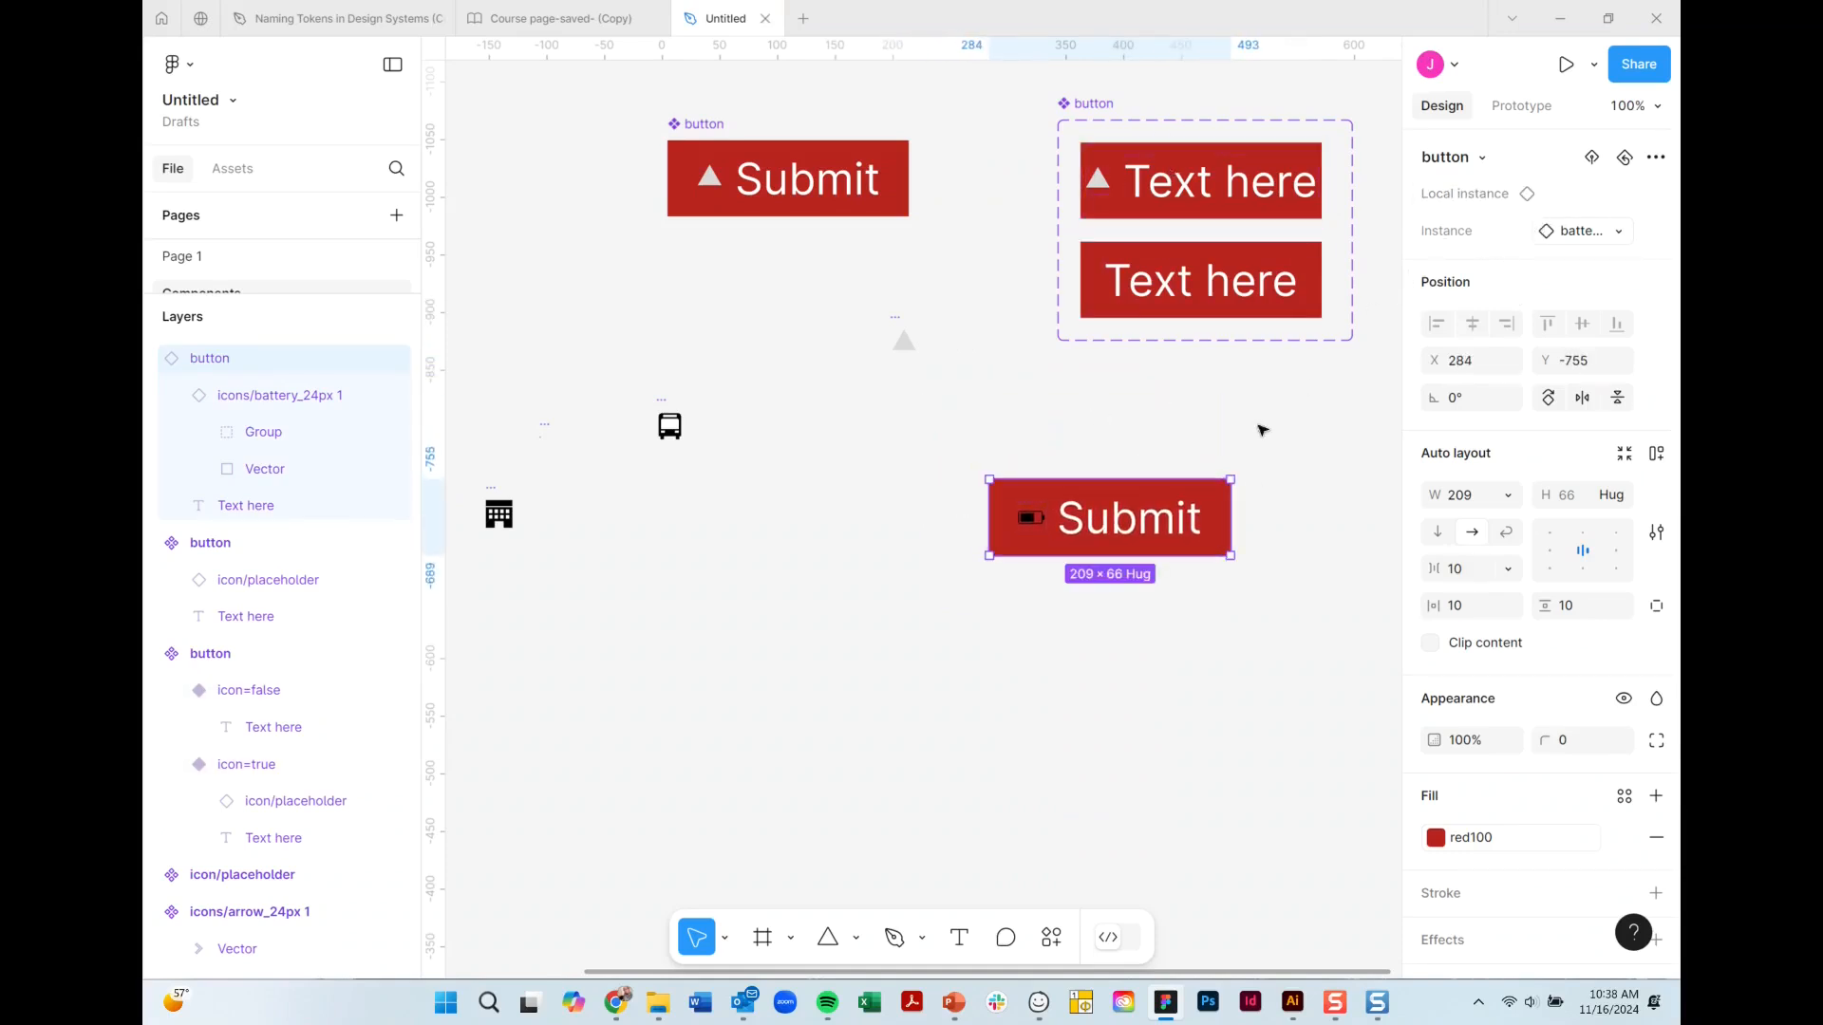
pyautogui.click(1616, 231)
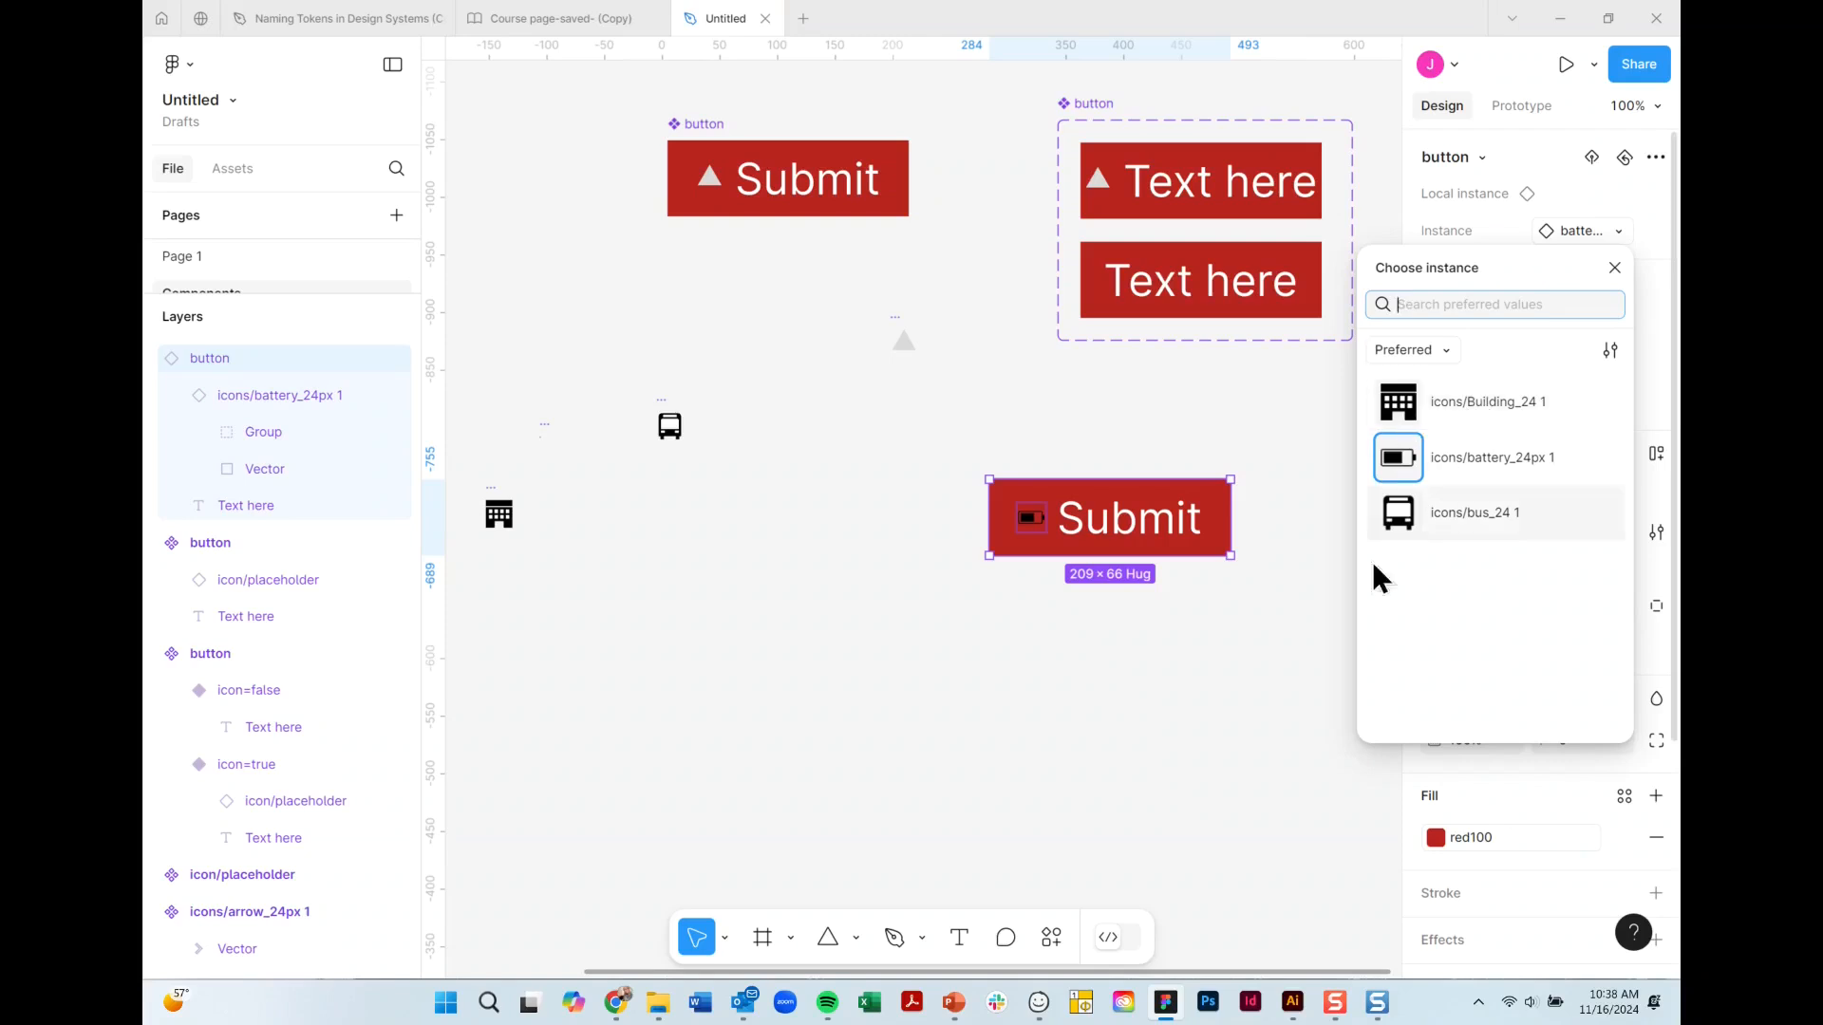
pyautogui.click(1262, 389)
pyautogui.click(1027, 496)
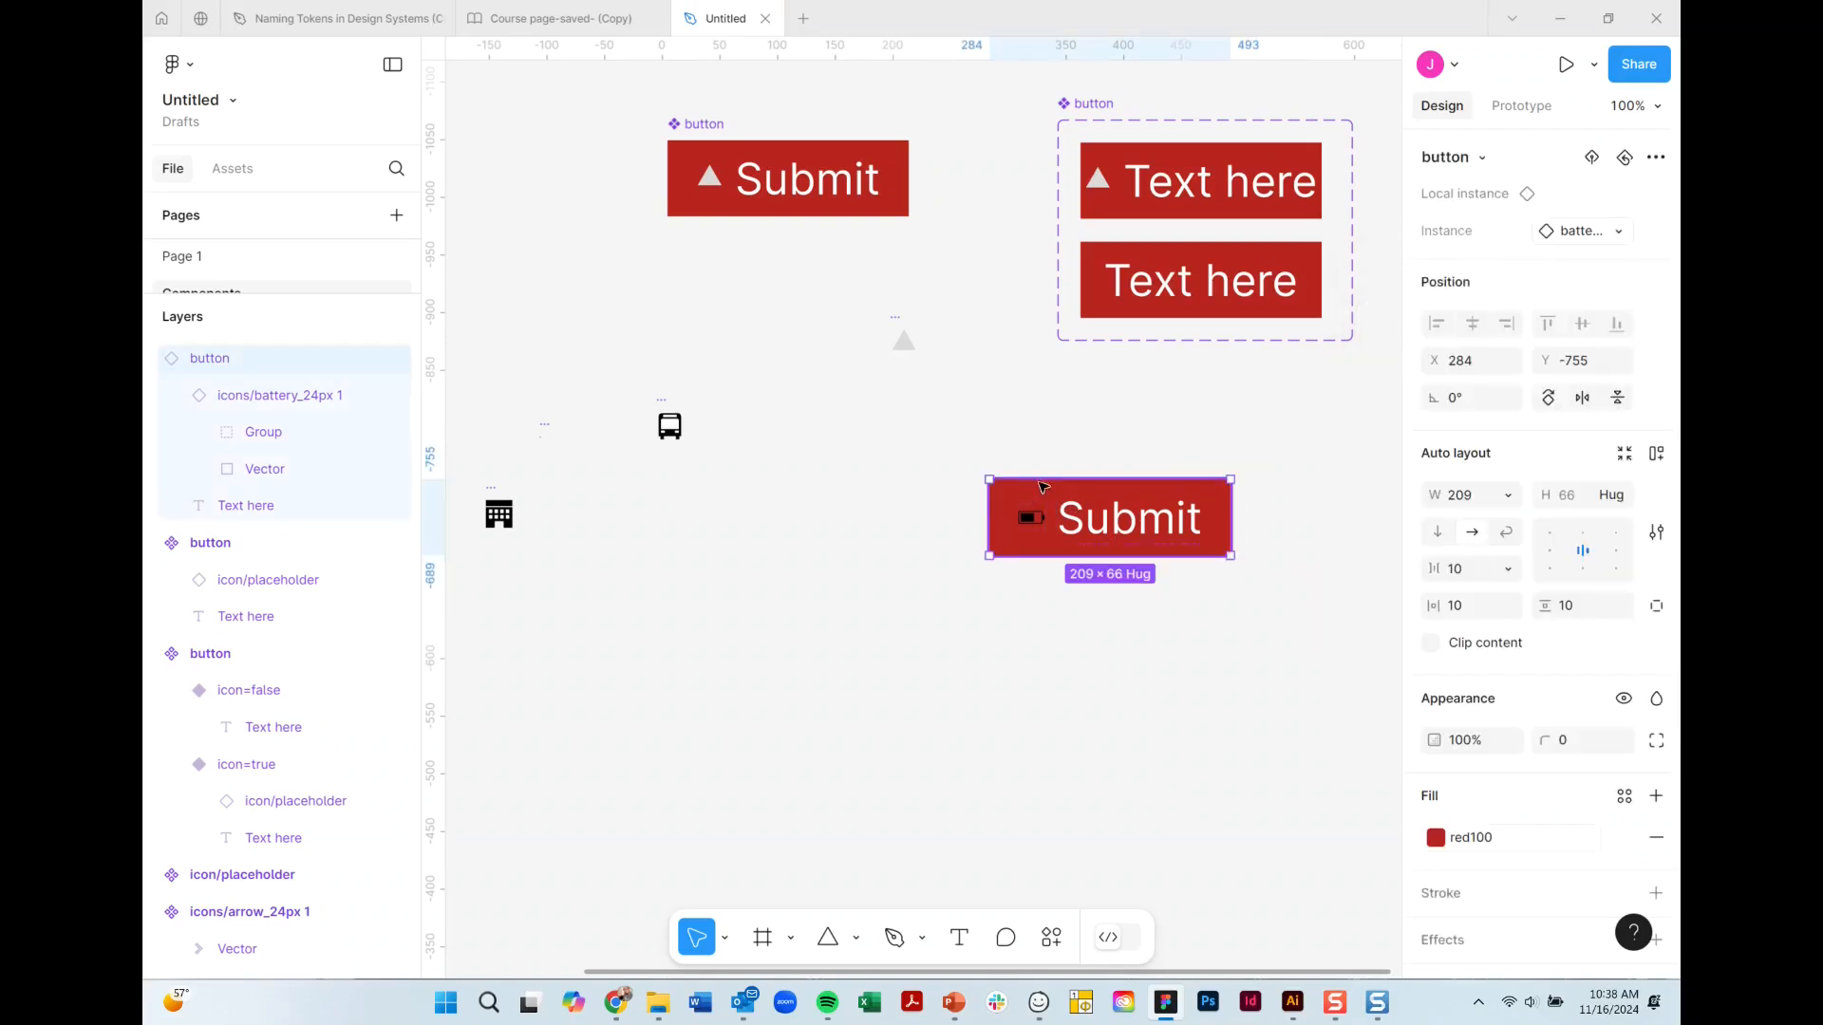
pyautogui.moveTo(1052, 484); pyautogui.dragTo(496, 224)
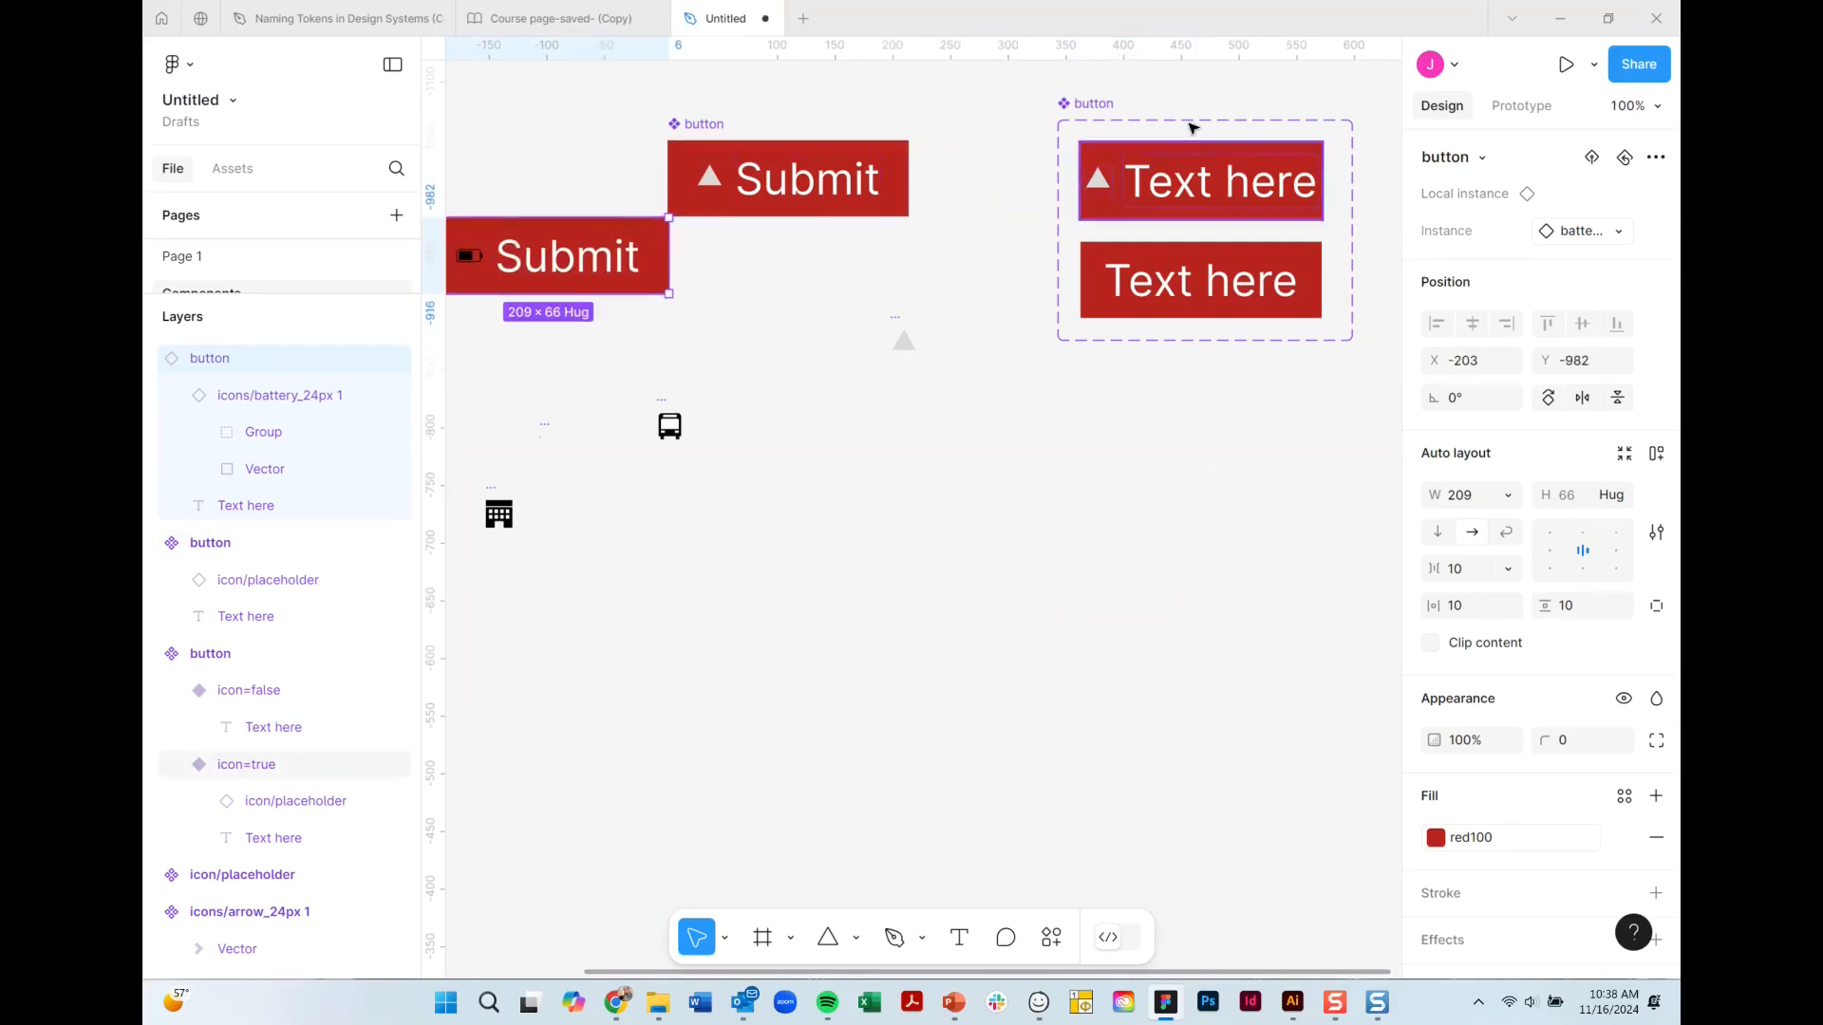
# Place an instance of the icon=true variant at about X 225, Y -732 and stack three copies below it, the lowest at about Y -464.
pyautogui.click(1225, 168)
pyautogui.moveTo(1228, 180); pyautogui.dragTo(1064, 547)
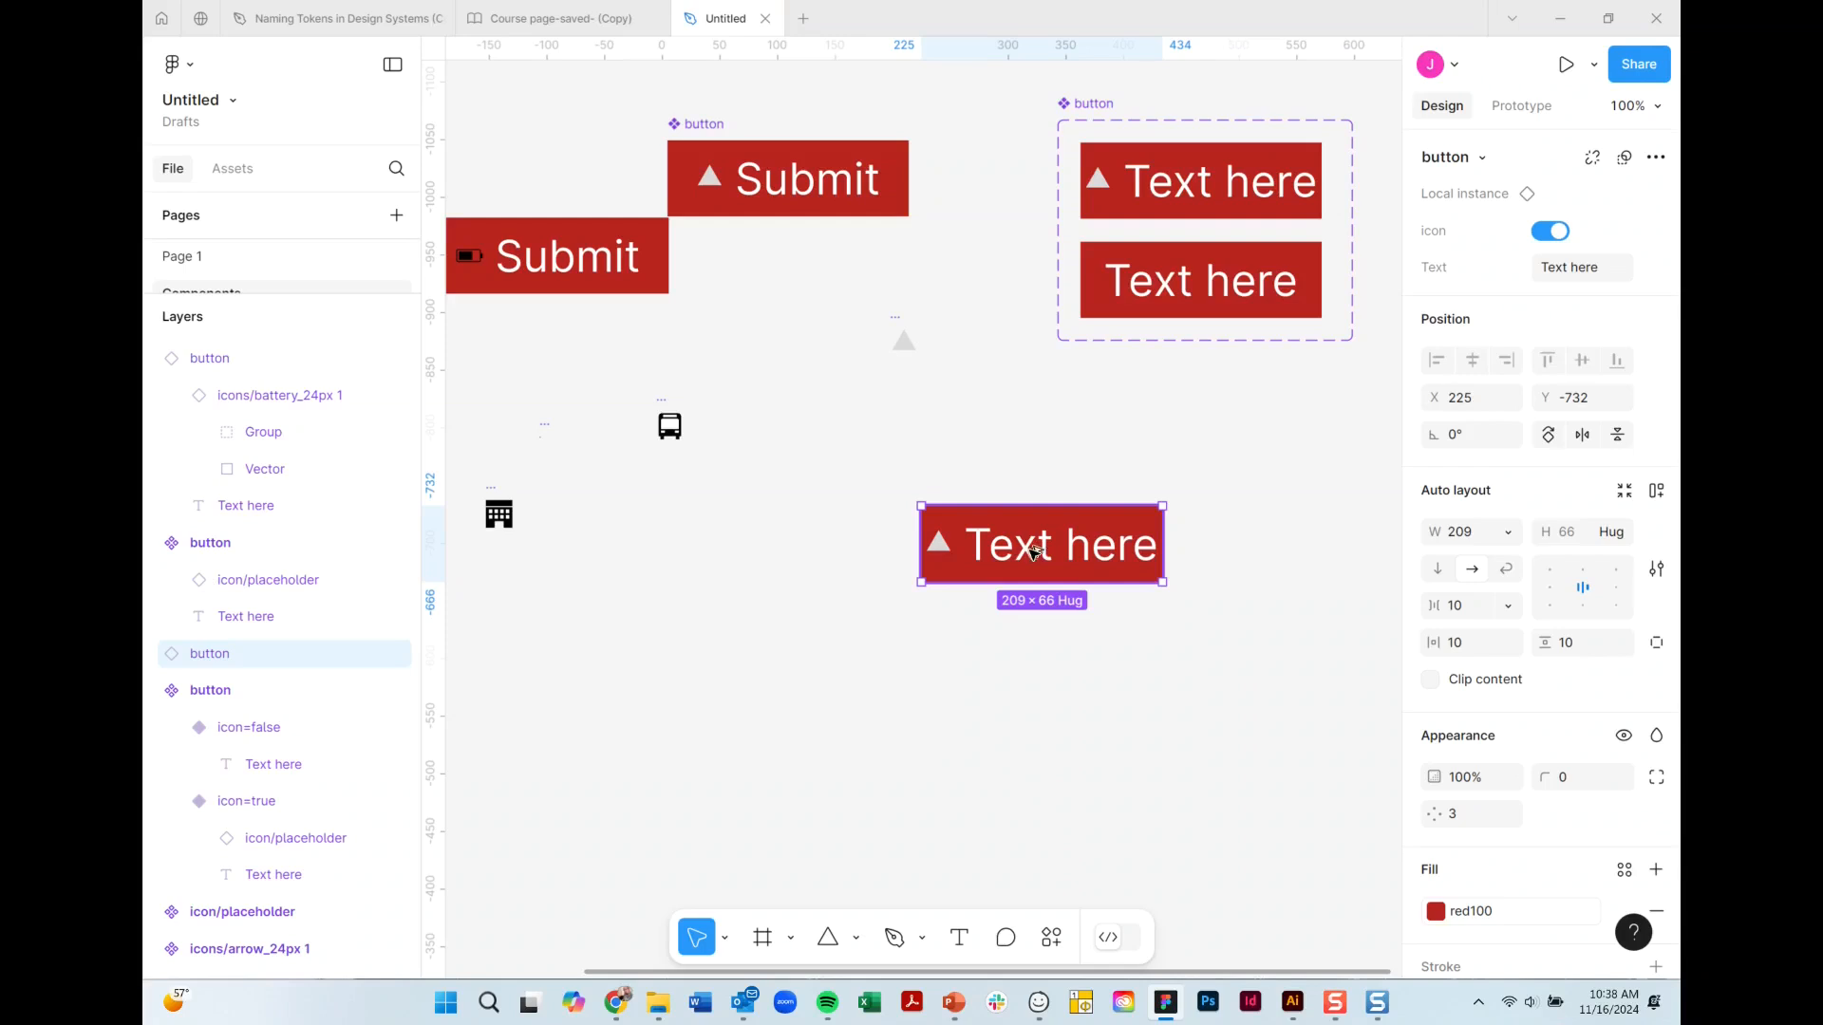
pyautogui.moveTo(1035, 551); pyautogui.dragTo(1061, 861)
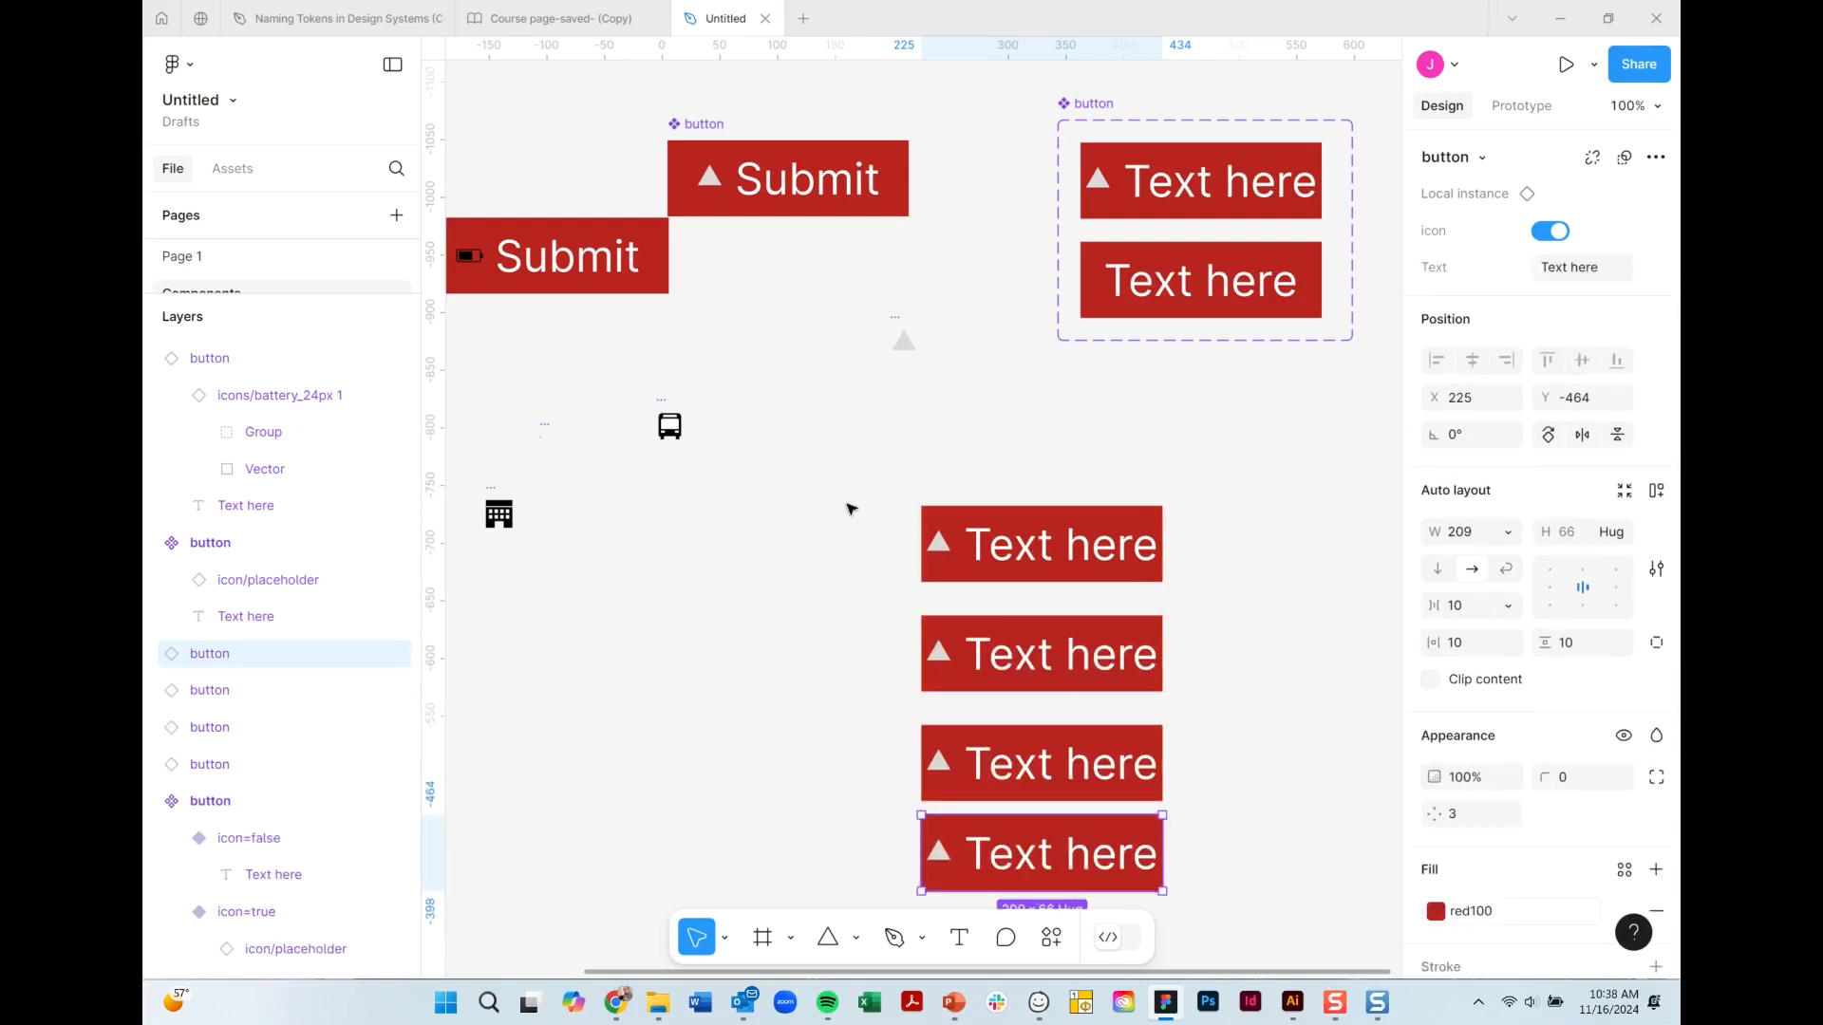
# Wrap the four stacked Text here instances in a vertical auto layout frame and convert the frame into a component.
pyautogui.moveTo(849, 462); pyautogui.dragTo(1268, 936)
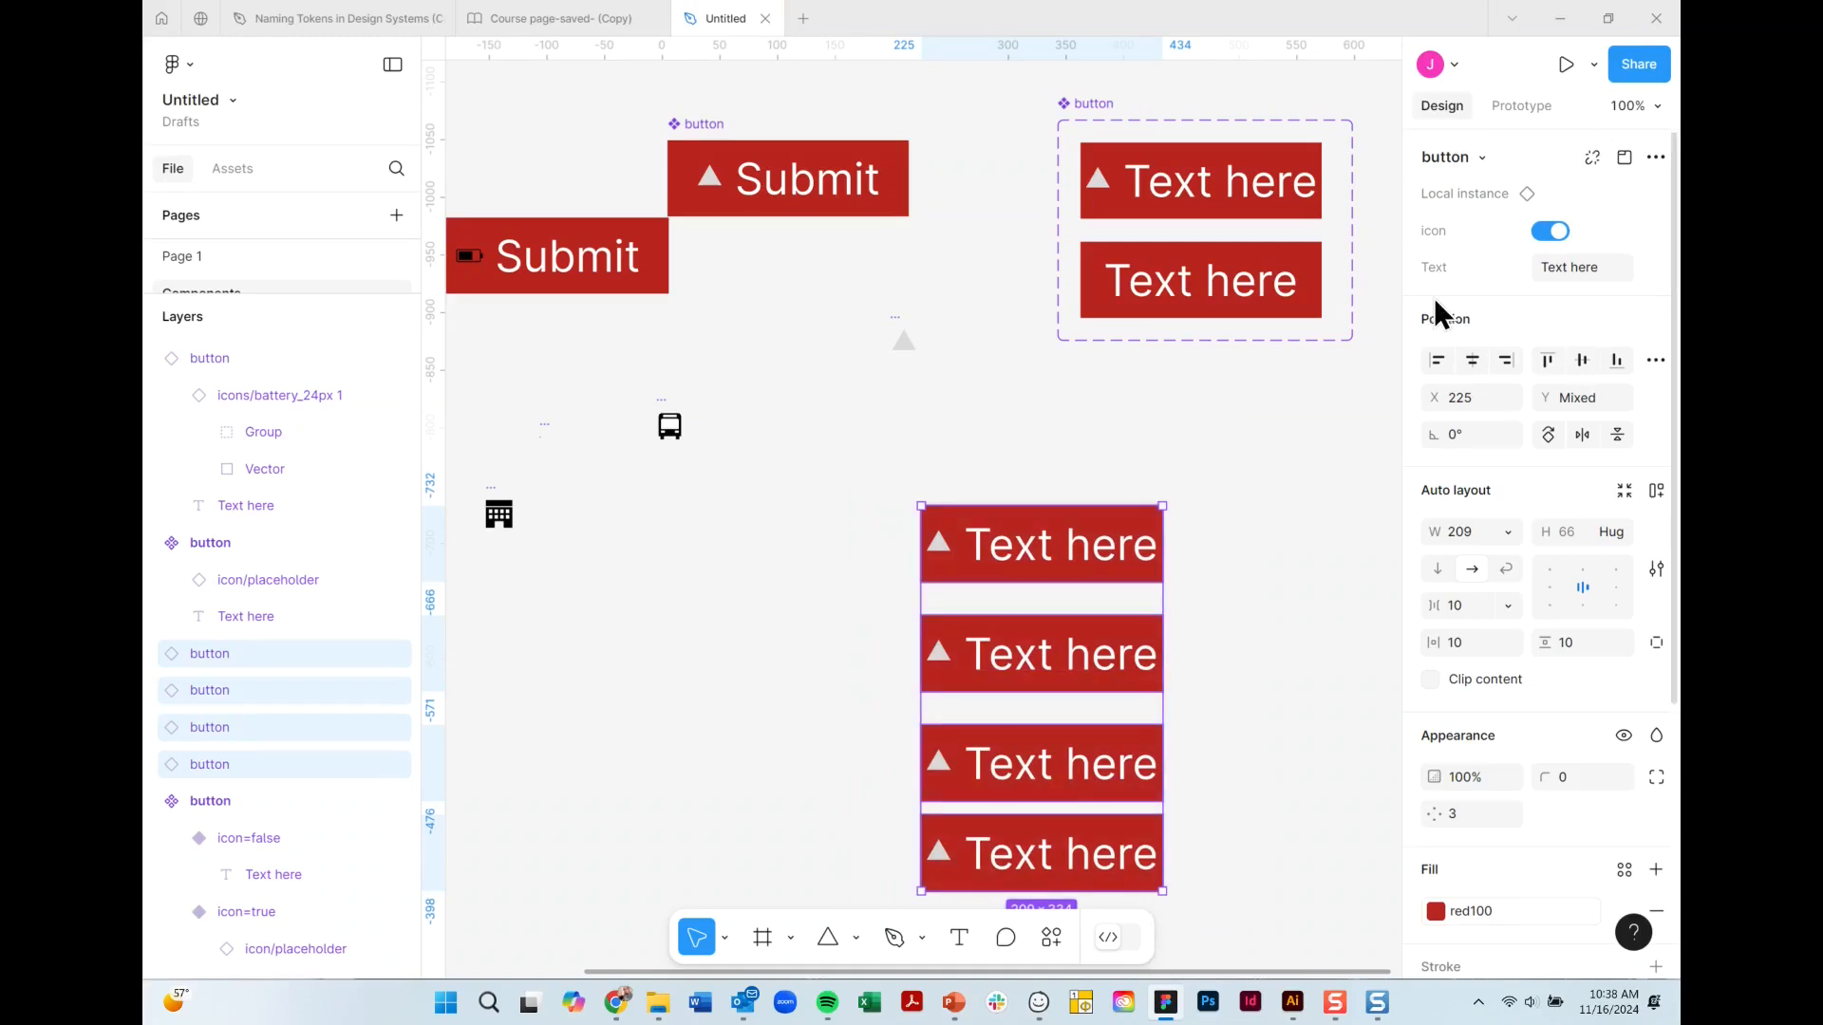
pyautogui.hotkey('shift', 'a')
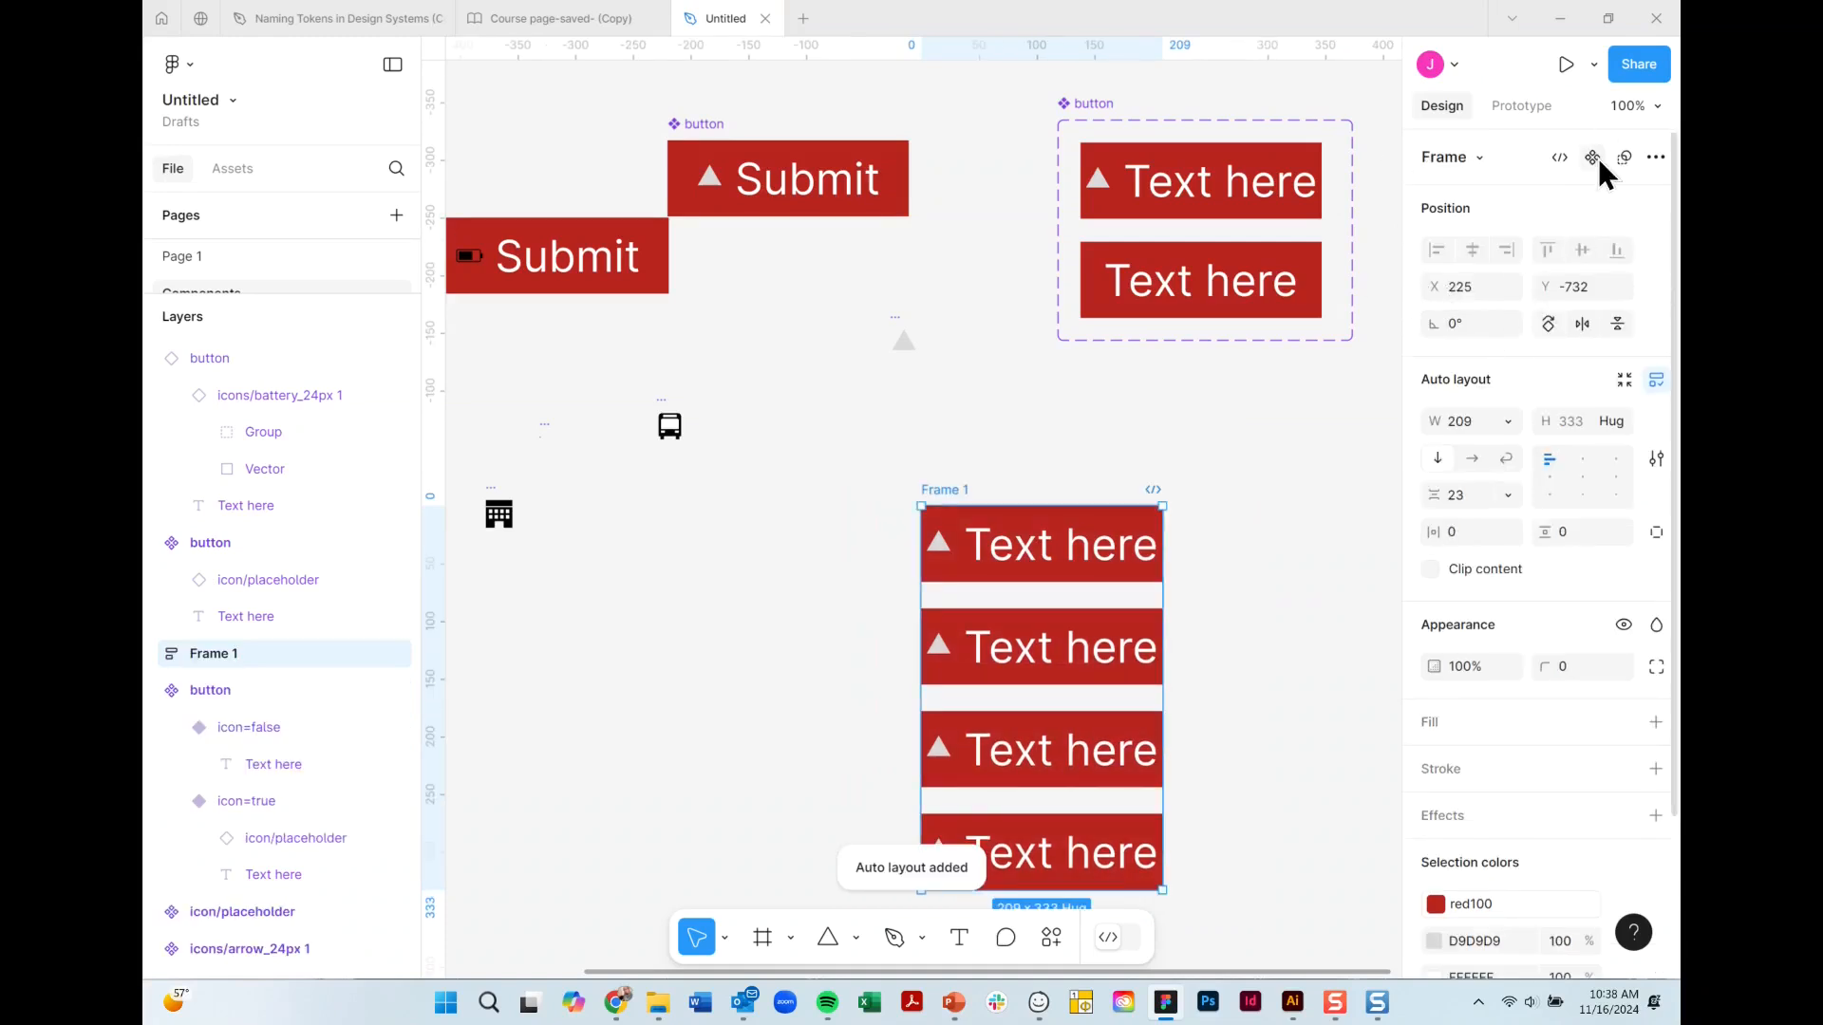
pyautogui.click(1593, 157)
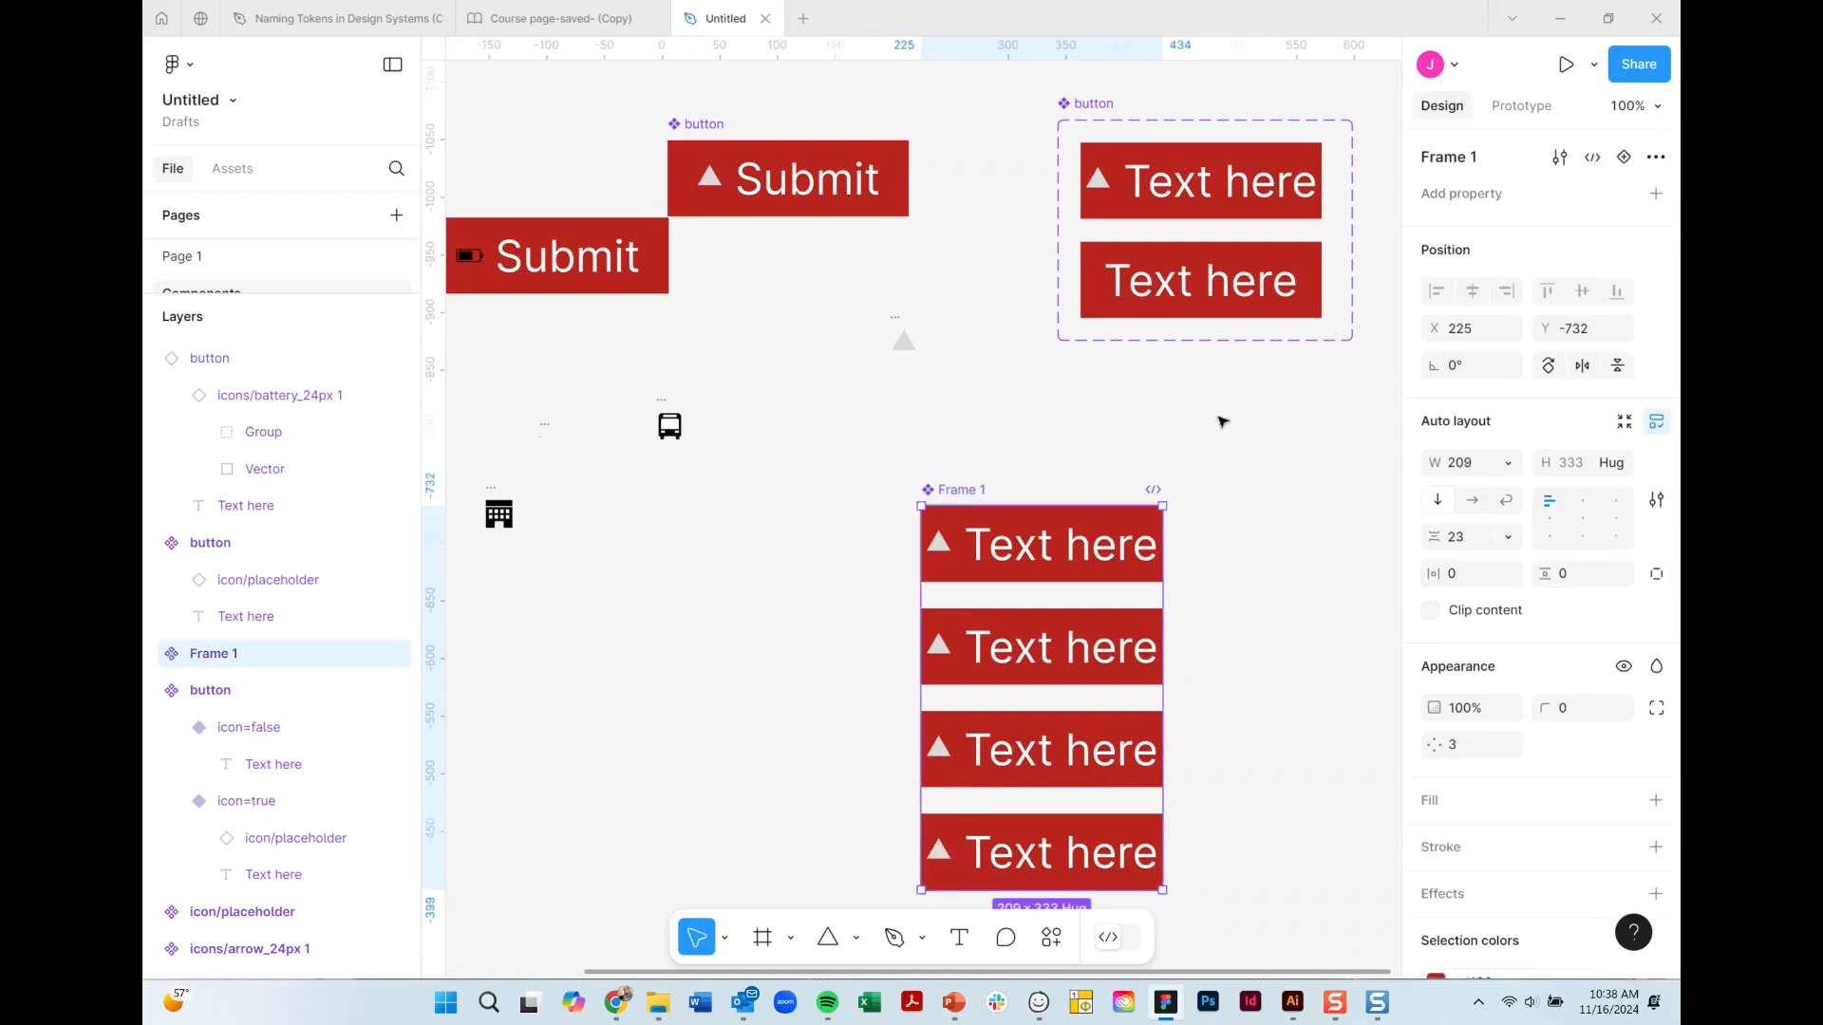
# Rename the four-button component to navbar and place an instance of it at about X 396, Y -784.
pyautogui.doubleClick(959, 487)
pyautogui.write('na')
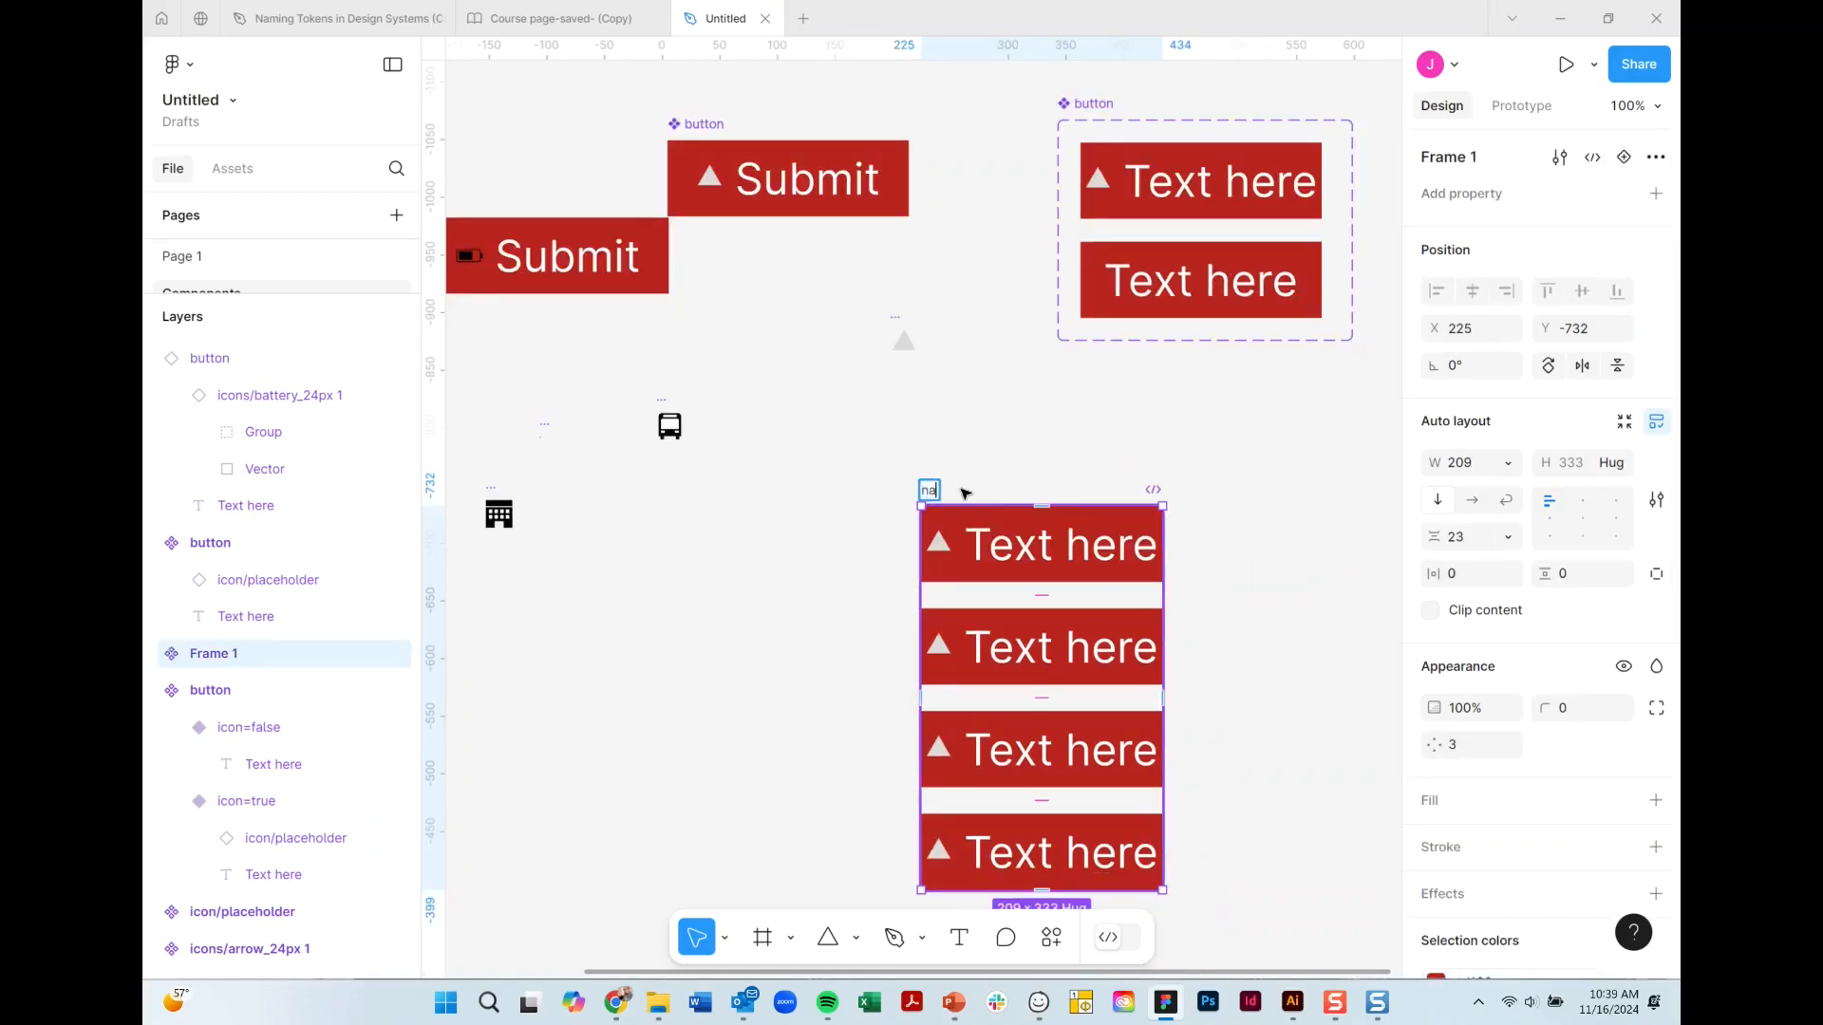
pyautogui.write('vbar')
pyautogui.press('Return')
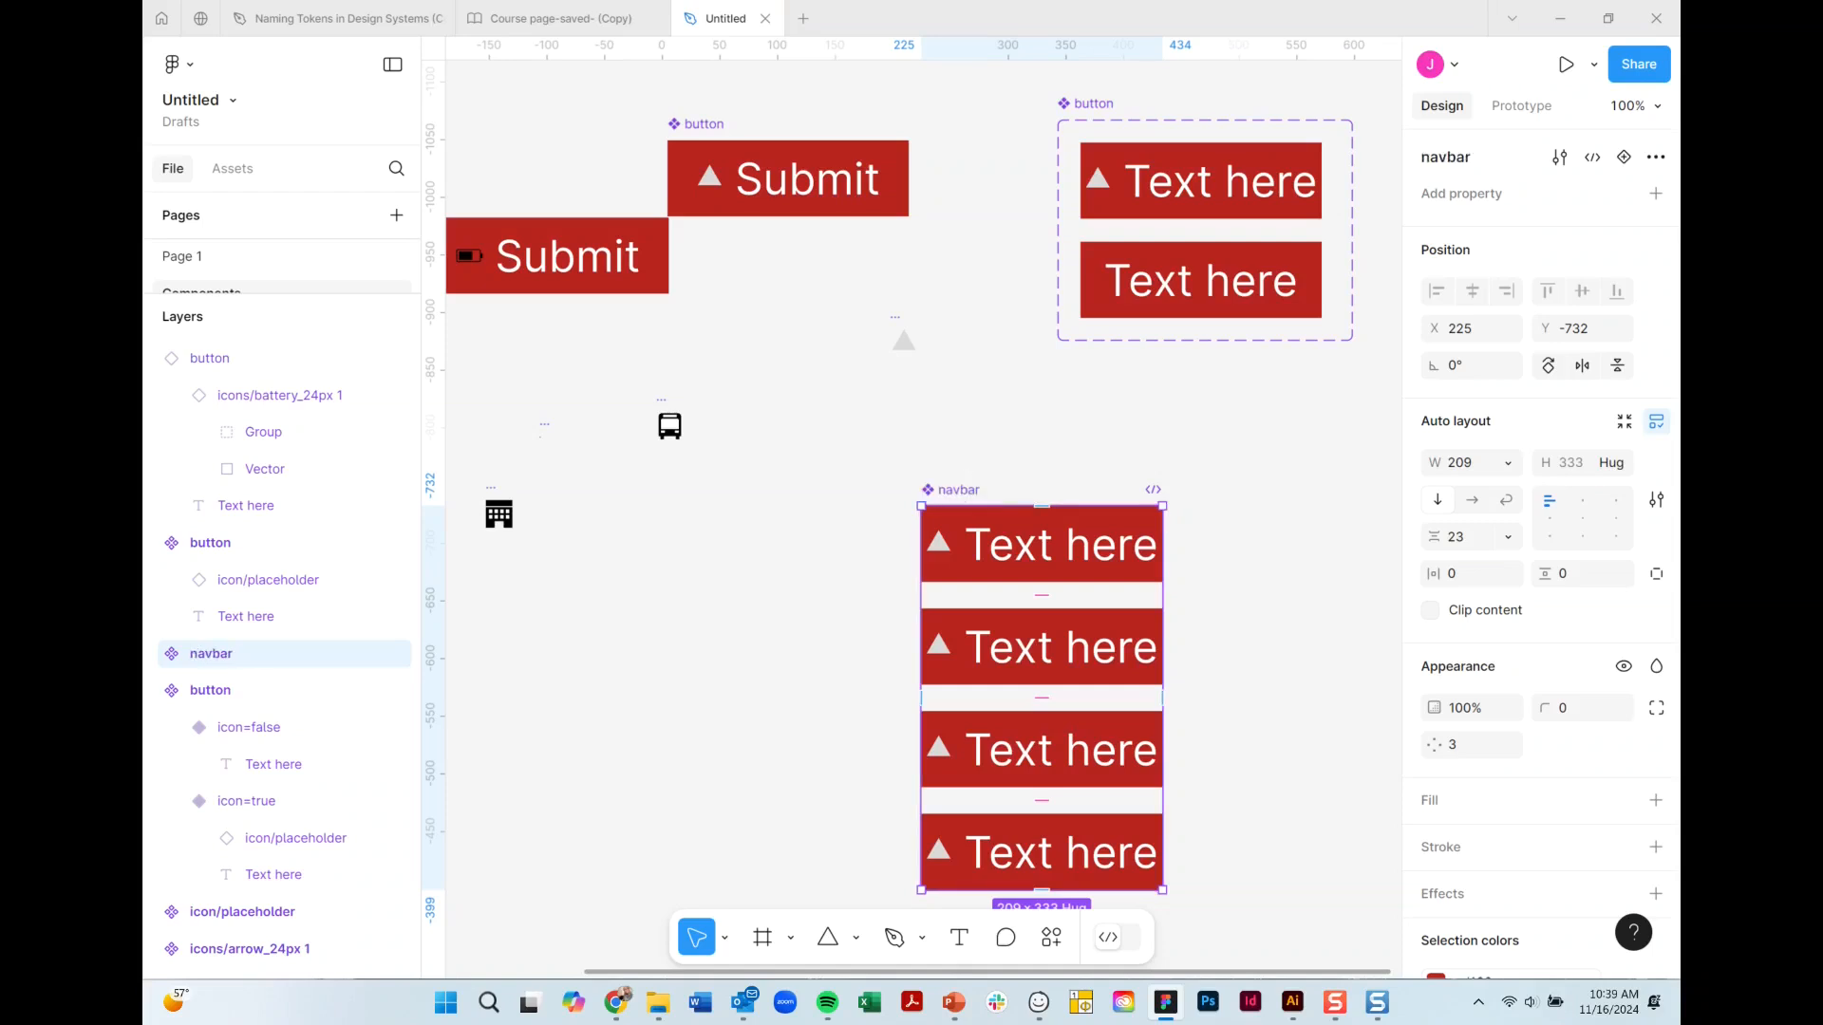
pyautogui.click(1187, 472)
pyautogui.moveTo(1079, 544); pyautogui.dragTo(1219, 485)
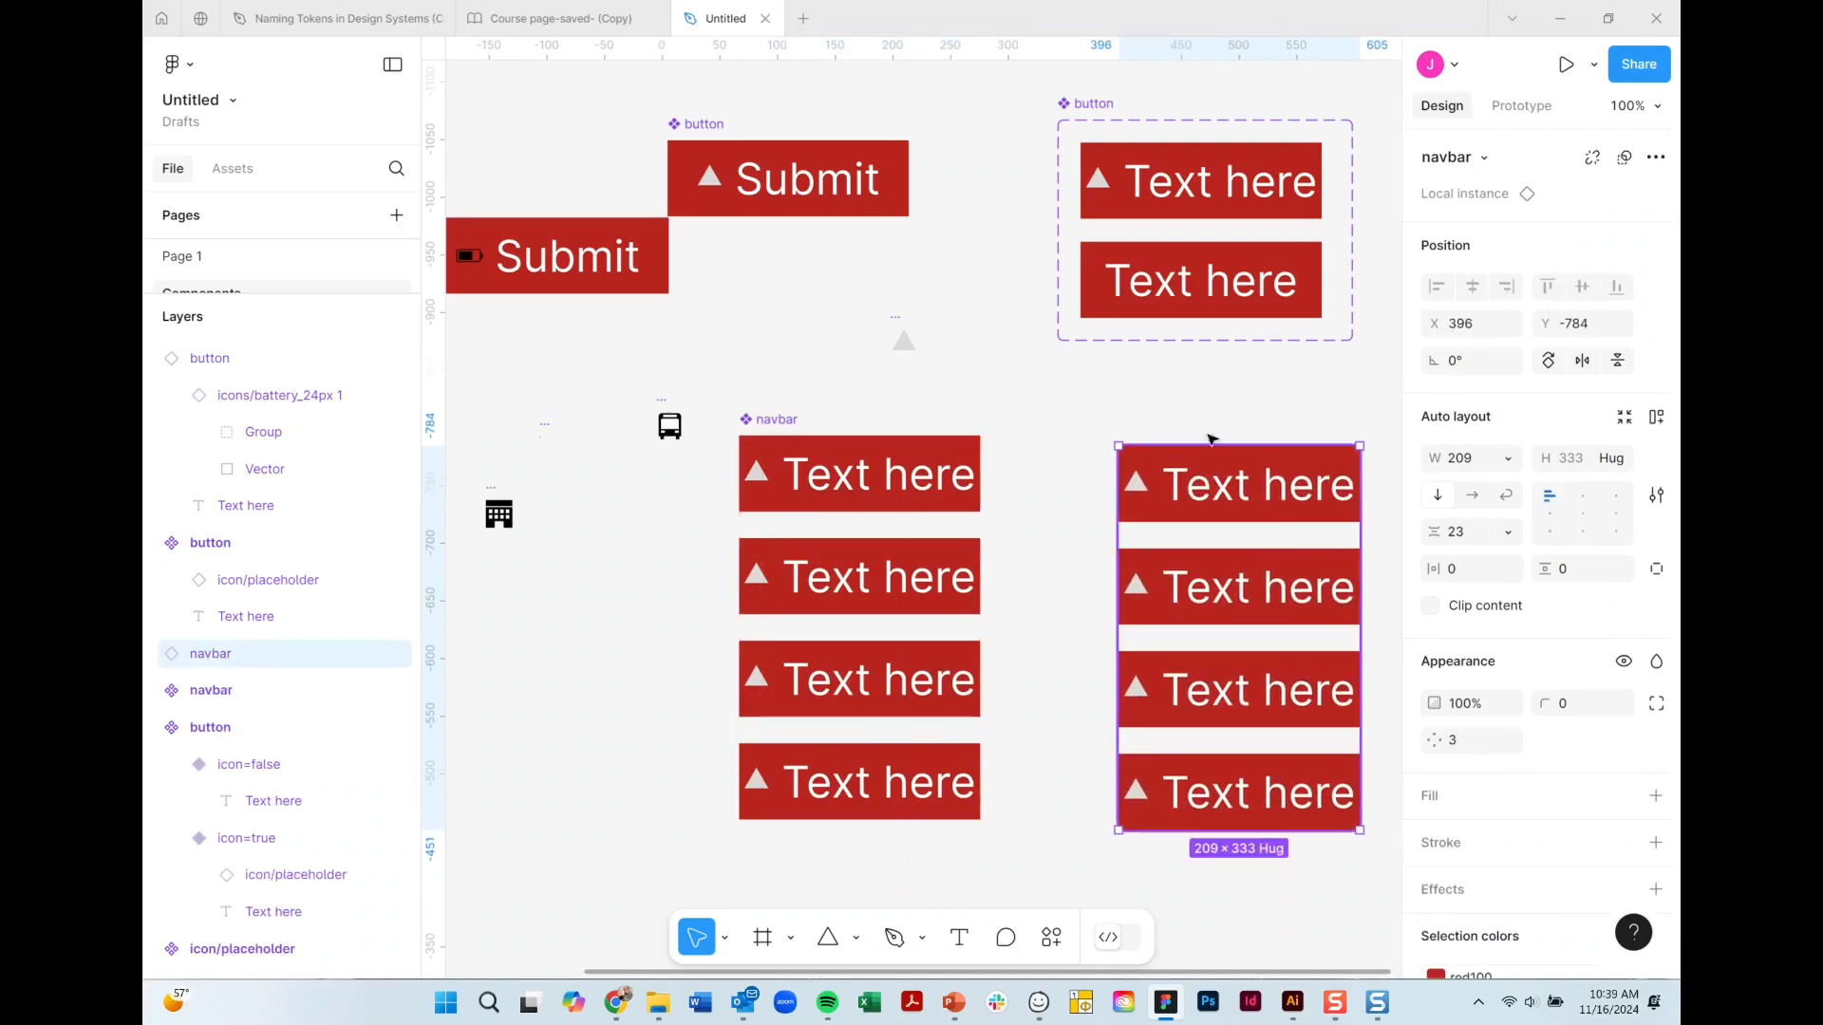
# Expose the nested instance properties of all four buttons on the main navbar component.
pyautogui.click(773, 424)
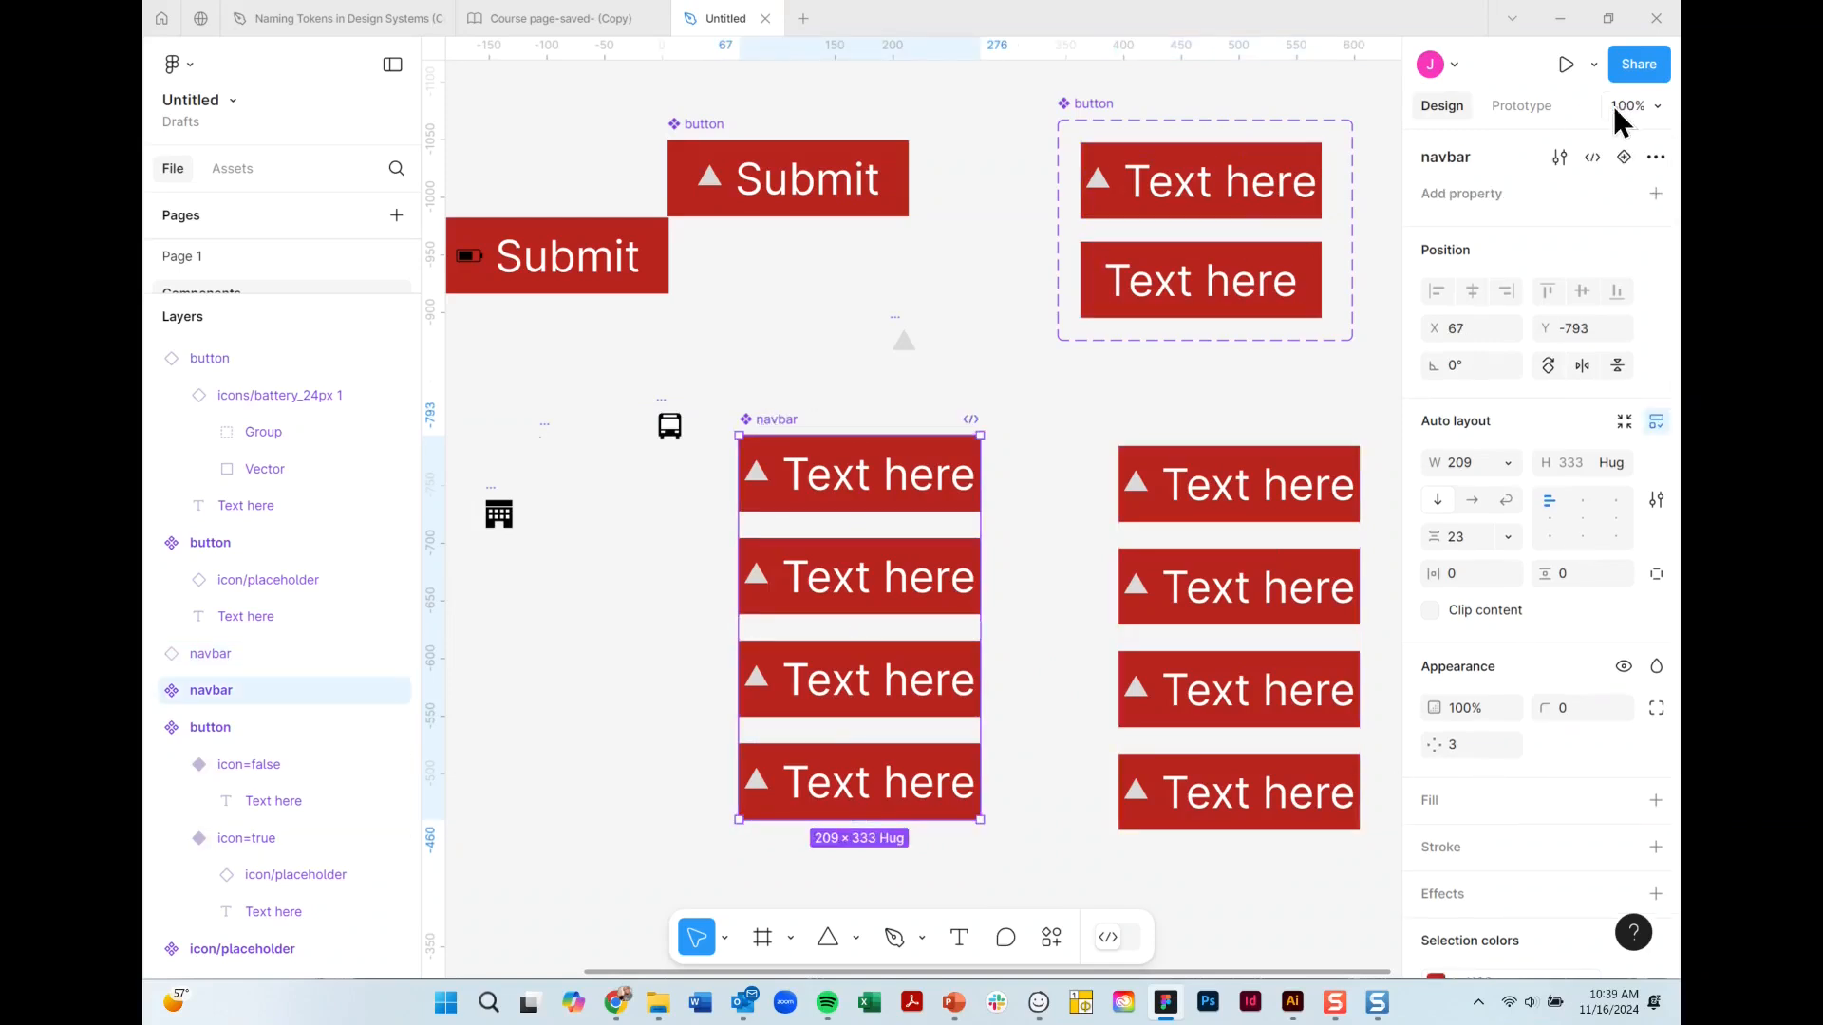
pyautogui.click(1655, 194)
pyautogui.click(1551, 424)
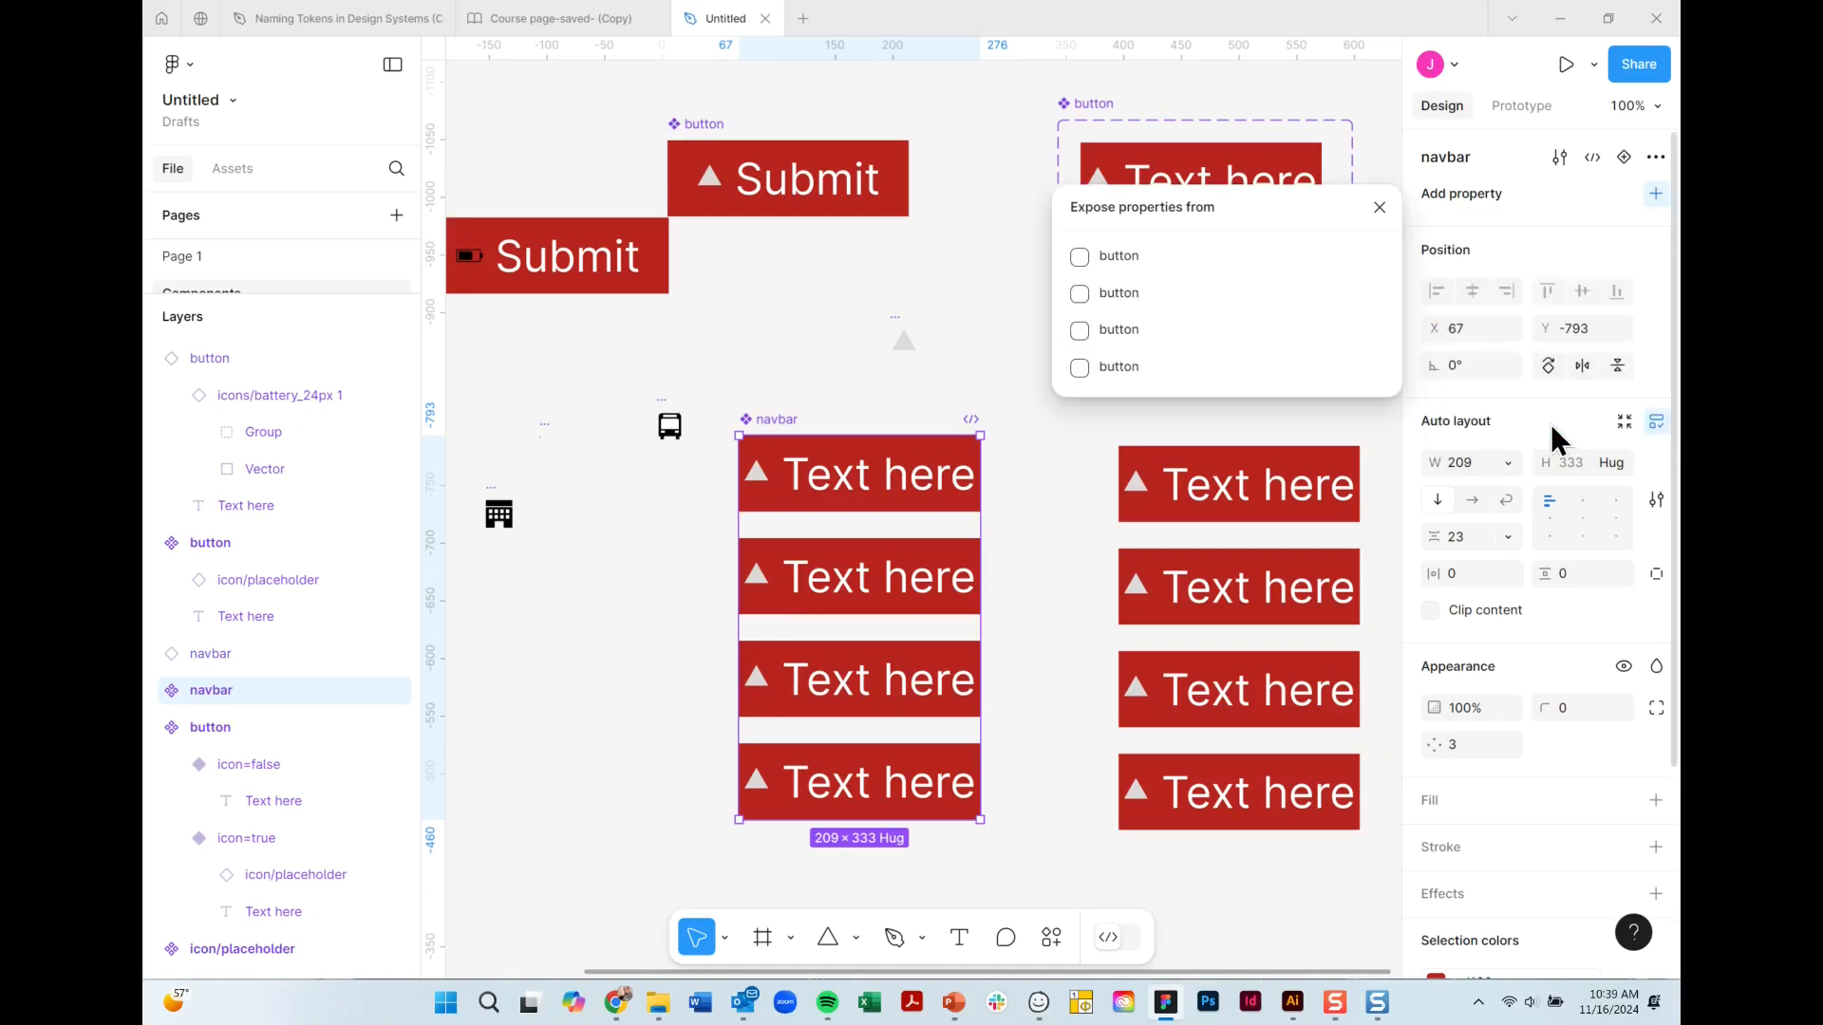
pyautogui.click(1080, 257)
pyautogui.click(1080, 293)
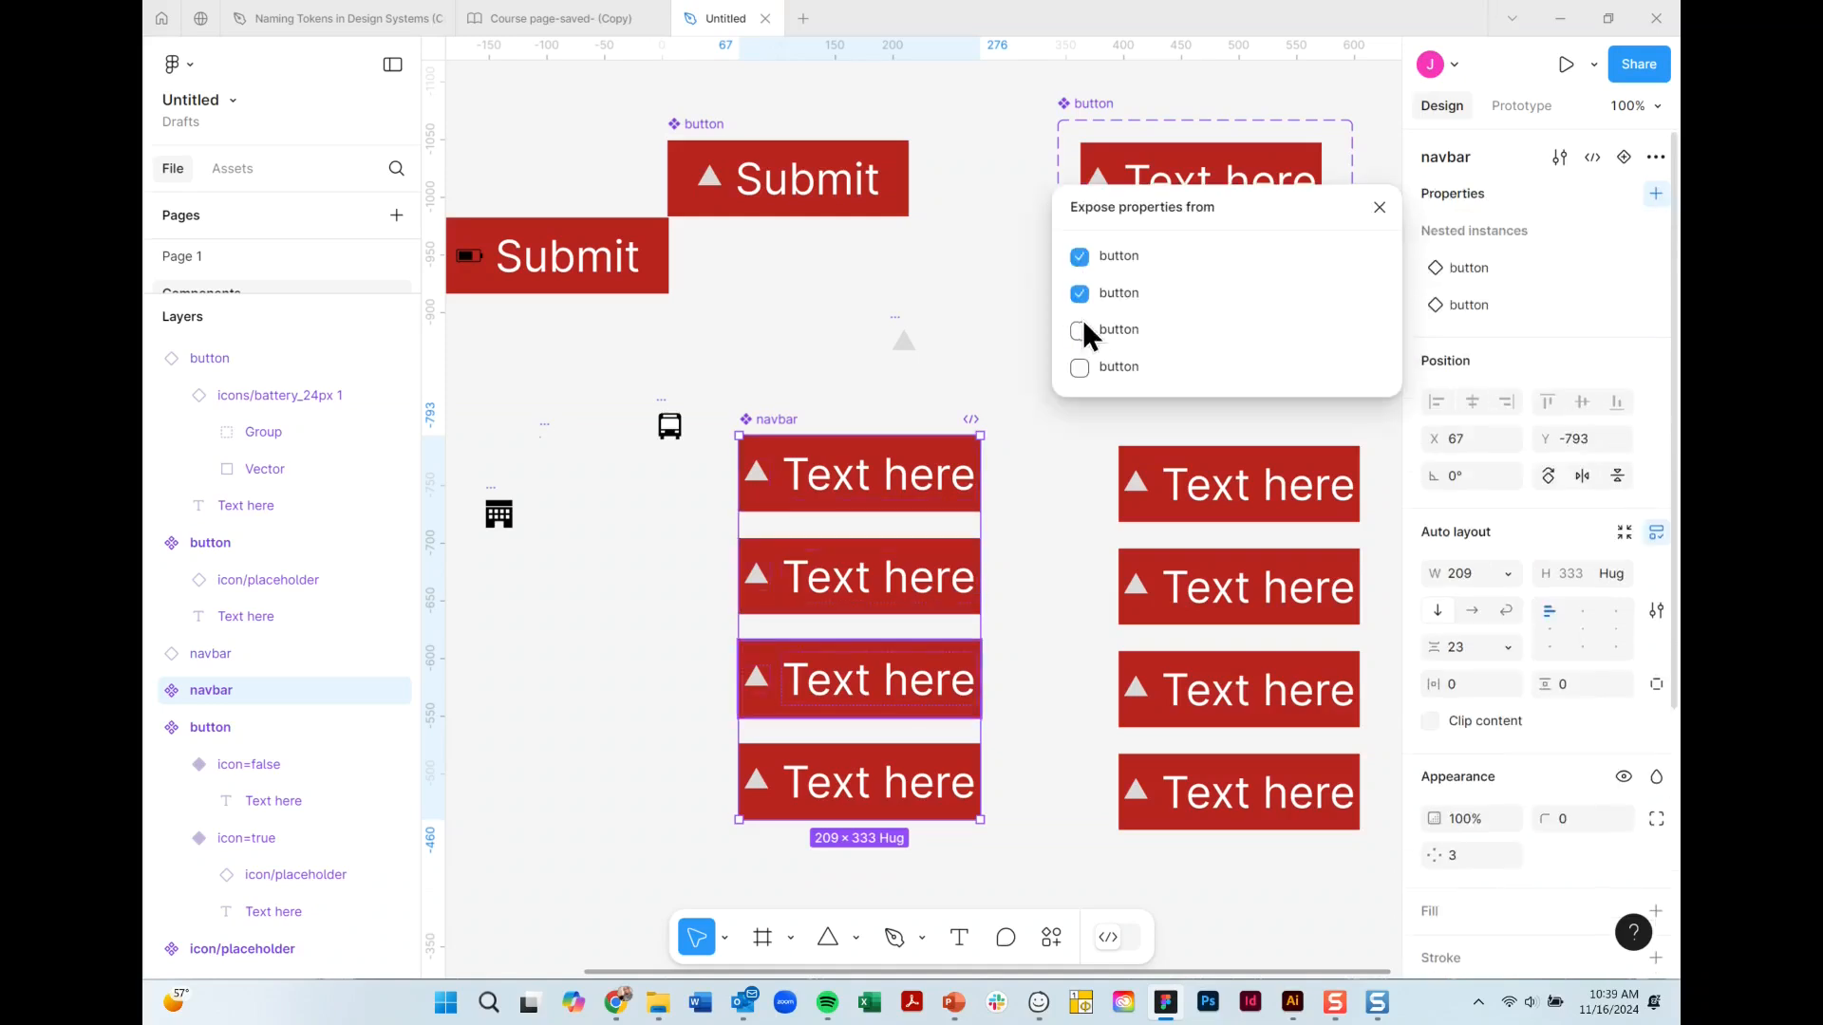
pyautogui.click(1080, 330)
pyautogui.click(1078, 368)
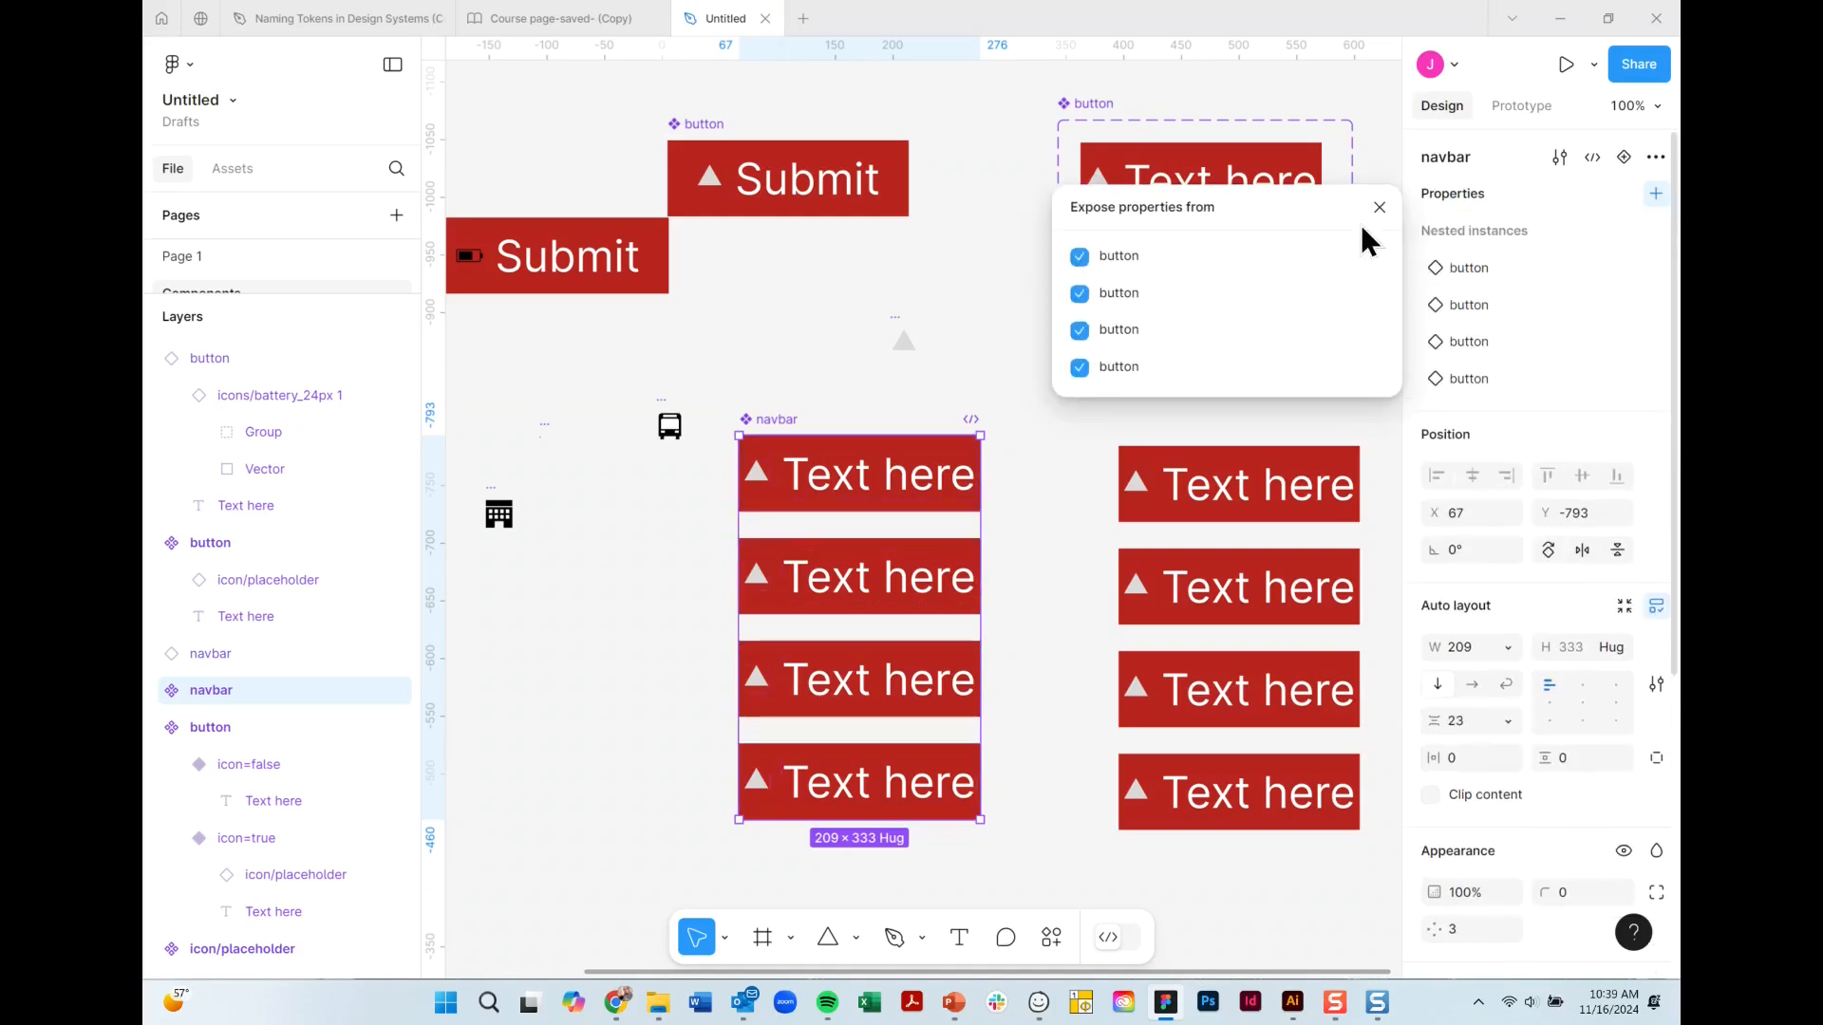
pyautogui.click(1379, 207)
pyautogui.click(1197, 368)
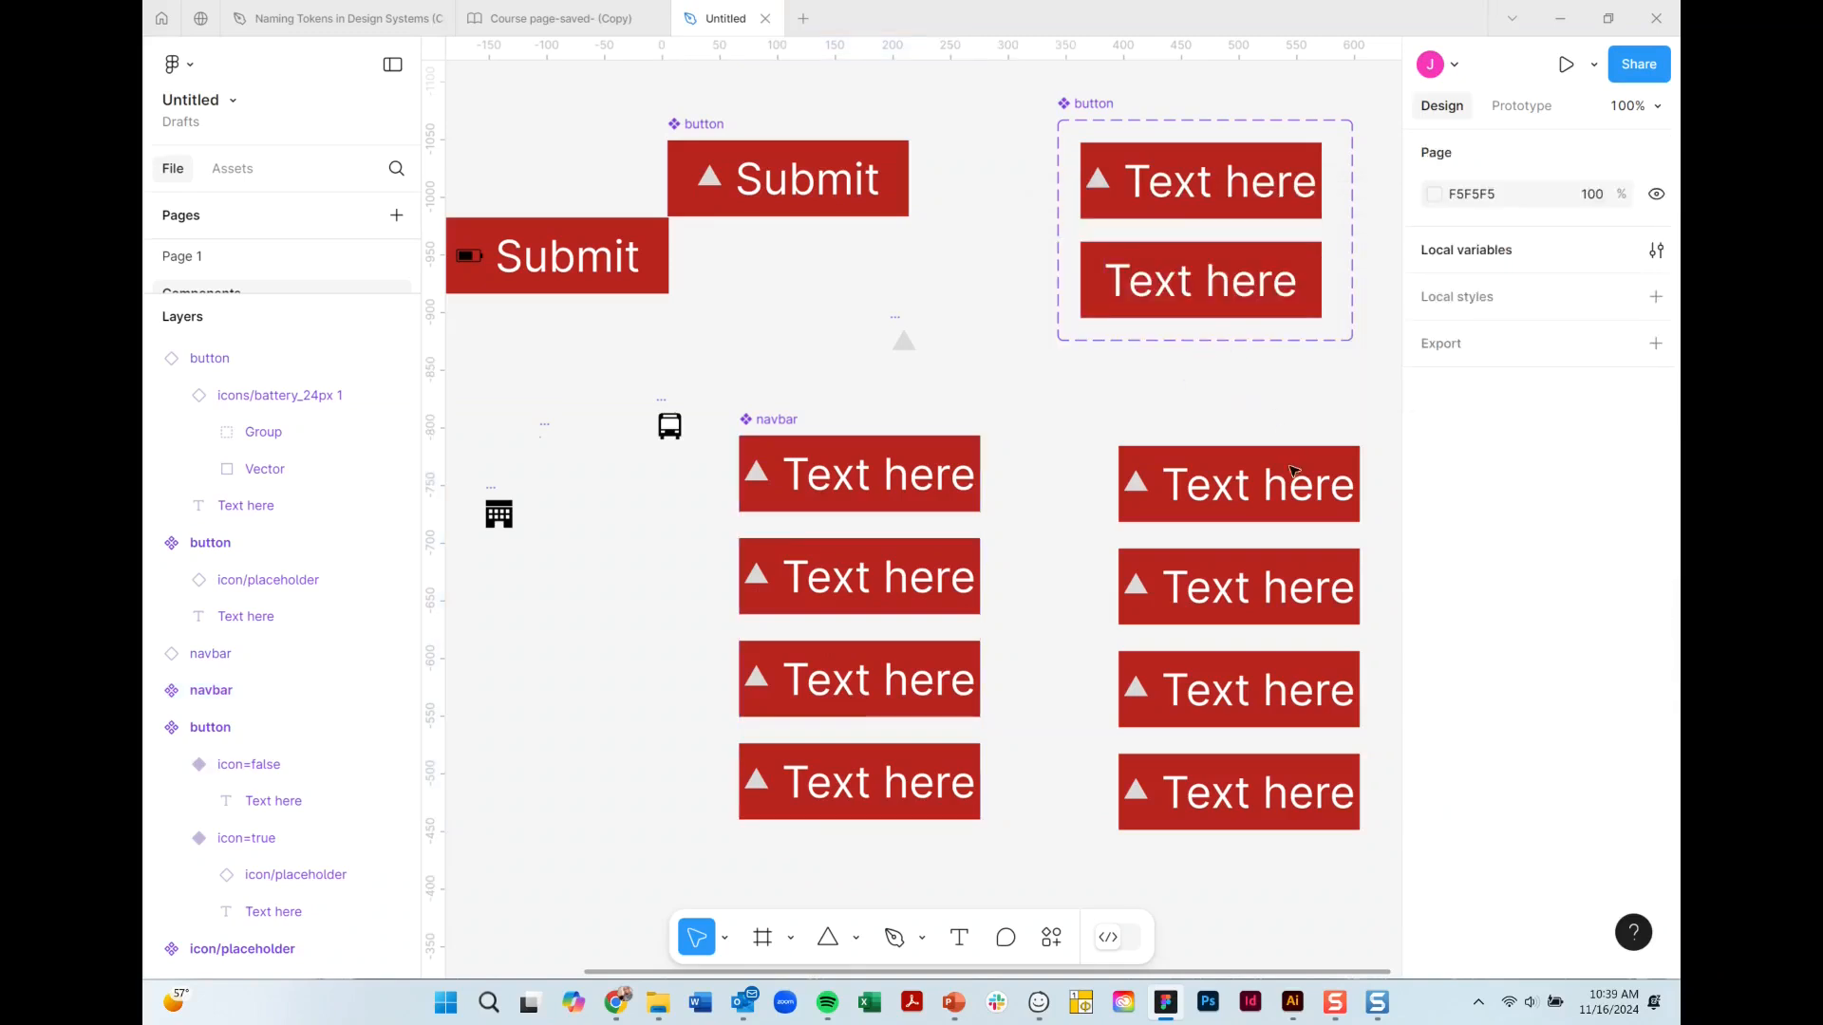
# In the navbar instance, turn the third button's icon off and on again, and set the second button's text to CAt.
pyautogui.moveTo(1264, 471); pyautogui.dragTo(900, 400)
pyautogui.click(900, 399)
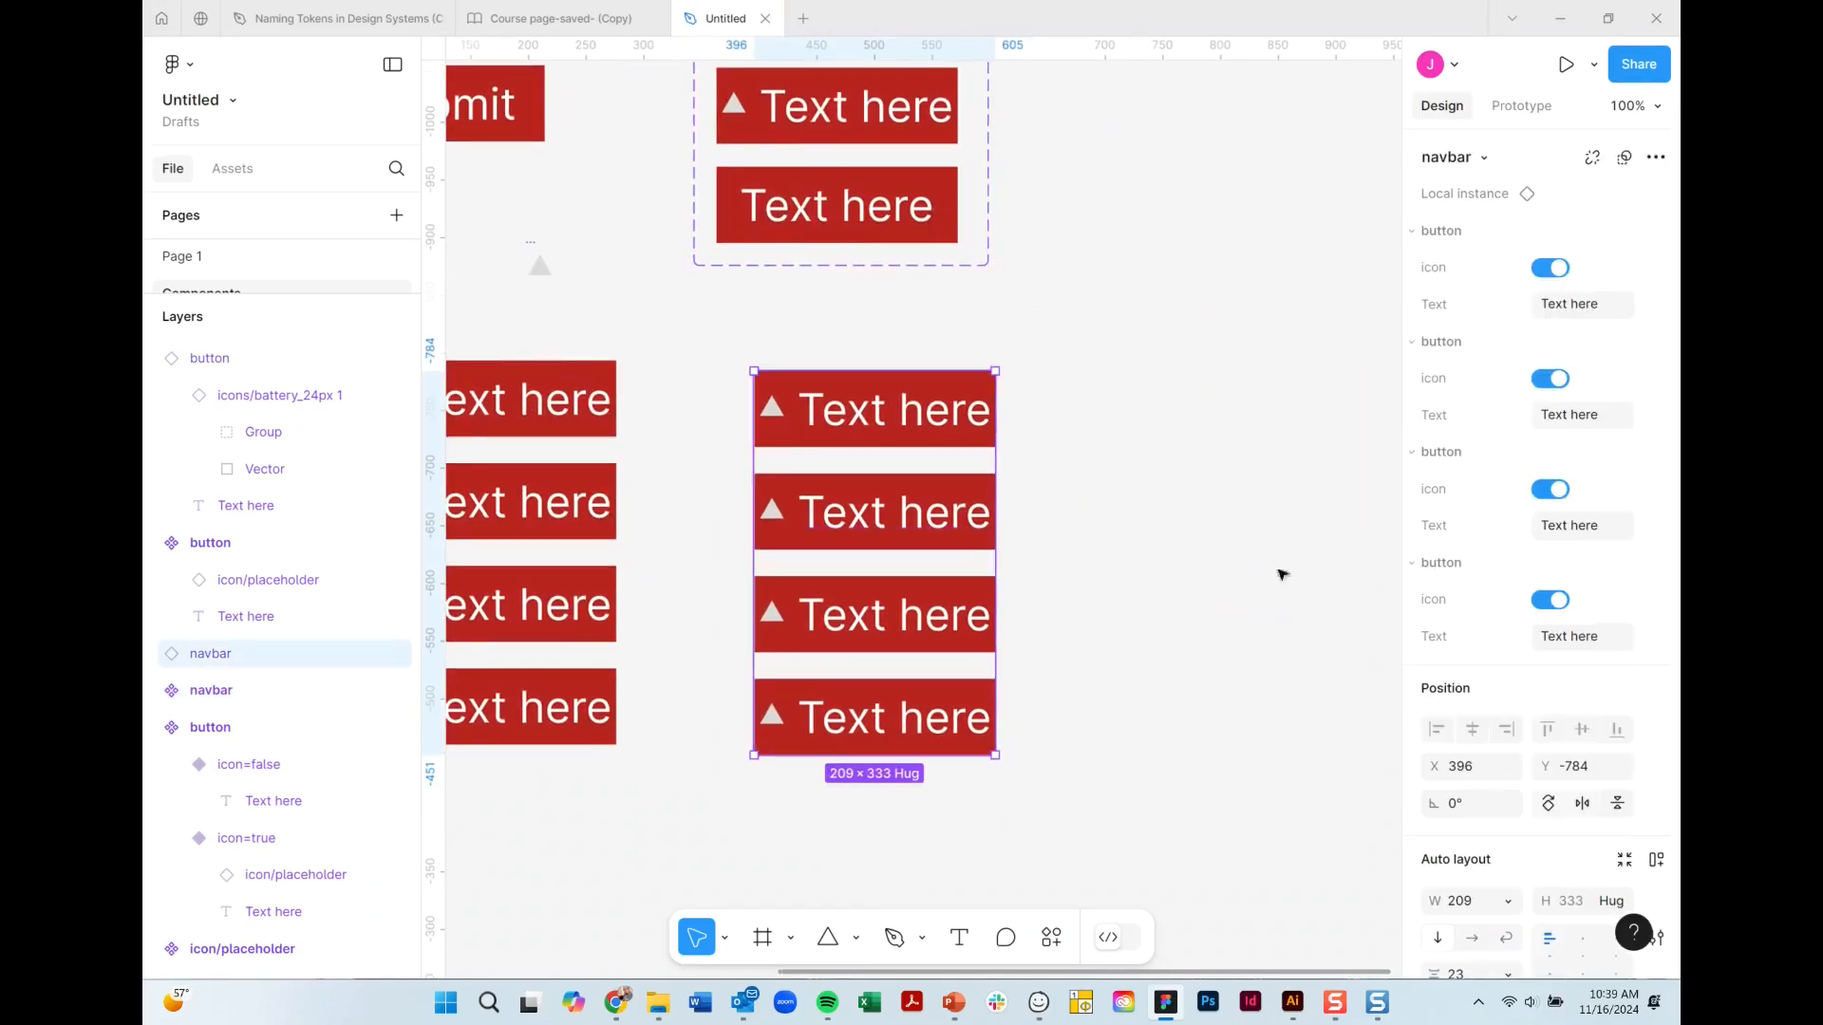
pyautogui.click(1549, 488)
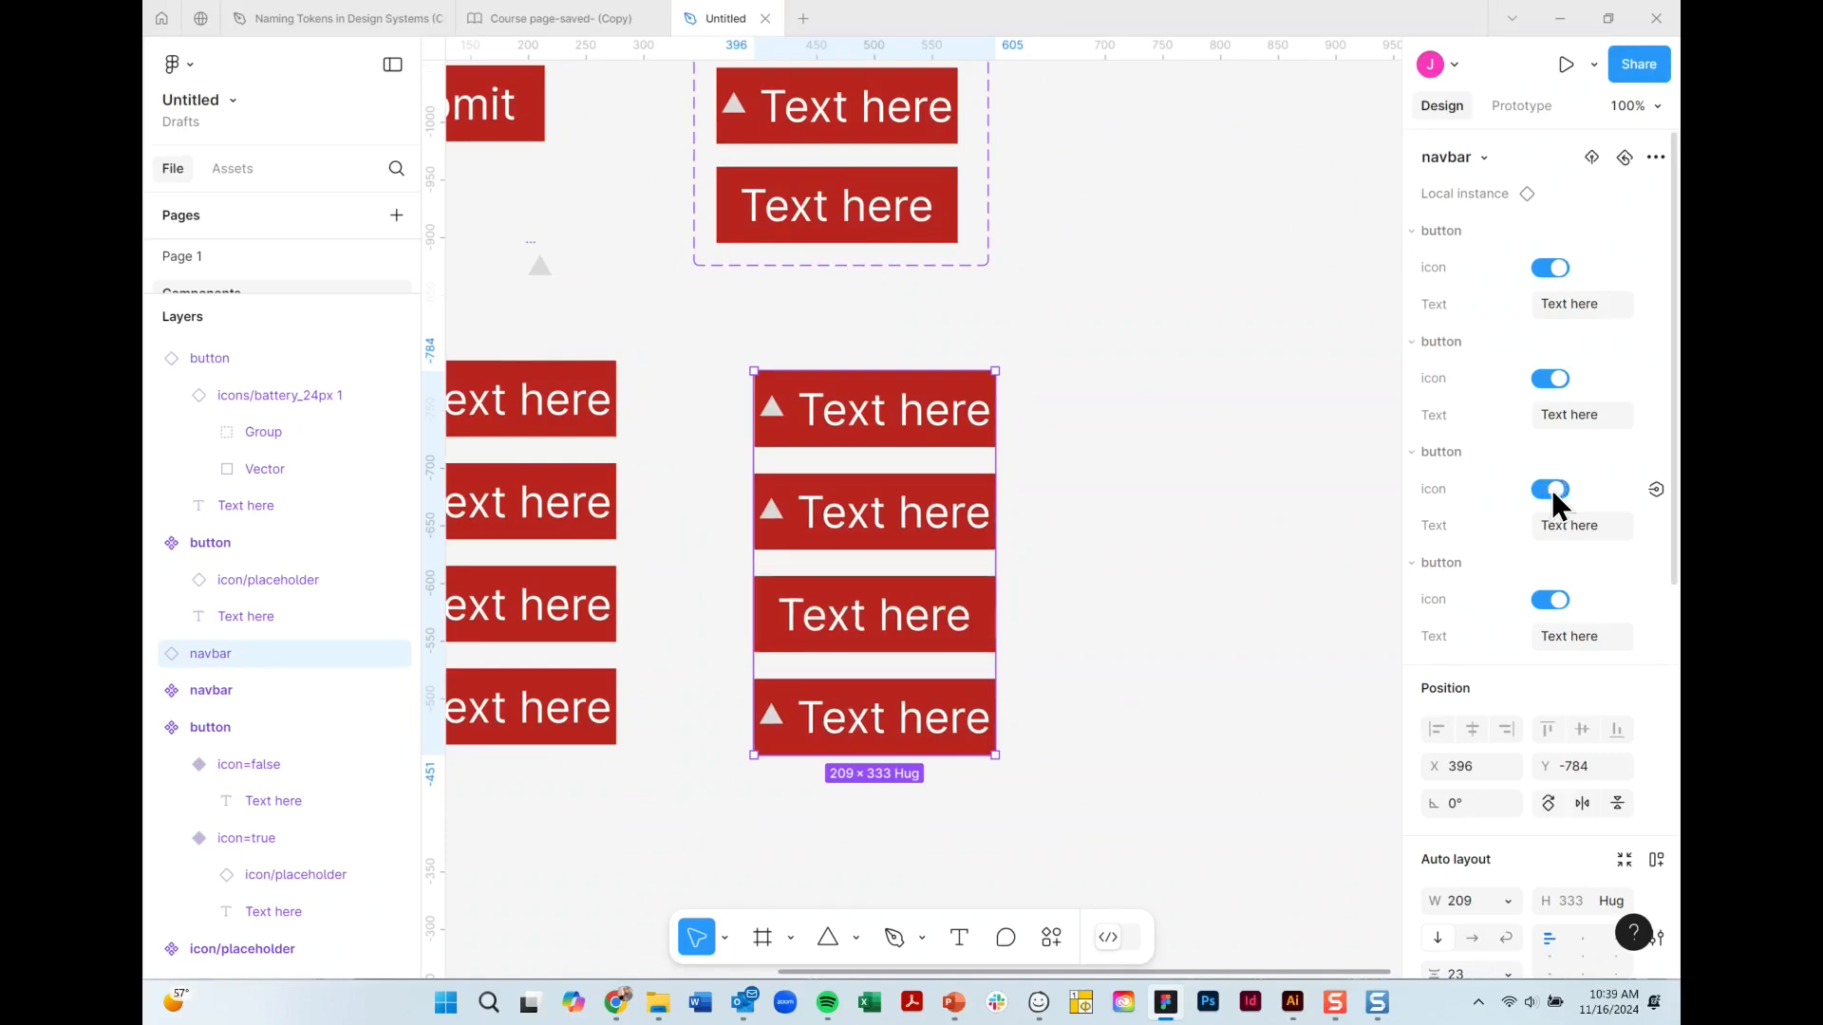
pyautogui.click(1552, 488)
pyautogui.click(1562, 411)
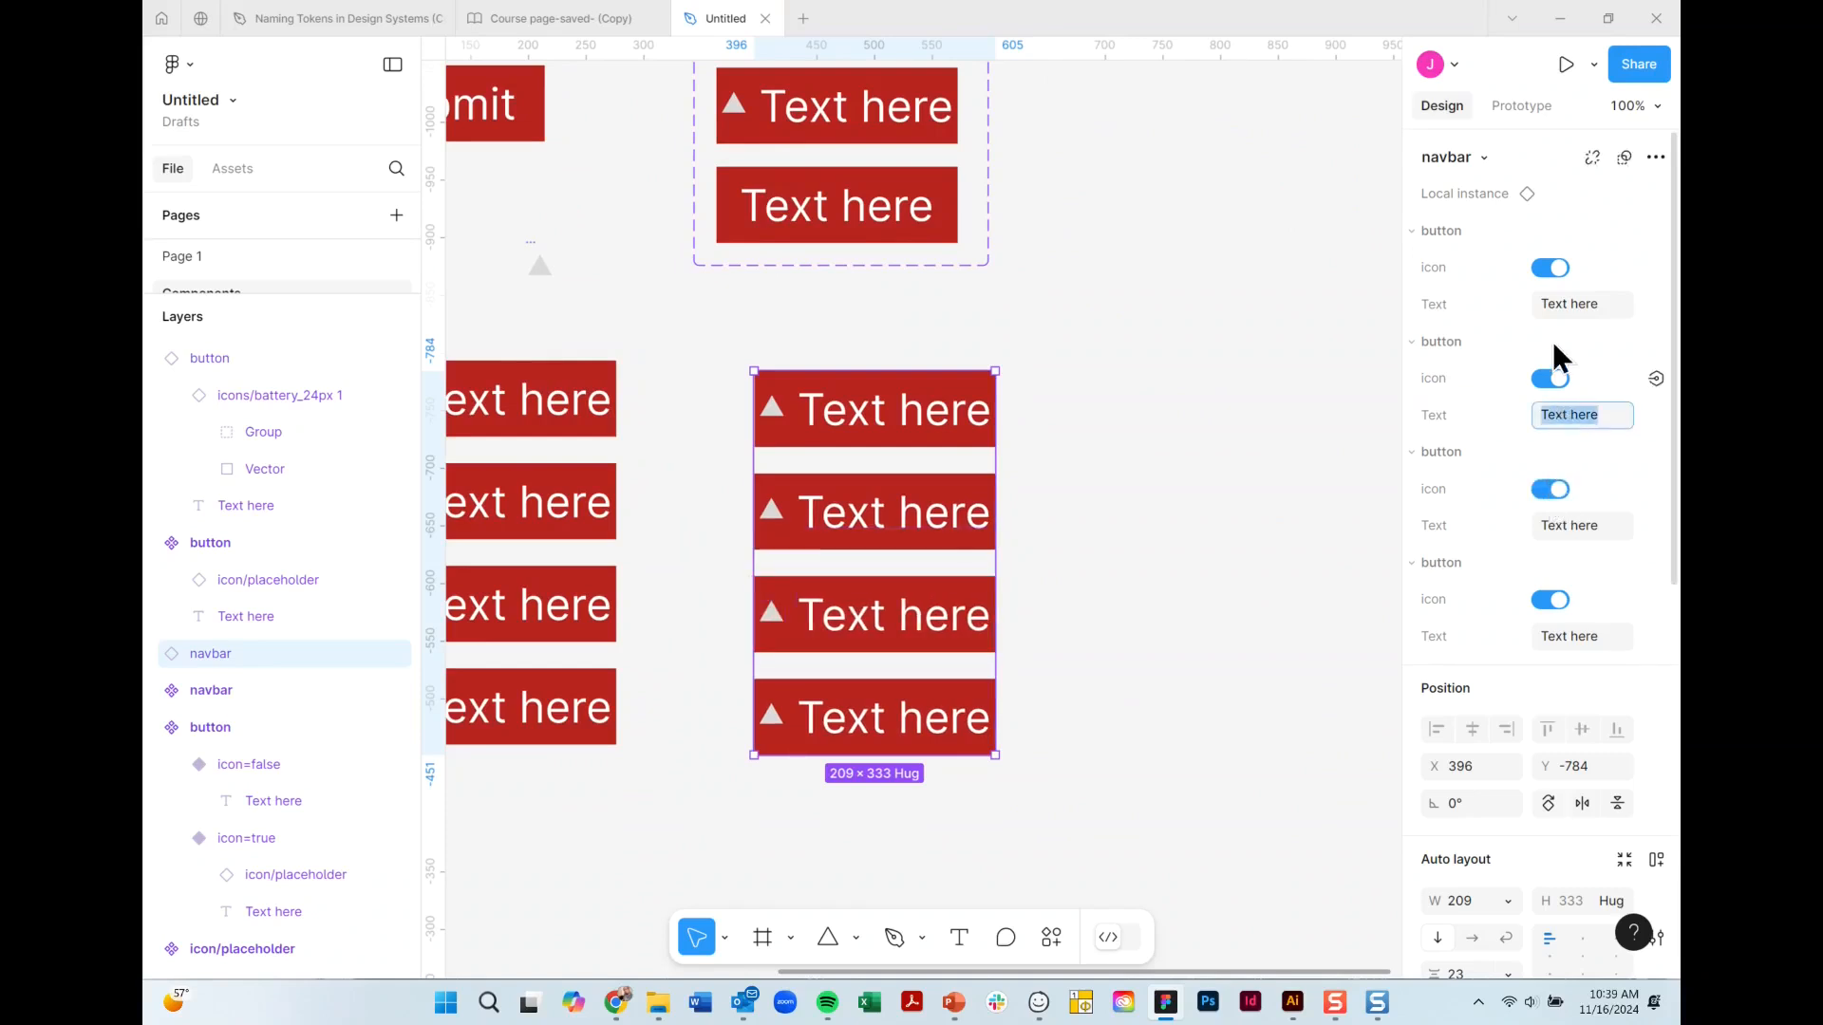
pyautogui.write('CAt')
pyautogui.press('Return')
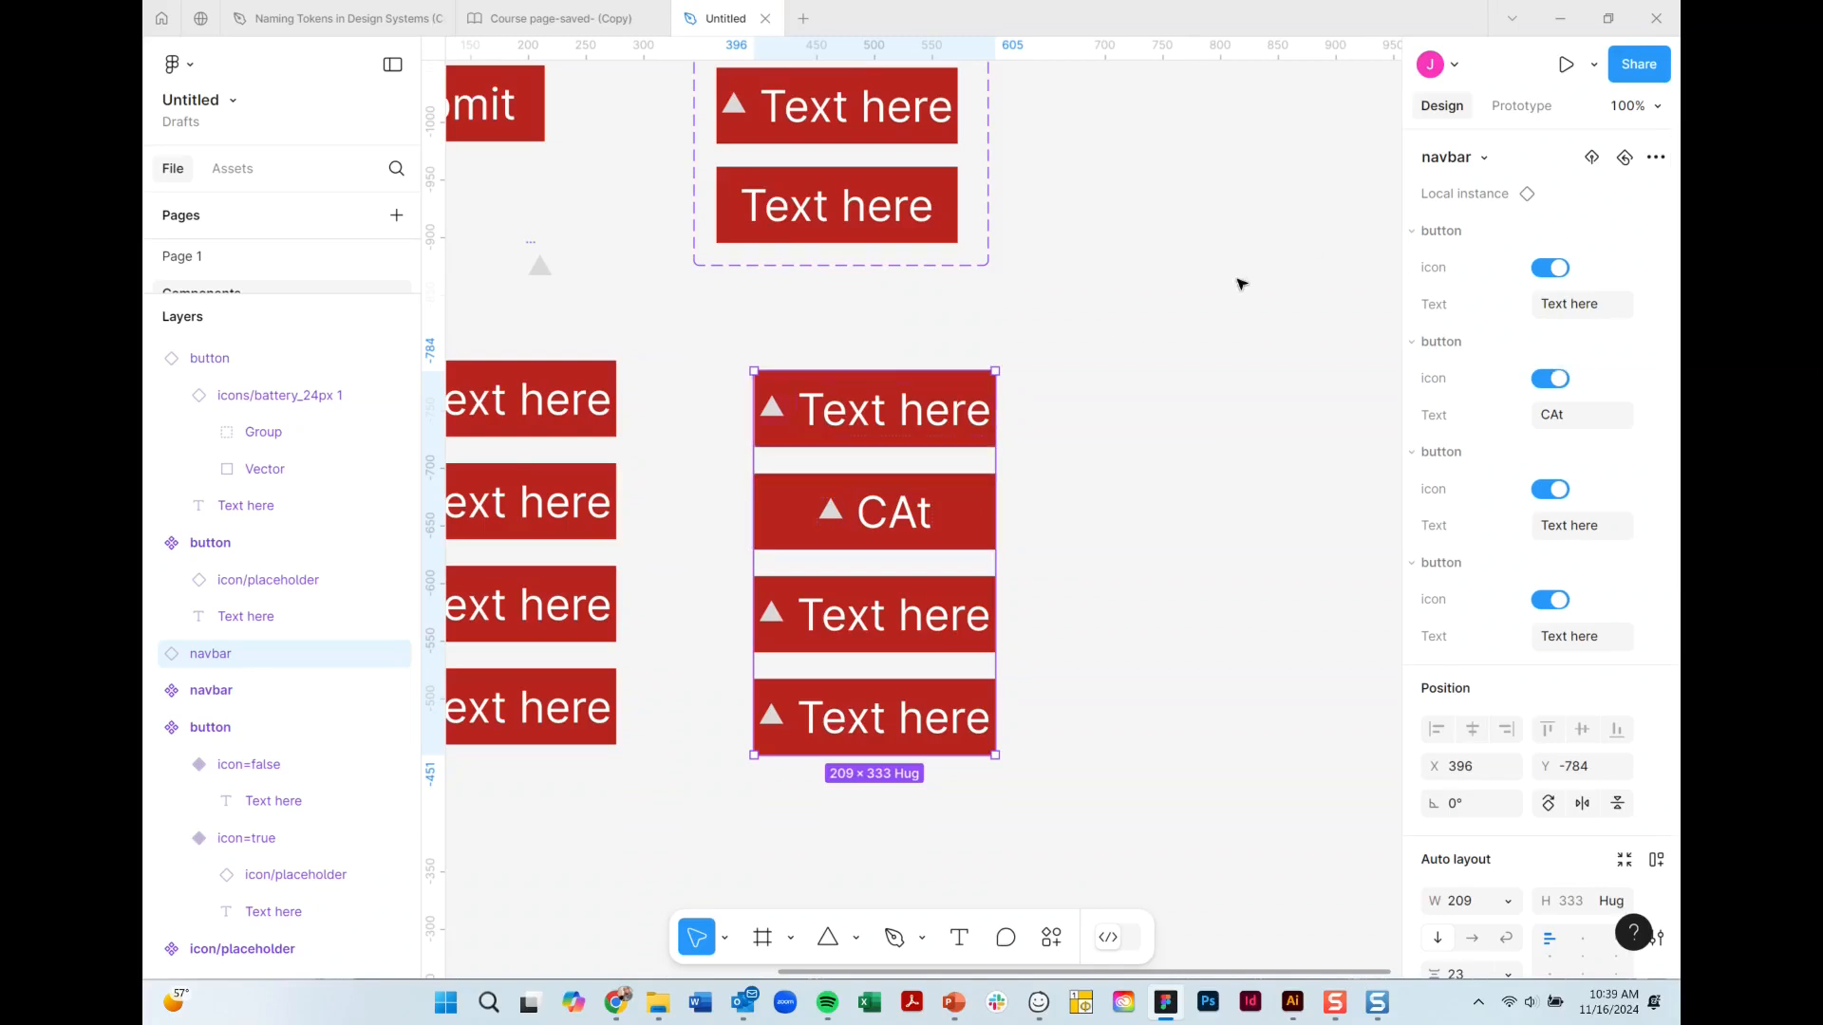
# Move the icons/Building_24 1 component to an empty canvas area at about X -234, Y -458.
pyautogui.moveTo(1268, 307); pyautogui.dragTo(1031, 336)
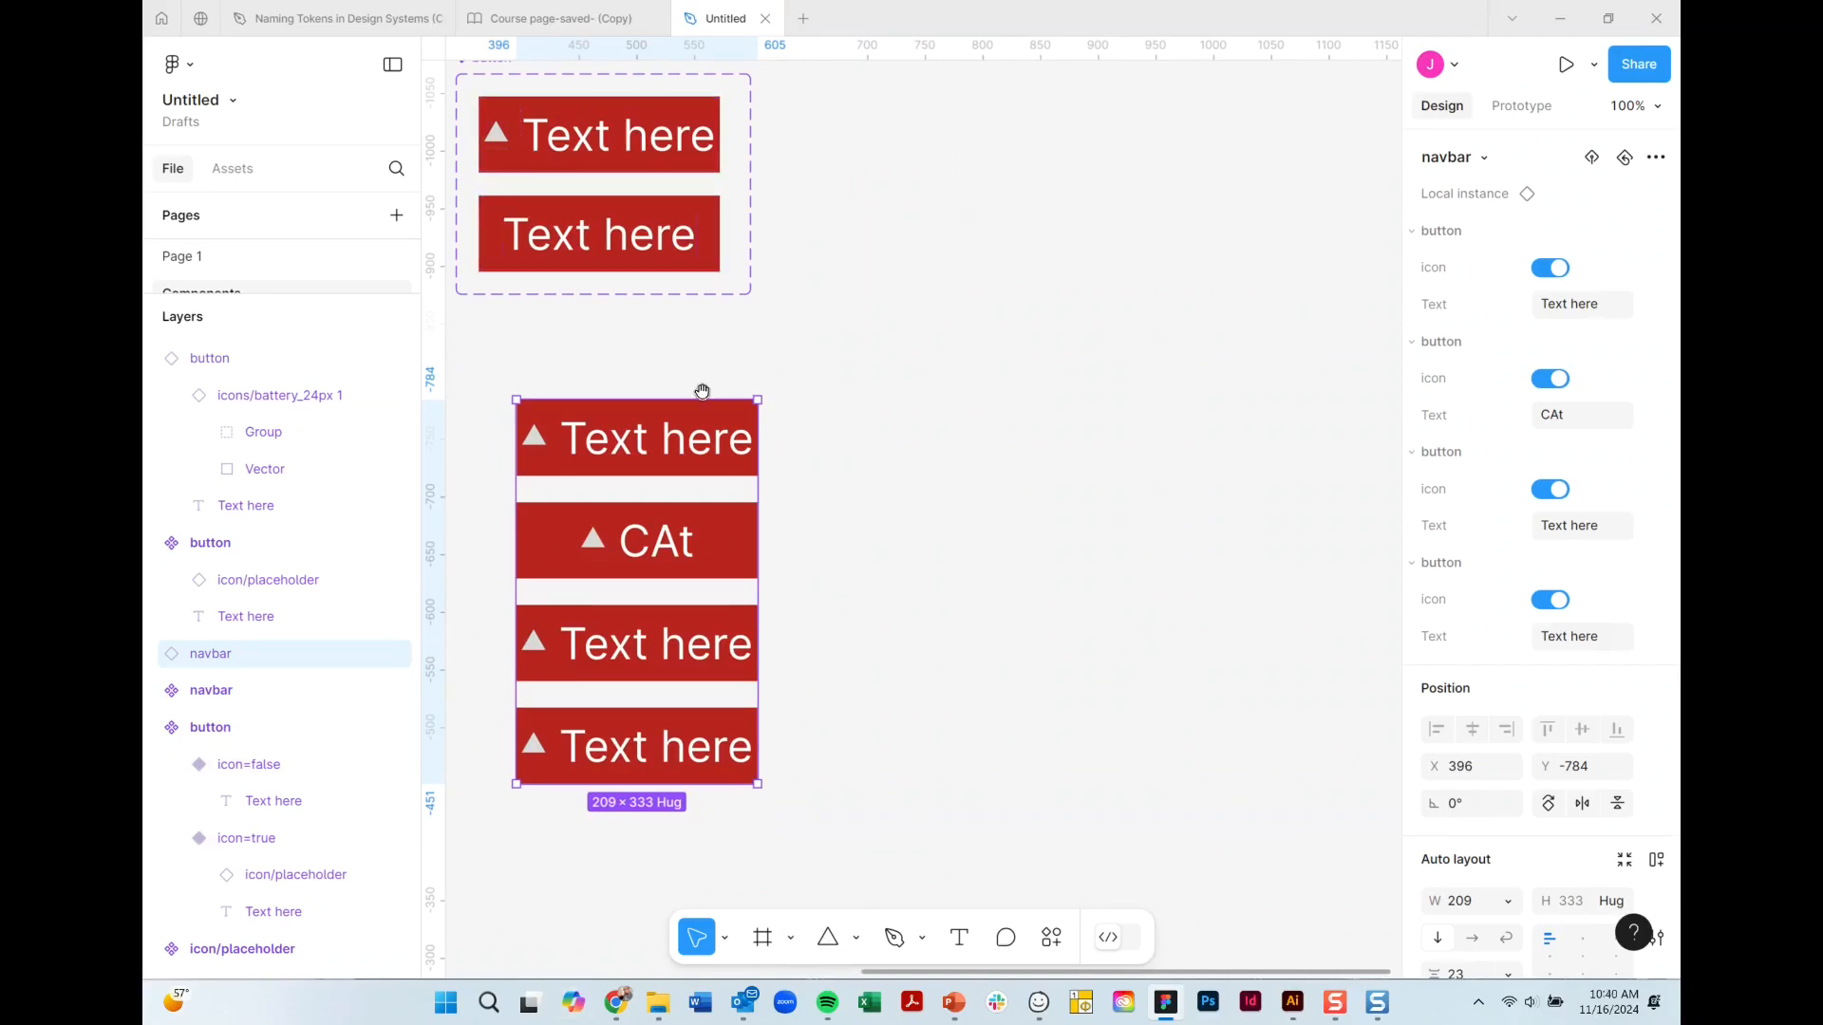
pyautogui.moveTo(700, 395); pyautogui.dragTo(1515, 401)
pyautogui.moveTo(708, 471); pyautogui.dragTo(620, 795)
pyautogui.scroll(-5, 858, 533)
pyautogui.hscroll(-2, 858, 533)
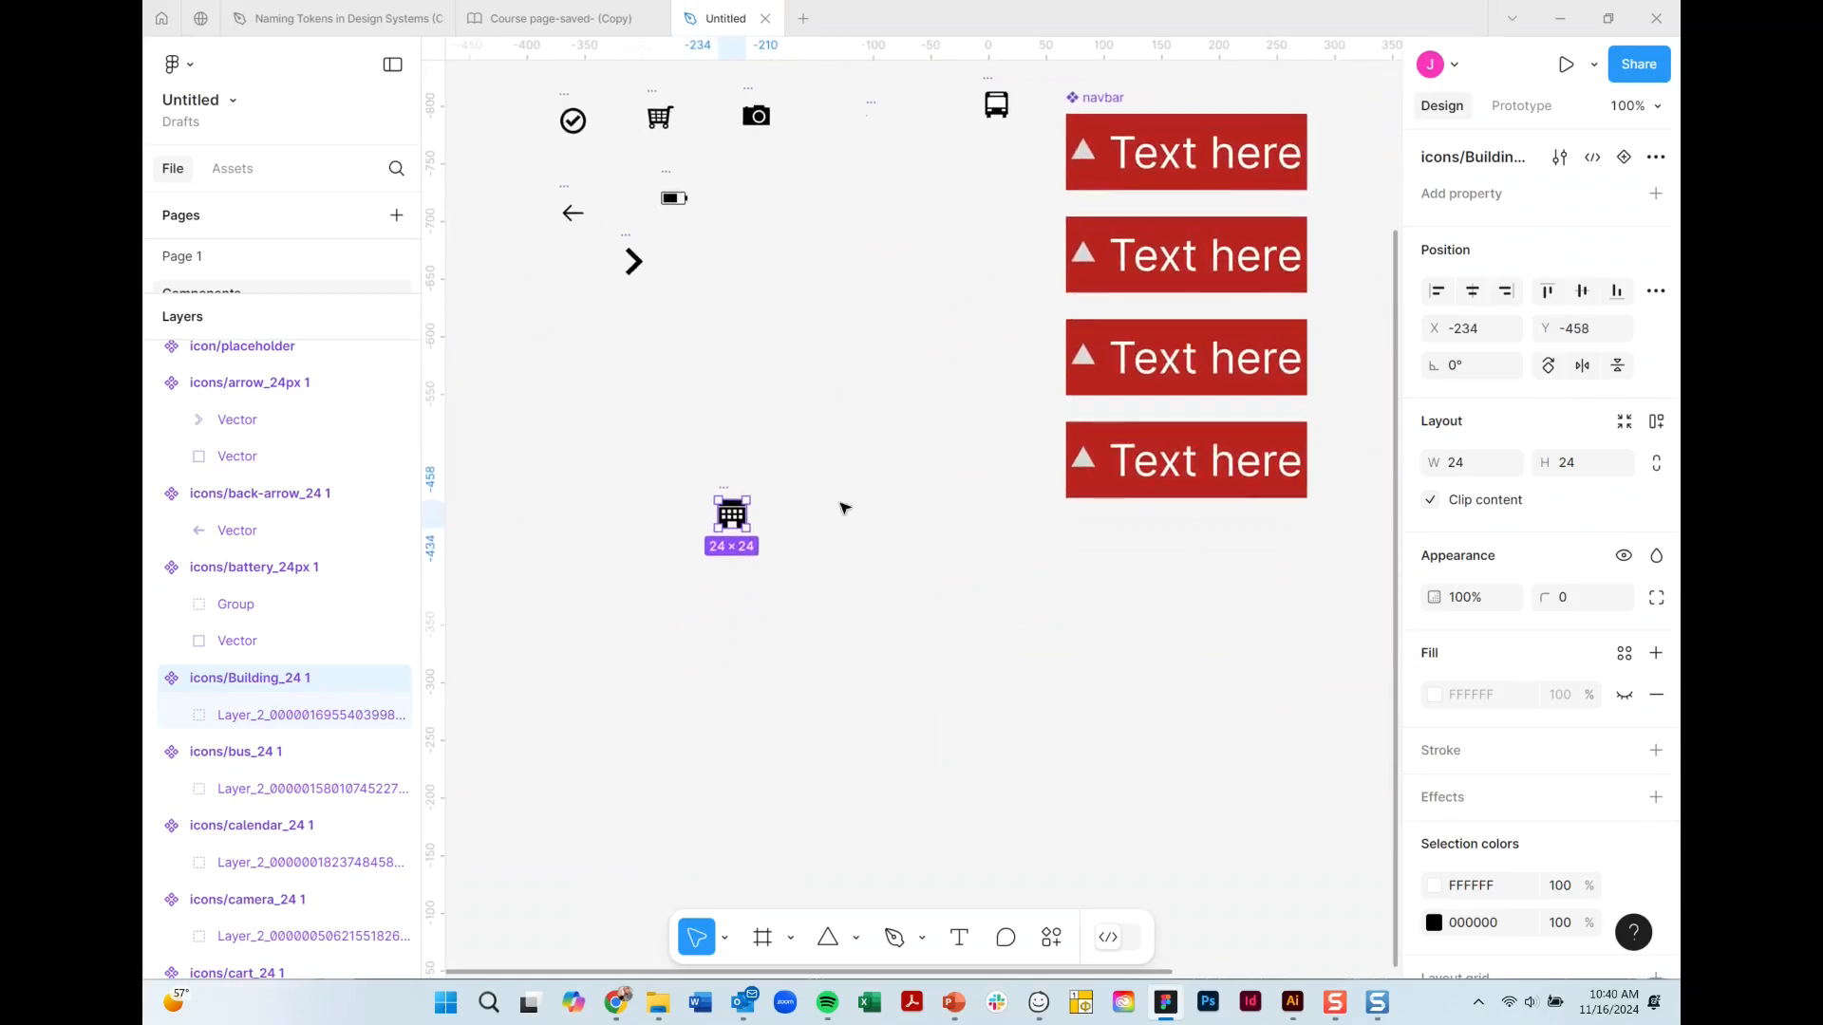
# Add a text layer reading Text beside the building icon, at about X -184, Y -449.
pyautogui.press('t')
pyautogui.click(777, 512)
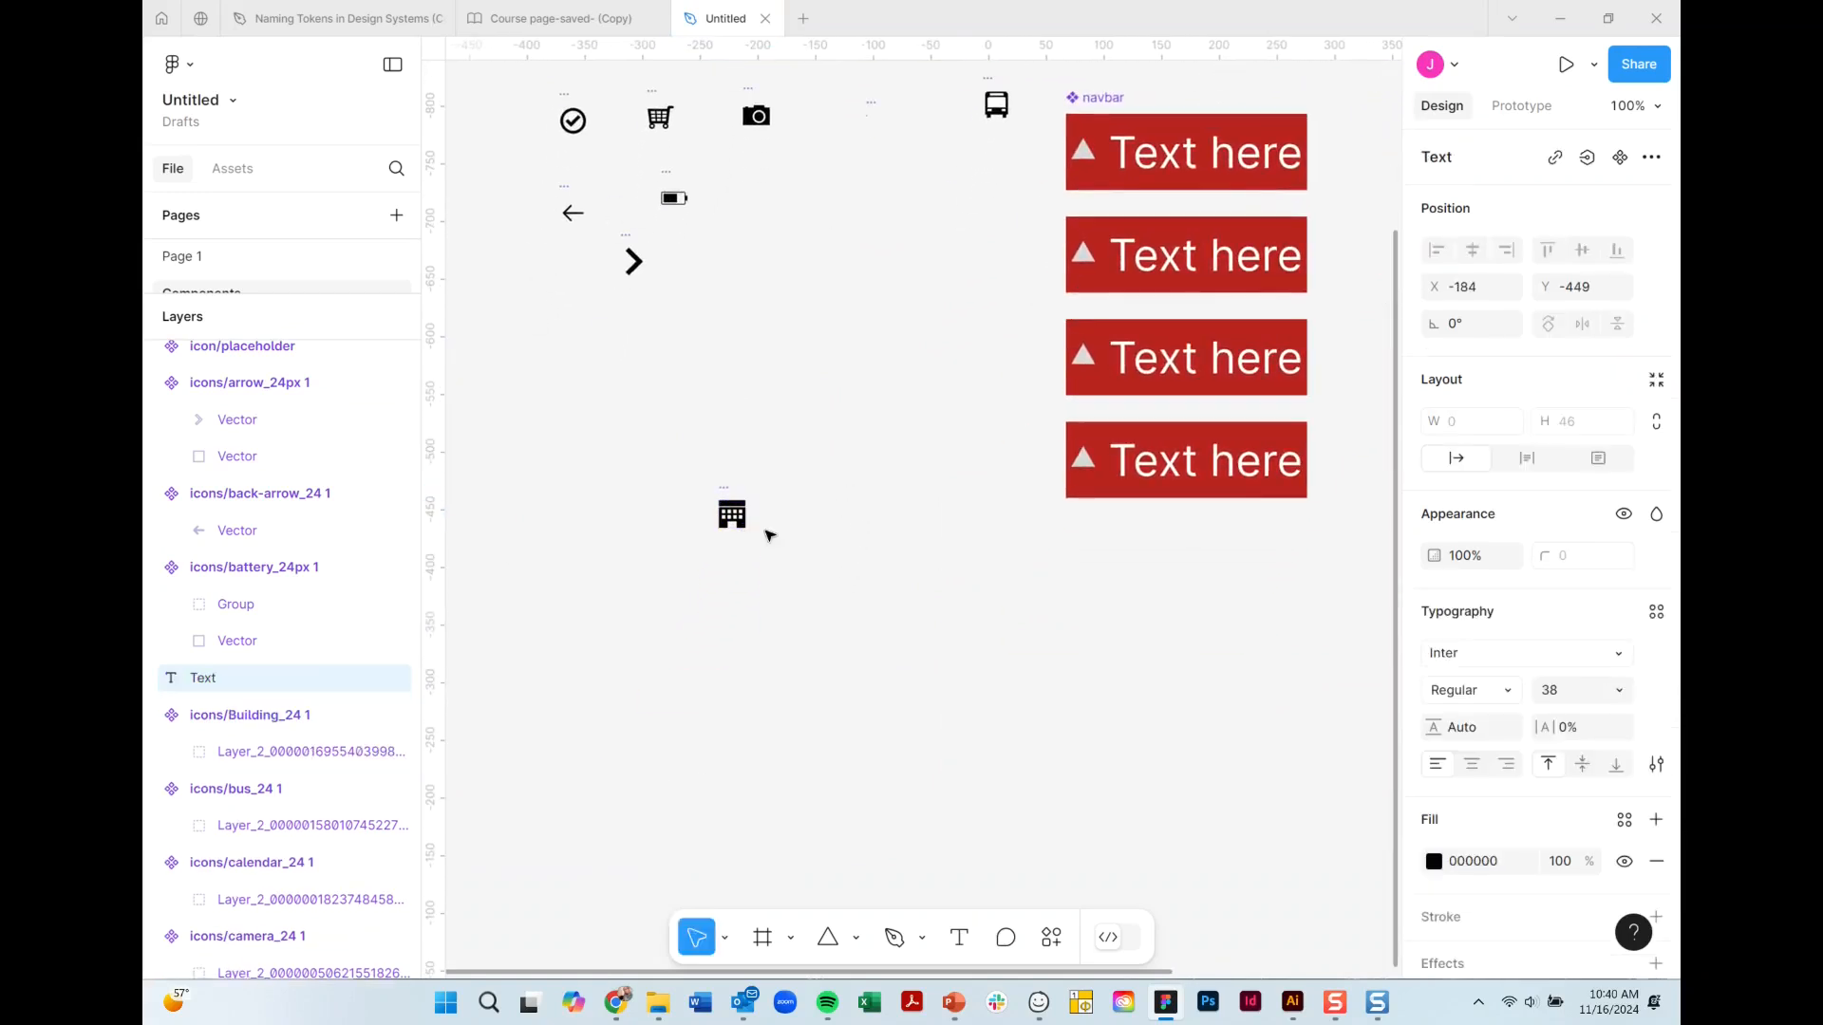
pyautogui.write('Text')
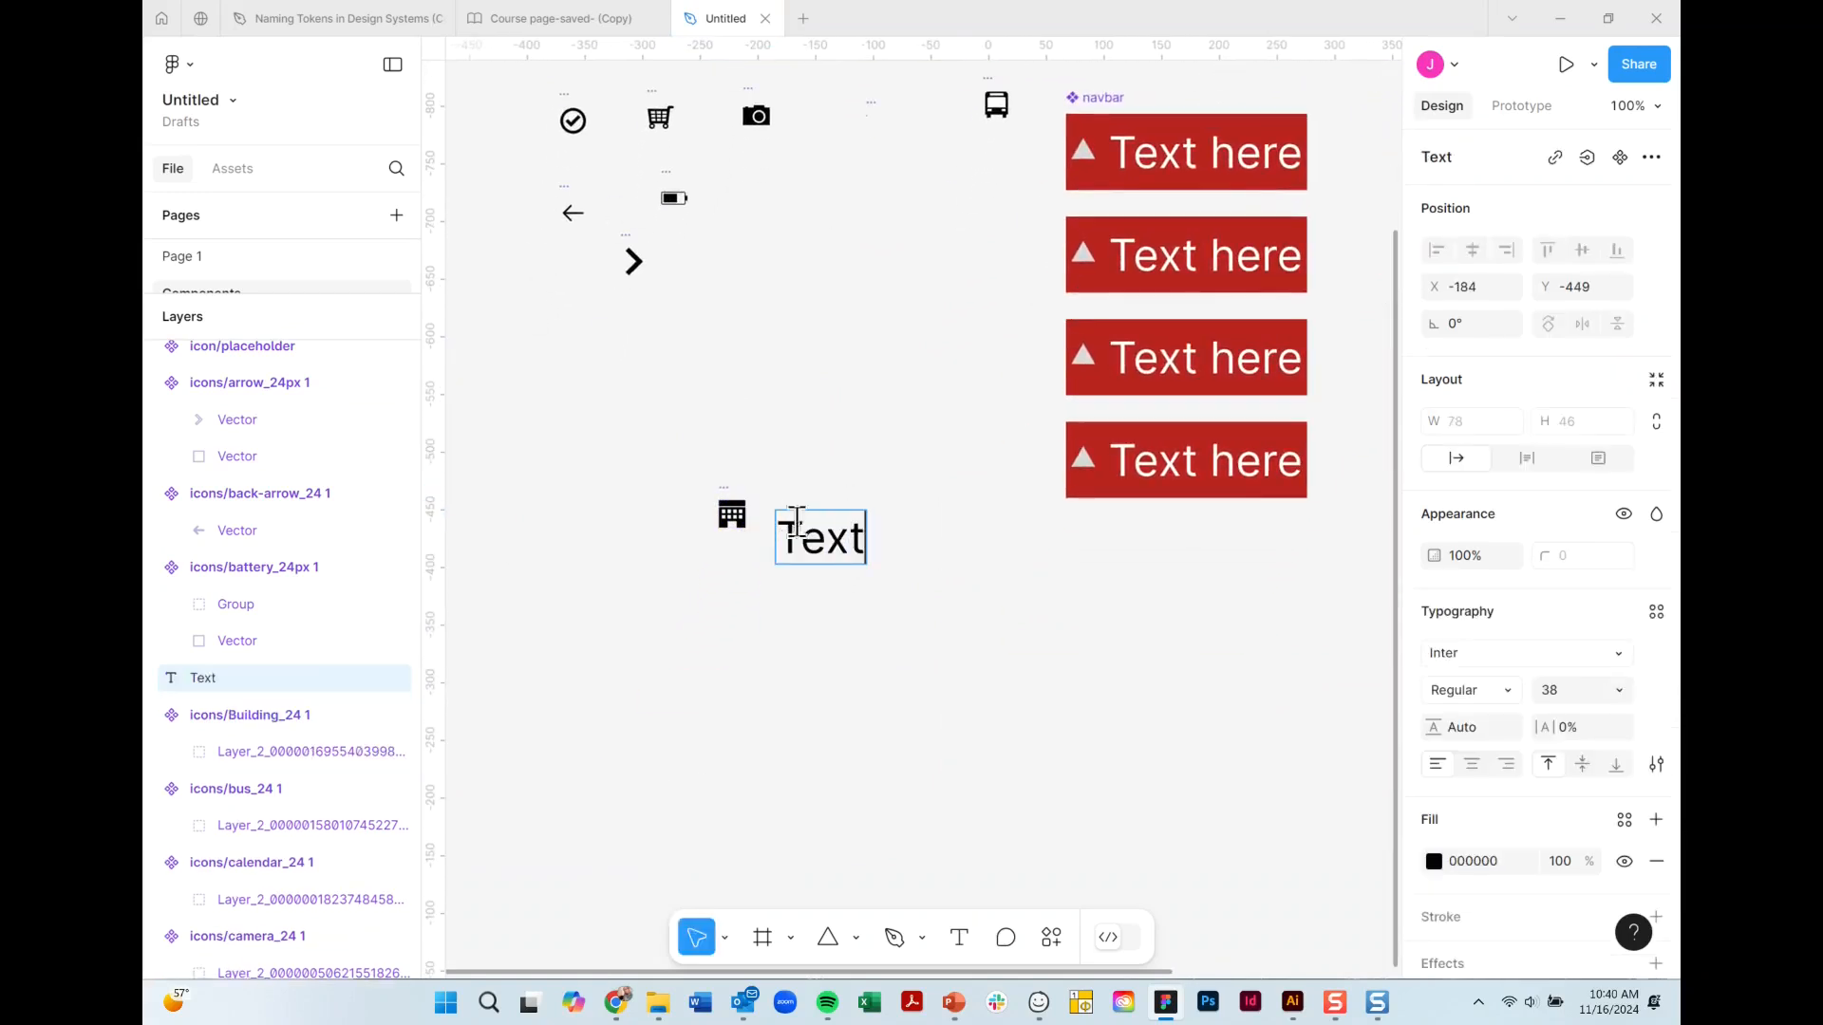
pyautogui.press('Escape')
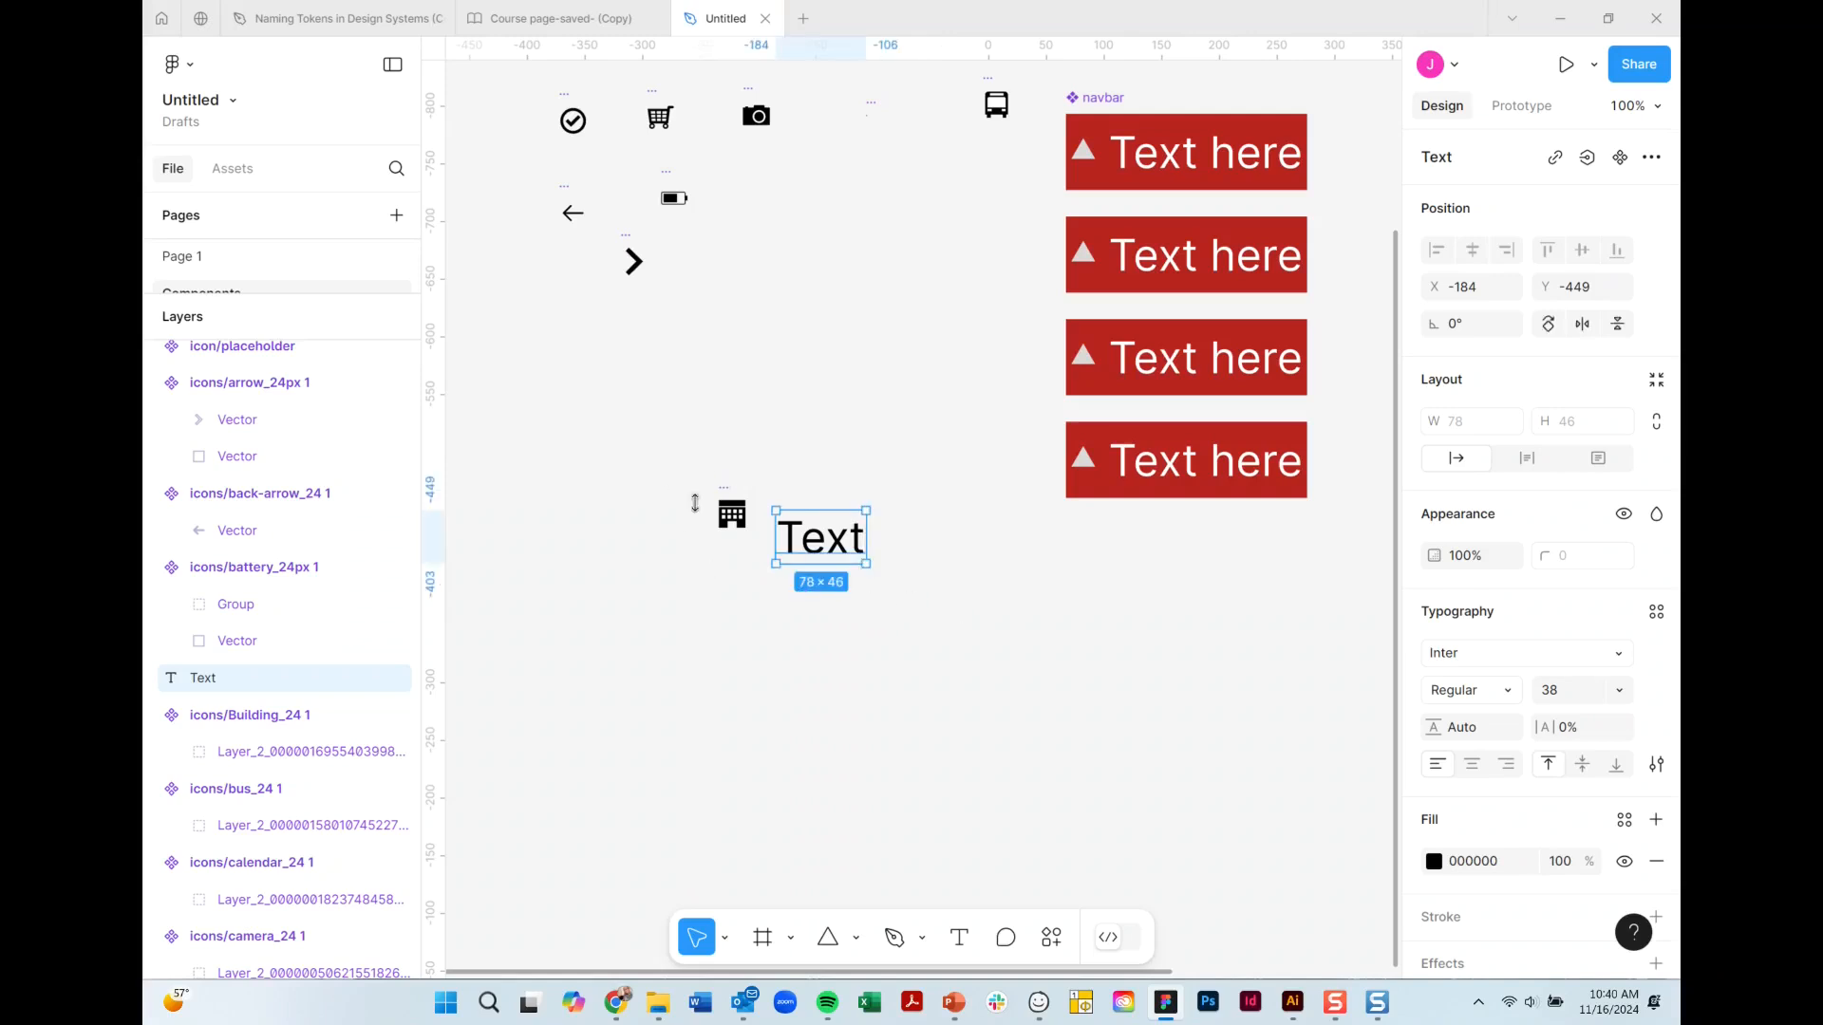
# Wrap the building icon and the text in a horizontal auto layout frame and add a black stroke to it.
pyautogui.moveTo(663, 456); pyautogui.dragTo(928, 624)
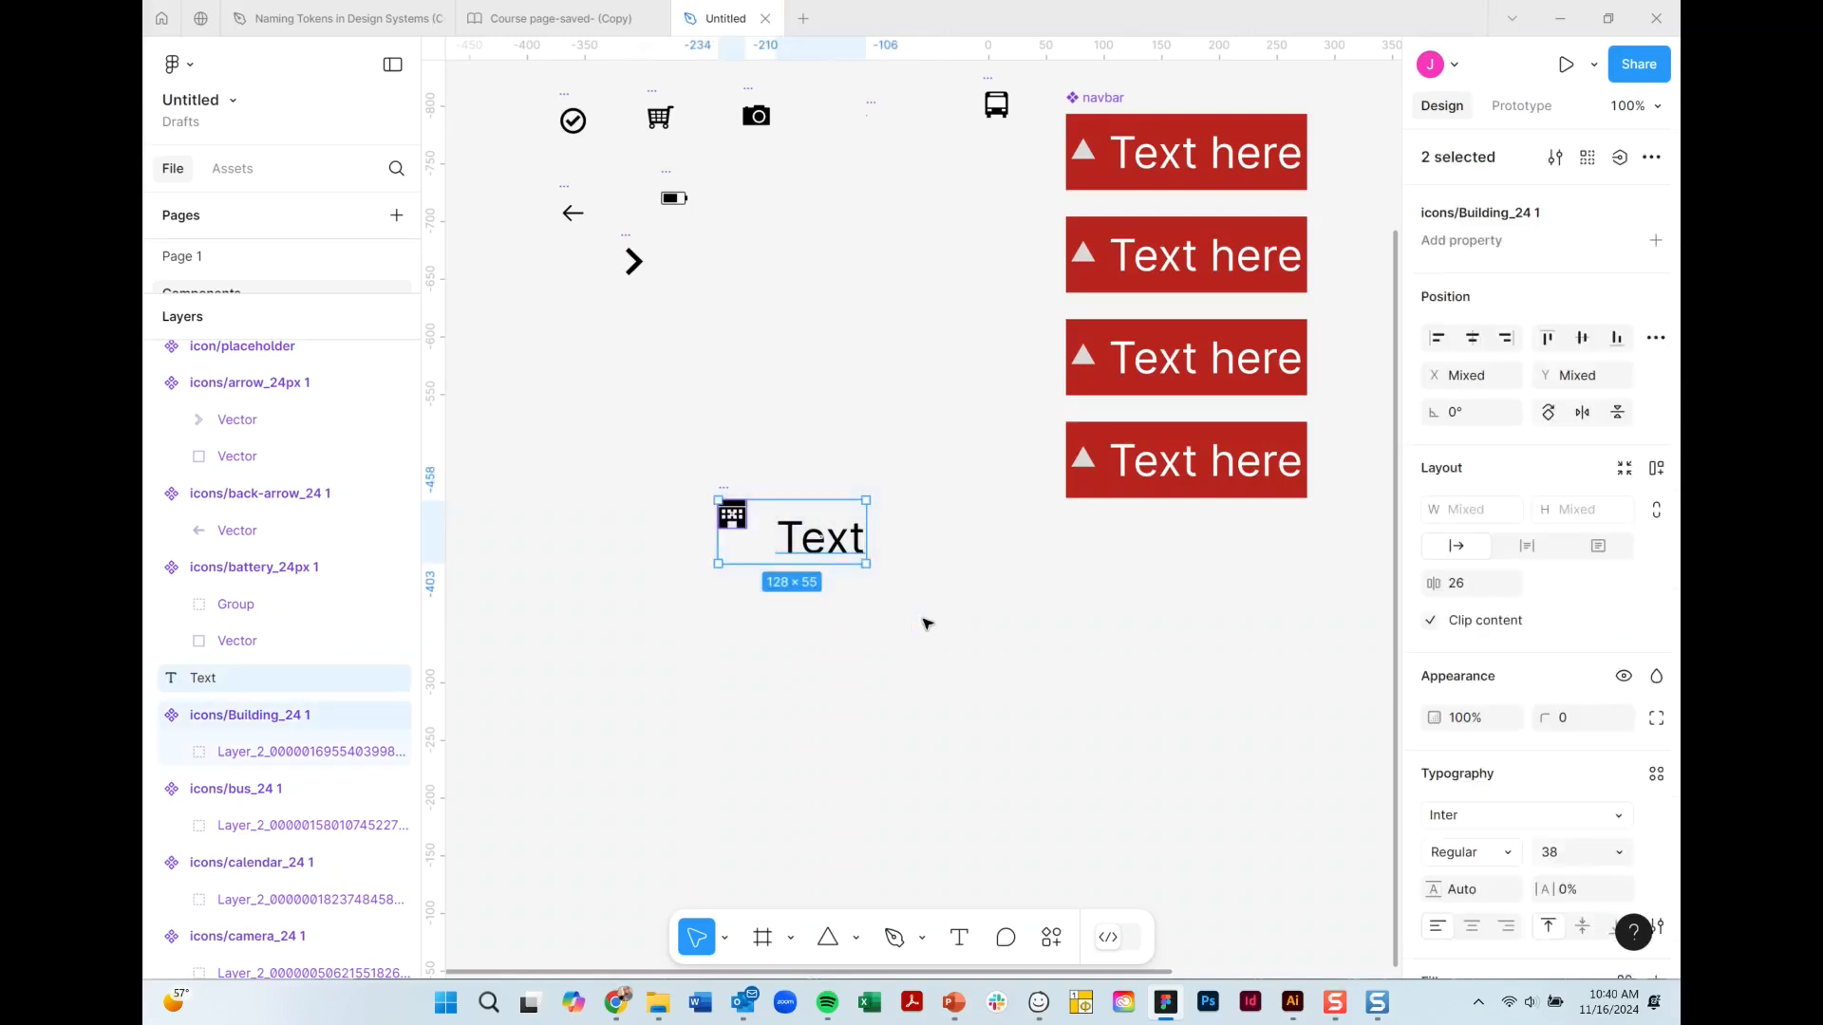
pyautogui.hotkey('shift', 'a')
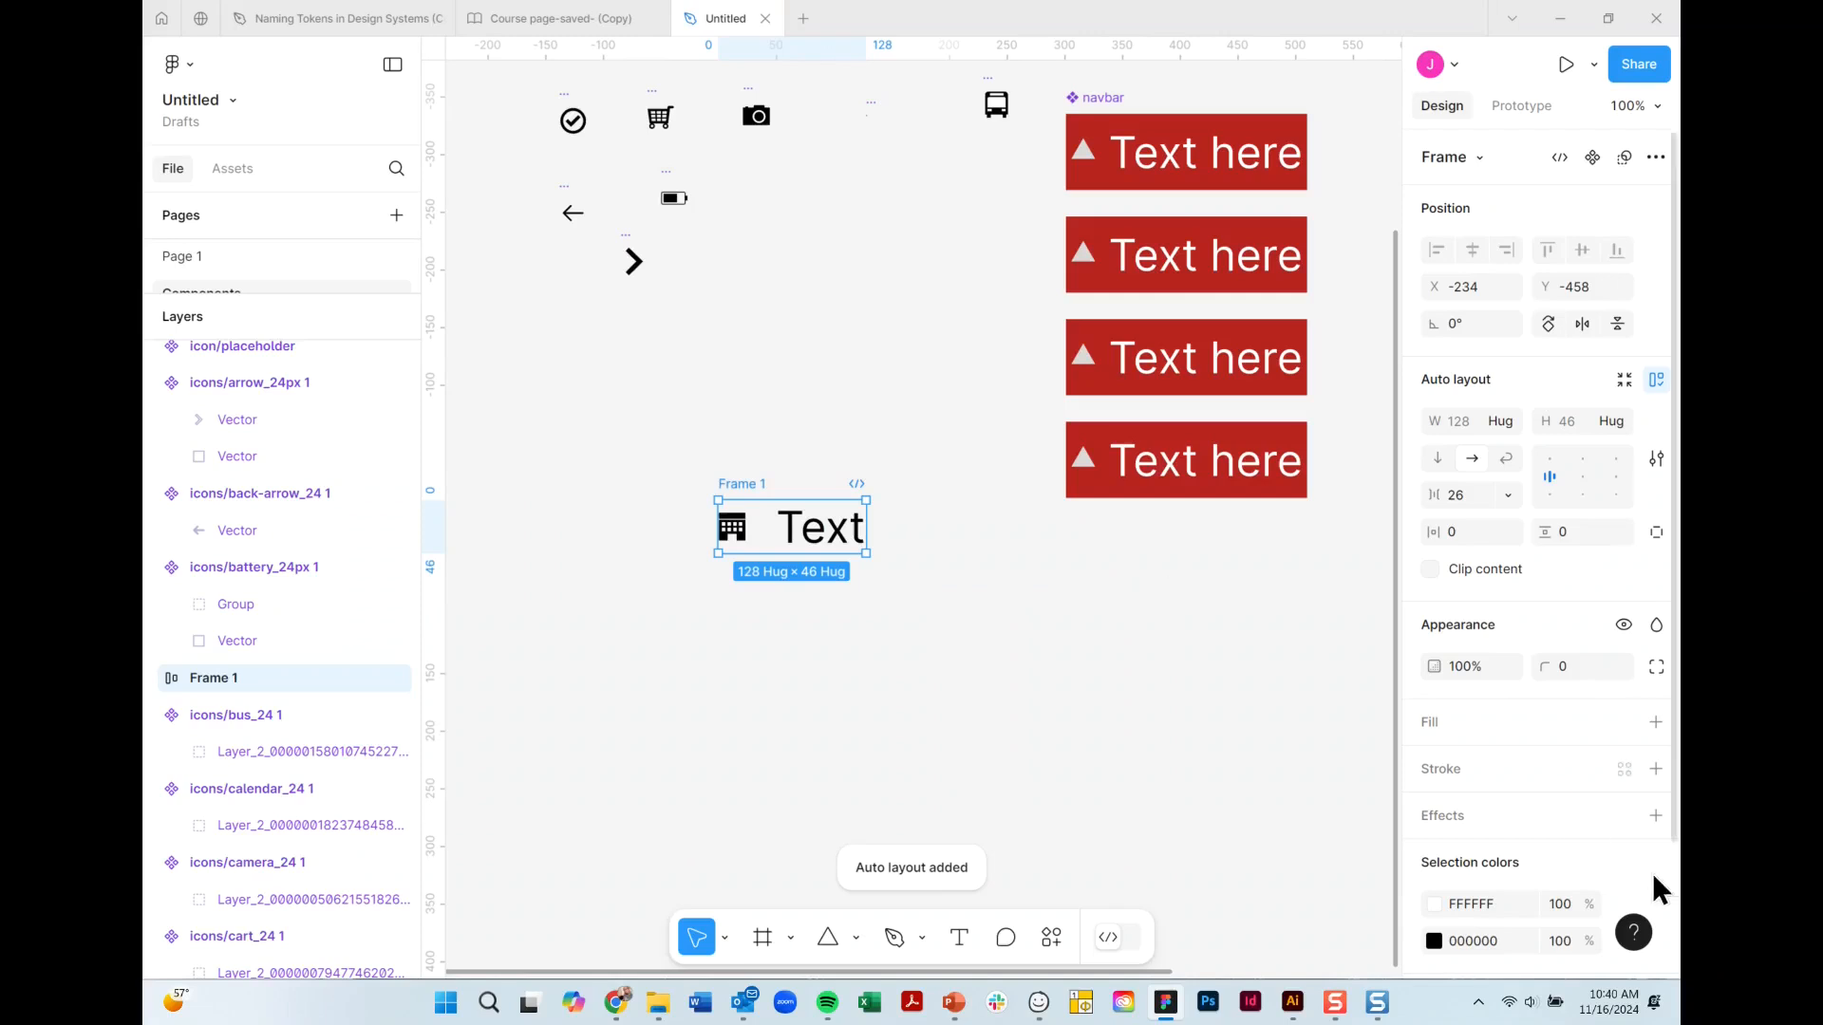
pyautogui.click(1656, 768)
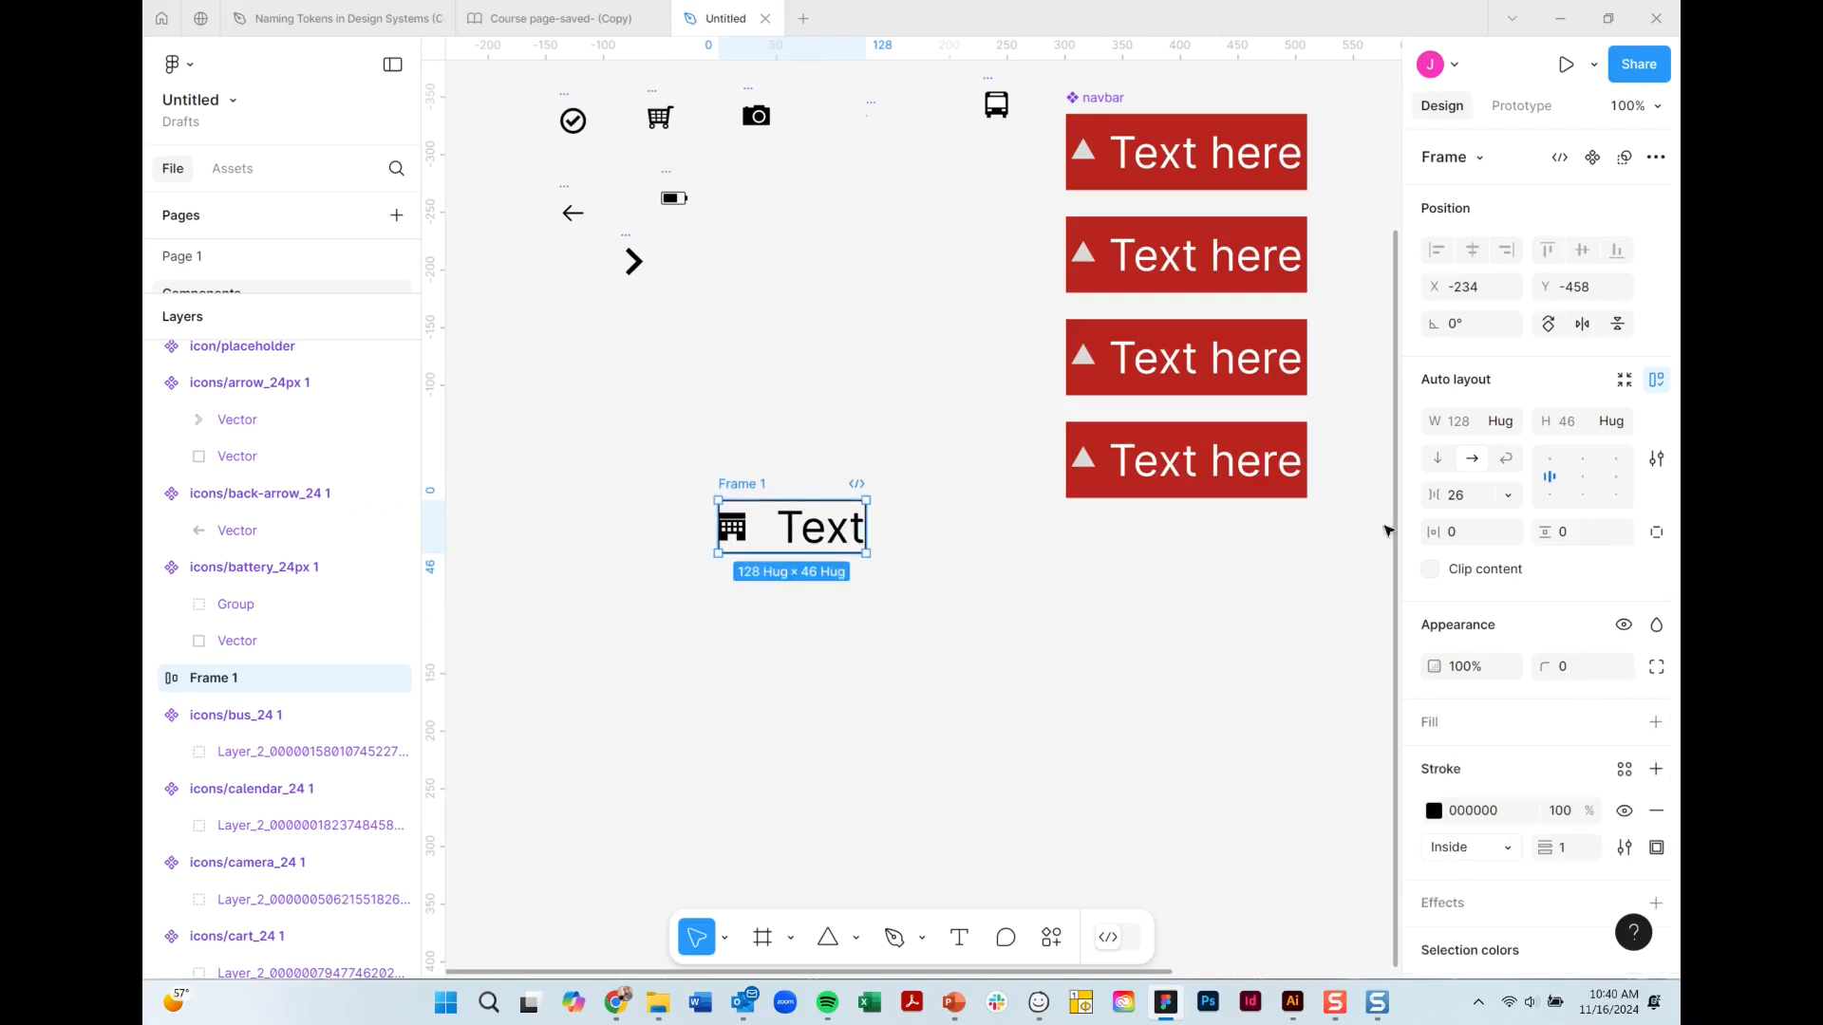
# Set the frame's horizontal padding and vertical padding to 10.
pyautogui.moveTo(1450, 530); pyautogui.dragTo(1447, 530)
pyautogui.click(1455, 535)
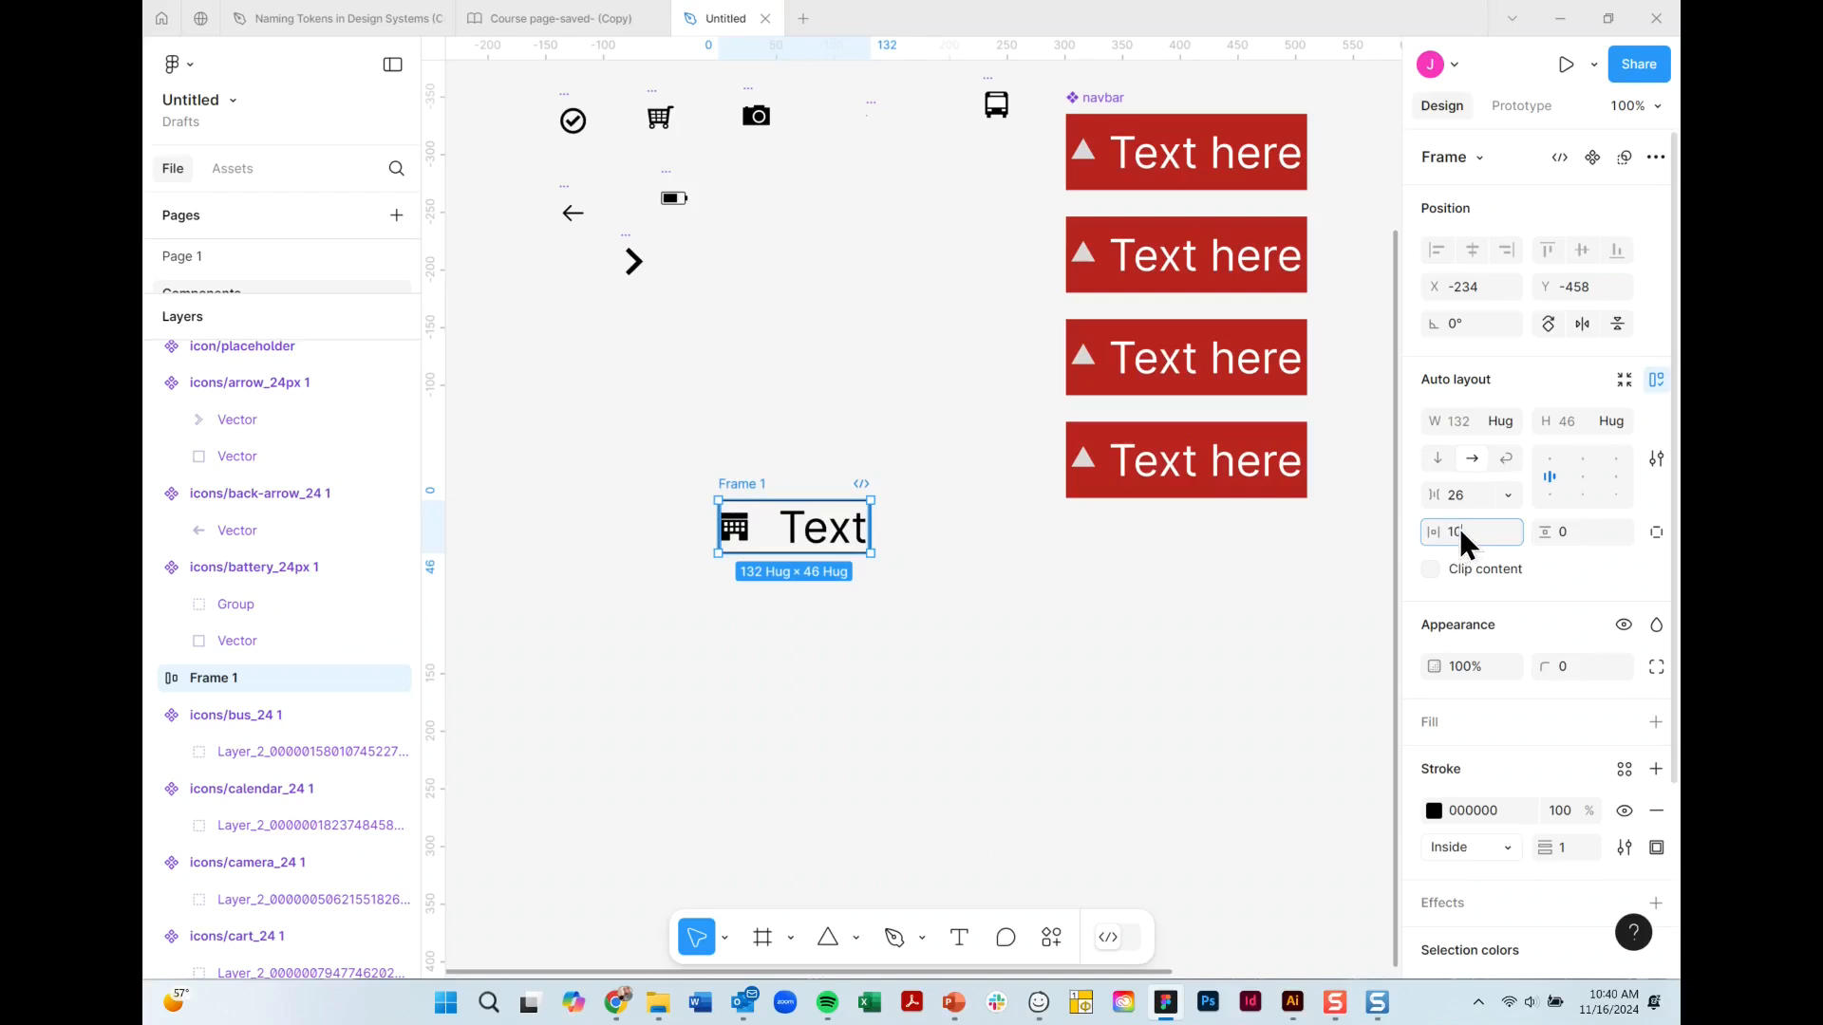
pyautogui.press('Return')
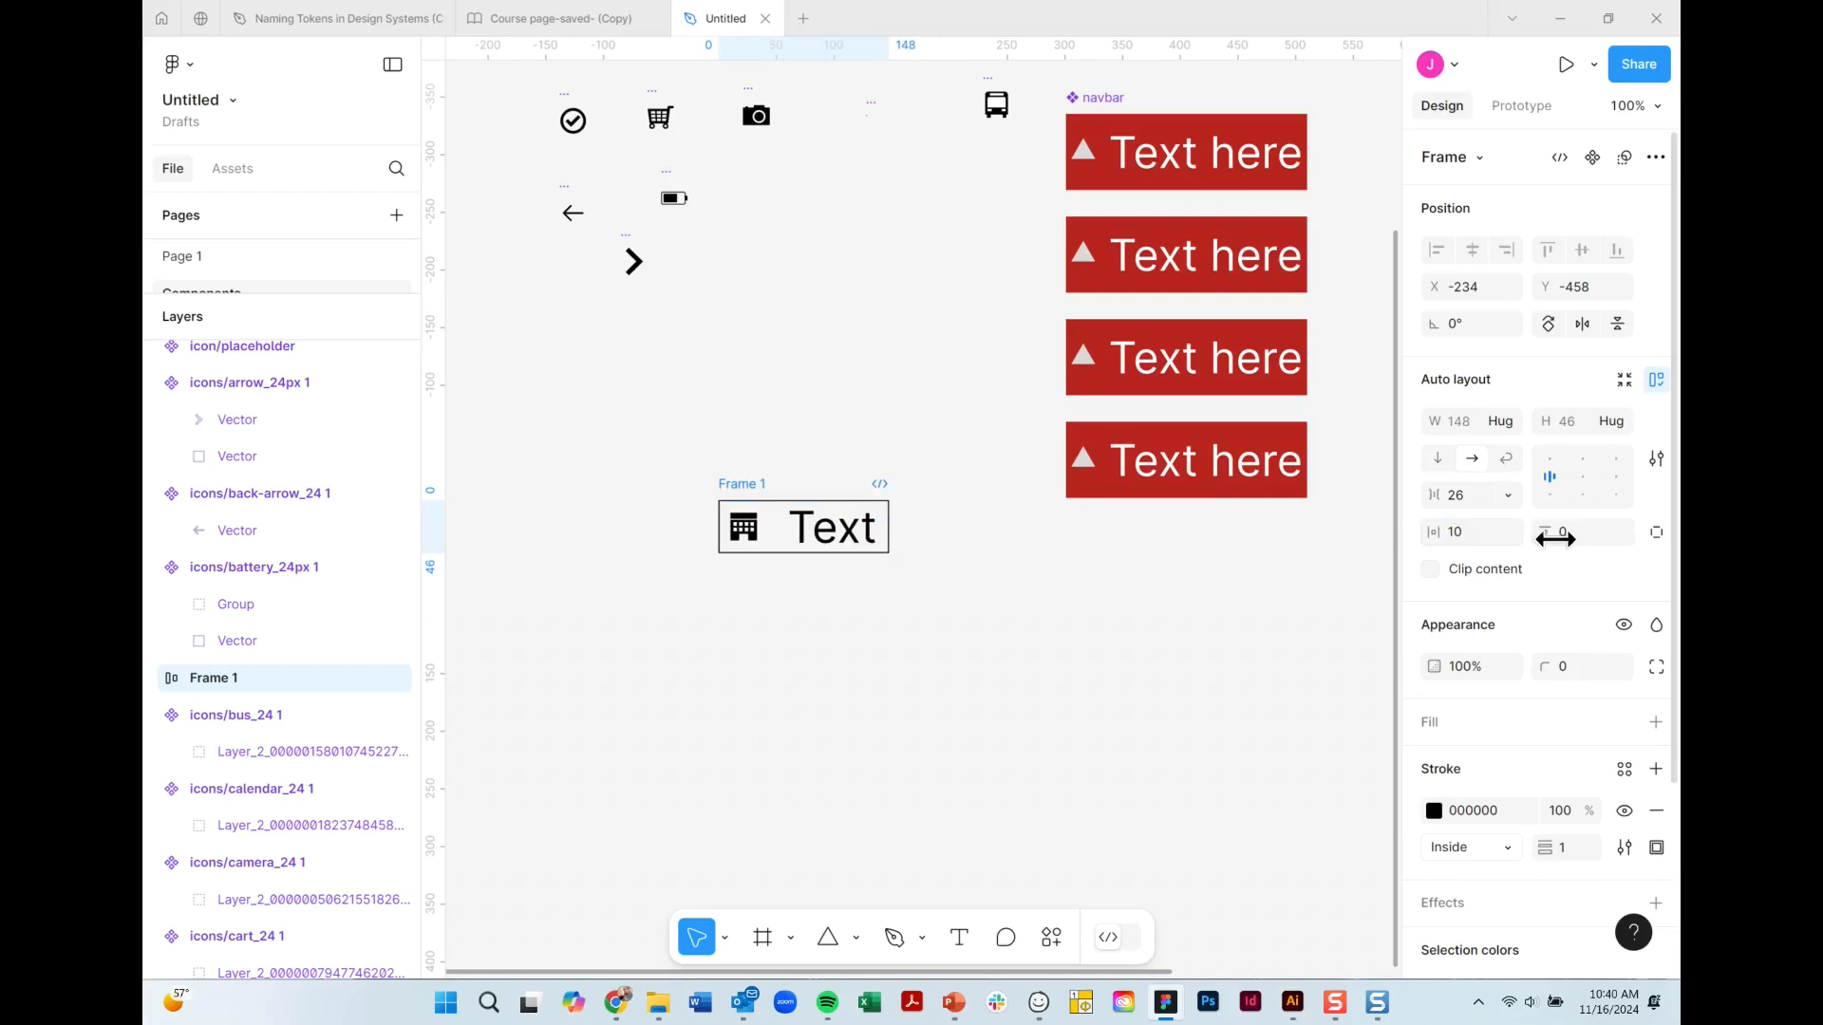
pyautogui.moveTo(1550, 536); pyautogui.dragTo(1563, 535)
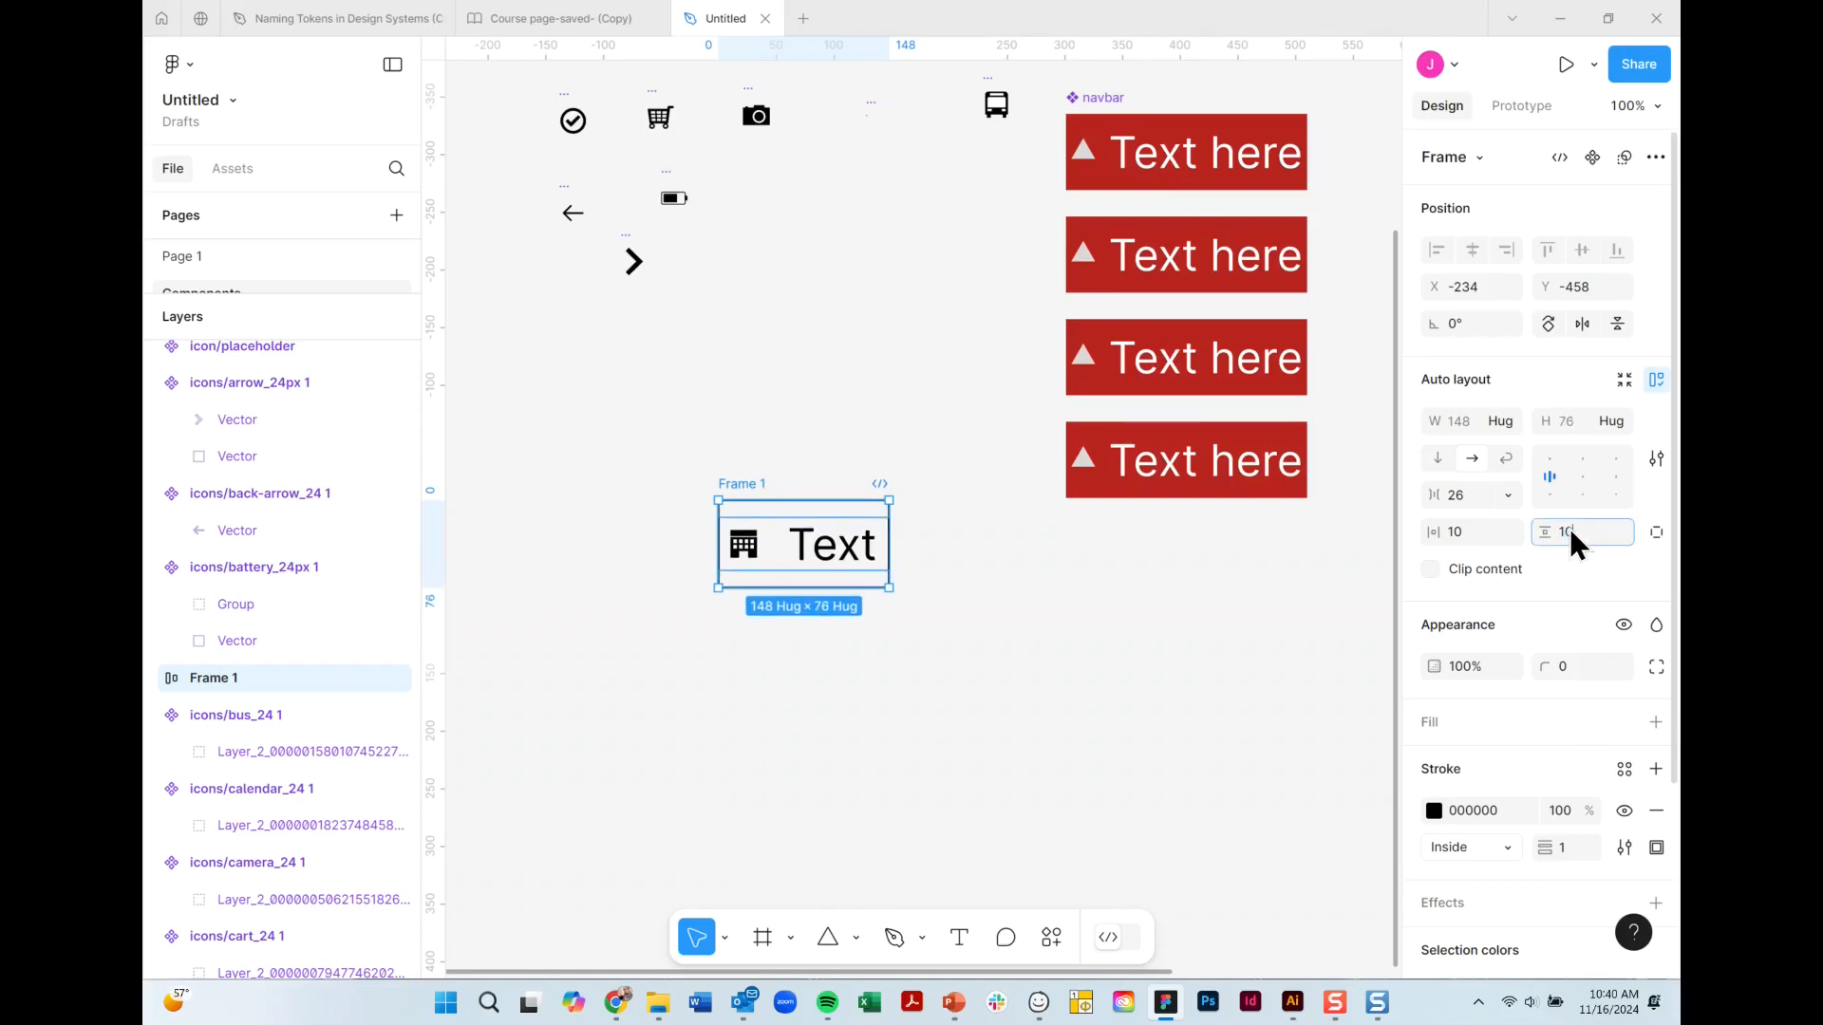
pyautogui.click(1570, 532)
pyautogui.write('10')
pyautogui.press('Return')
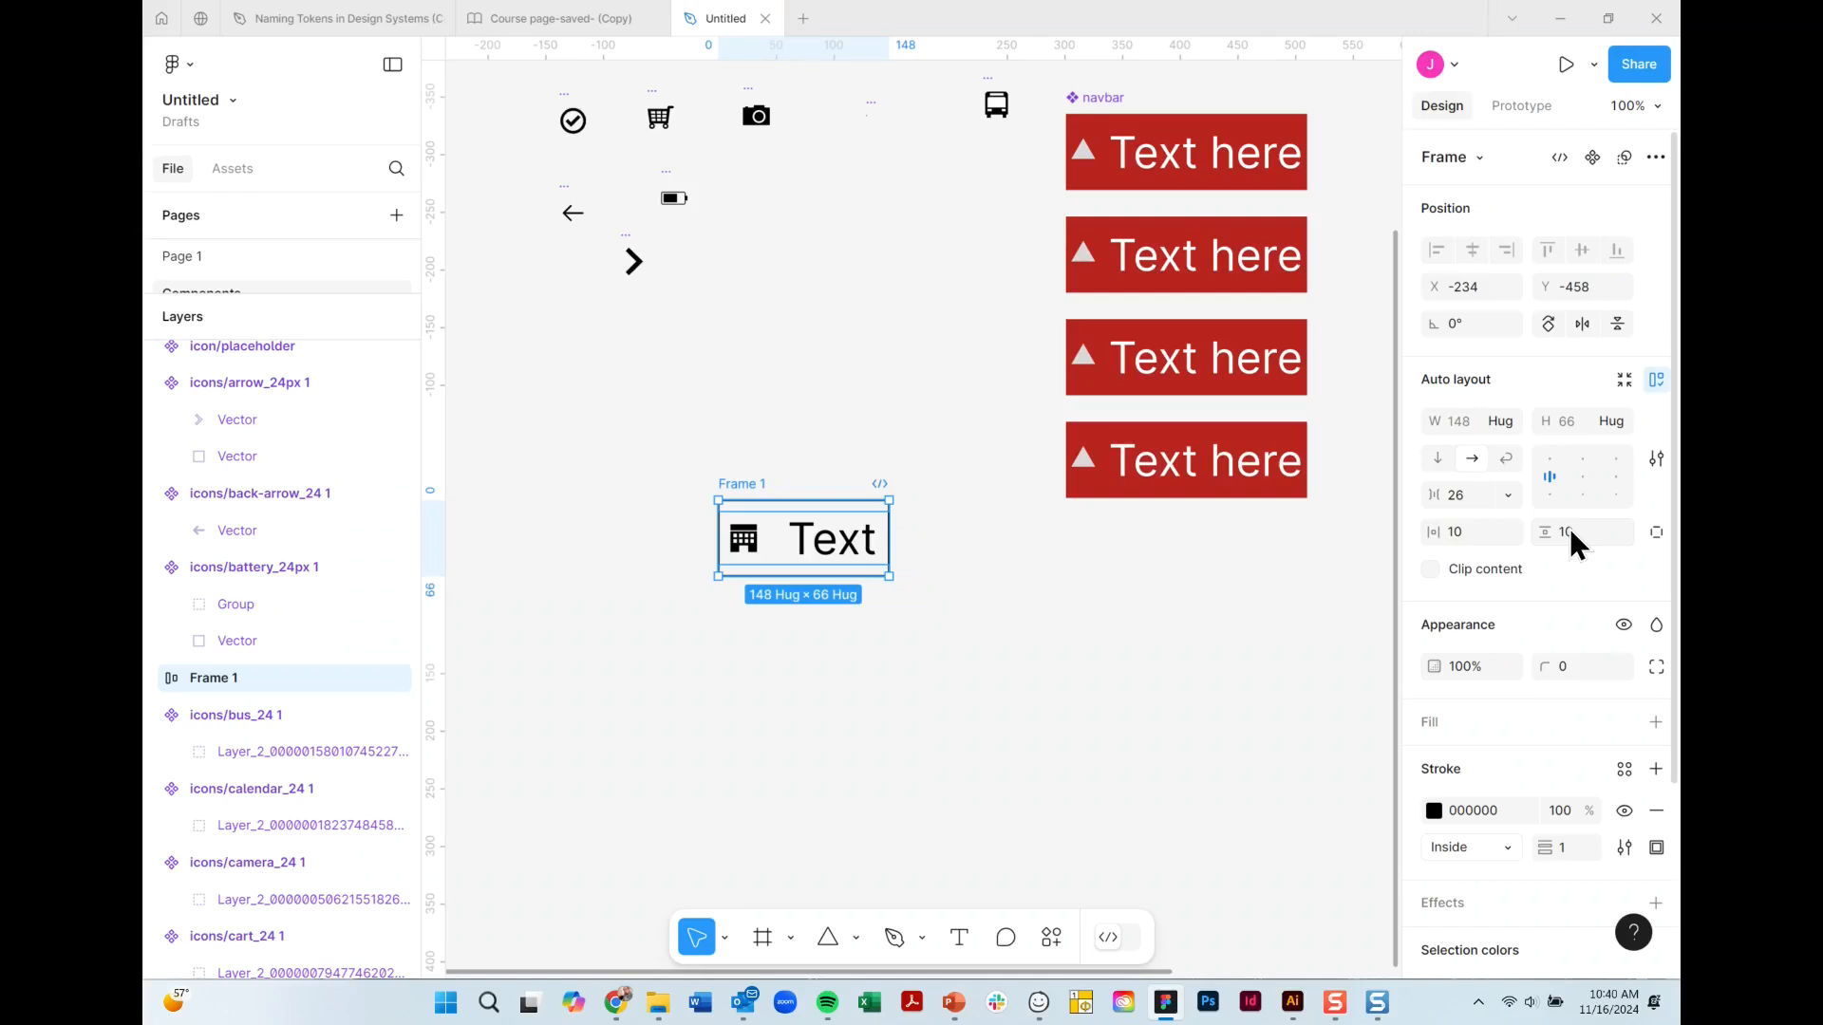
# Create a local number variable named padding with the value 12 in Collection 1.
pyautogui.click(1323, 623)
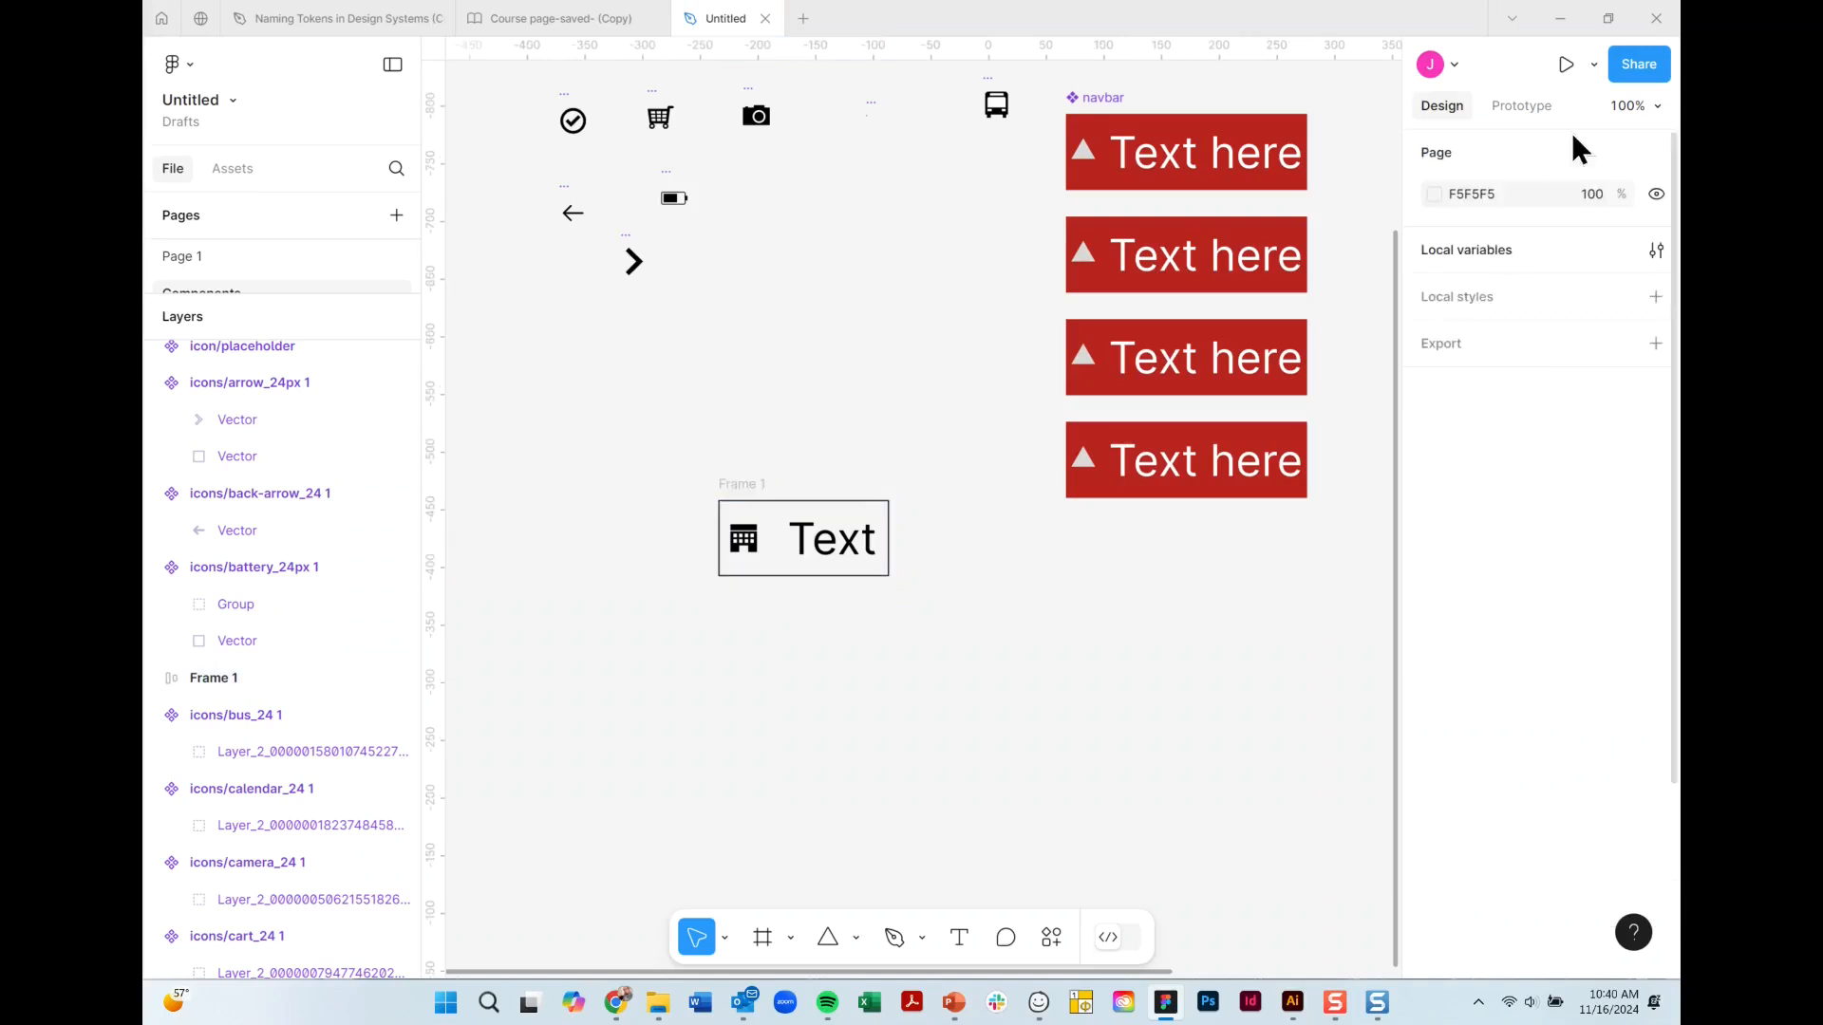
pyautogui.click(1657, 250)
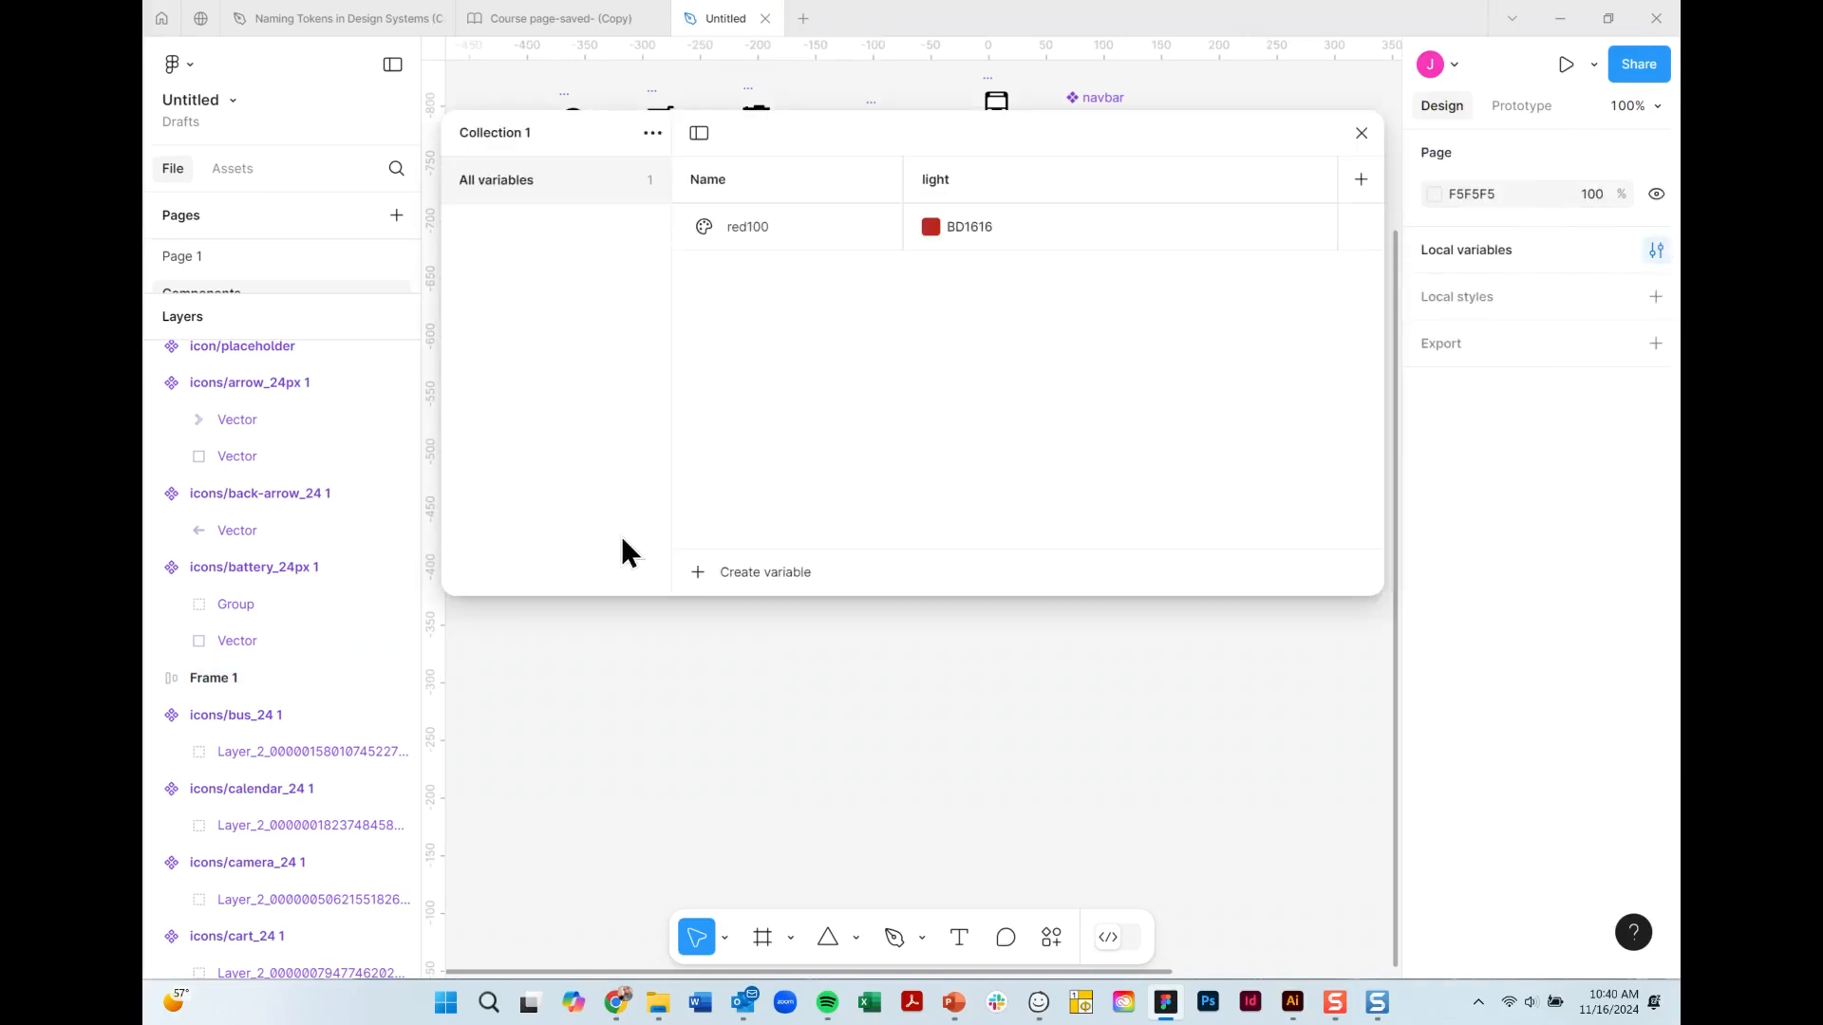
pyautogui.click(705, 581)
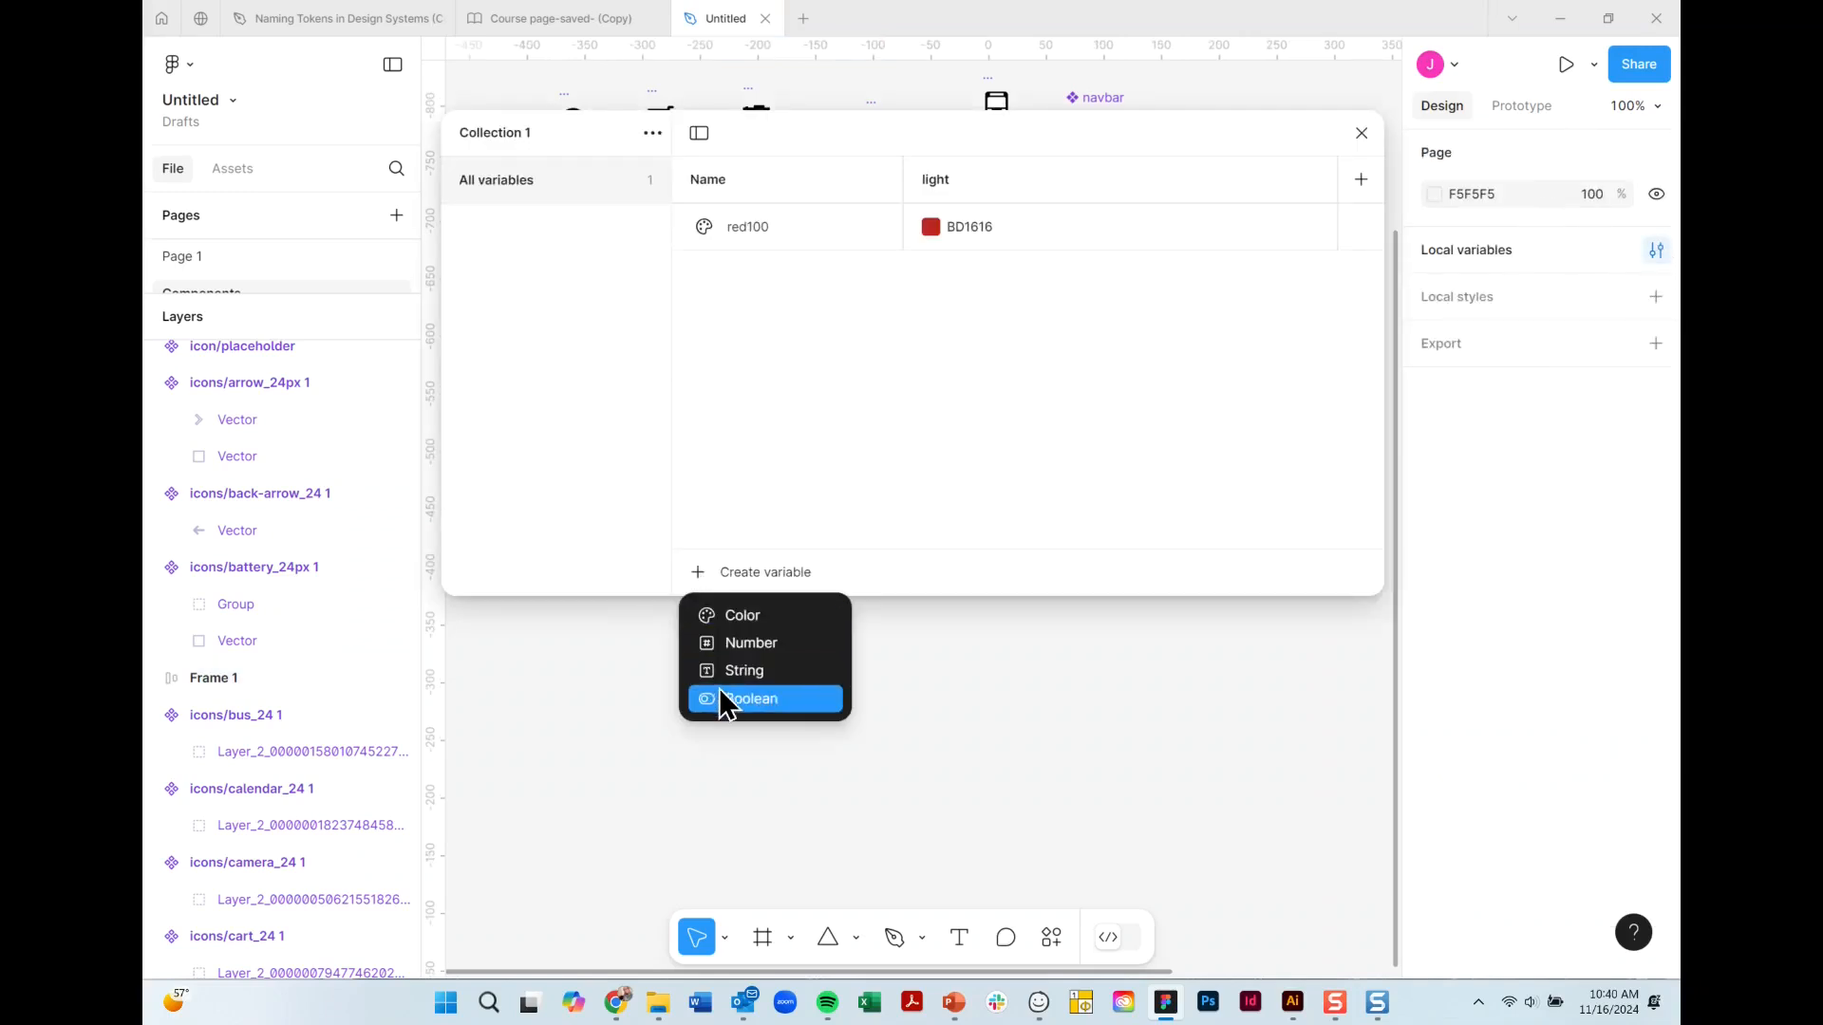
pyautogui.click(728, 646)
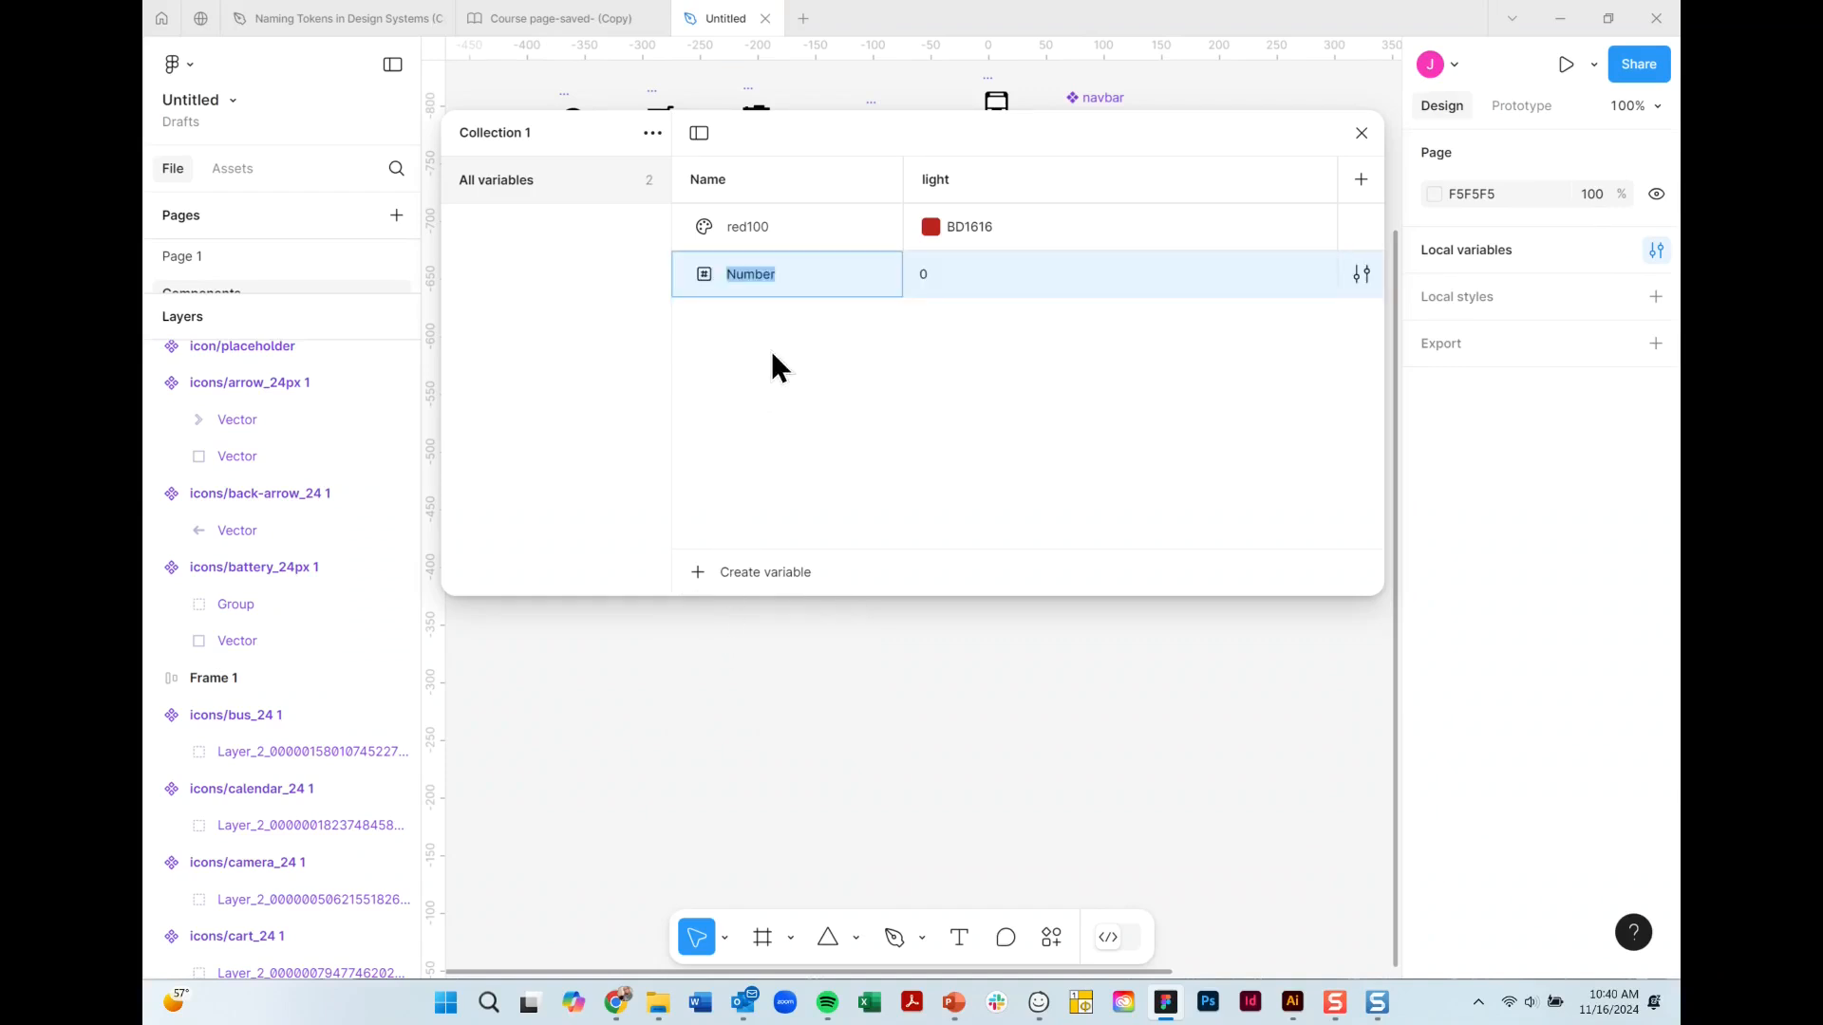
pyautogui.write('padding')
pyautogui.click(925, 273)
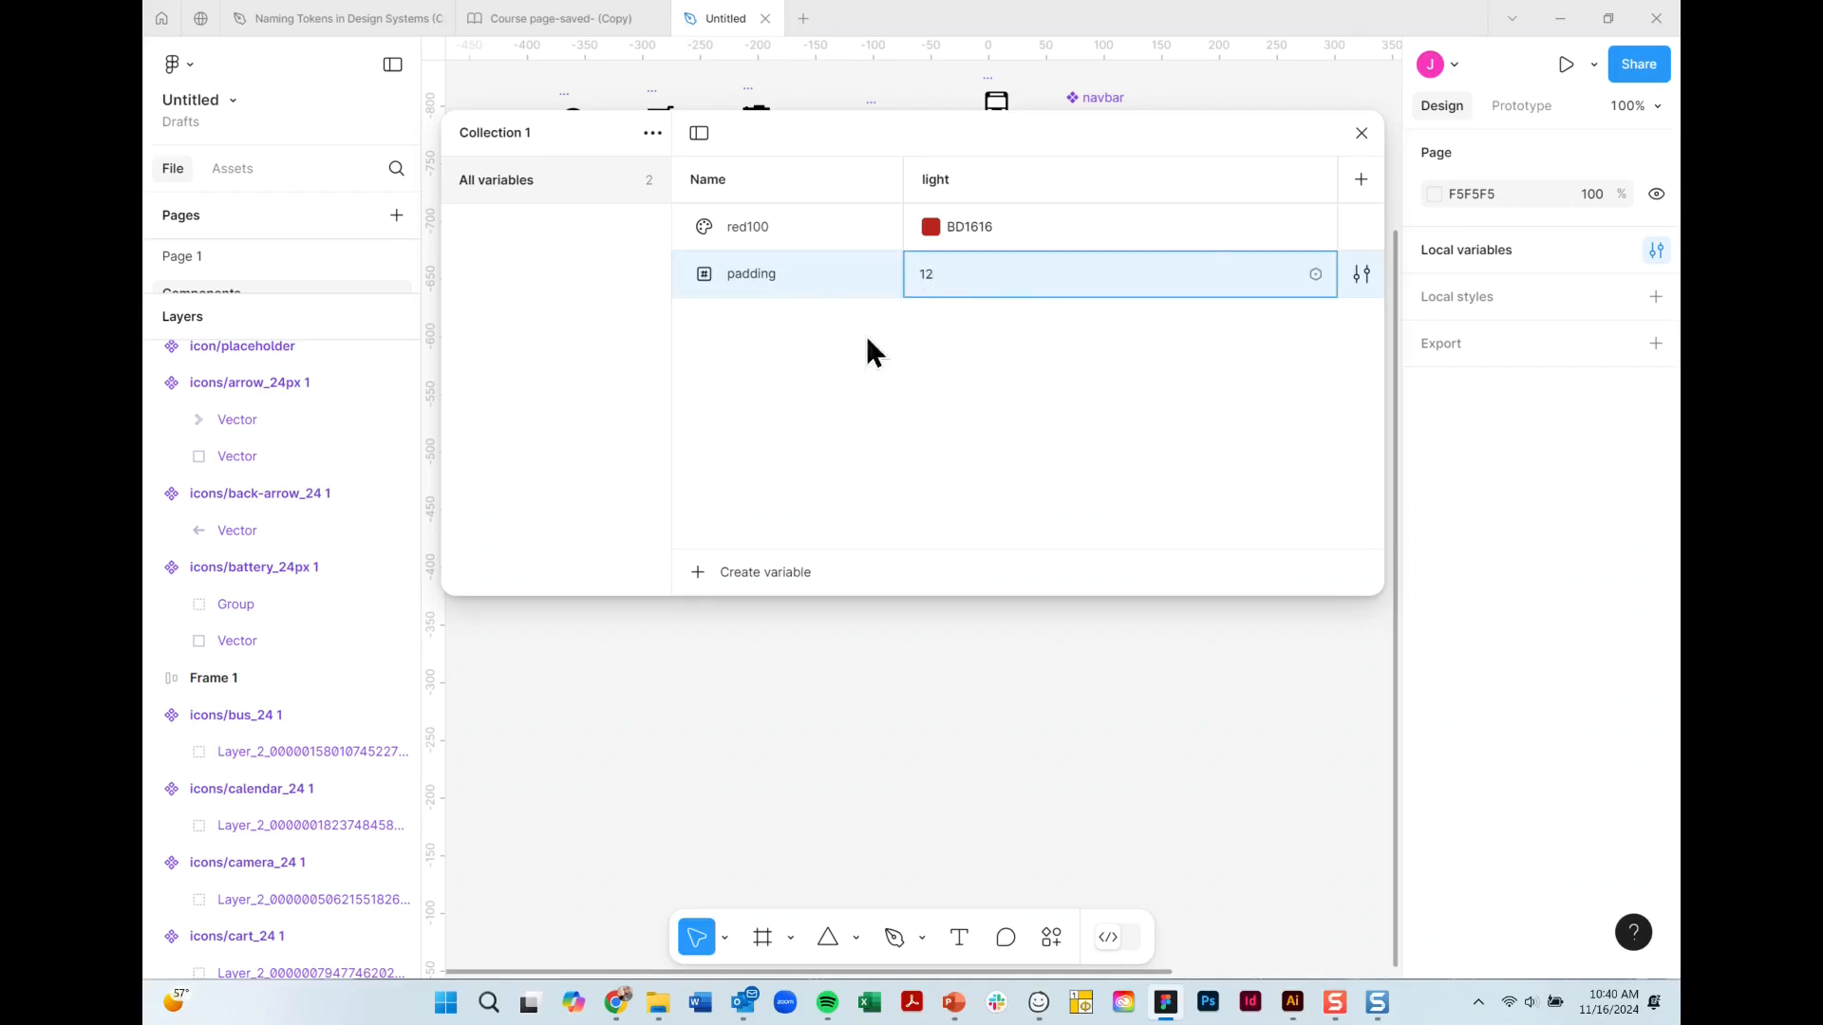
pyautogui.click(1359, 133)
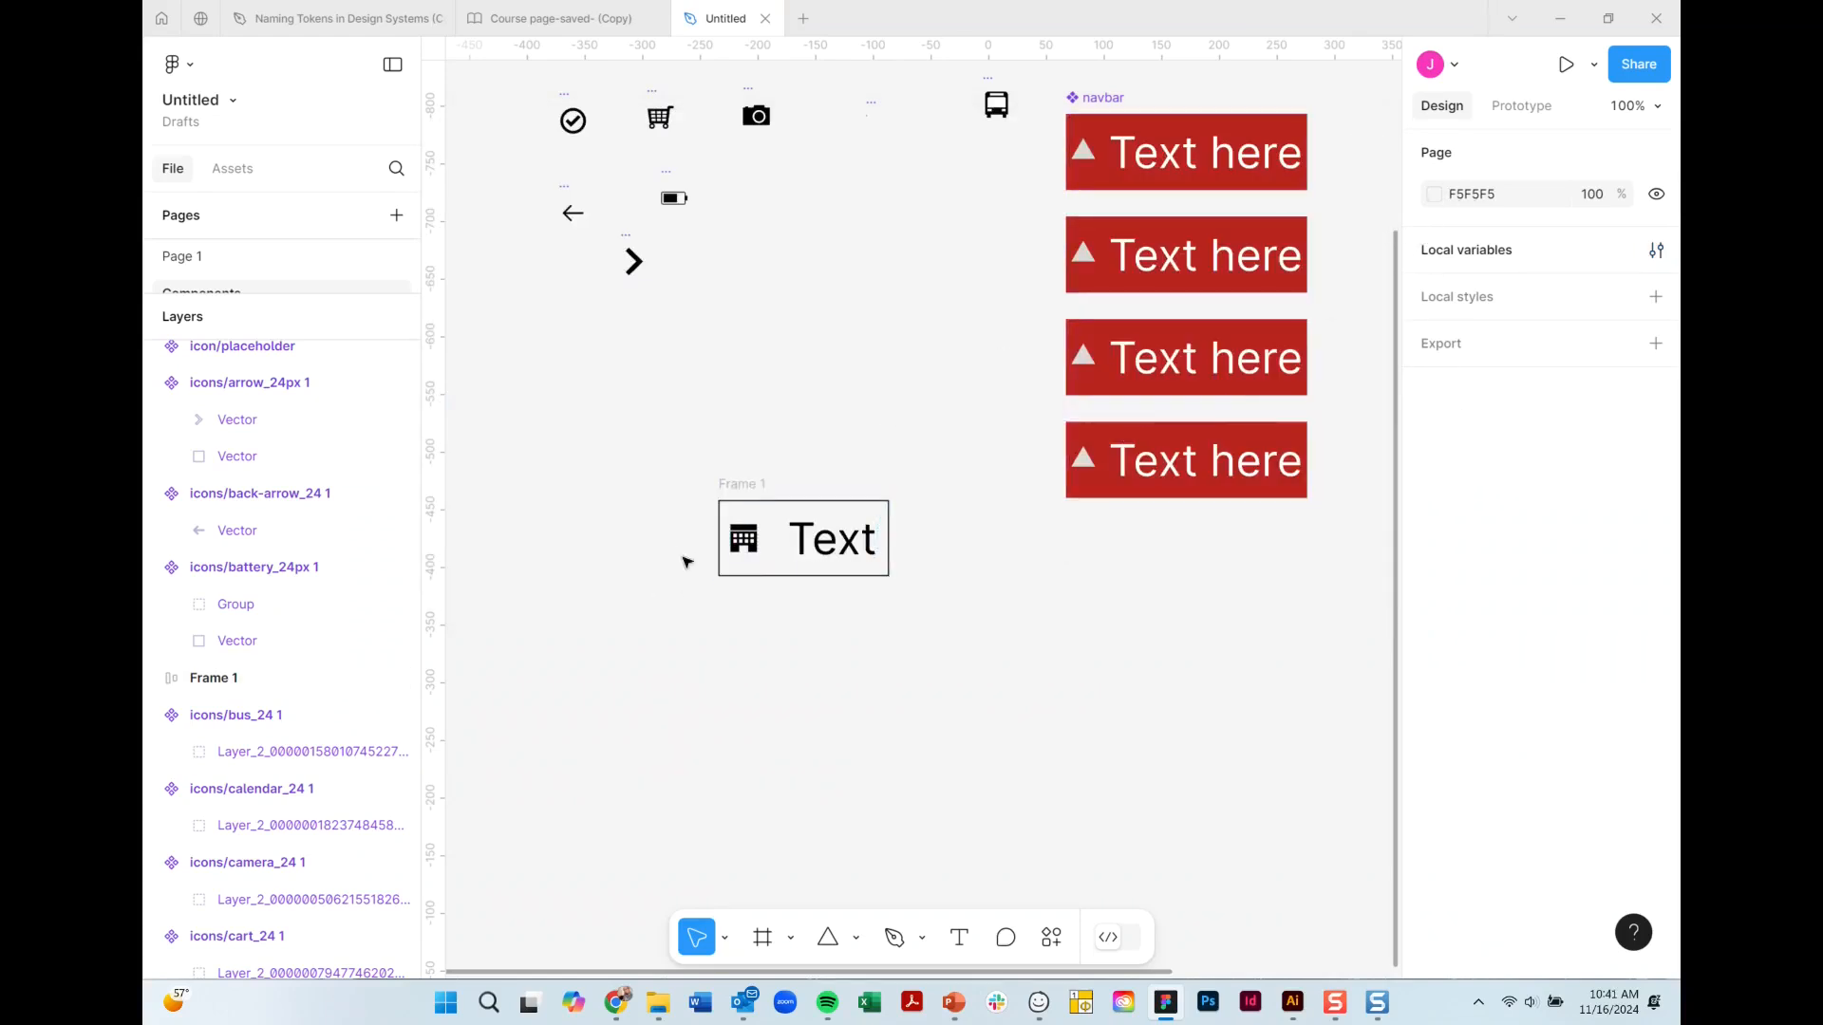
# Apply the padding variable to the horizontal padding of the frame holding the building icon and text.
pyautogui.click(776, 556)
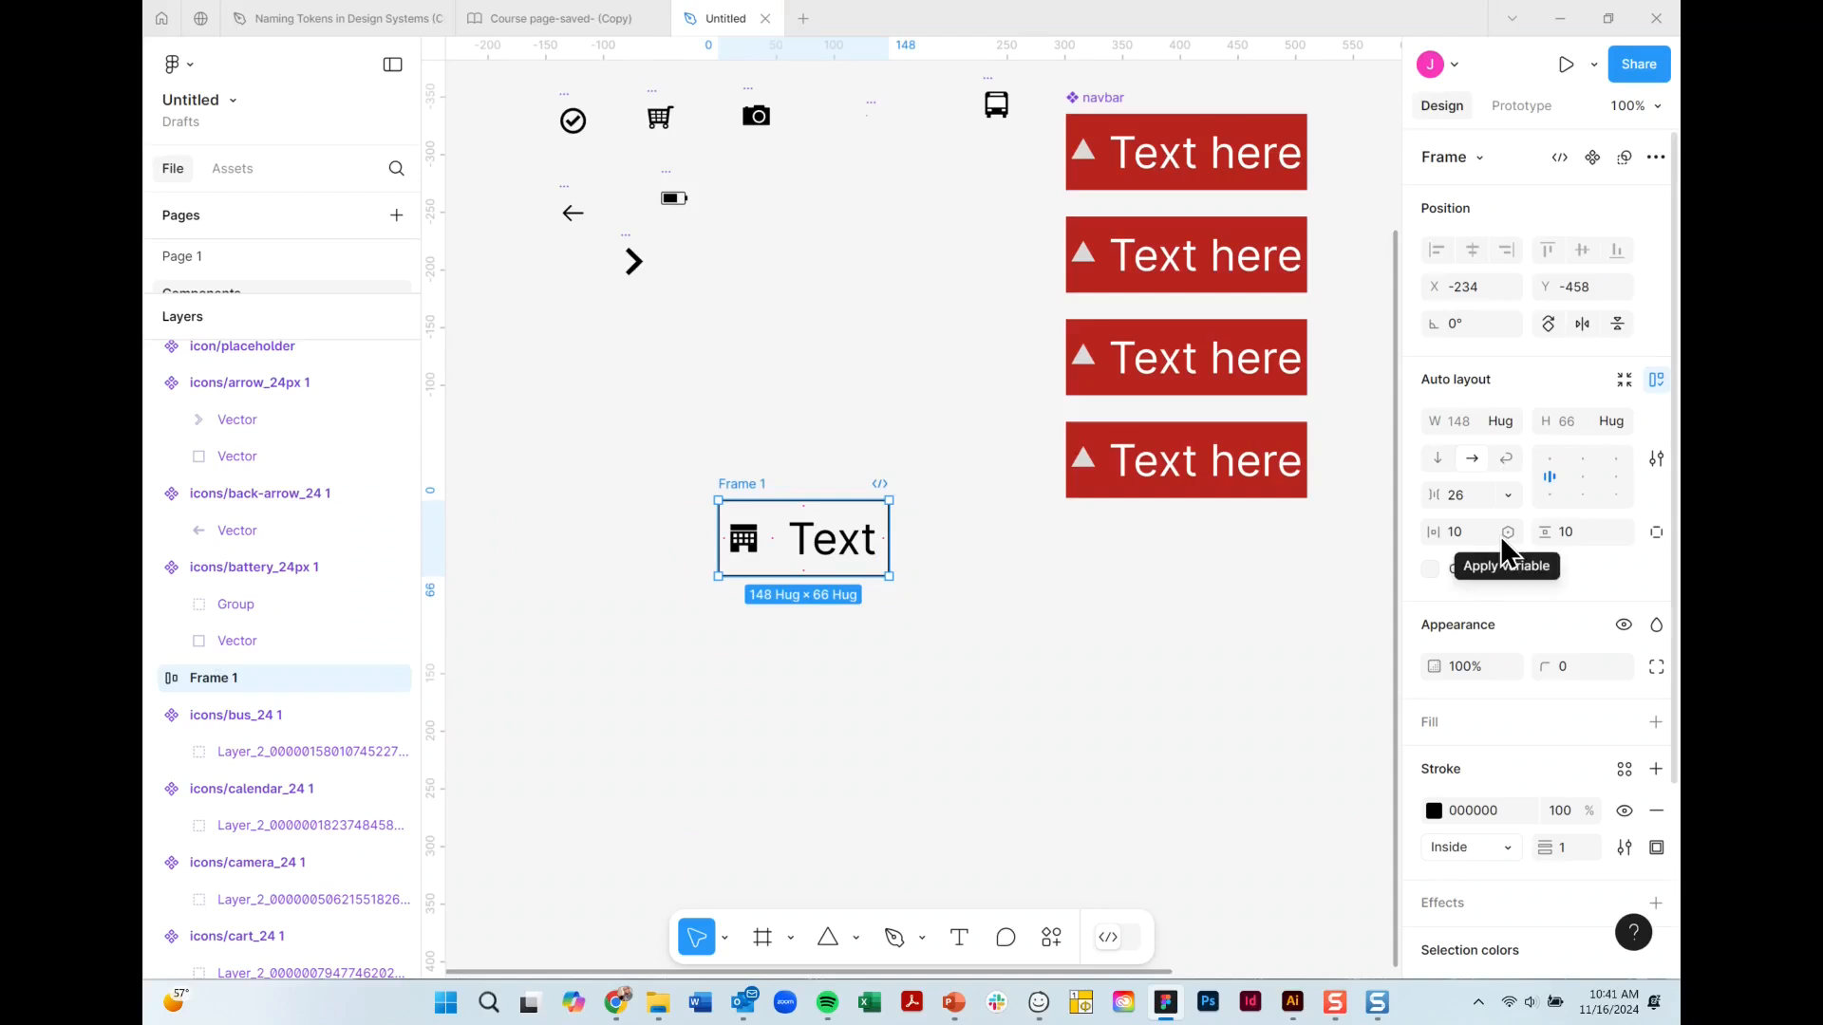
pyautogui.click(1508, 532)
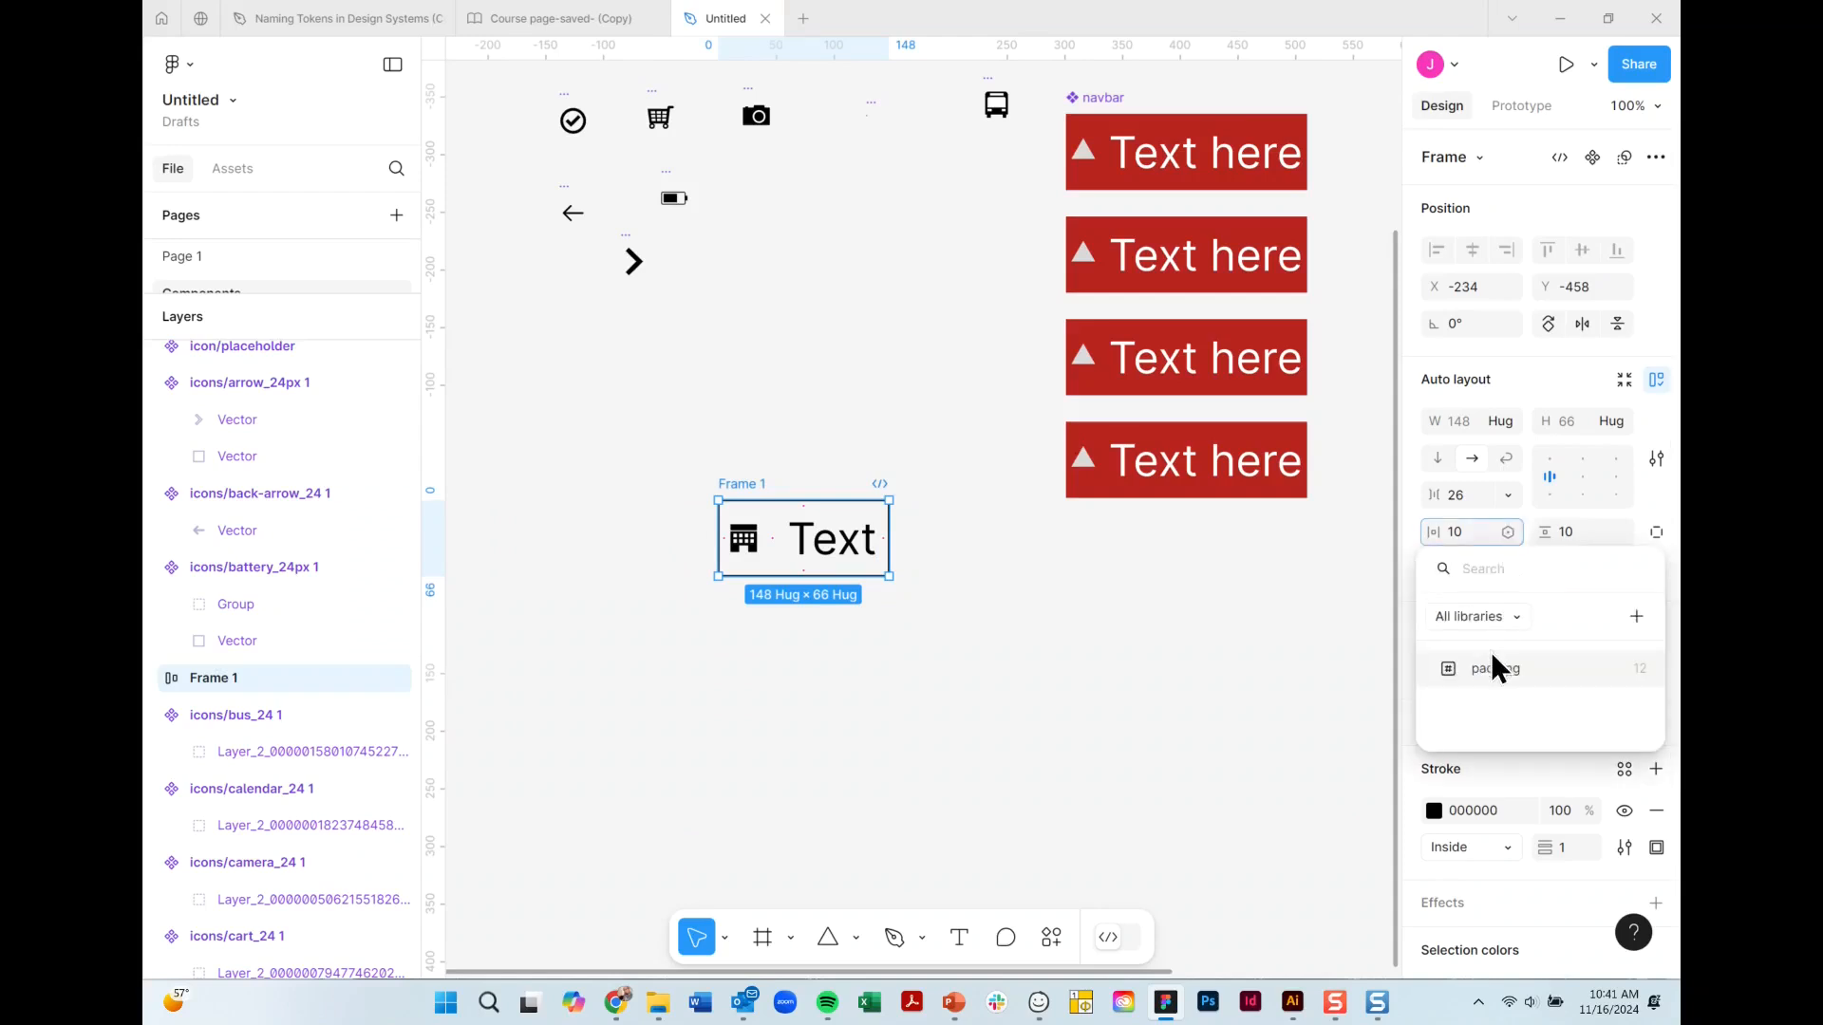
pyautogui.click(1483, 680)
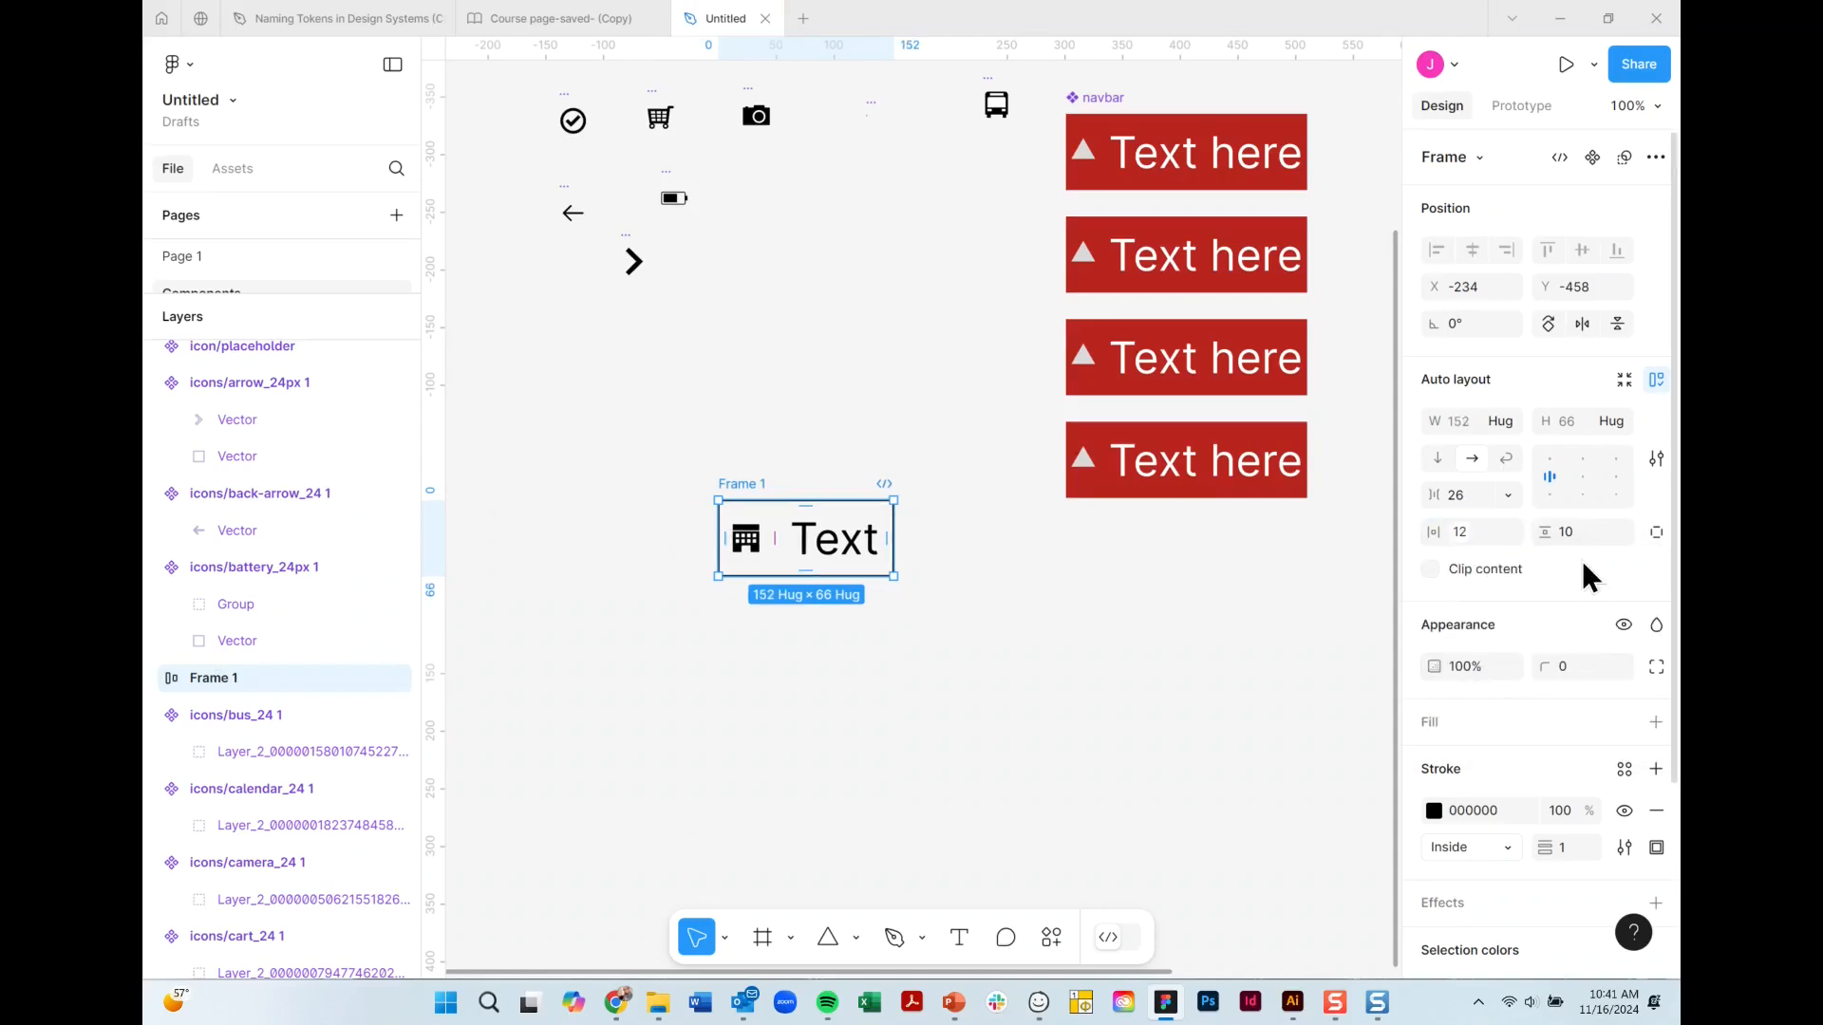
pyautogui.click(1507, 495)
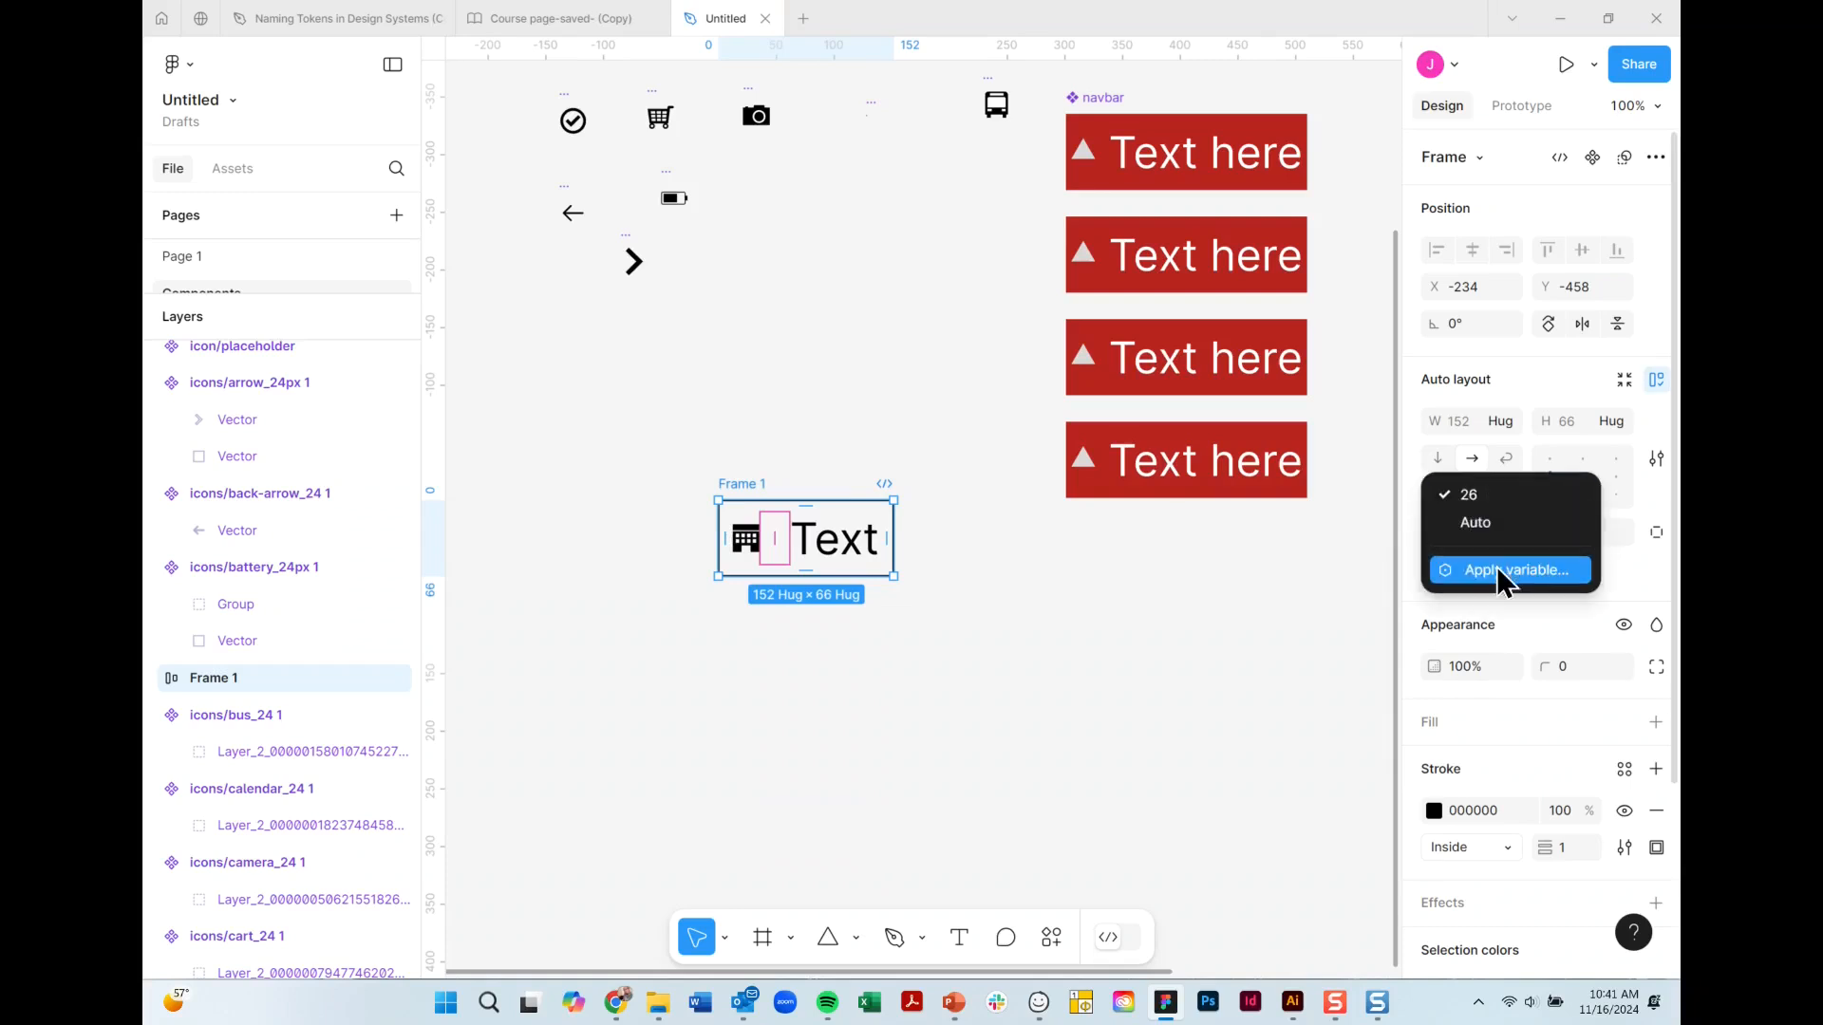
pyautogui.click(1451, 504)
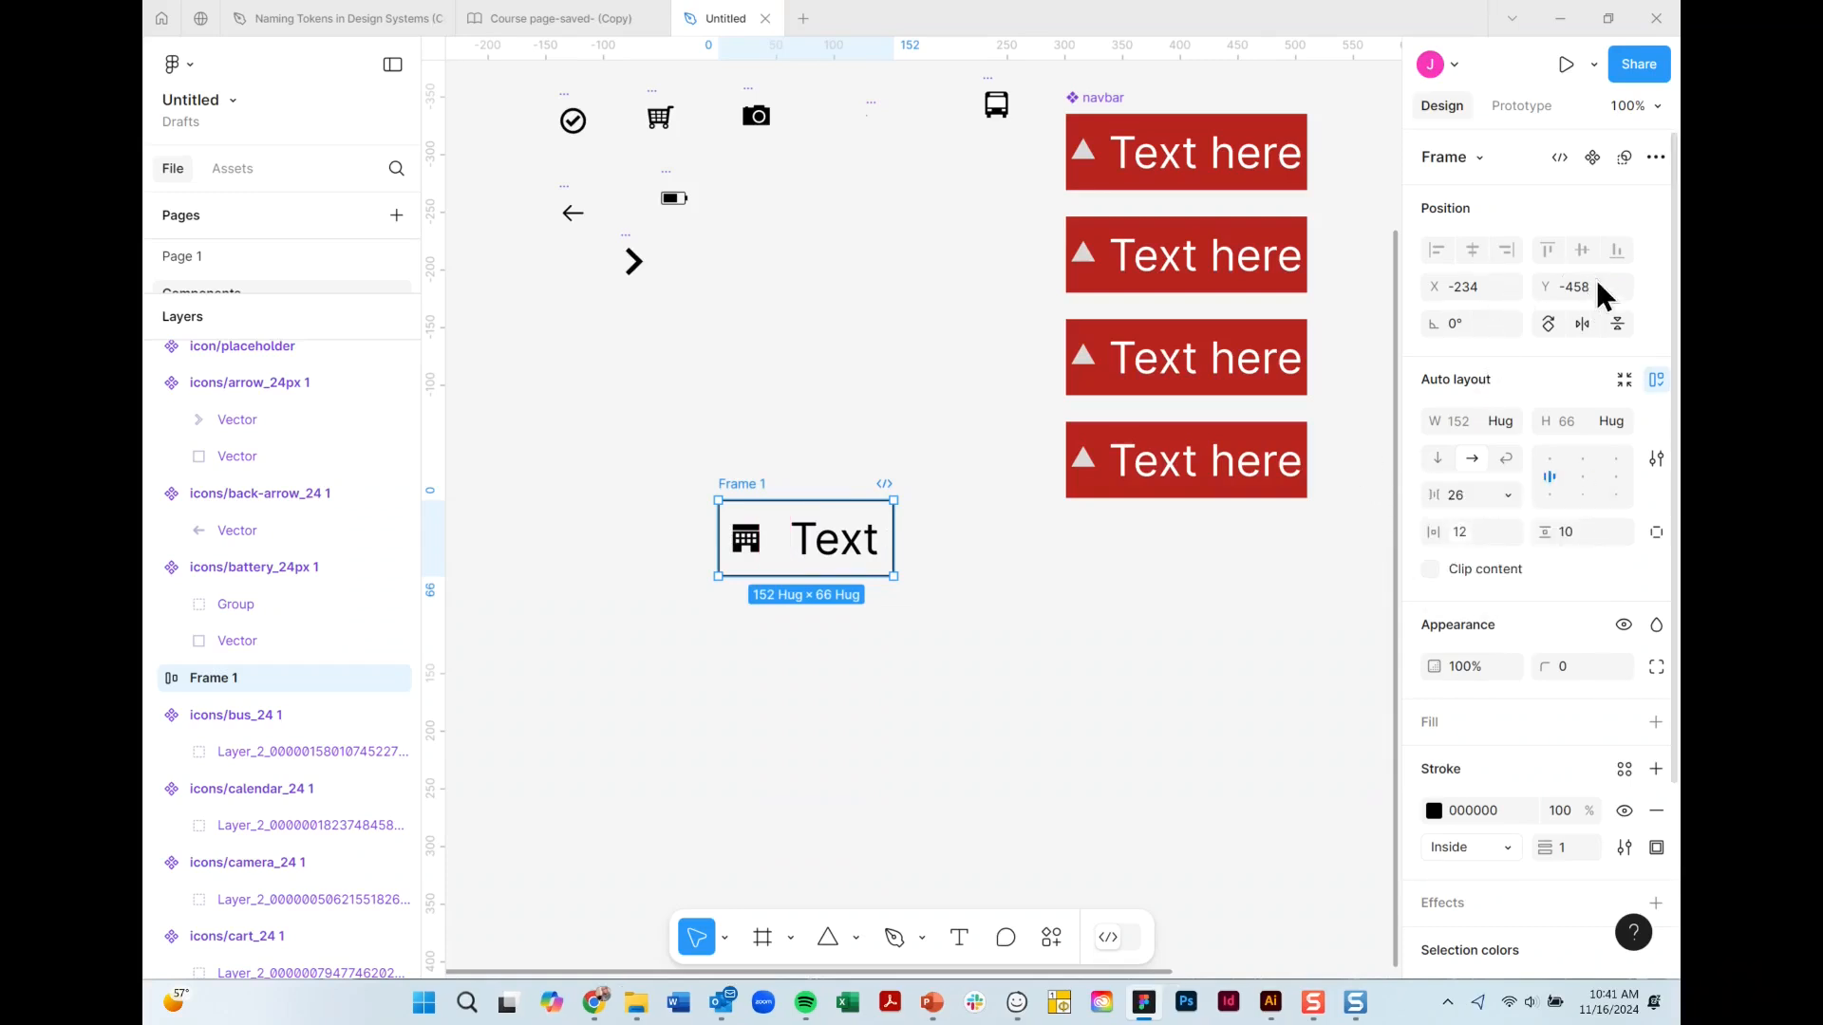
# Apply the padding variable to the vertical padding of the building icon and text frame and move the frame to X -325, Y -524.
pyautogui.click(1617, 530)
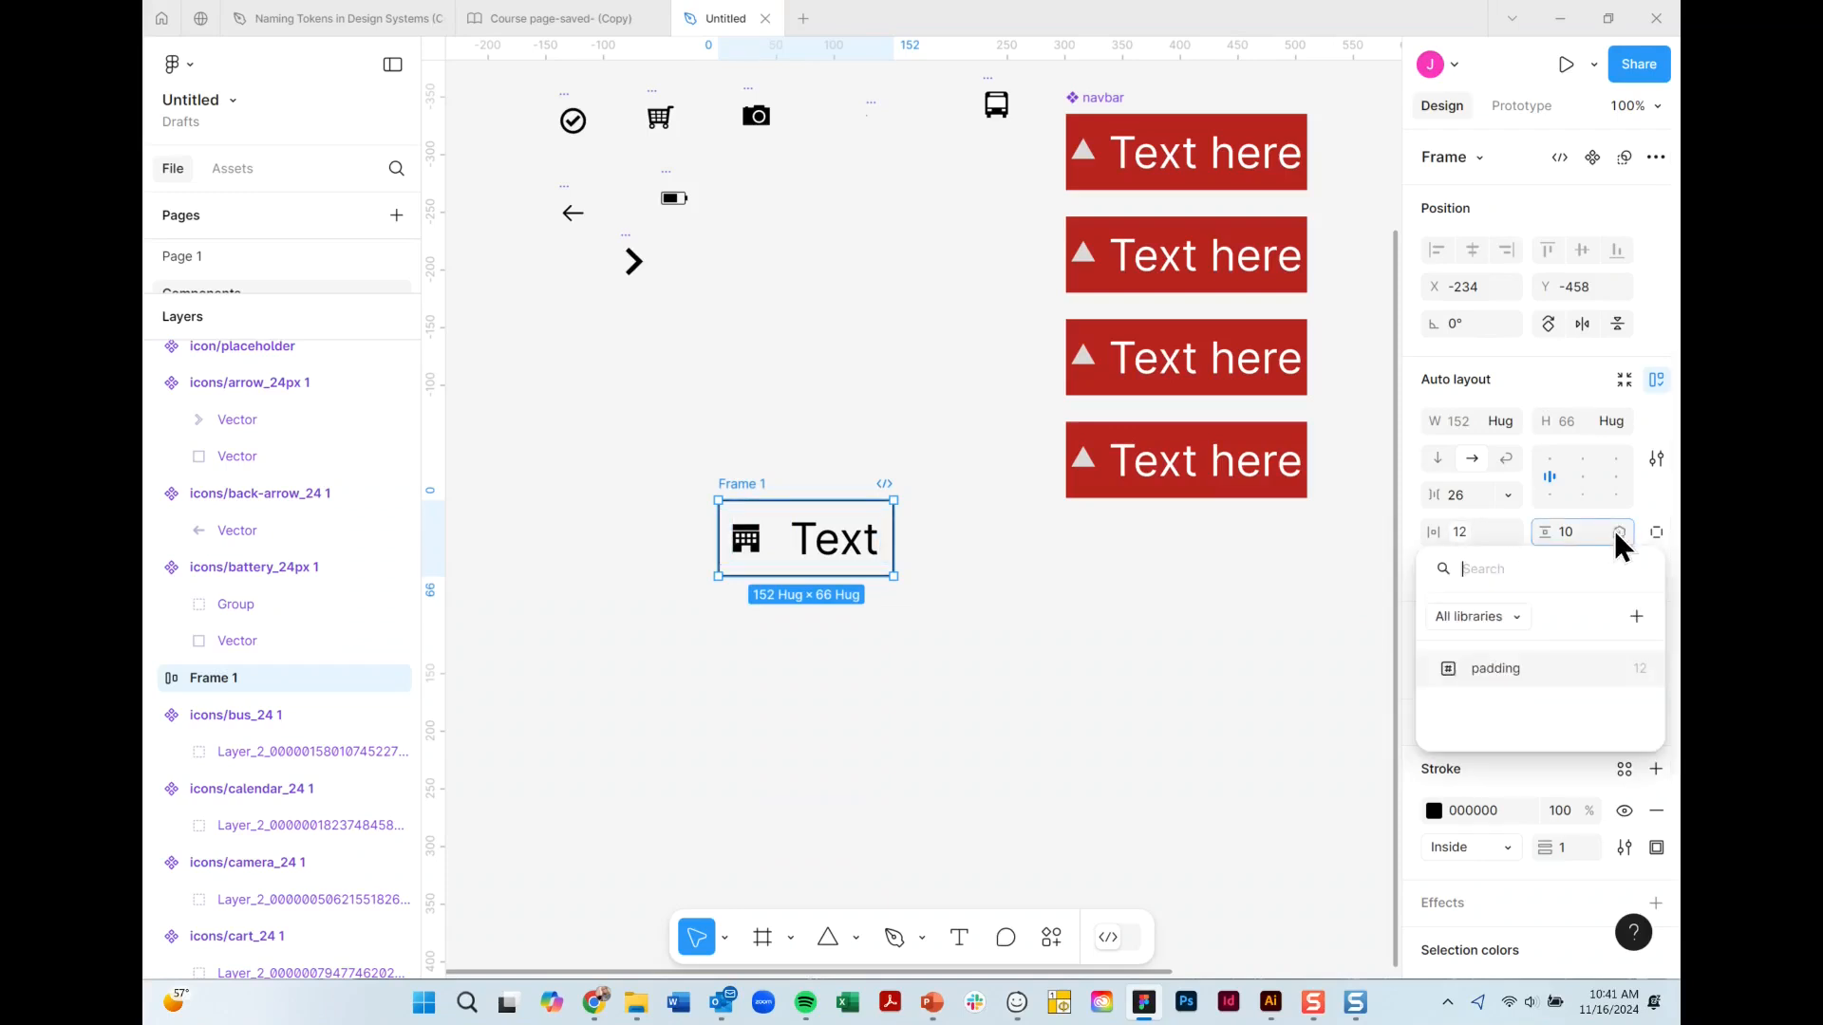
pyautogui.click(1514, 670)
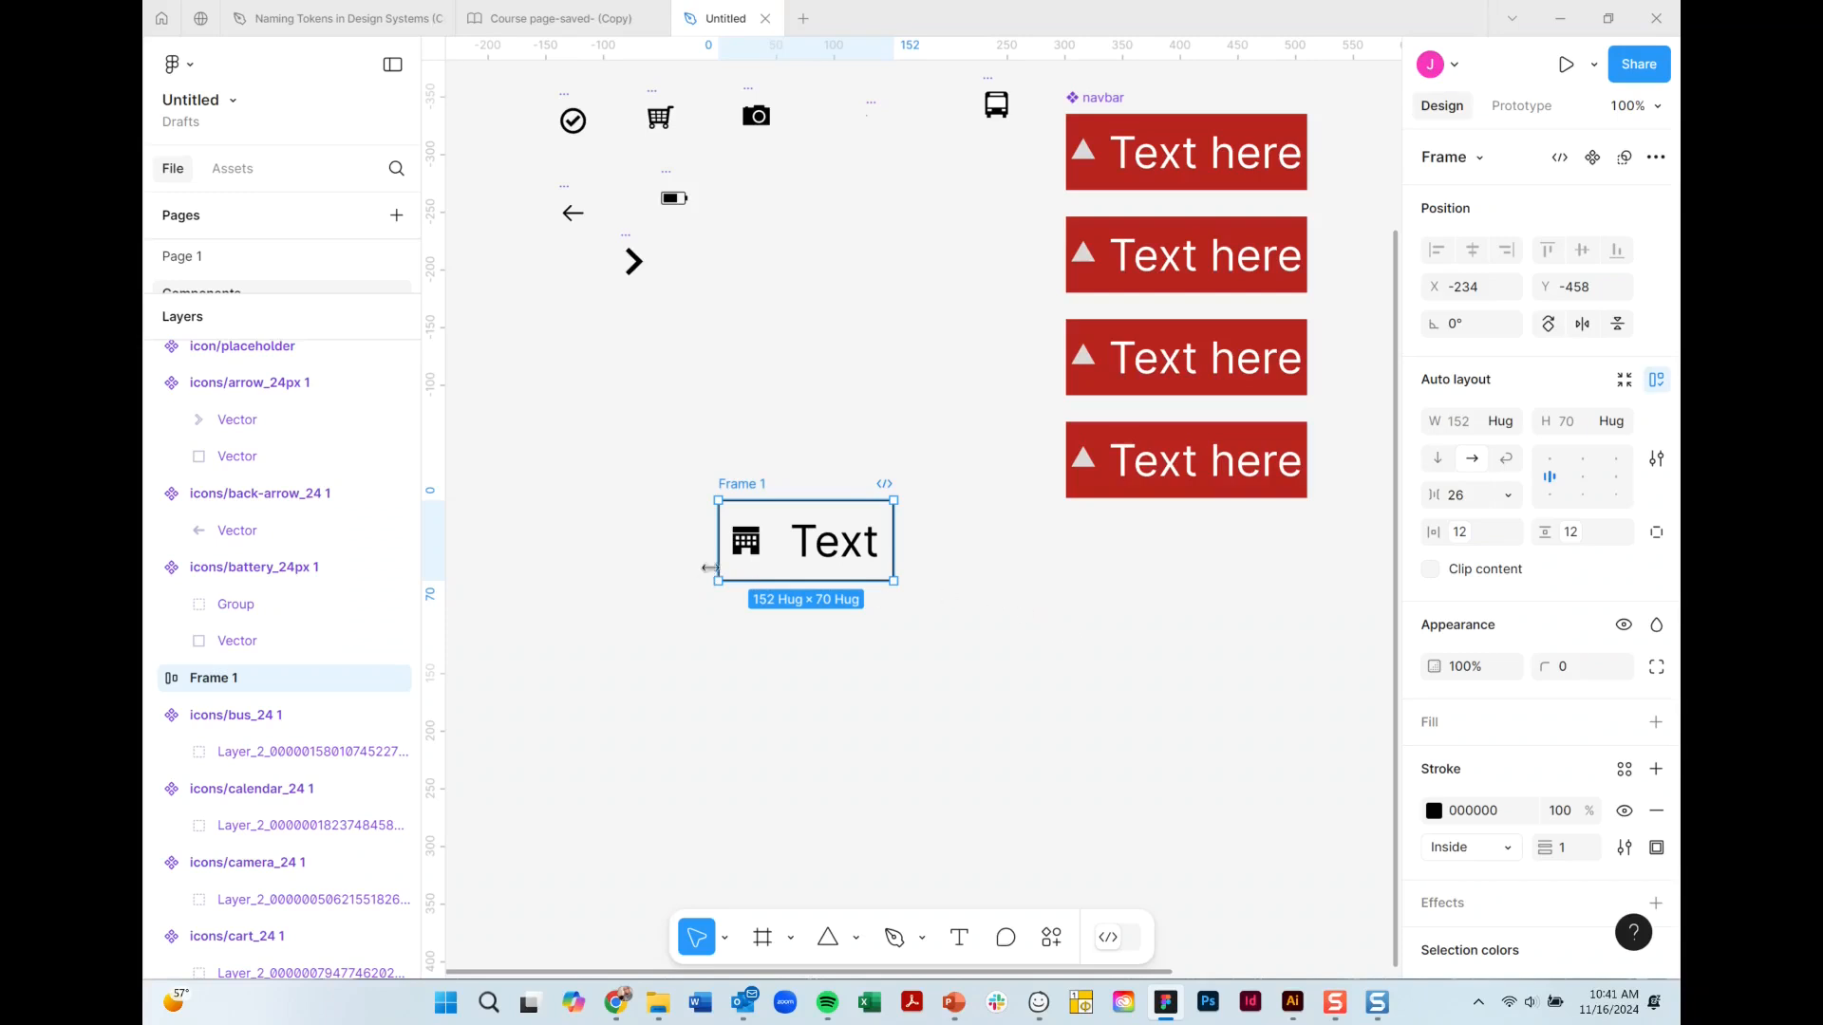
pyautogui.moveTo(755, 486); pyautogui.dragTo(654, 411)
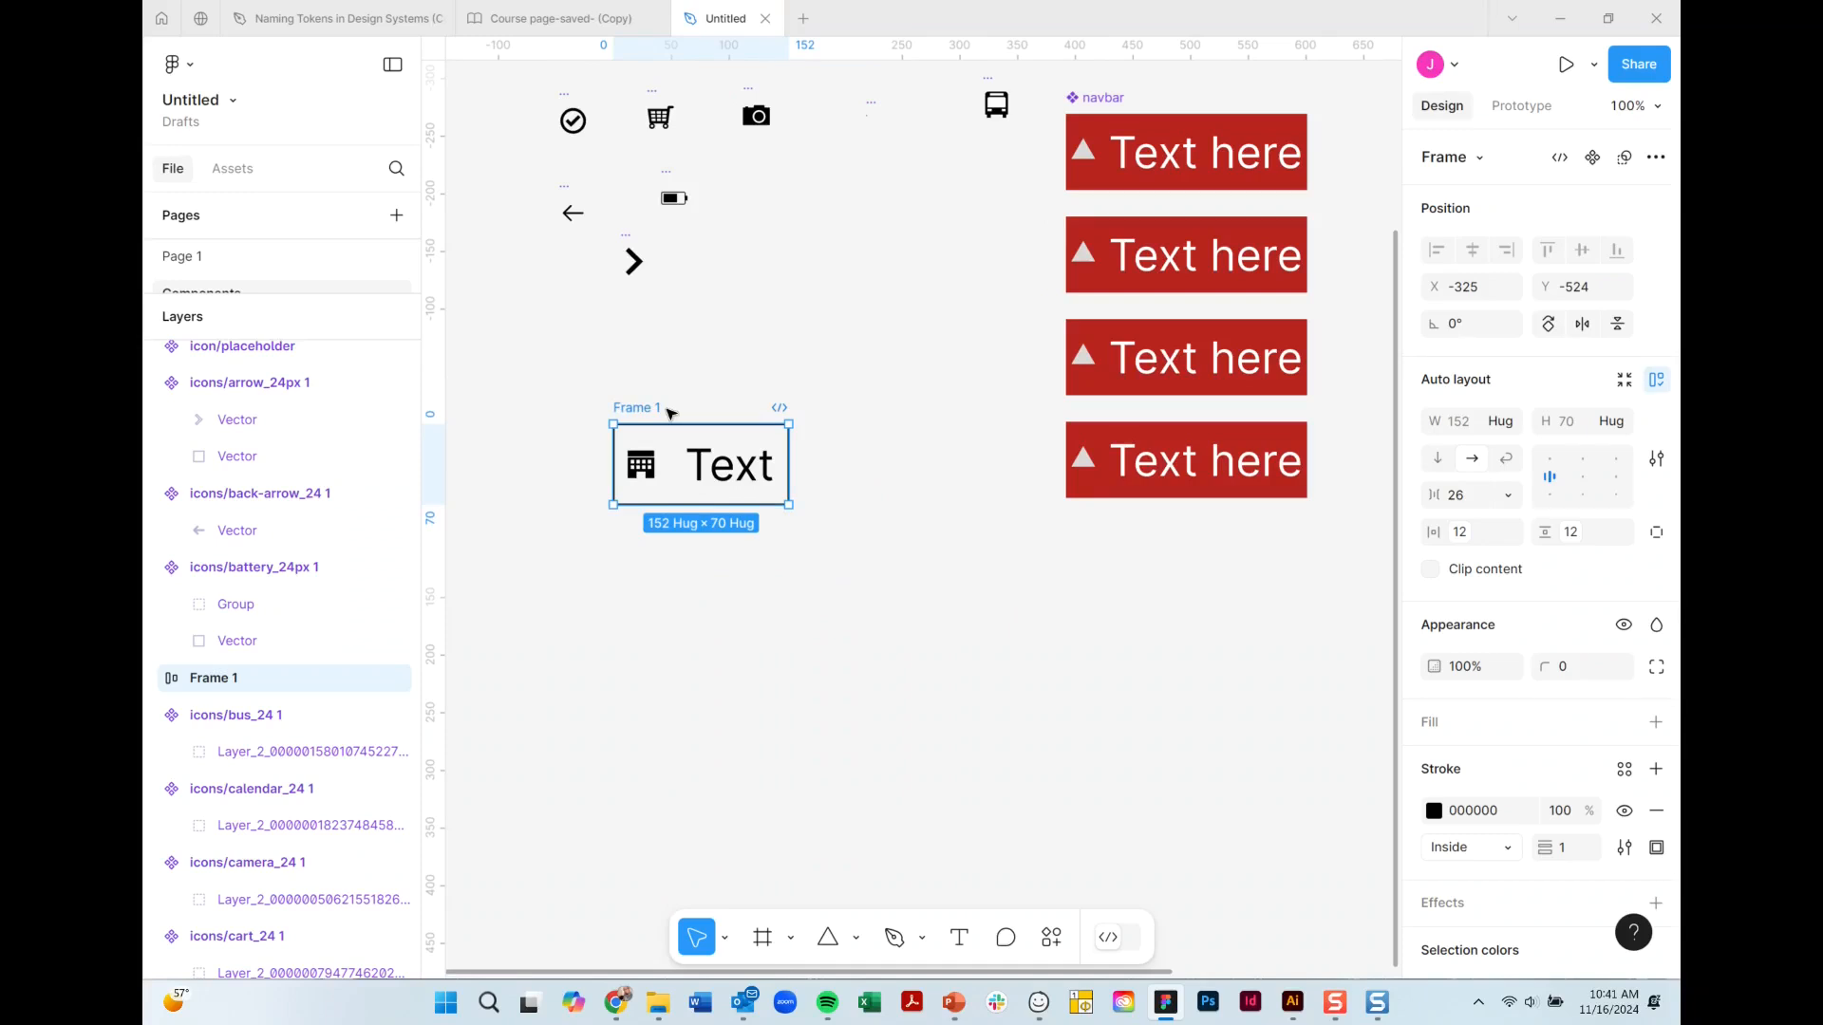
# Turn the frame into a component with a boolean property set to True, and select the building icon inside it.
pyautogui.click(1590, 157)
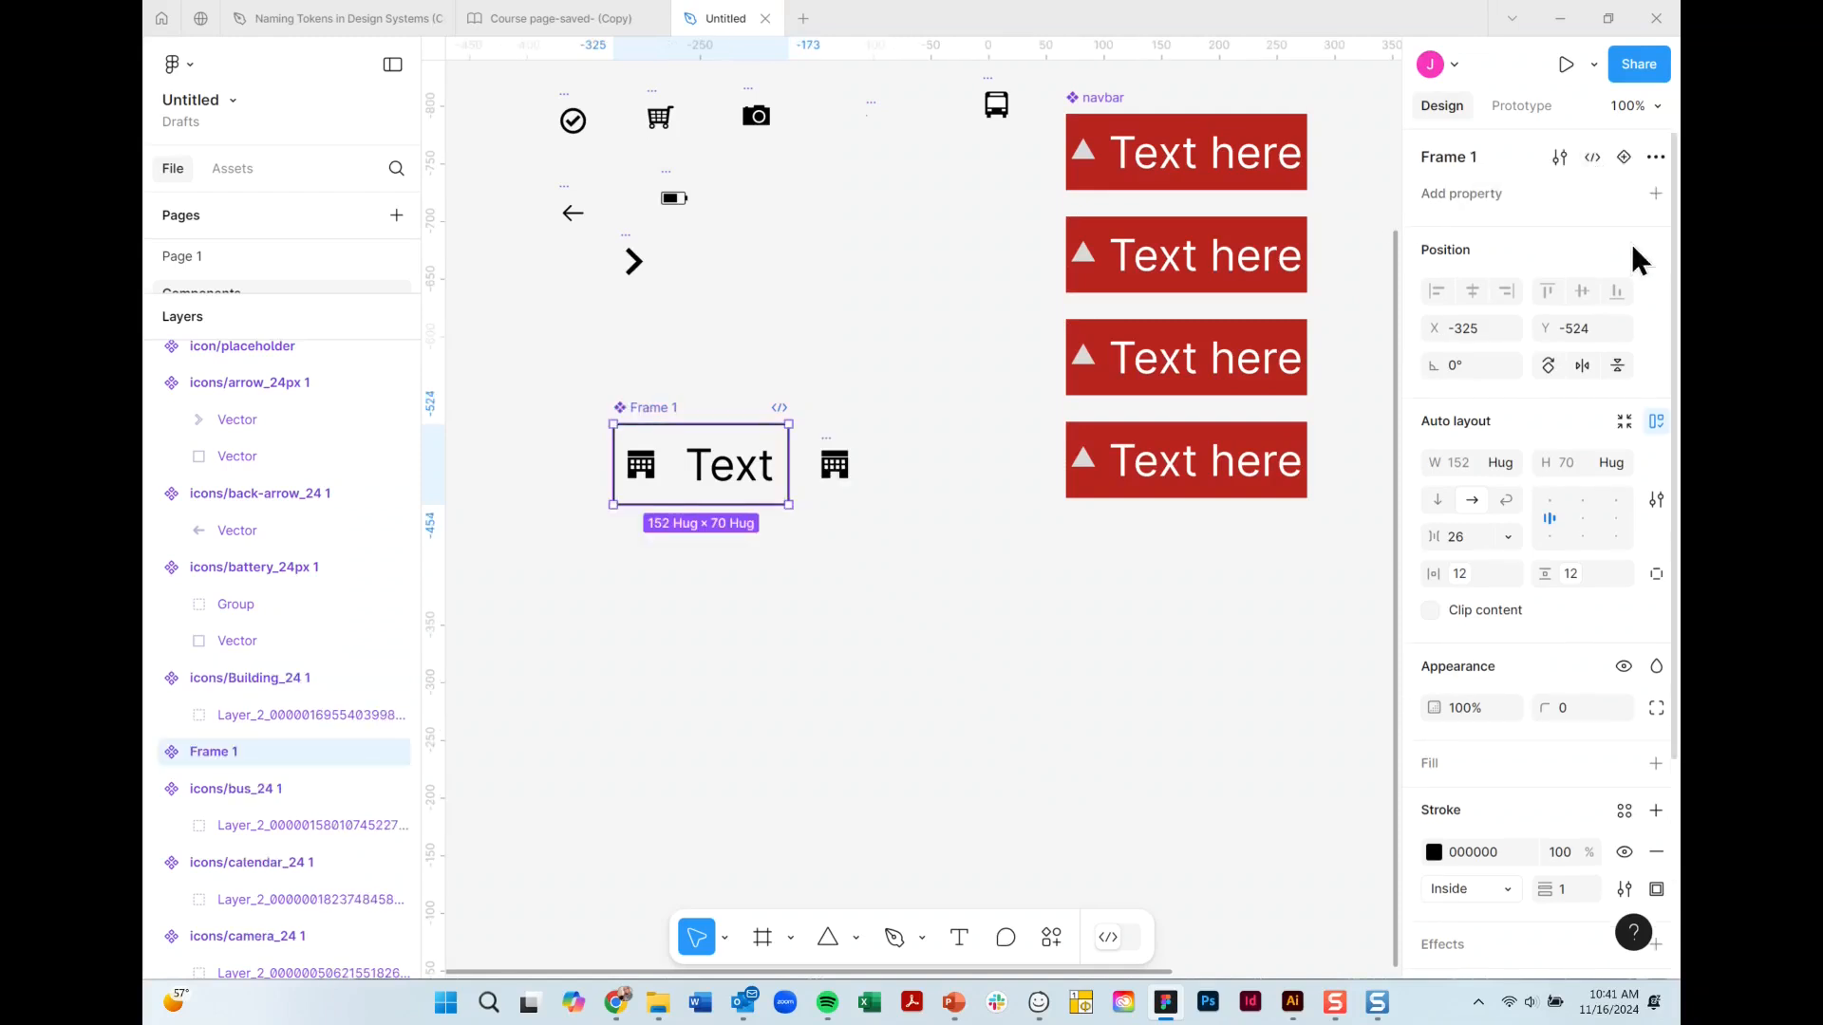
pyautogui.click(1656, 192)
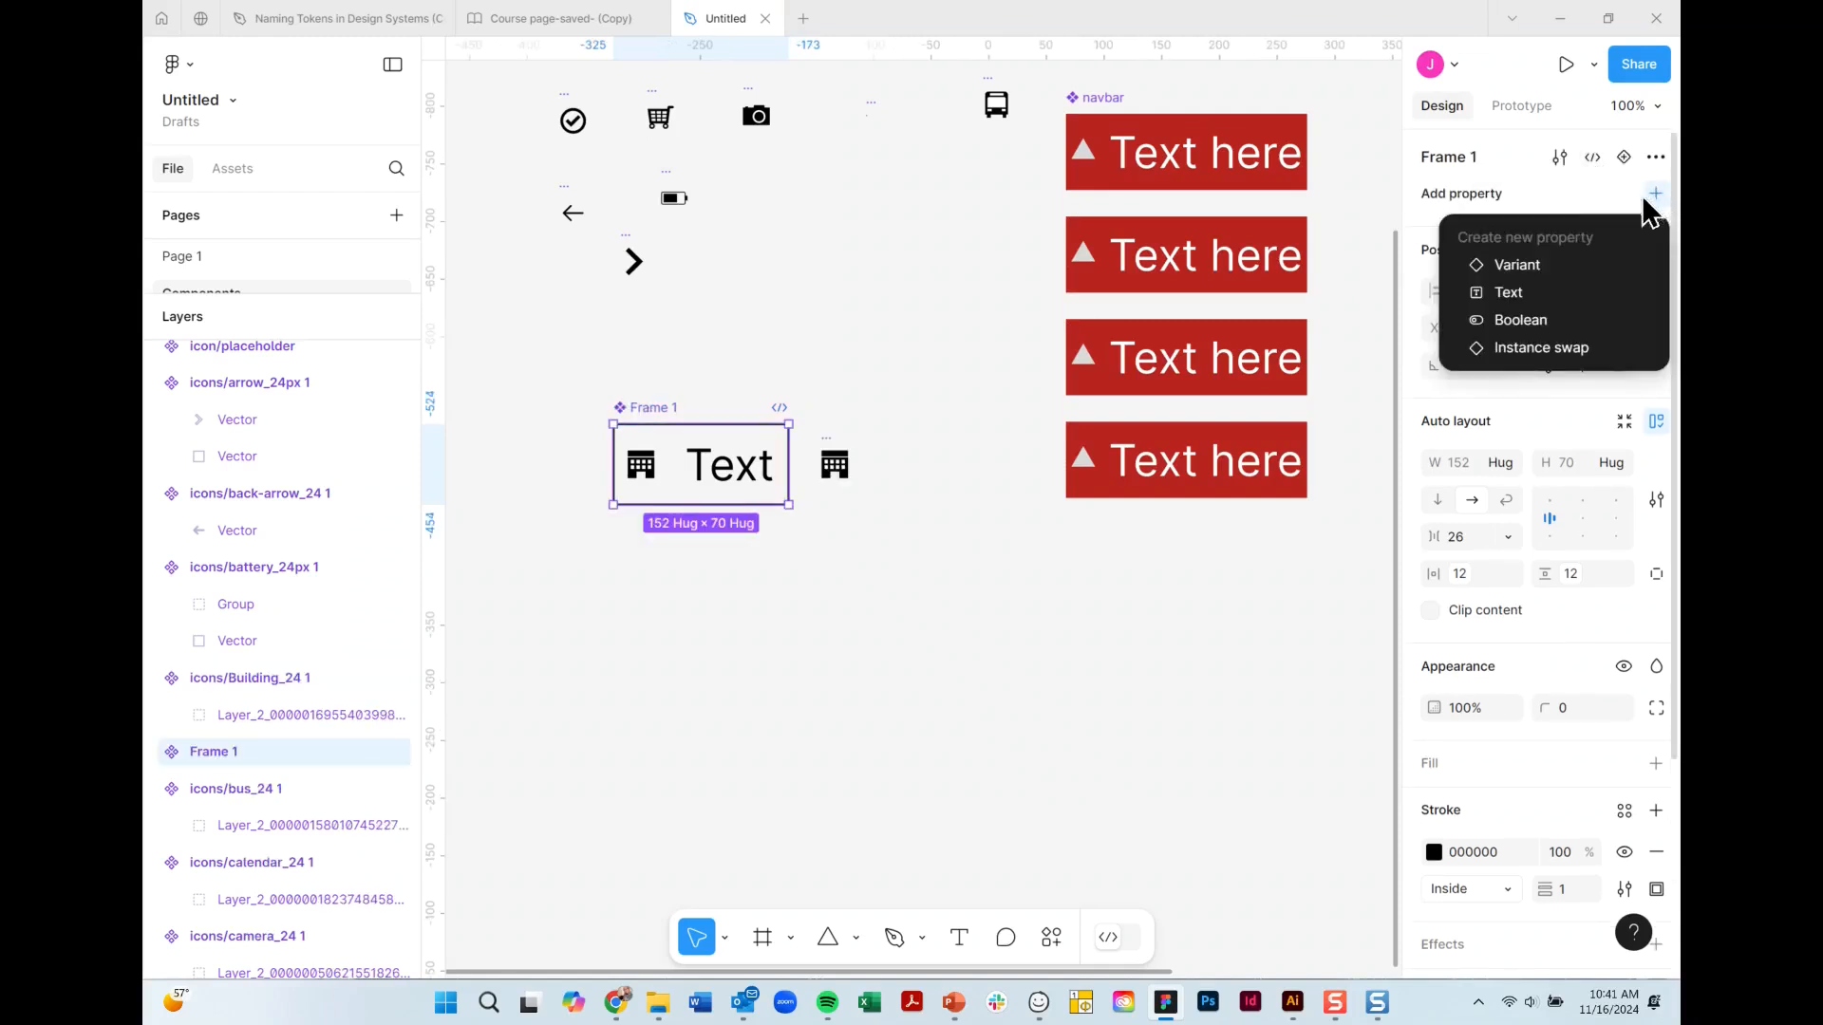
pyautogui.click(1559, 319)
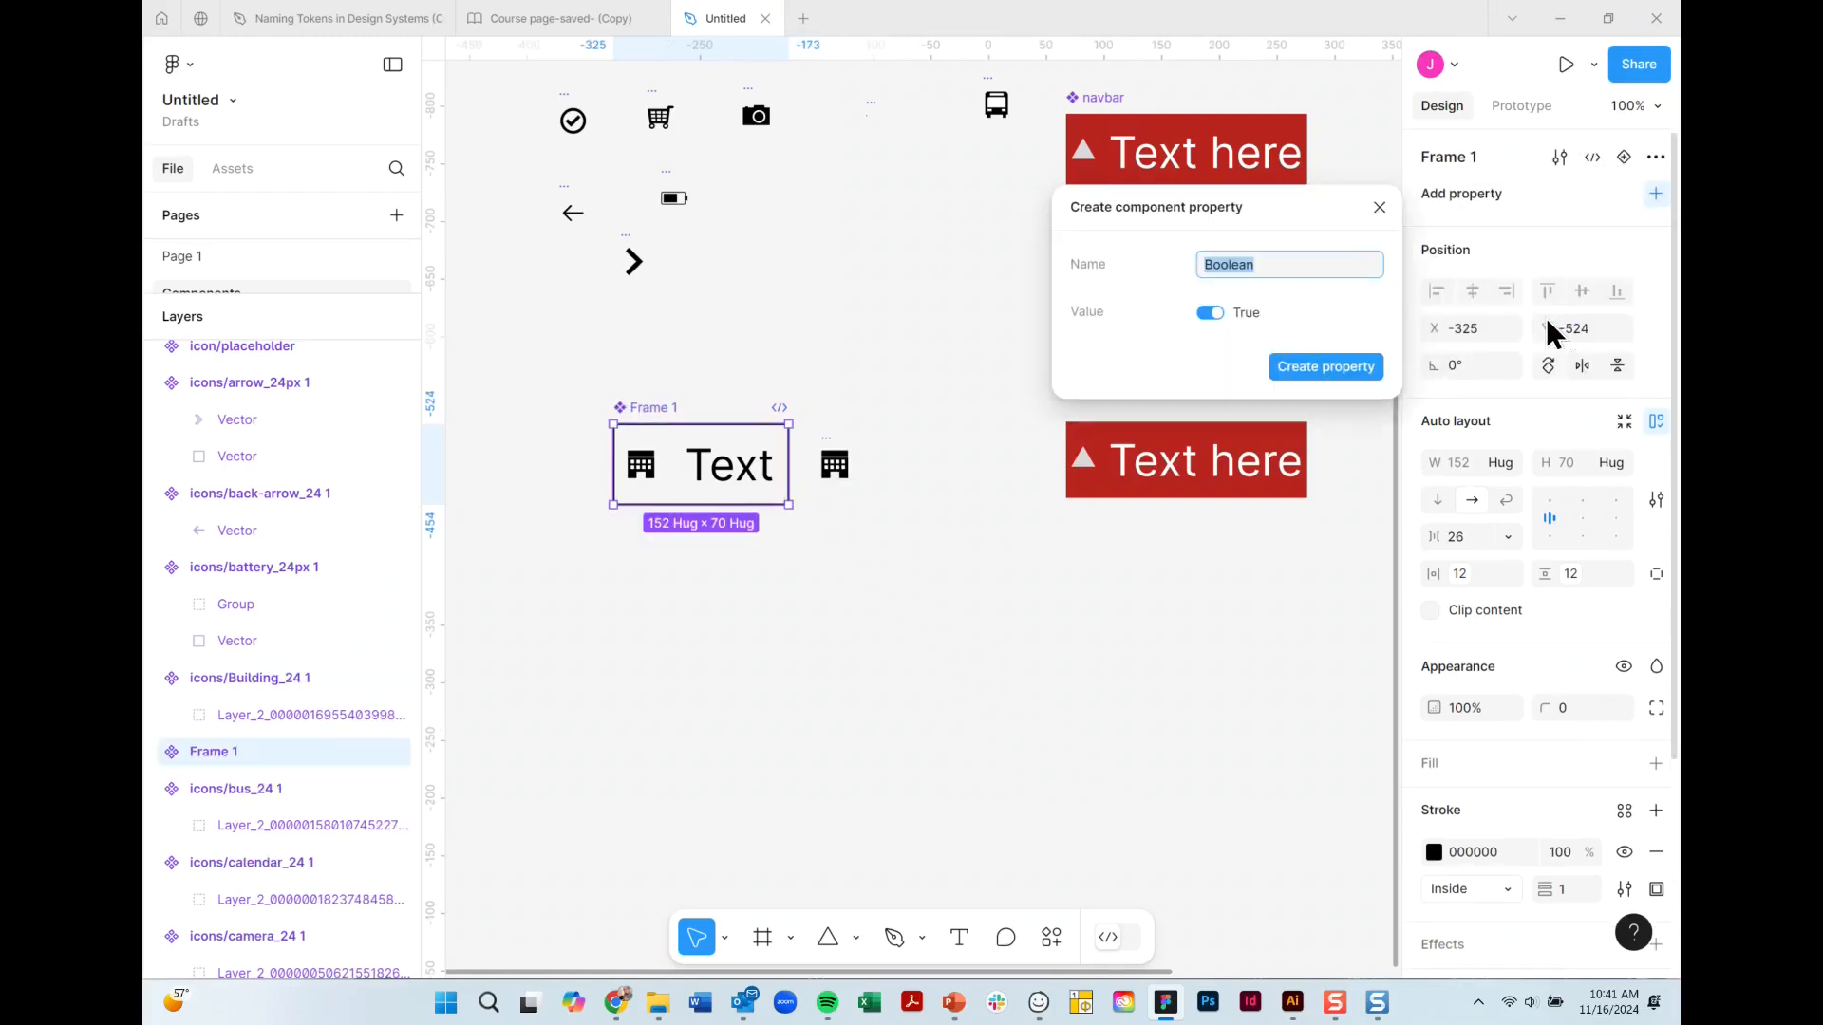
pyautogui.doubleClick(655, 480)
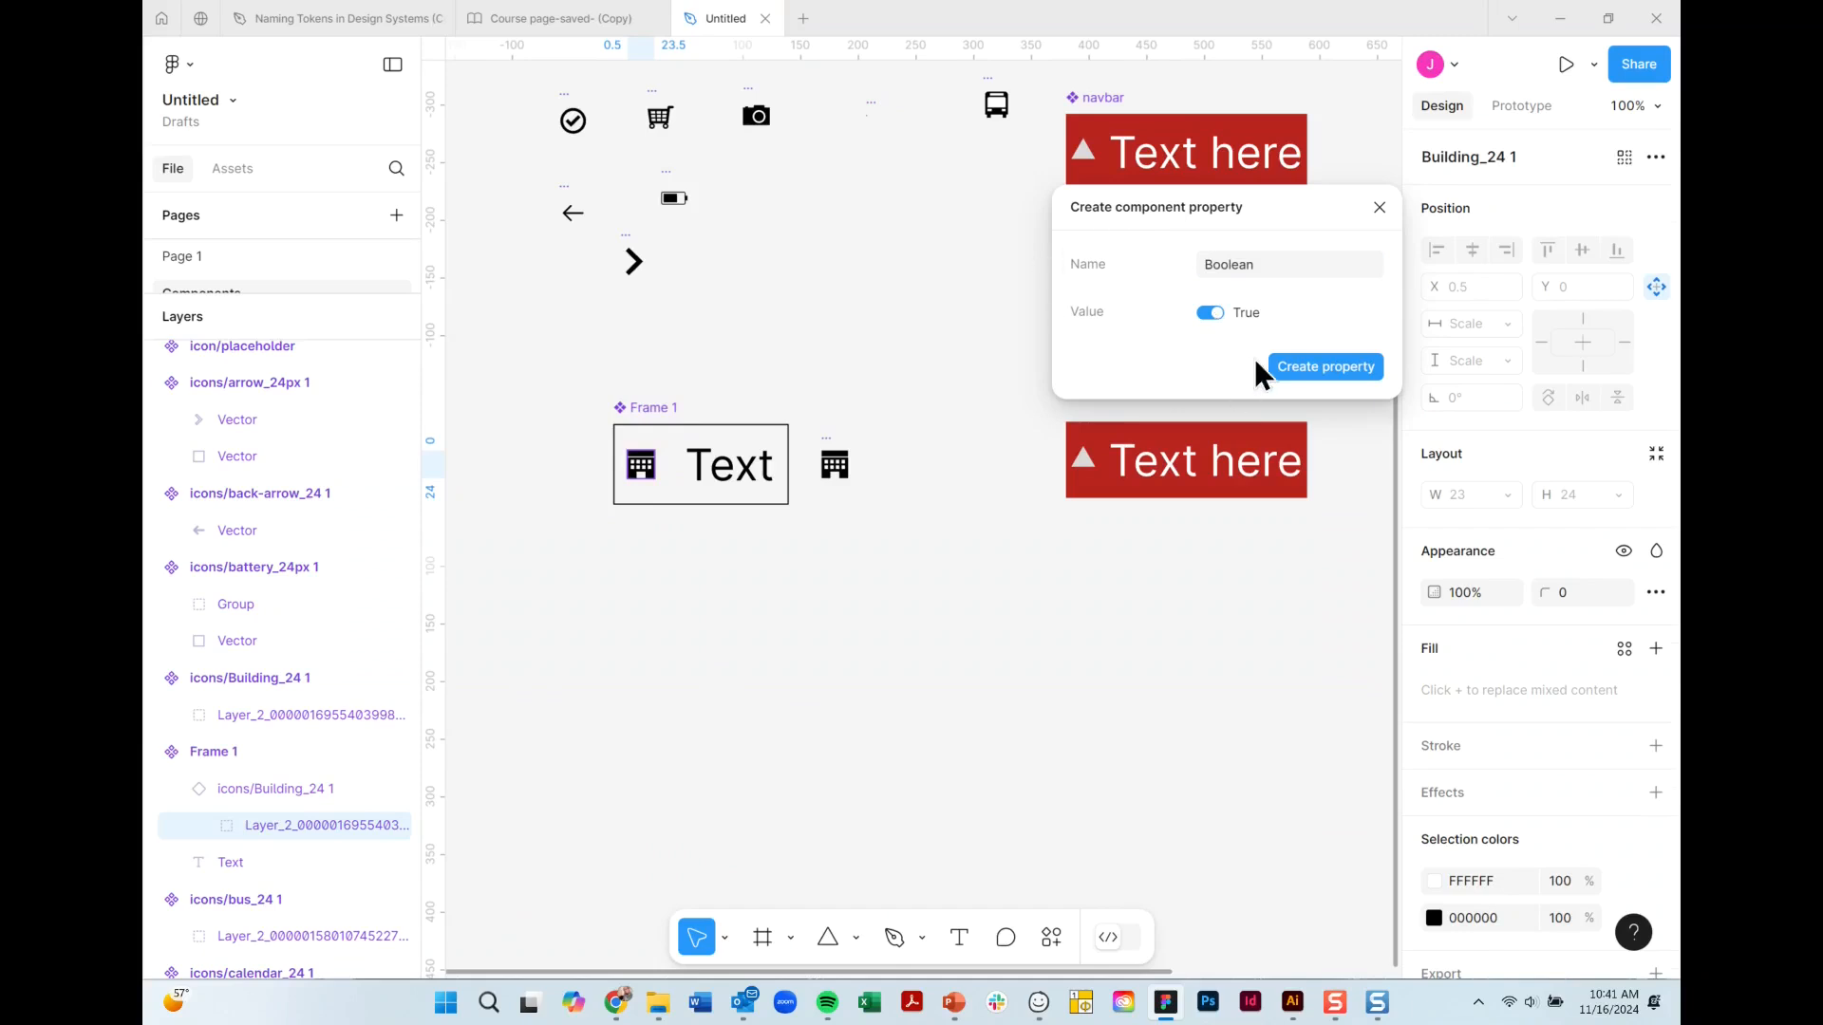
pyautogui.click(646, 470)
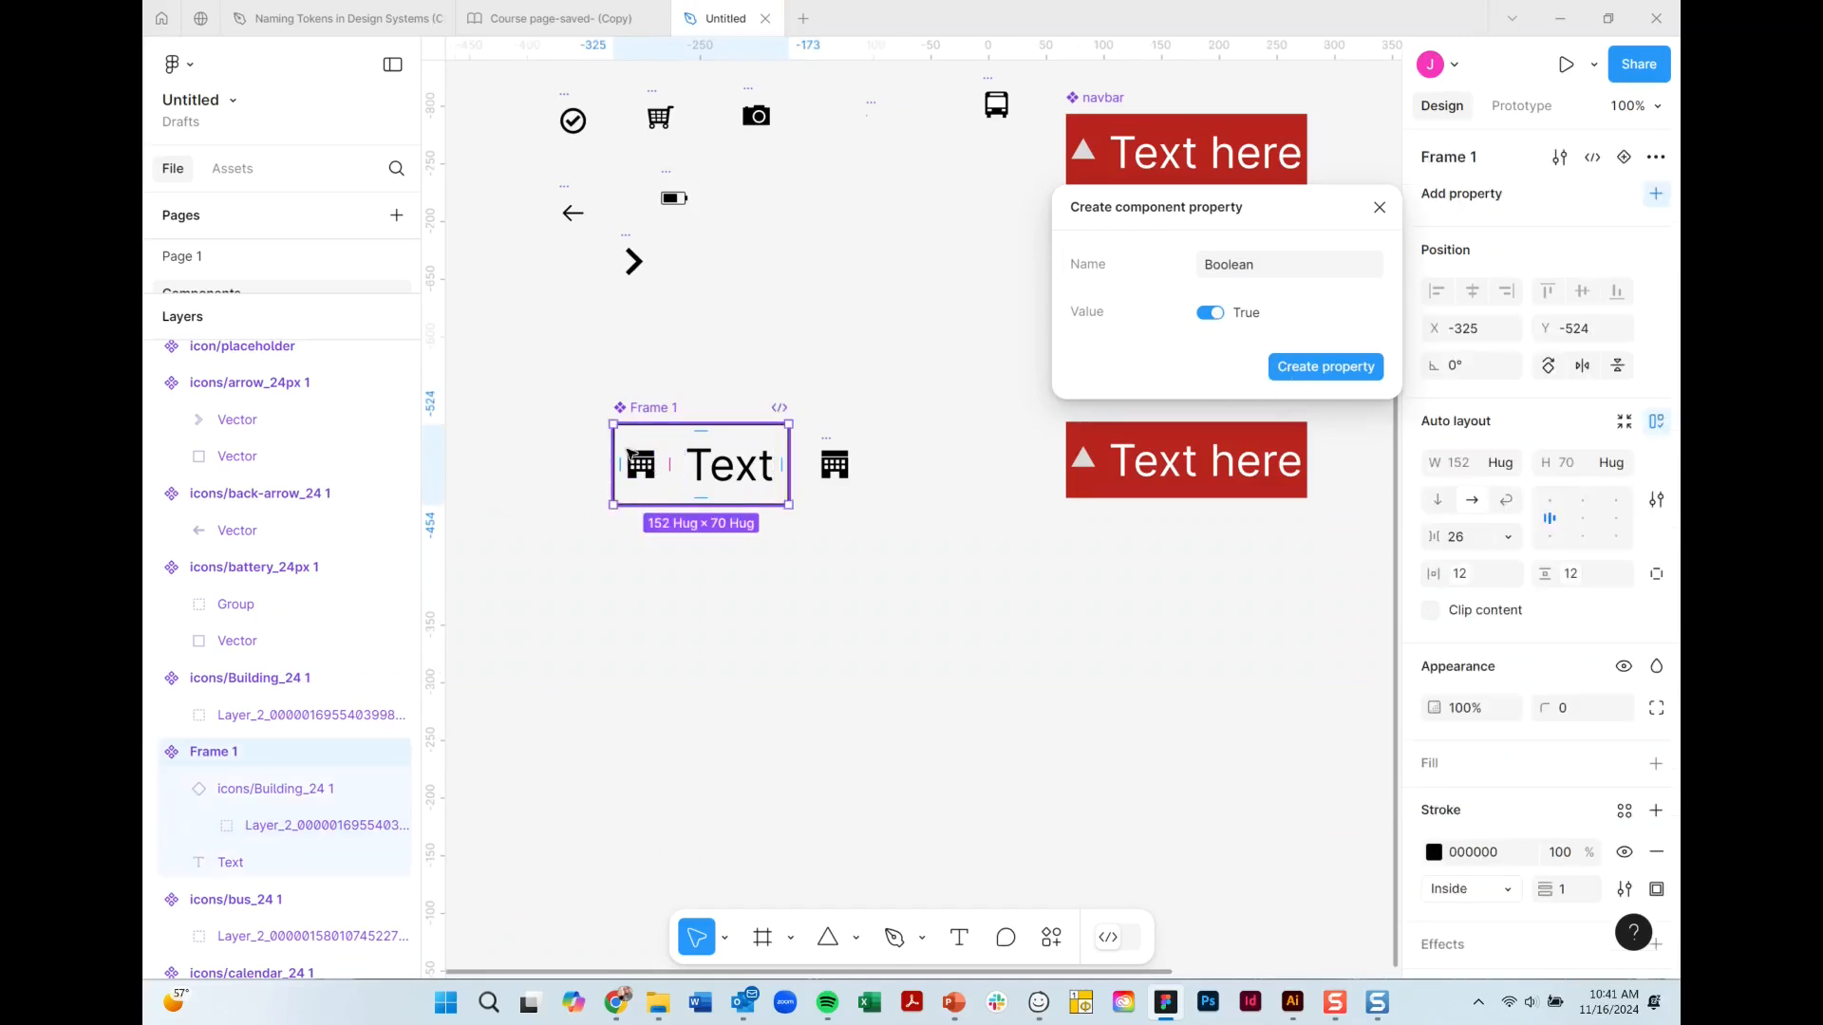
pyautogui.click(1313, 367)
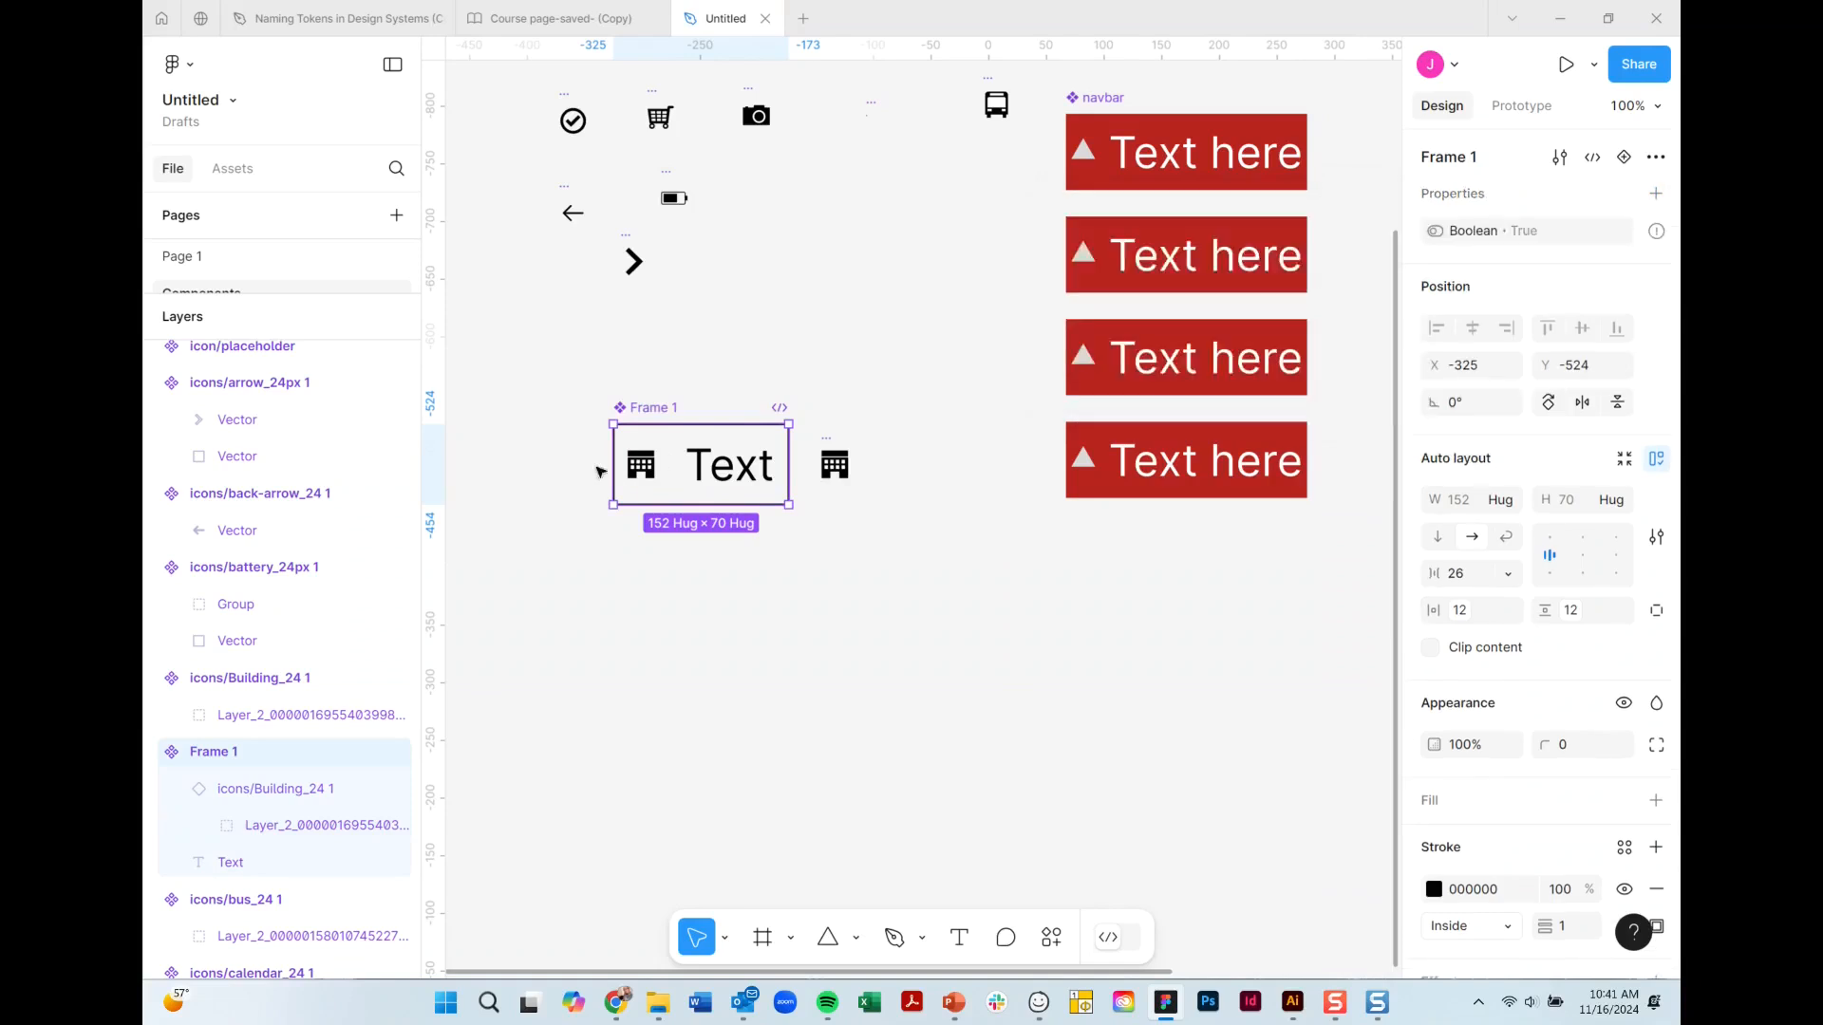
pyautogui.click(643, 471)
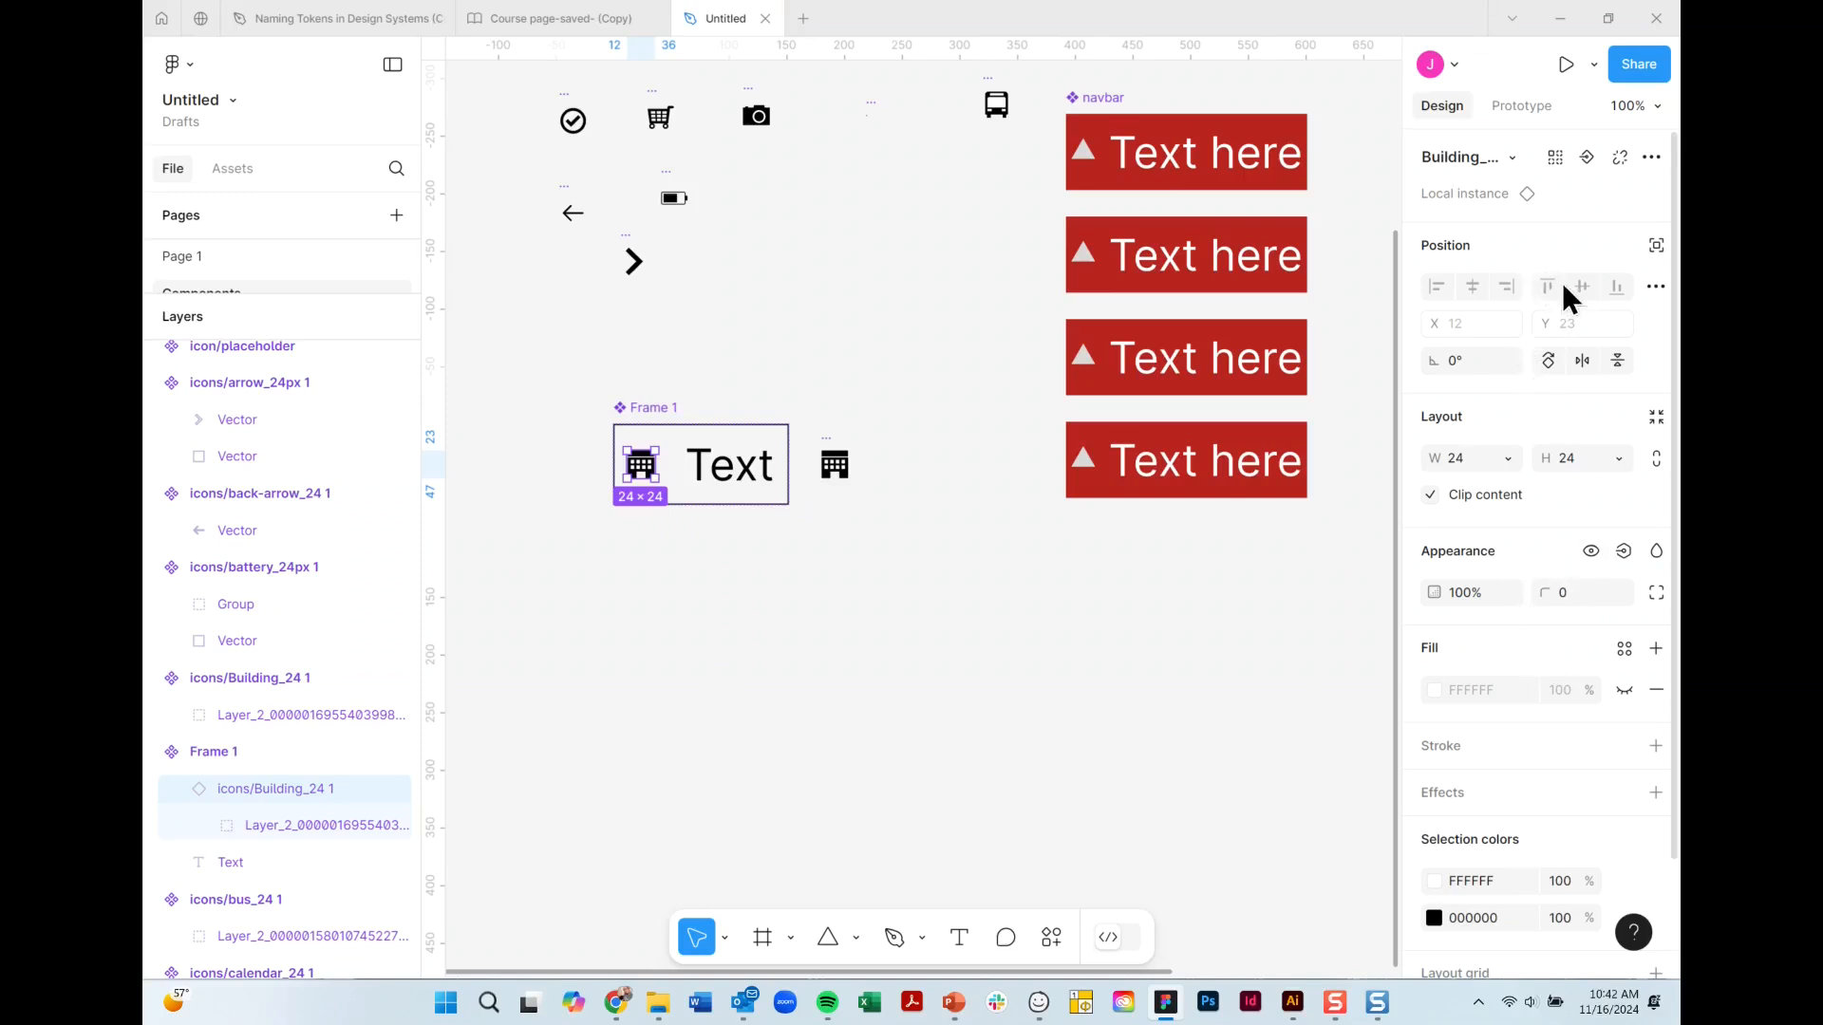
pyautogui.click(1590, 156)
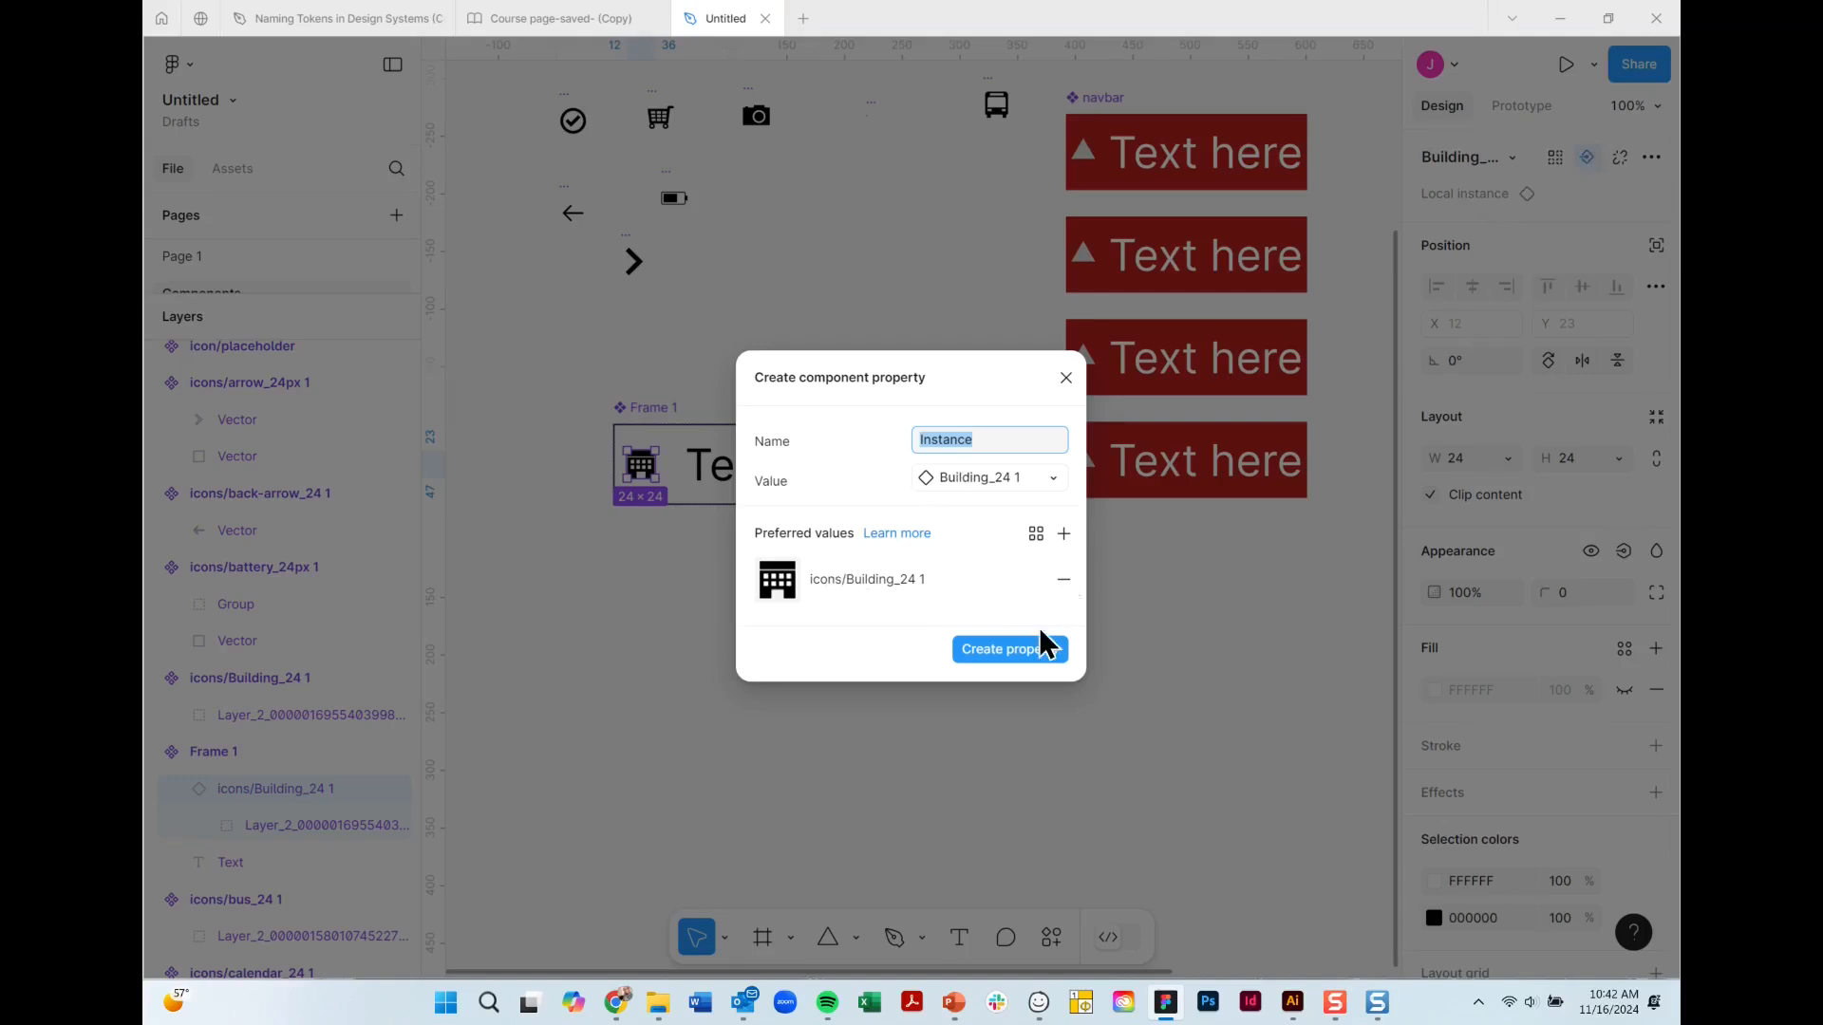
pyautogui.click(1064, 580)
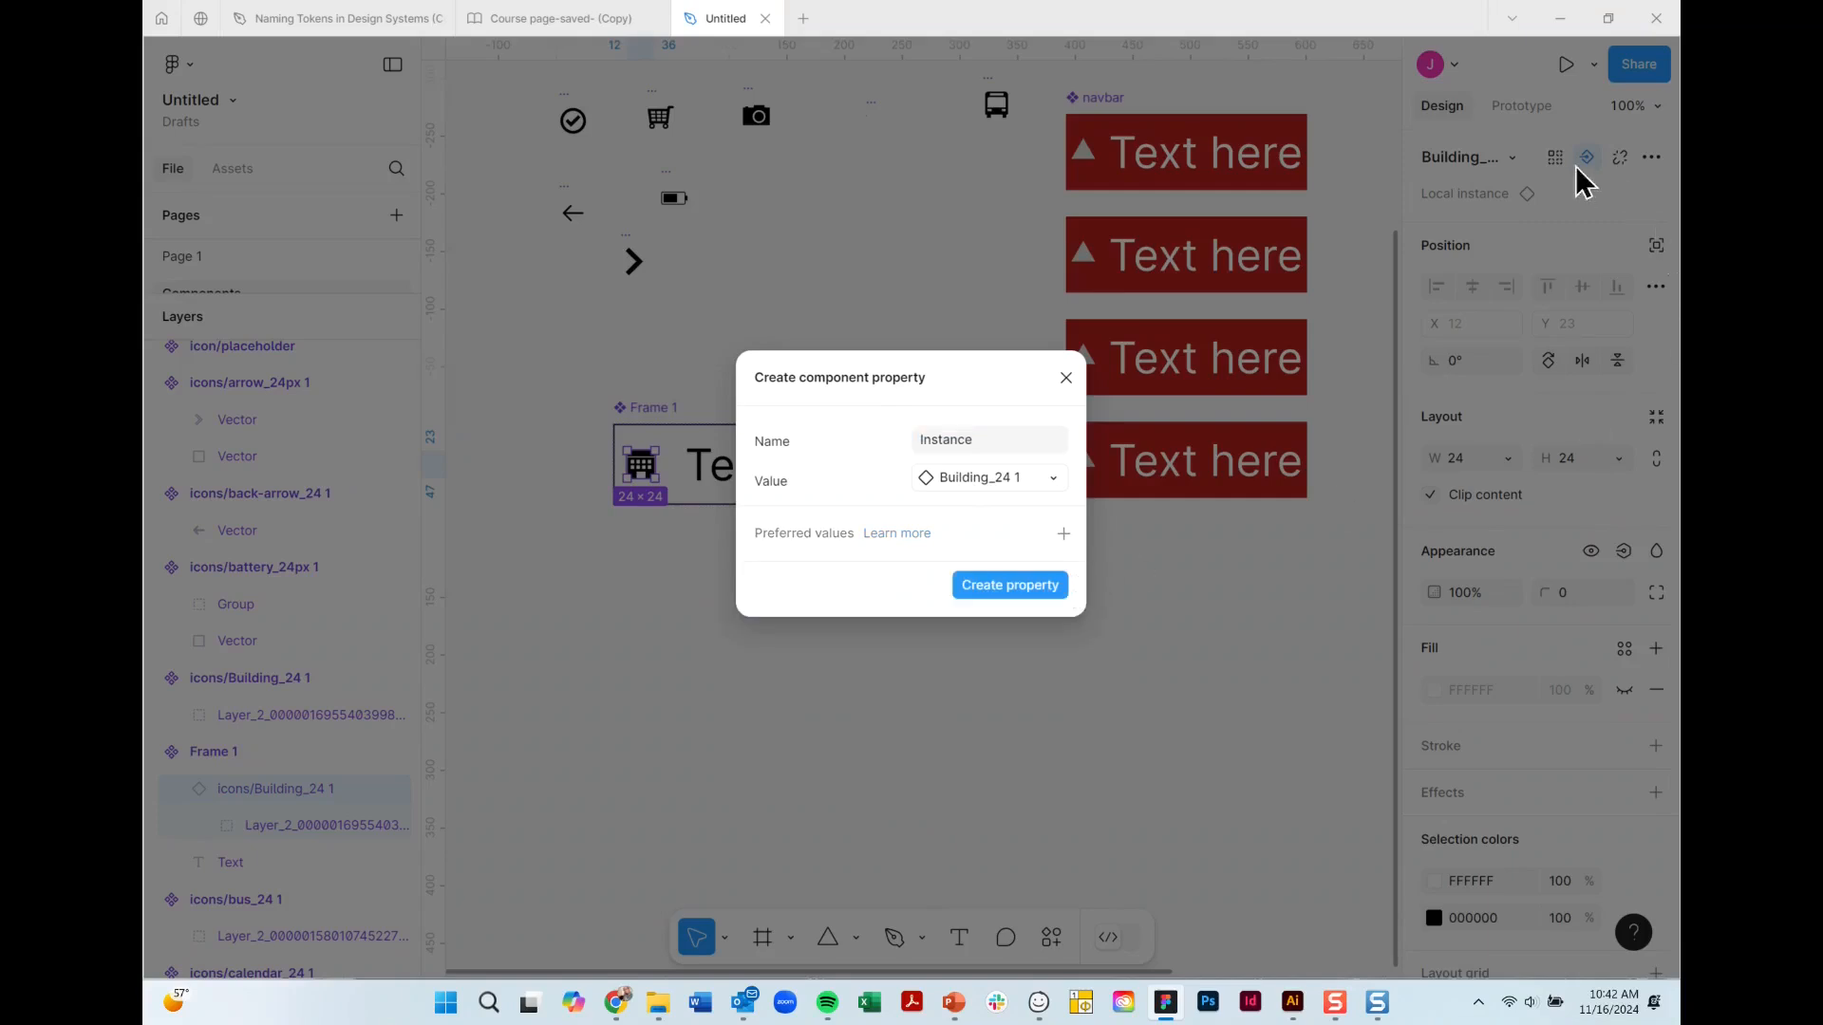
pyautogui.click(1066, 378)
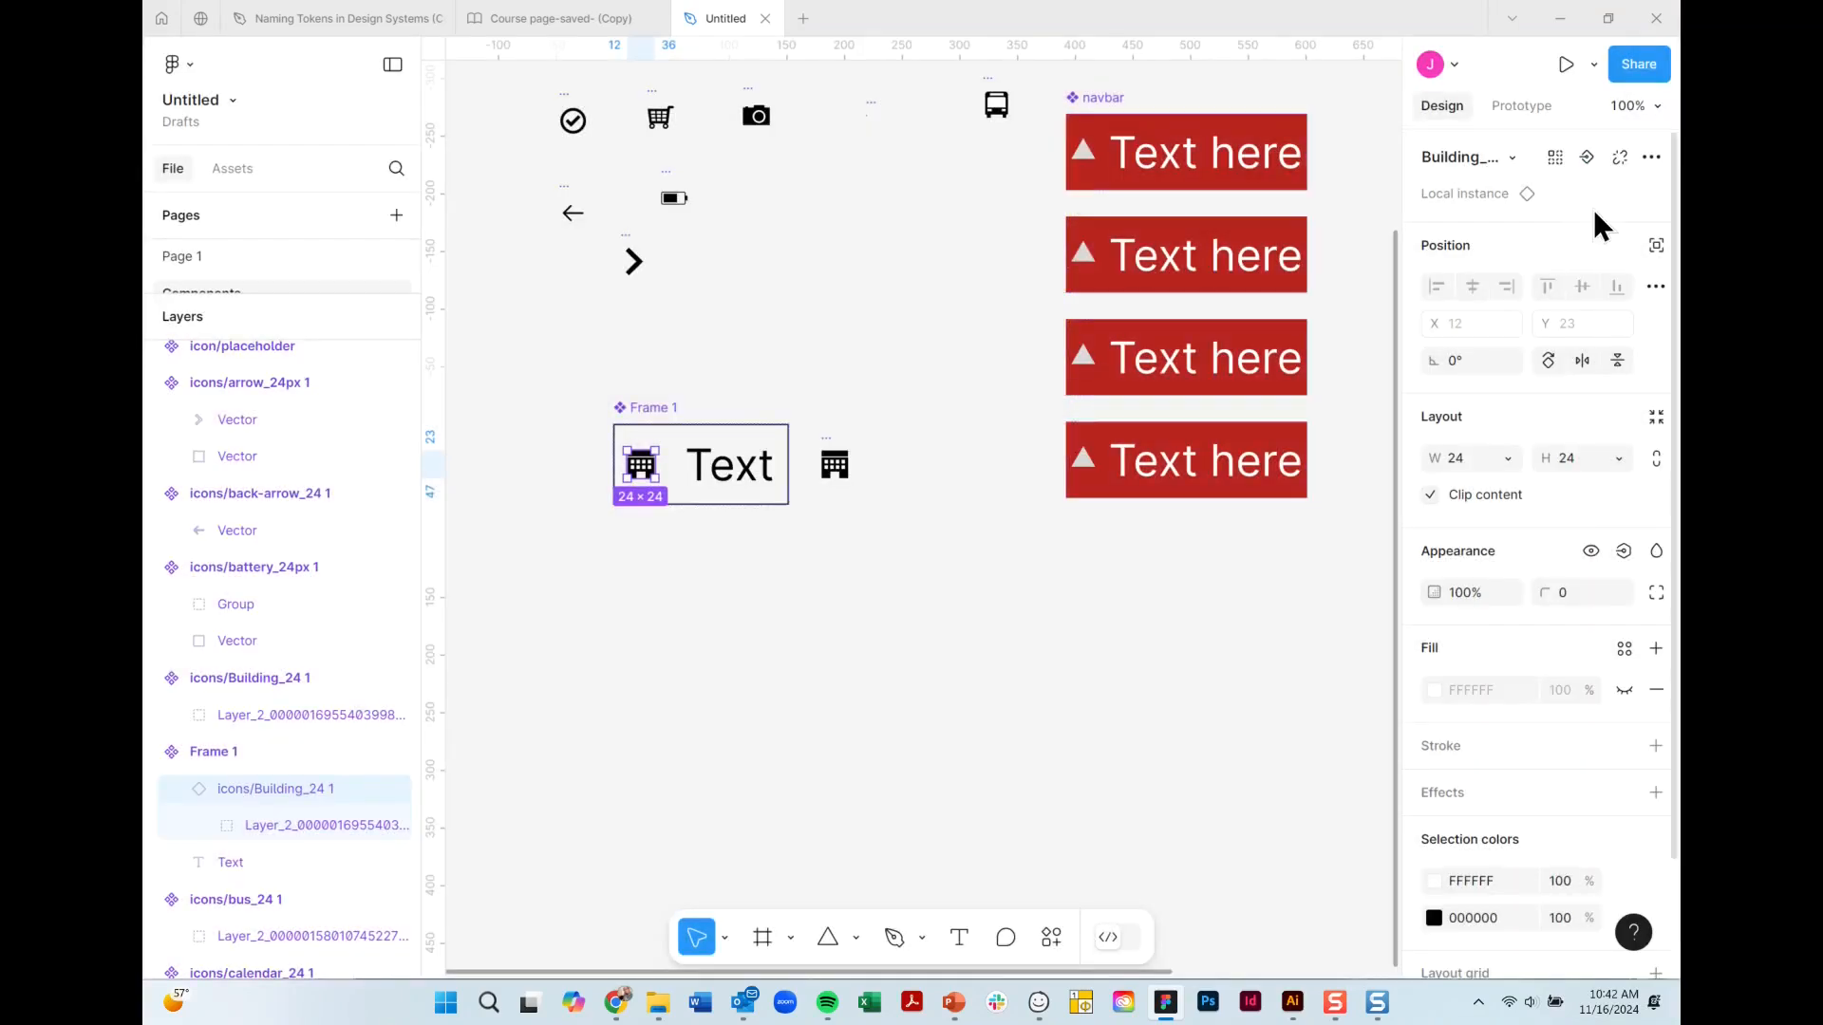
# Link the building icon's visibility to the component's boolean property and rename that property showicon.
pyautogui.click(1622, 550)
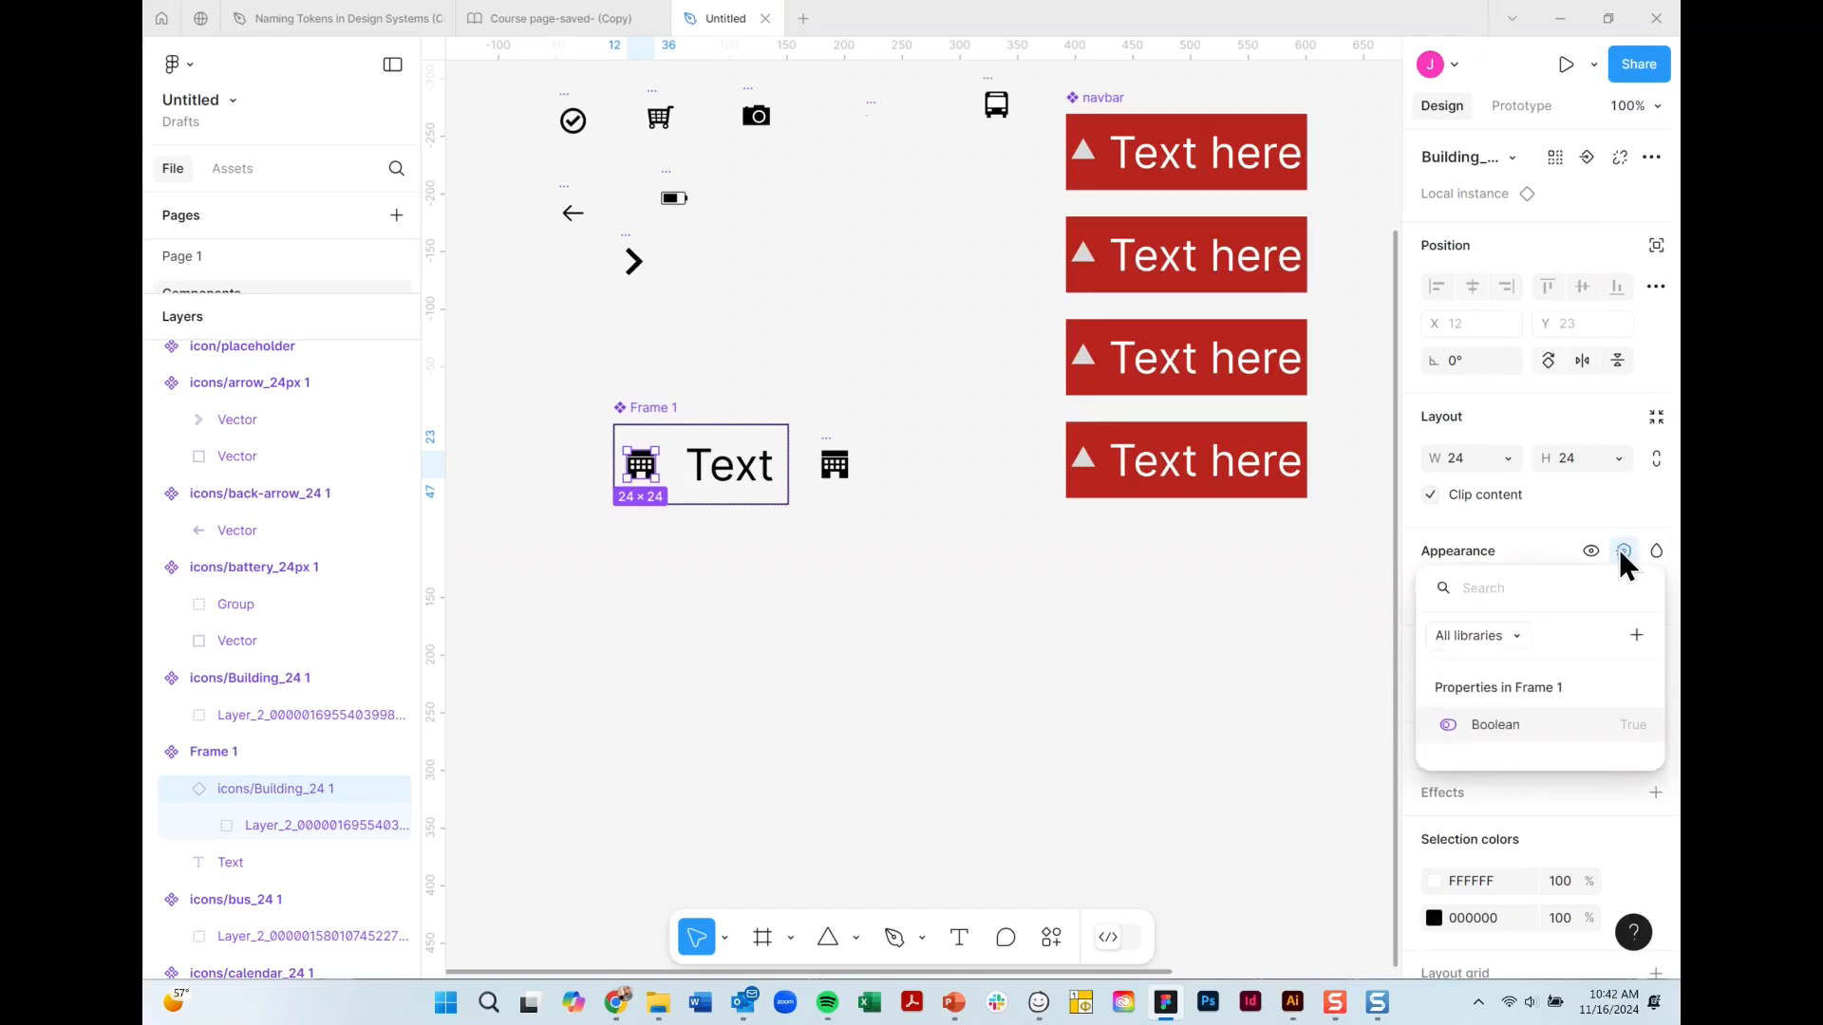
pyautogui.click(1493, 725)
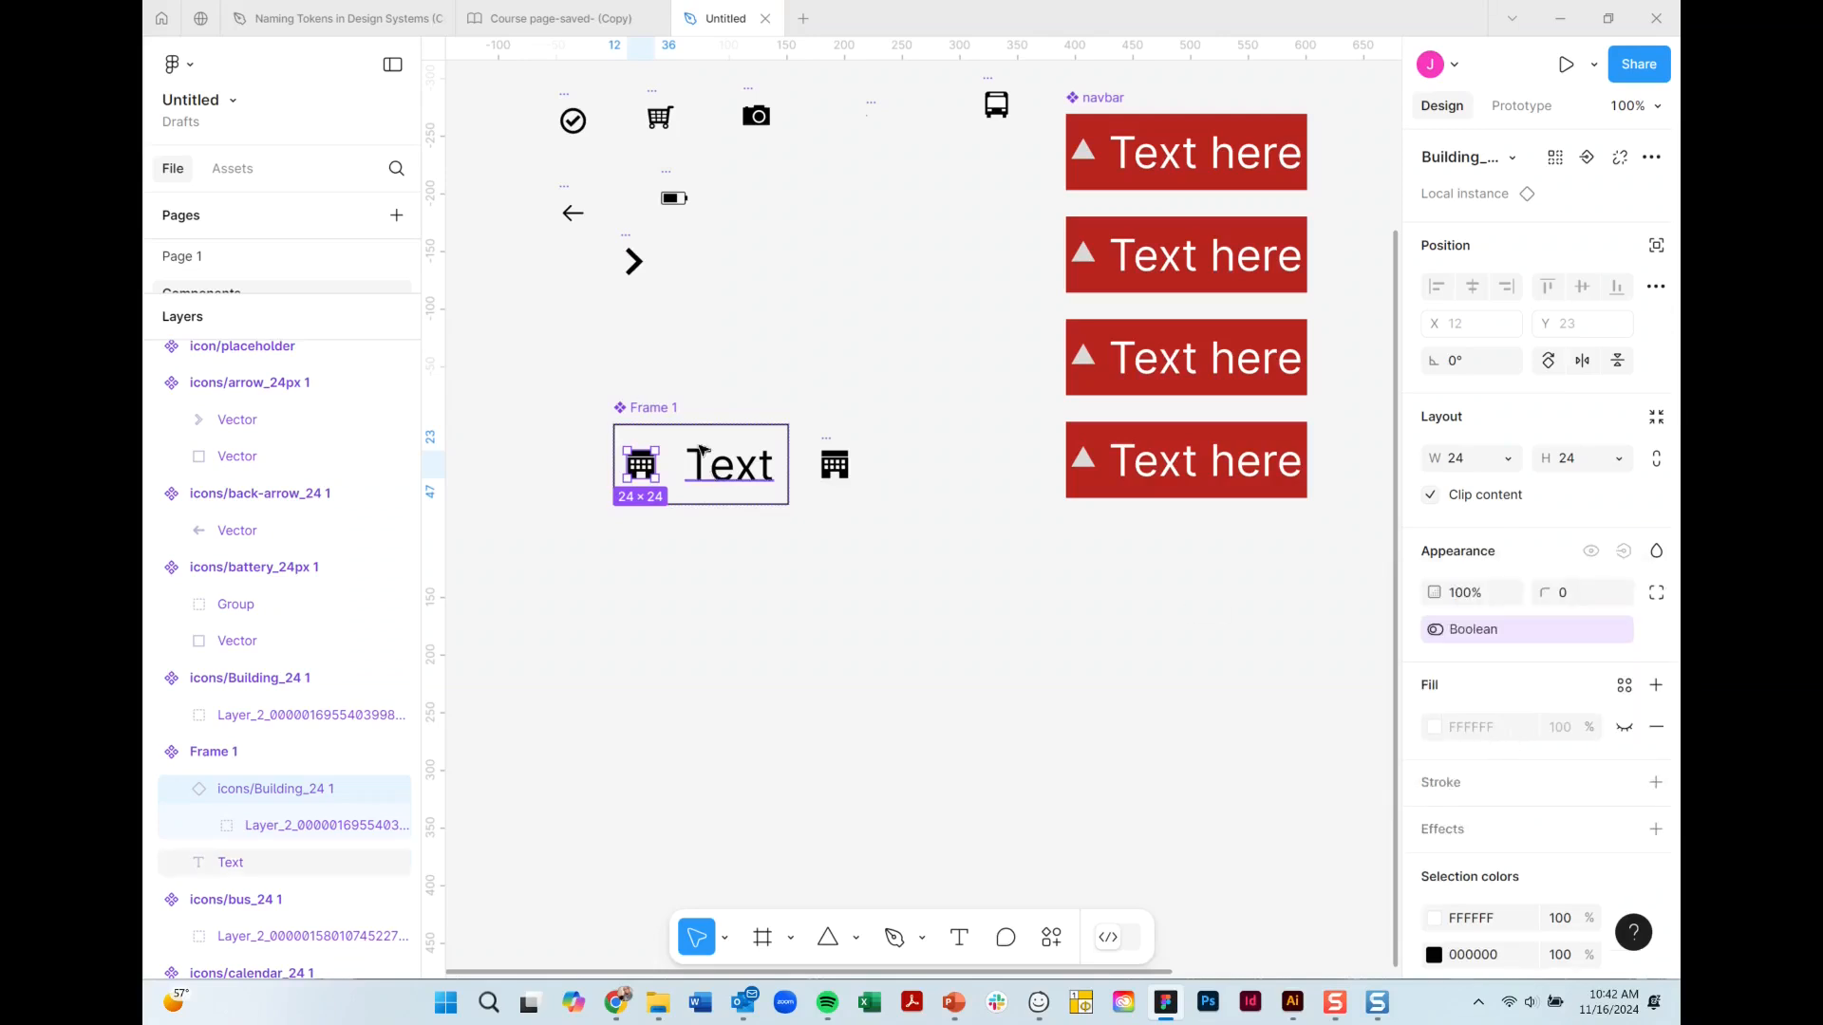
pyautogui.click(662, 415)
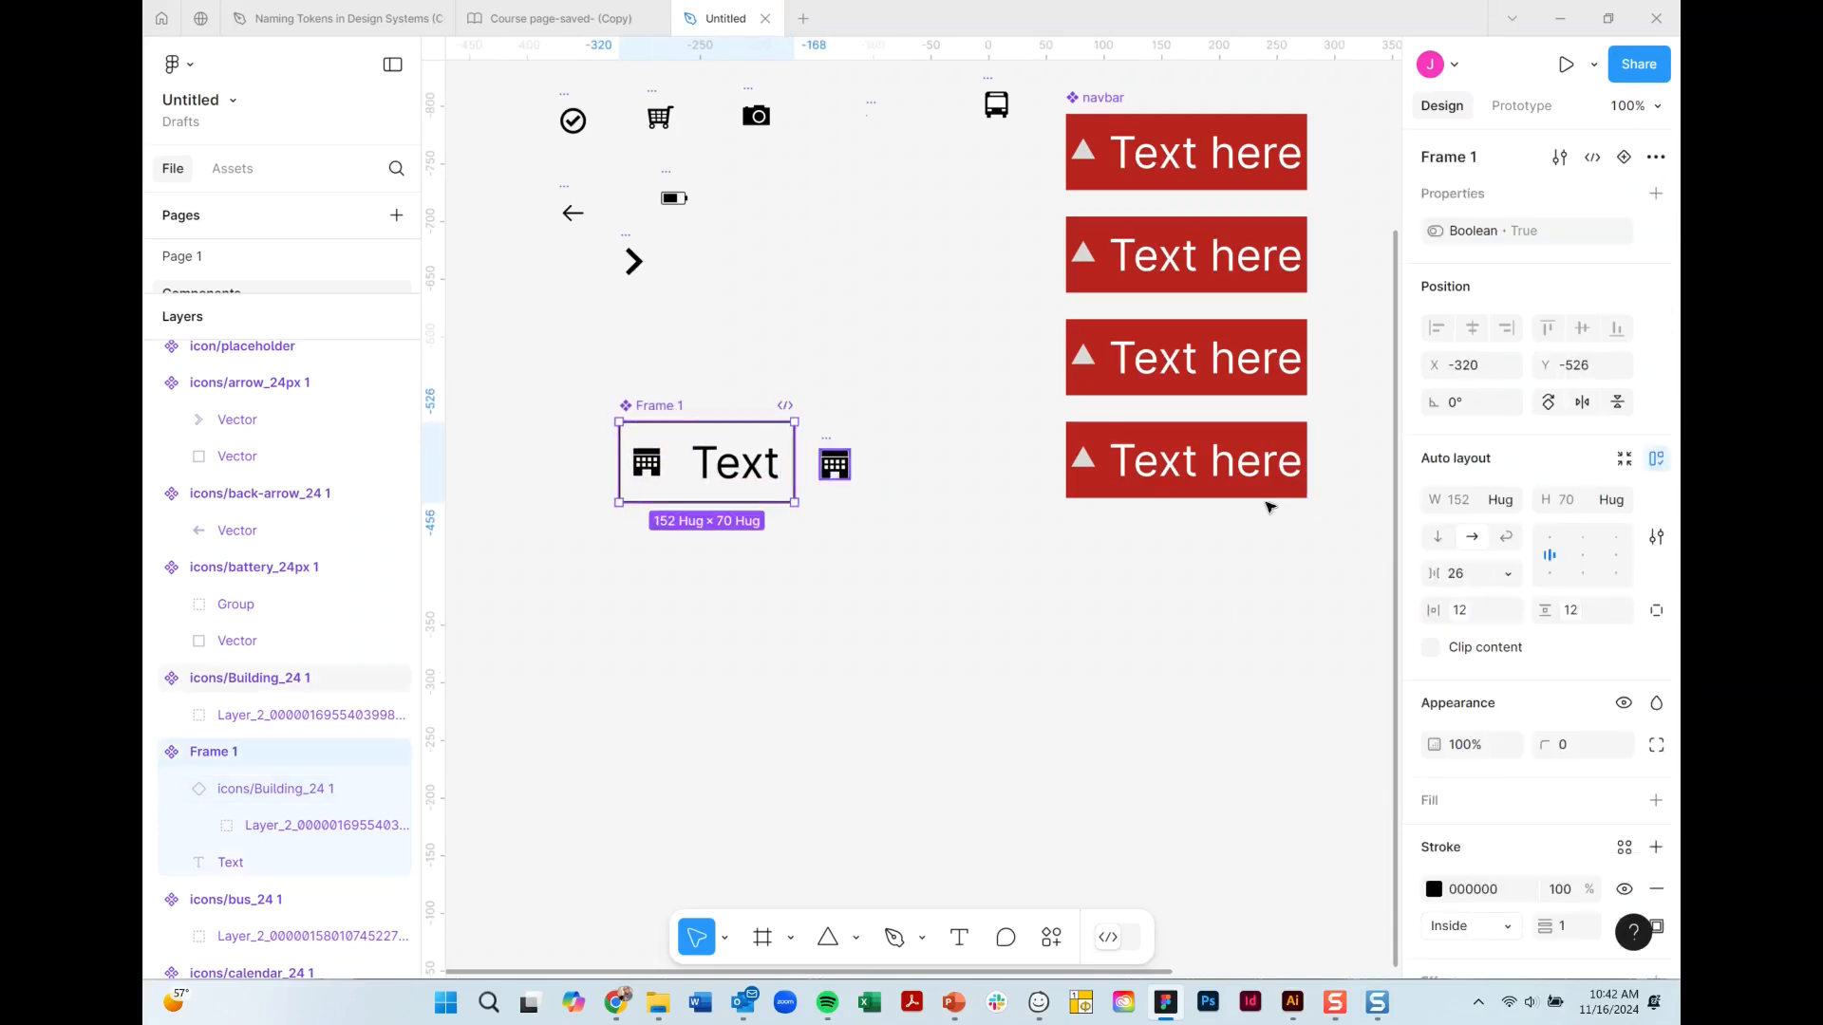
pyautogui.click(1626, 231)
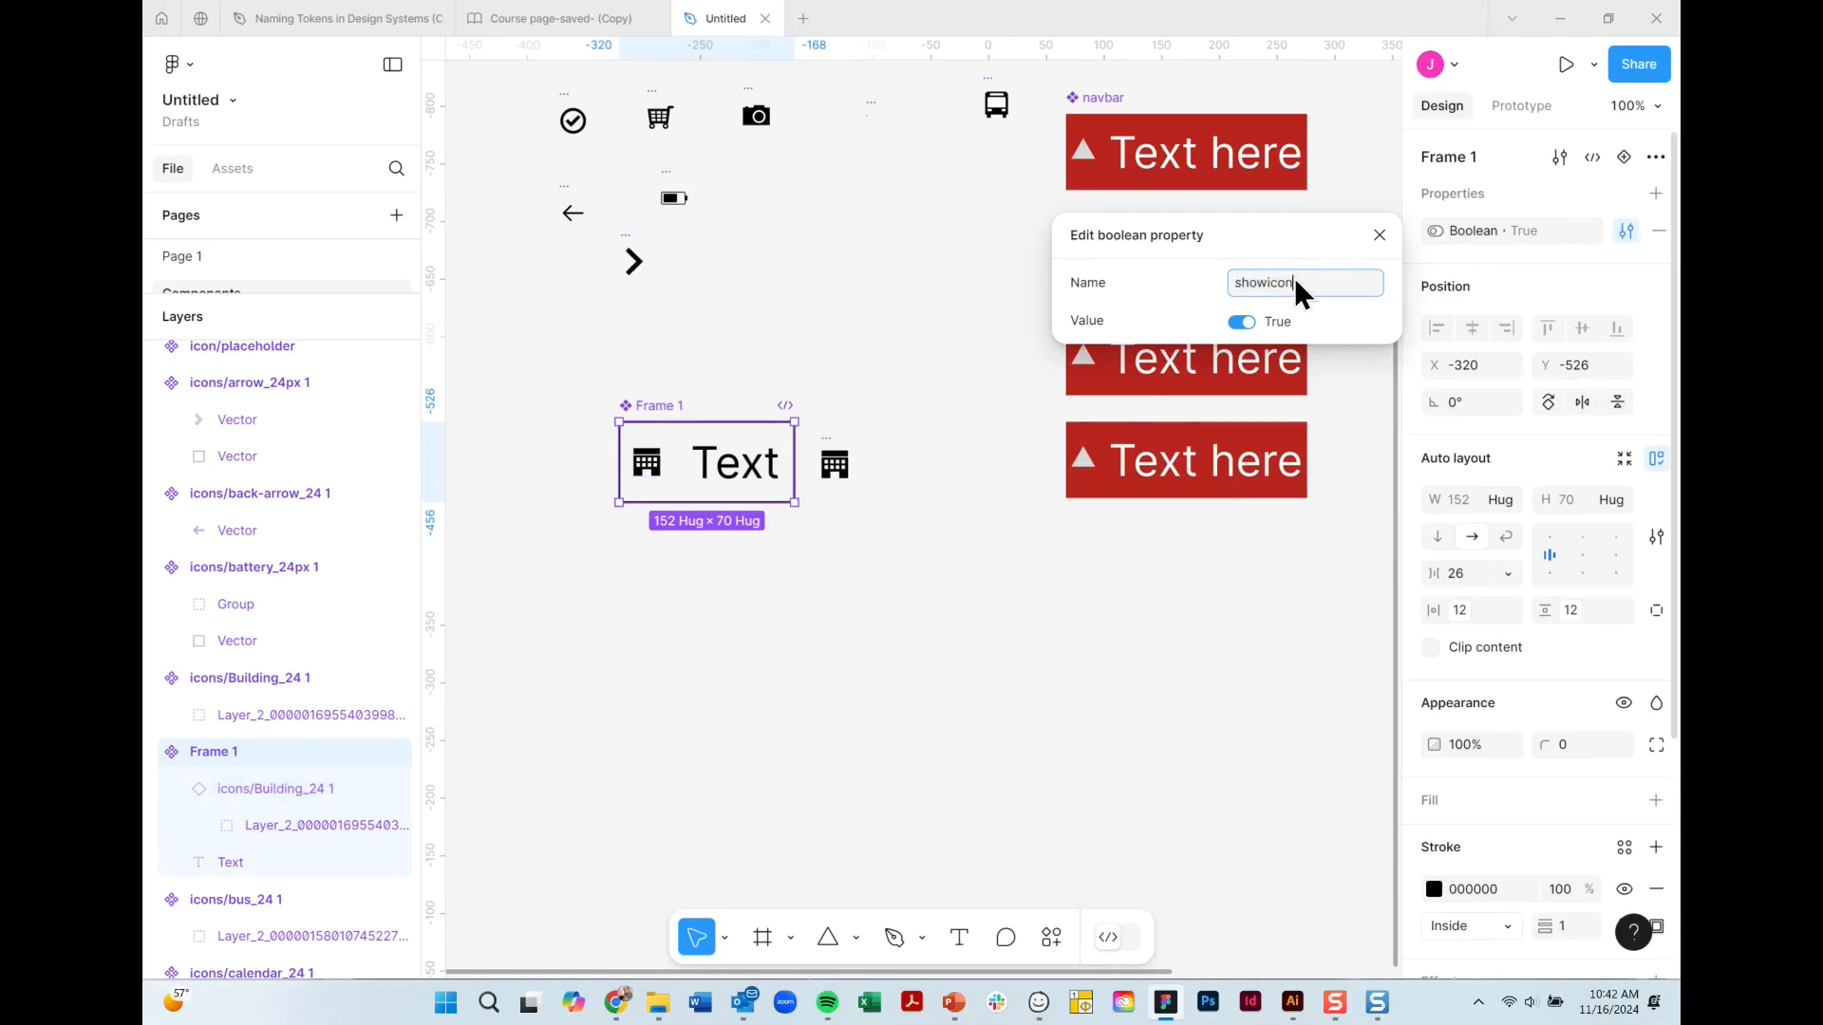
pyautogui.press('Return')
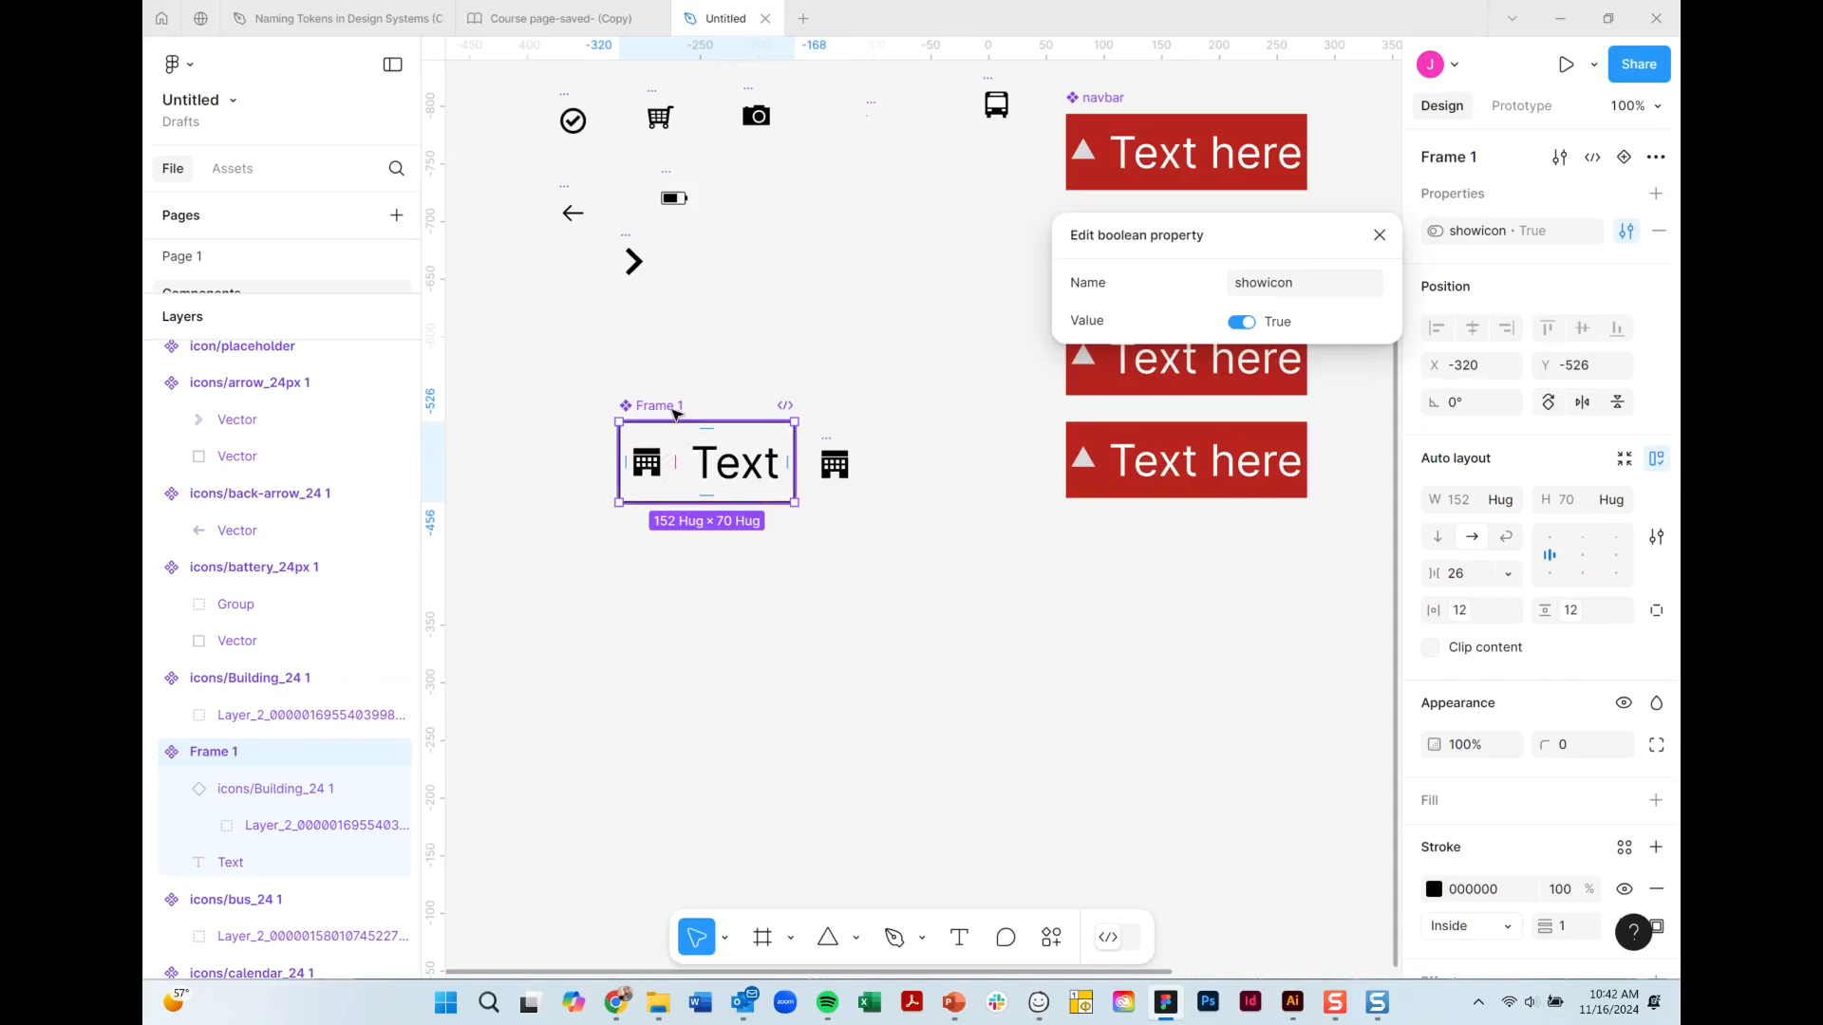
# Place an instance of the component below the original at Y -297 and toggle its showicon property off and back on.
pyautogui.hotkey('ctrl', 'd')
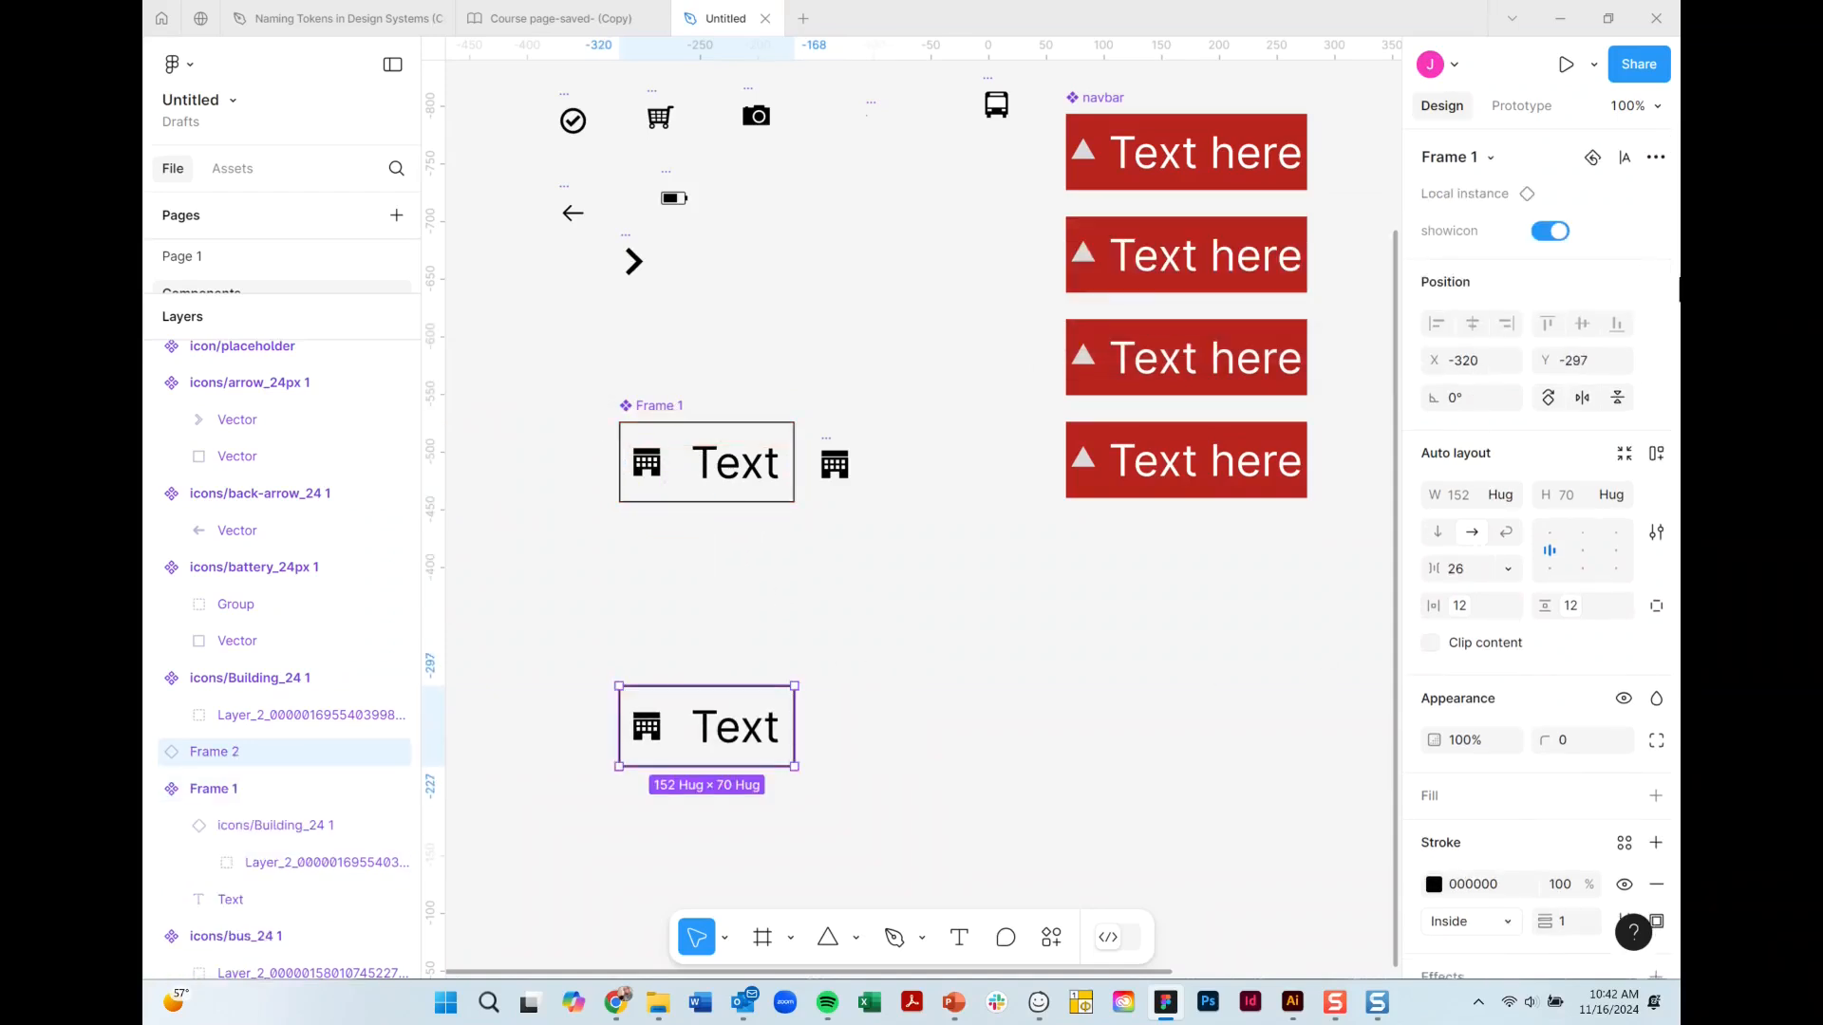
pyautogui.click(1559, 231)
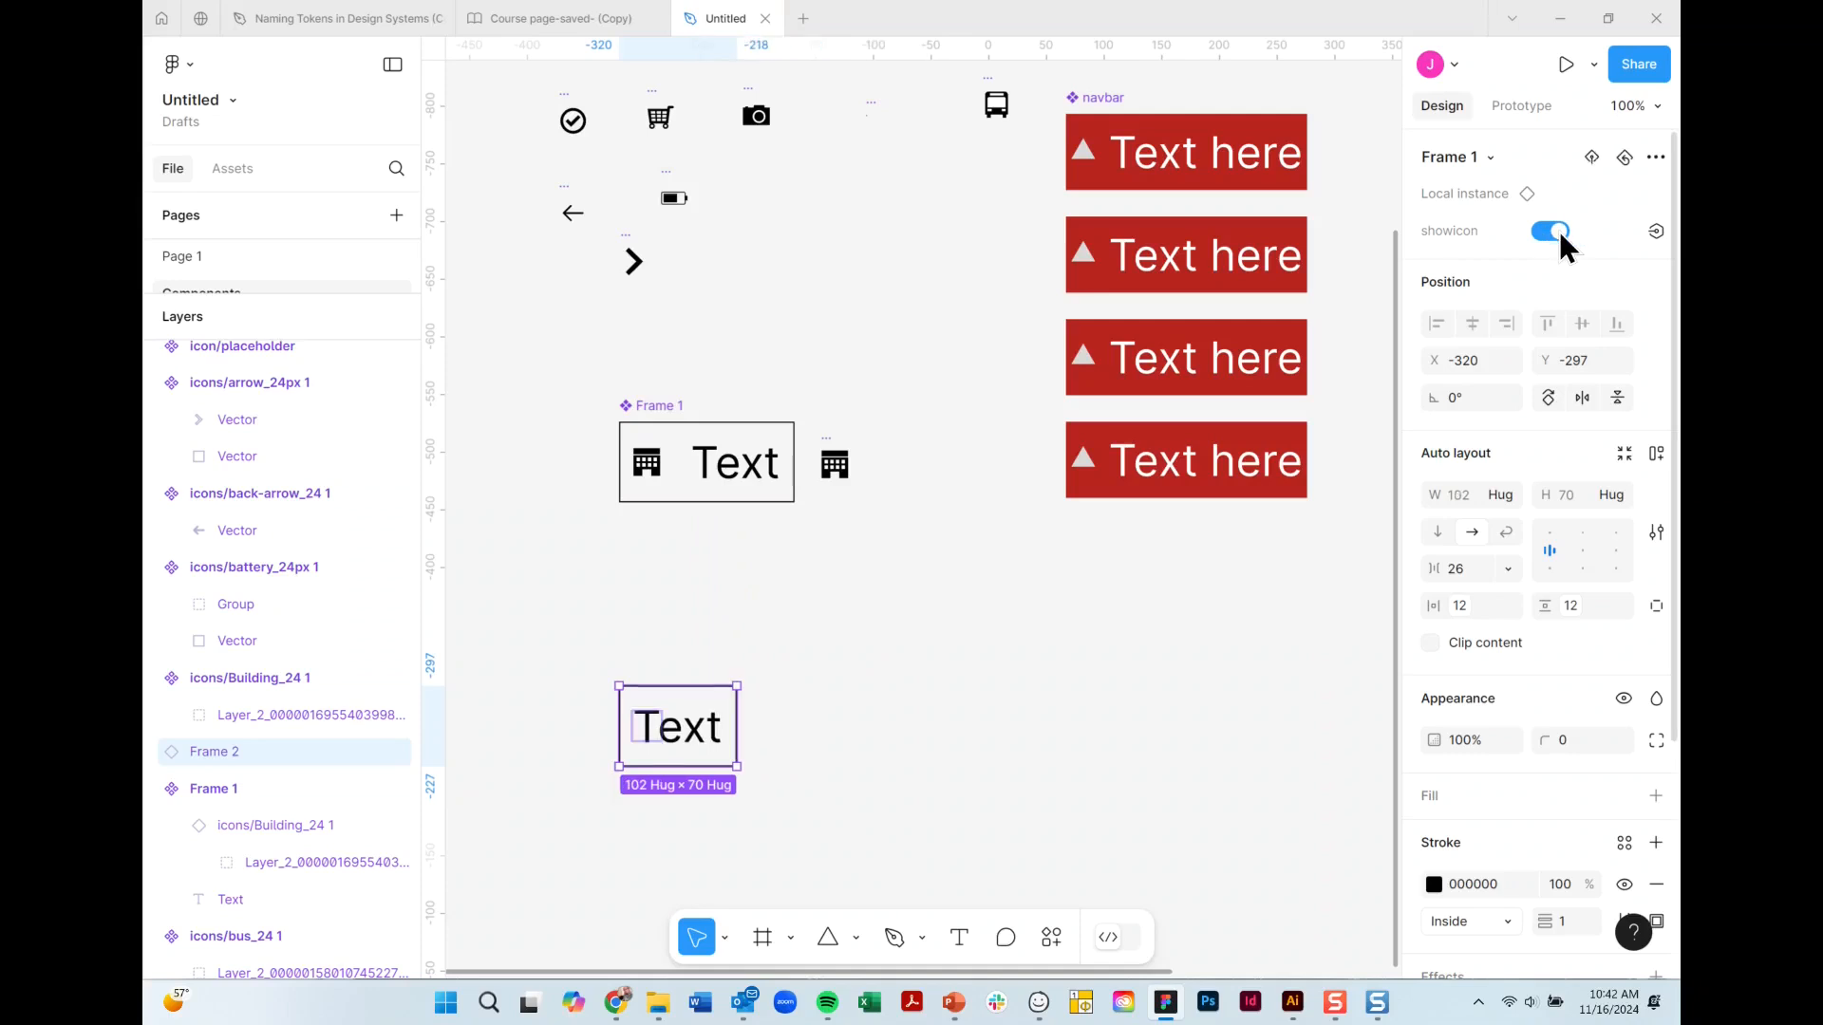
pyautogui.click(1558, 234)
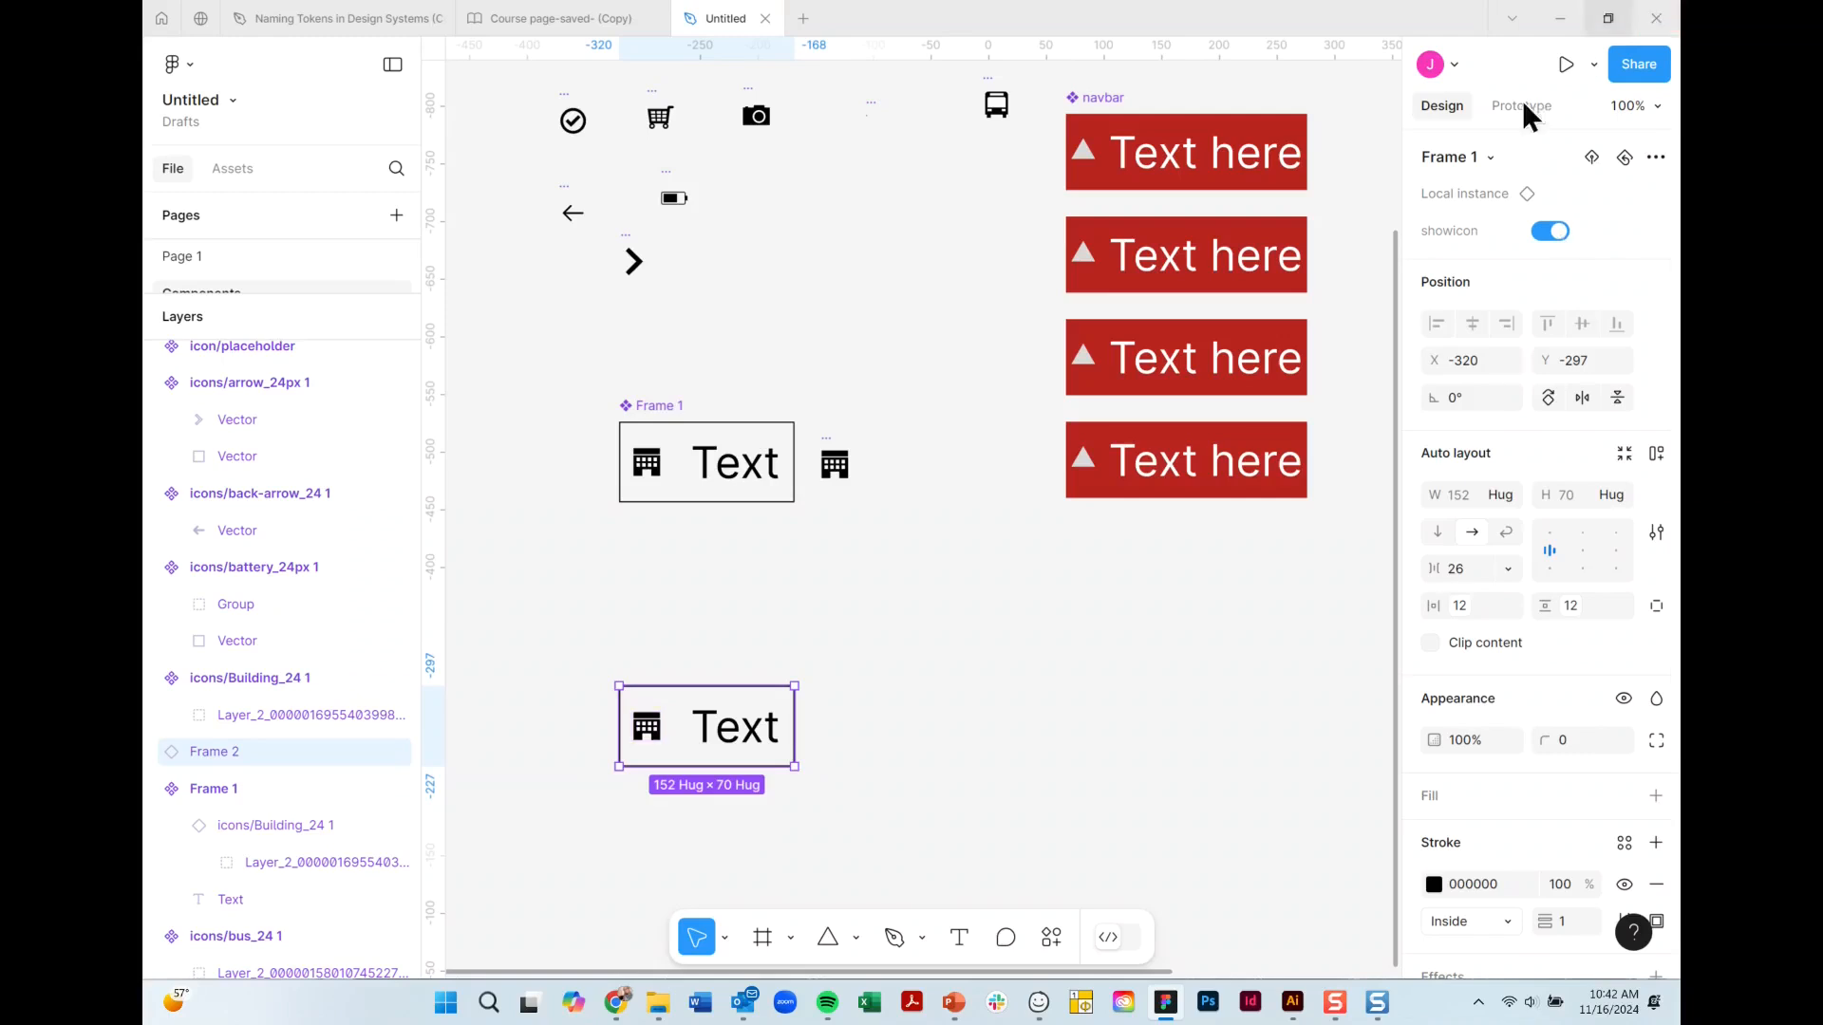
pyautogui.click(1262, 678)
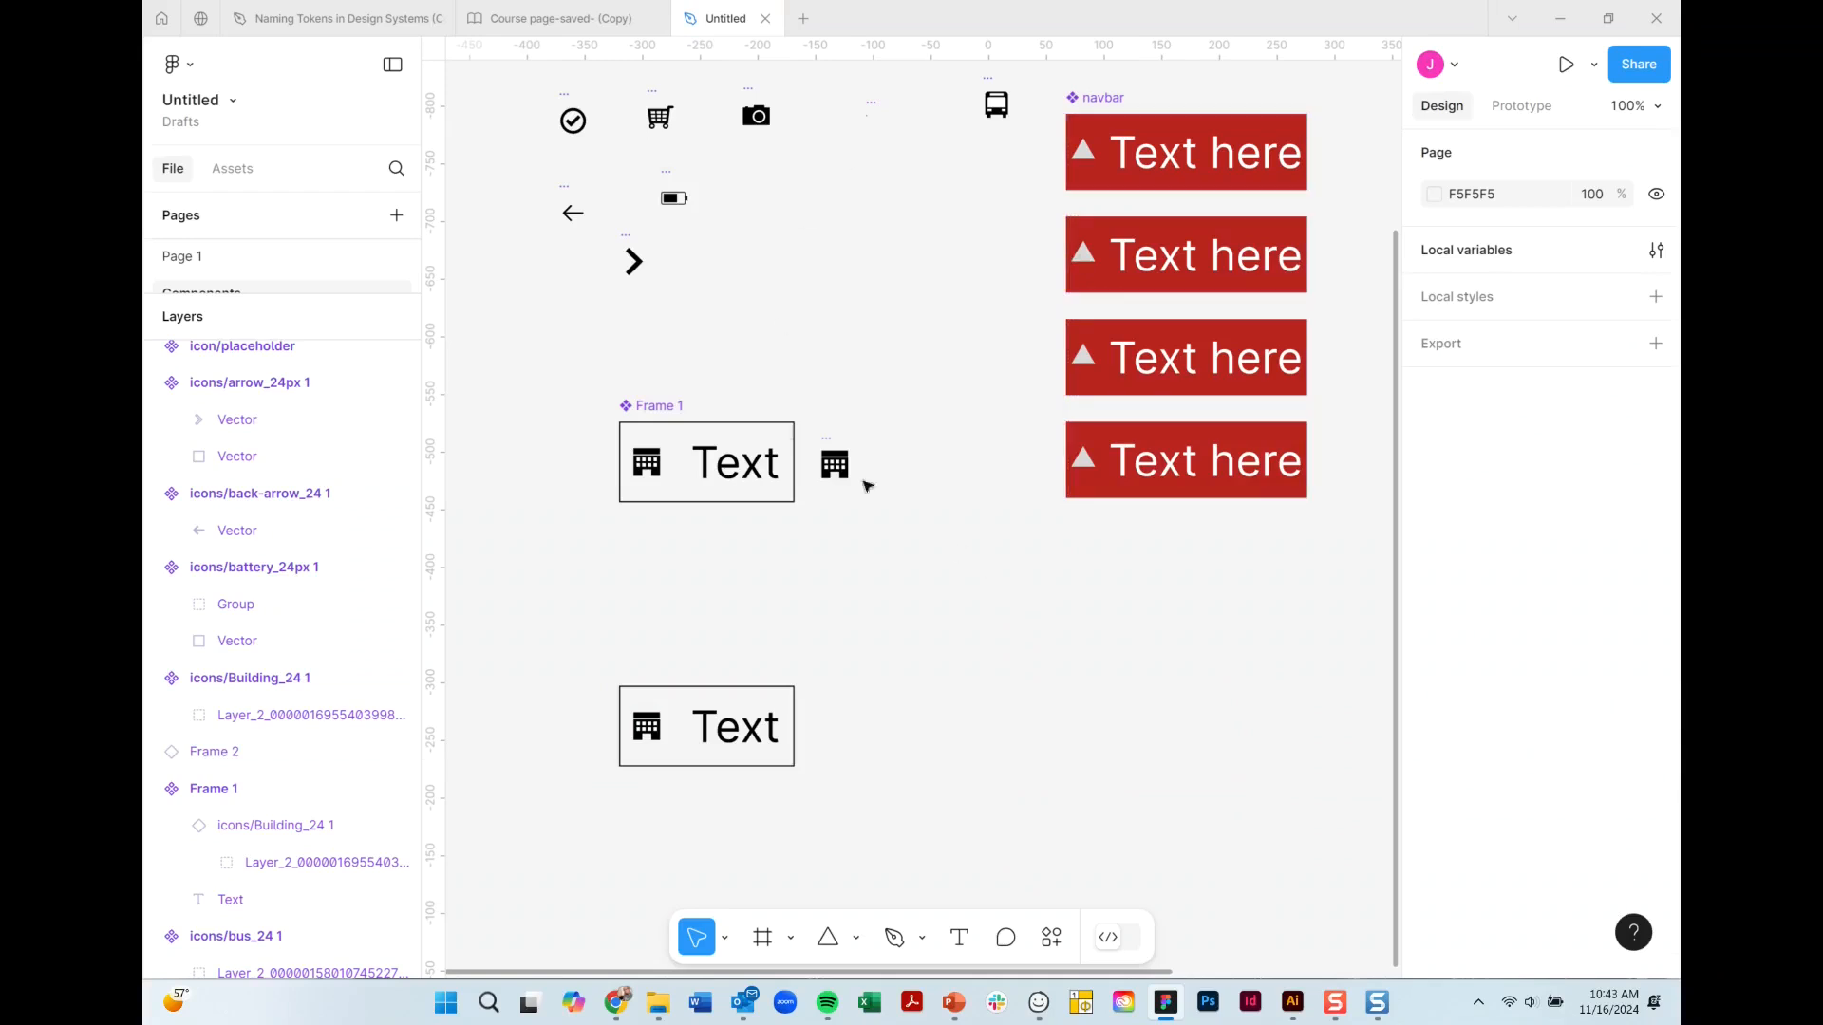
# Change the font of the text inside the main component to Irish Grover.
pyautogui.click(741, 486)
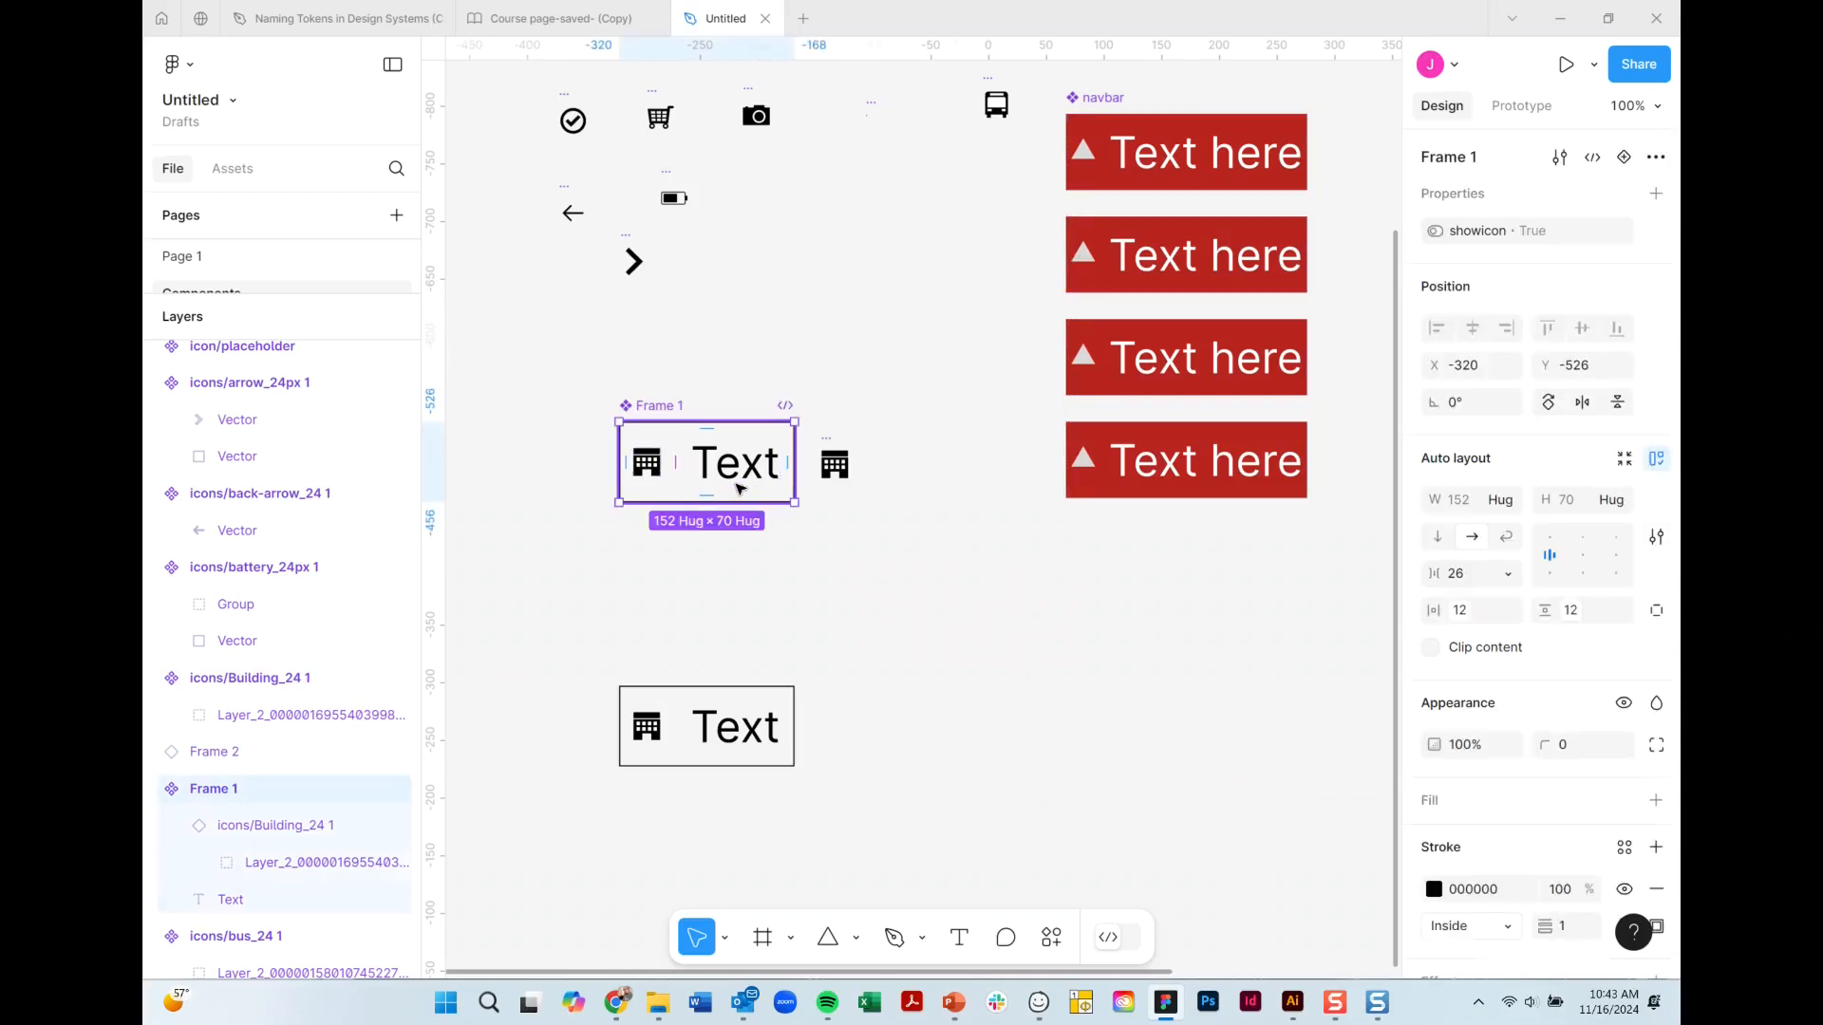
pyautogui.click(740, 487)
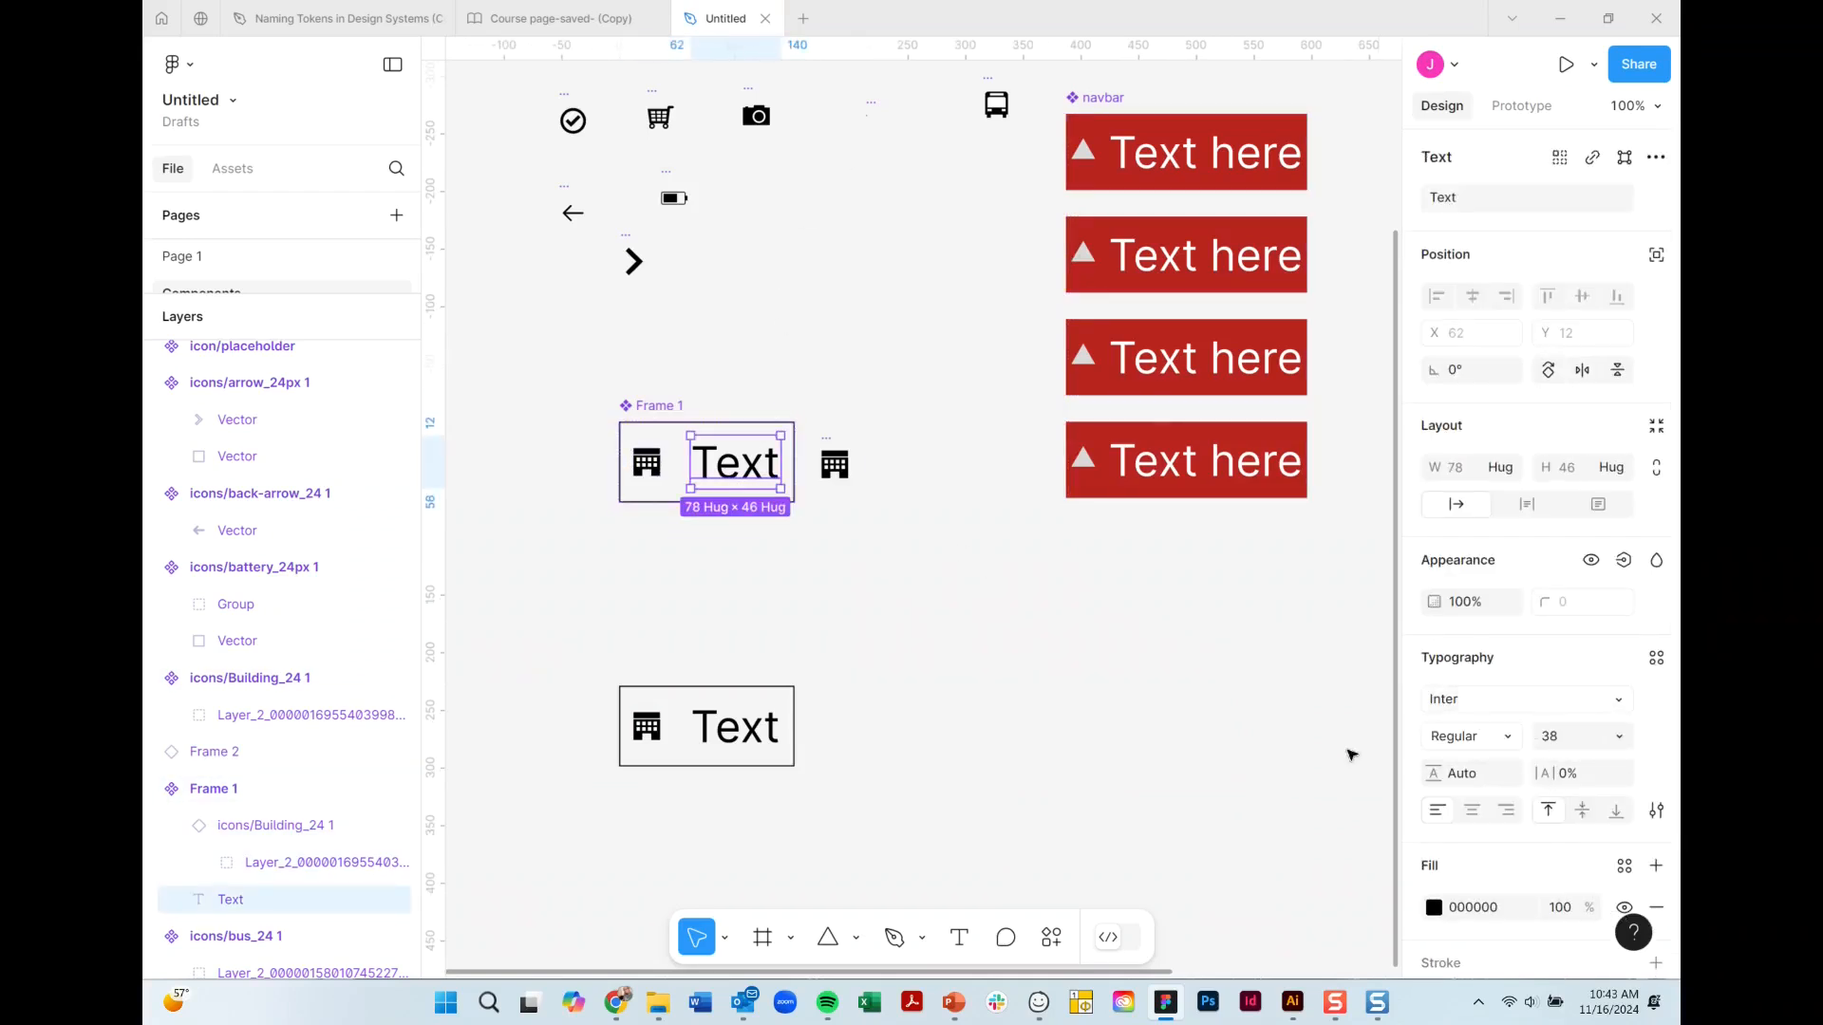
pyautogui.click(1525, 704)
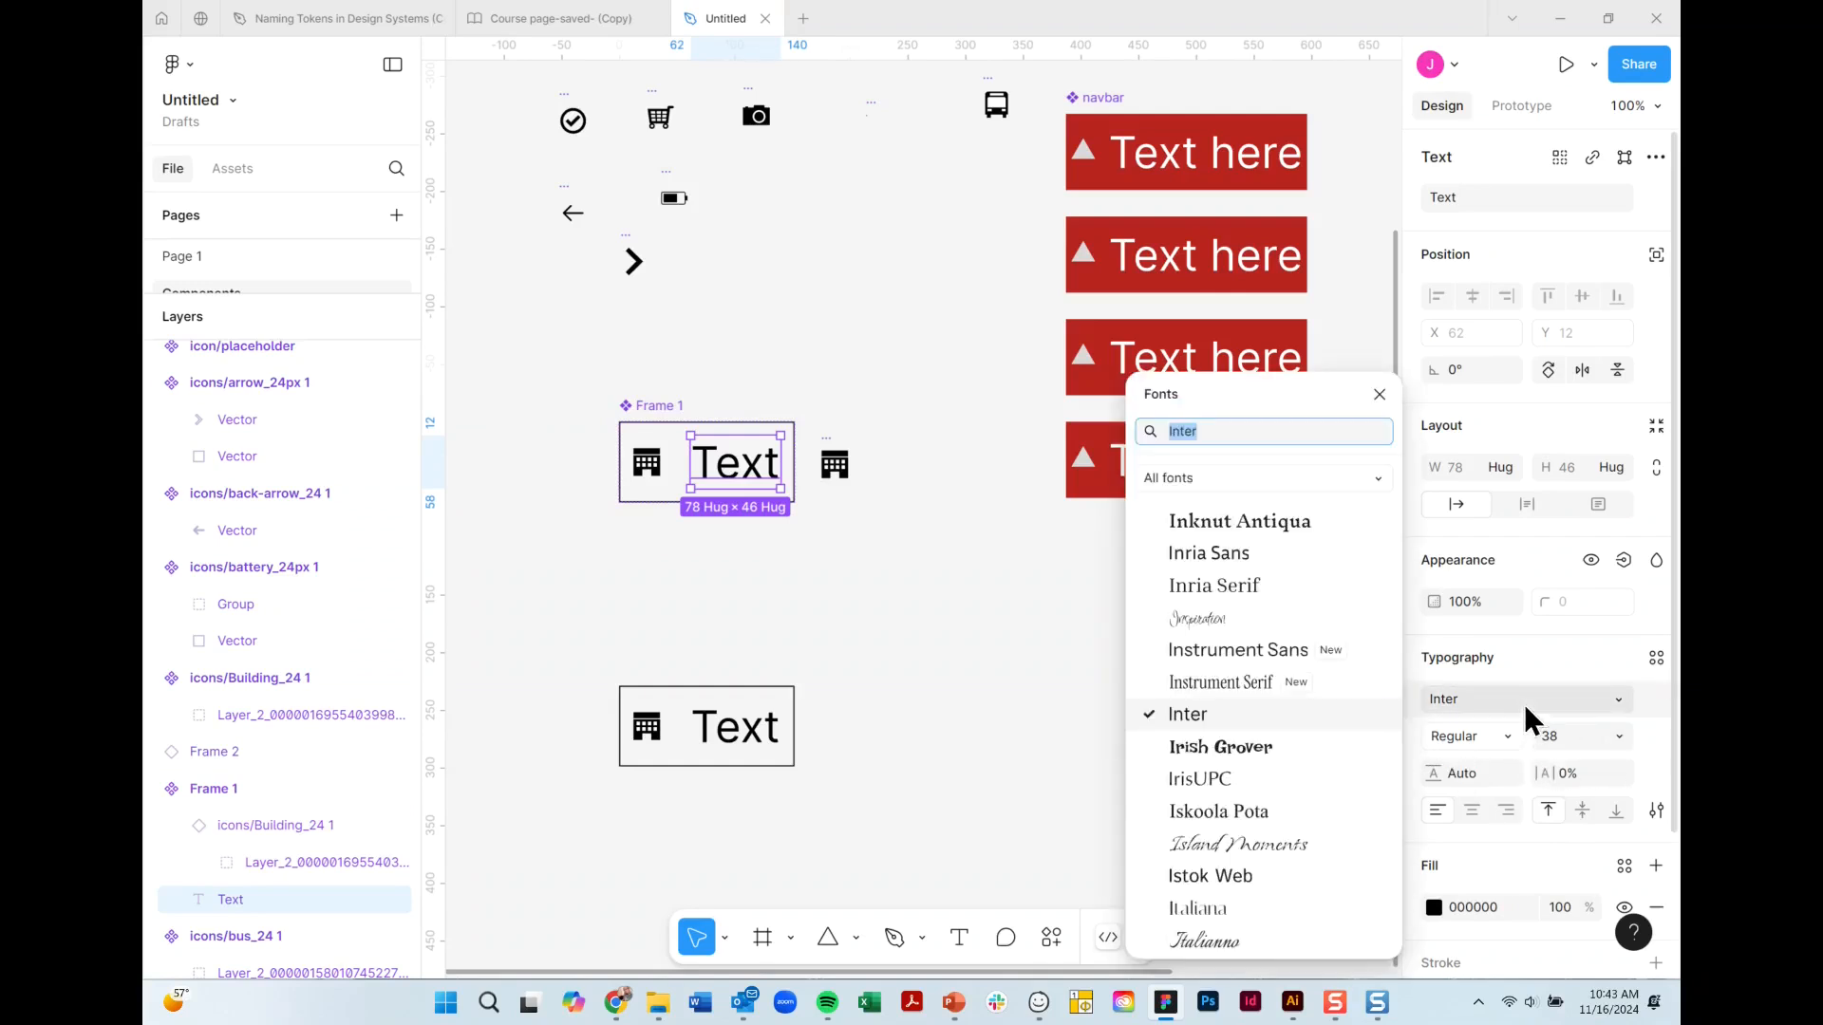
pyautogui.click(1513, 697)
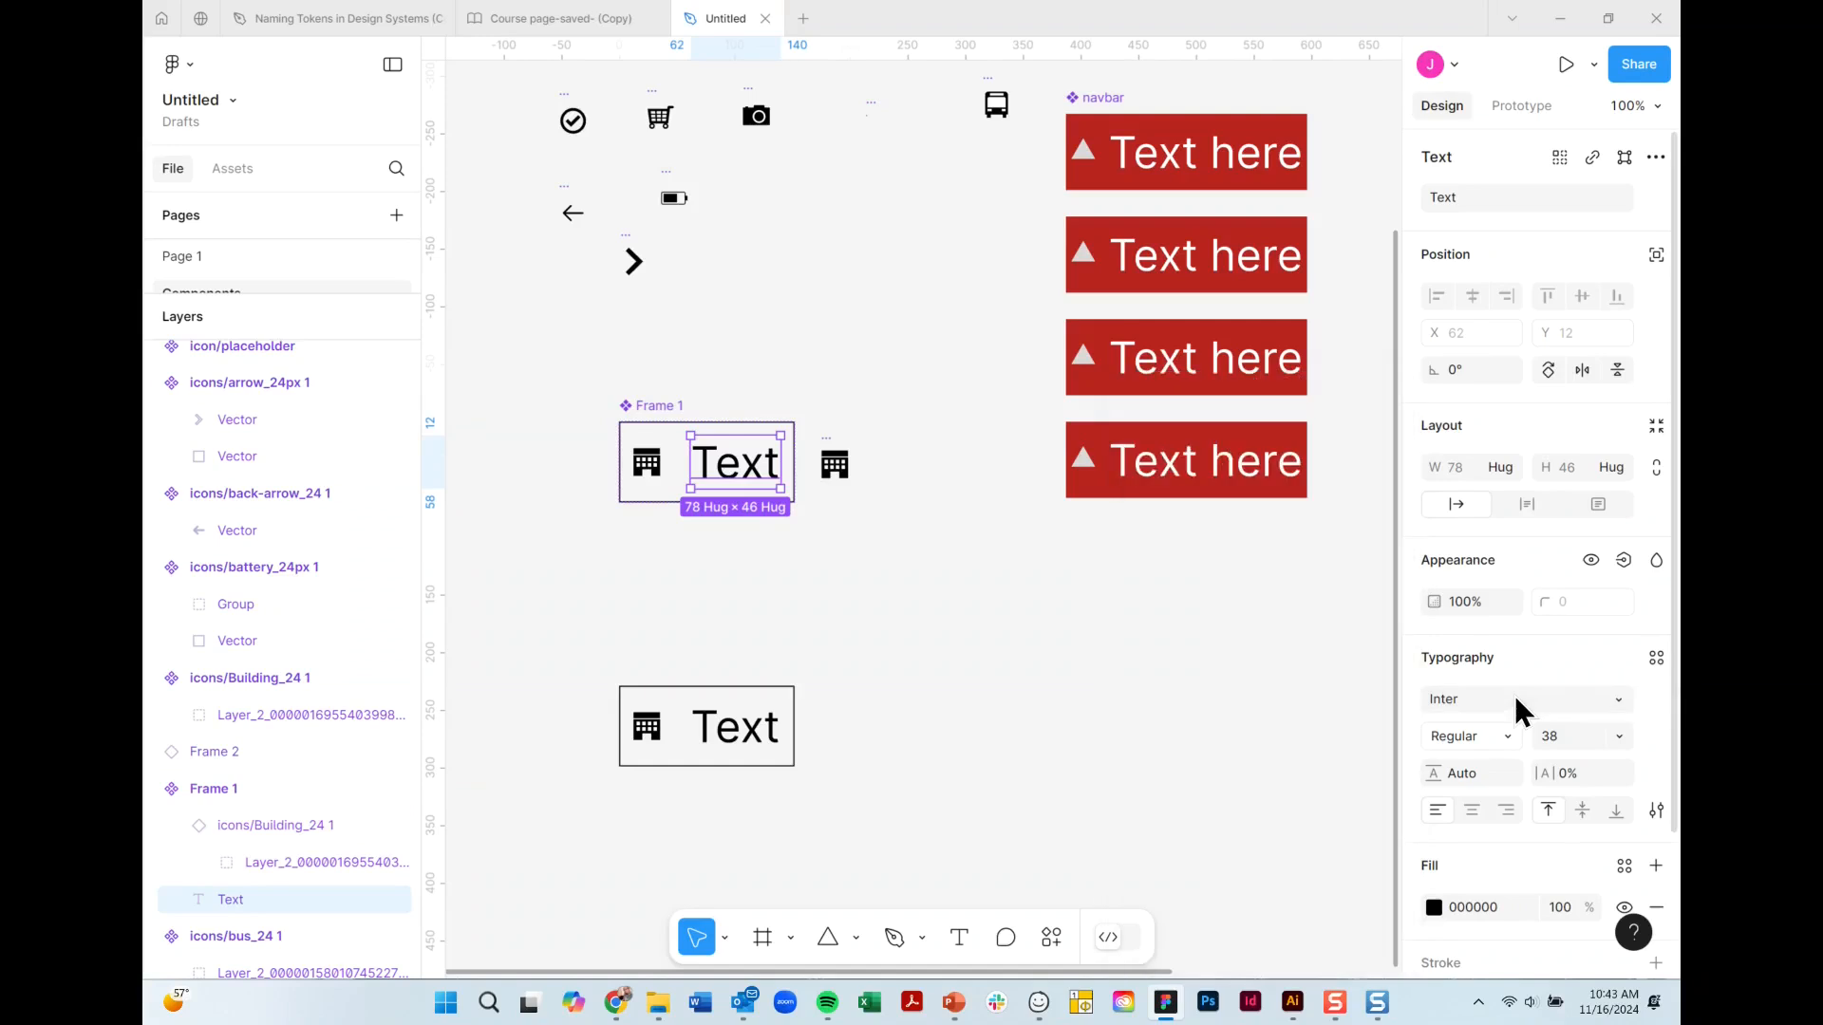
pyautogui.click(1617, 700)
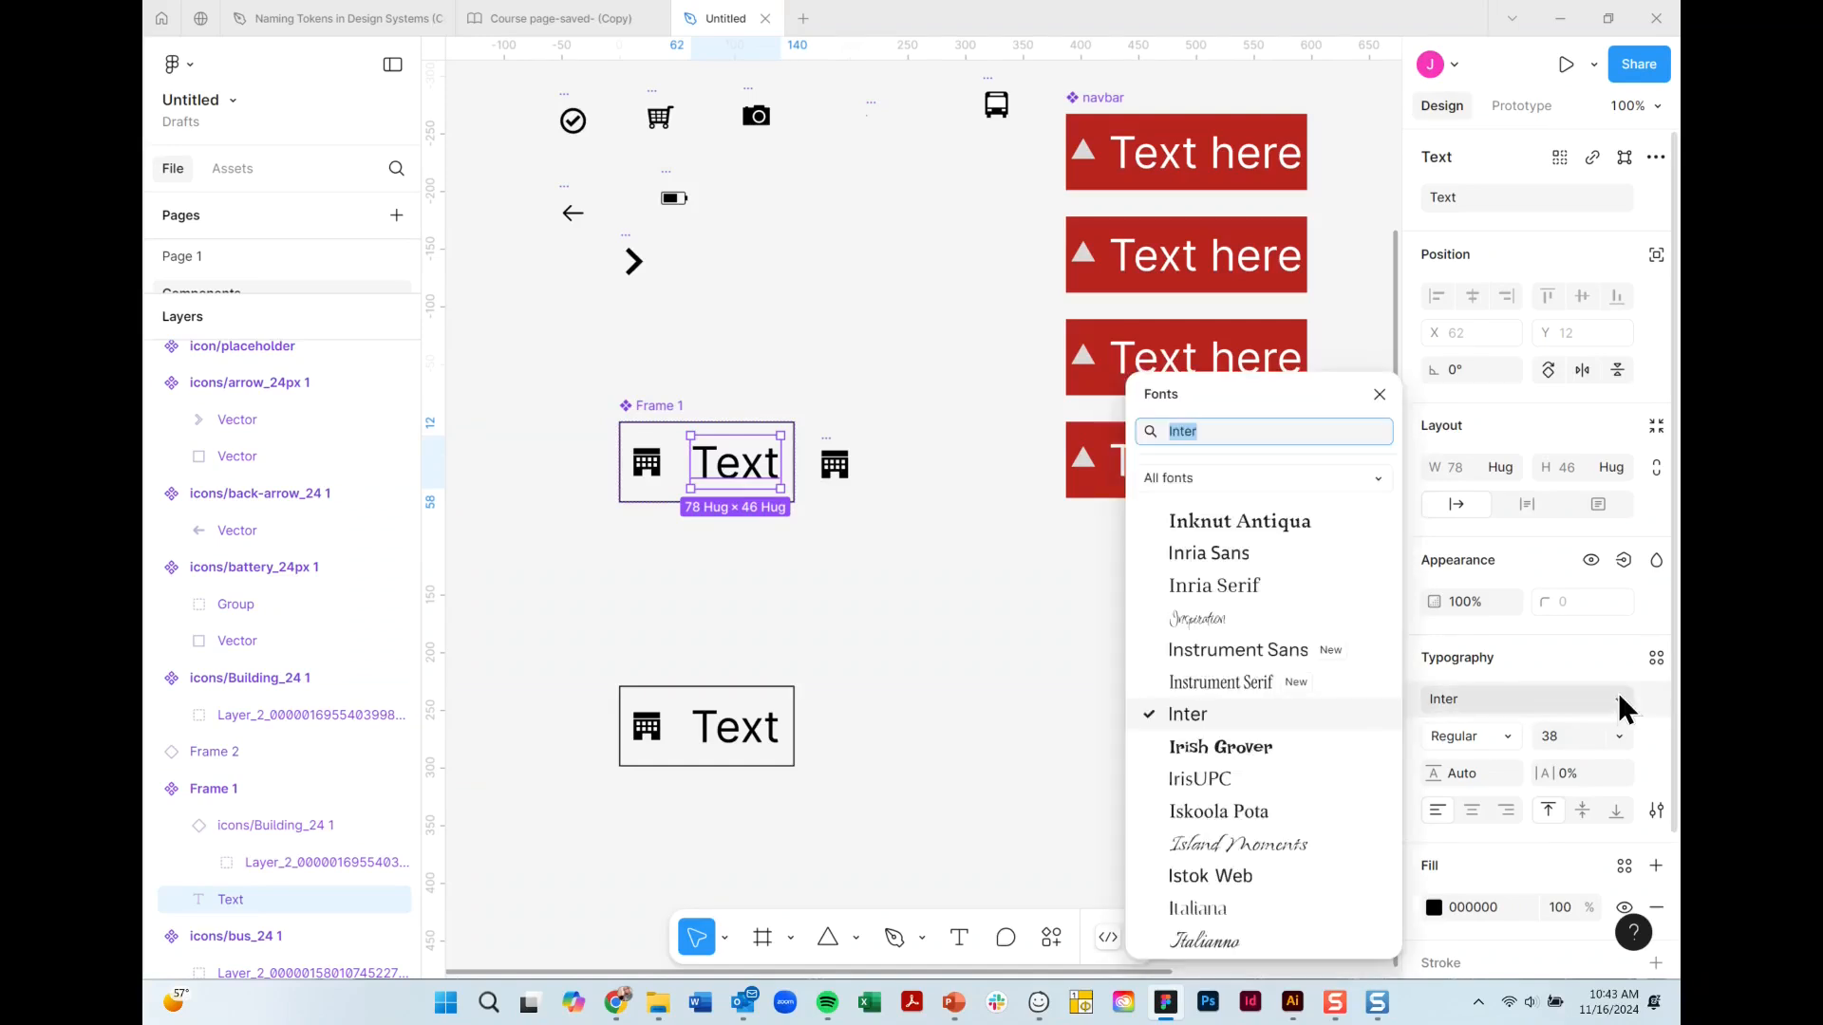
pyautogui.click(1246, 746)
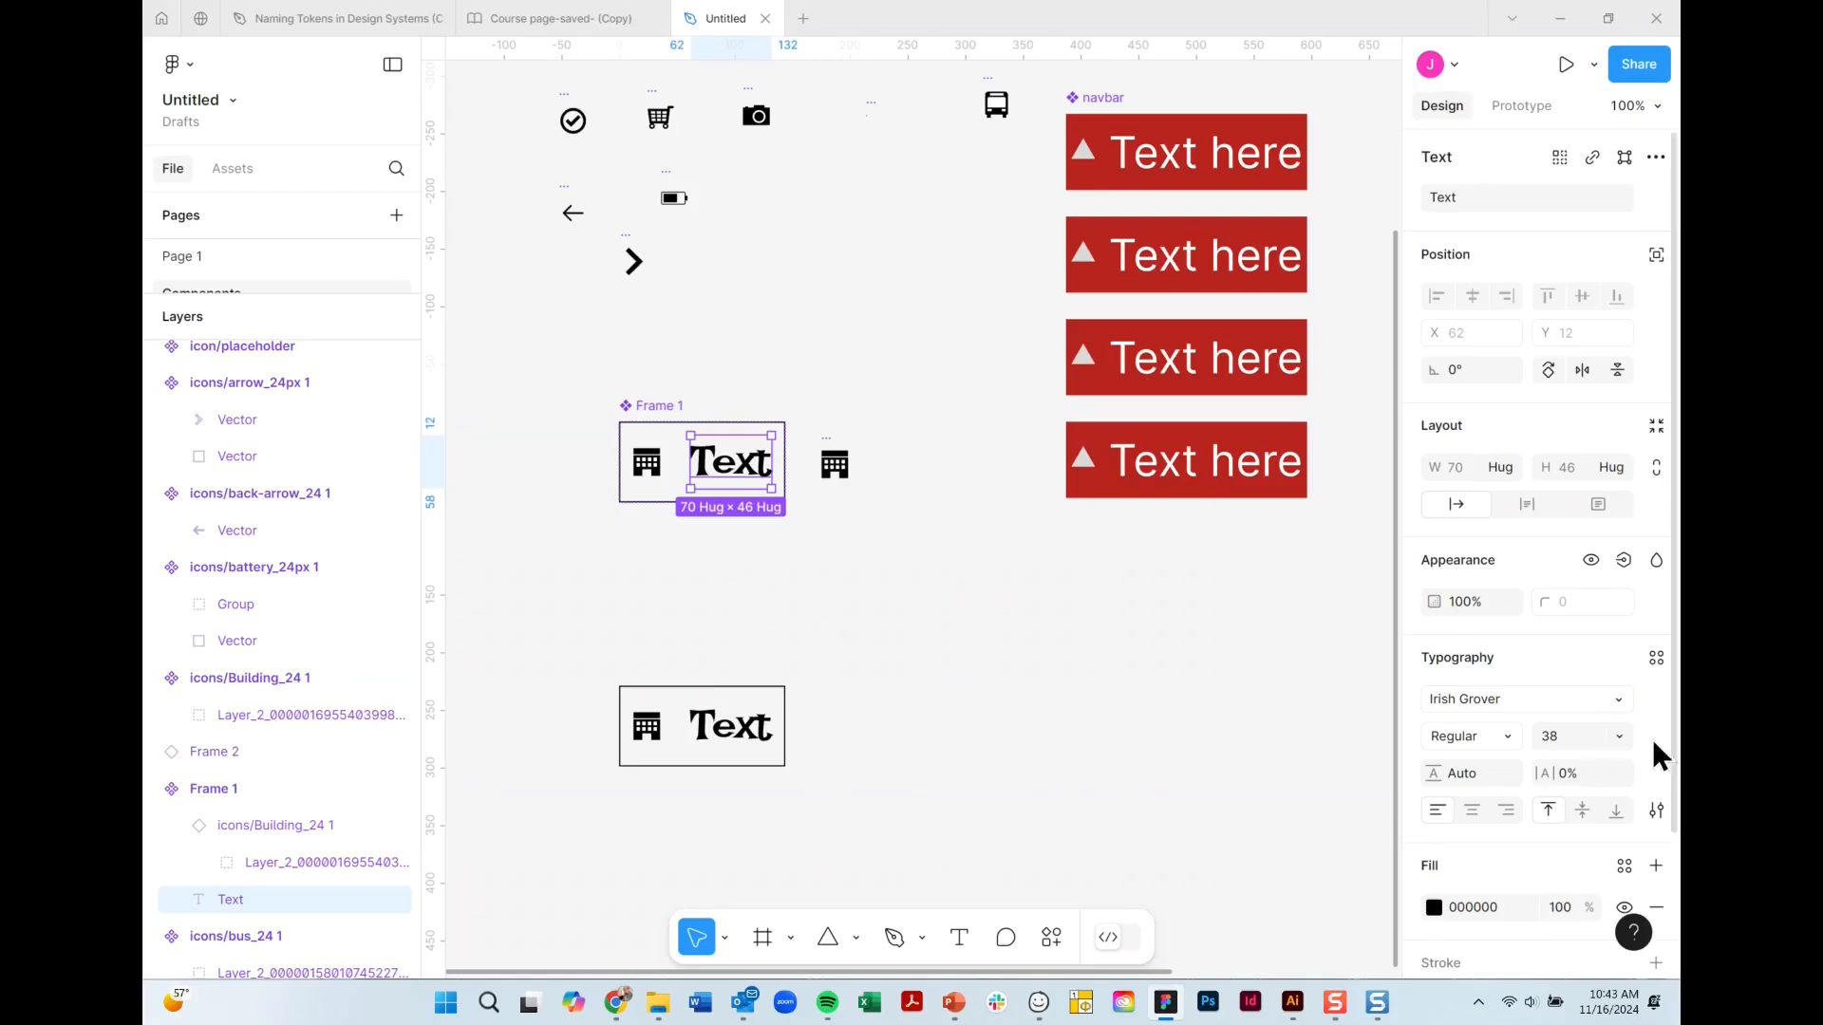
# Create a text style named button/default from the main component's text.
pyautogui.click(1664, 662)
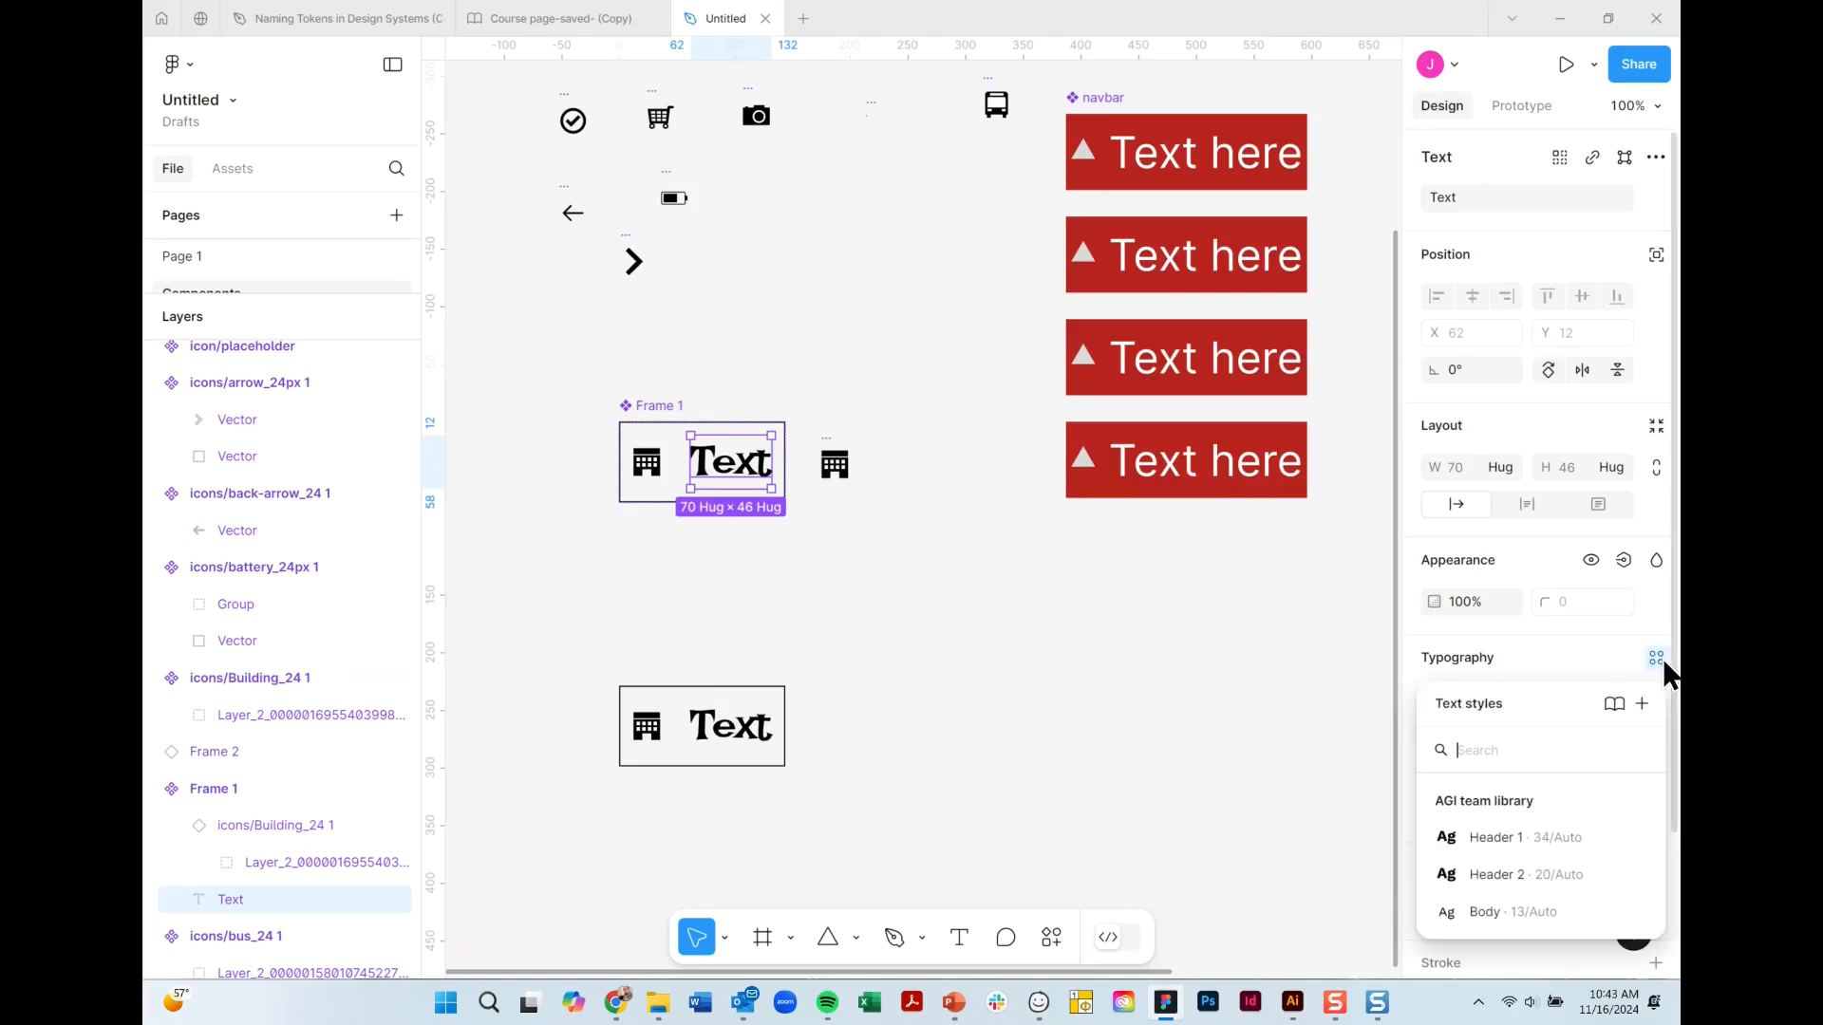
pyautogui.click(1641, 708)
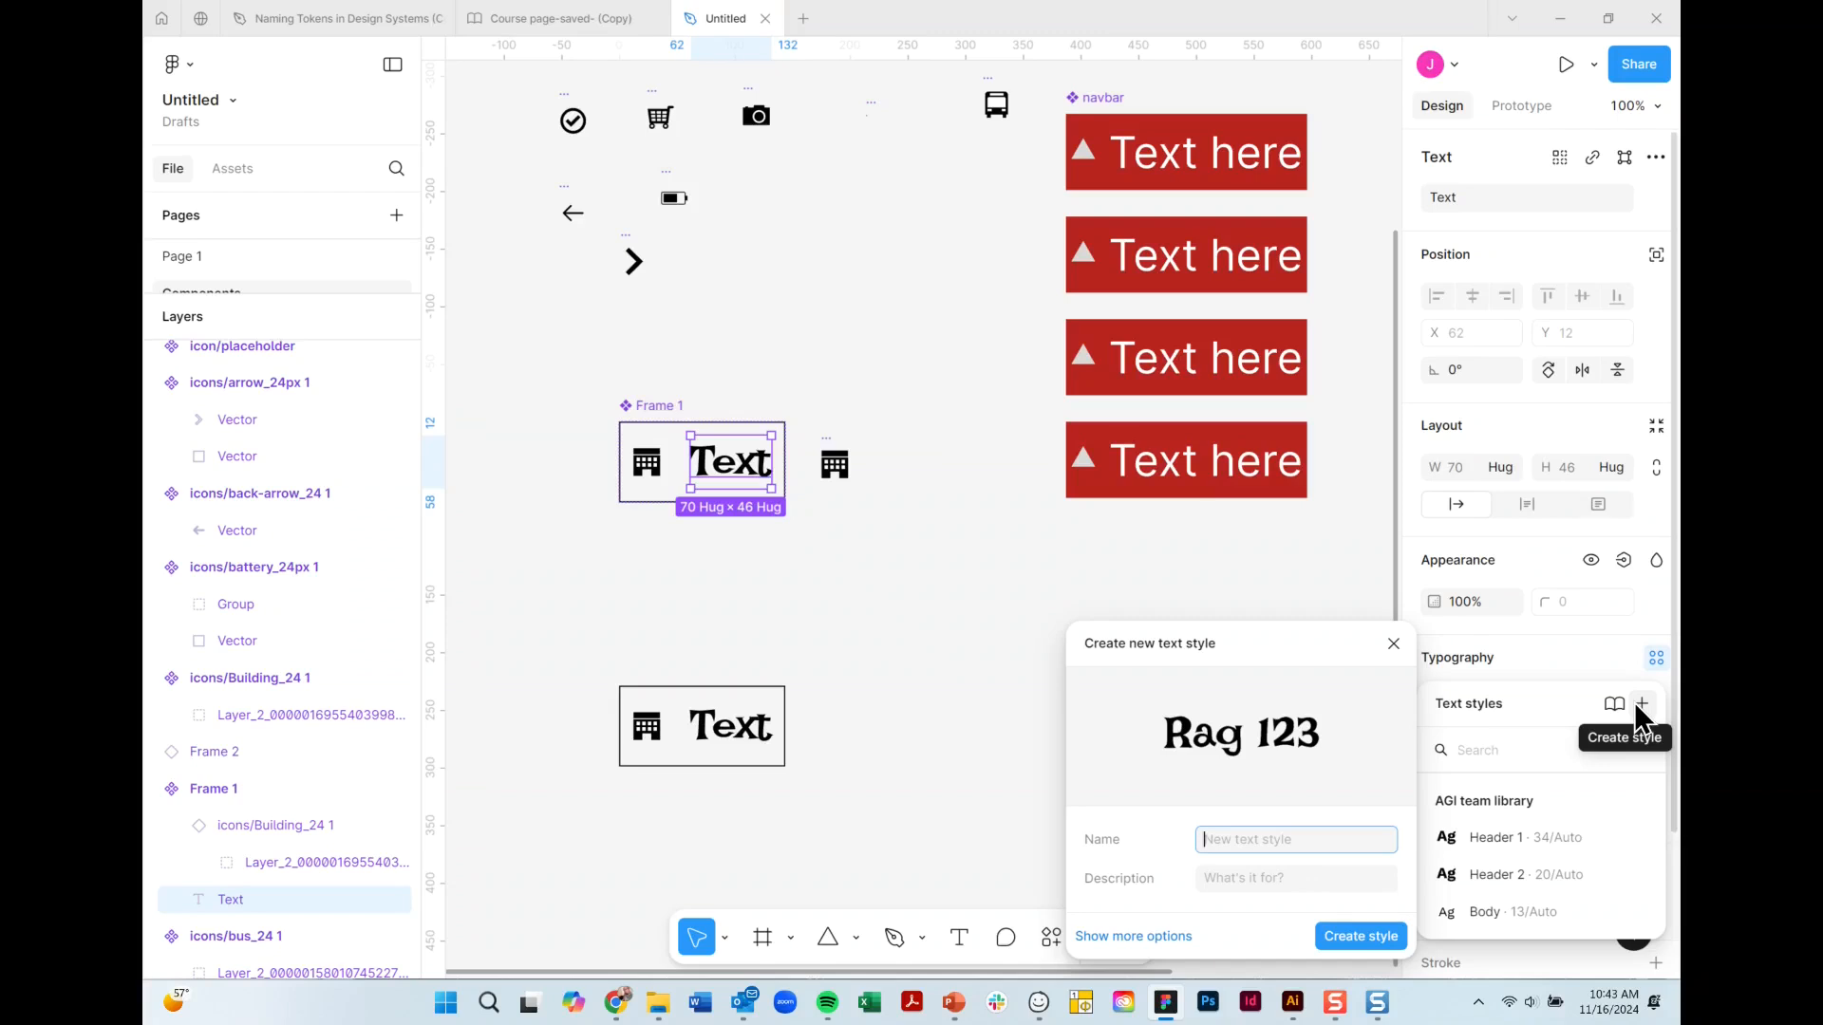
pyautogui.write('button')
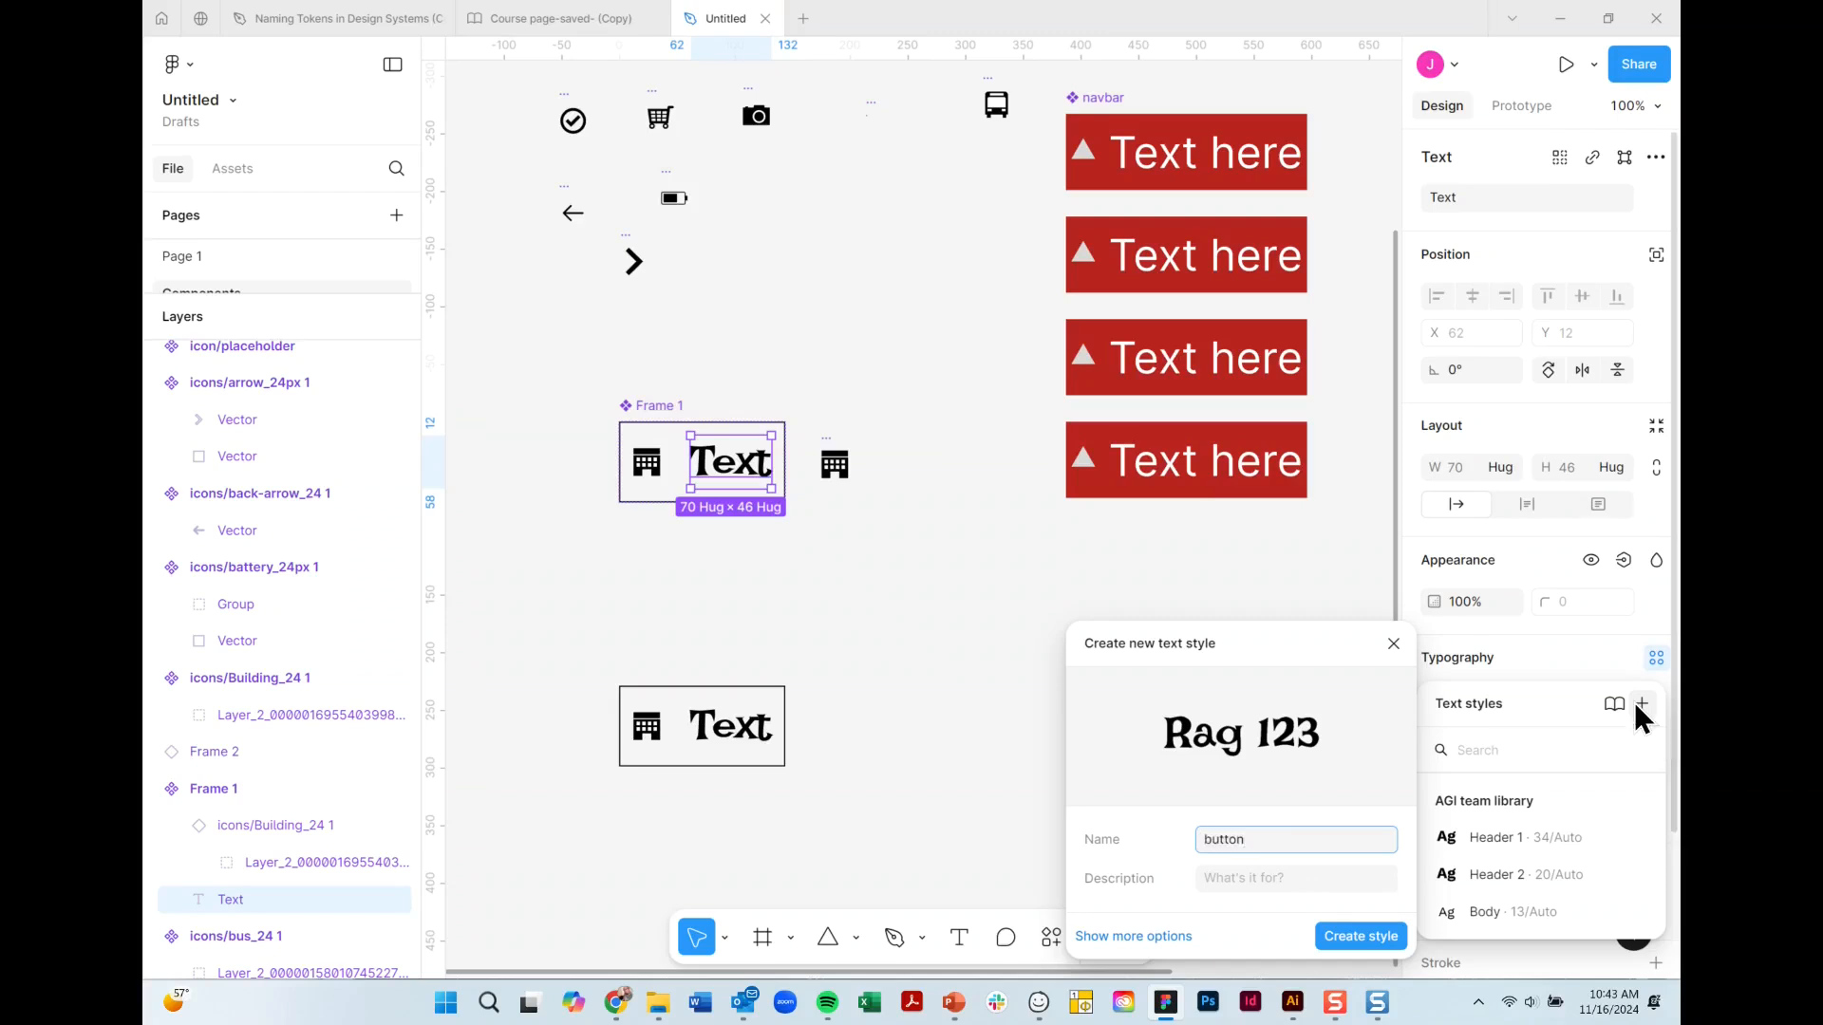
pyautogui.write('/default')
pyautogui.click(1339, 932)
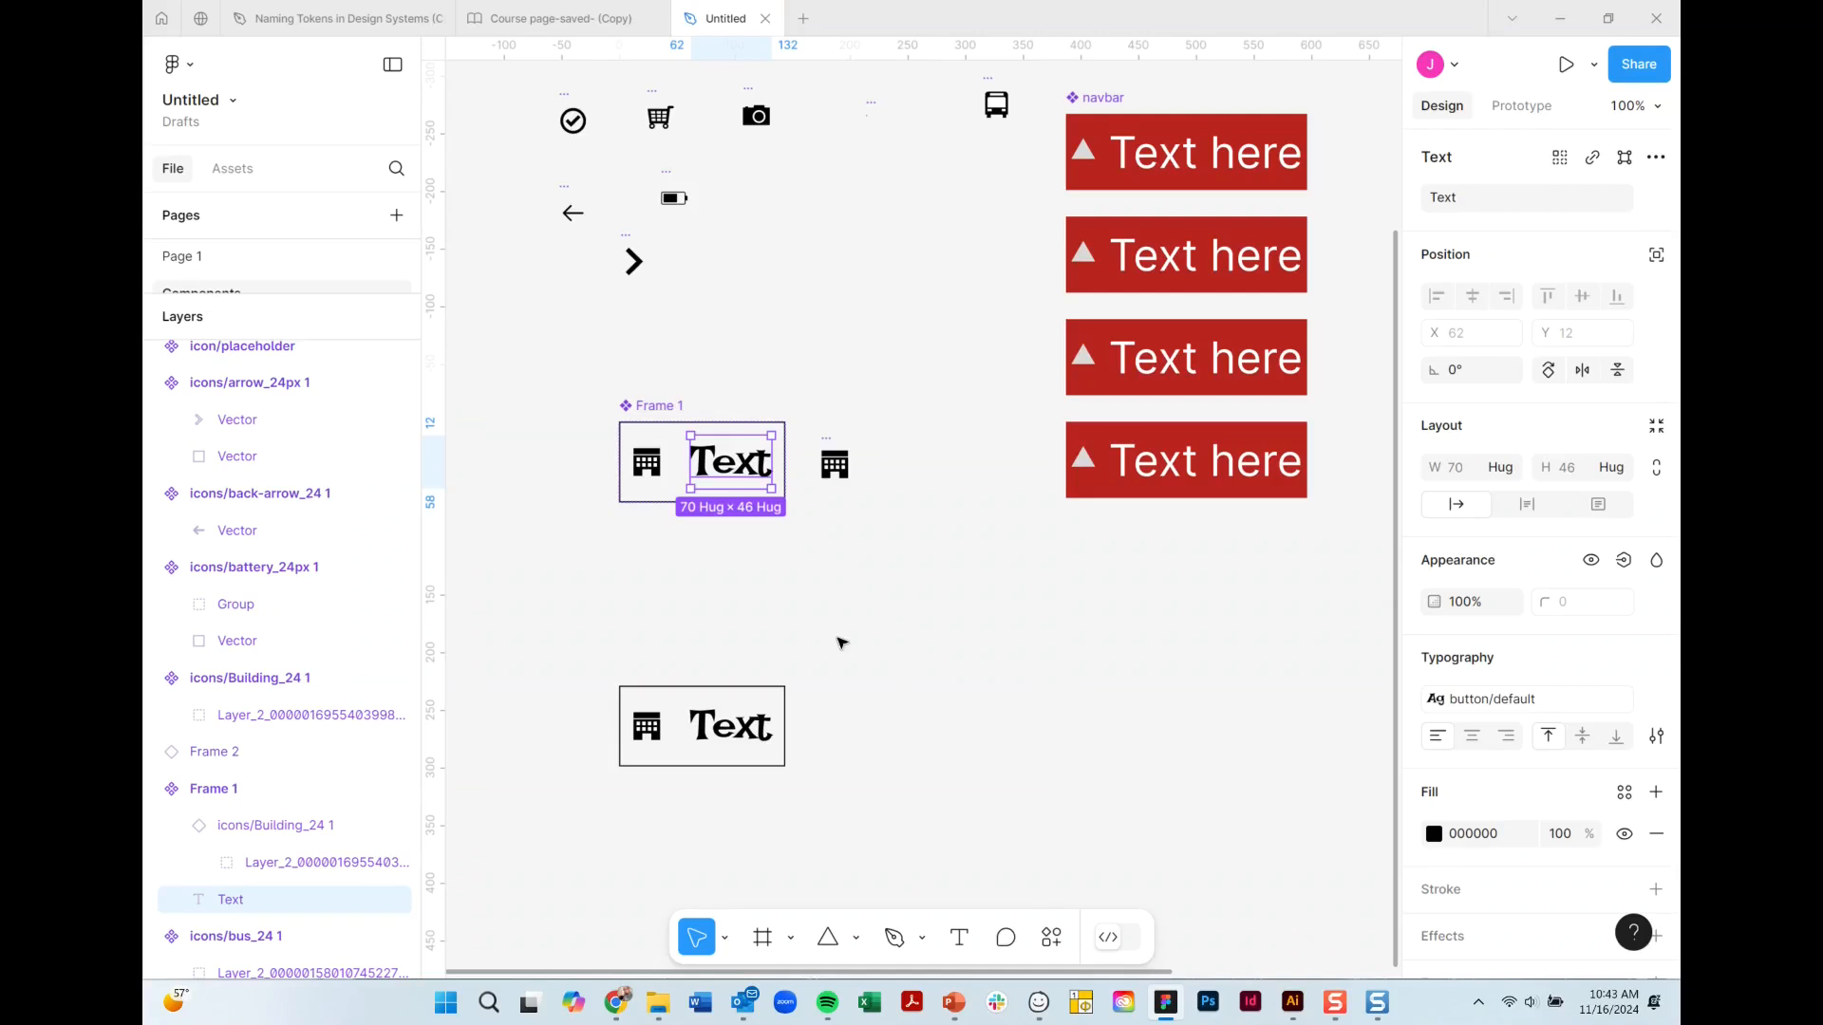
# Apply the button/default text style to the label of the lowest button in the navbar component.
pyautogui.click(1294, 465)
pyautogui.doubleClick(1294, 465)
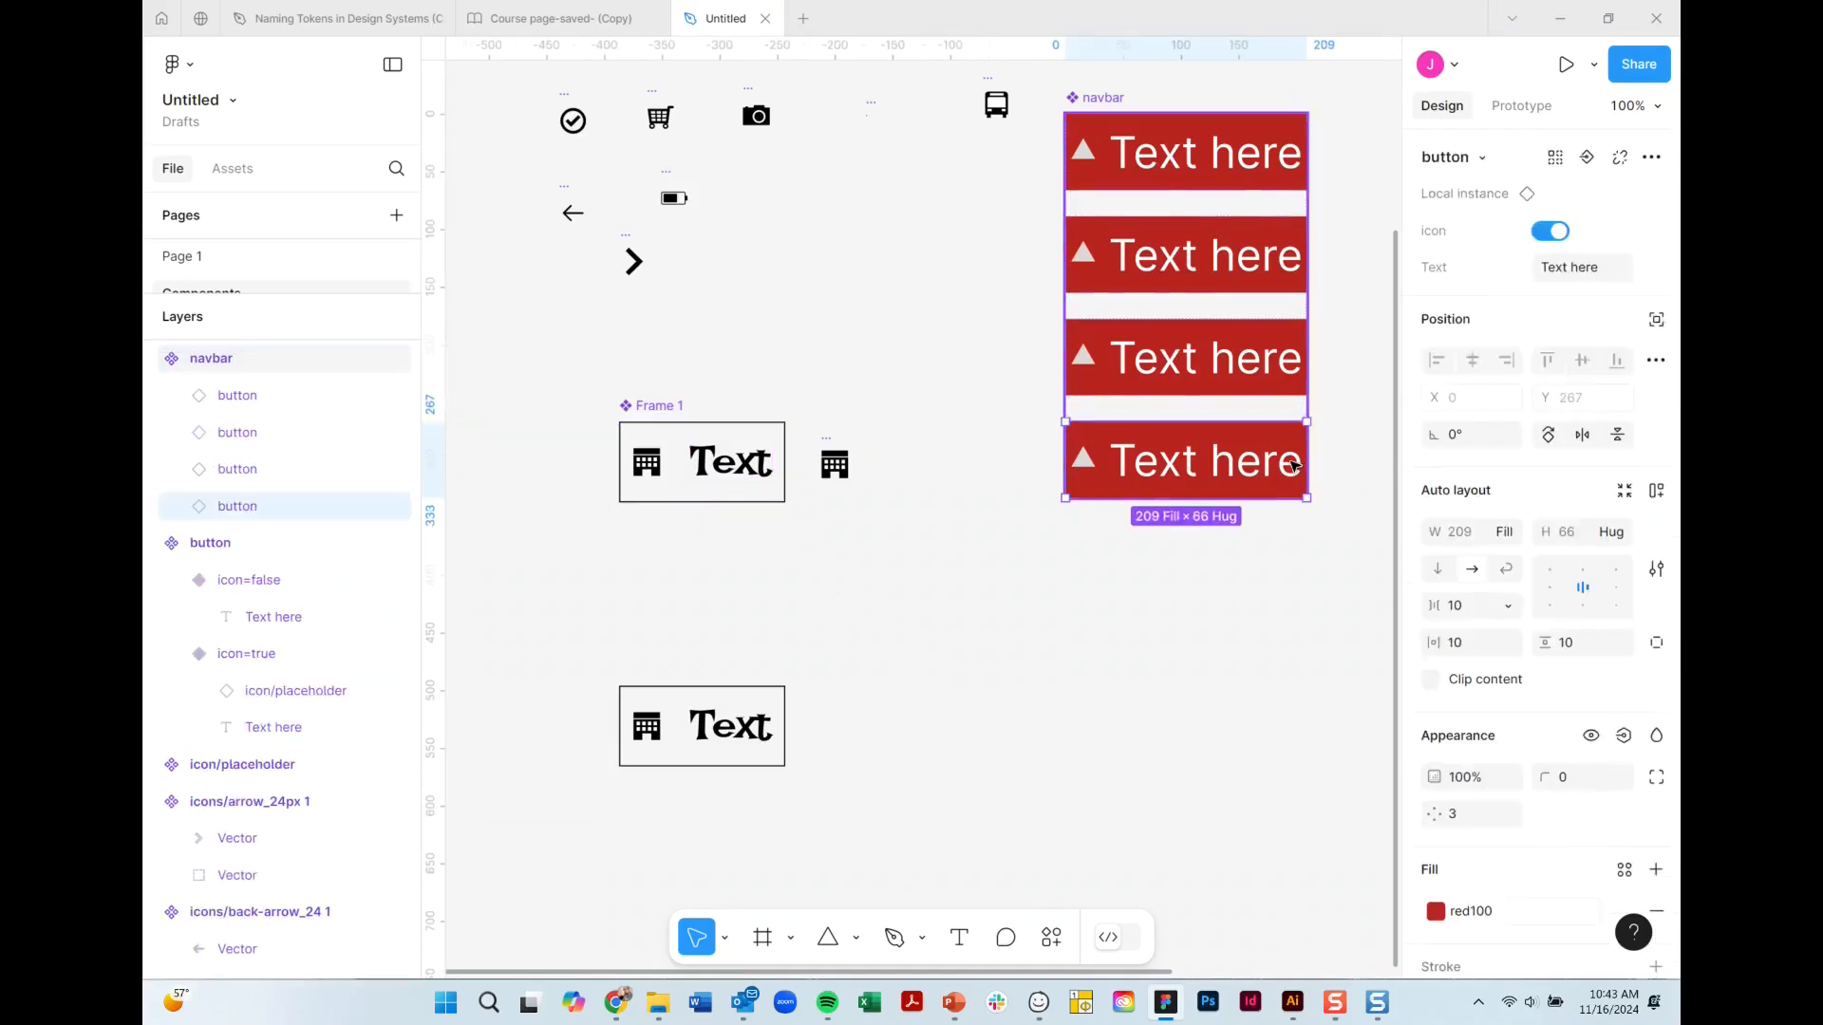
pyautogui.doubleClick(1294, 465)
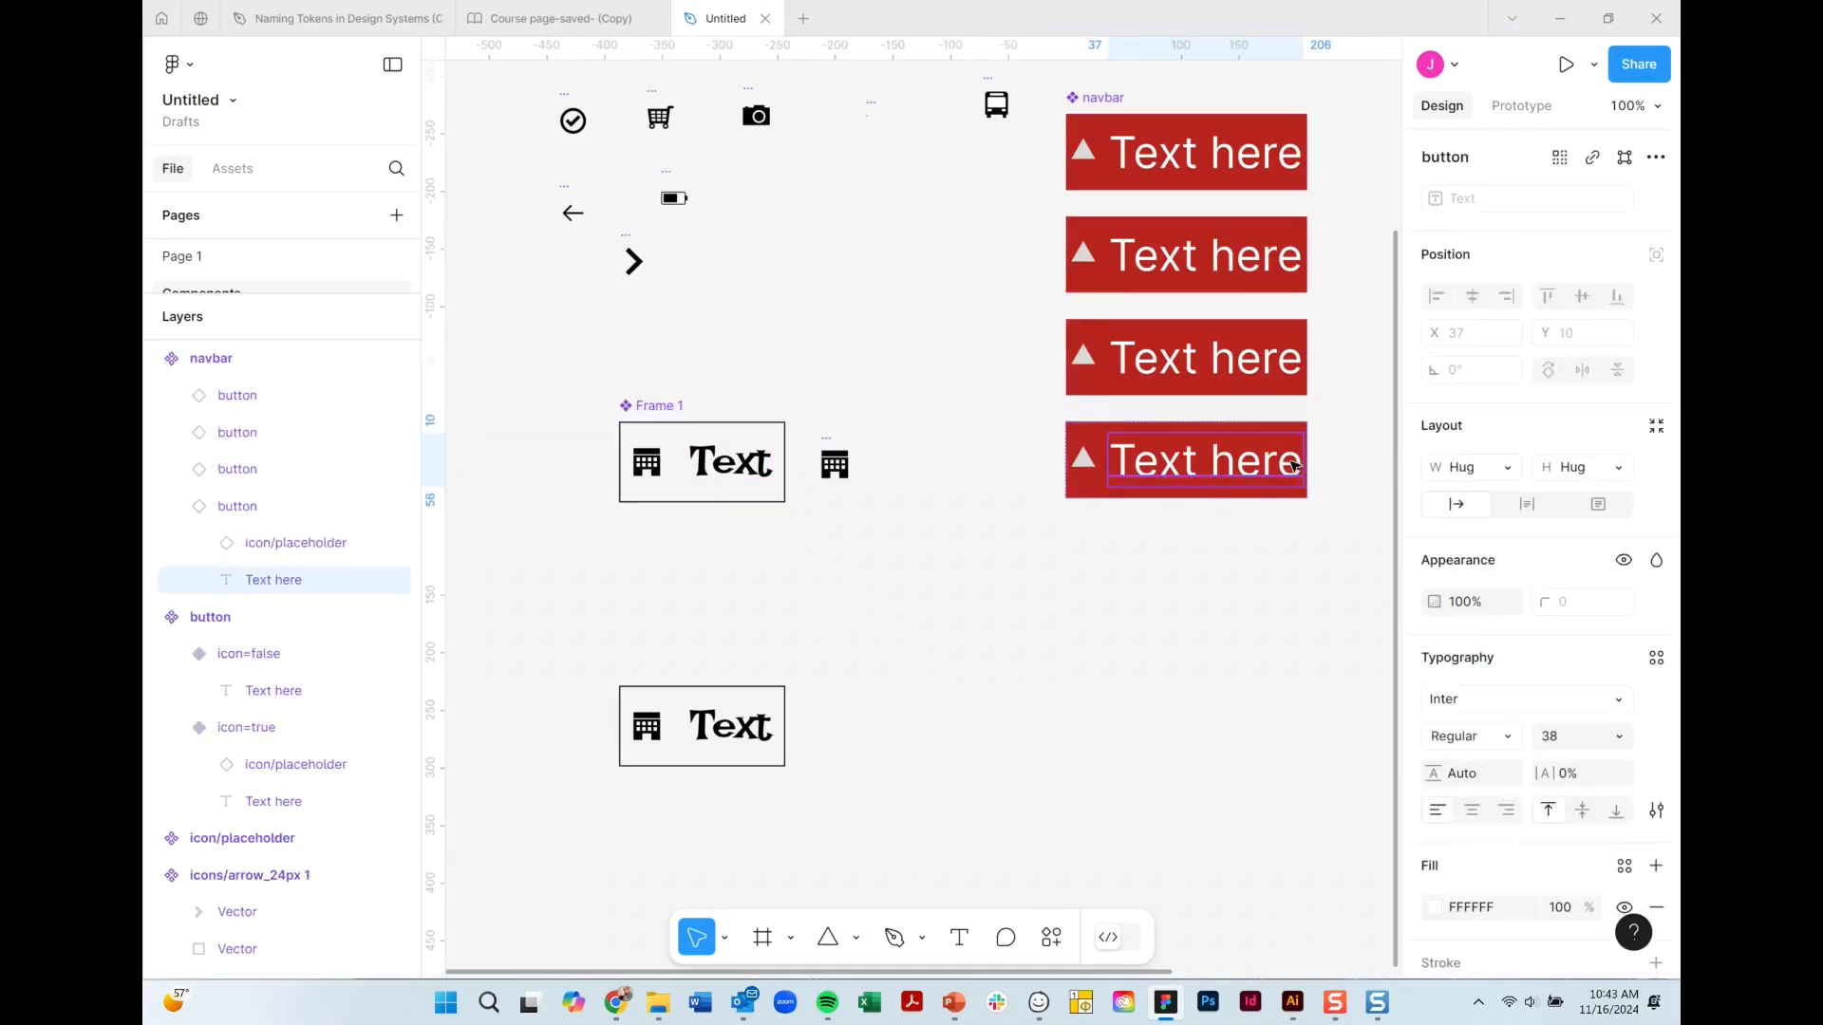
pyautogui.click(1657, 657)
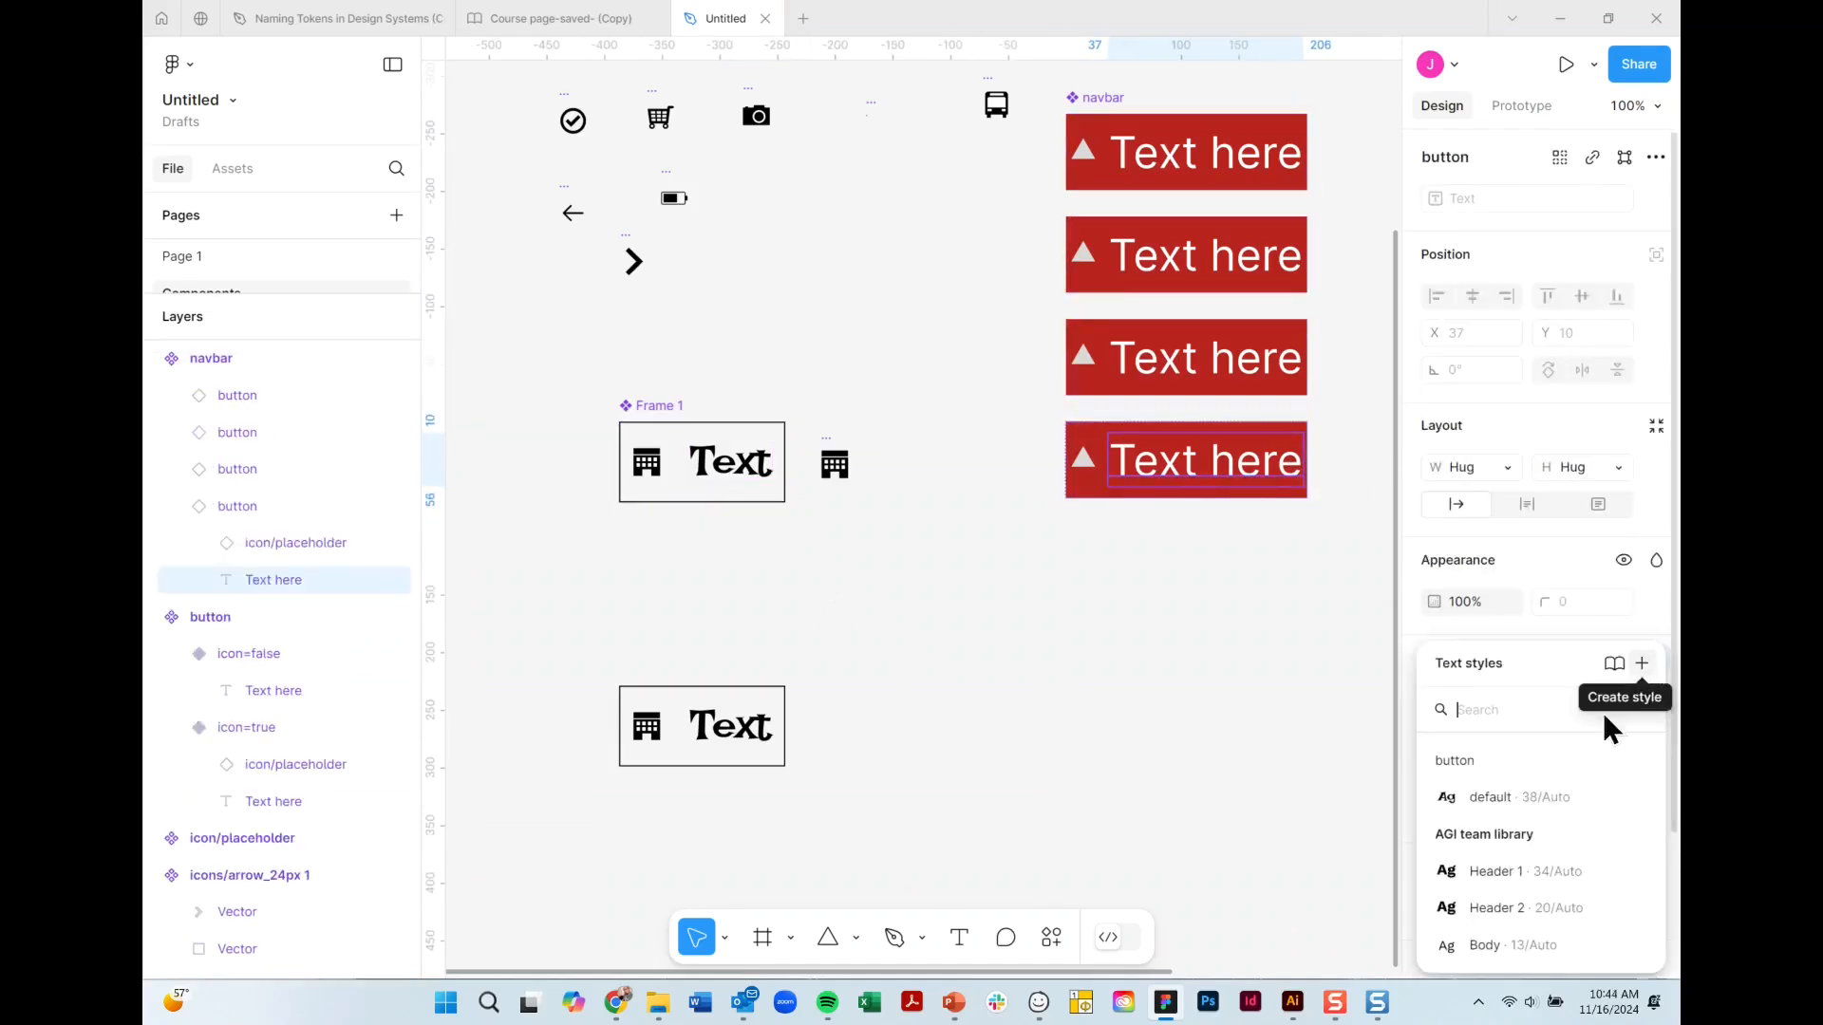
pyautogui.click(1497, 796)
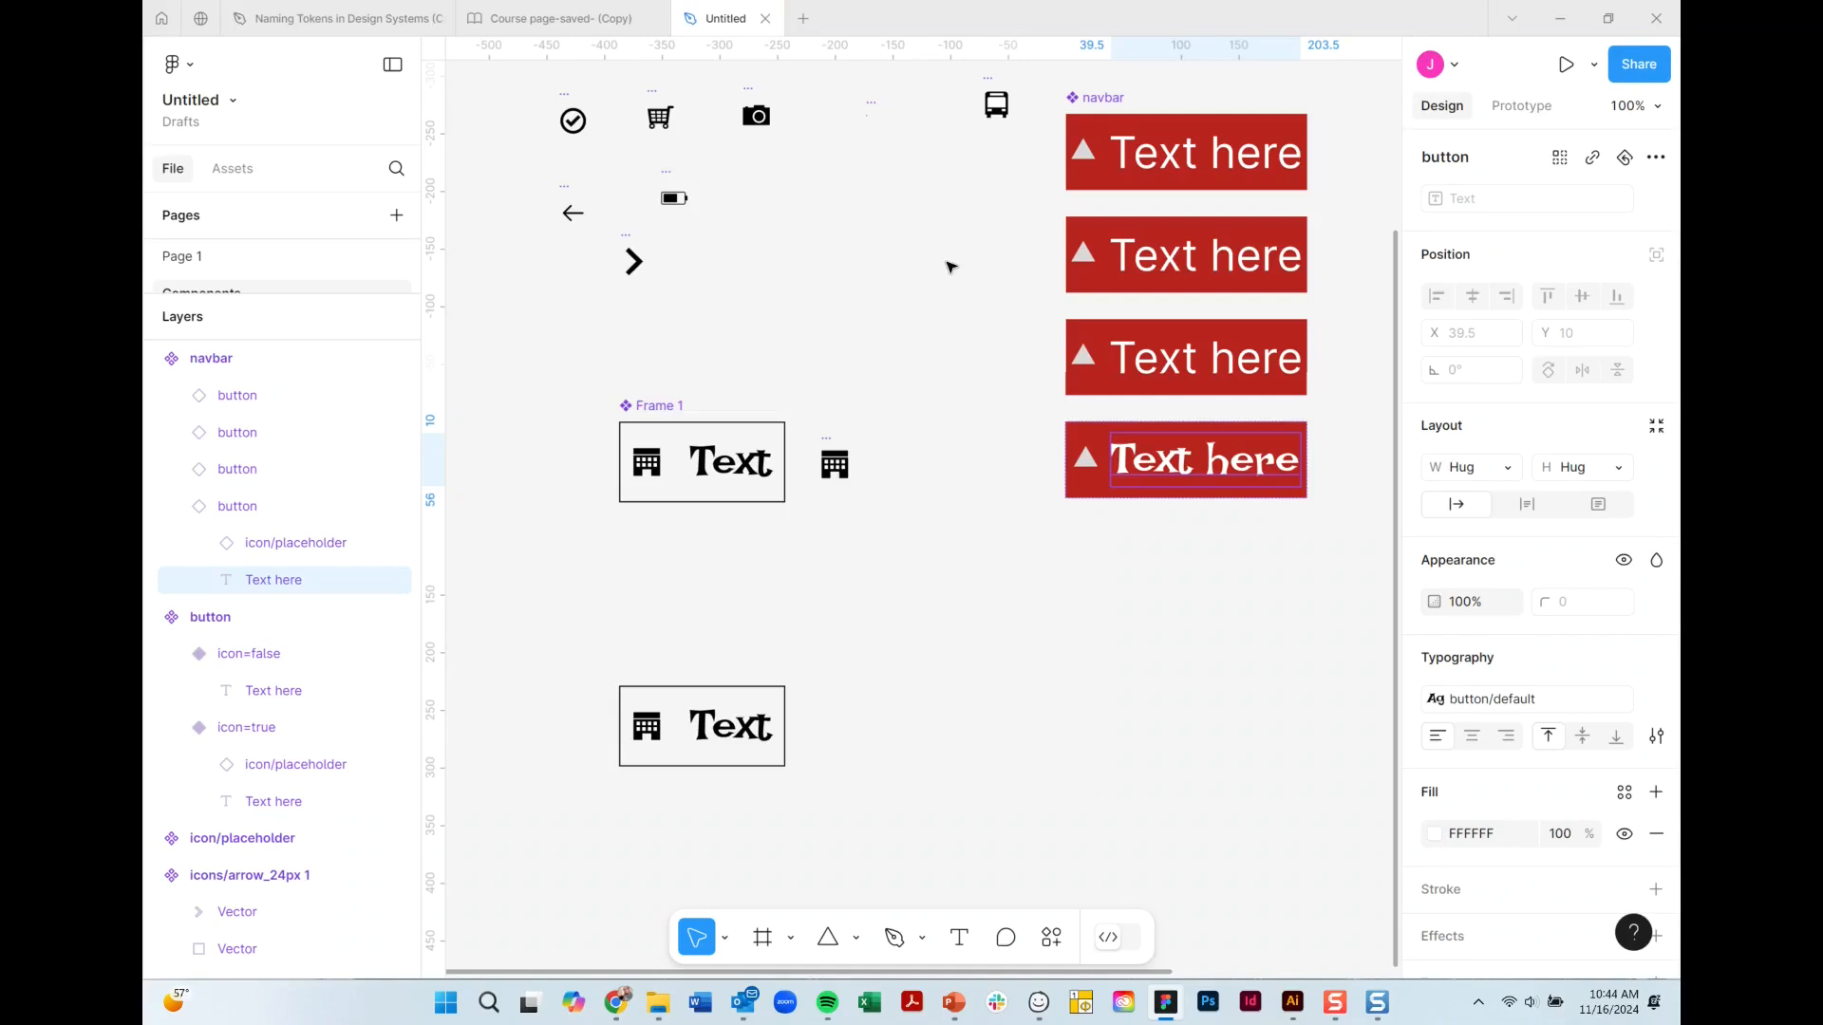
# Draw a section about 278 × 269 around the checkbox, cart, camera, back-arrow, battery and arrow icons.
pyautogui.hscroll(-5, 1034, 395)
pyautogui.scroll(2, 1034, 395)
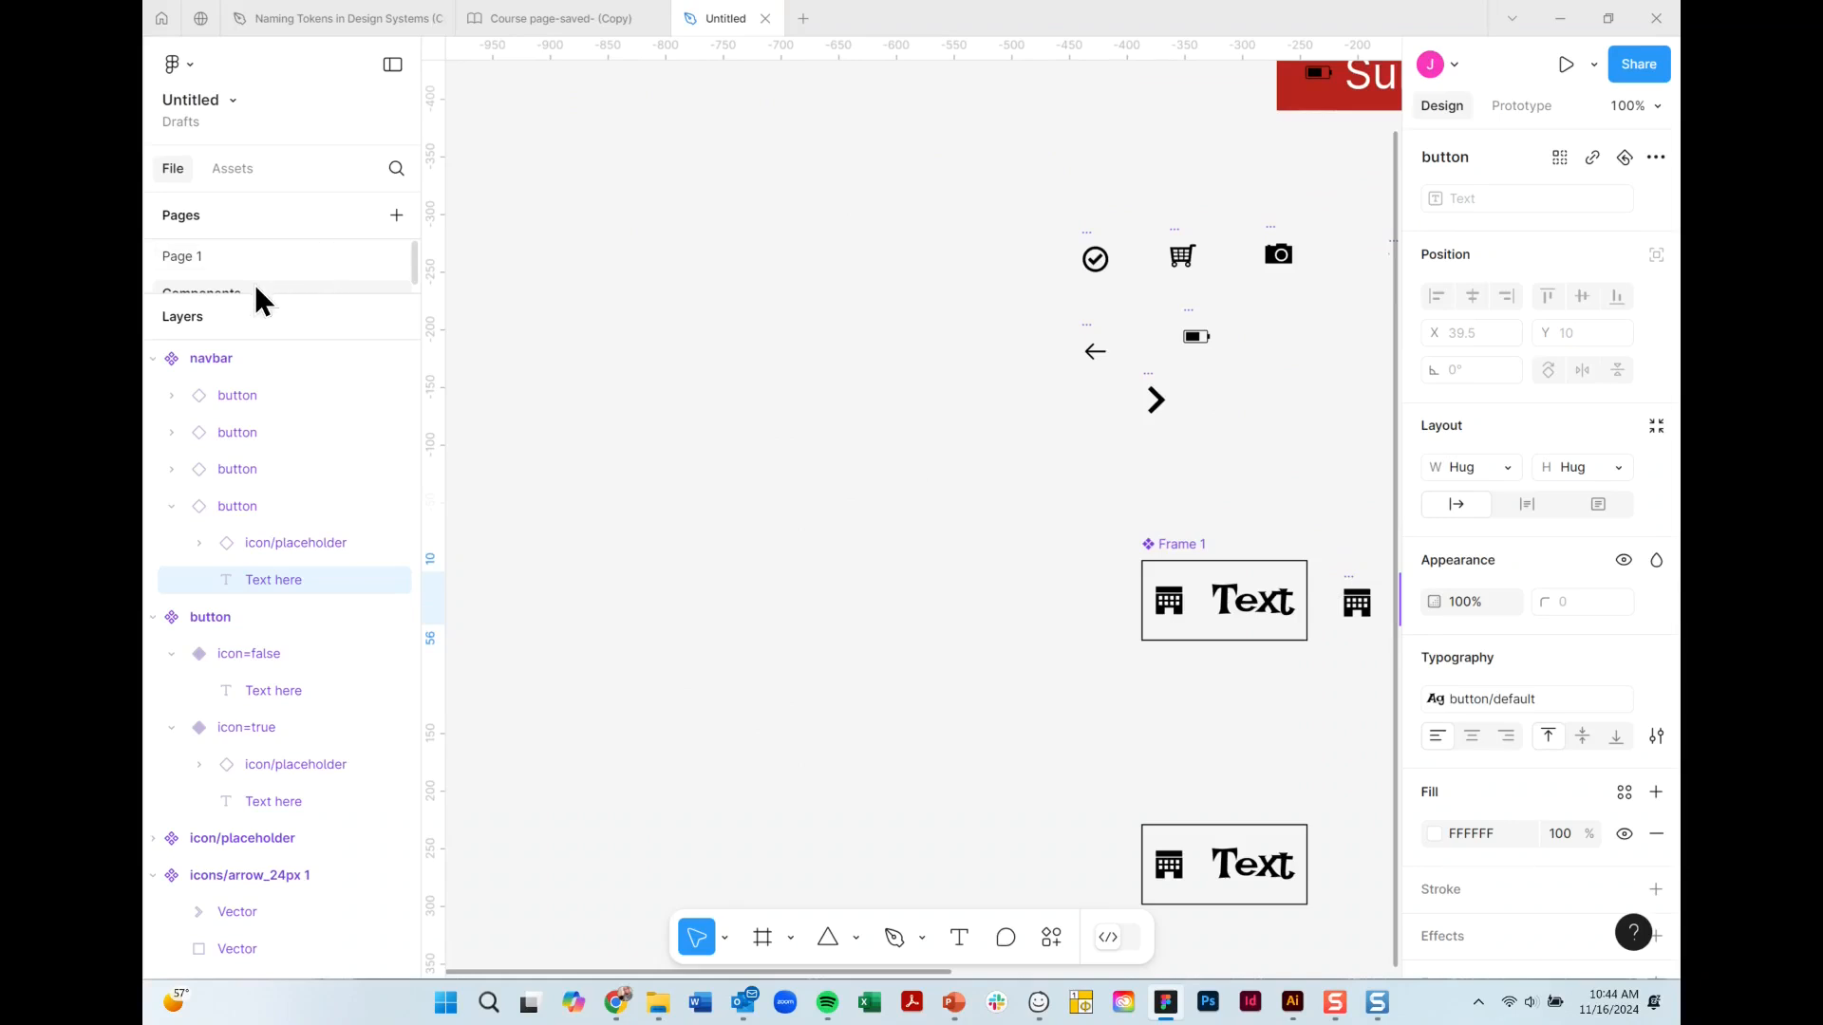
pyautogui.click(790, 939)
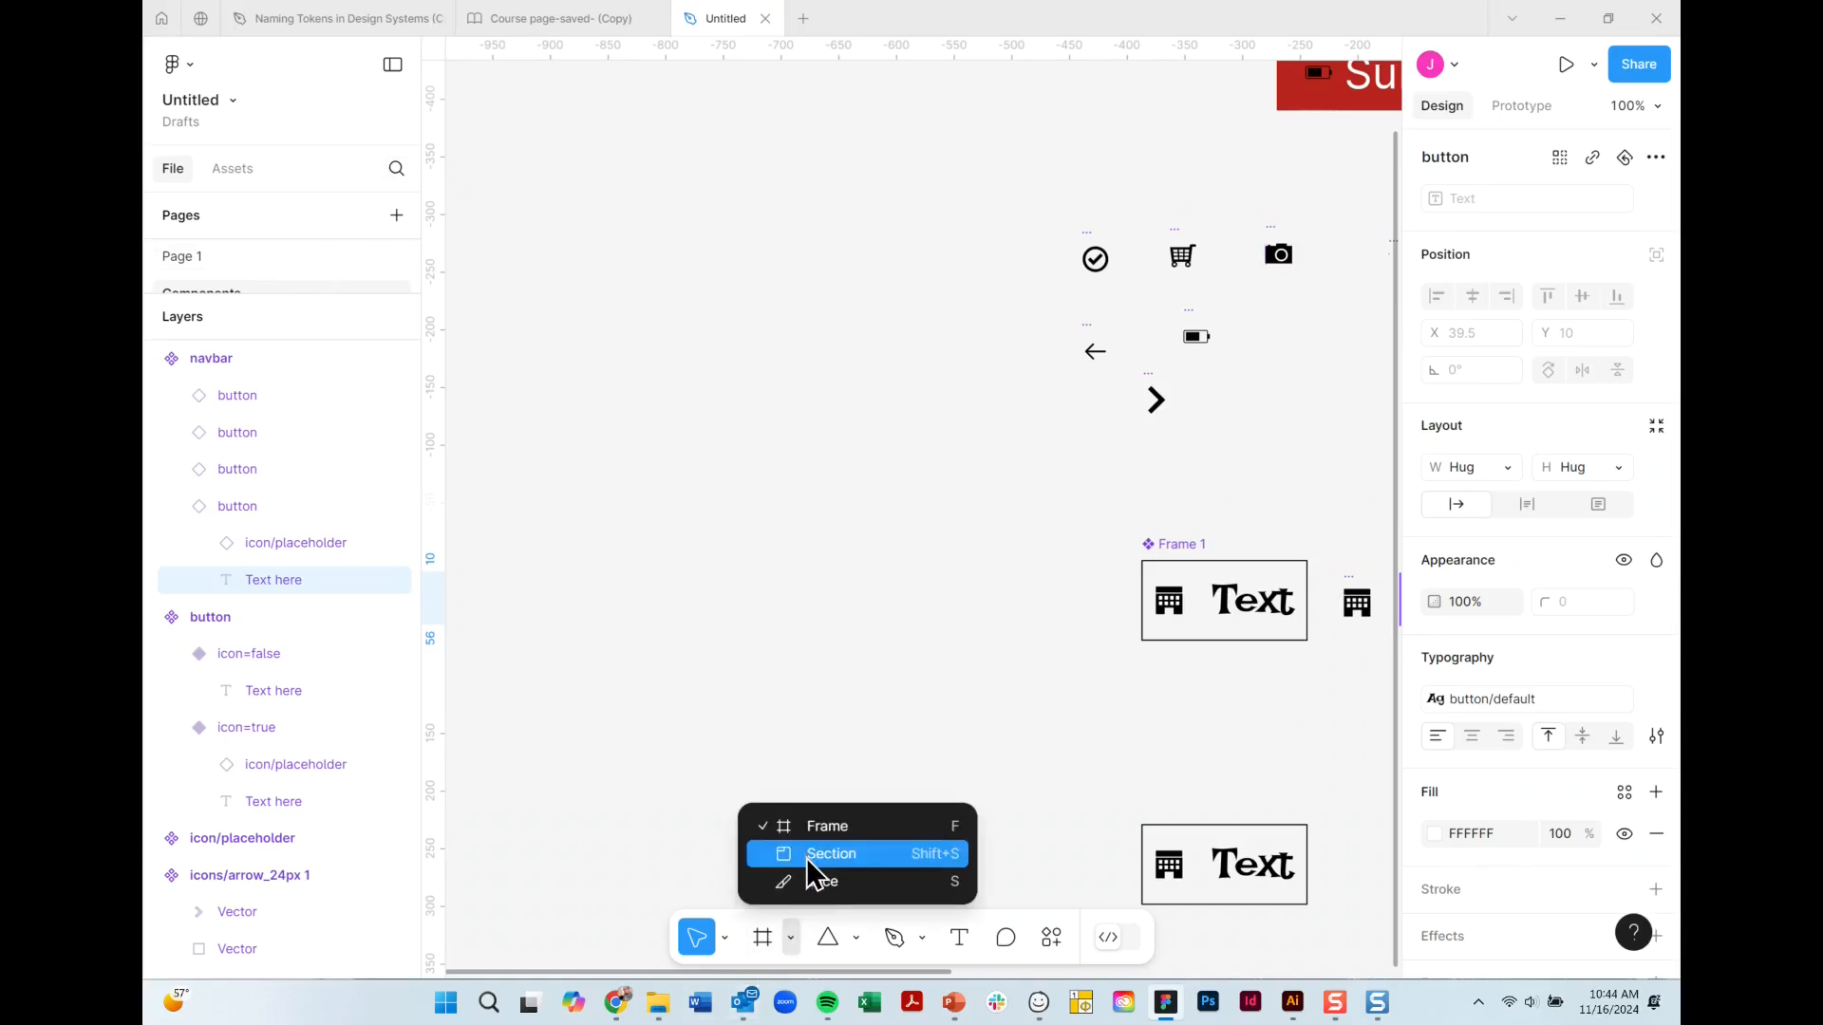
pyautogui.click(814, 851)
pyautogui.moveTo(997, 170); pyautogui.dragTo(1319, 482)
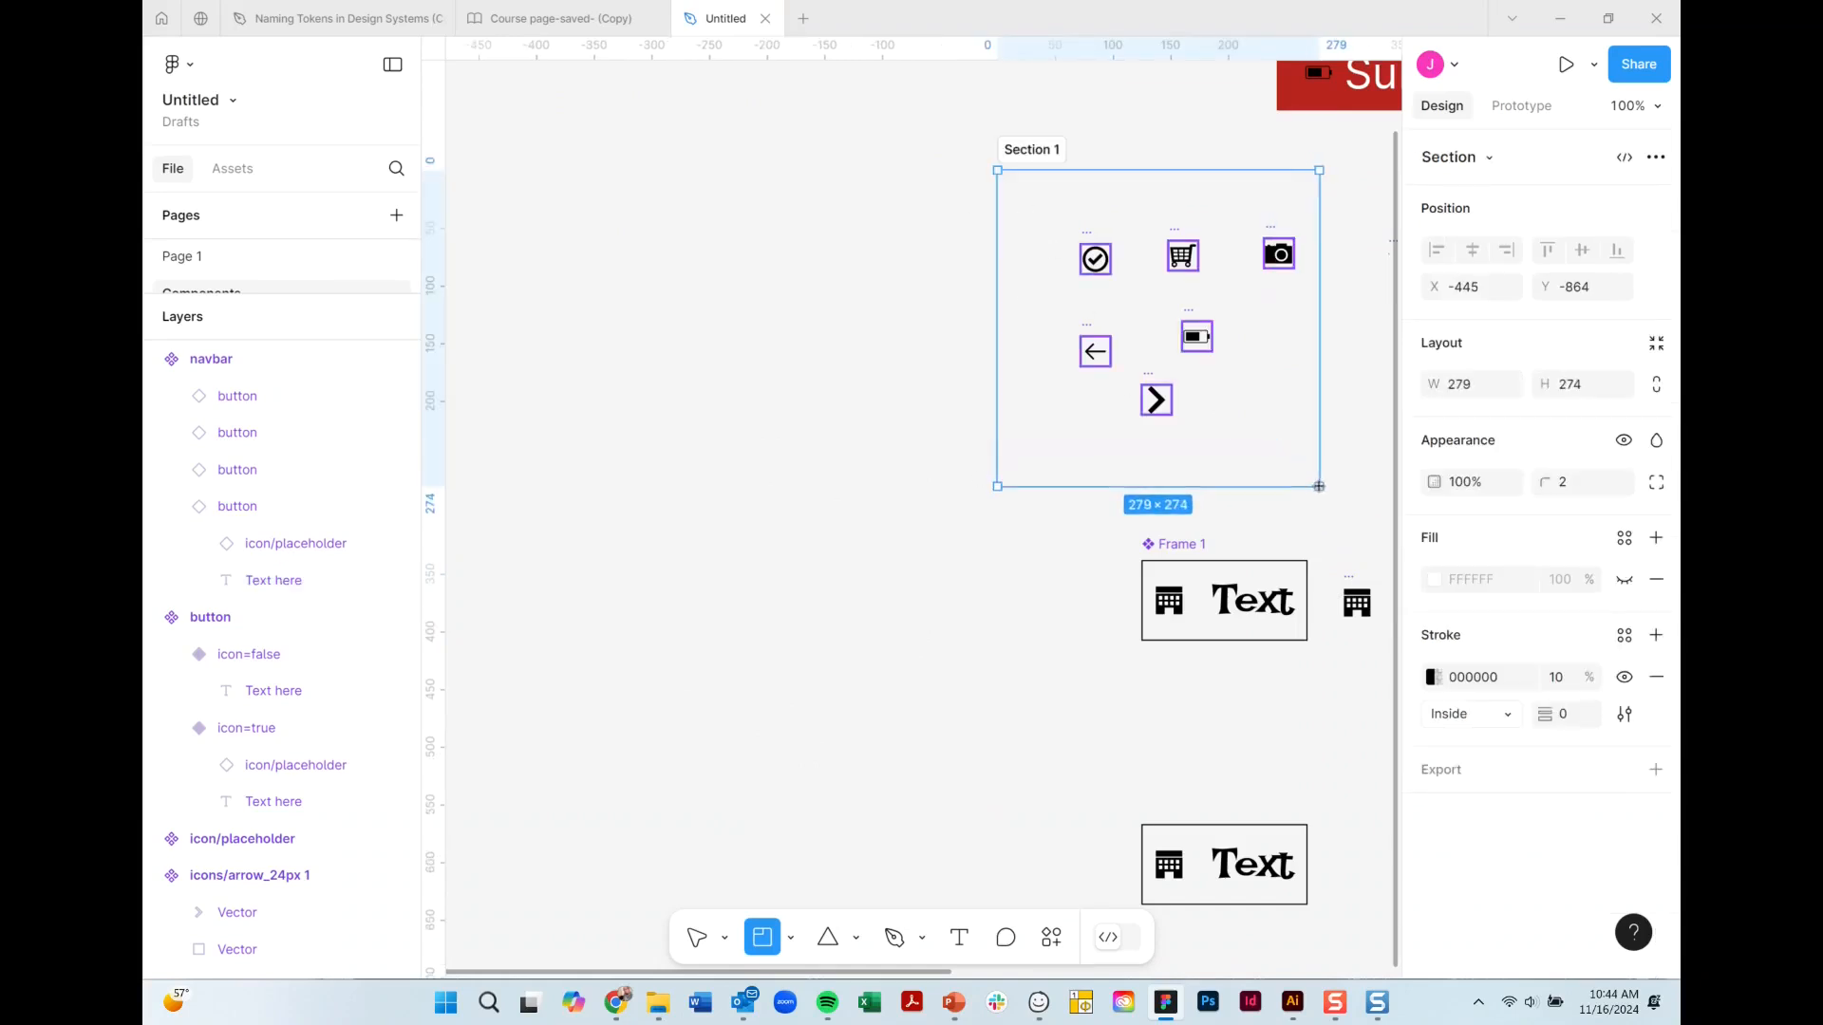
# Rename the new section mobile and show the top level of the local assets.
pyautogui.doubleClick(1045, 147)
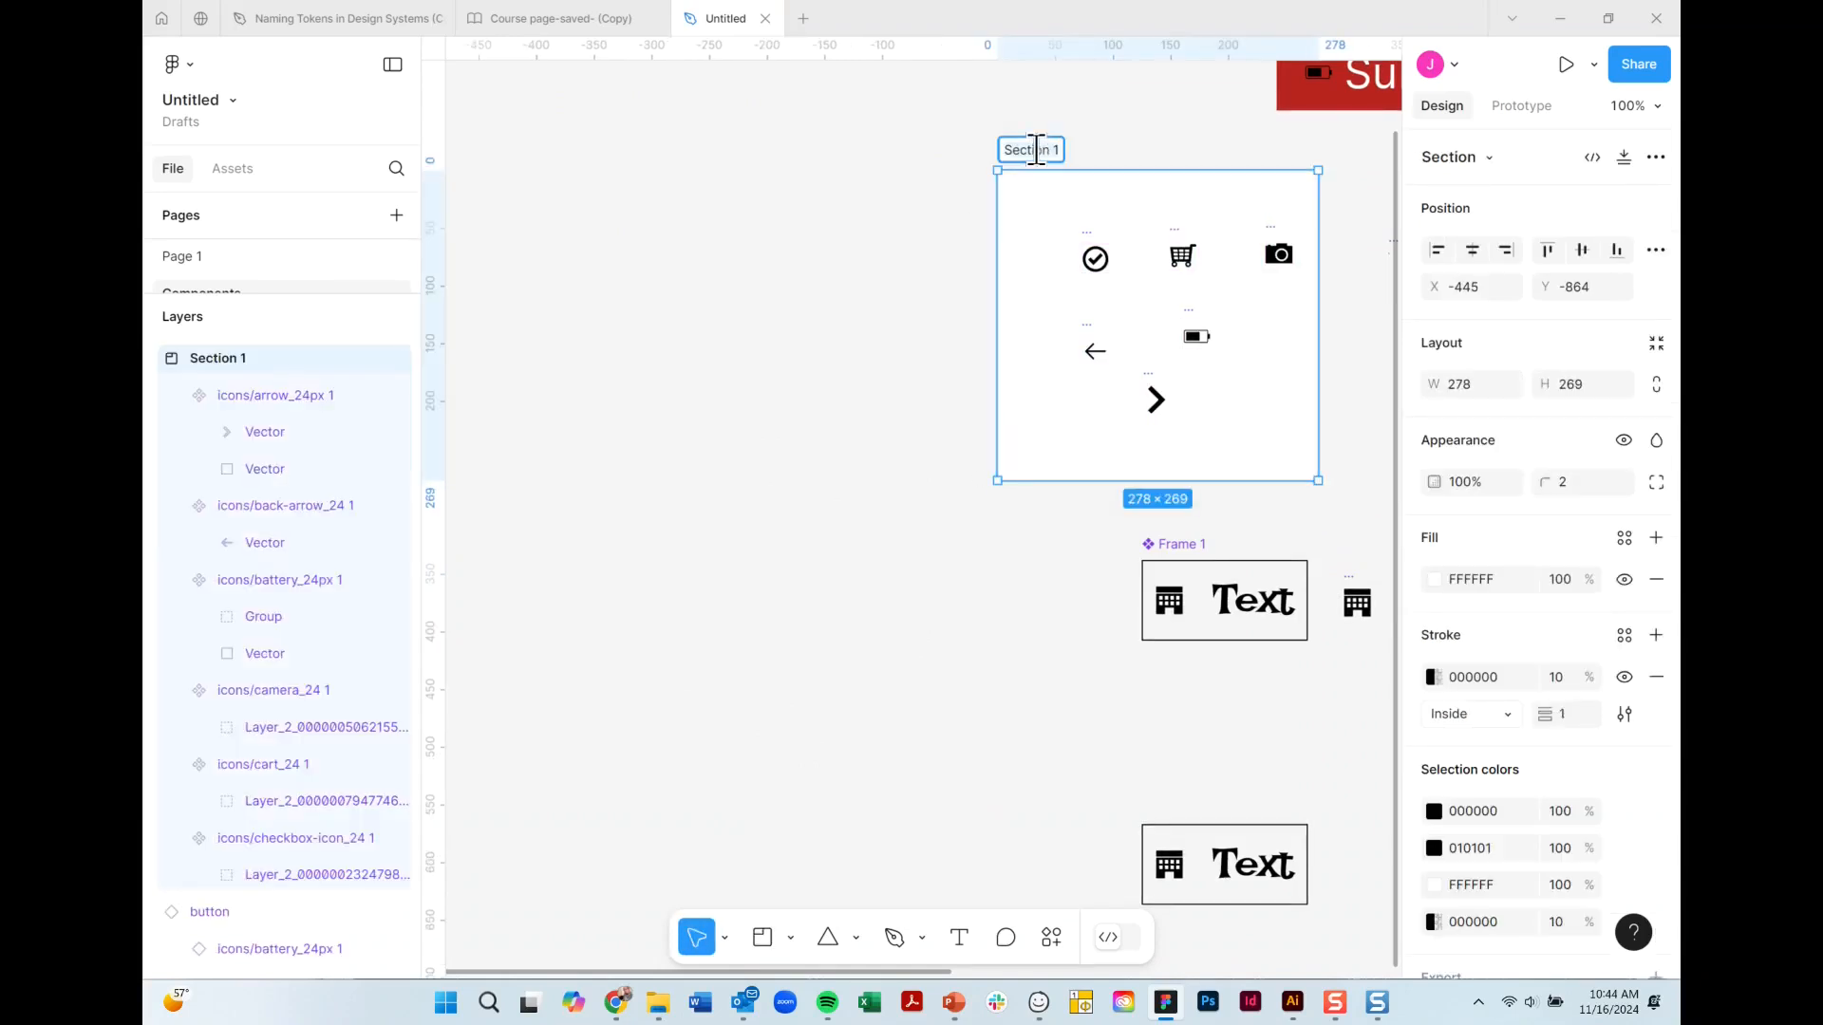
pyautogui.write('mdbile')
pyautogui.click(741, 324)
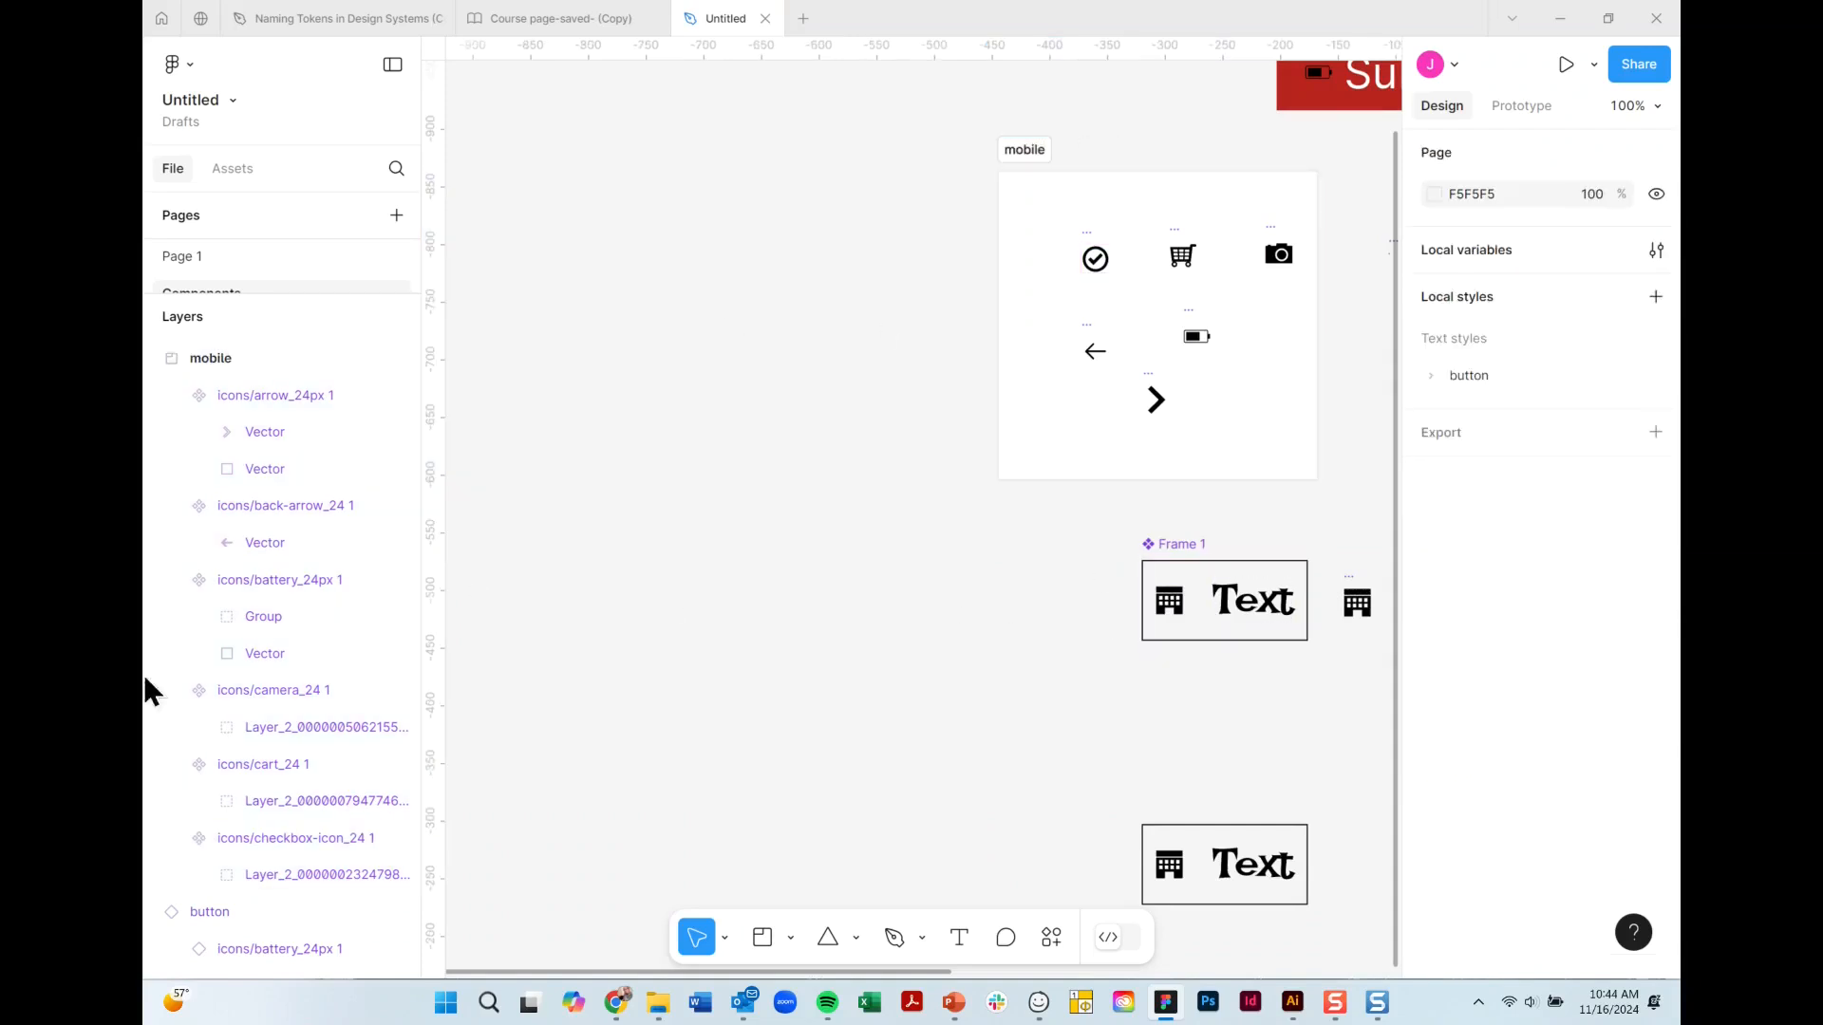
pyautogui.click(232, 168)
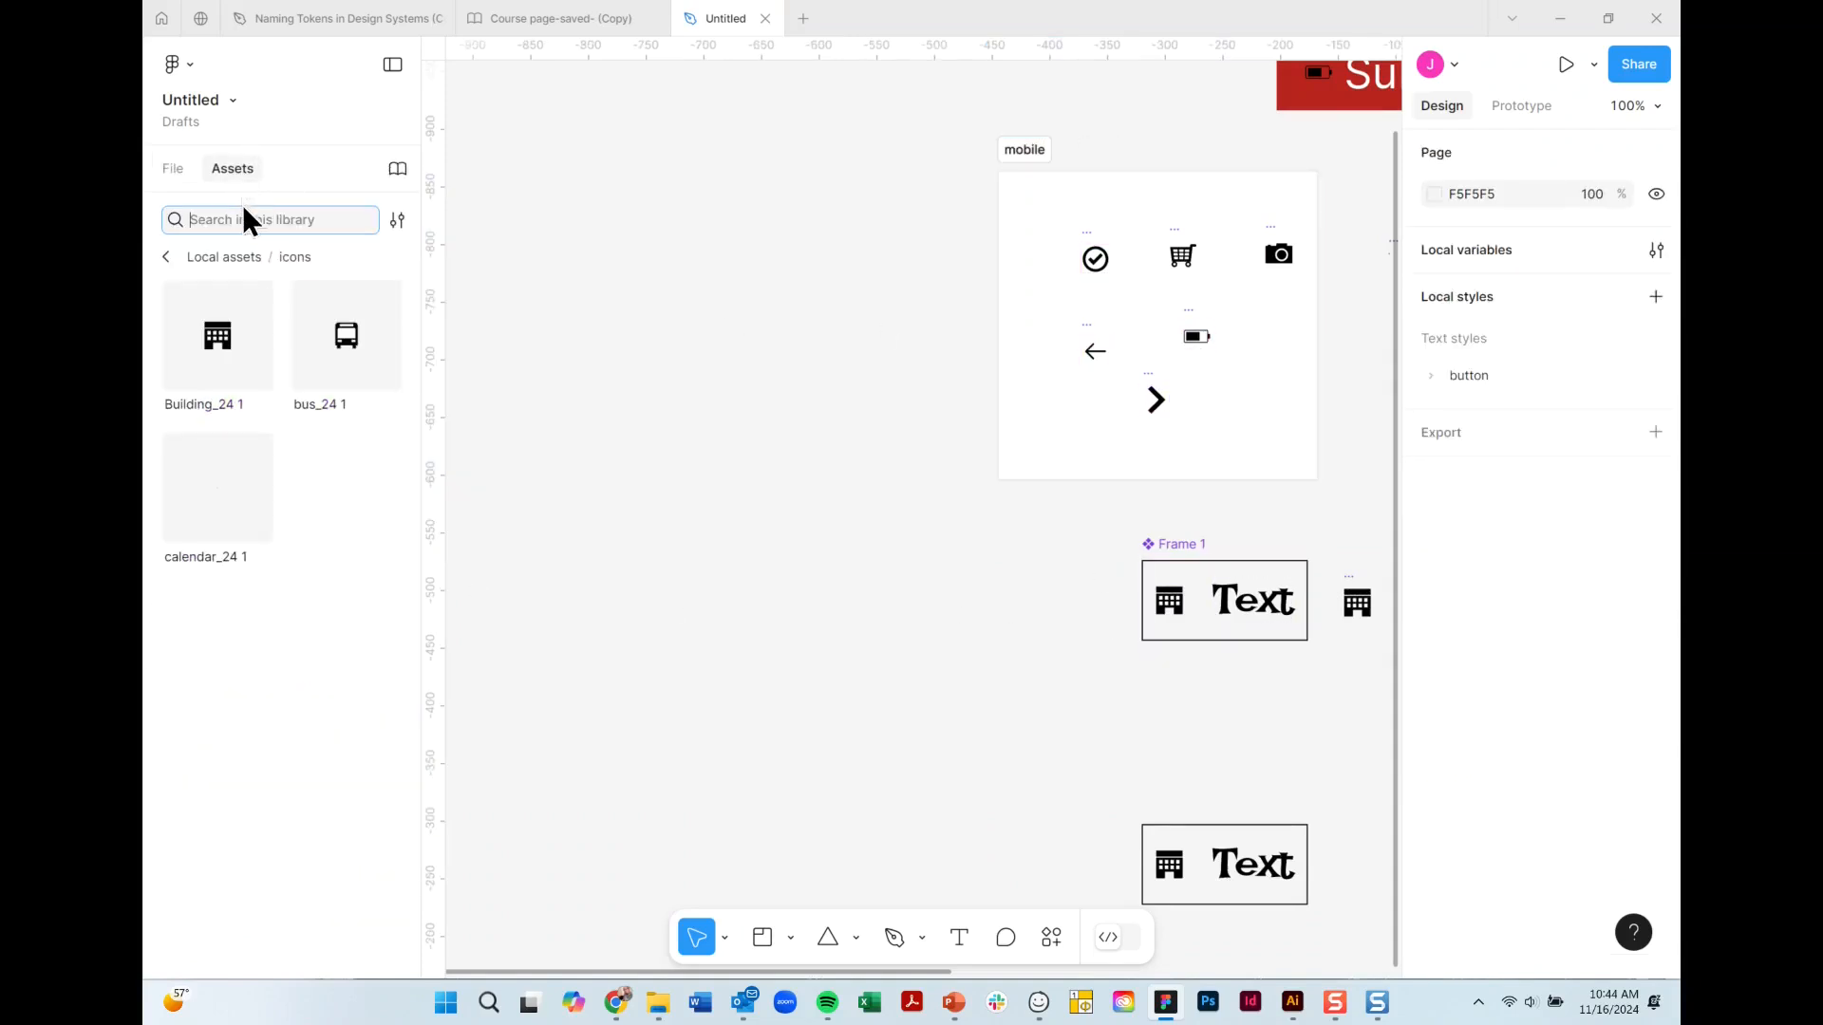
pyautogui.click(168, 255)
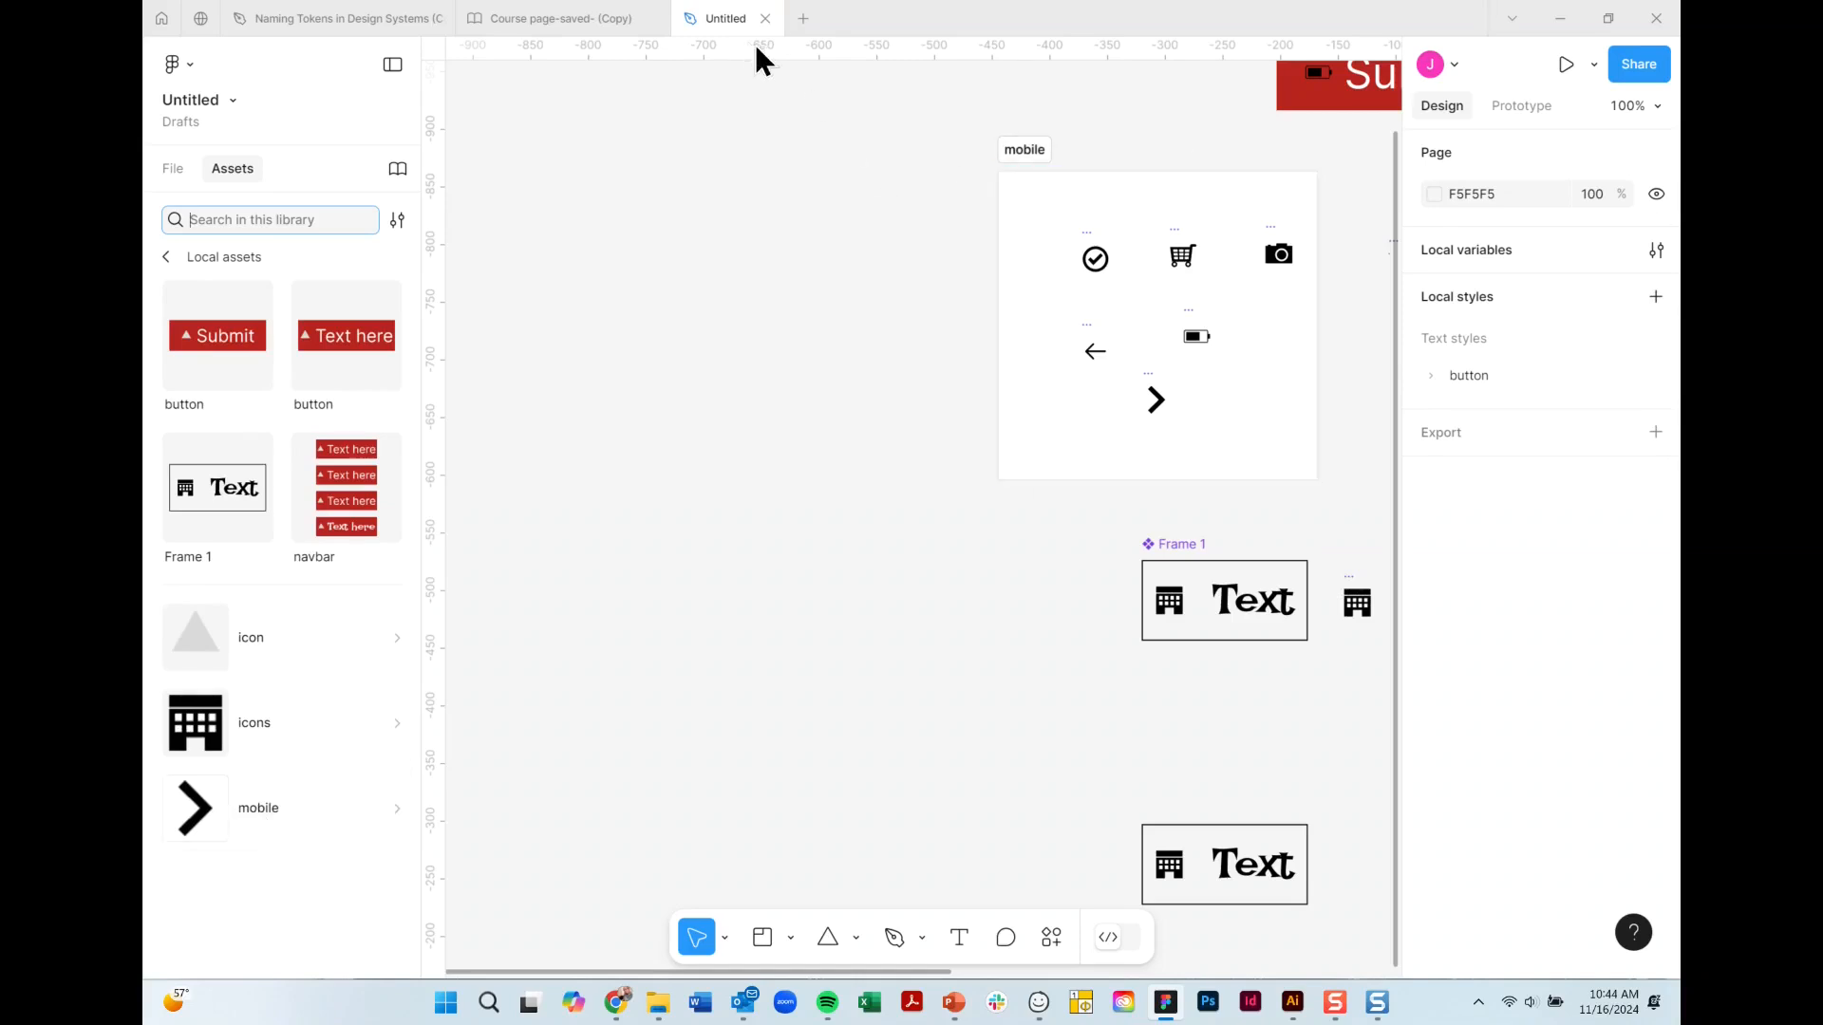
# Rename the file Junk and reopen it from the Drafts folder.
pyautogui.click(202, 93)
pyautogui.doubleClick(198, 97)
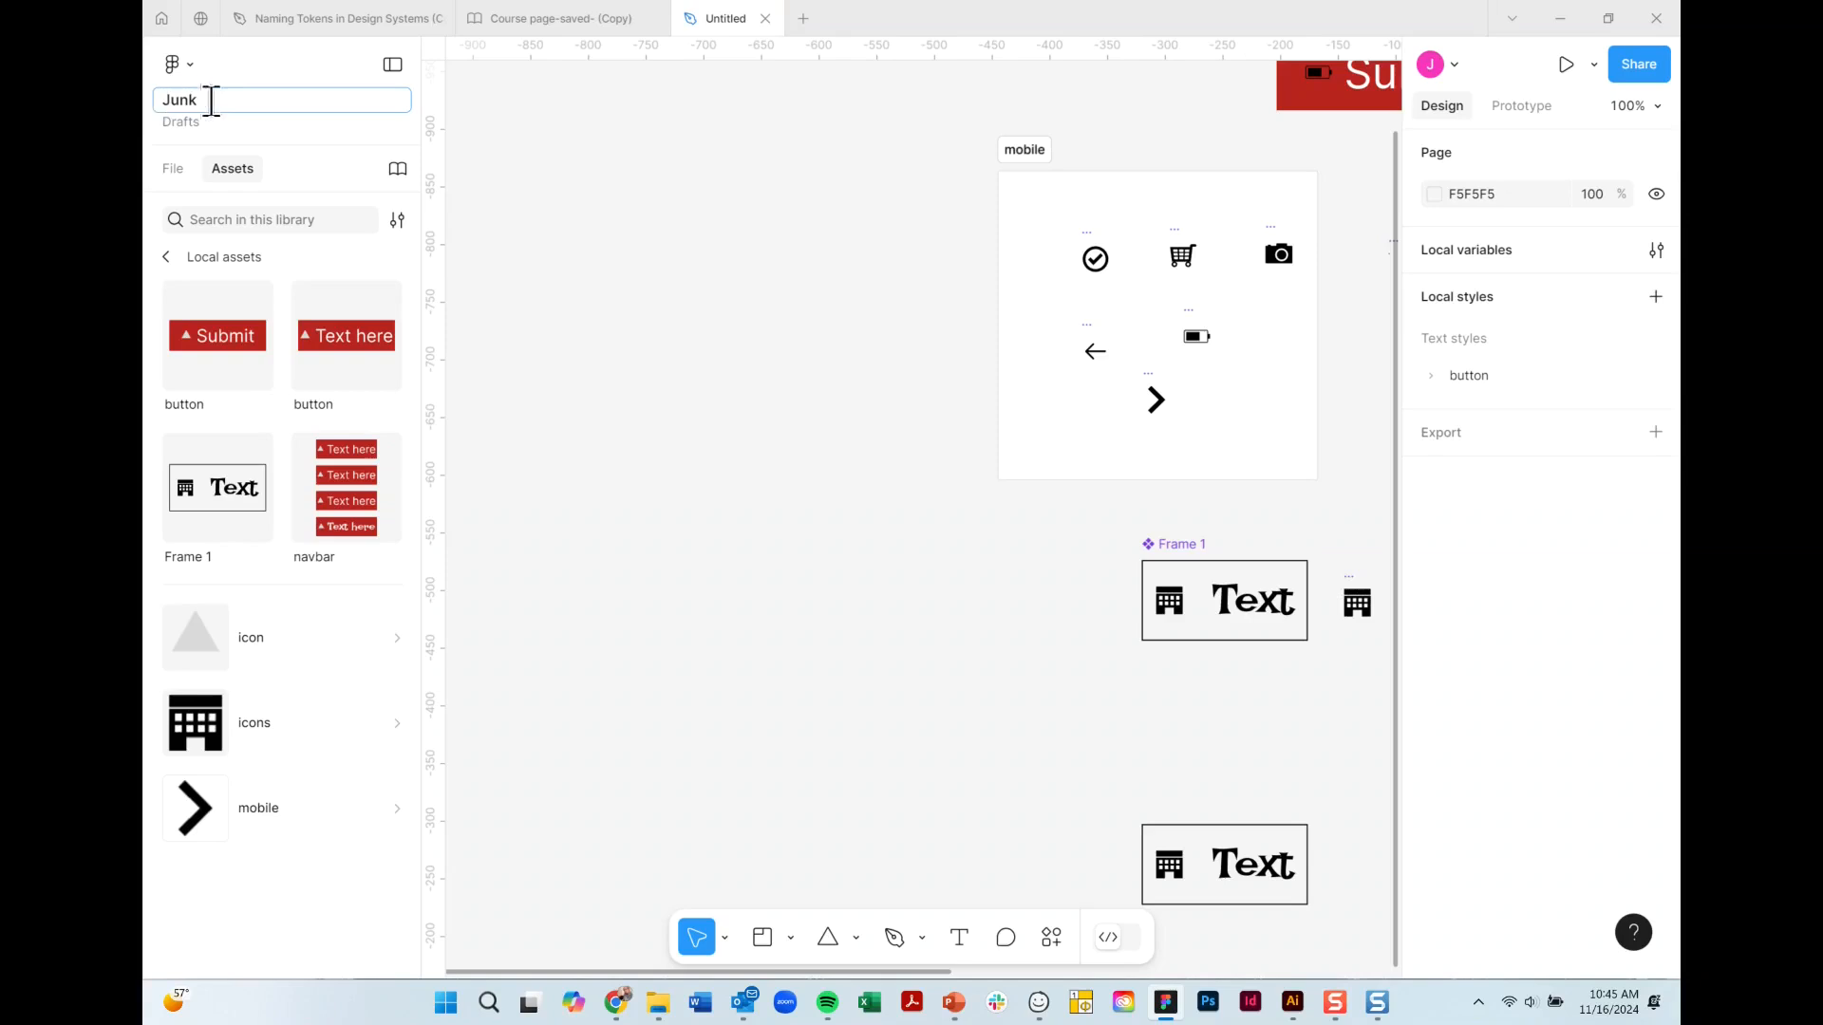
pyautogui.write('Junk')
pyautogui.click(183, 124)
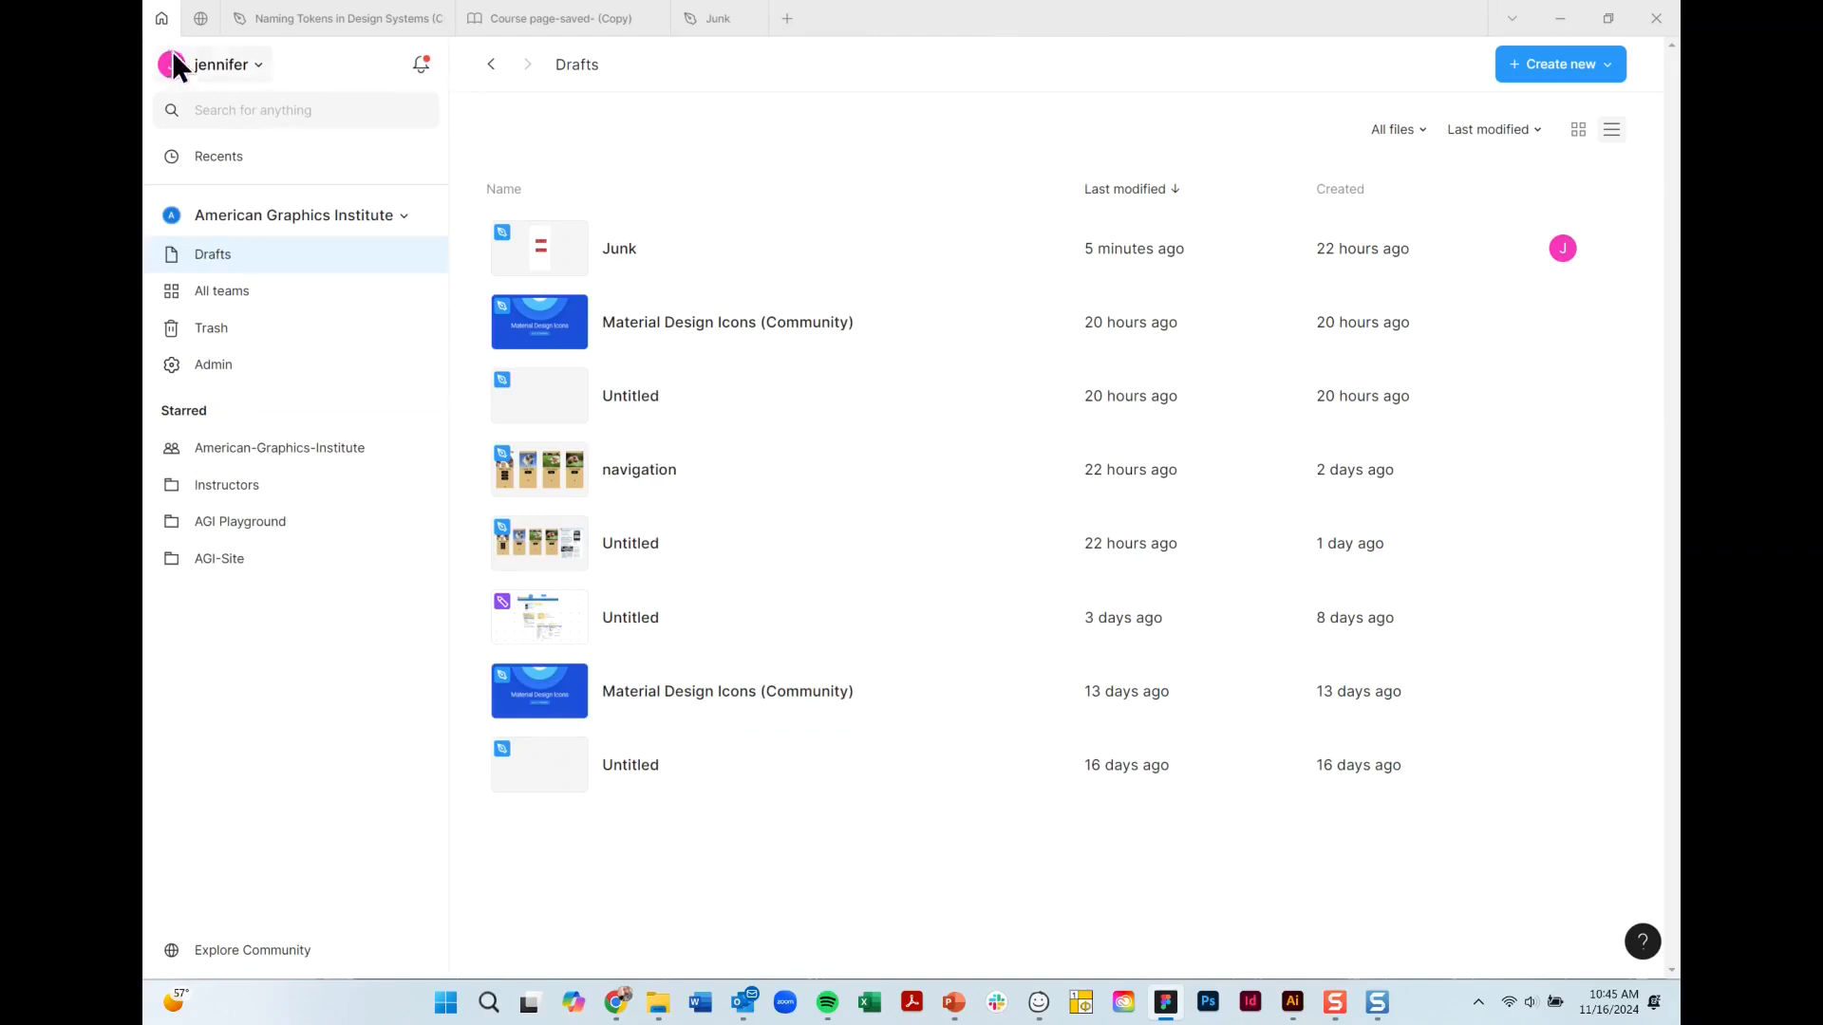
pyautogui.doubleClick(568, 239)
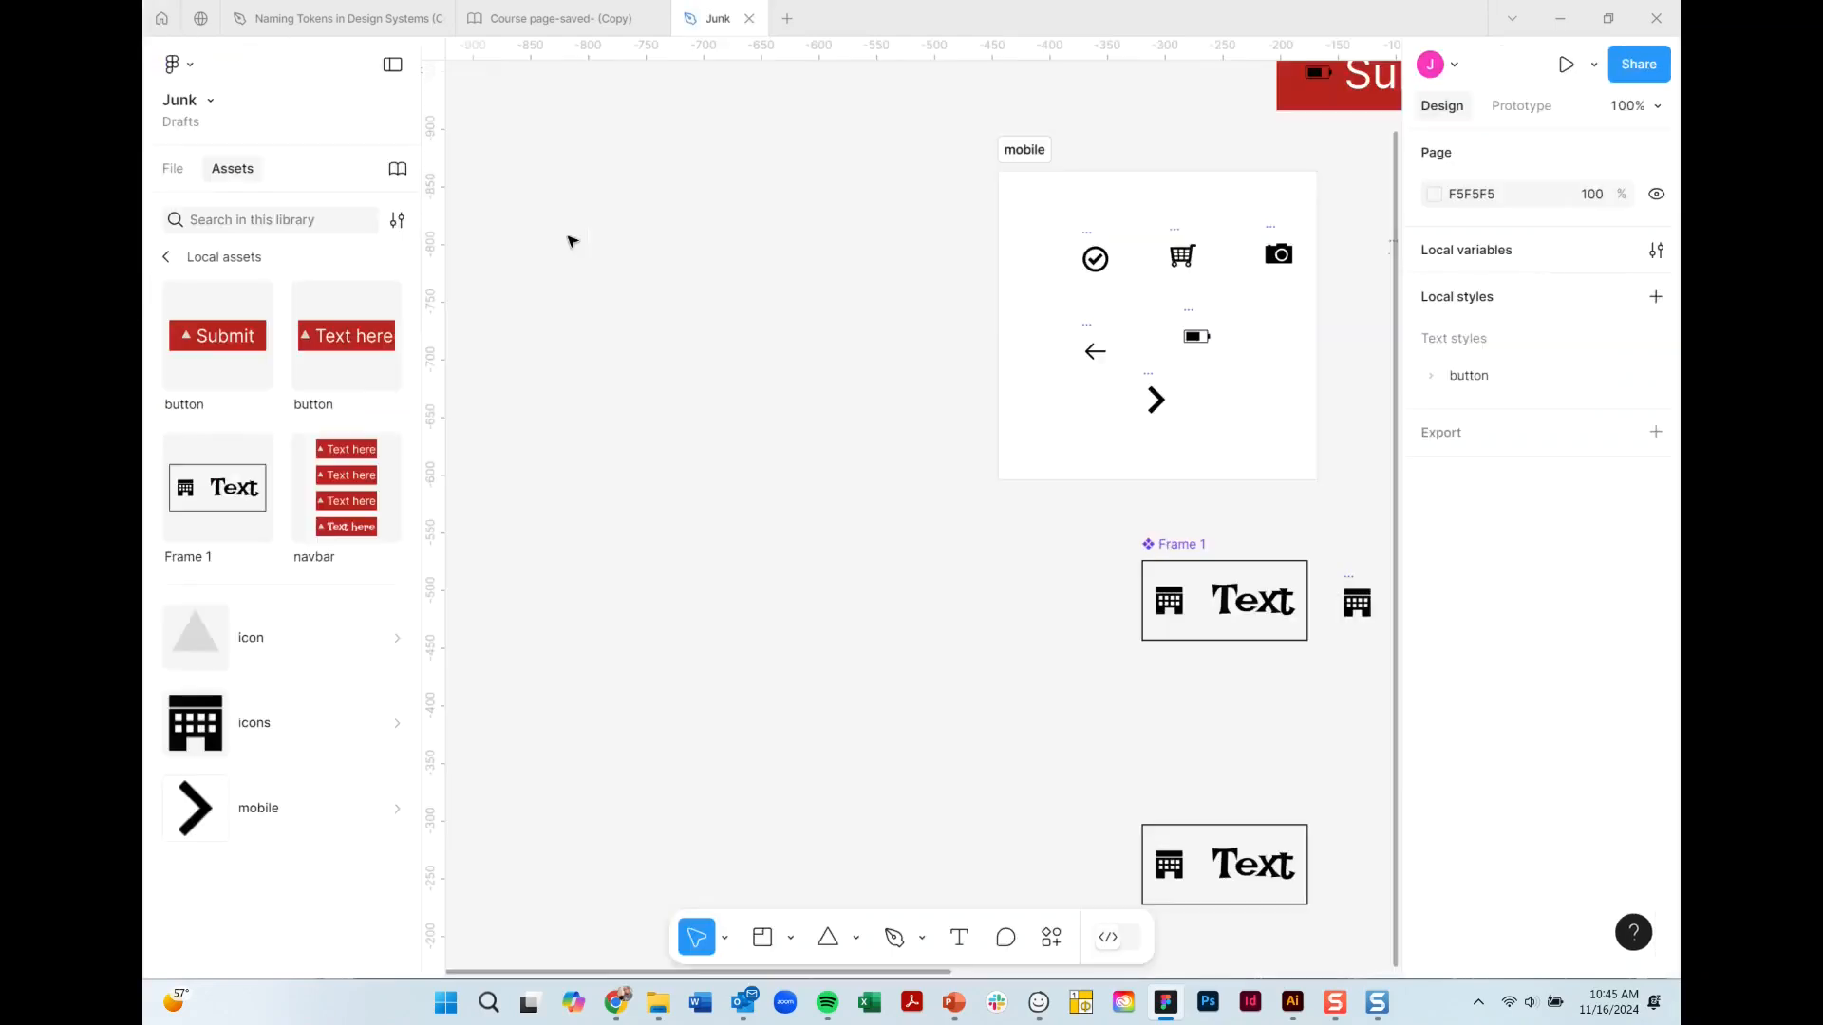
# Start publishing the file as a library and move it to the Class projects team folder.
pyautogui.click(215, 100)
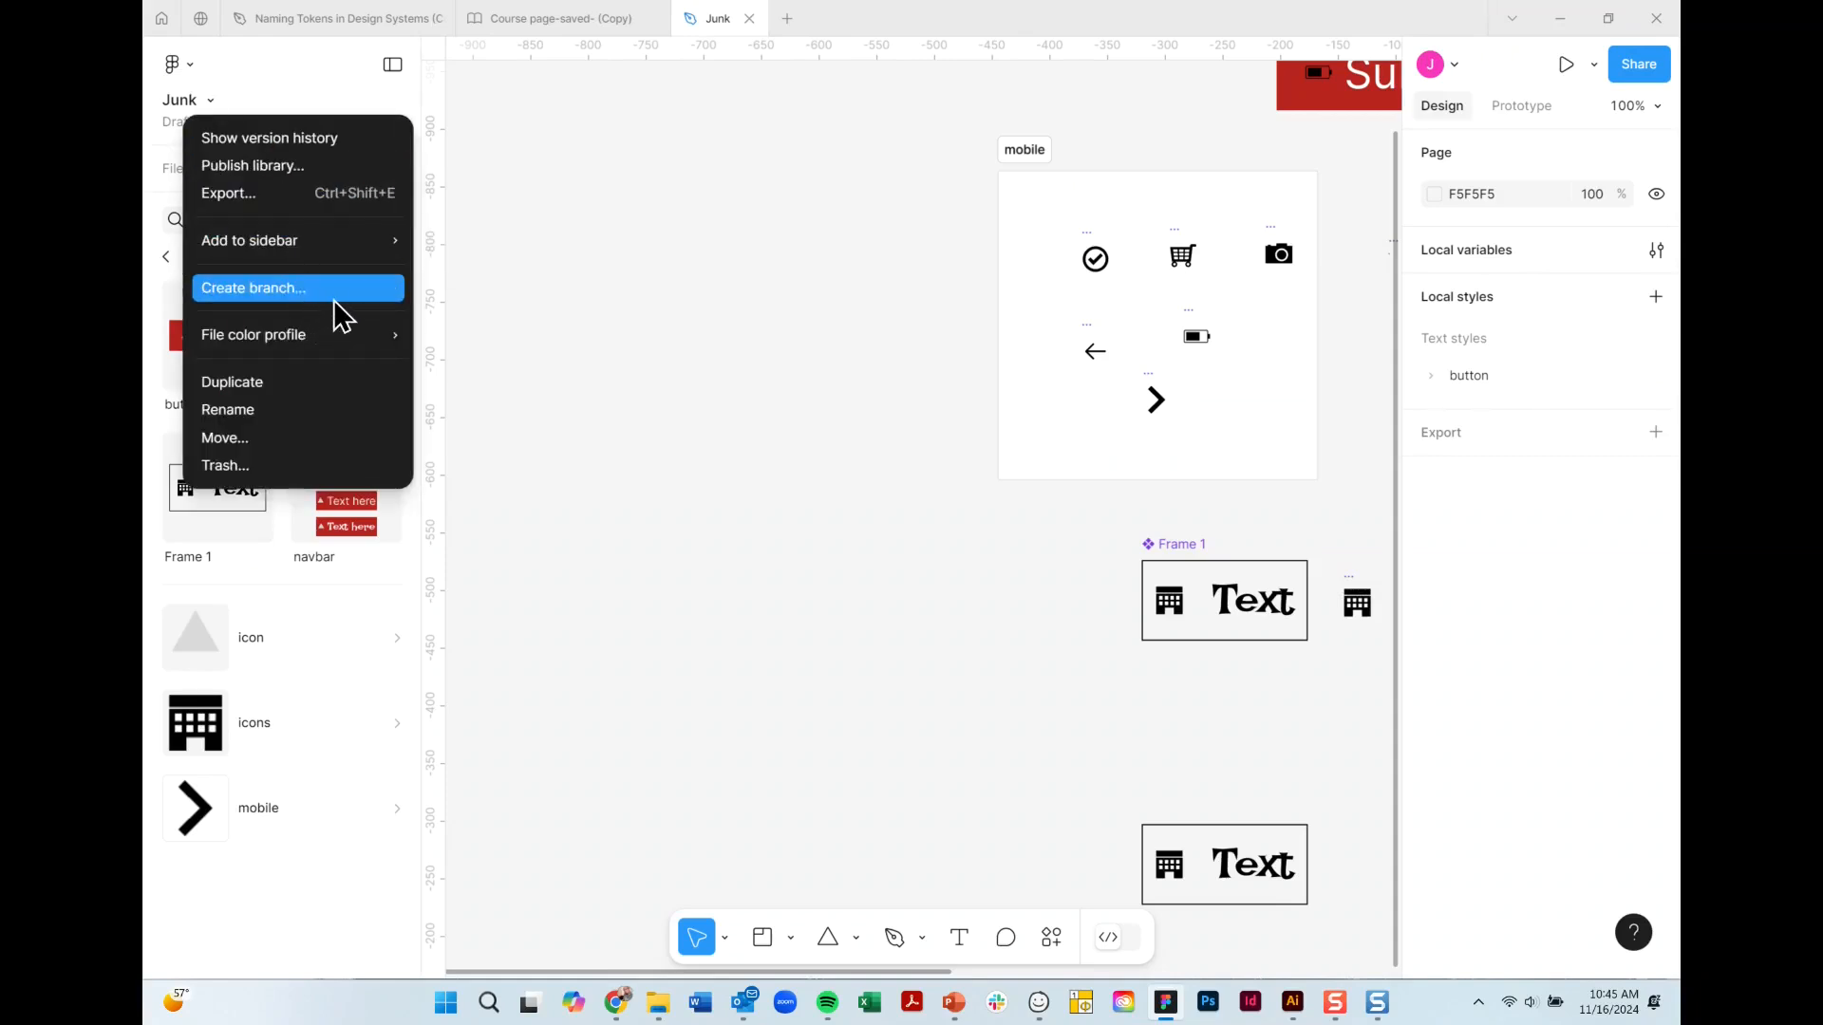
pyautogui.click(315, 173)
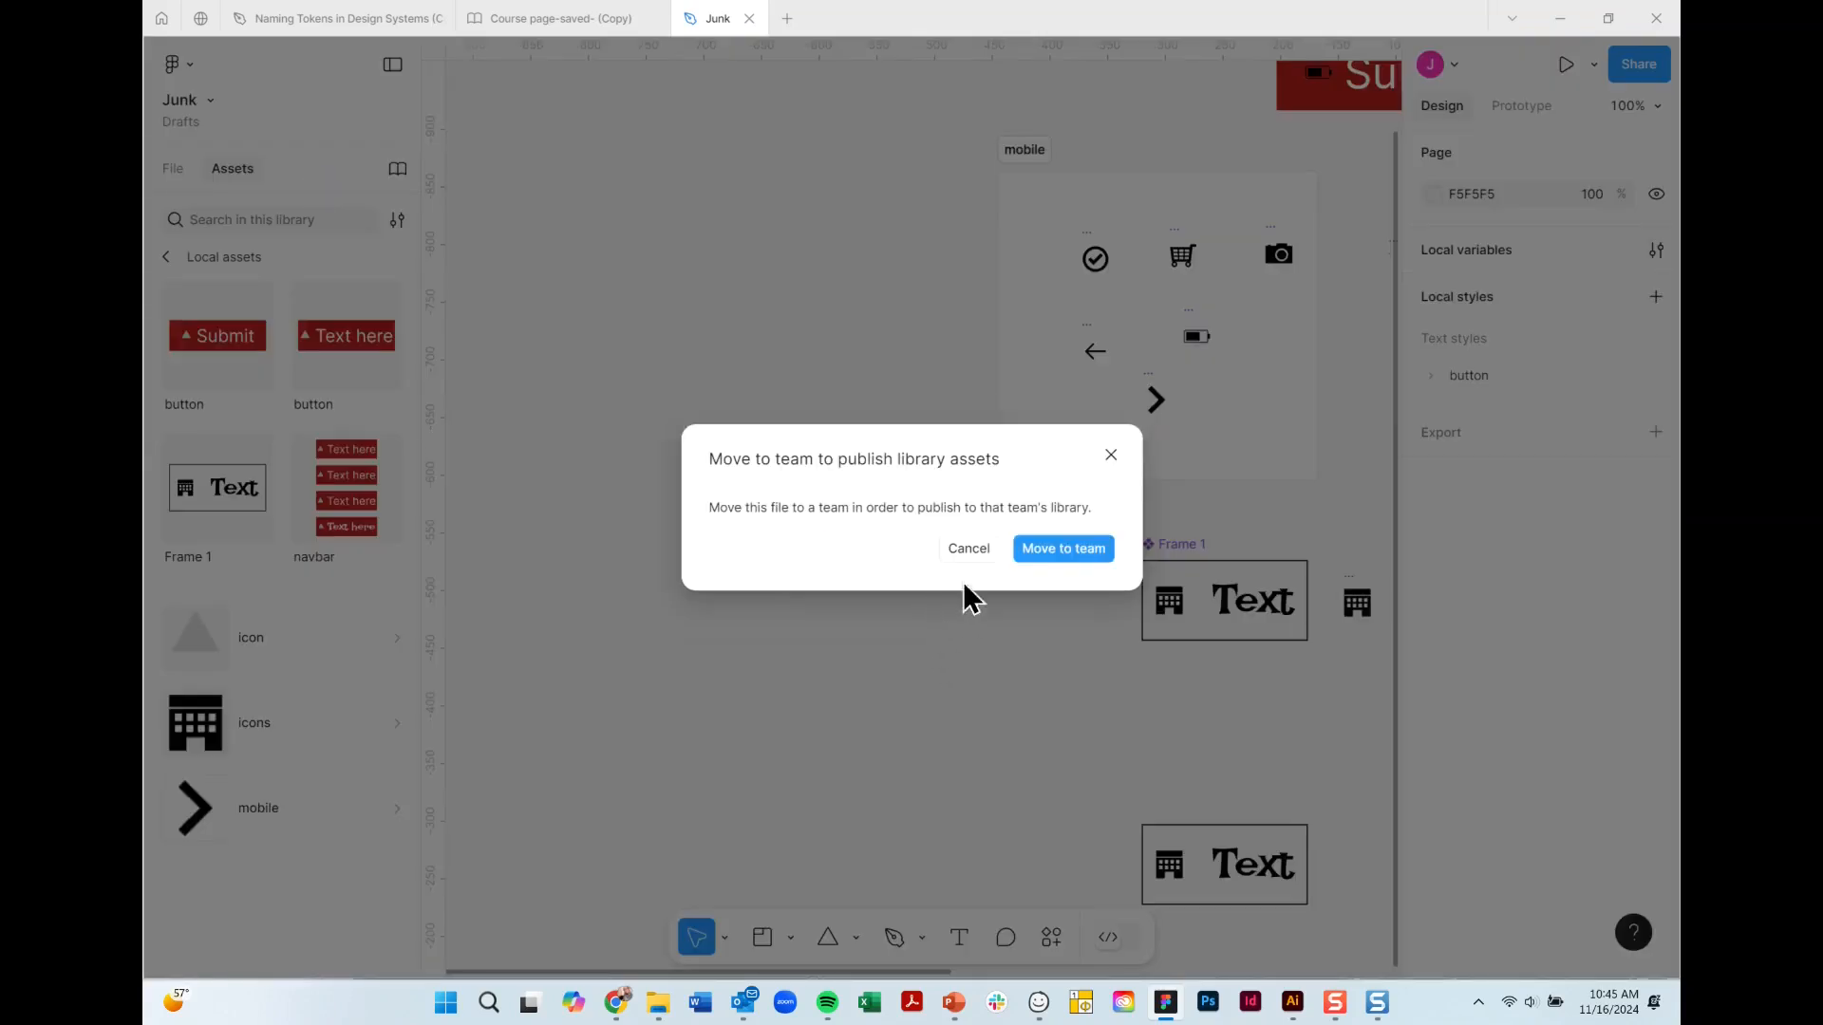
pyautogui.click(1060, 551)
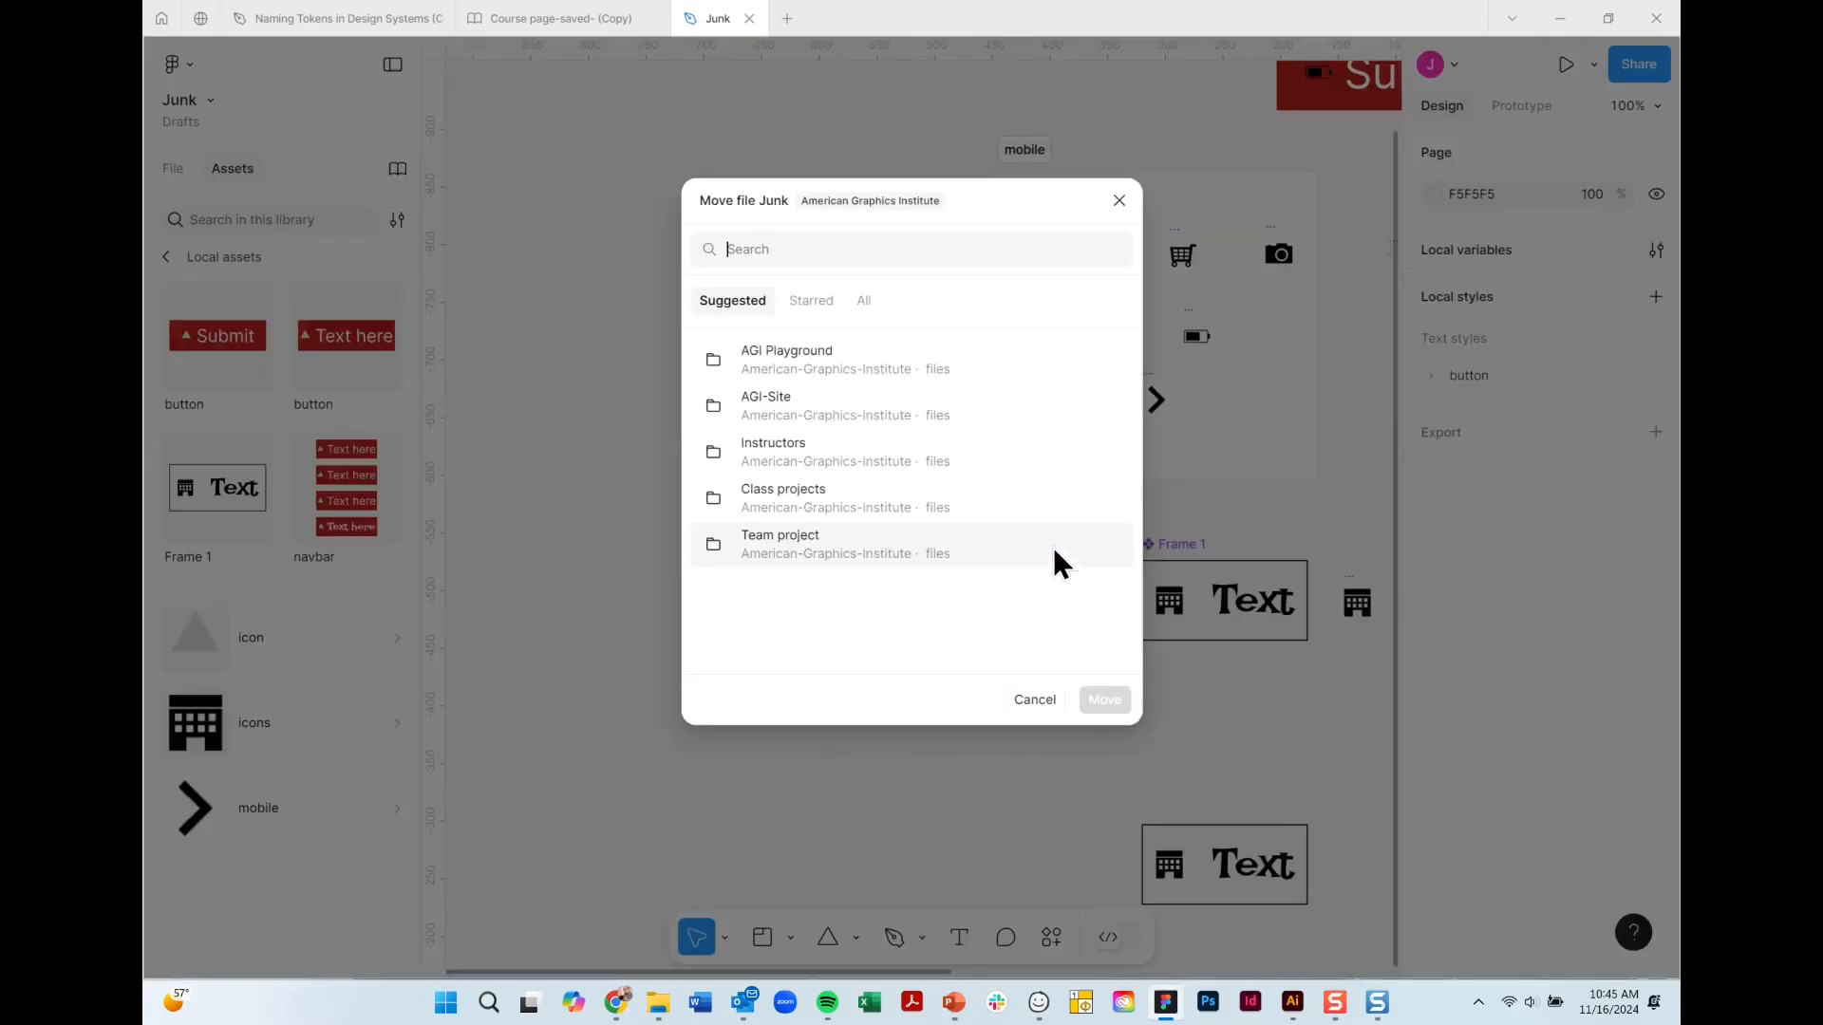
pyautogui.click(820, 380)
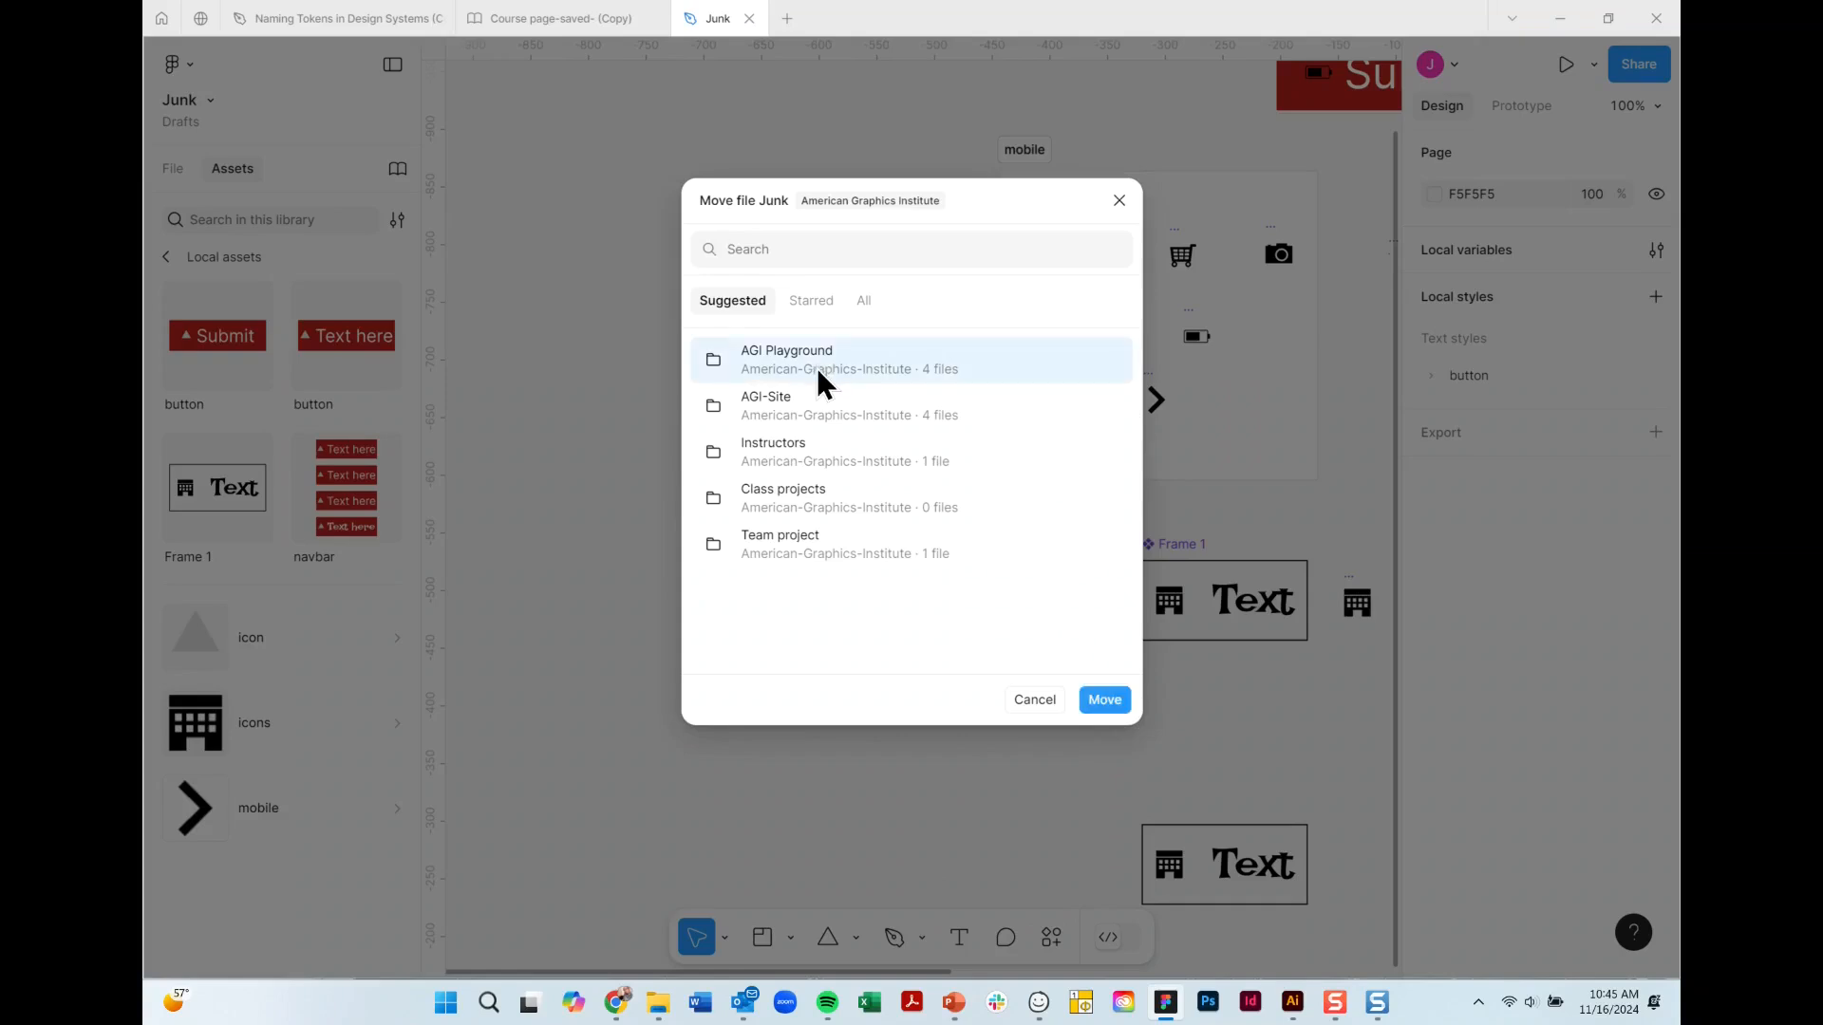
pyautogui.click(845, 515)
pyautogui.click(1113, 702)
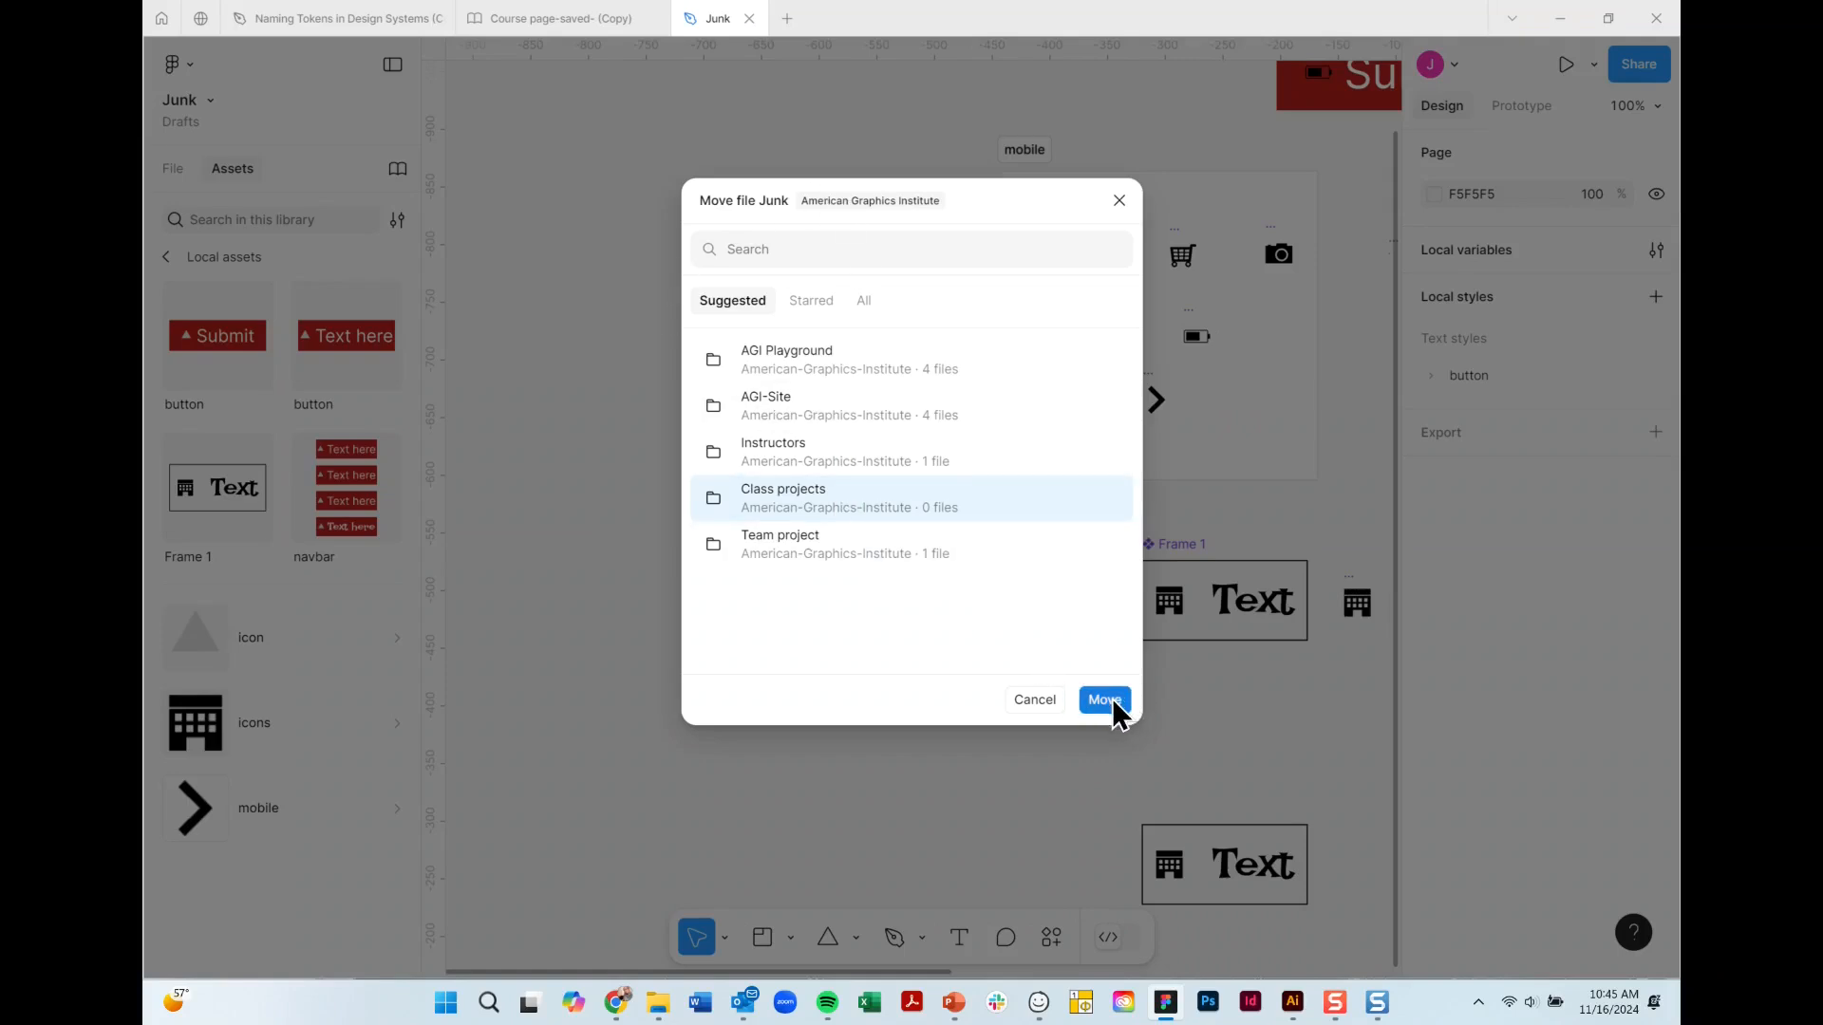
pyautogui.click(1118, 702)
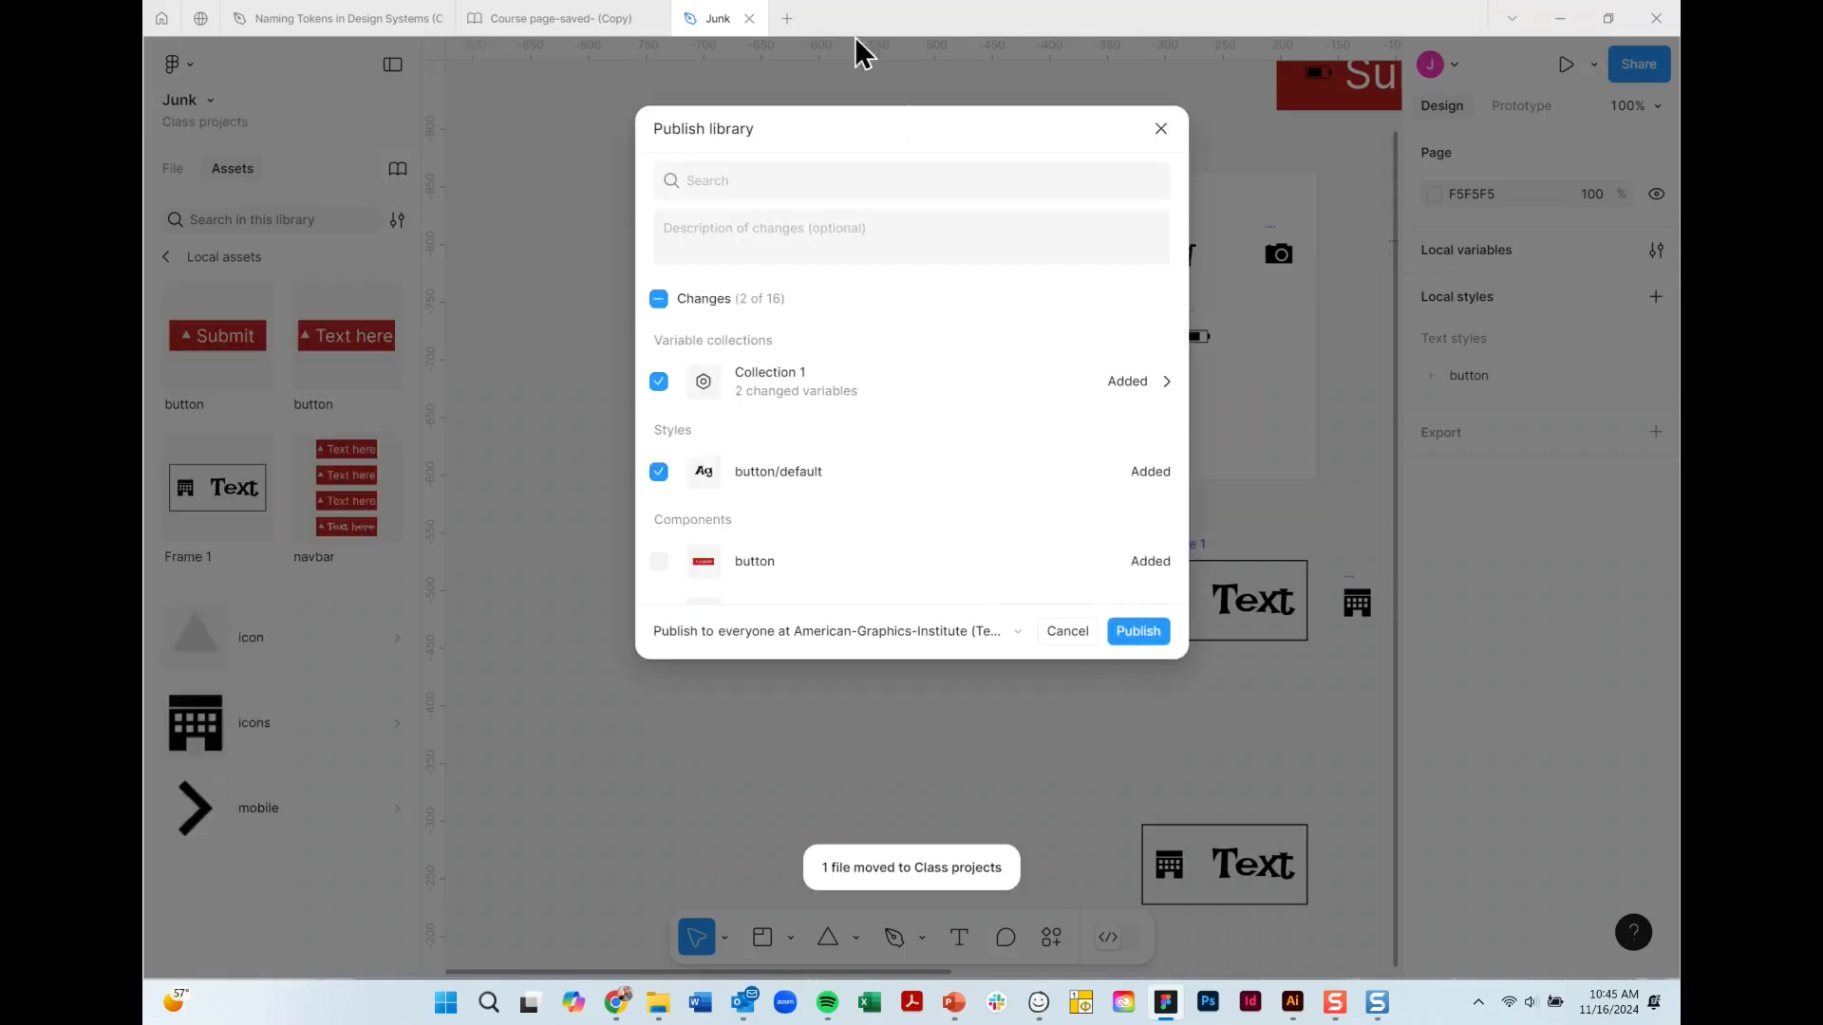
# Include the arrow, back-arrow, battery and camera icon components in the library to publish.
pyautogui.scroll(-3, 863, 497)
pyautogui.scroll(1, 859, 481)
pyautogui.scroll(-4, 860, 479)
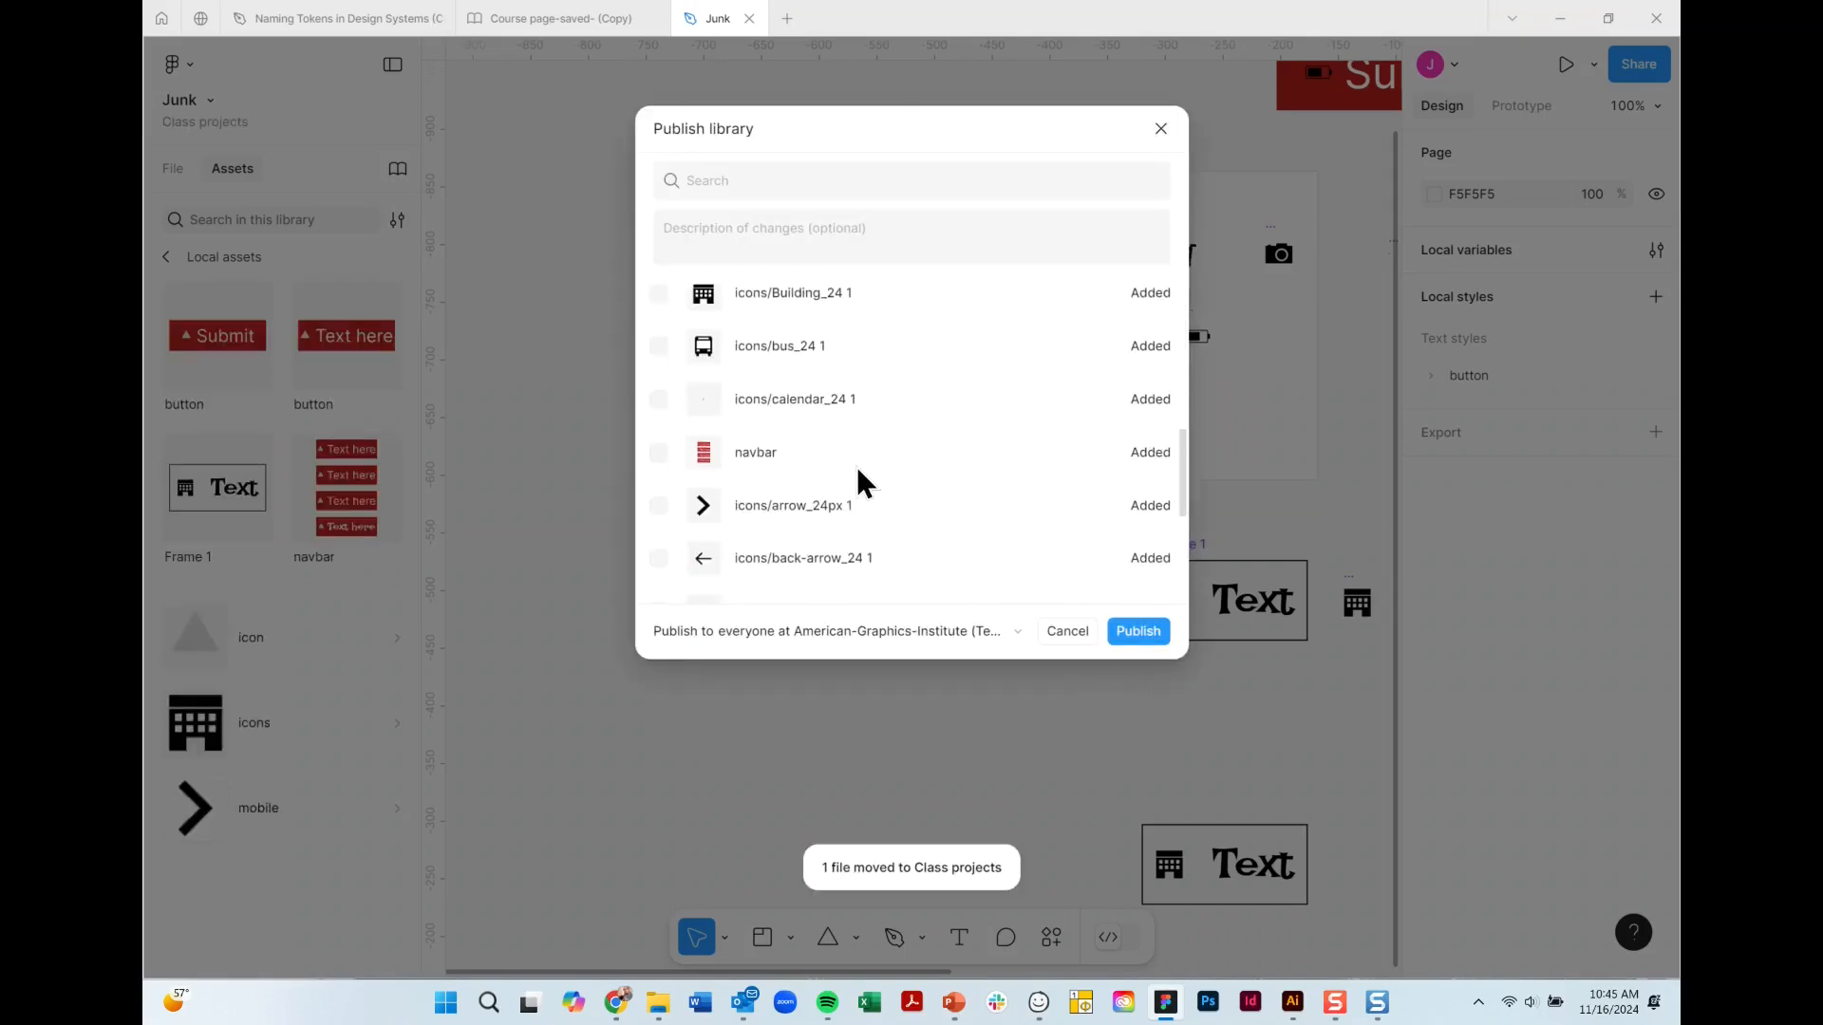
pyautogui.scroll(-3, 859, 480)
pyautogui.click(659, 419)
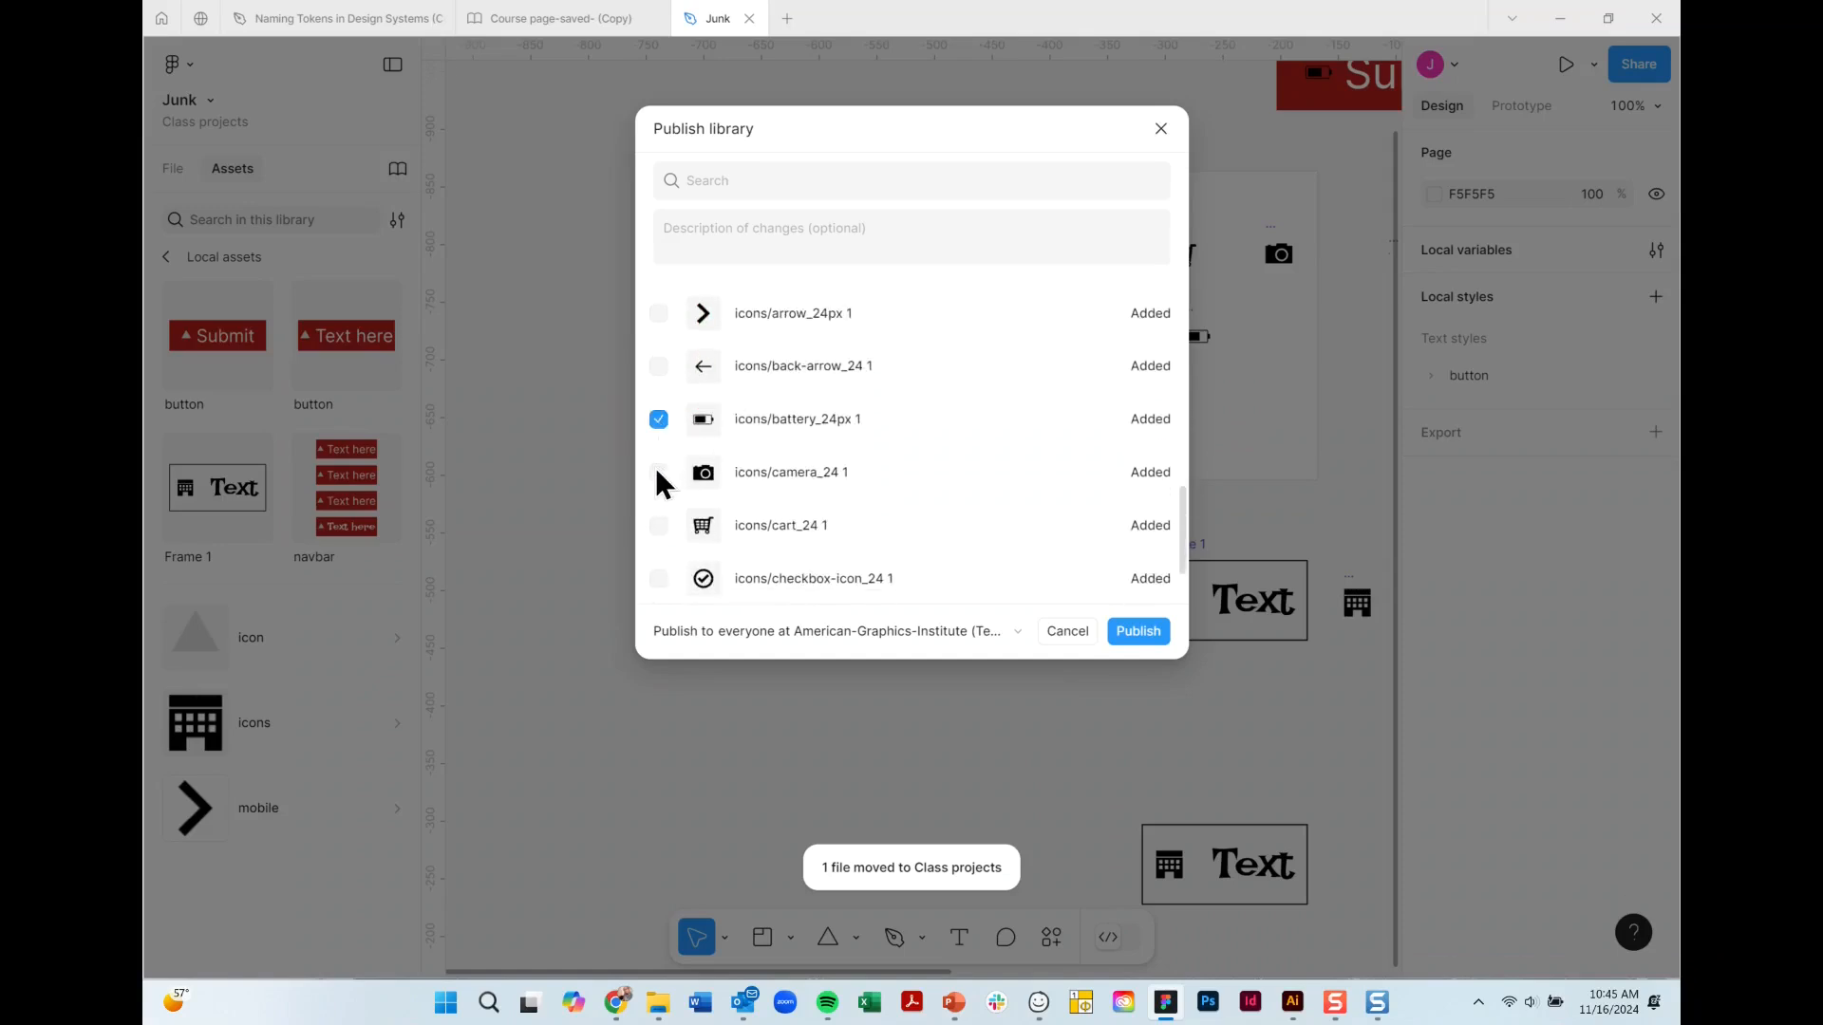
pyautogui.click(658, 473)
pyautogui.click(659, 367)
pyautogui.click(658, 315)
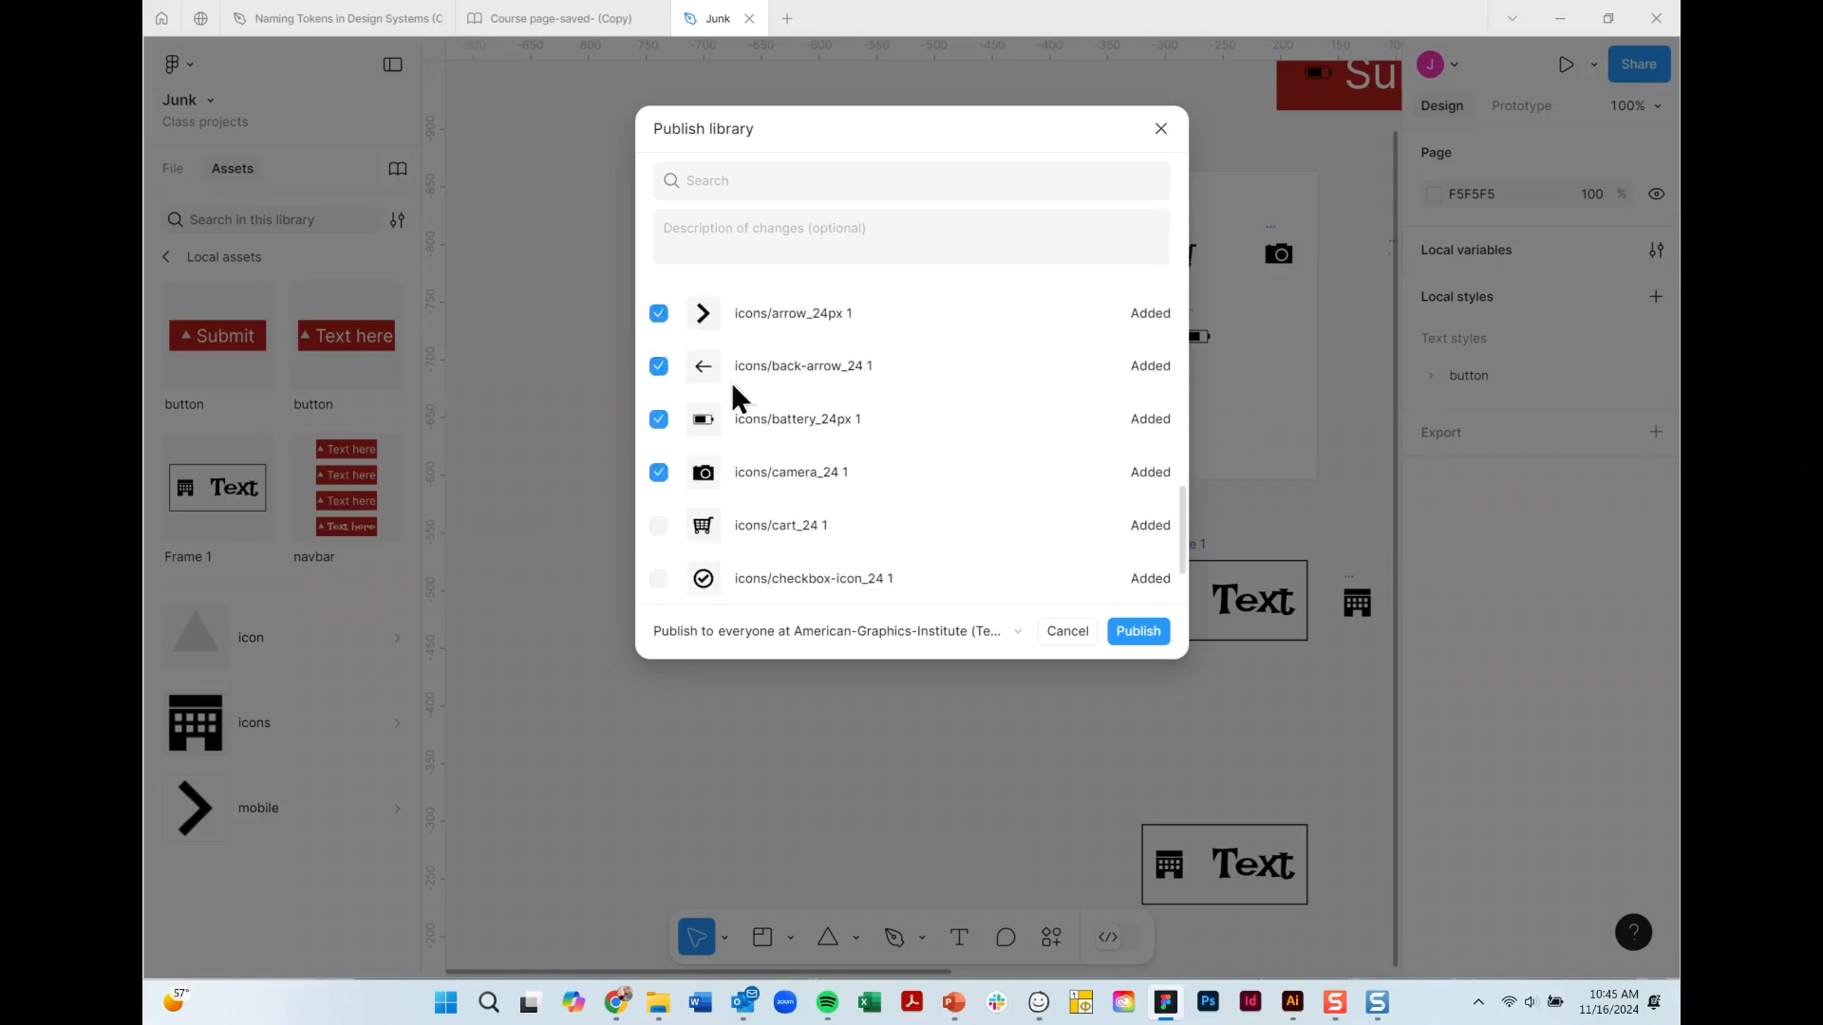
# Include the navbar component and the calendar, bus, Building, cart and checkbox icons in the library.
pyautogui.scroll(3, 741, 398)
pyautogui.click(658, 453)
pyautogui.click(658, 400)
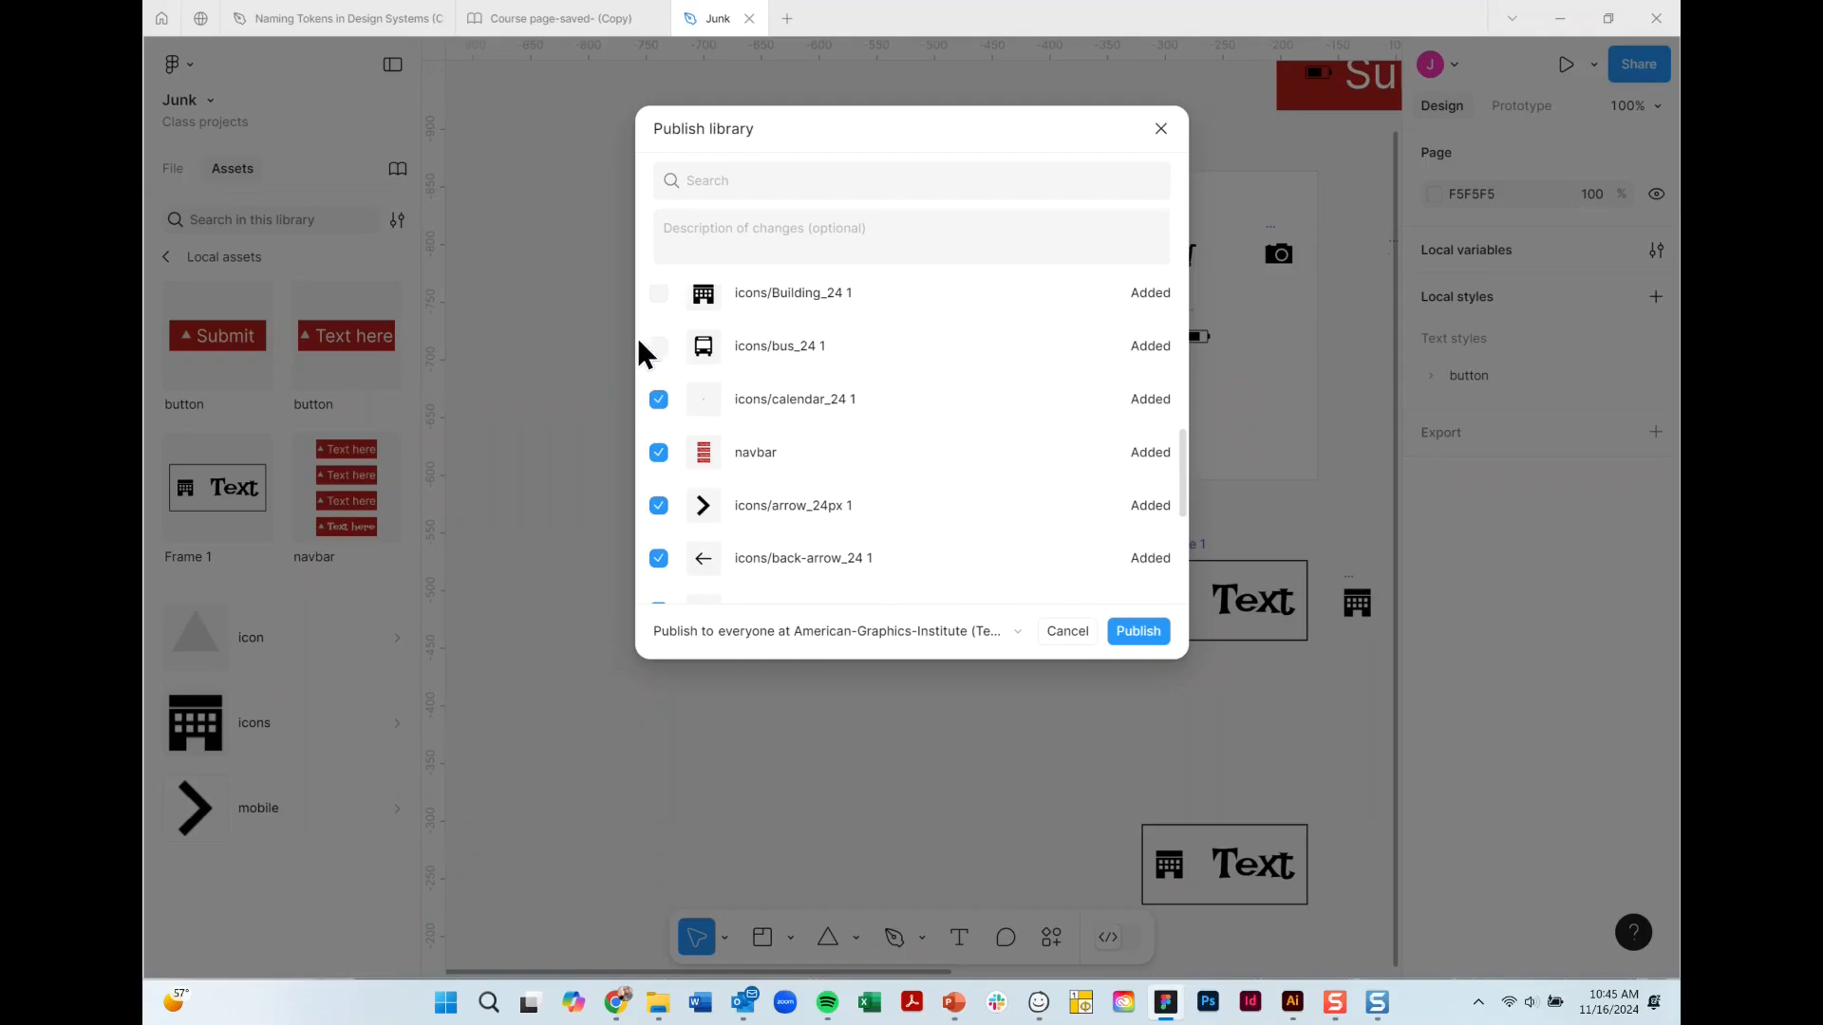
pyautogui.click(658, 346)
pyautogui.click(659, 294)
pyautogui.scroll(-5, 814, 470)
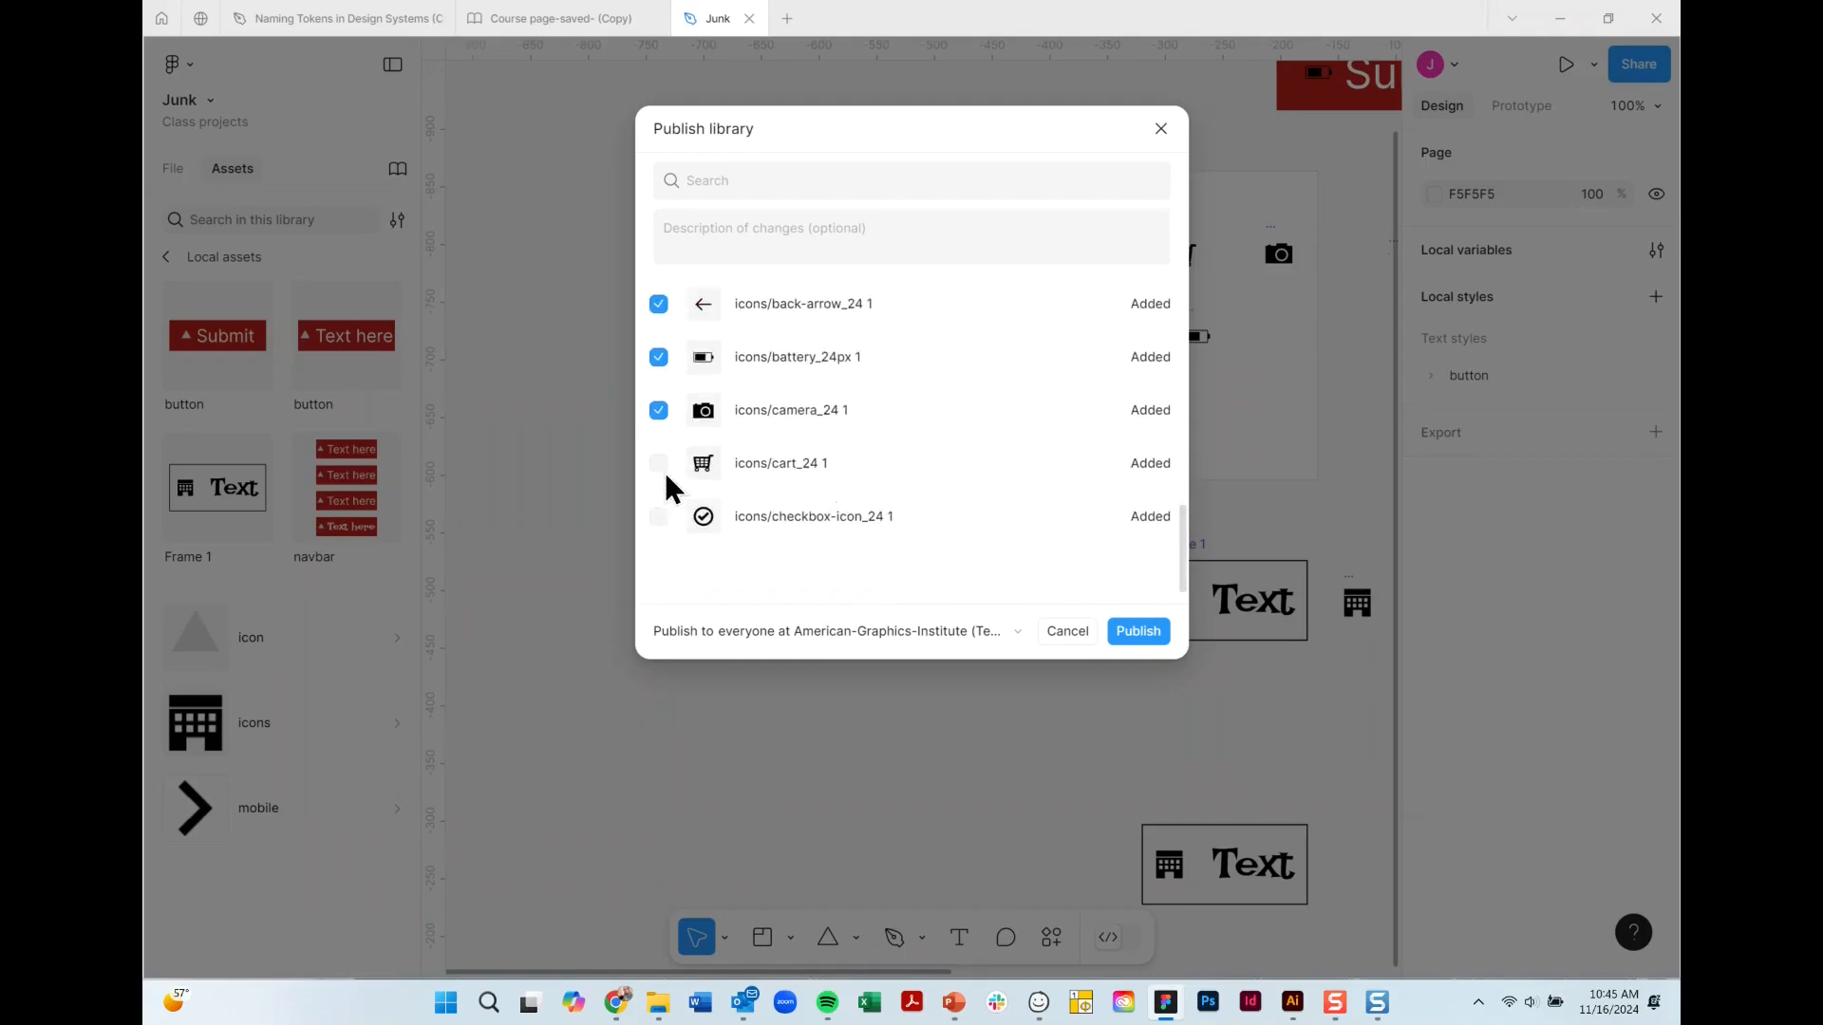
pyautogui.click(658, 463)
pyautogui.click(658, 517)
# Include both button components, Frame 1 and icon/placeholder, and publish the library.
pyautogui.scroll(-5, 926, 475)
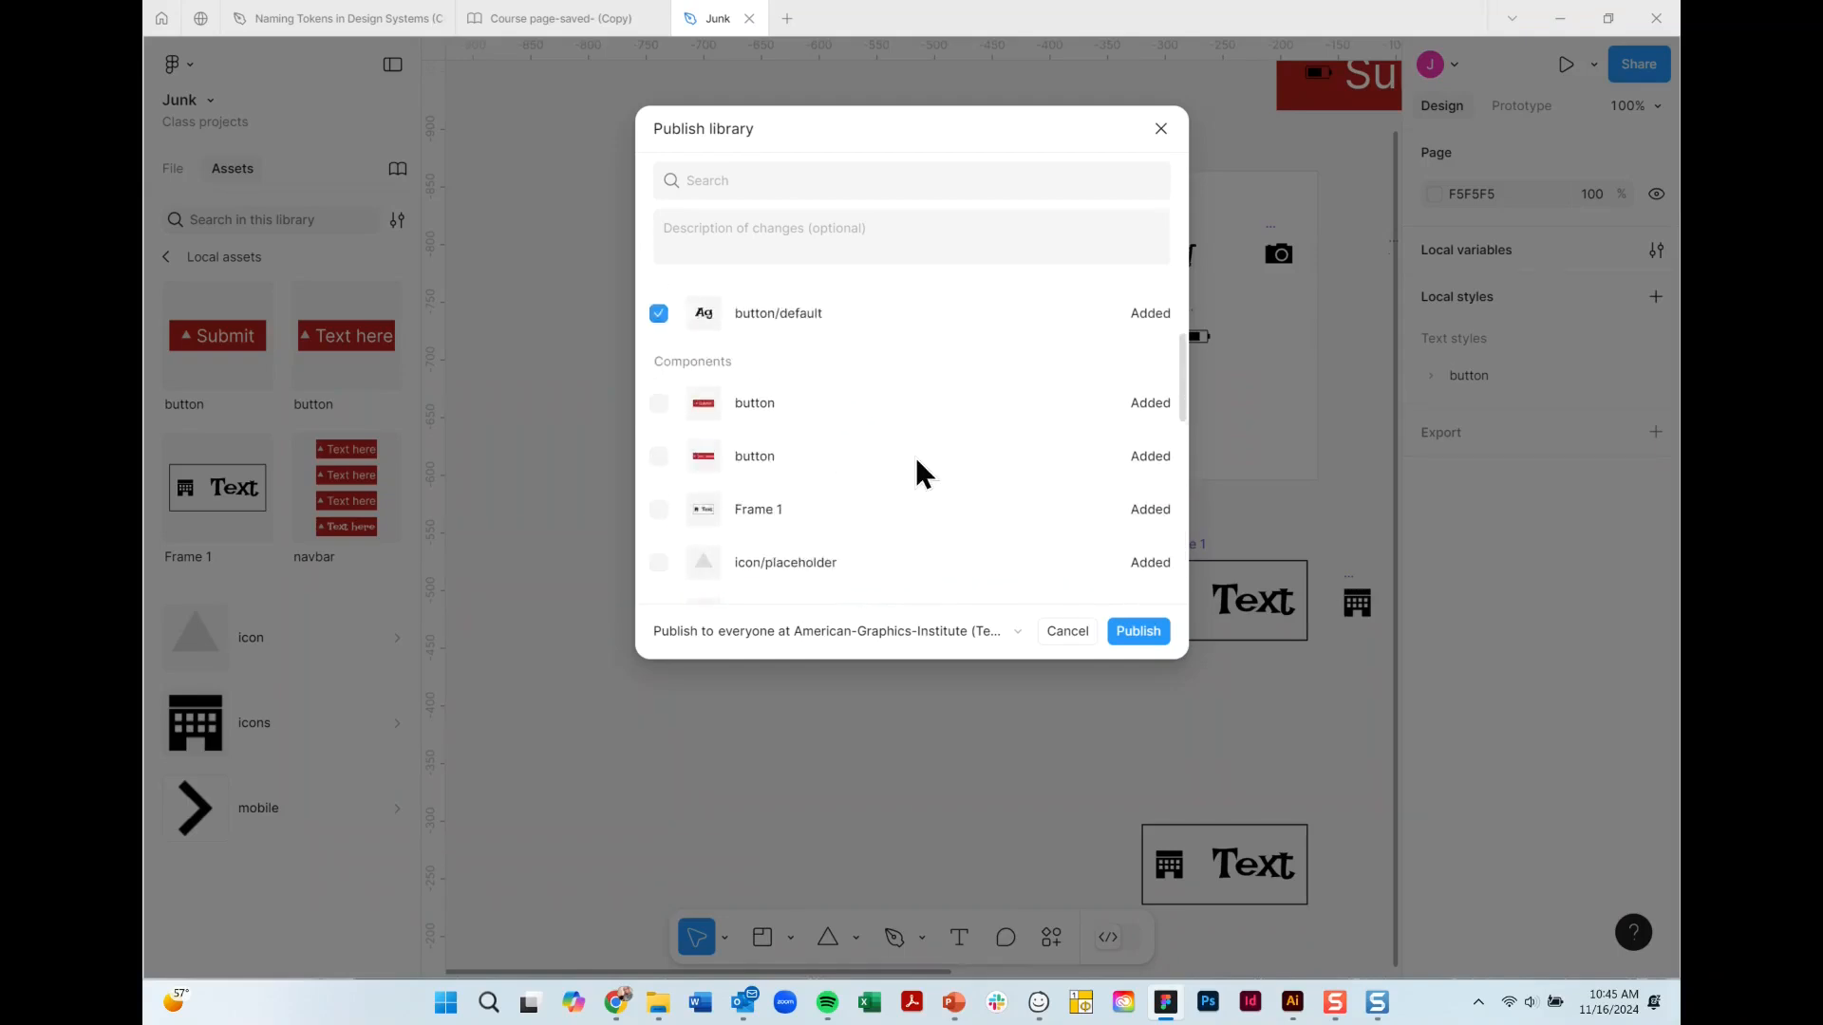
pyautogui.click(658, 402)
pyautogui.click(658, 456)
pyautogui.click(658, 509)
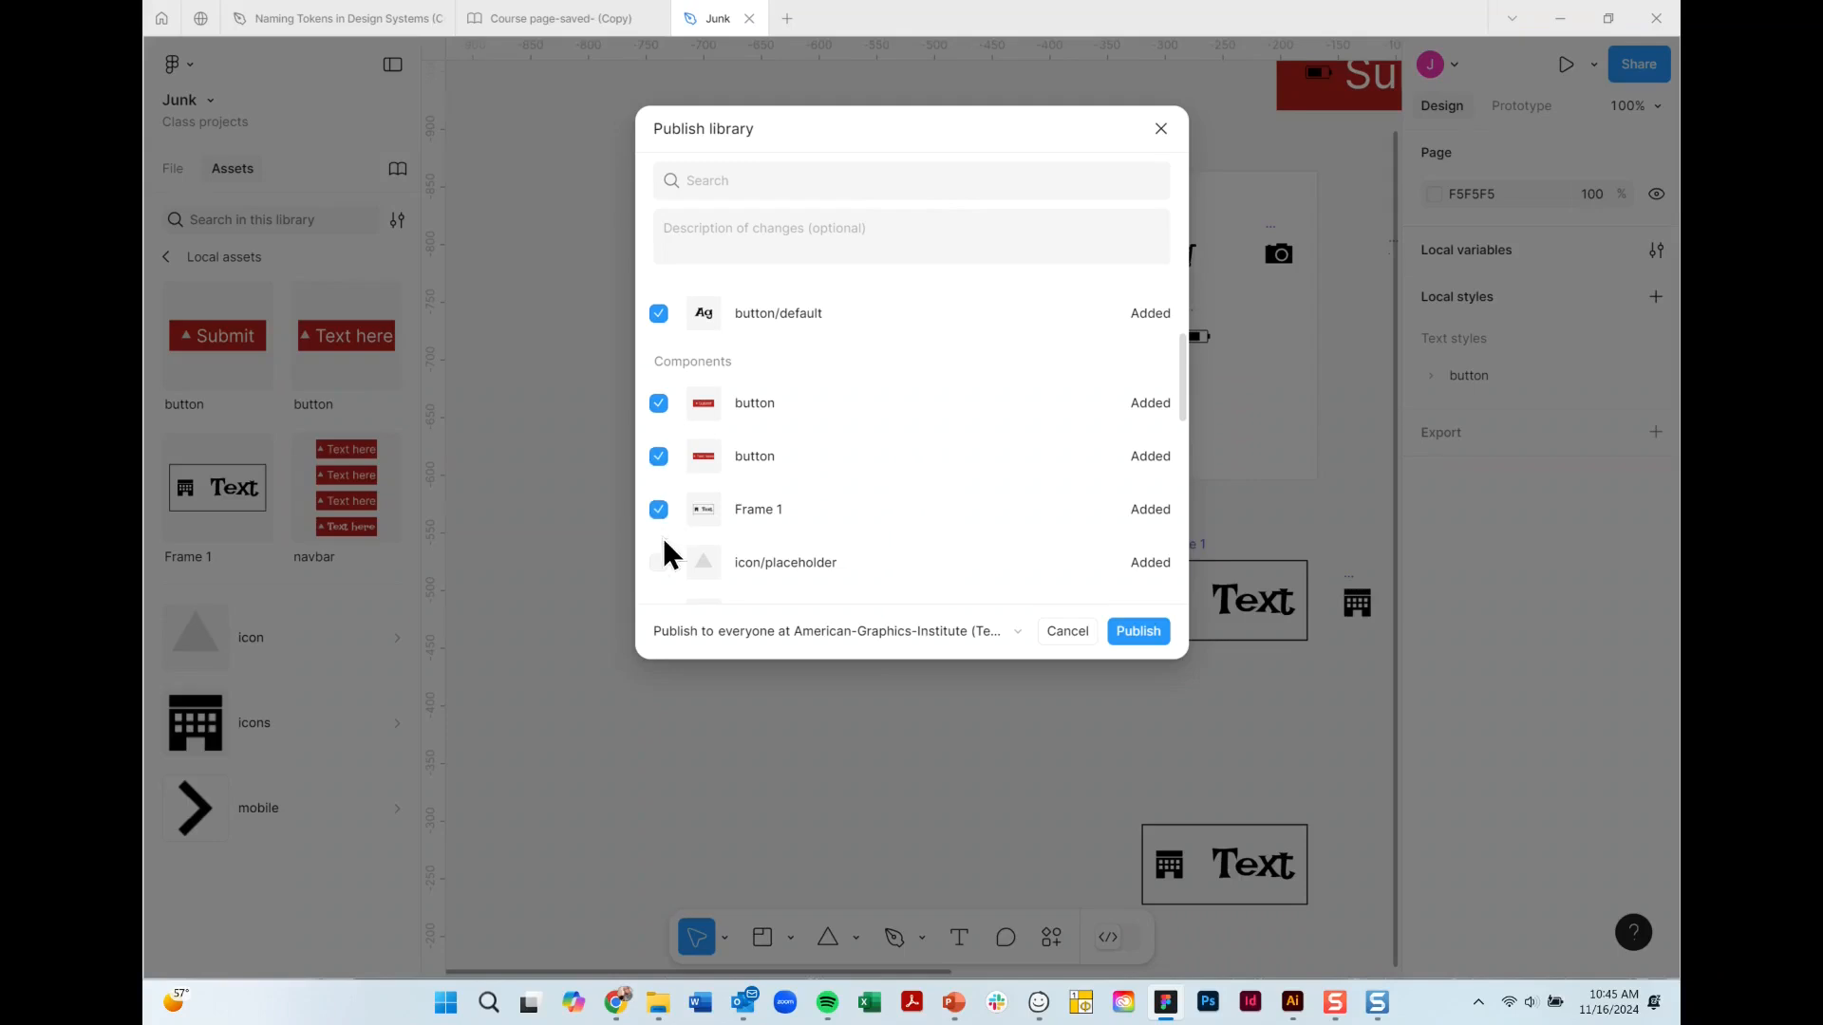
pyautogui.click(658, 562)
pyautogui.scroll(-3, 753, 550)
pyautogui.scroll(2, 750, 553)
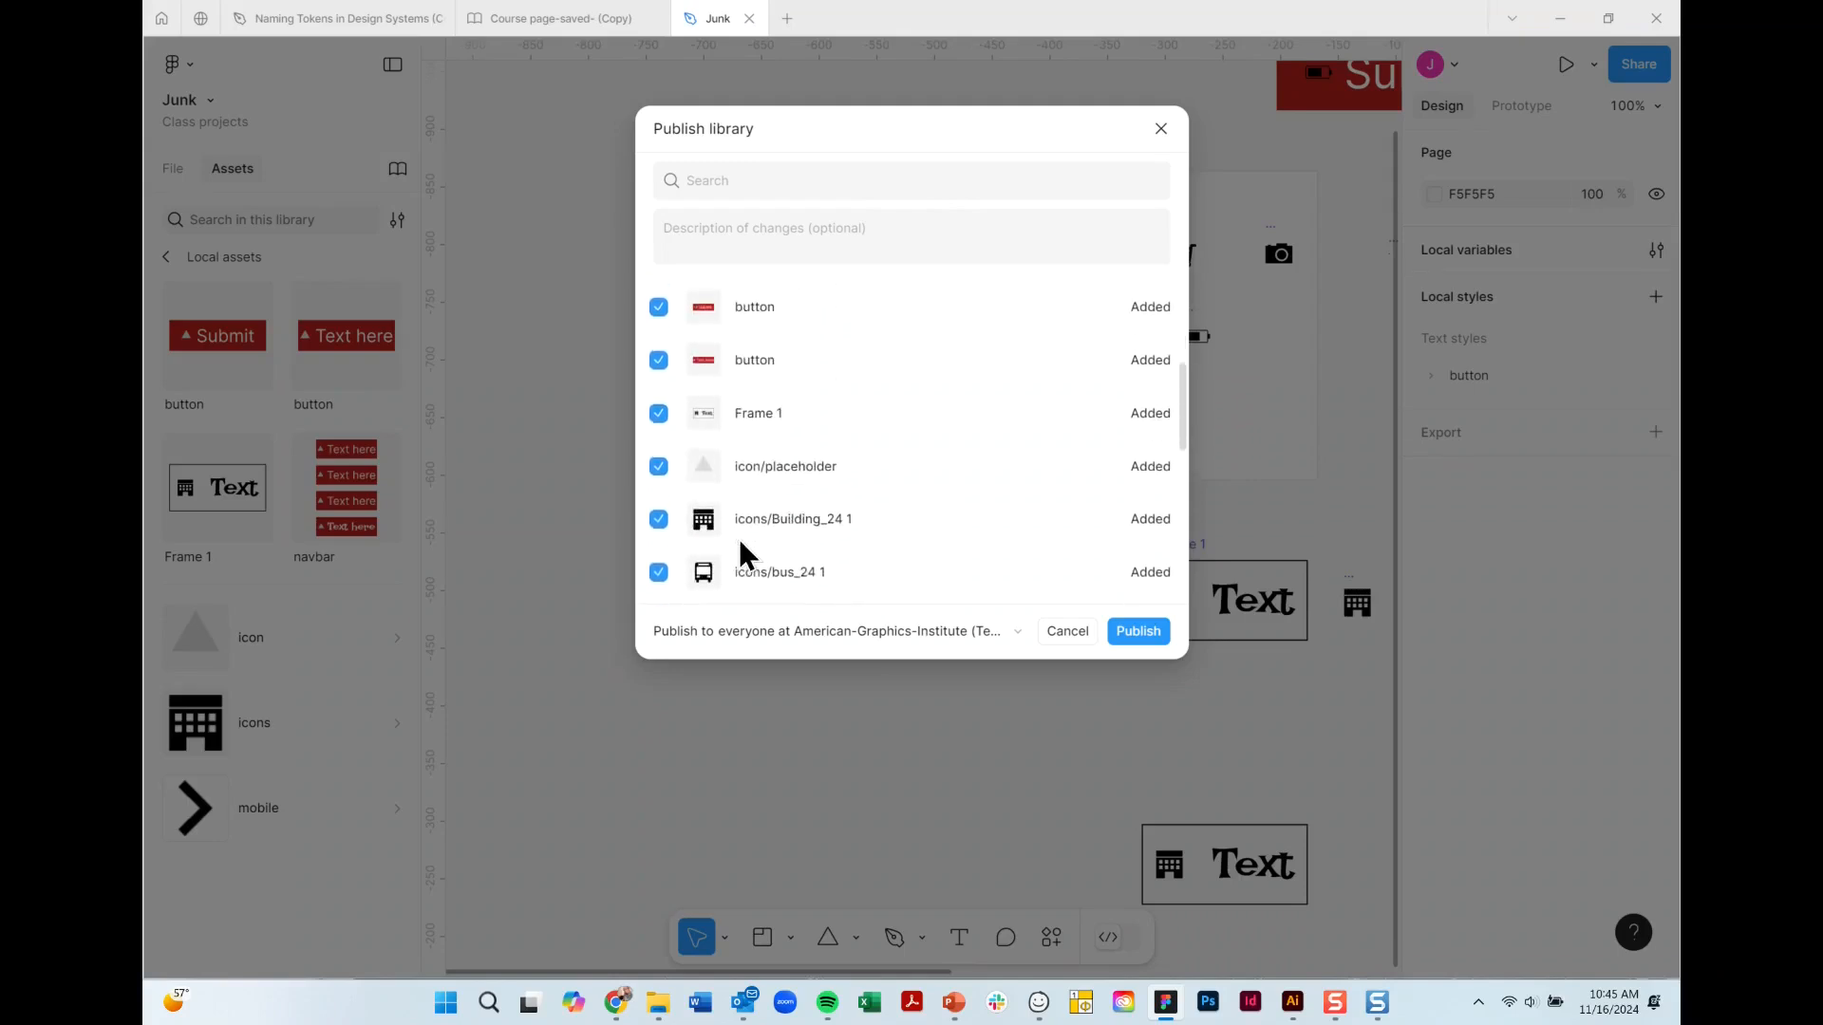
pyautogui.click(1128, 638)
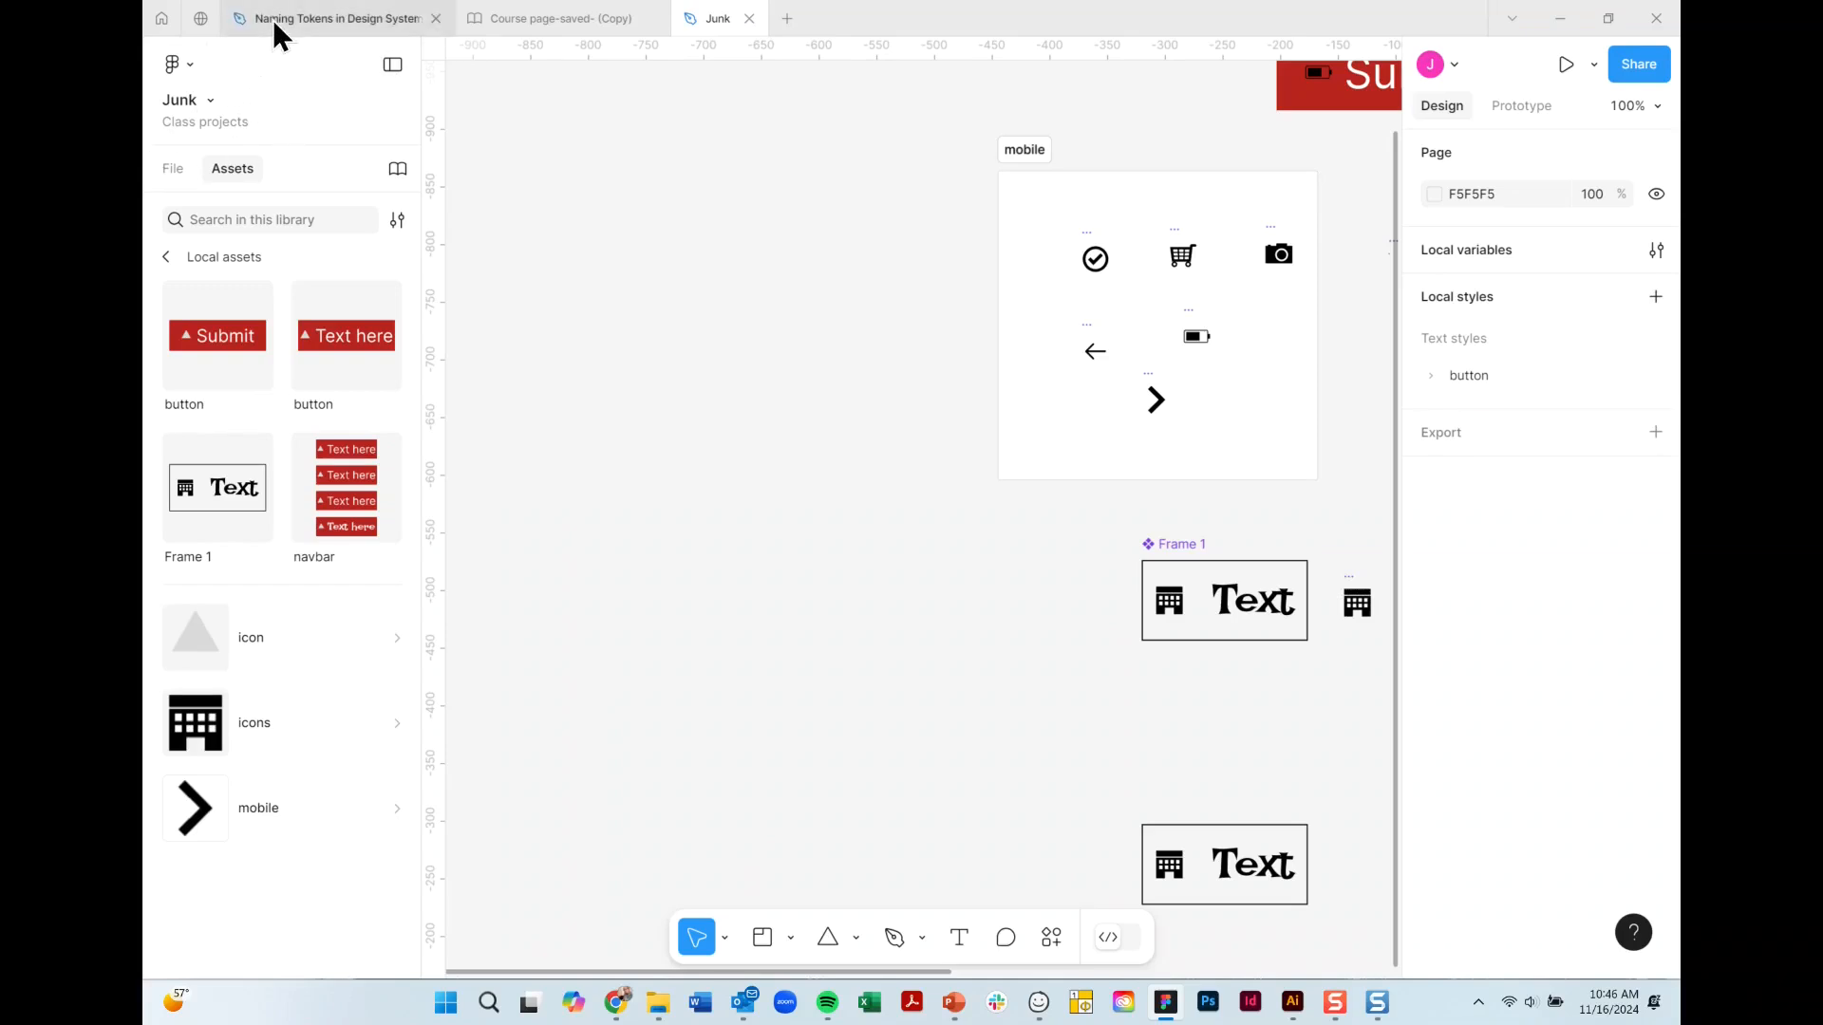
# Create a new design file and open the library manager from its assets.
pyautogui.moveTo(271, 19)
pyautogui.hotkey('ctrl', 'n')
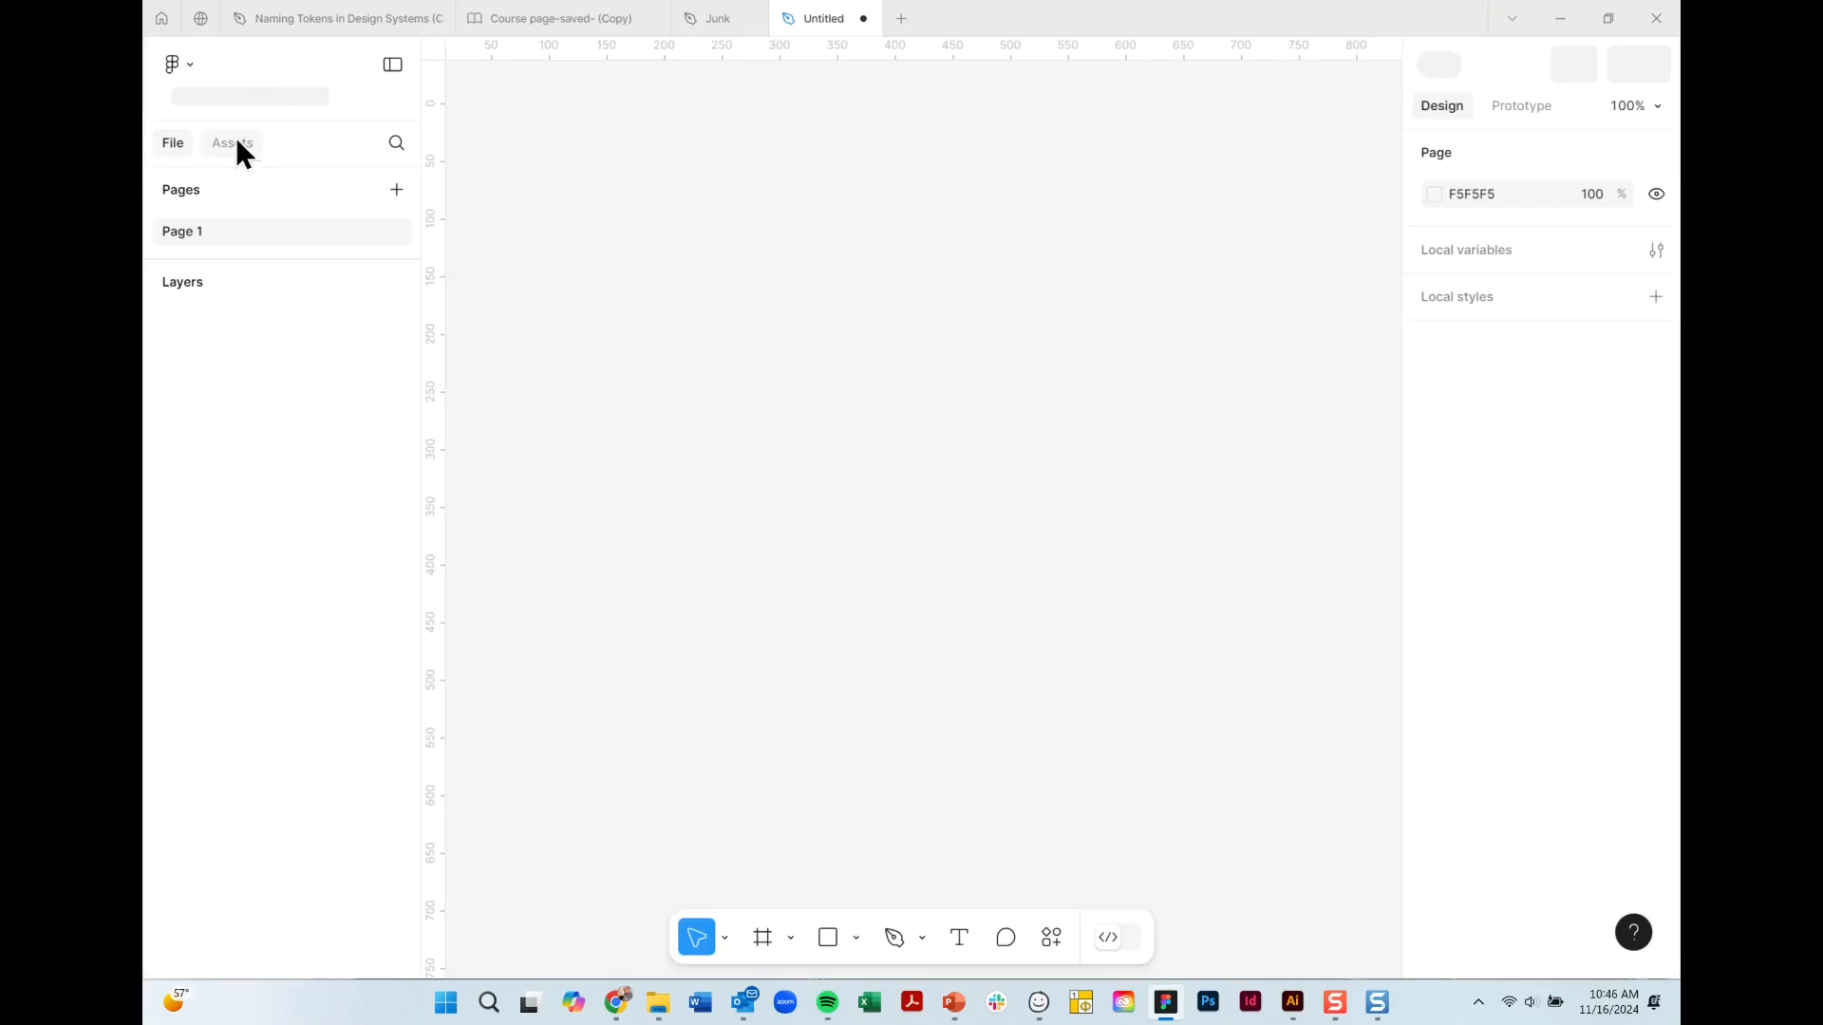
pyautogui.click(236, 142)
pyautogui.click(395, 163)
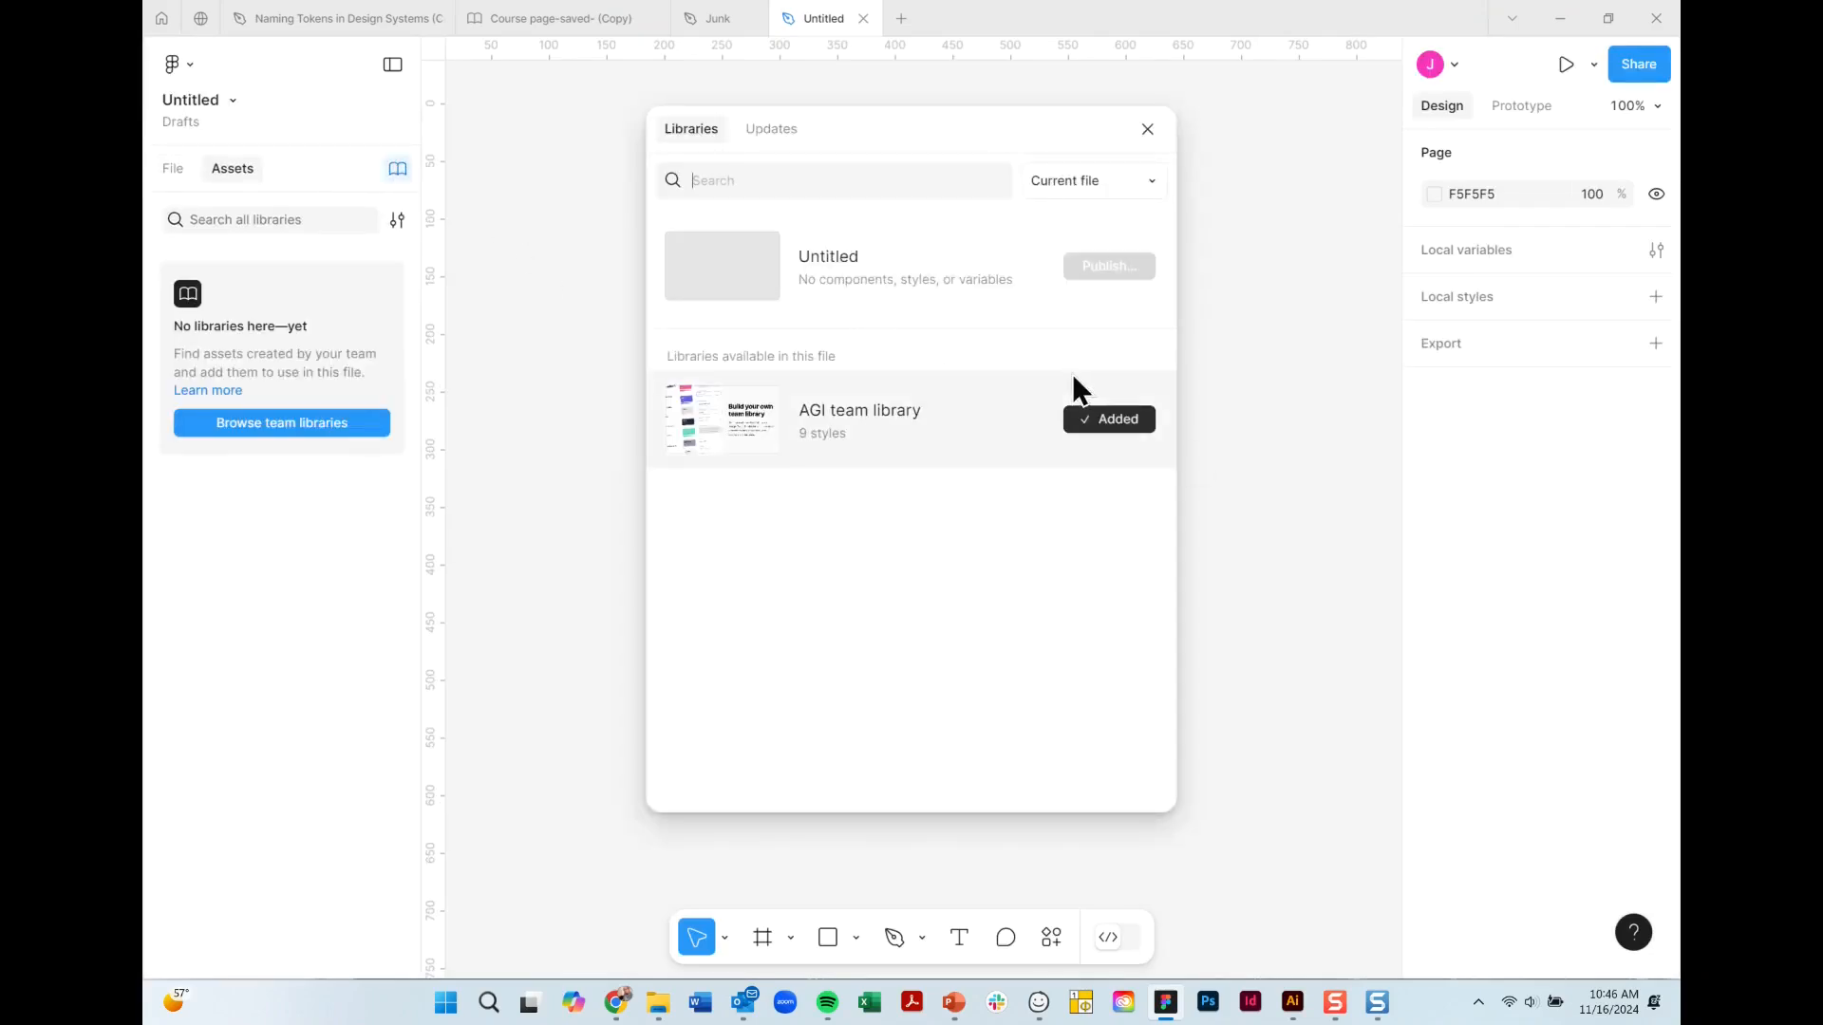
# Add the Junk library from your teams to the new file and show its components in the assets.
pyautogui.click(1109, 187)
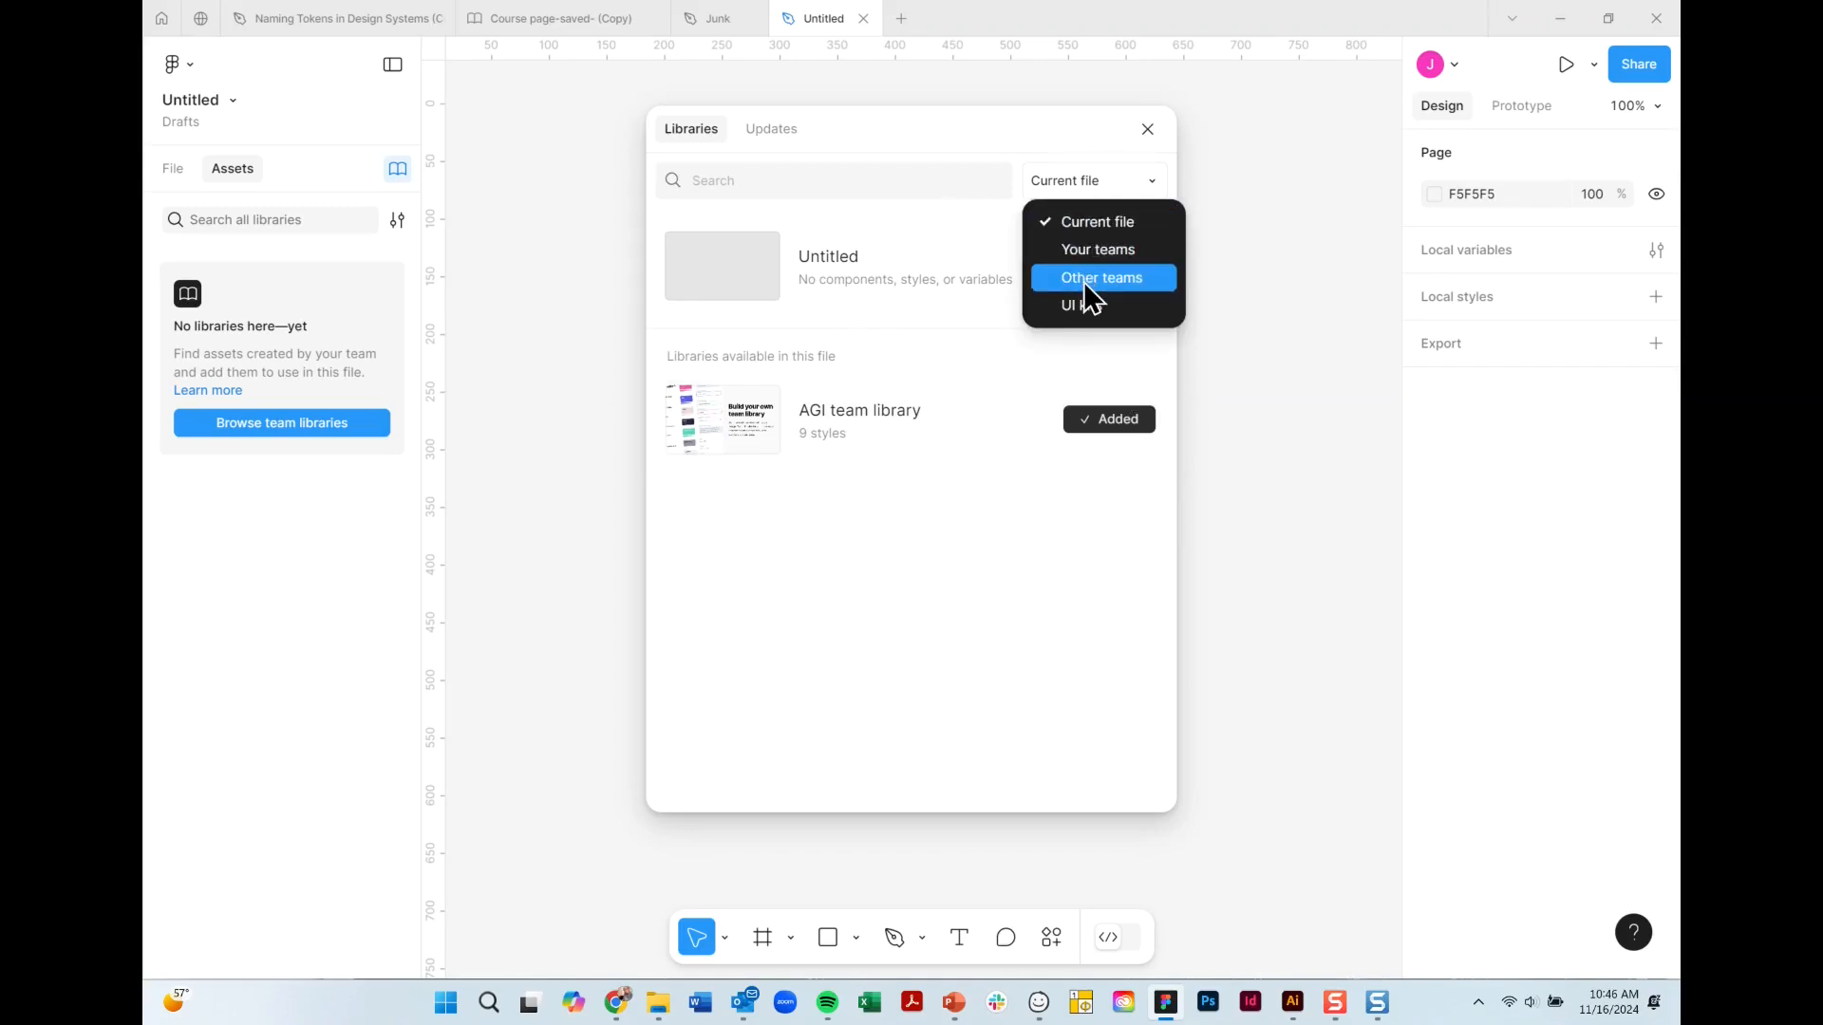
pyautogui.click(1075, 253)
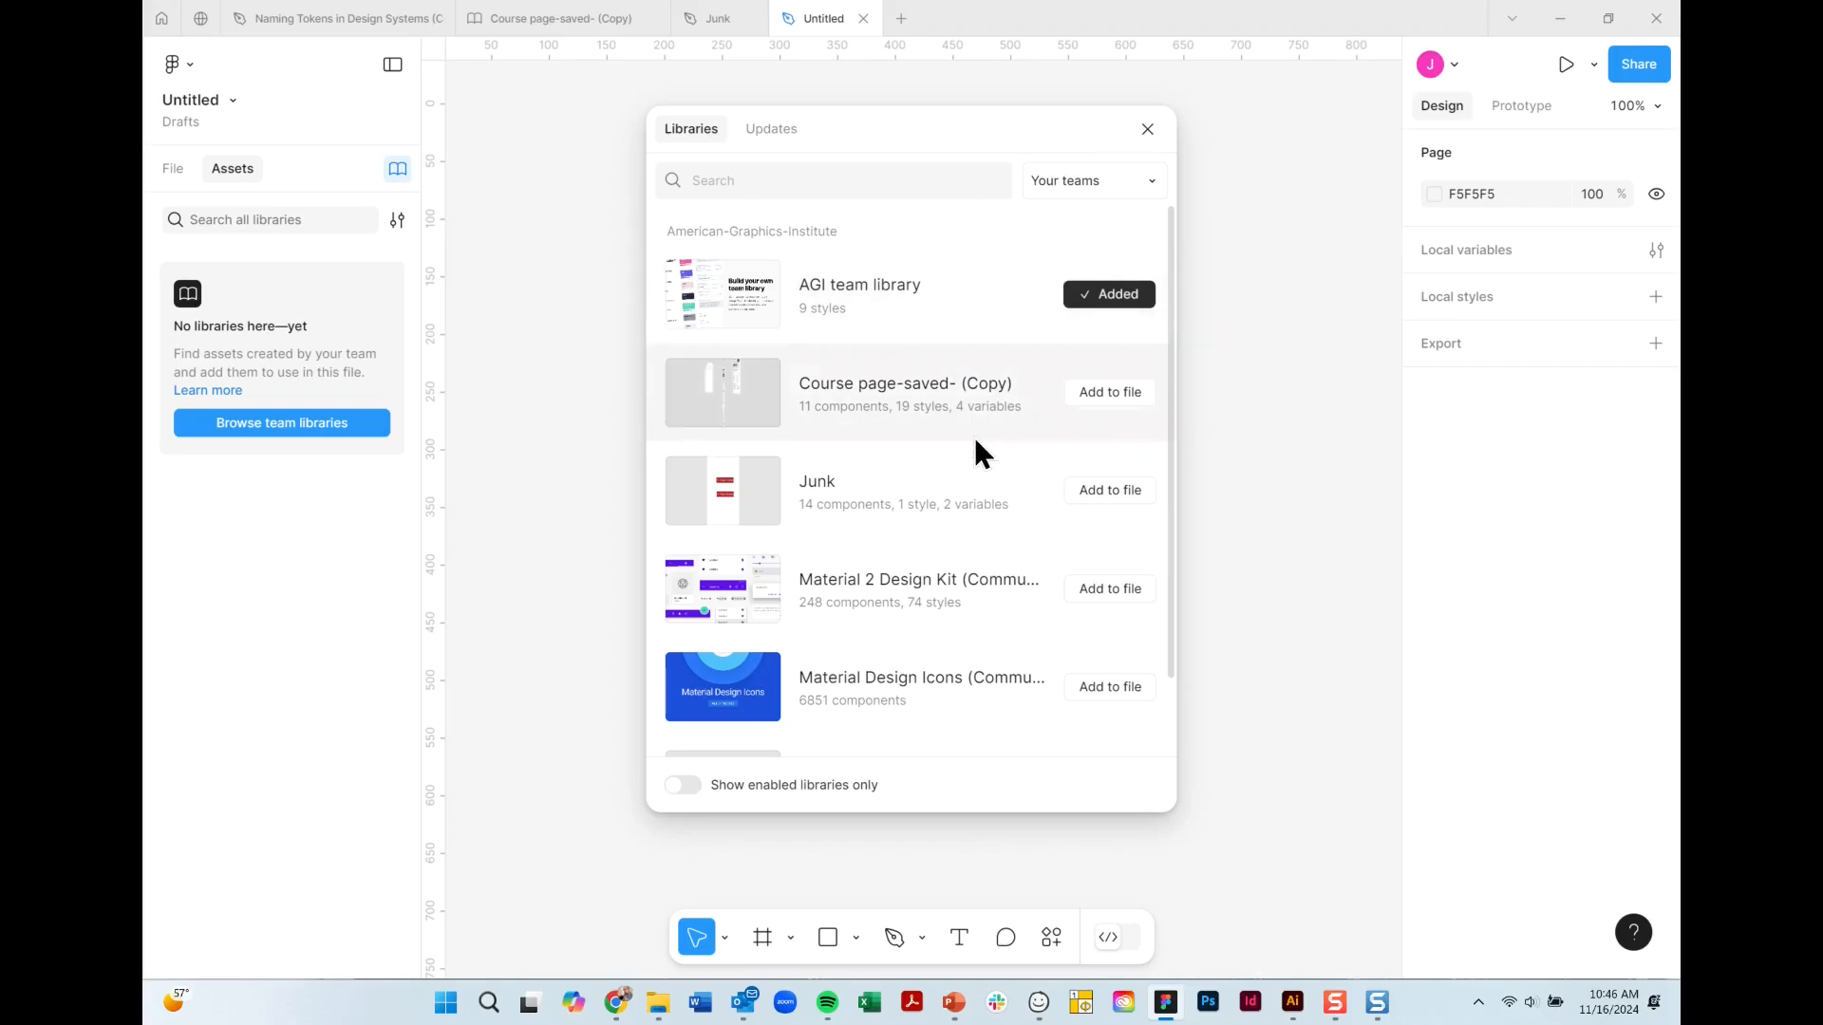
pyautogui.click(906, 498)
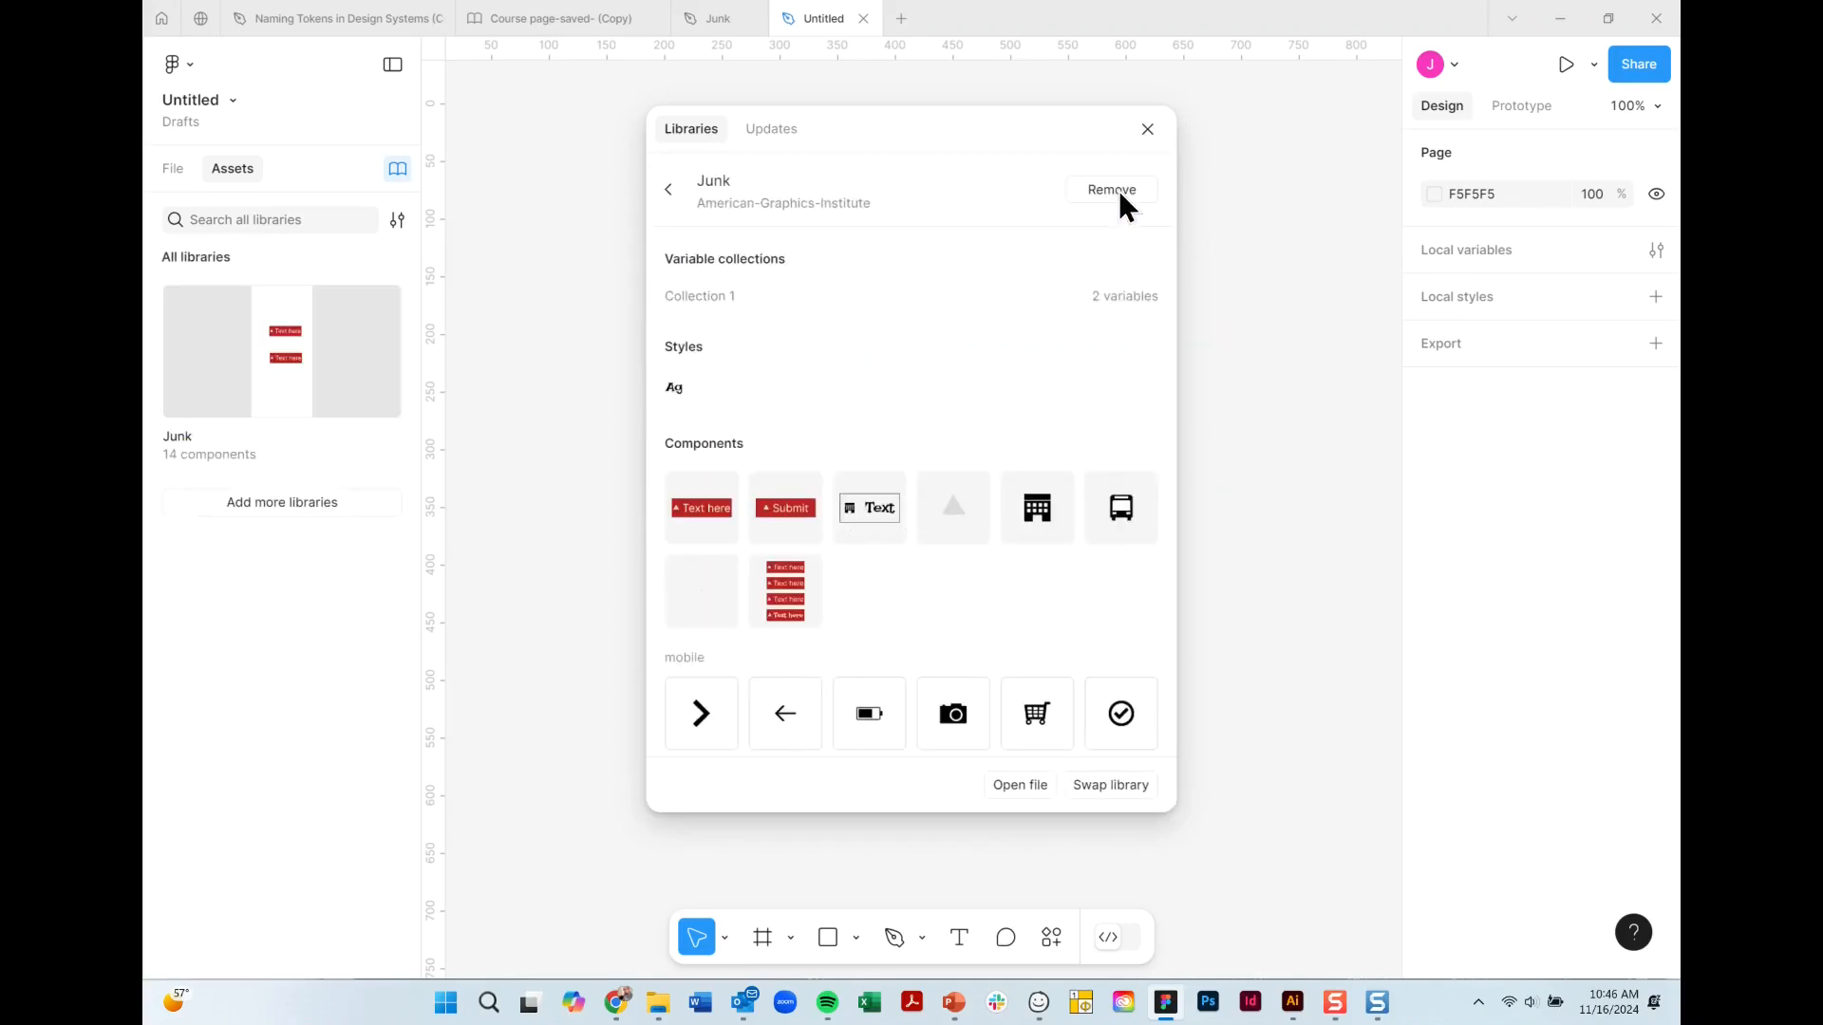
pyautogui.click(325, 367)
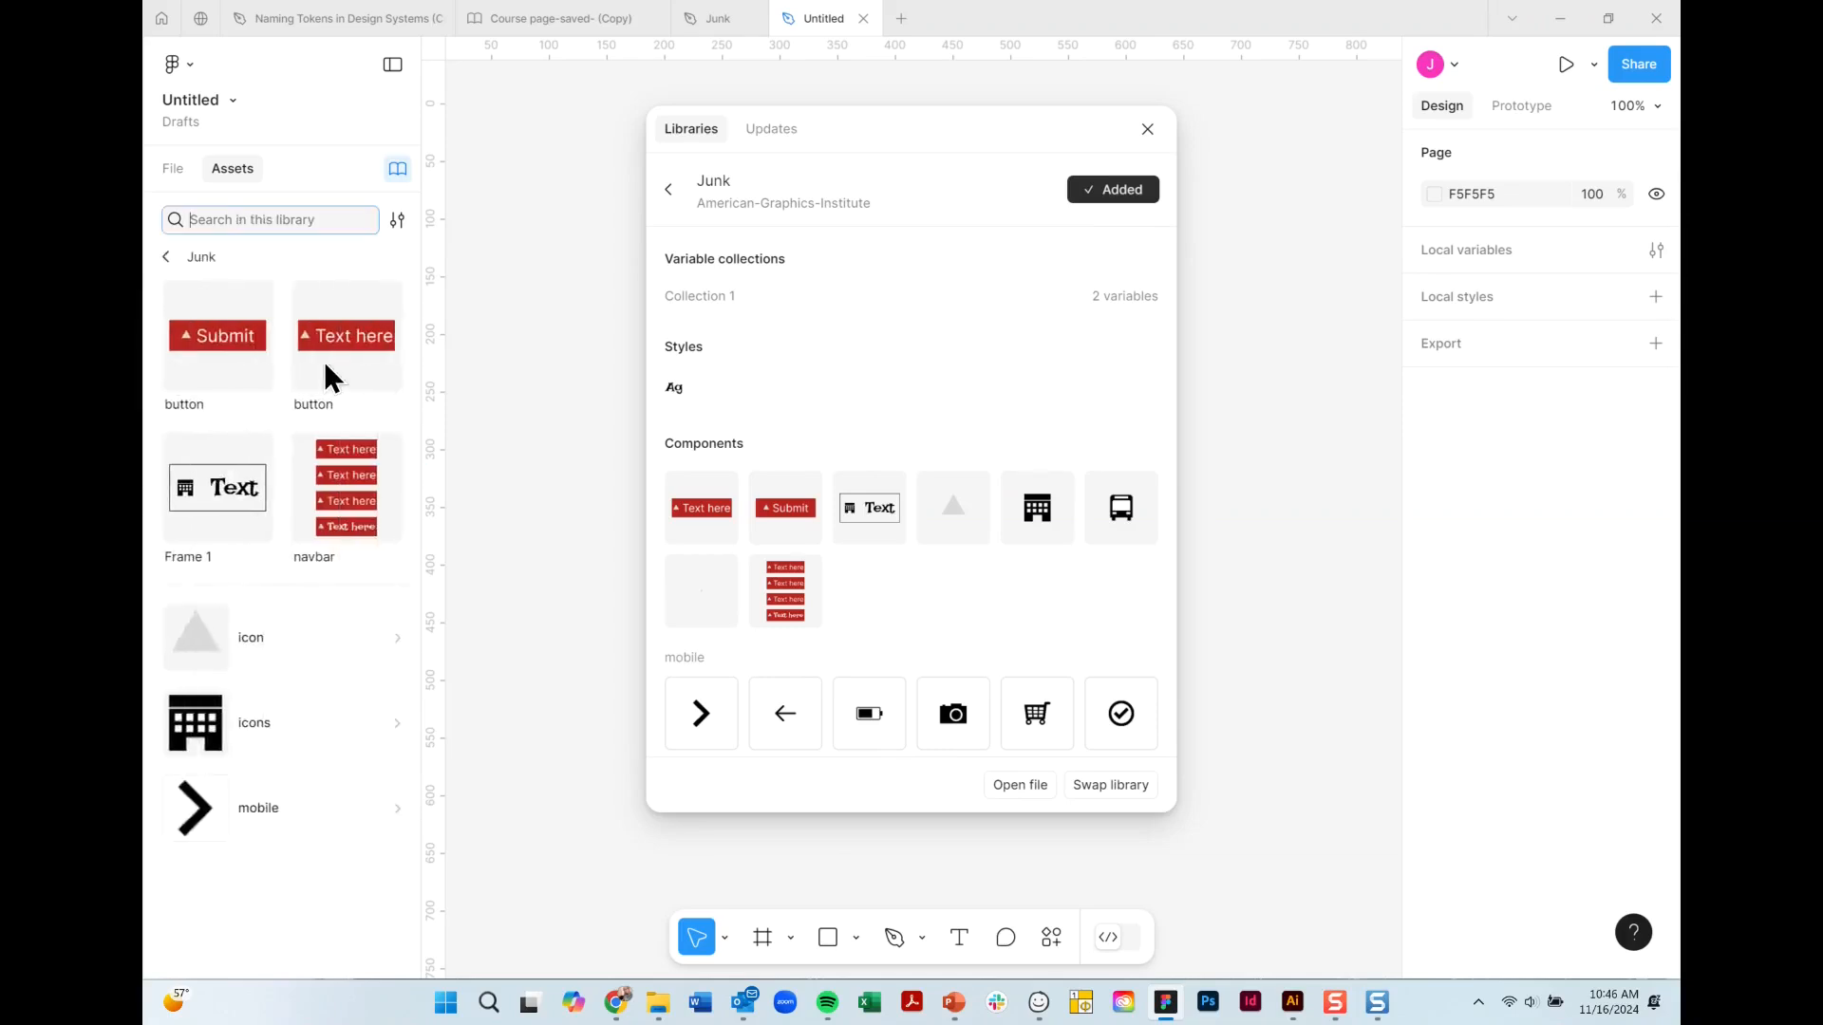
# Place a navbar instance on the canvas, hide its second button's icon, and place a Frame 1 instance beside it.
pyautogui.click(1148, 129)
pyautogui.moveTo(353, 480); pyautogui.dragTo(1018, 429)
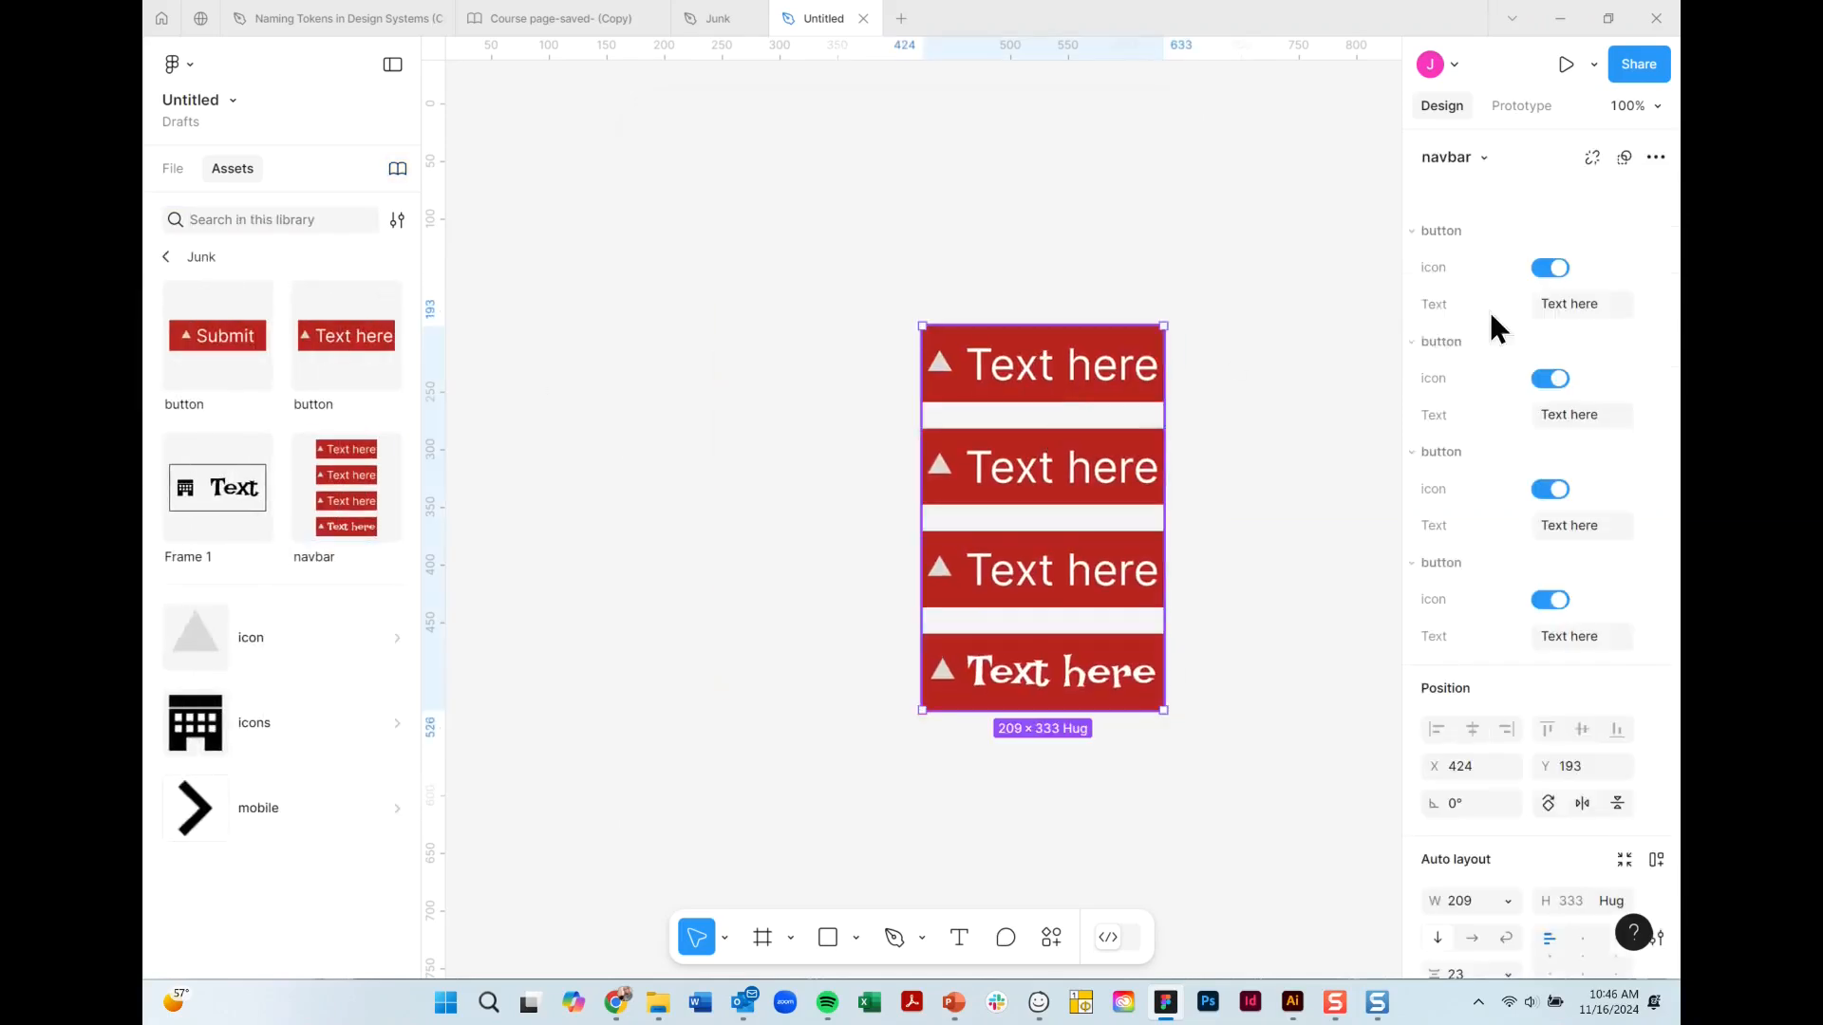
pyautogui.click(1558, 378)
pyautogui.moveTo(212, 484); pyautogui.dragTo(683, 373)
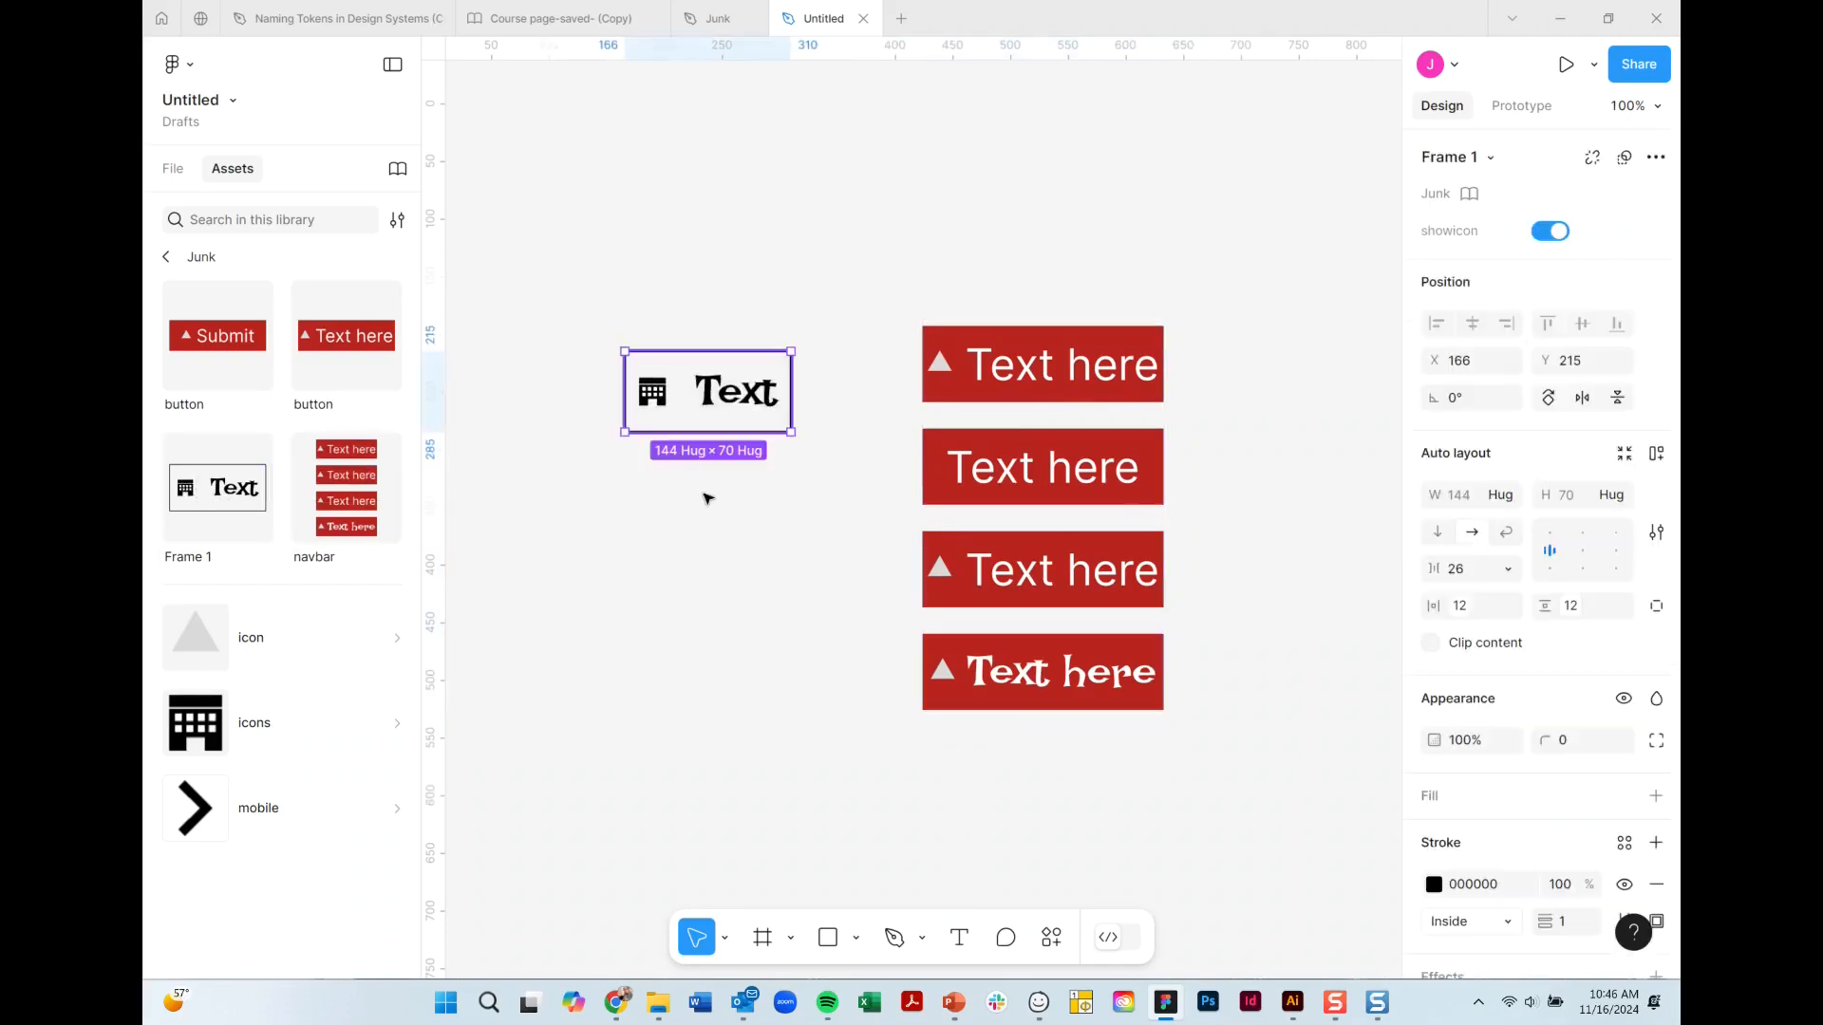
# Go to the placed navbar's main component in the Junk file and fill its first button with Fuschia 80 from the AGI team library.
pyautogui.click(1068, 379)
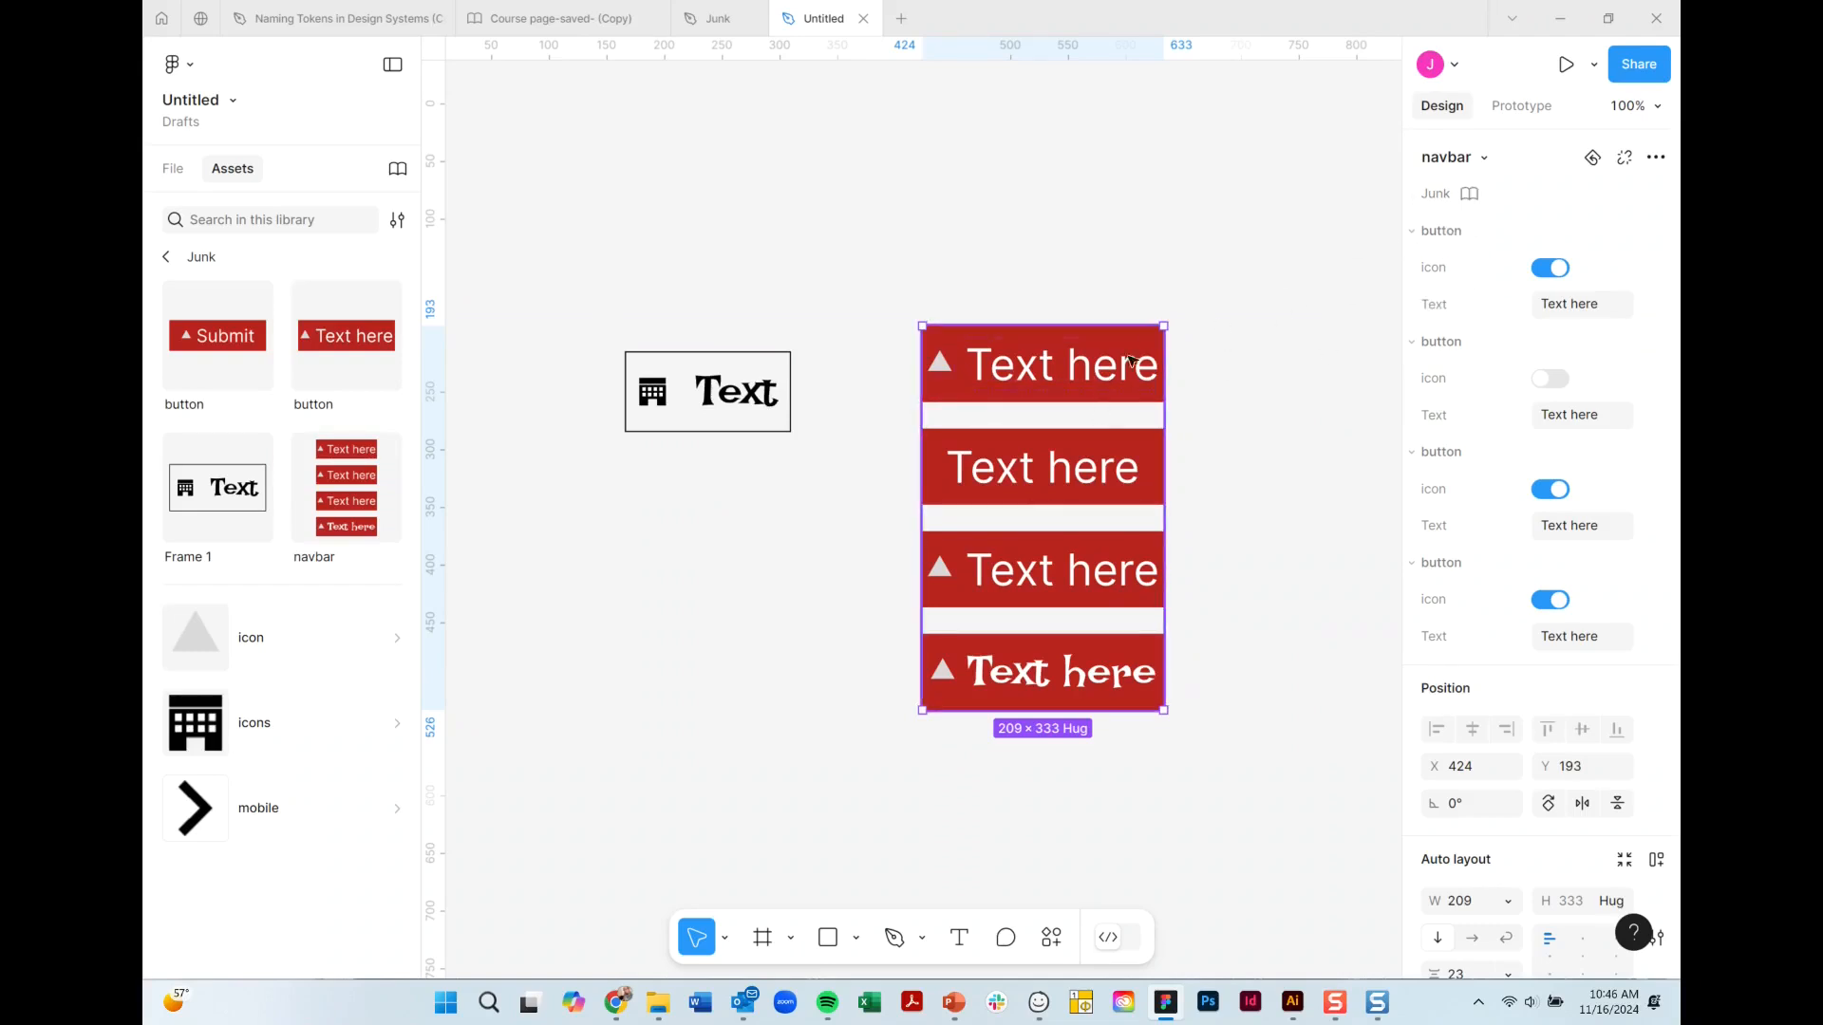
pyautogui.click(1469, 190)
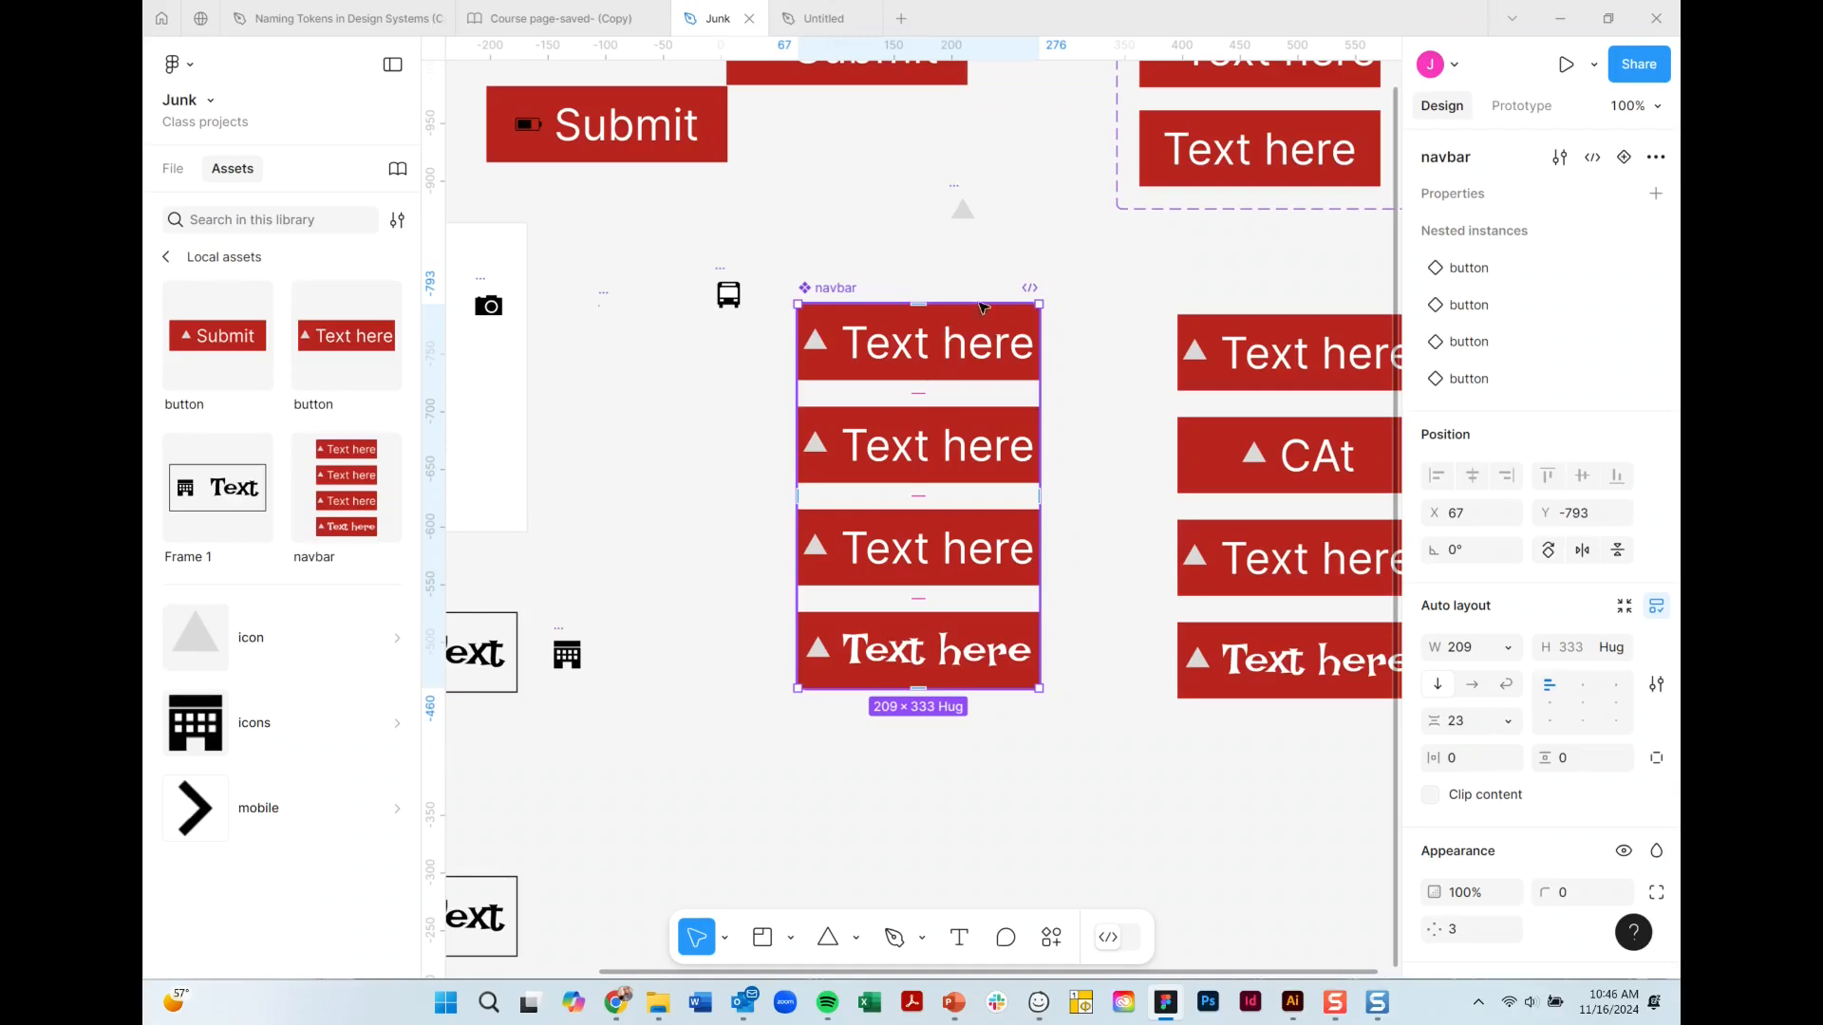
pyautogui.click(986, 323)
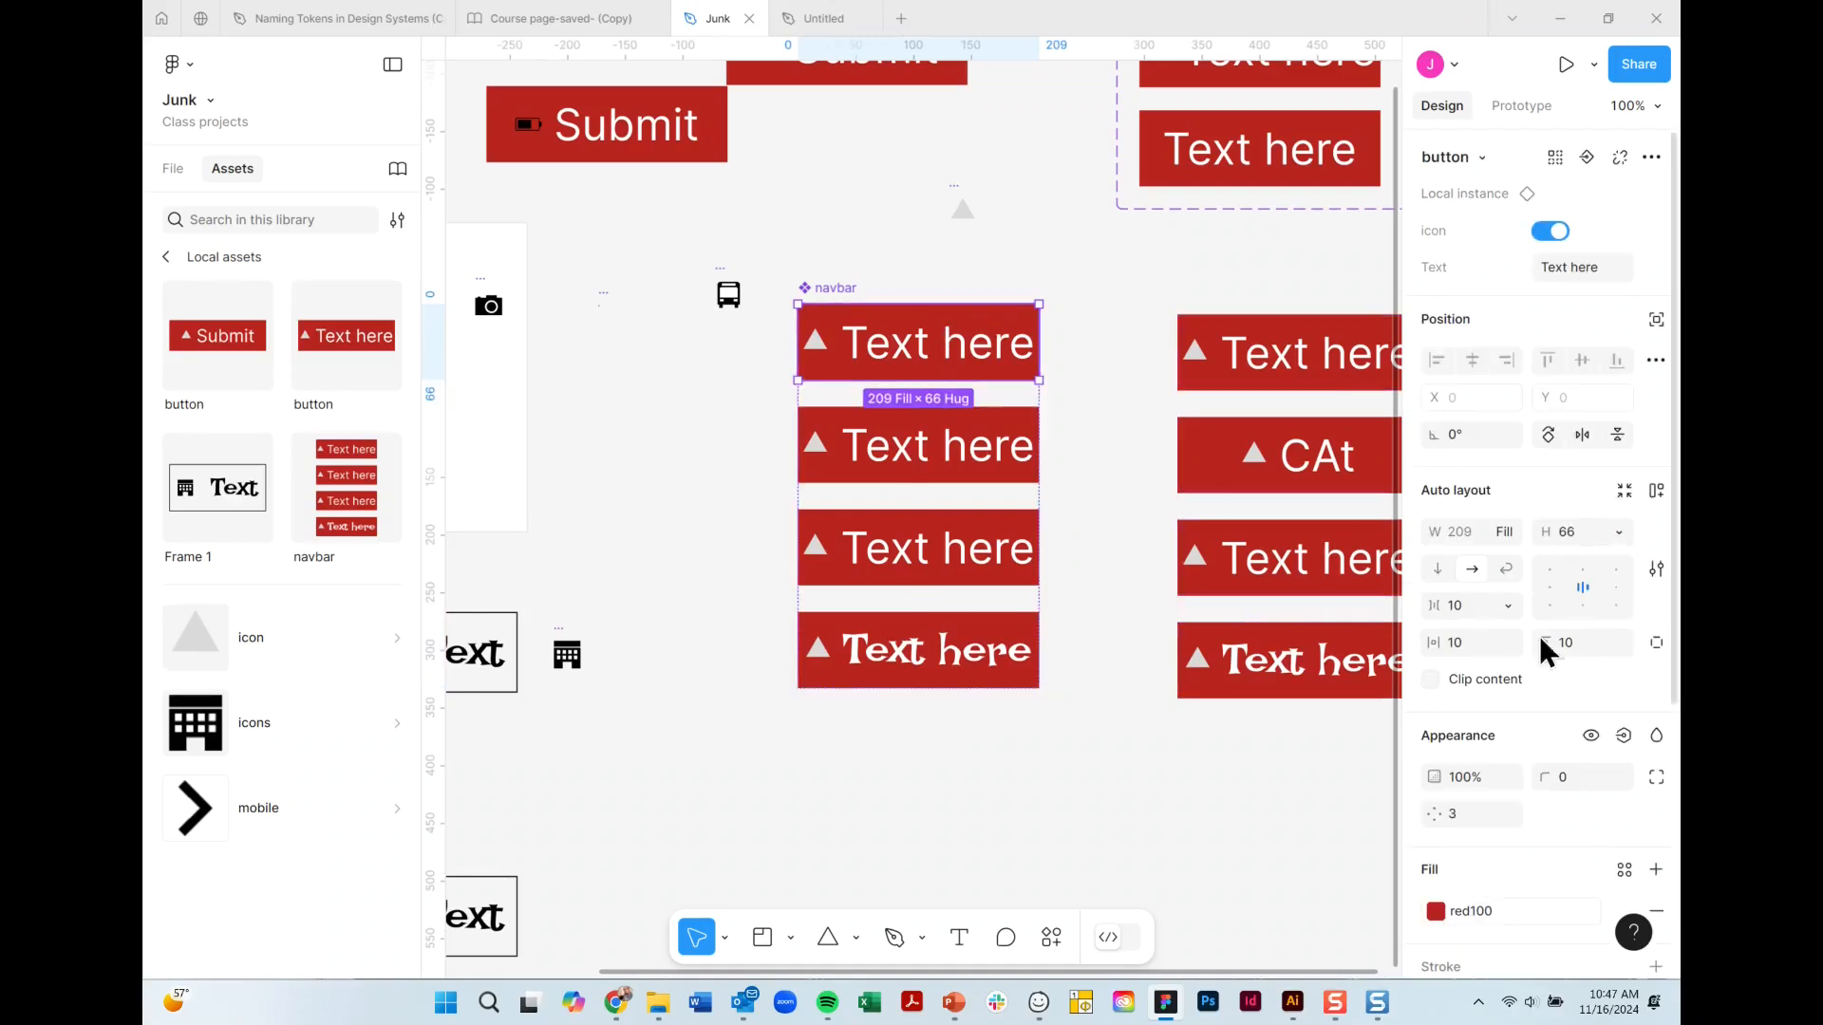
pyautogui.click(1436, 913)
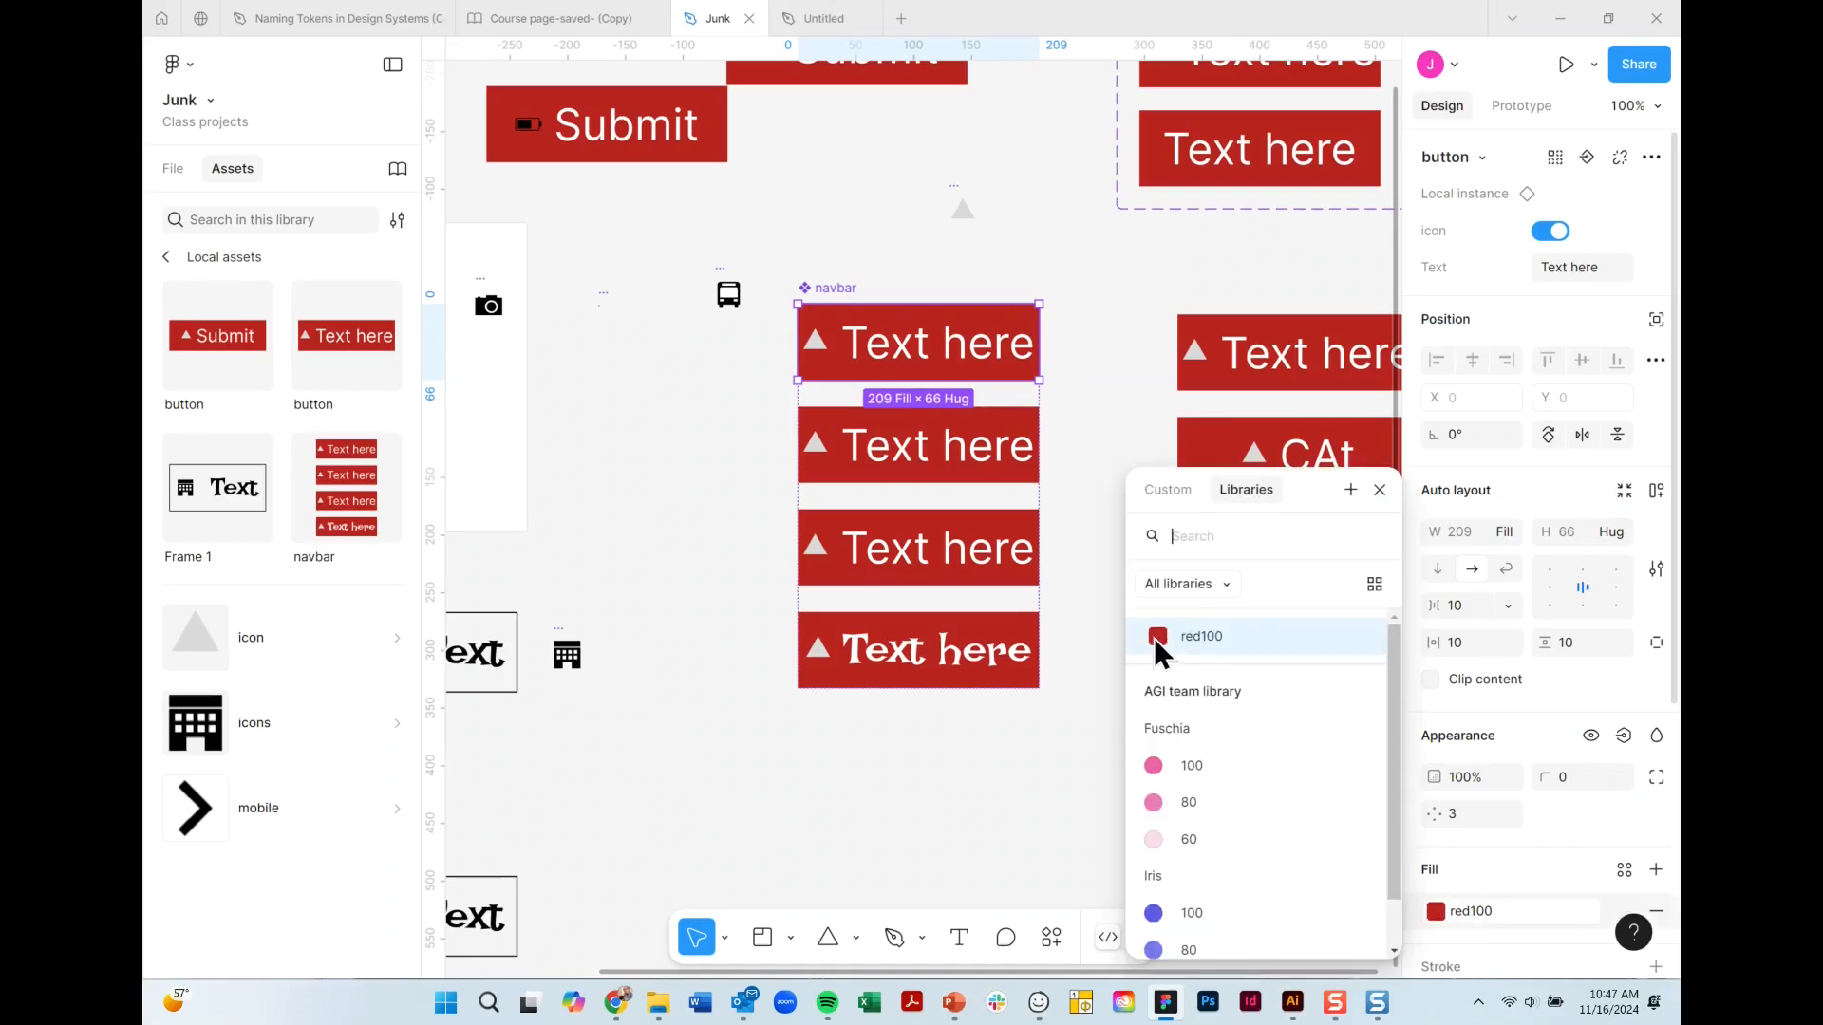
pyautogui.click(1156, 642)
pyautogui.click(1436, 911)
pyautogui.click(1155, 802)
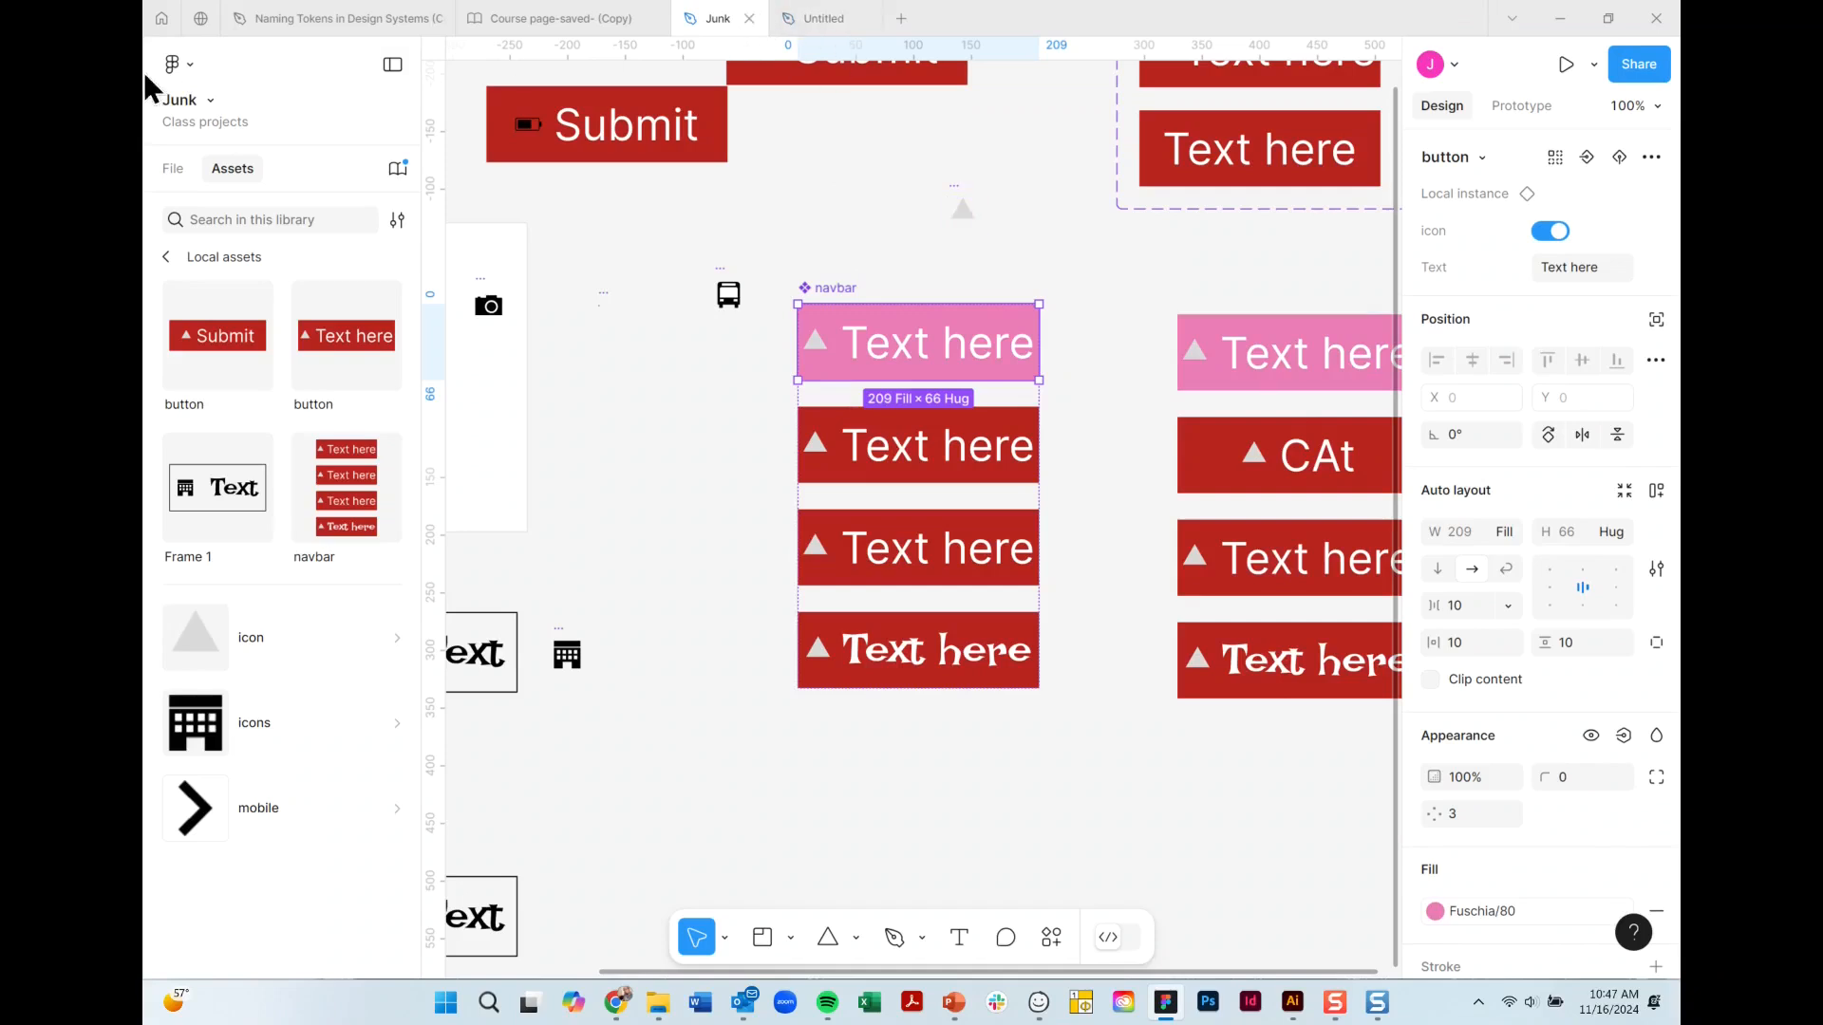
# Publish the modified navbar component to the Junk library.
pyautogui.click(210, 100)
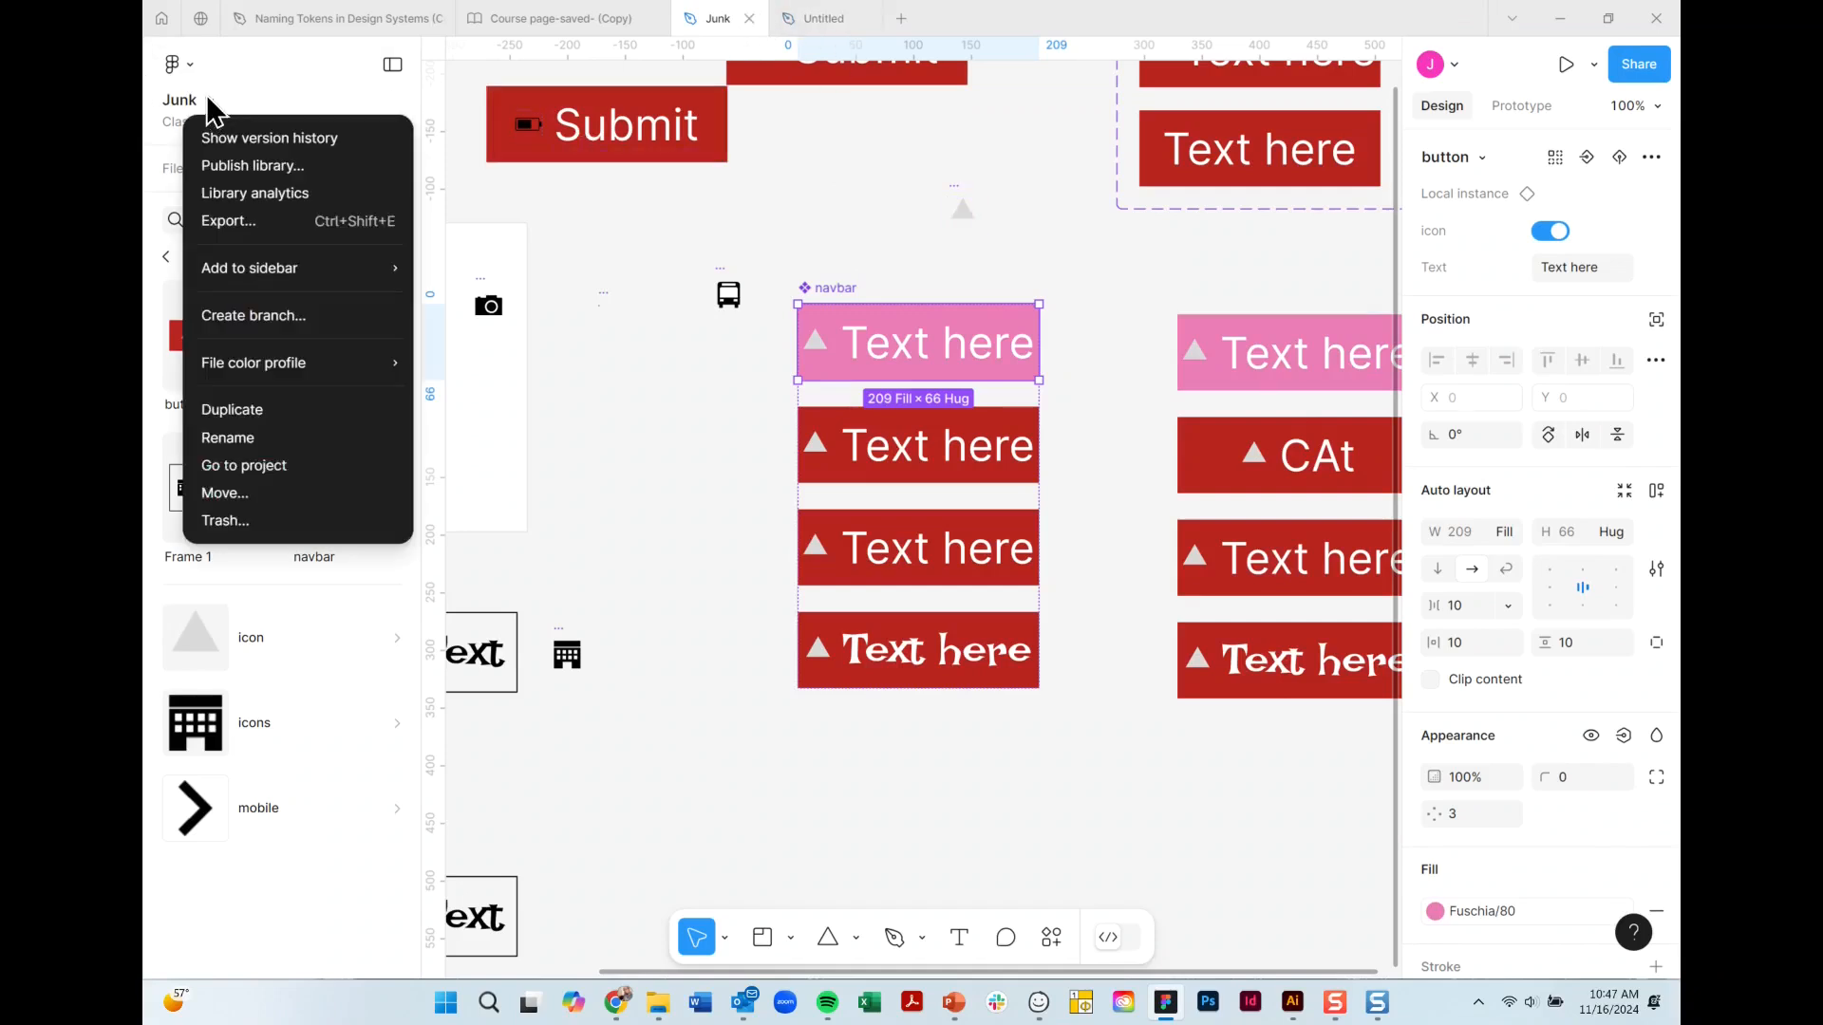
pyautogui.click(229, 161)
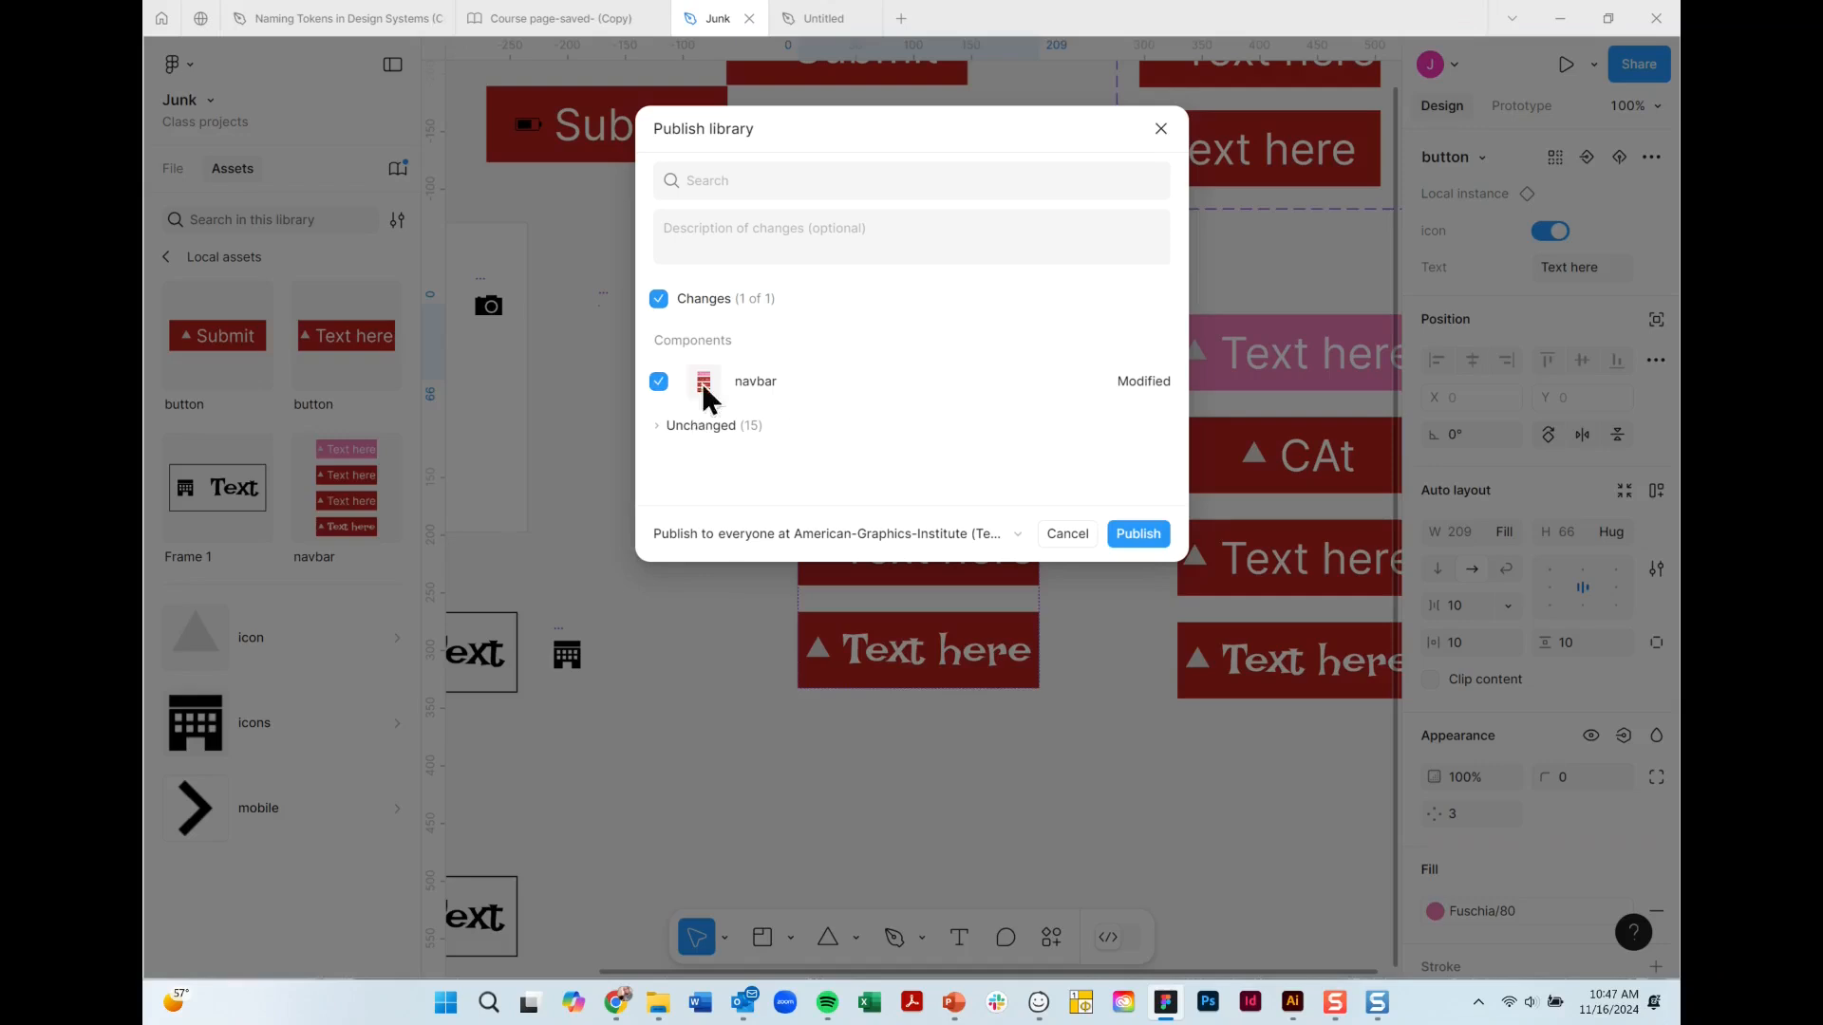
pyautogui.click(1136, 536)
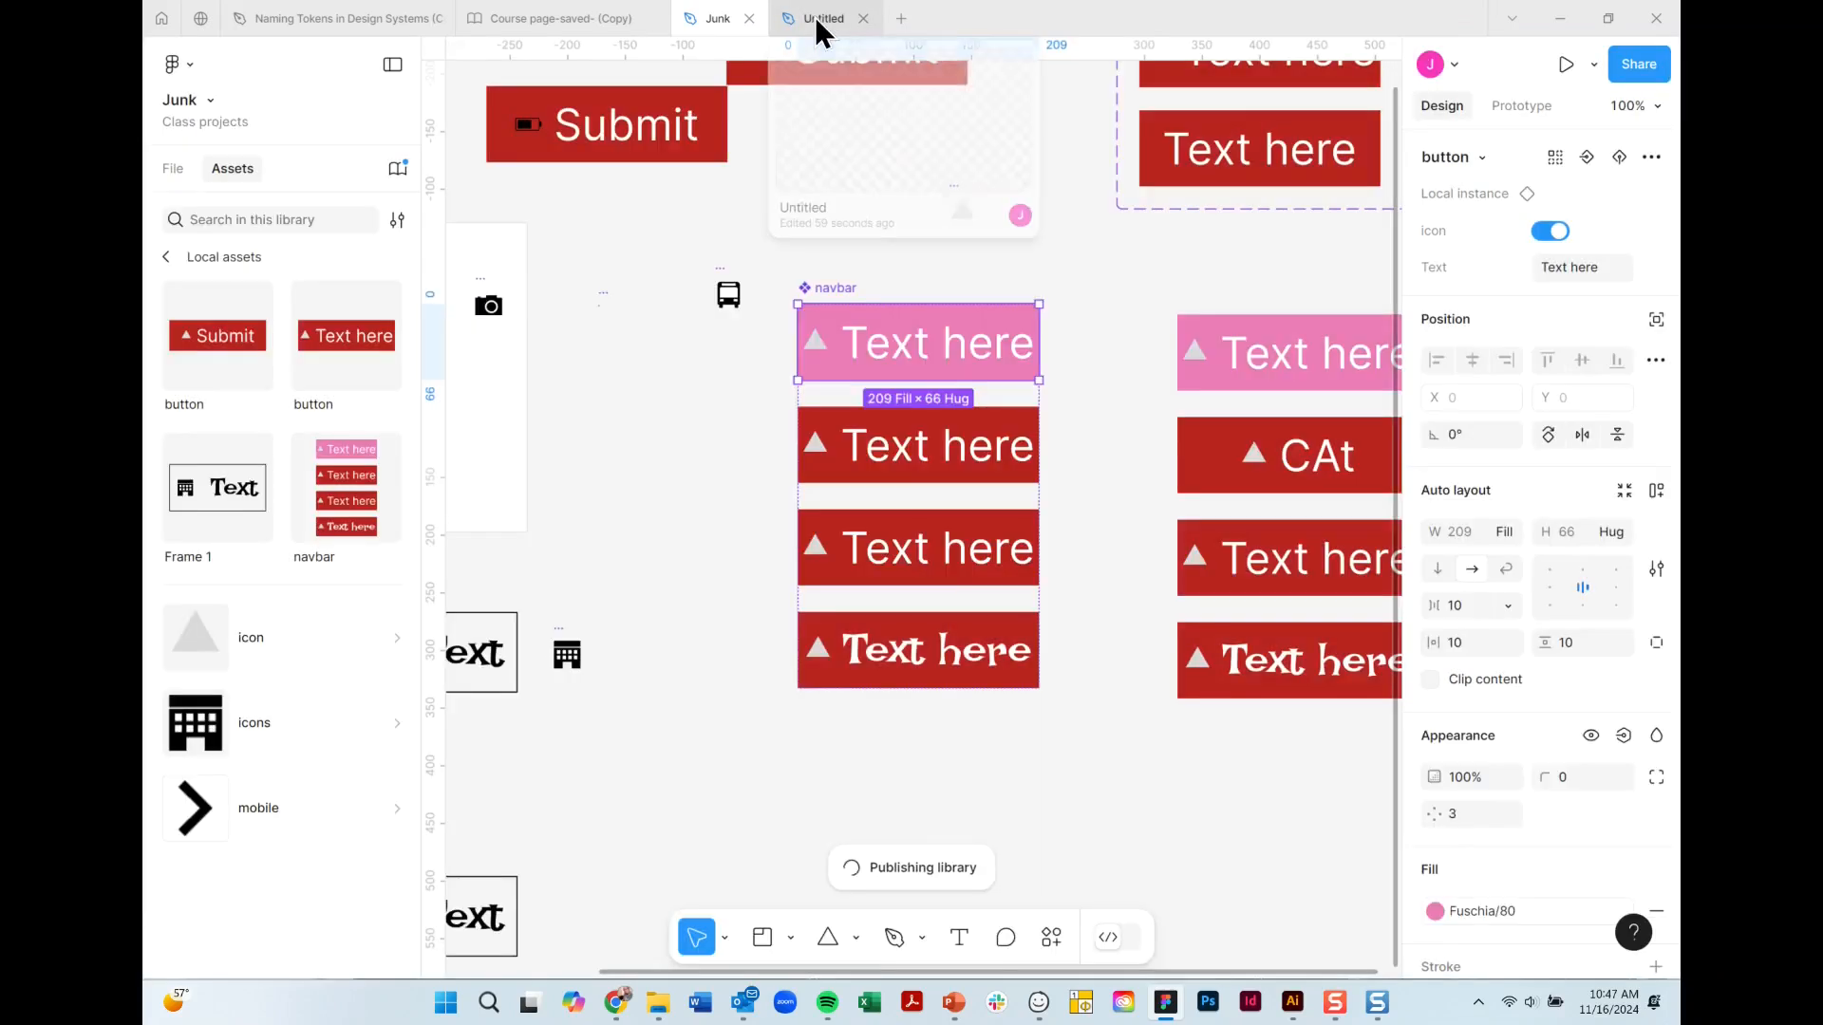
# Return to the Untitled file, apply the navbar update from the Junk library, and deselect the instance.
pyautogui.click(816, 19)
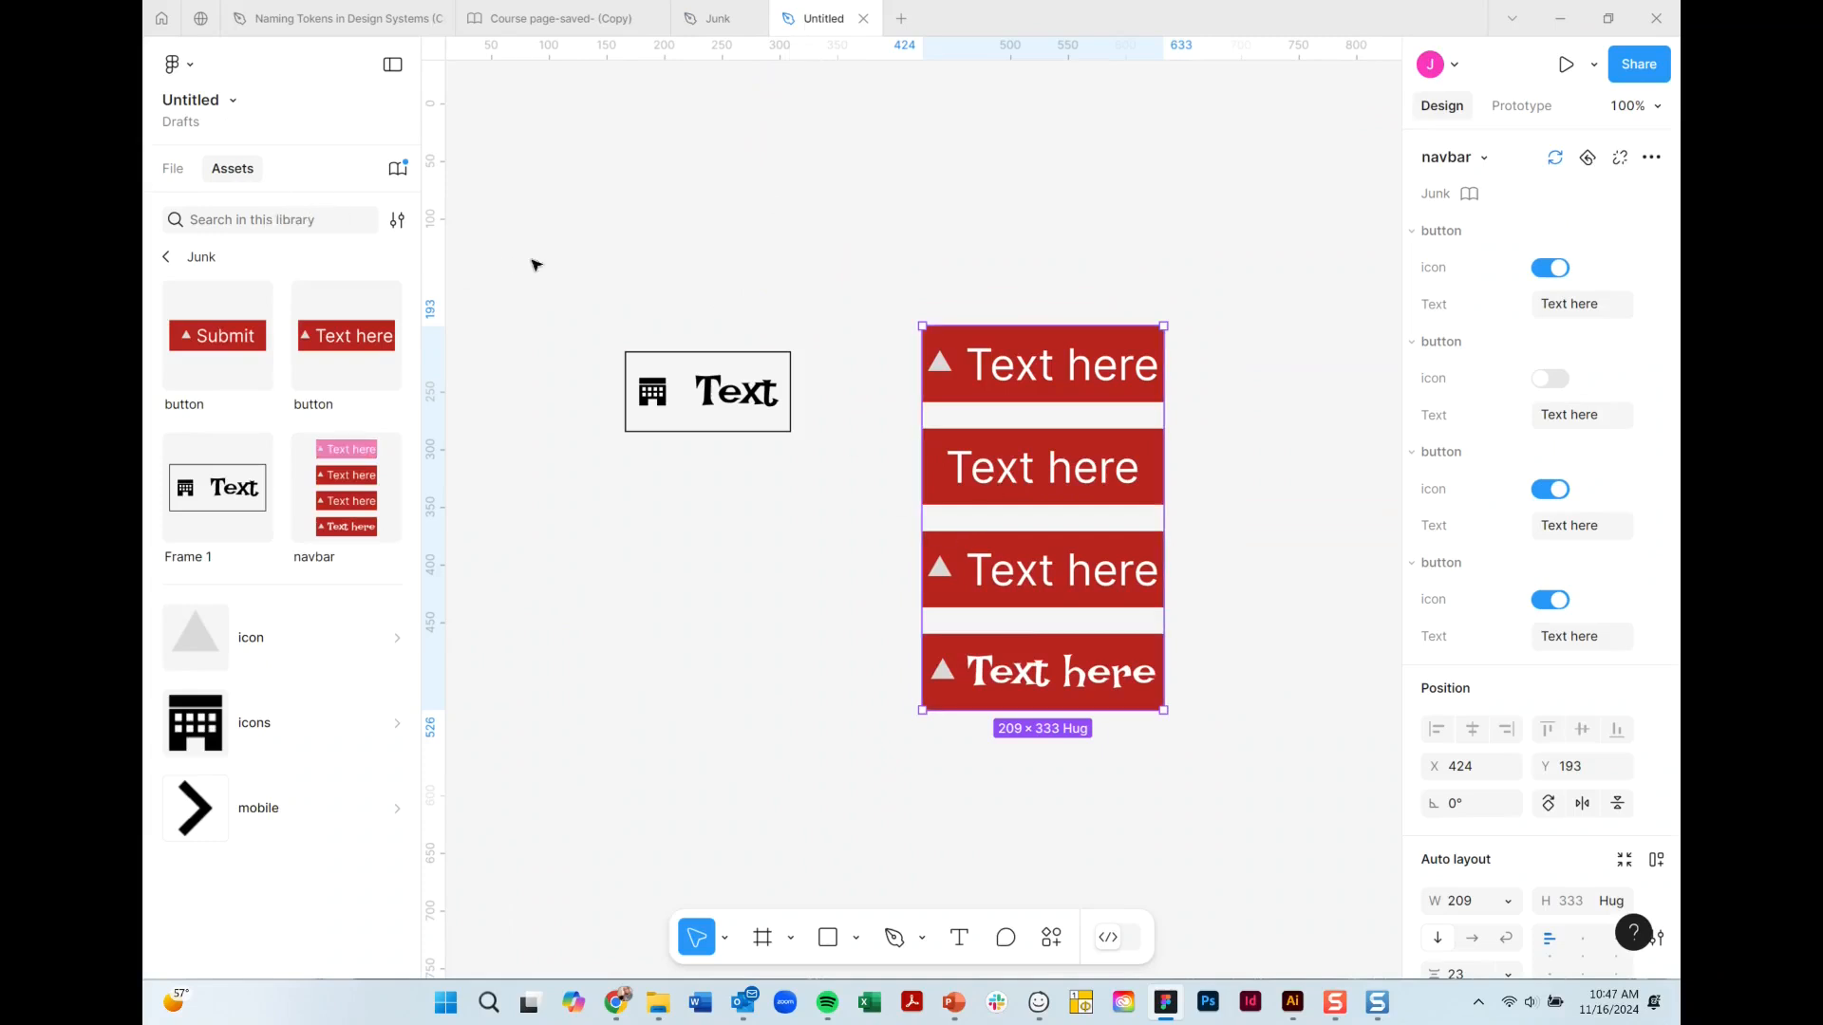
pyautogui.click(396, 168)
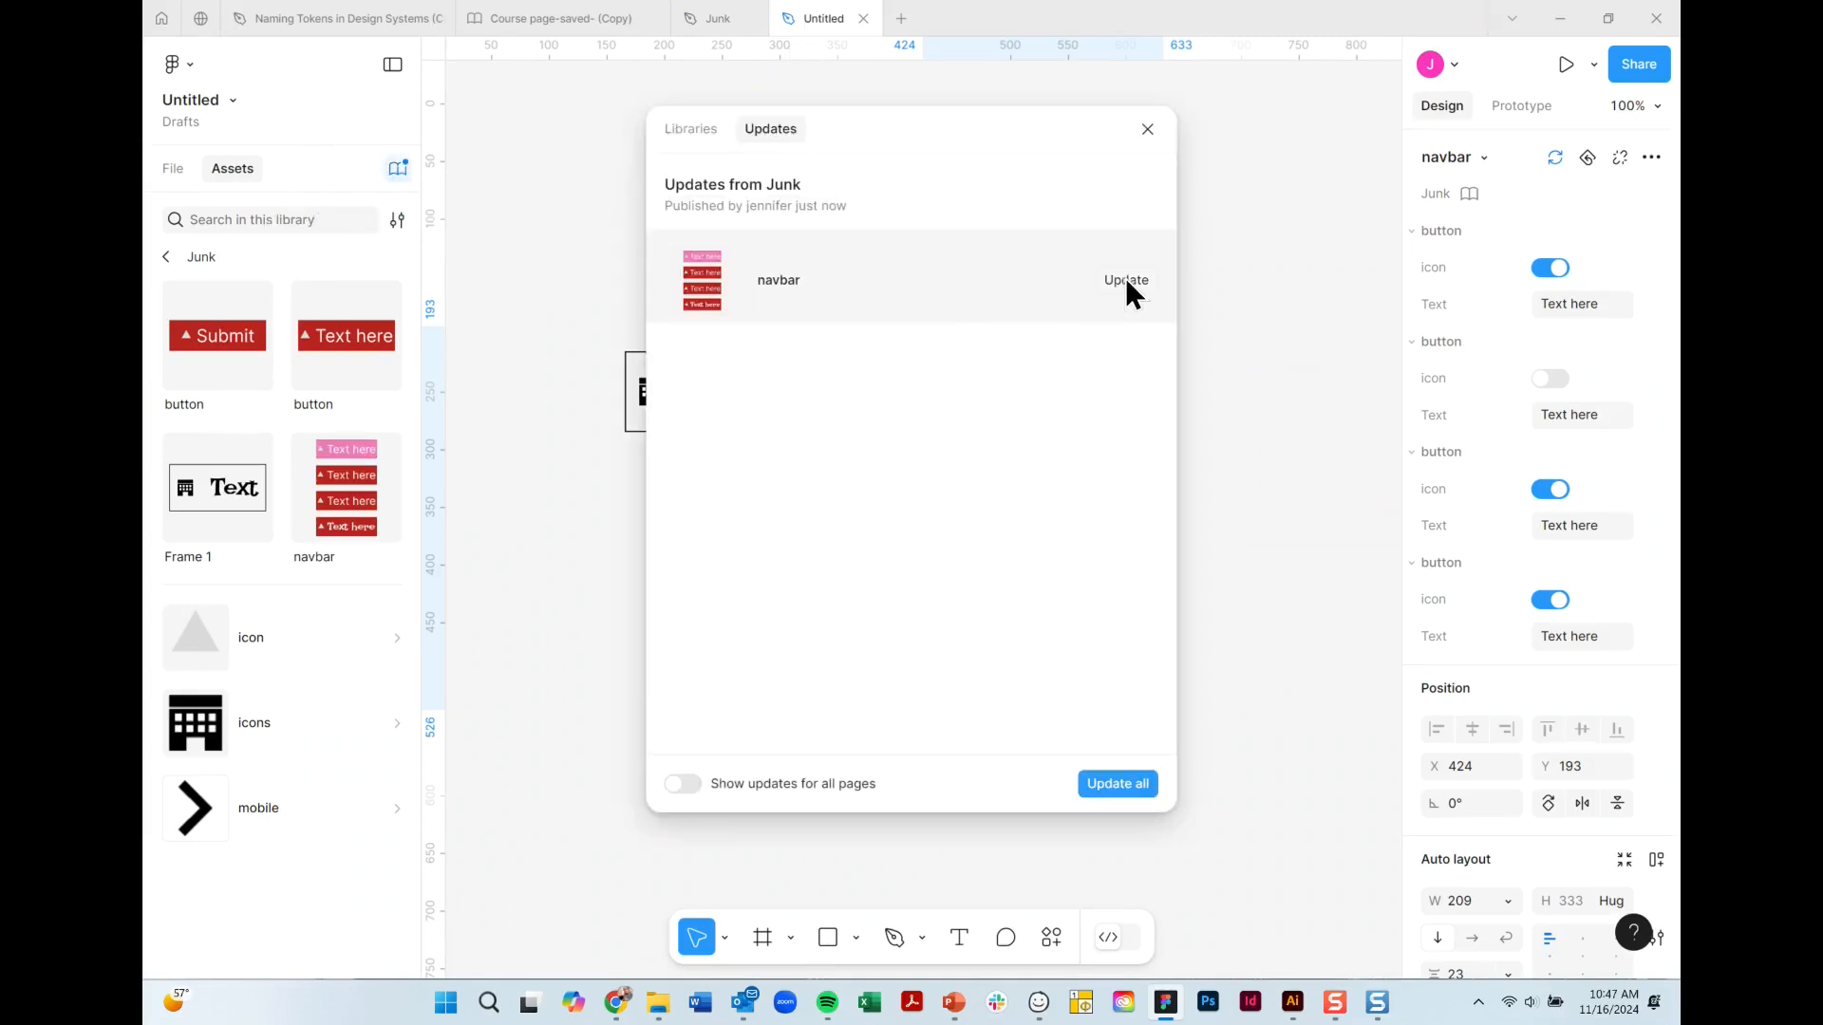
pyautogui.click(1126, 278)
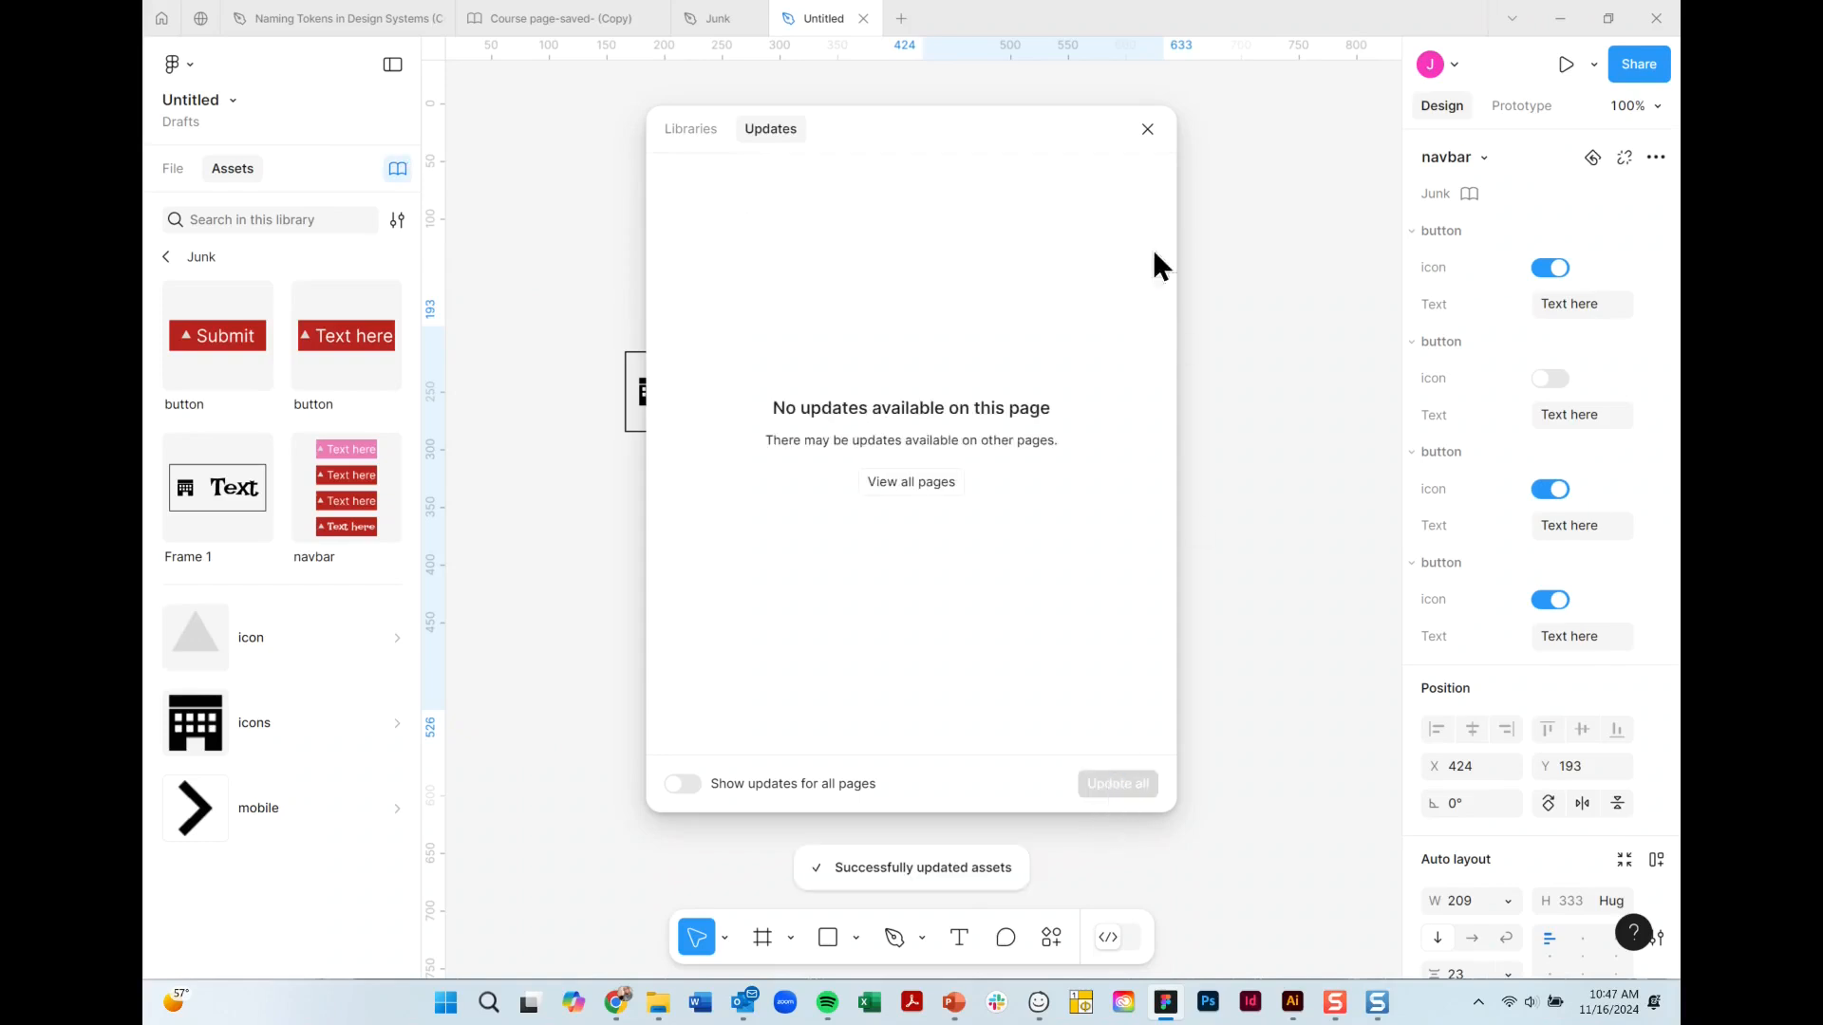
pyautogui.click(1142, 129)
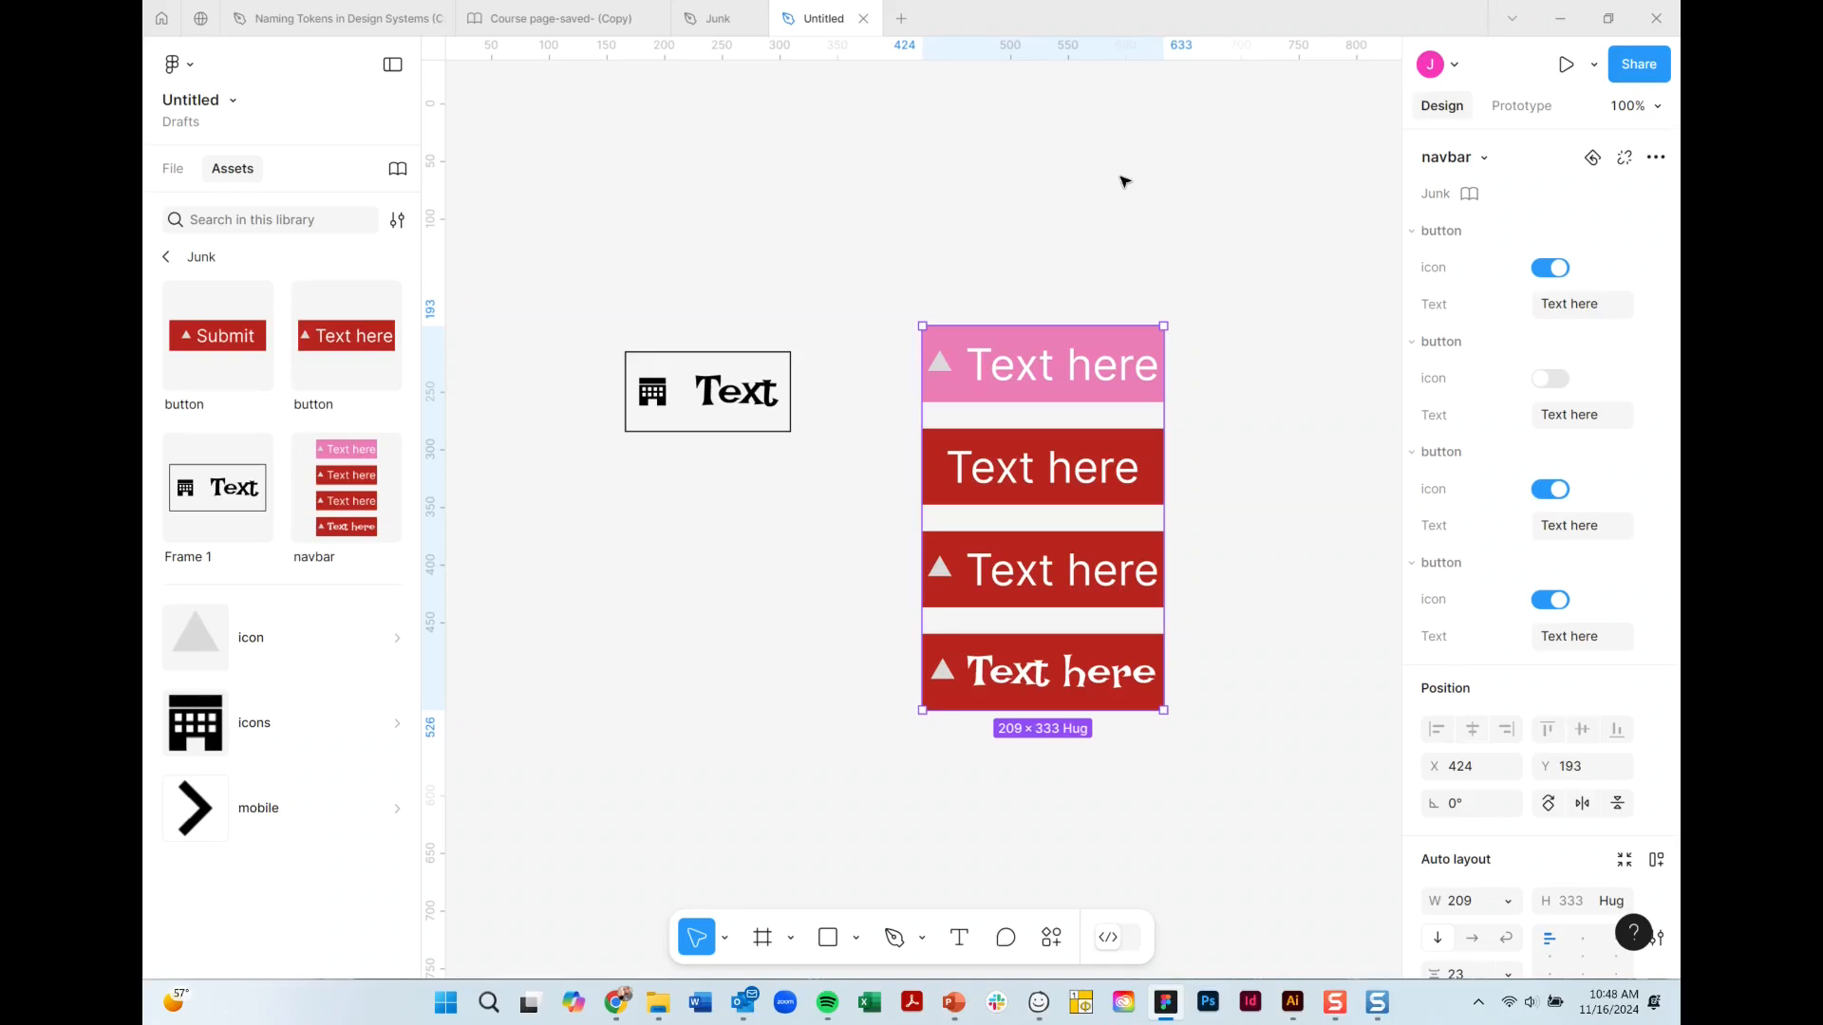
pyautogui.click(1242, 264)
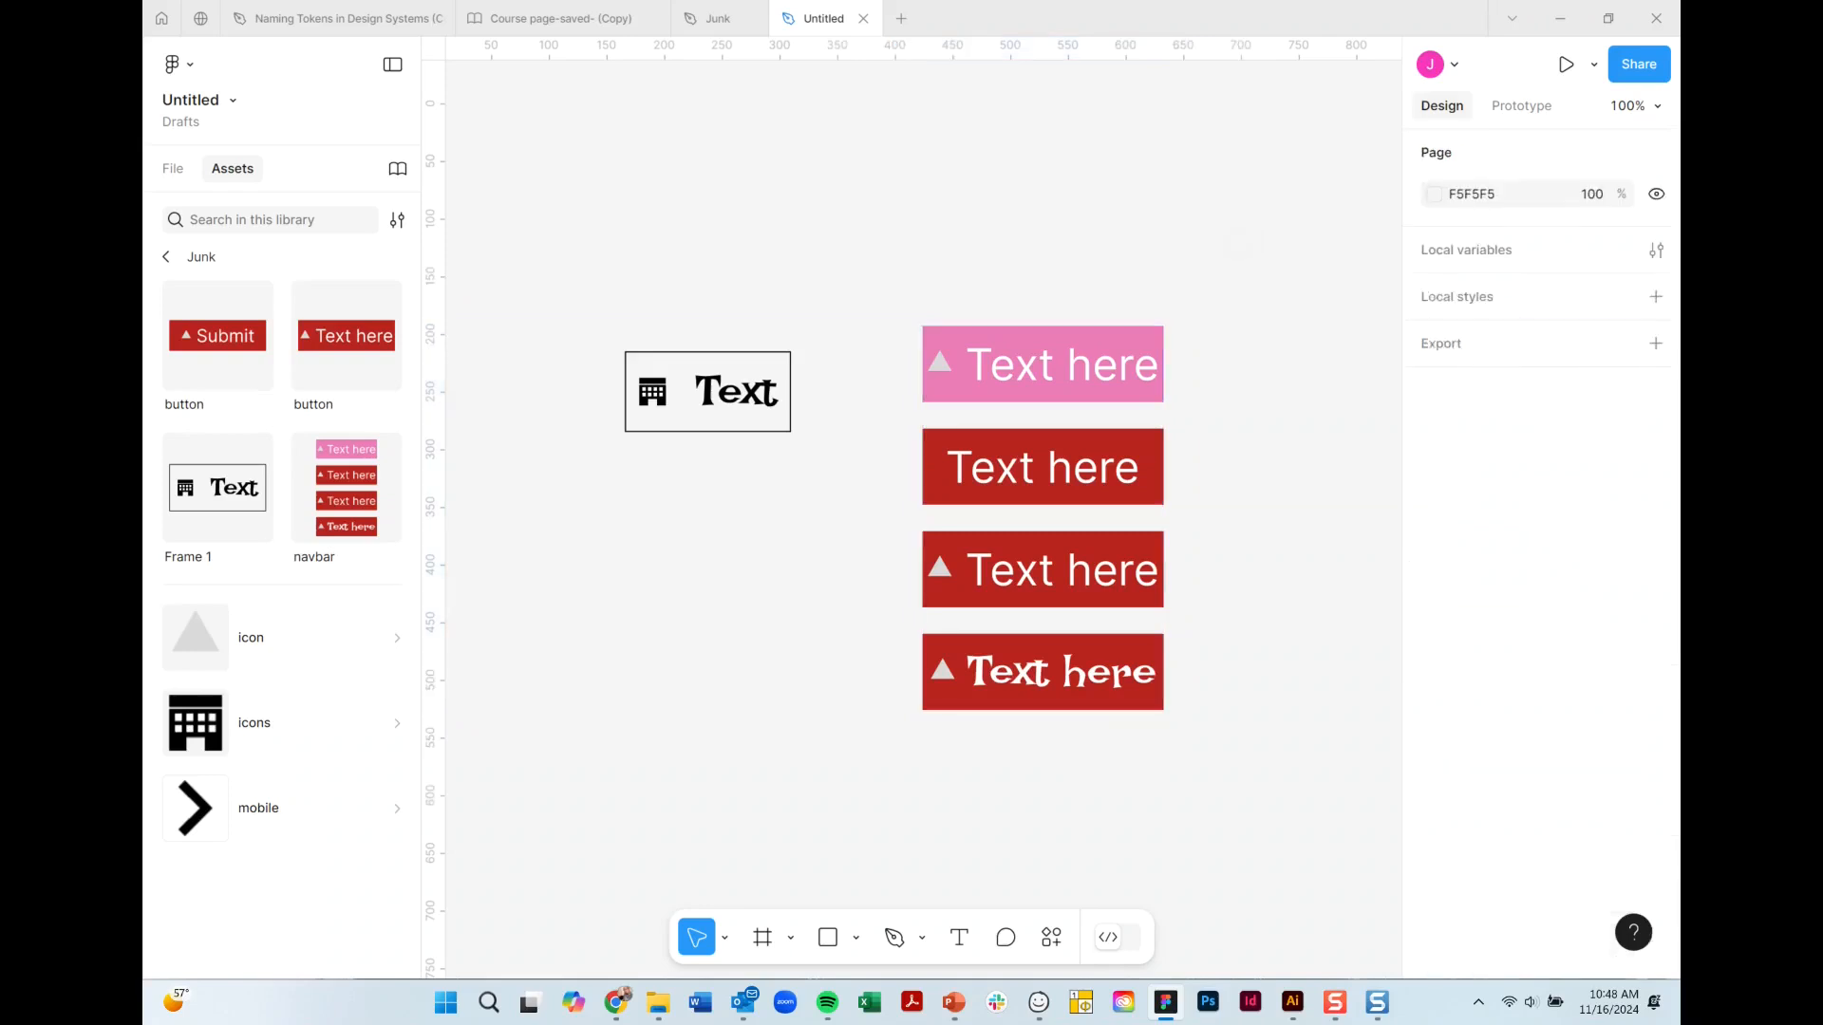